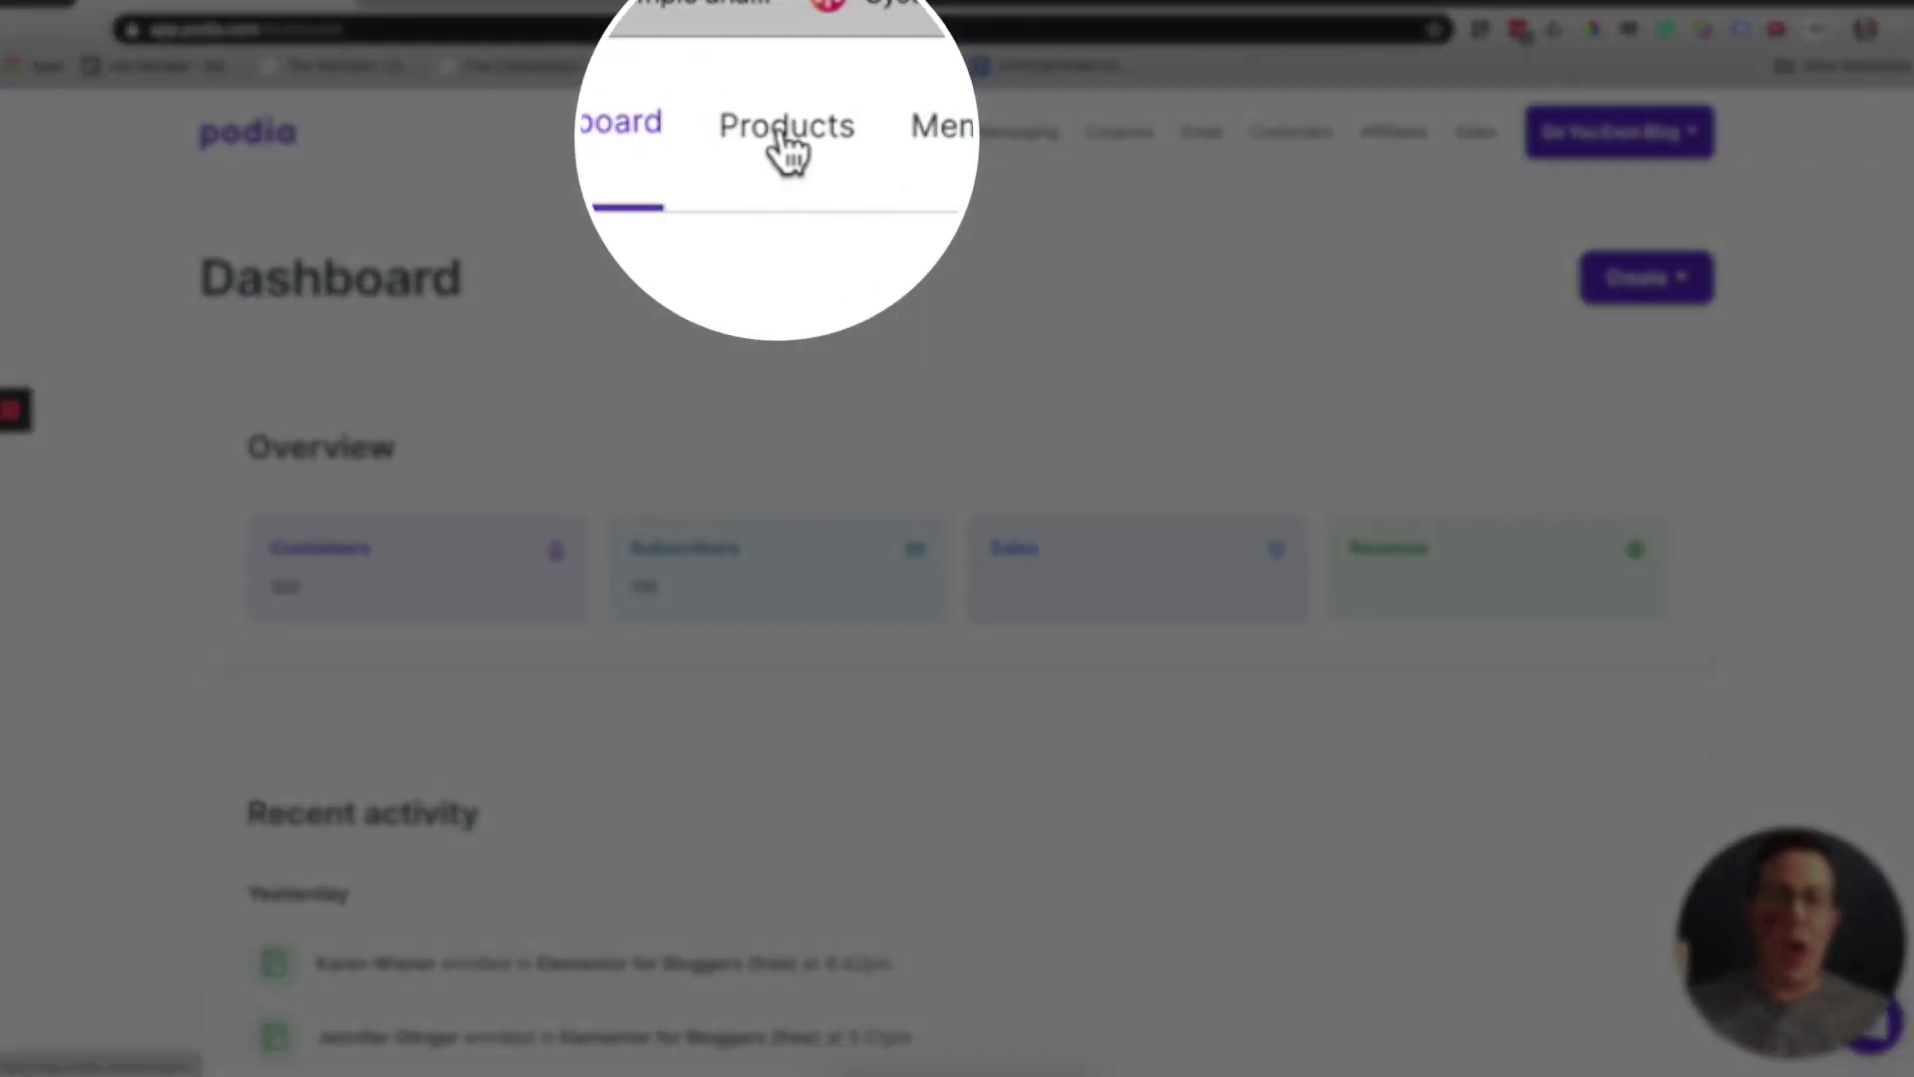
Step: Create a new online course product named "My Course Rox"
{"action": "left_click", "coordinate": [783, 136]}
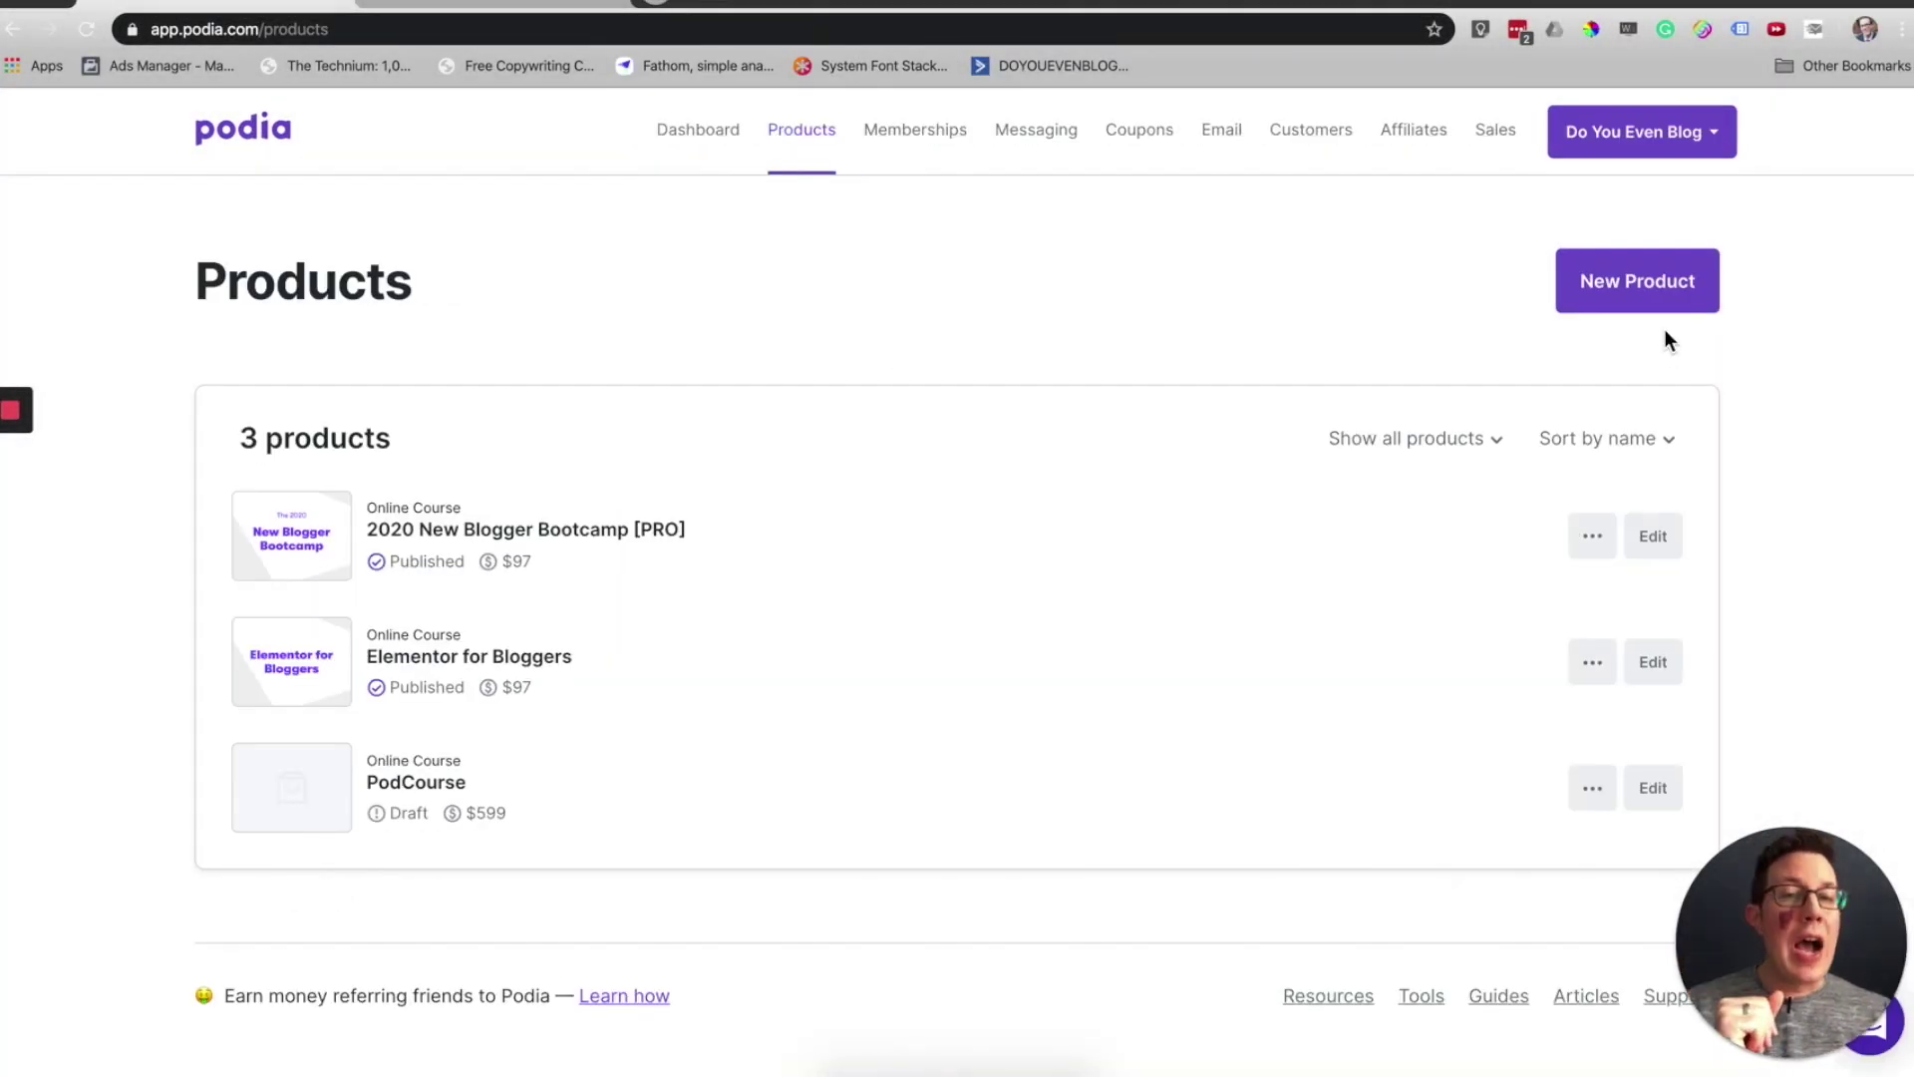
{"action": "left_click", "coordinate": [1616, 283]}
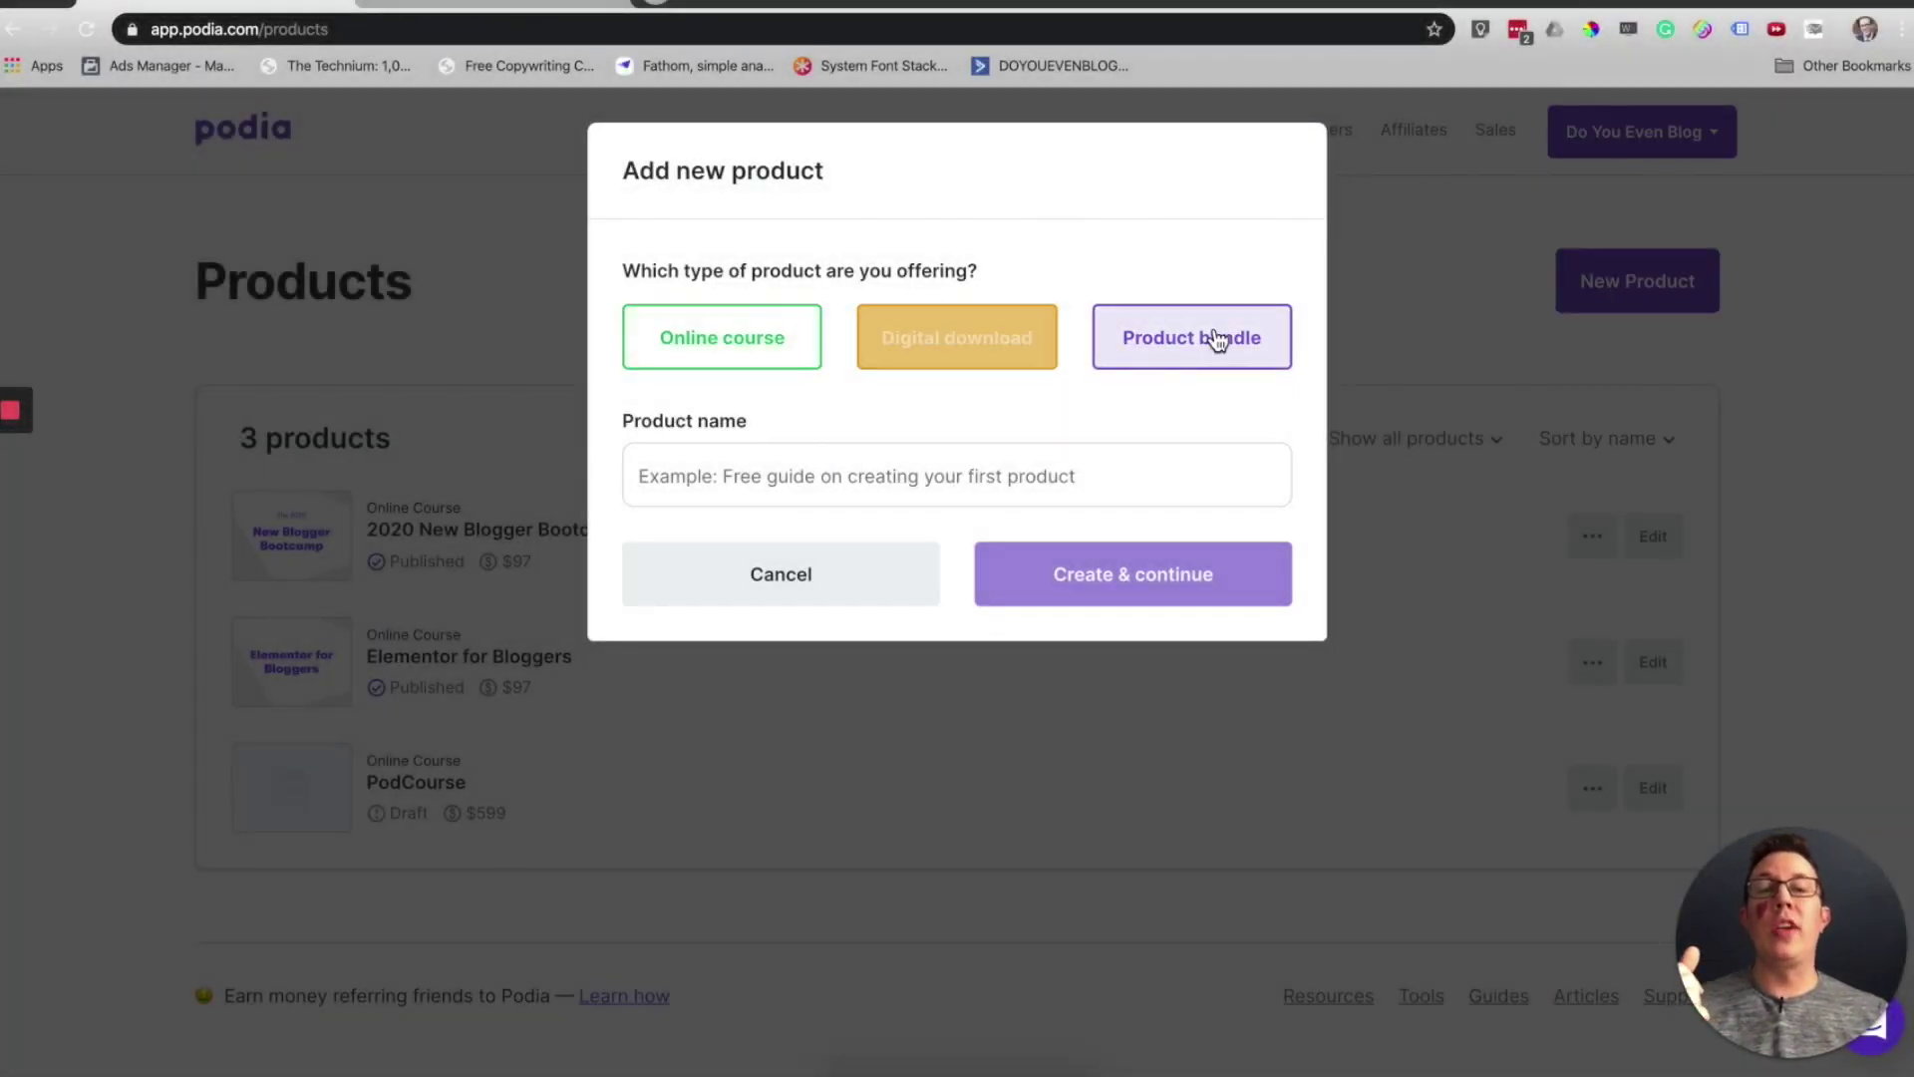
{"action": "left_click", "coordinate": [753, 344]}
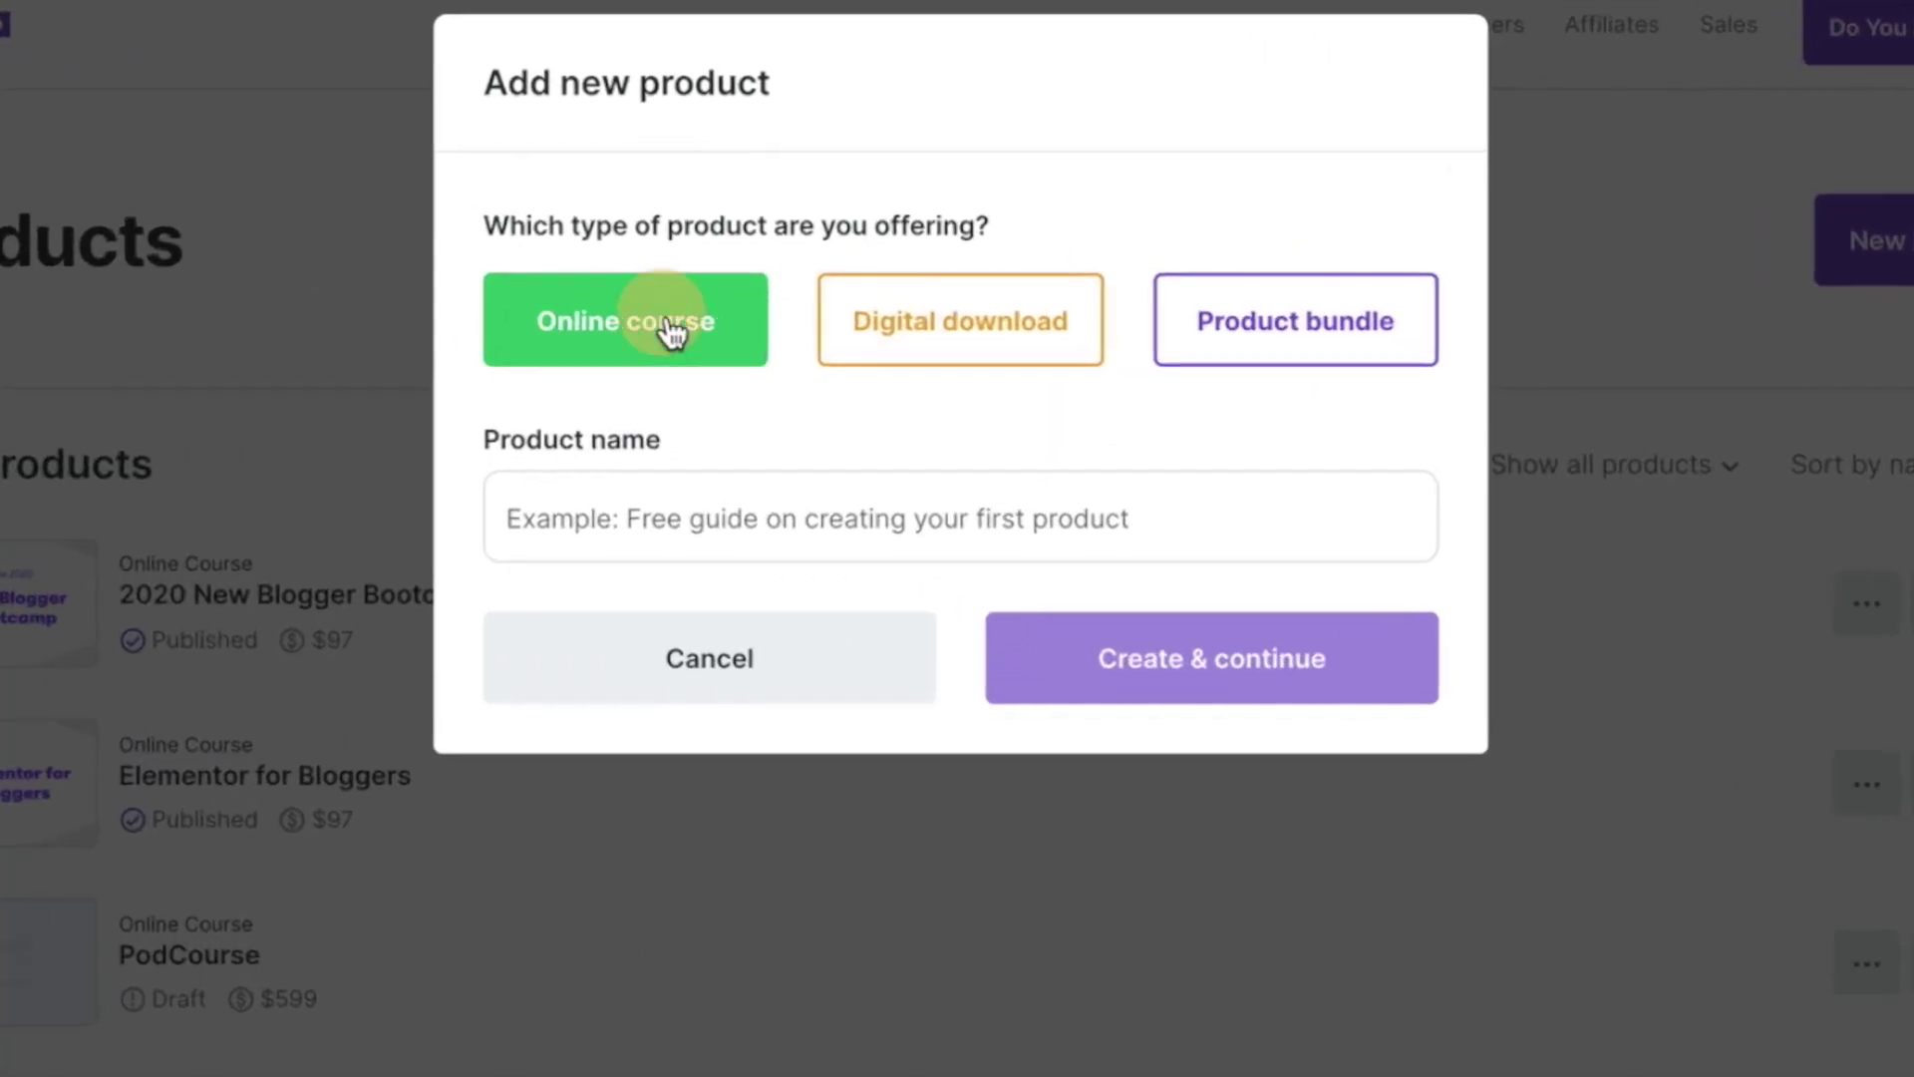
{"action": "left_click", "coordinate": [649, 525]}
{"action": "type", "text": "My "}
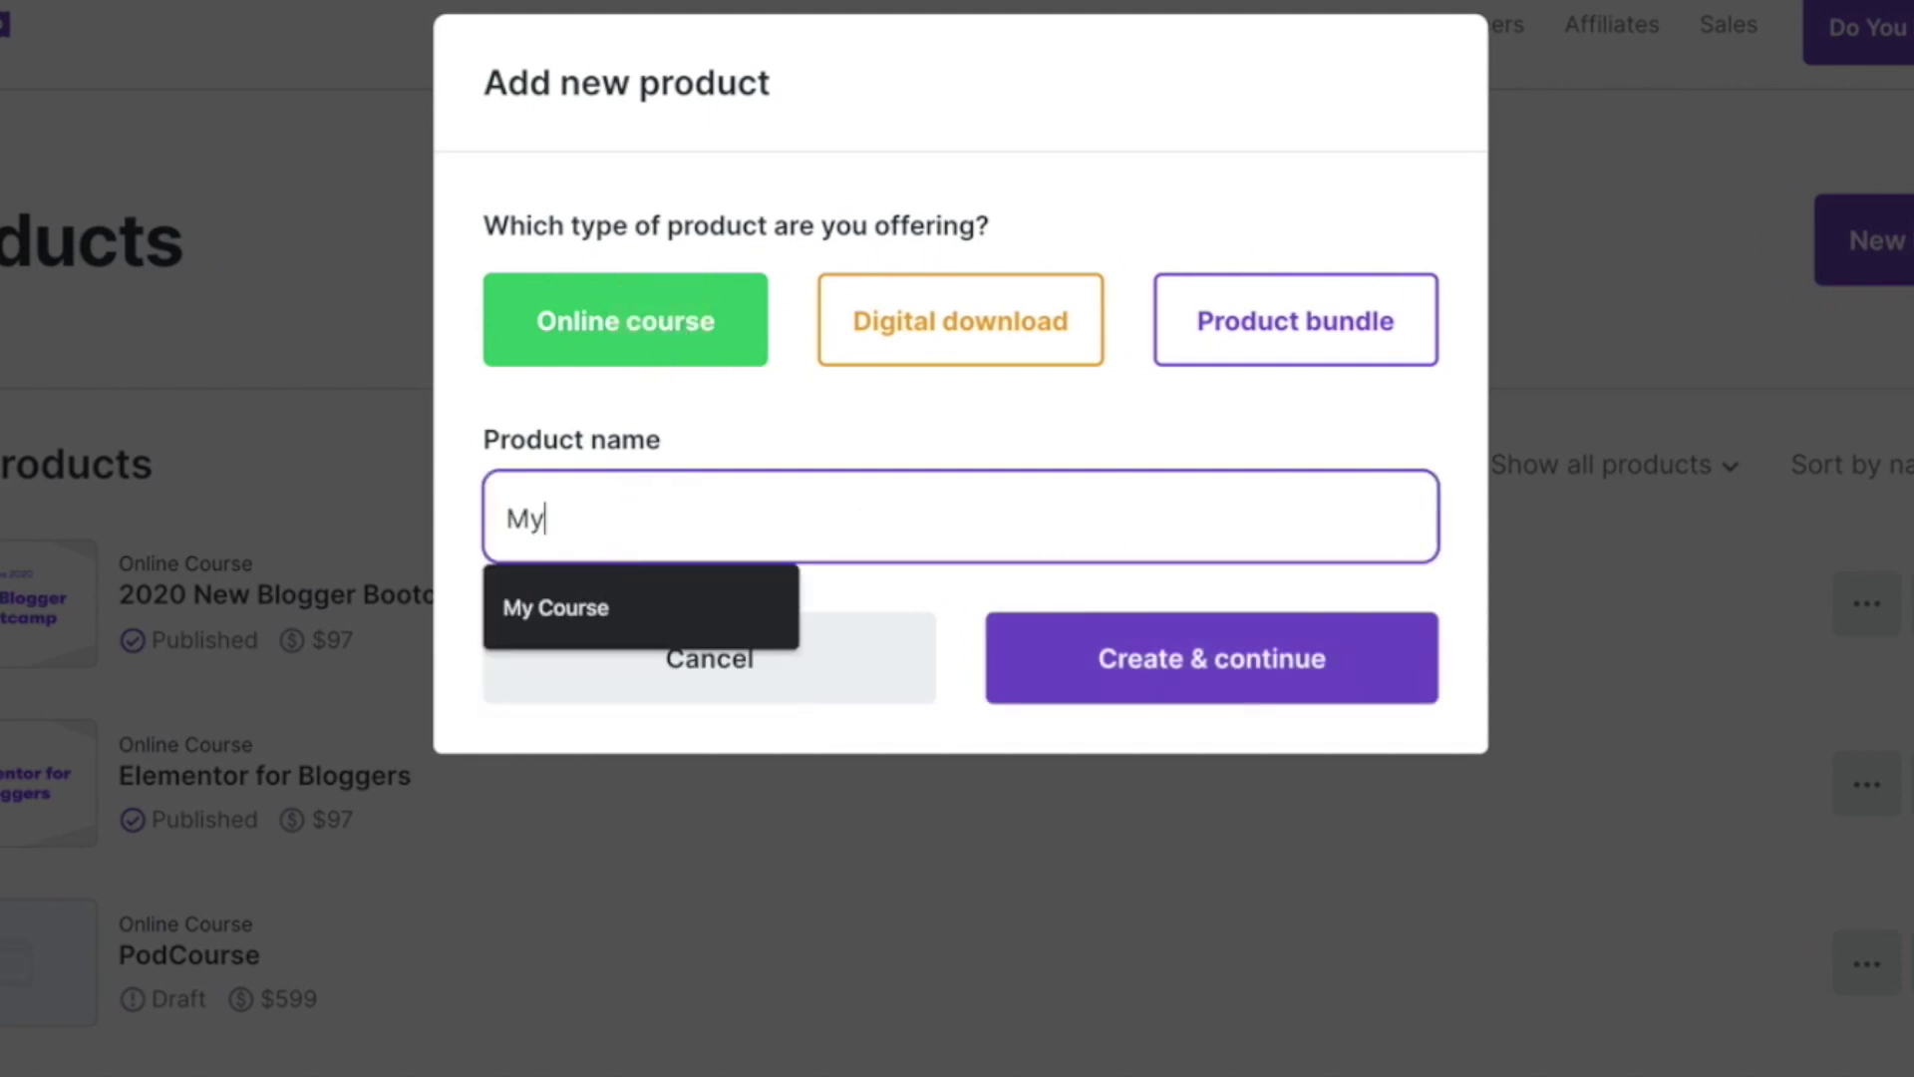
{"action": "type", "text": "Course Rox"}
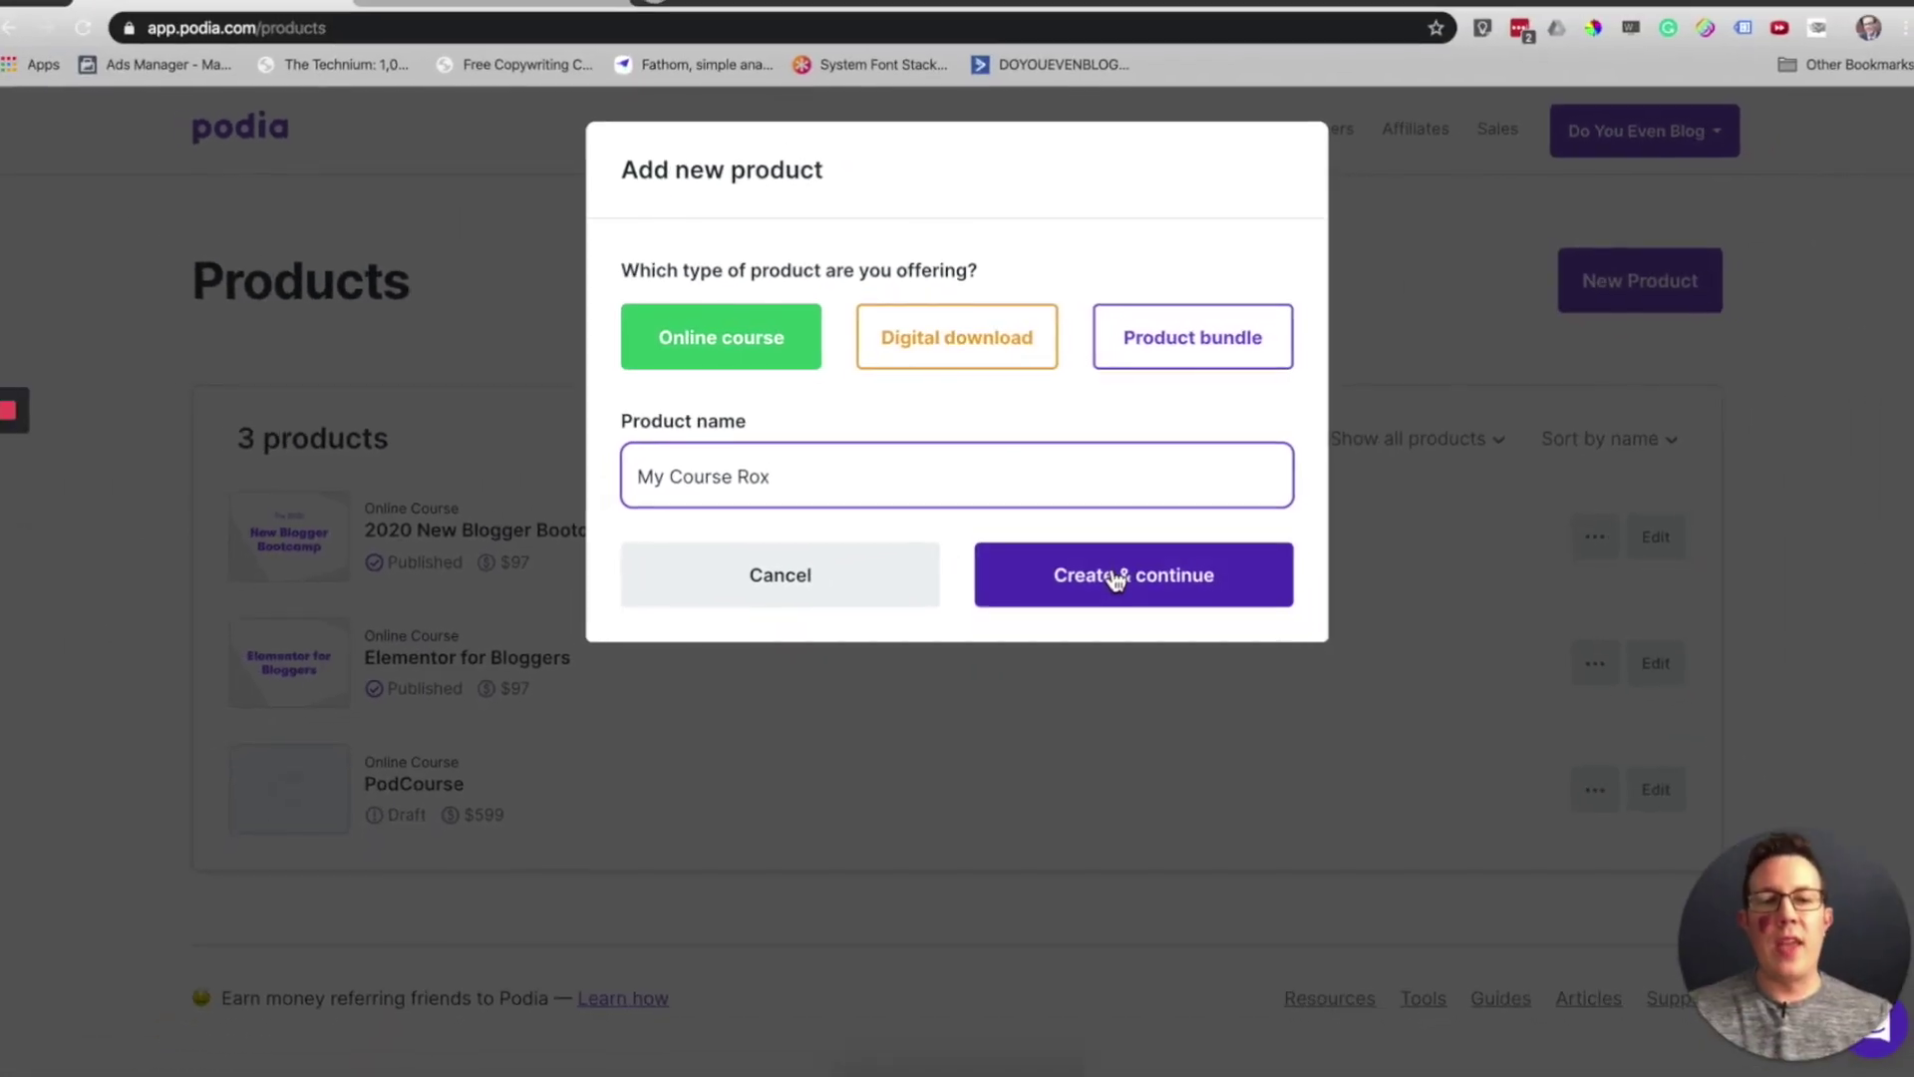
{"action": "left_click", "coordinate": [1115, 578]}
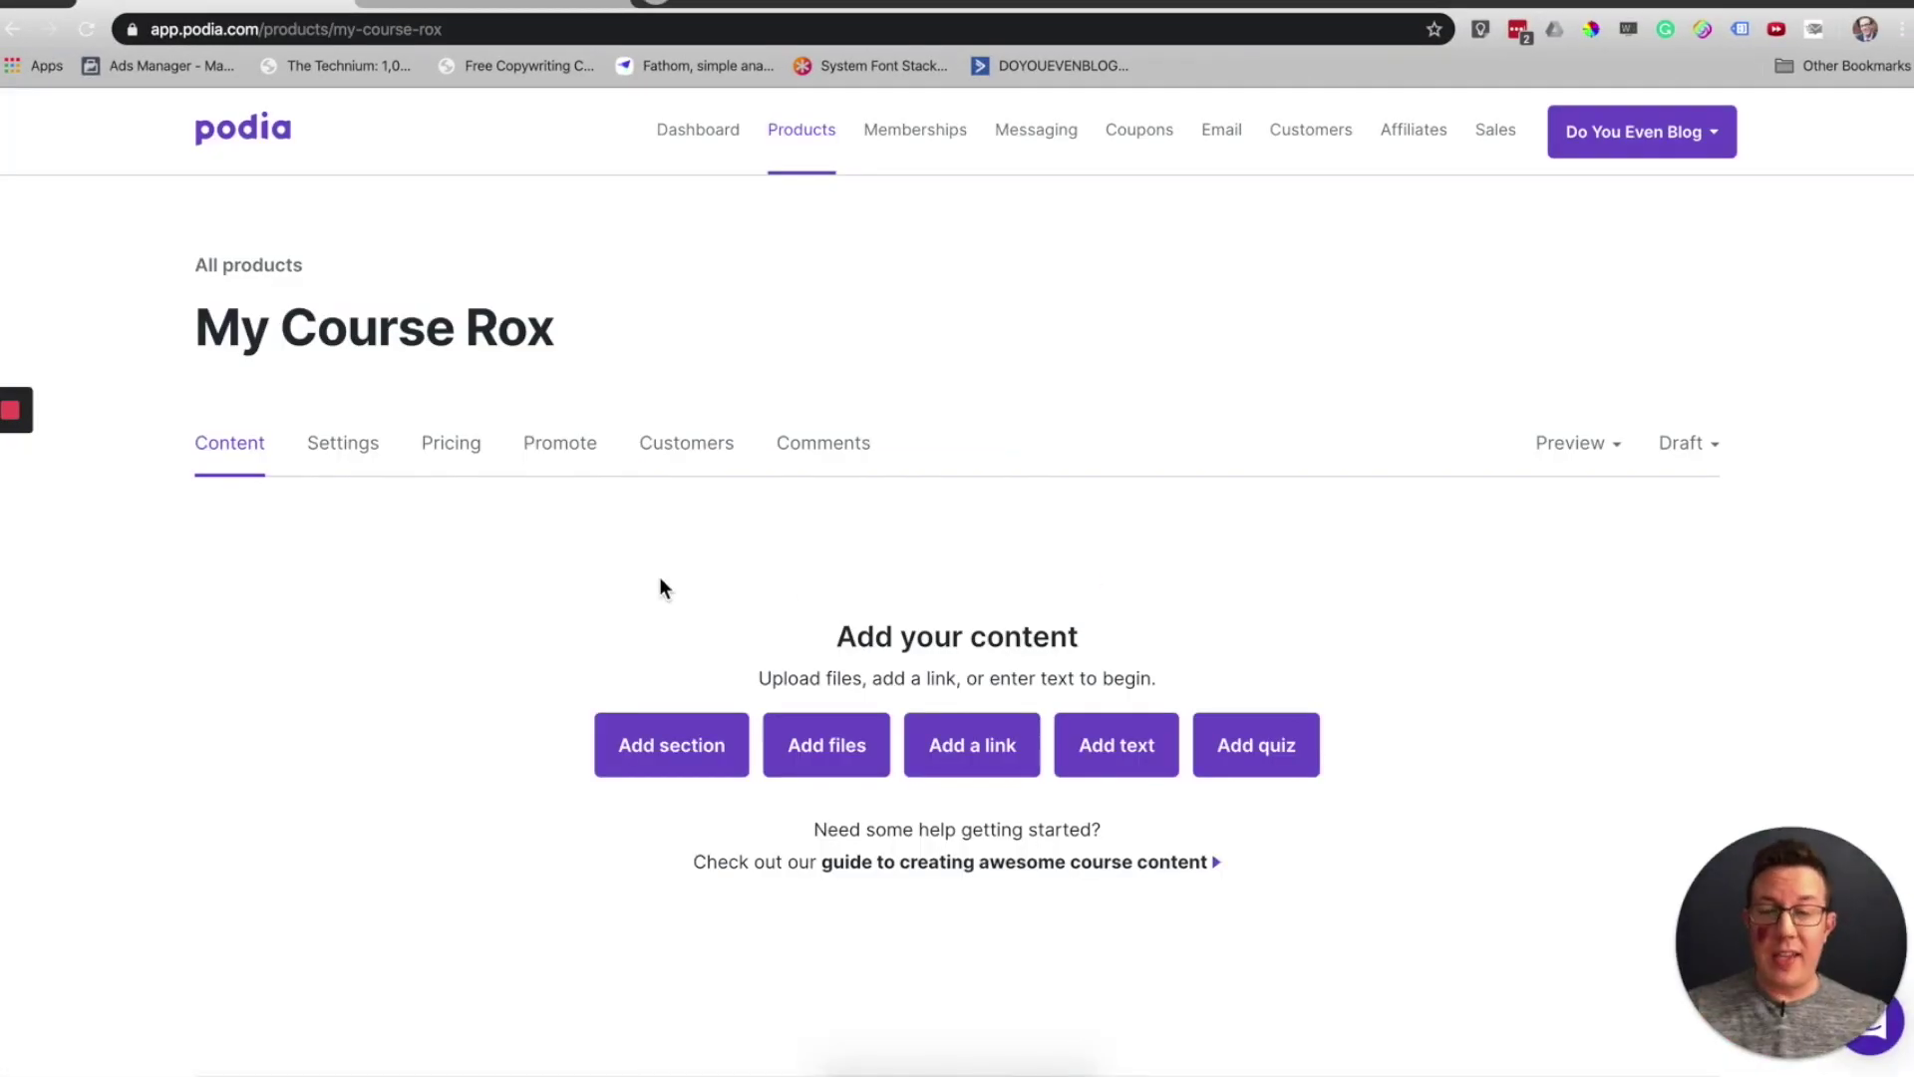
{"action": "scroll", "coordinate": [660, 583], "scroll_direction": "down", "scroll_amount": 1}
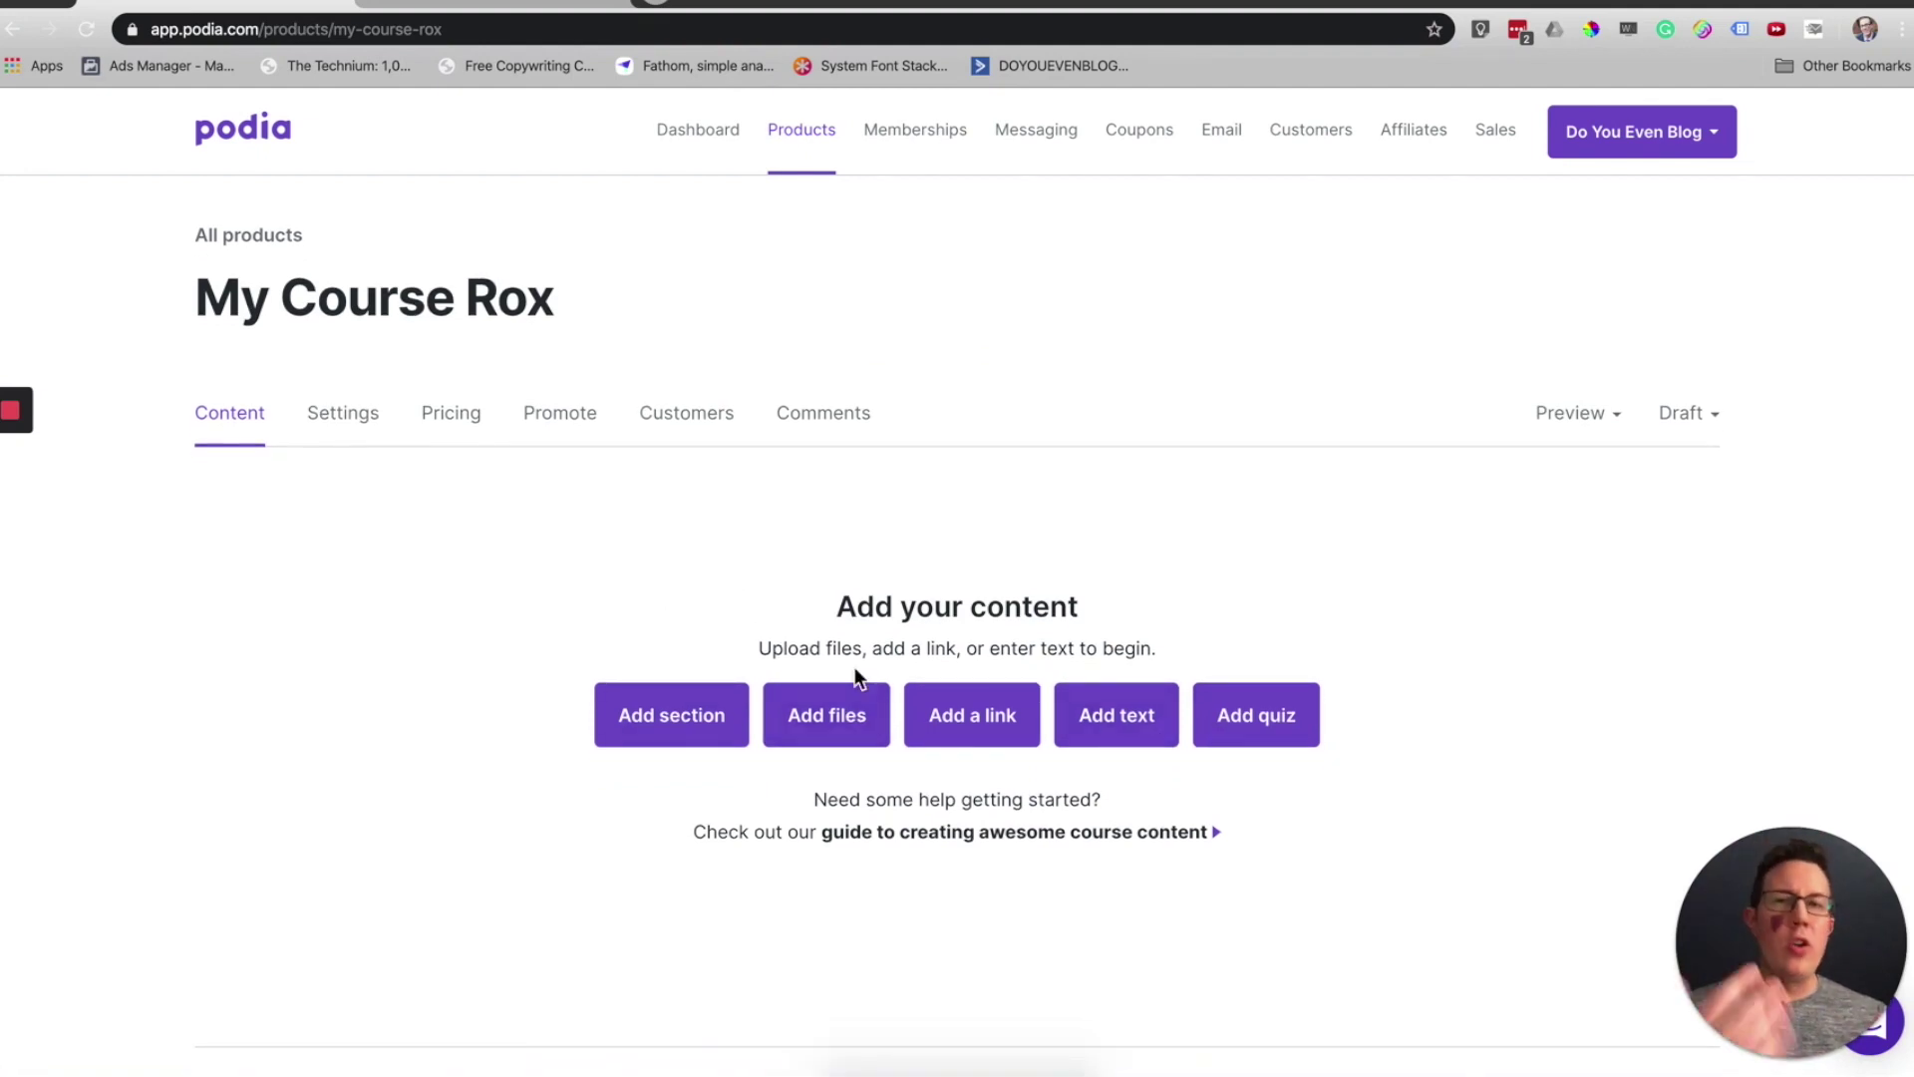
{"action": "key", "text": "super+Tab"}
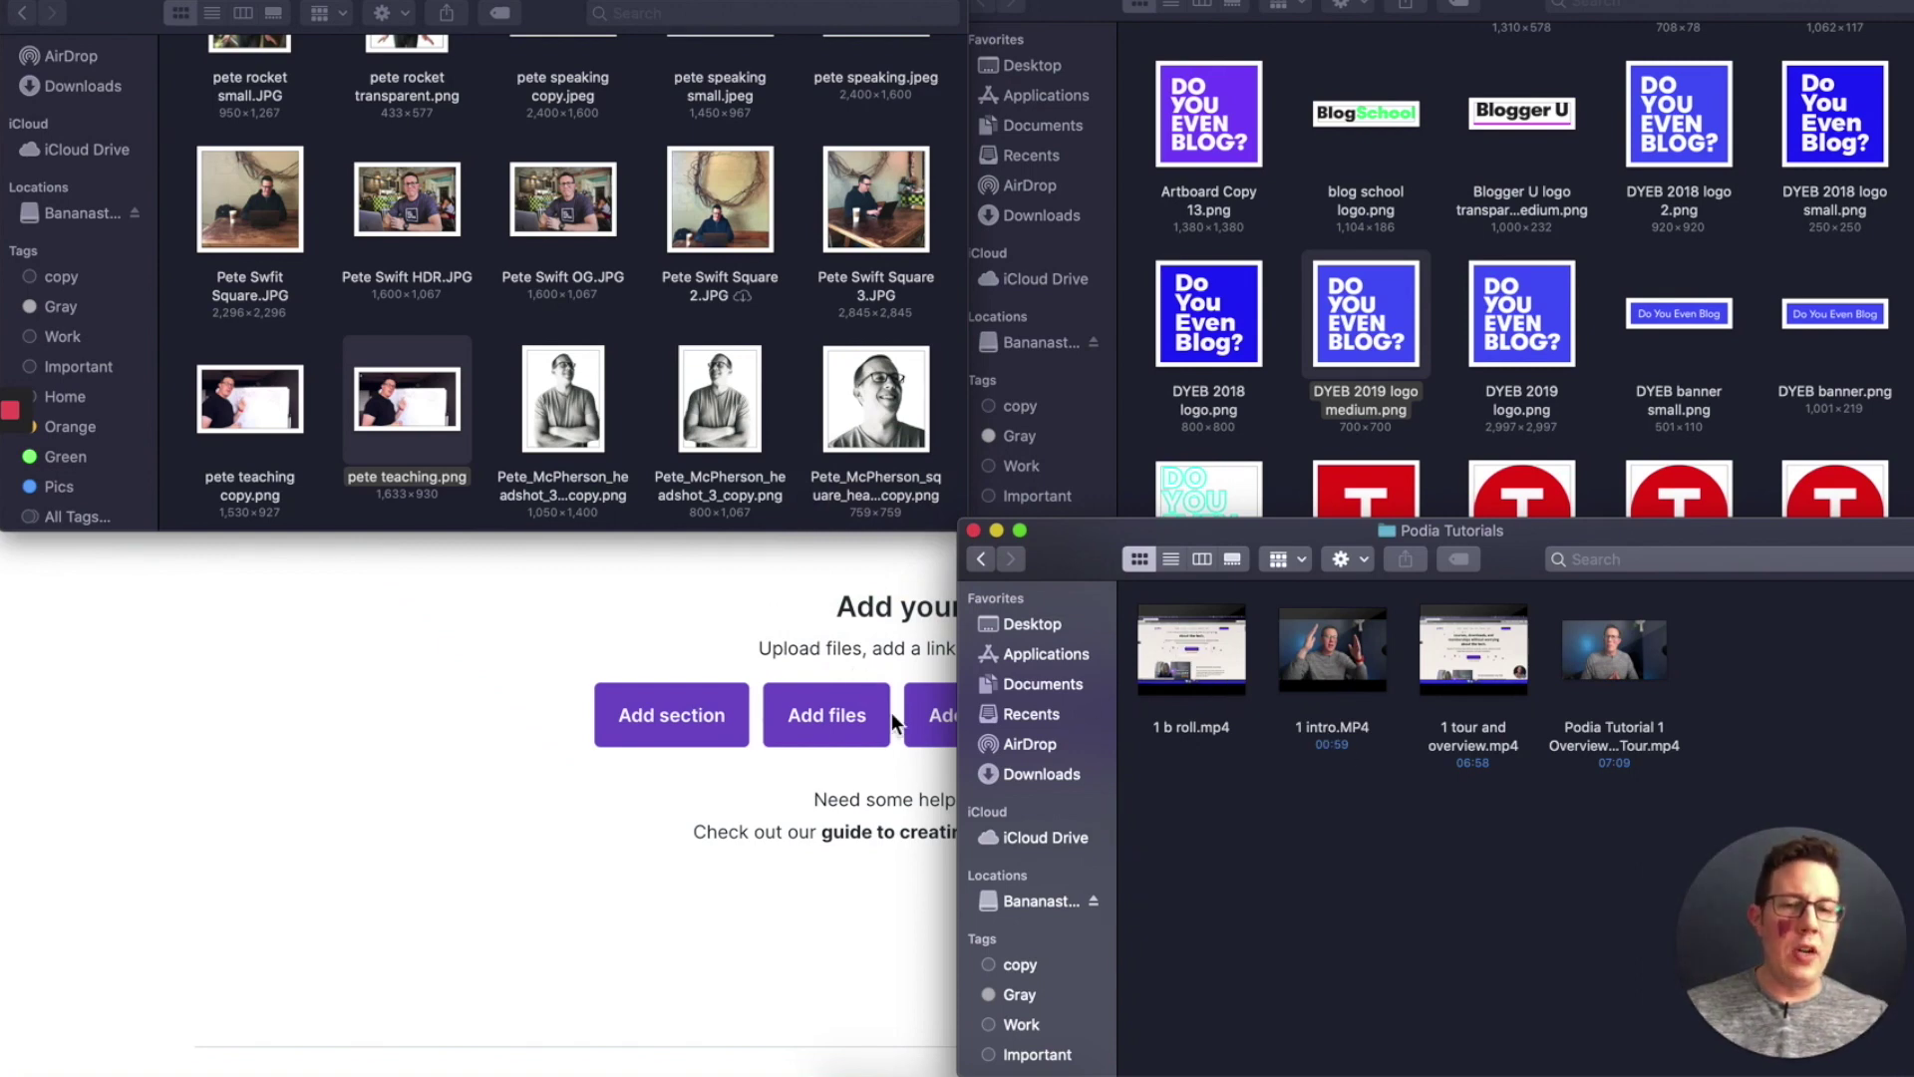
{"action": "key", "text": "super+Tab"}
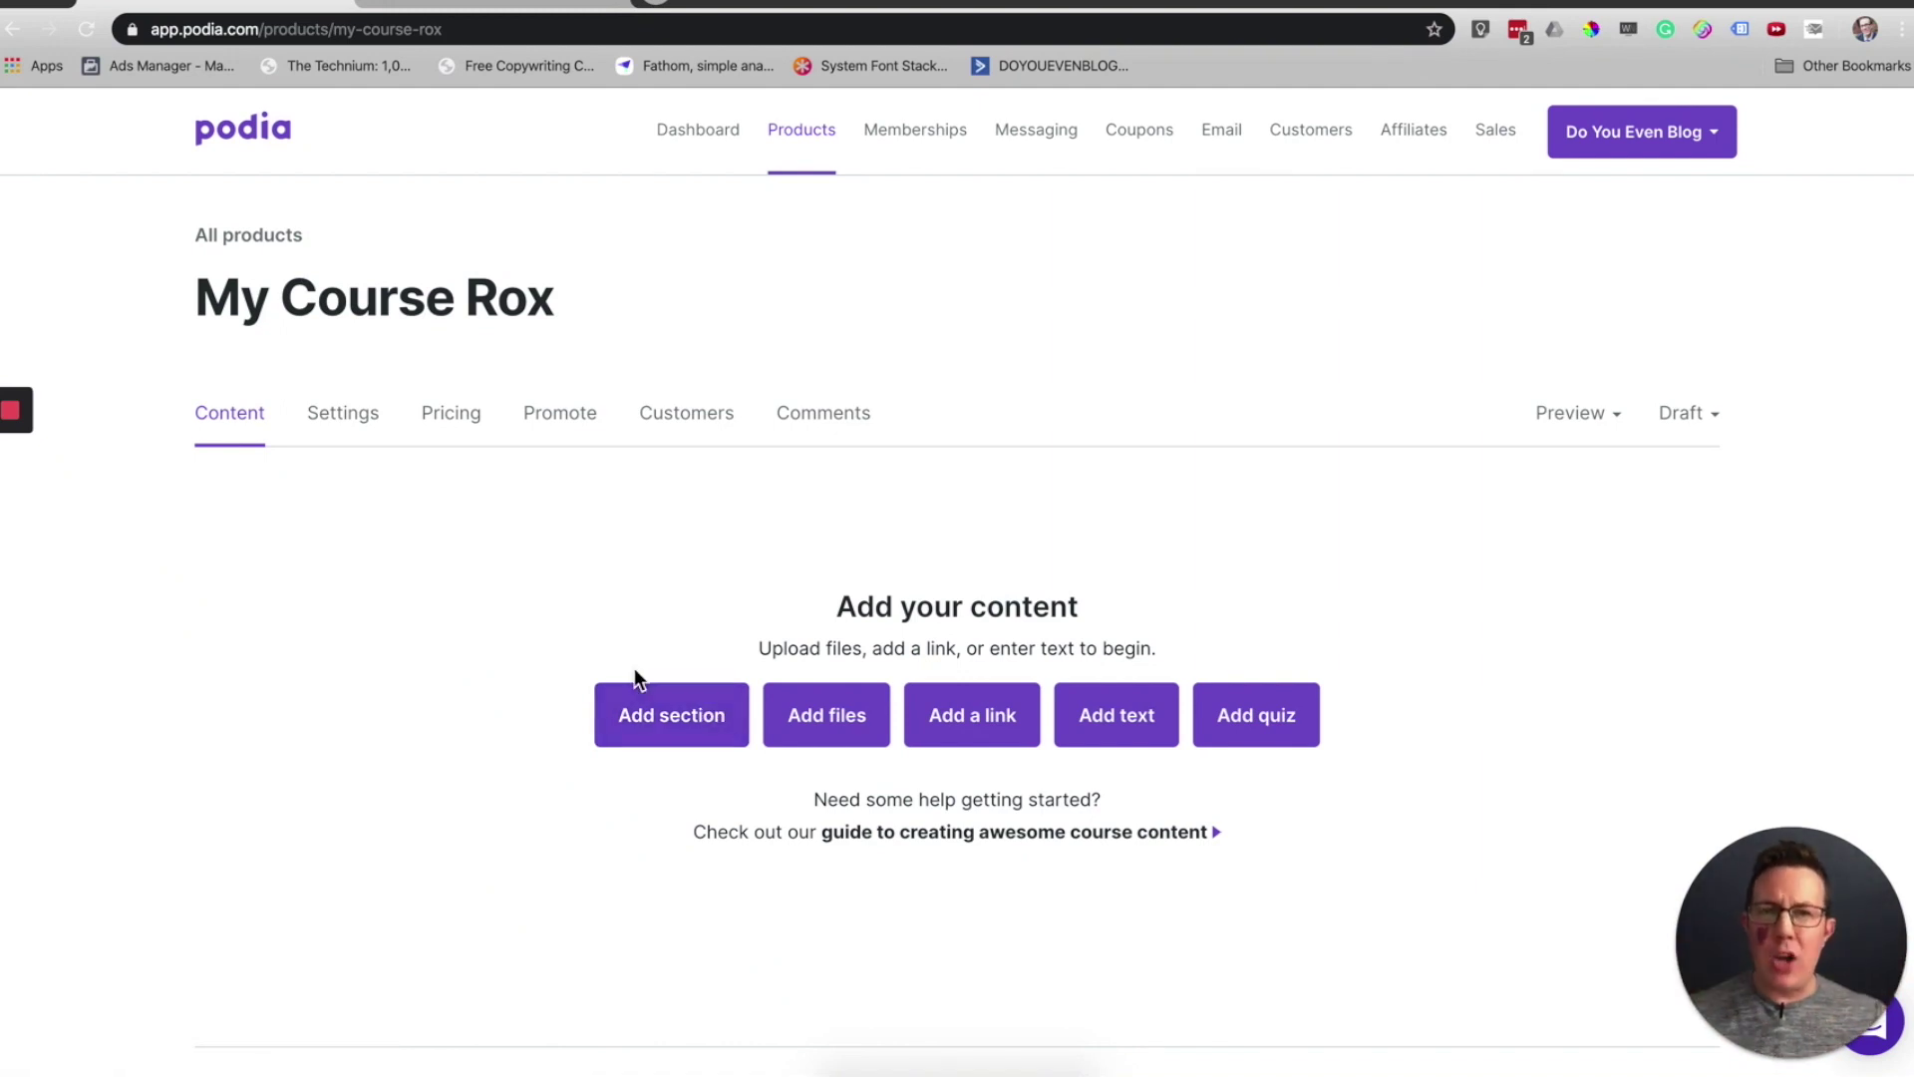
{"action": "key", "text": "super+Tab"}
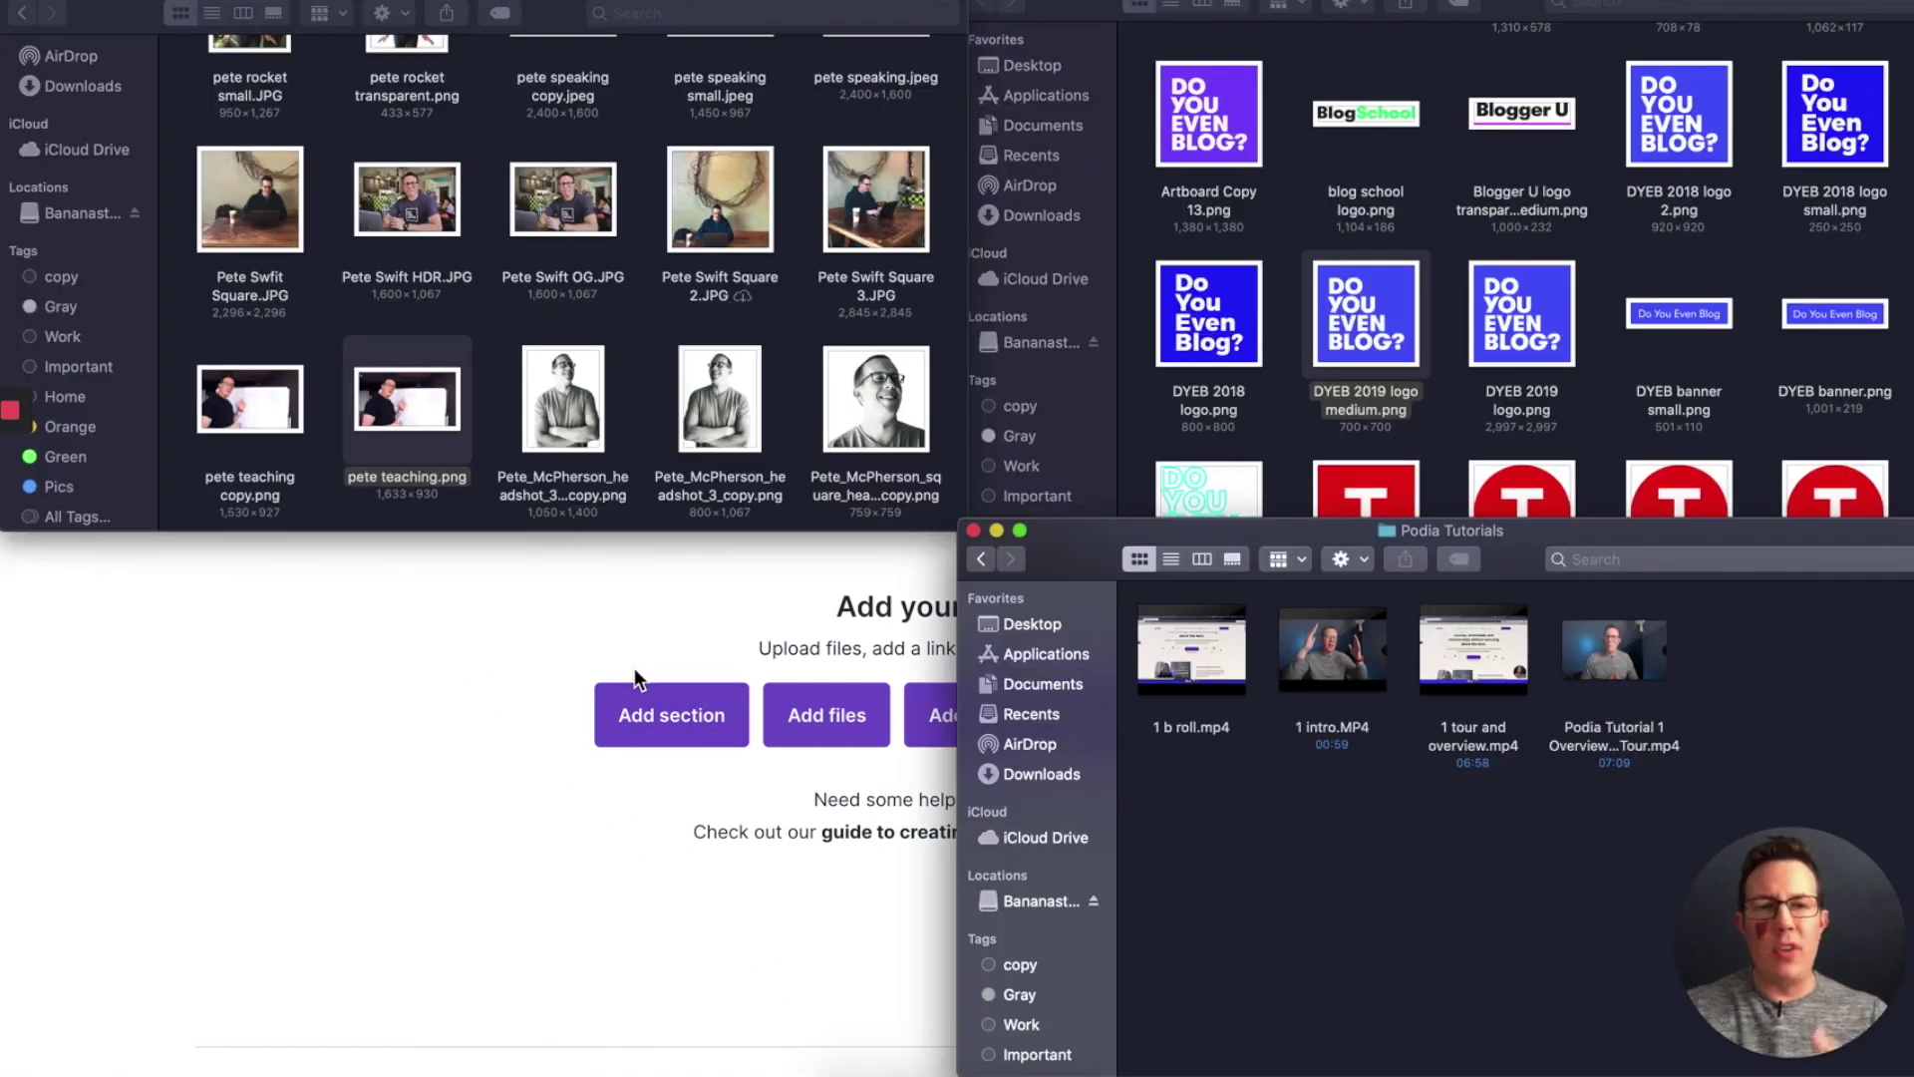
{"action": "key", "text": "super+Tab"}
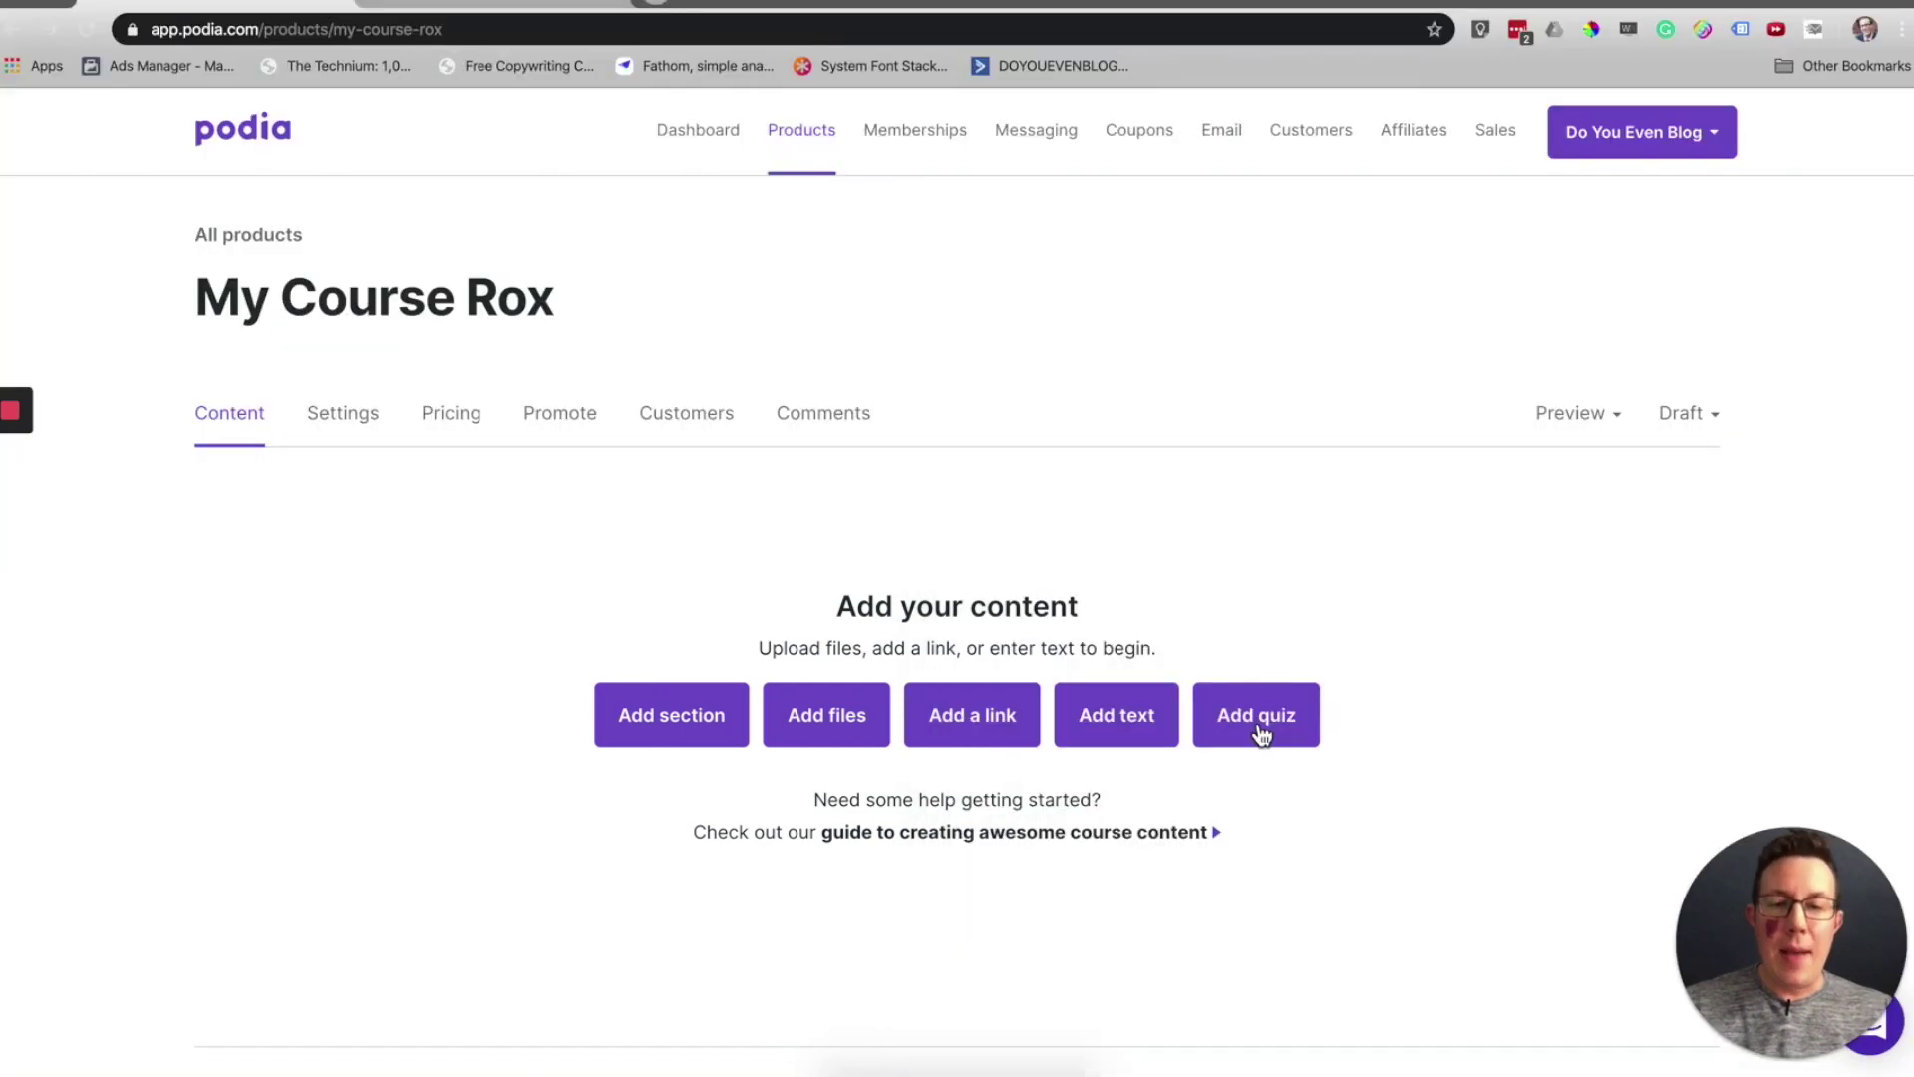
Step: Upload the videos "1 b roll.mp4" and "1 tour and overview.mp4" from the Podia Tutorials folder to the course content
{"action": "left_click", "coordinate": [823, 704]}
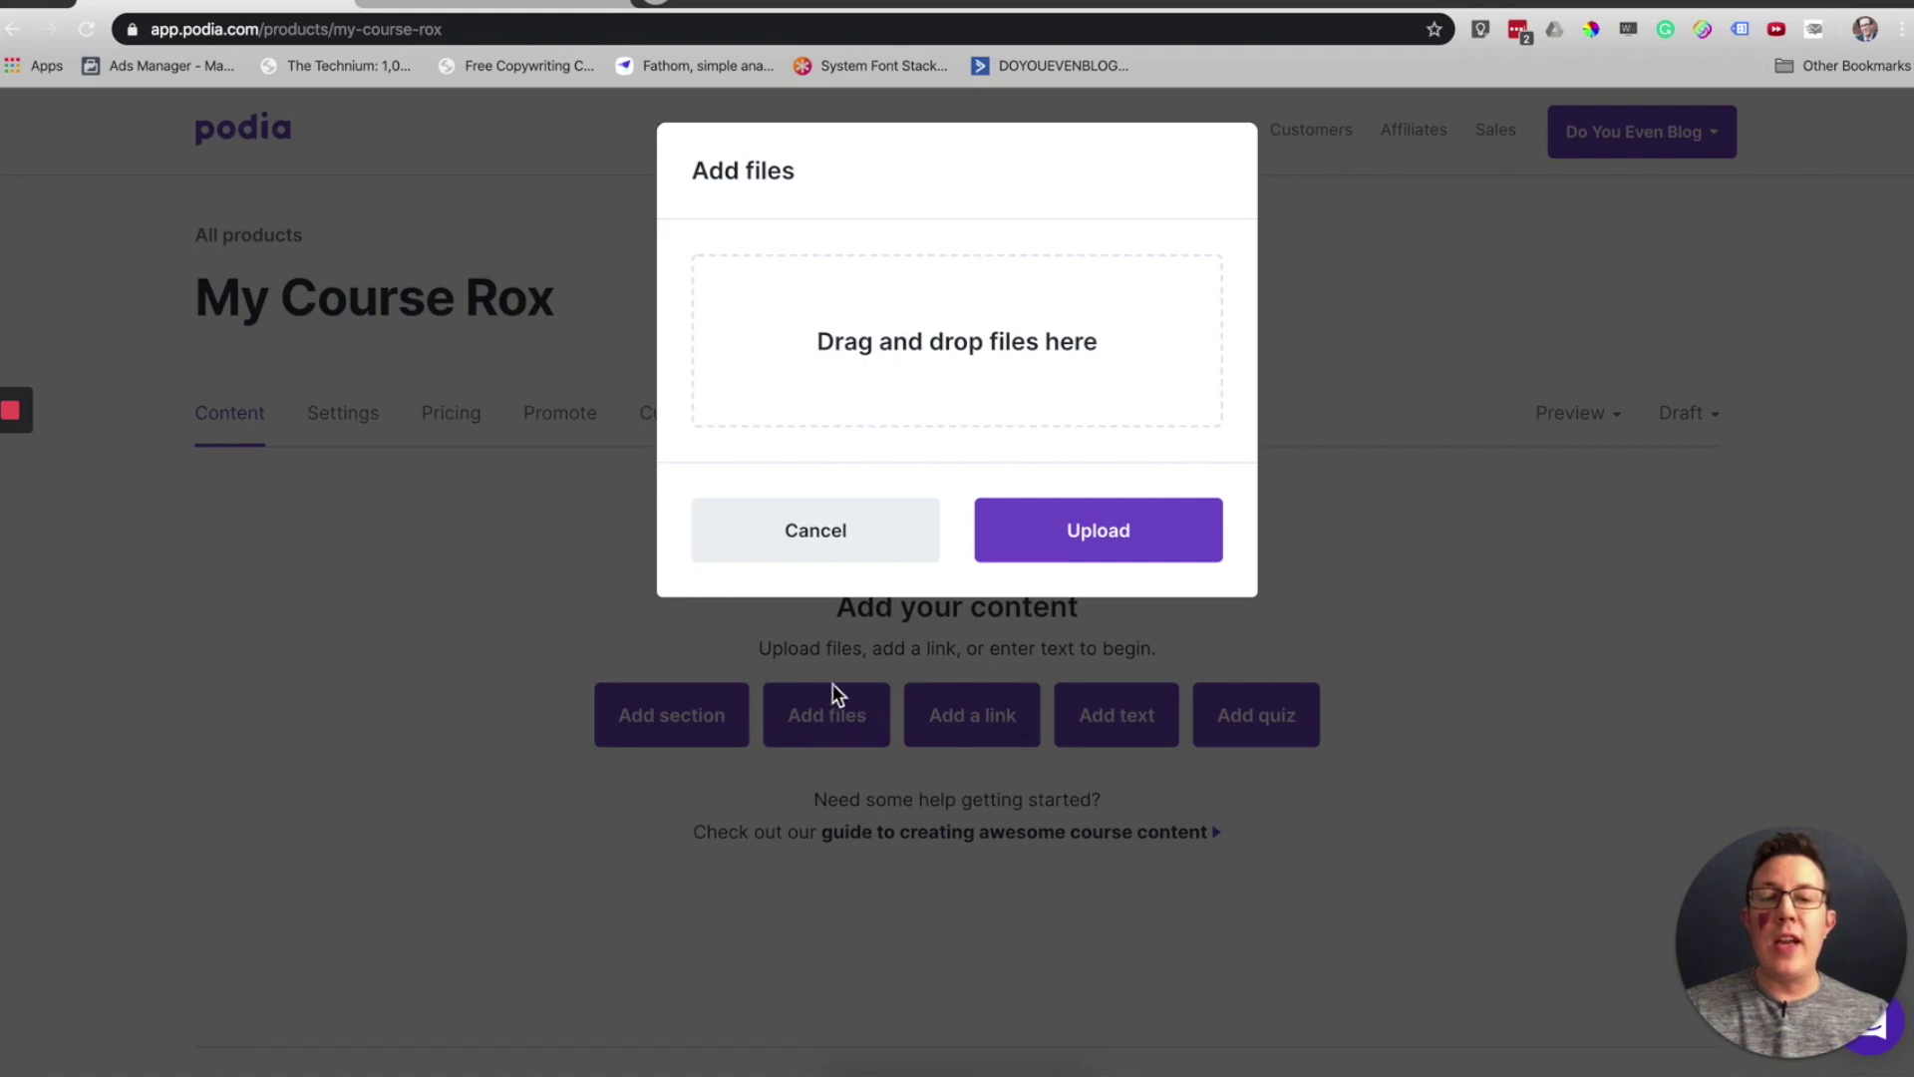
{"action": "key", "text": "super+Tab"}
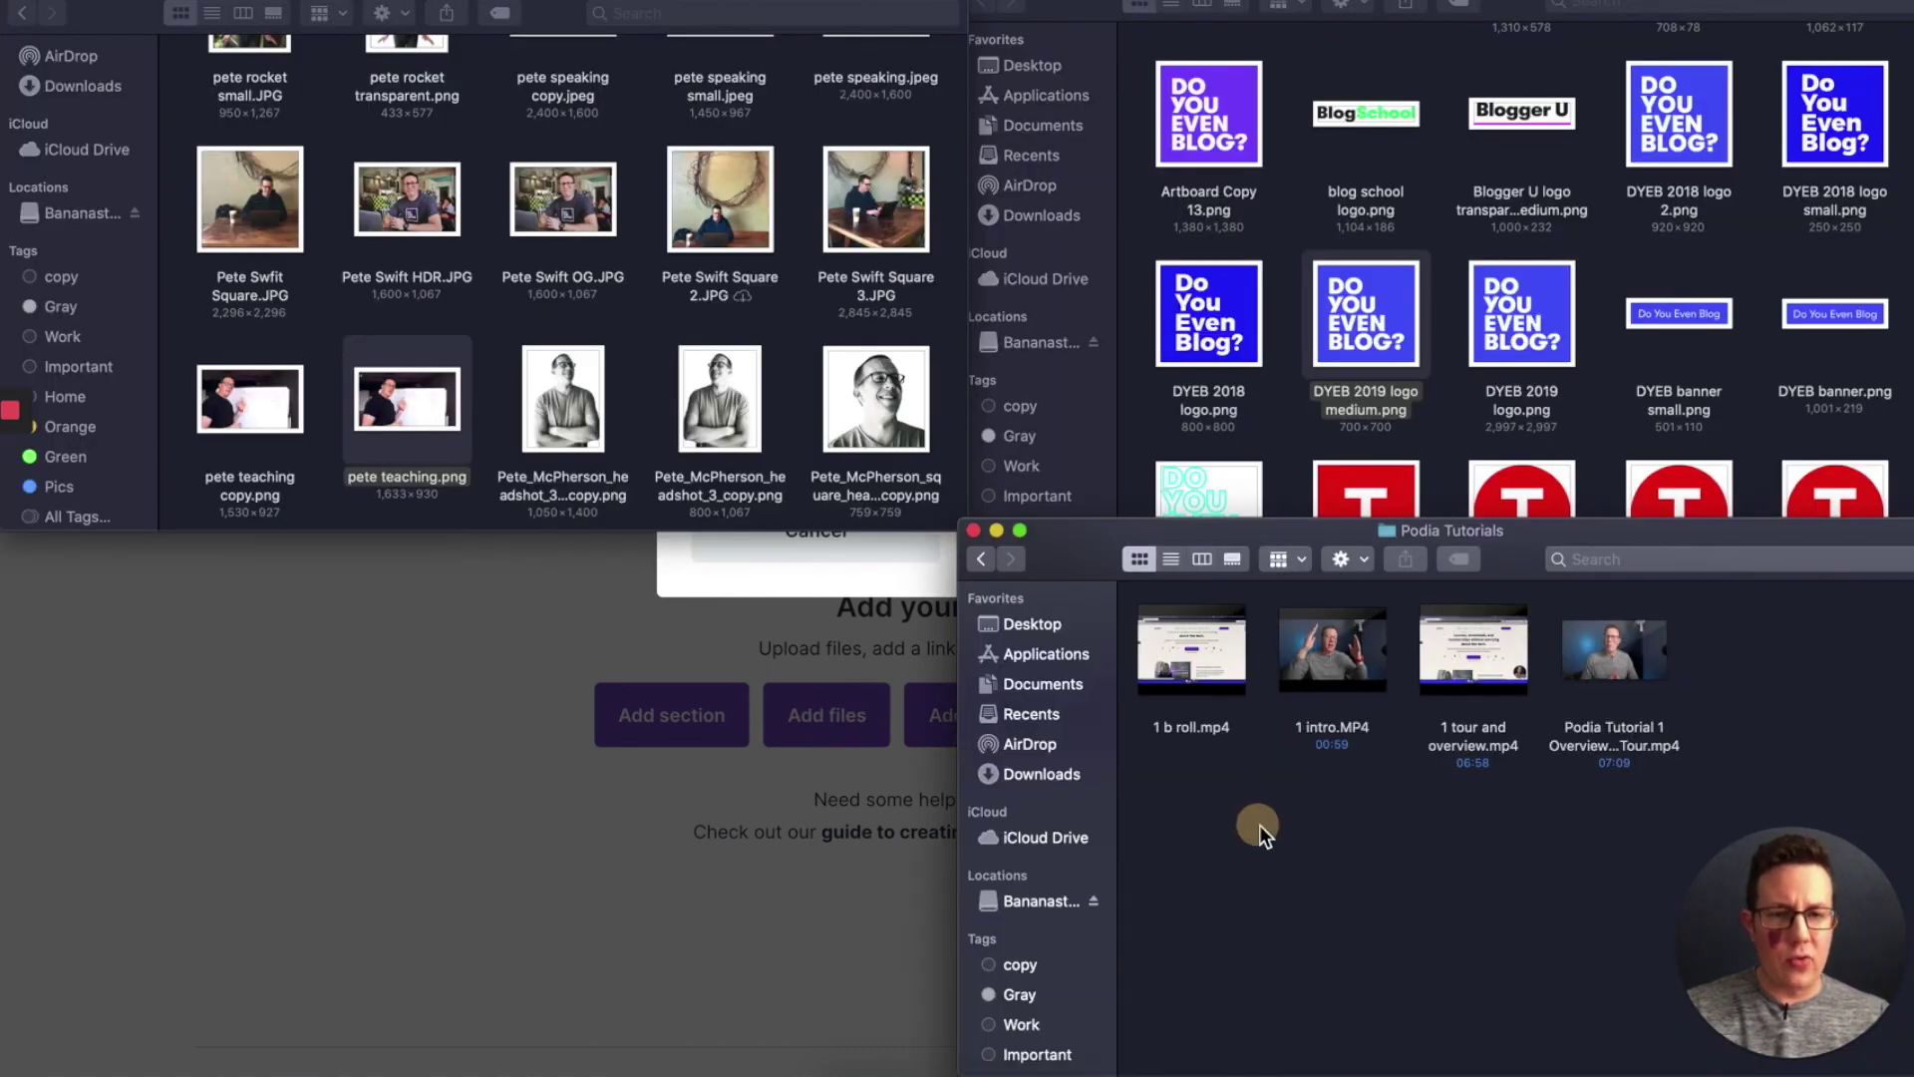
{"action": "left_click", "coordinate": [1513, 666]}
{"action": "left_click", "coordinate": [1233, 672], "text": "super"}
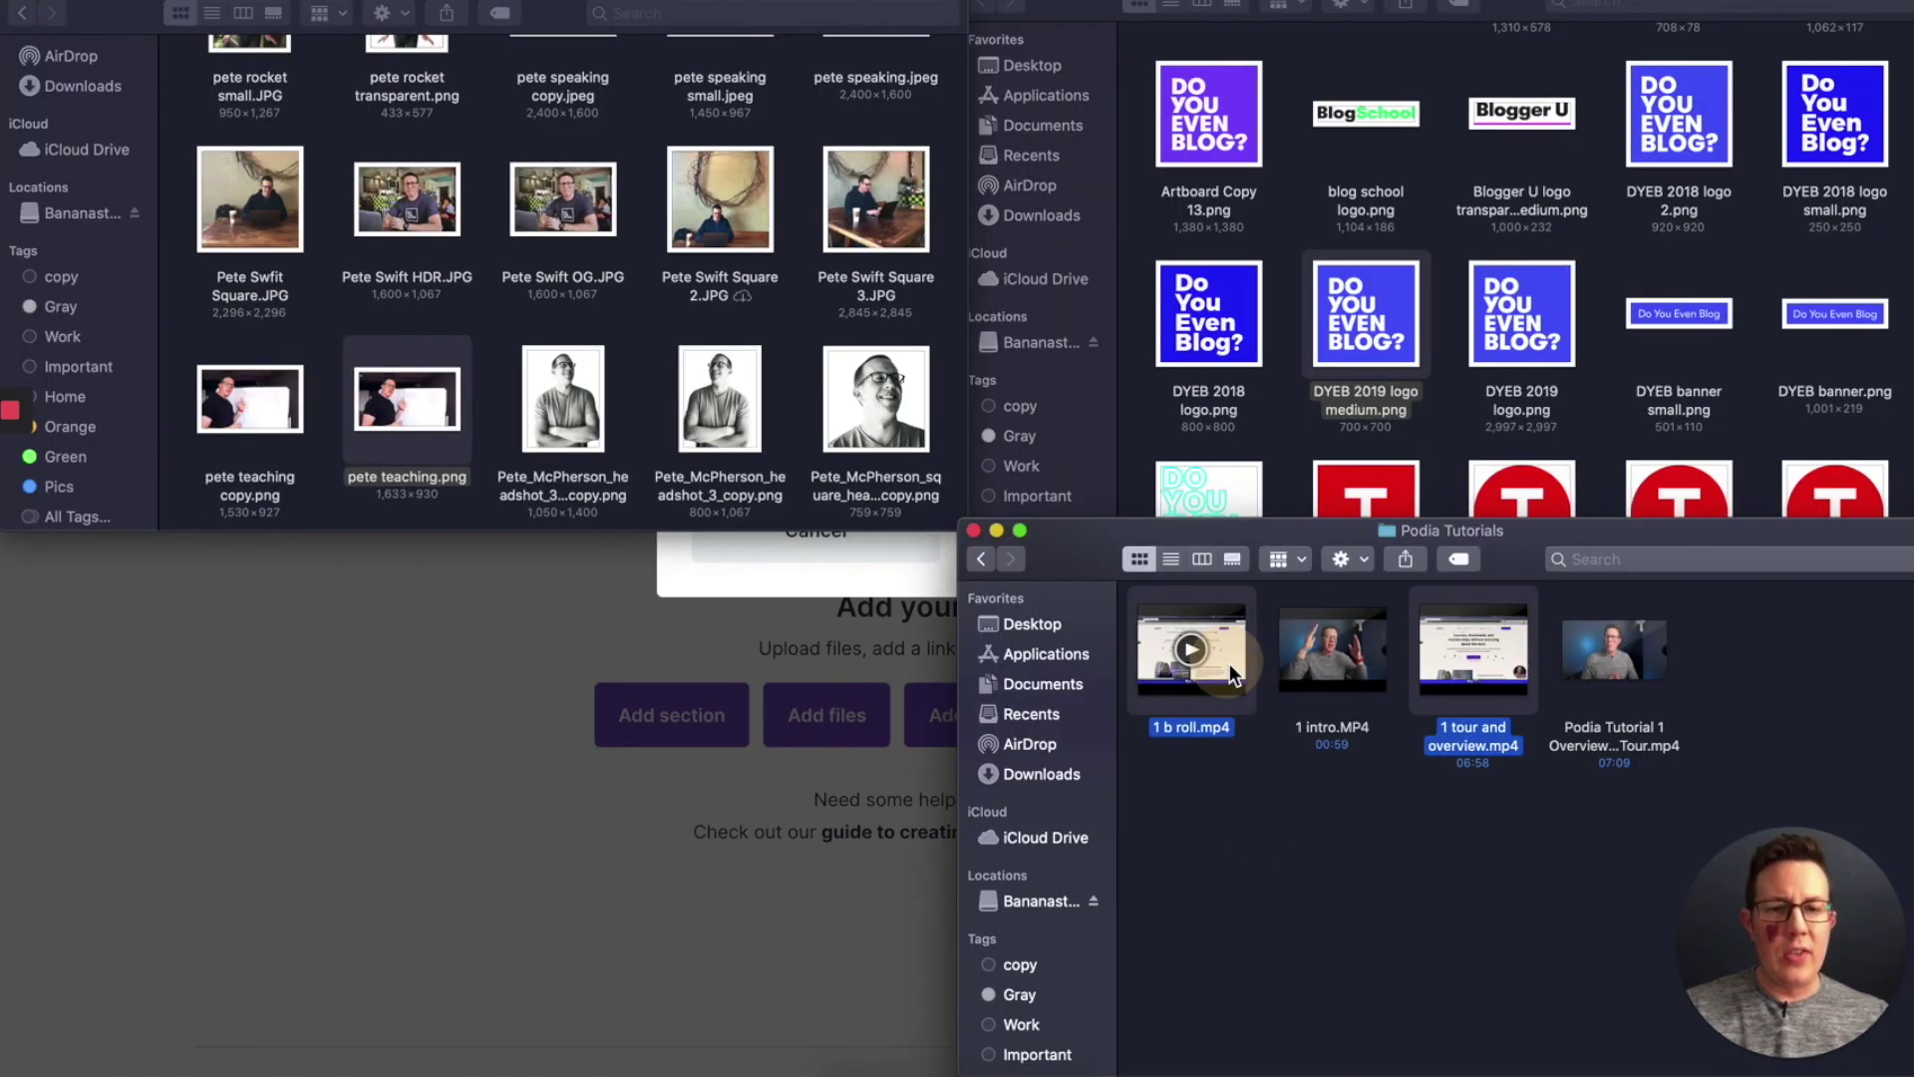
{"action": "left_click_drag", "start_coordinate": [1233, 672], "coordinate": [982, 346]}
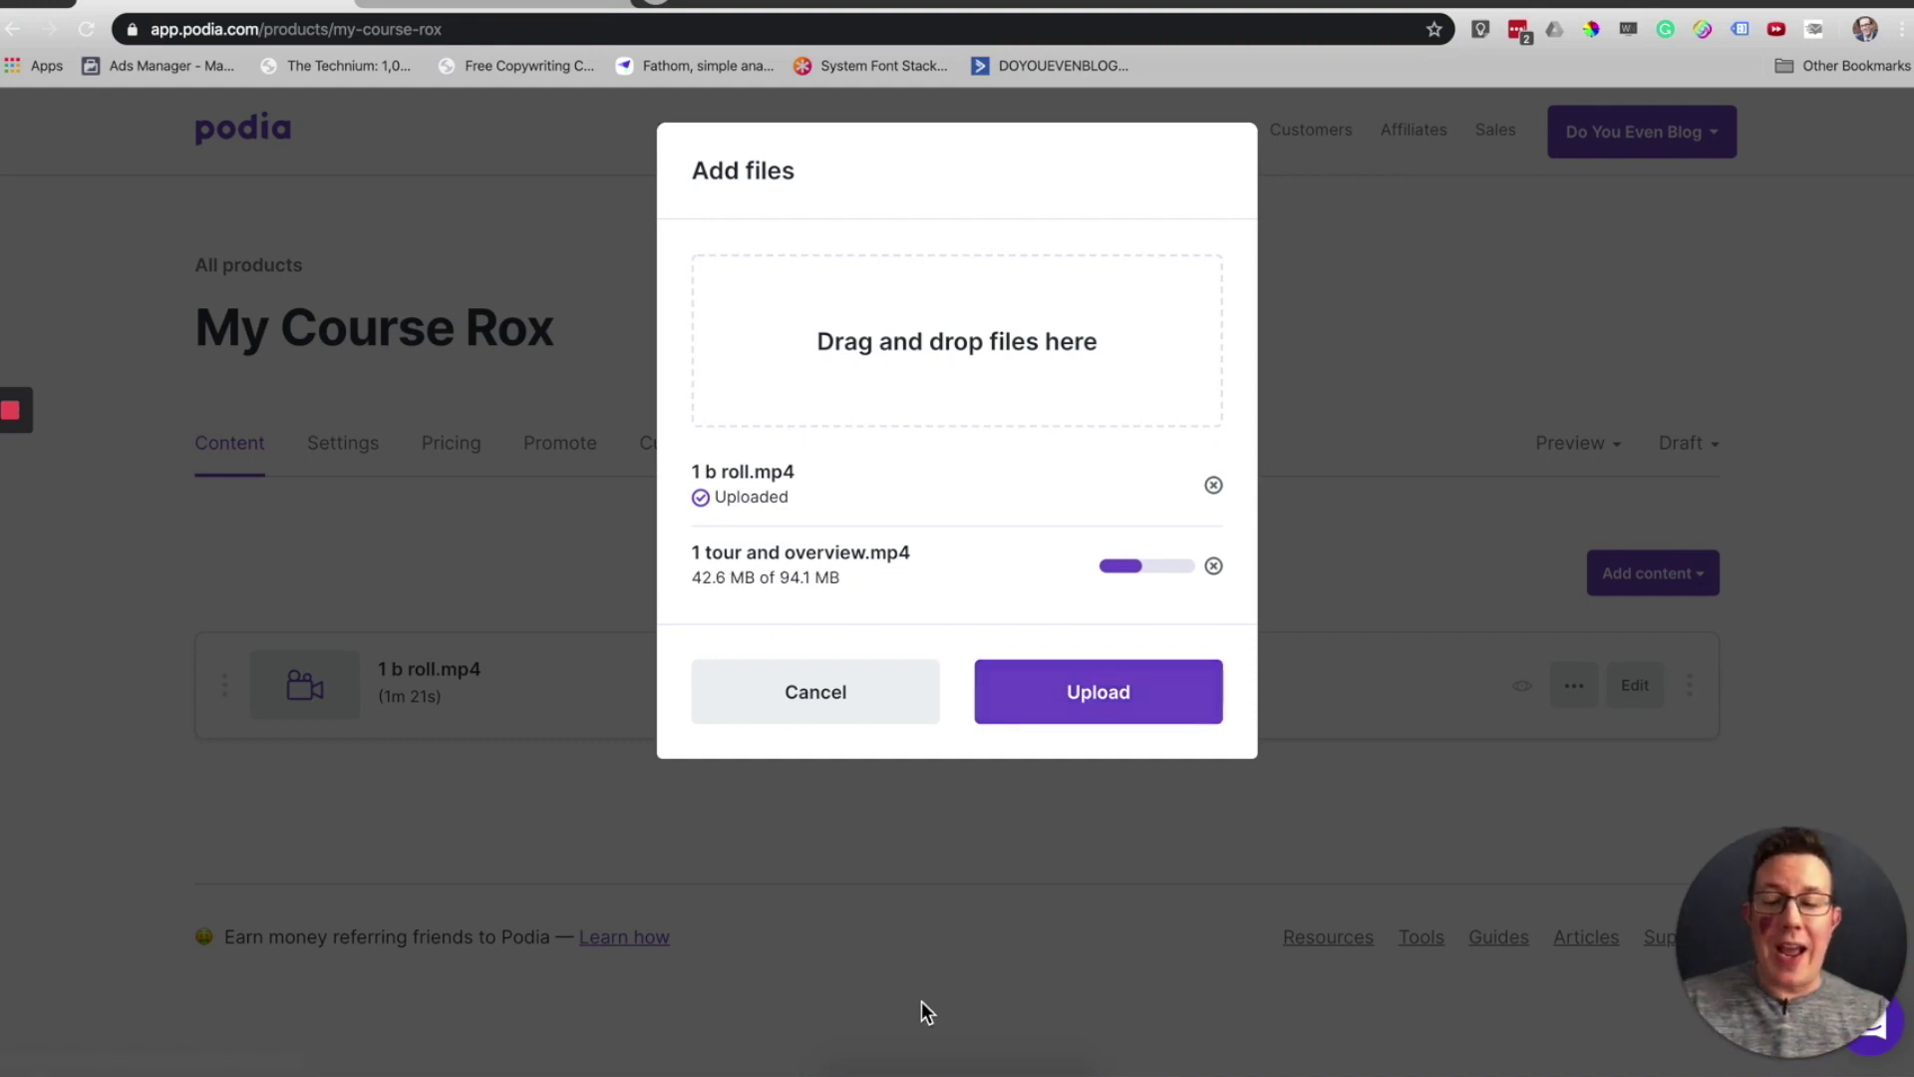
{"action": "key", "text": "super+Tab"}
{"action": "key", "text": "super+Tab"}
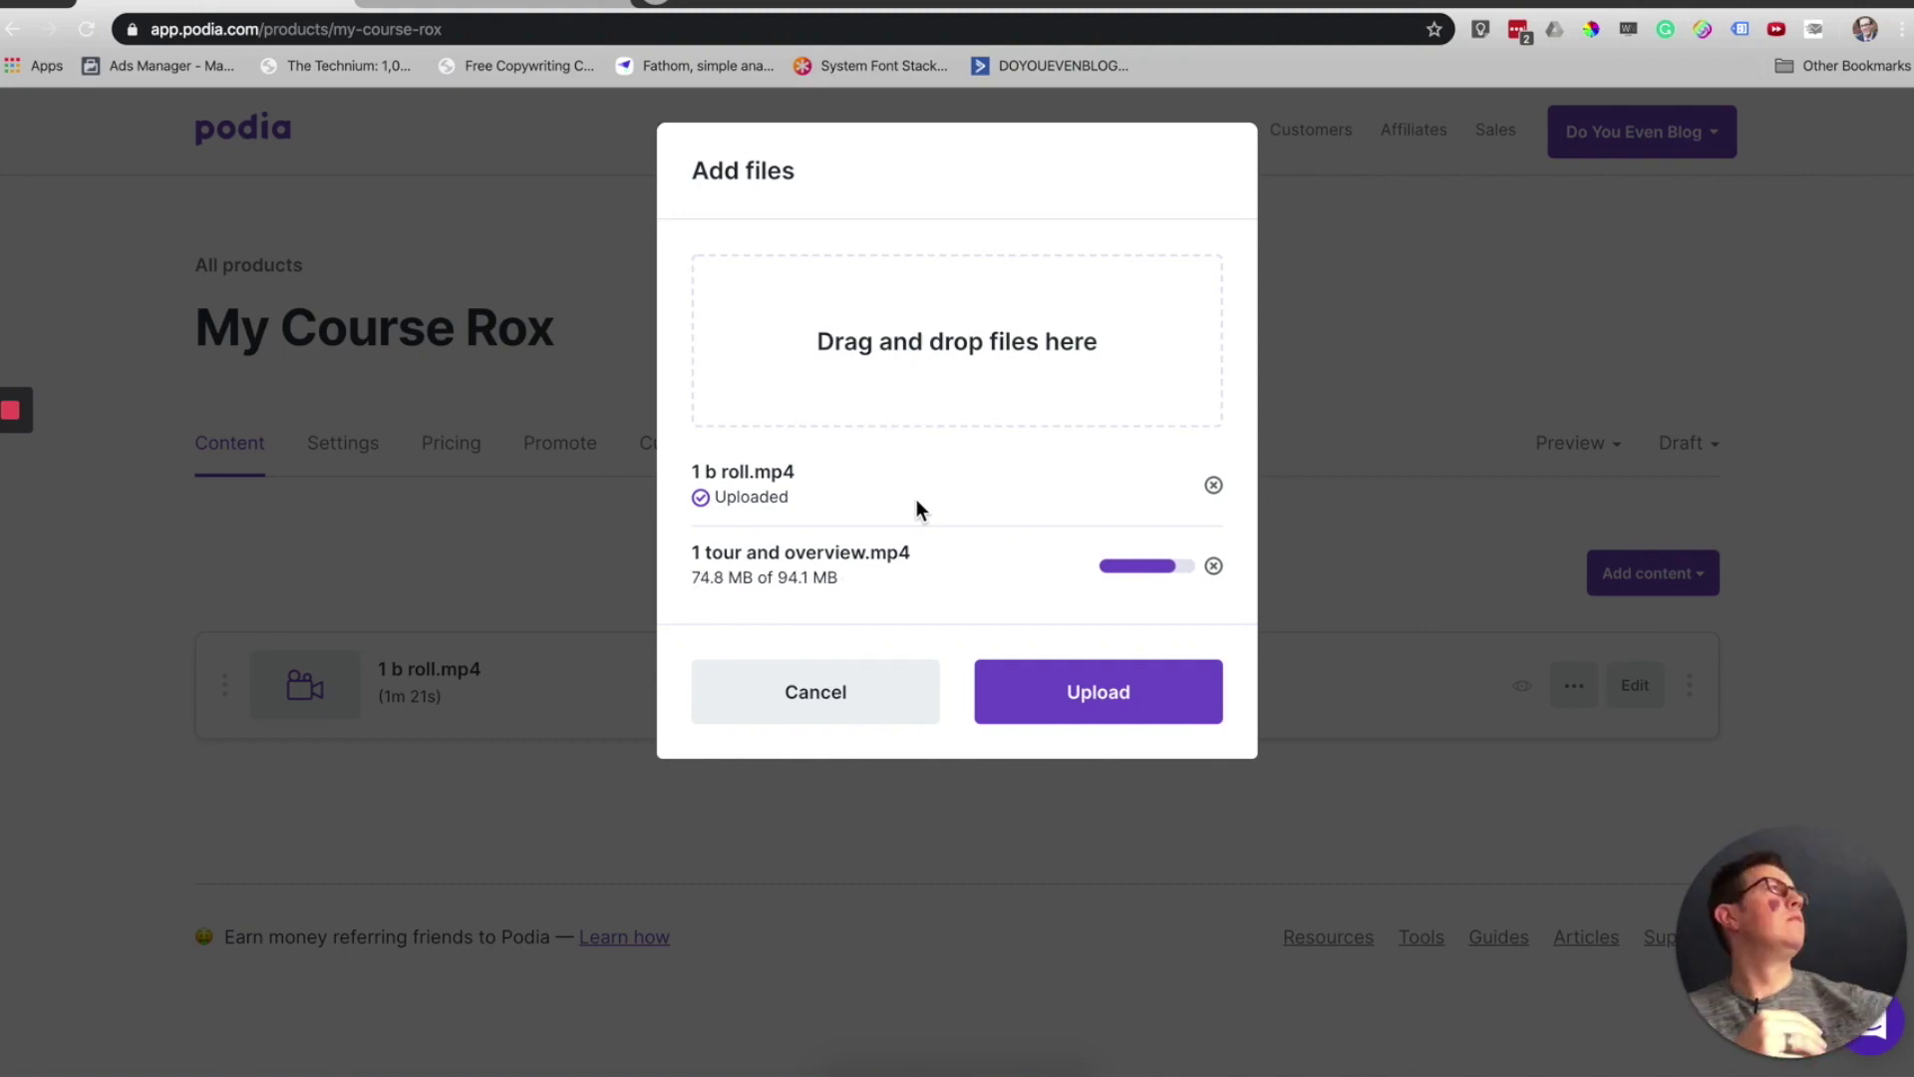
{"action": "left_click", "coordinate": [493, 550]}
{"action": "scroll", "coordinate": [493, 550], "scroll_direction": "down", "scroll_amount": 1}
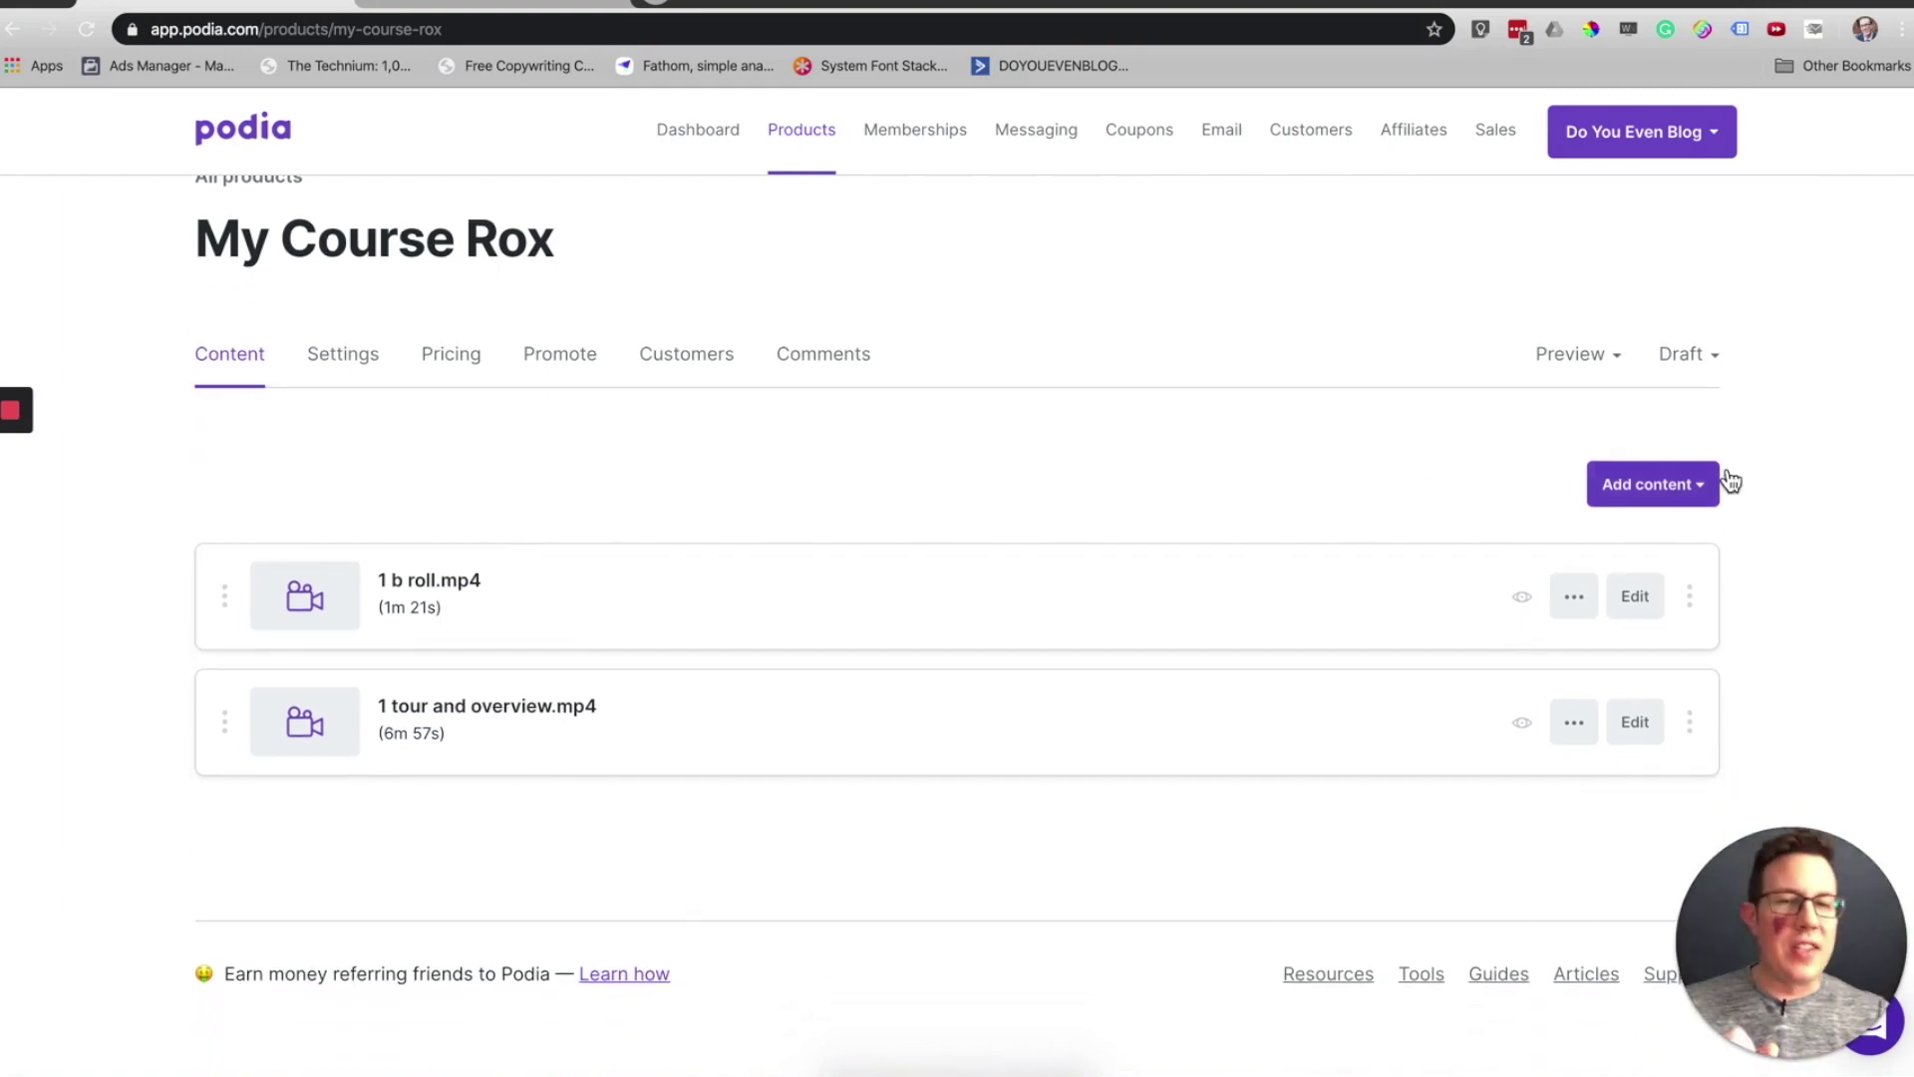
Step: Add a course section titled "Module 1" with the description "This is some text right here, etc!"
{"action": "left_click", "coordinate": [1671, 488]}
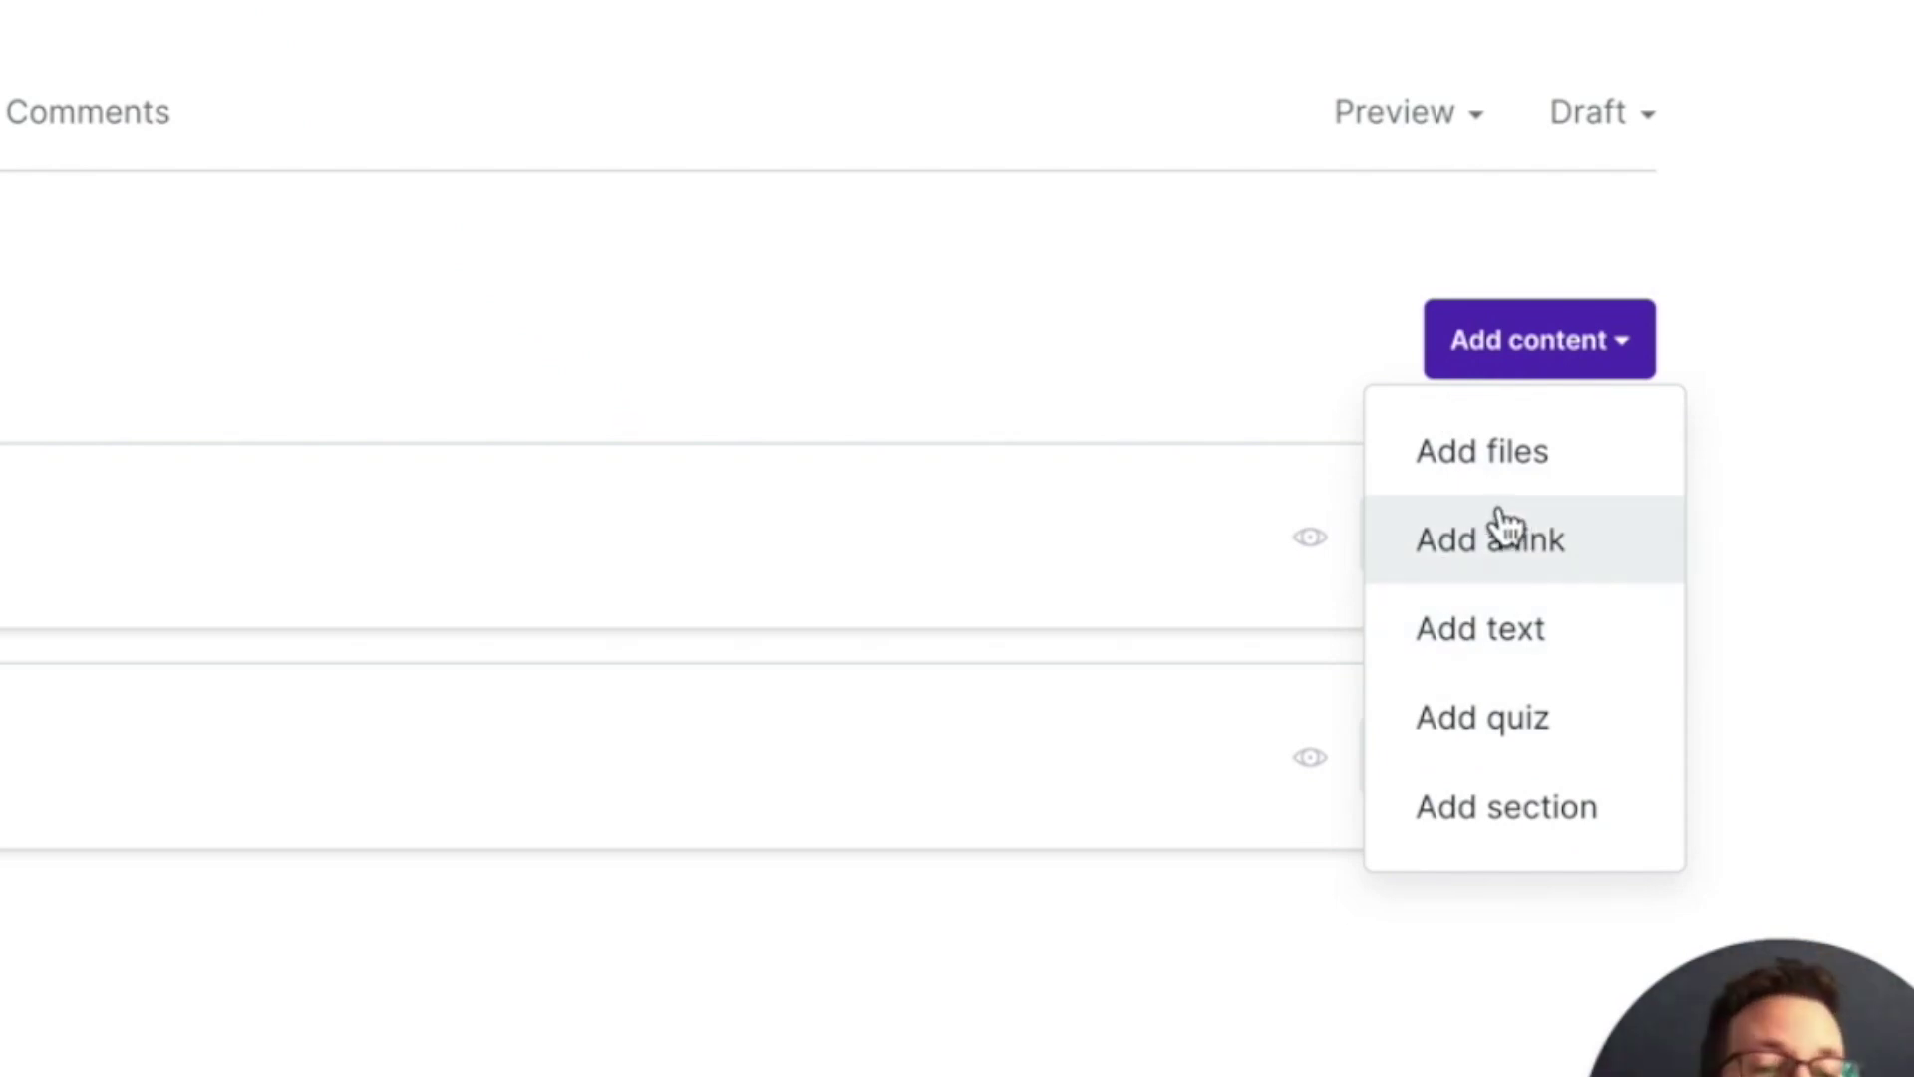
{"action": "left_click", "coordinate": [1465, 812]}
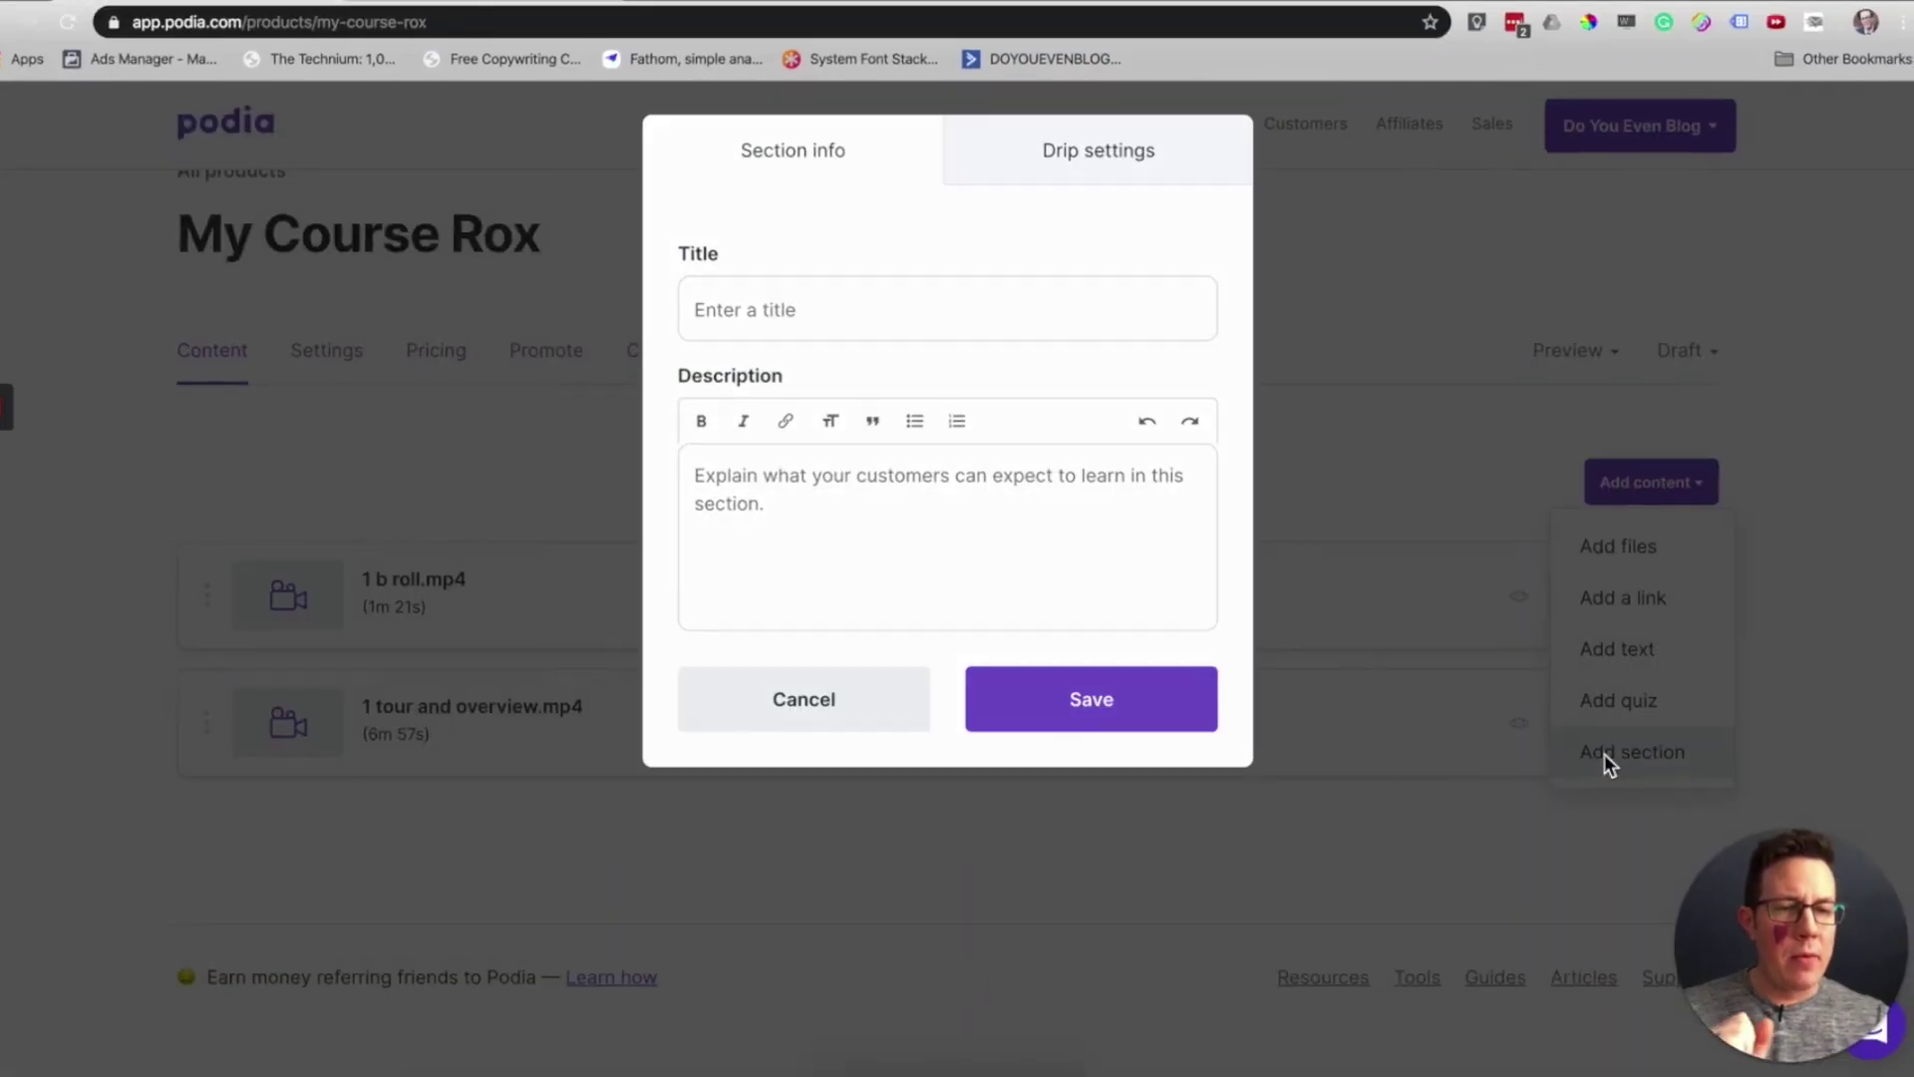
{"action": "left_click", "coordinate": [795, 311]}
{"action": "type", "text": "Module 1"}
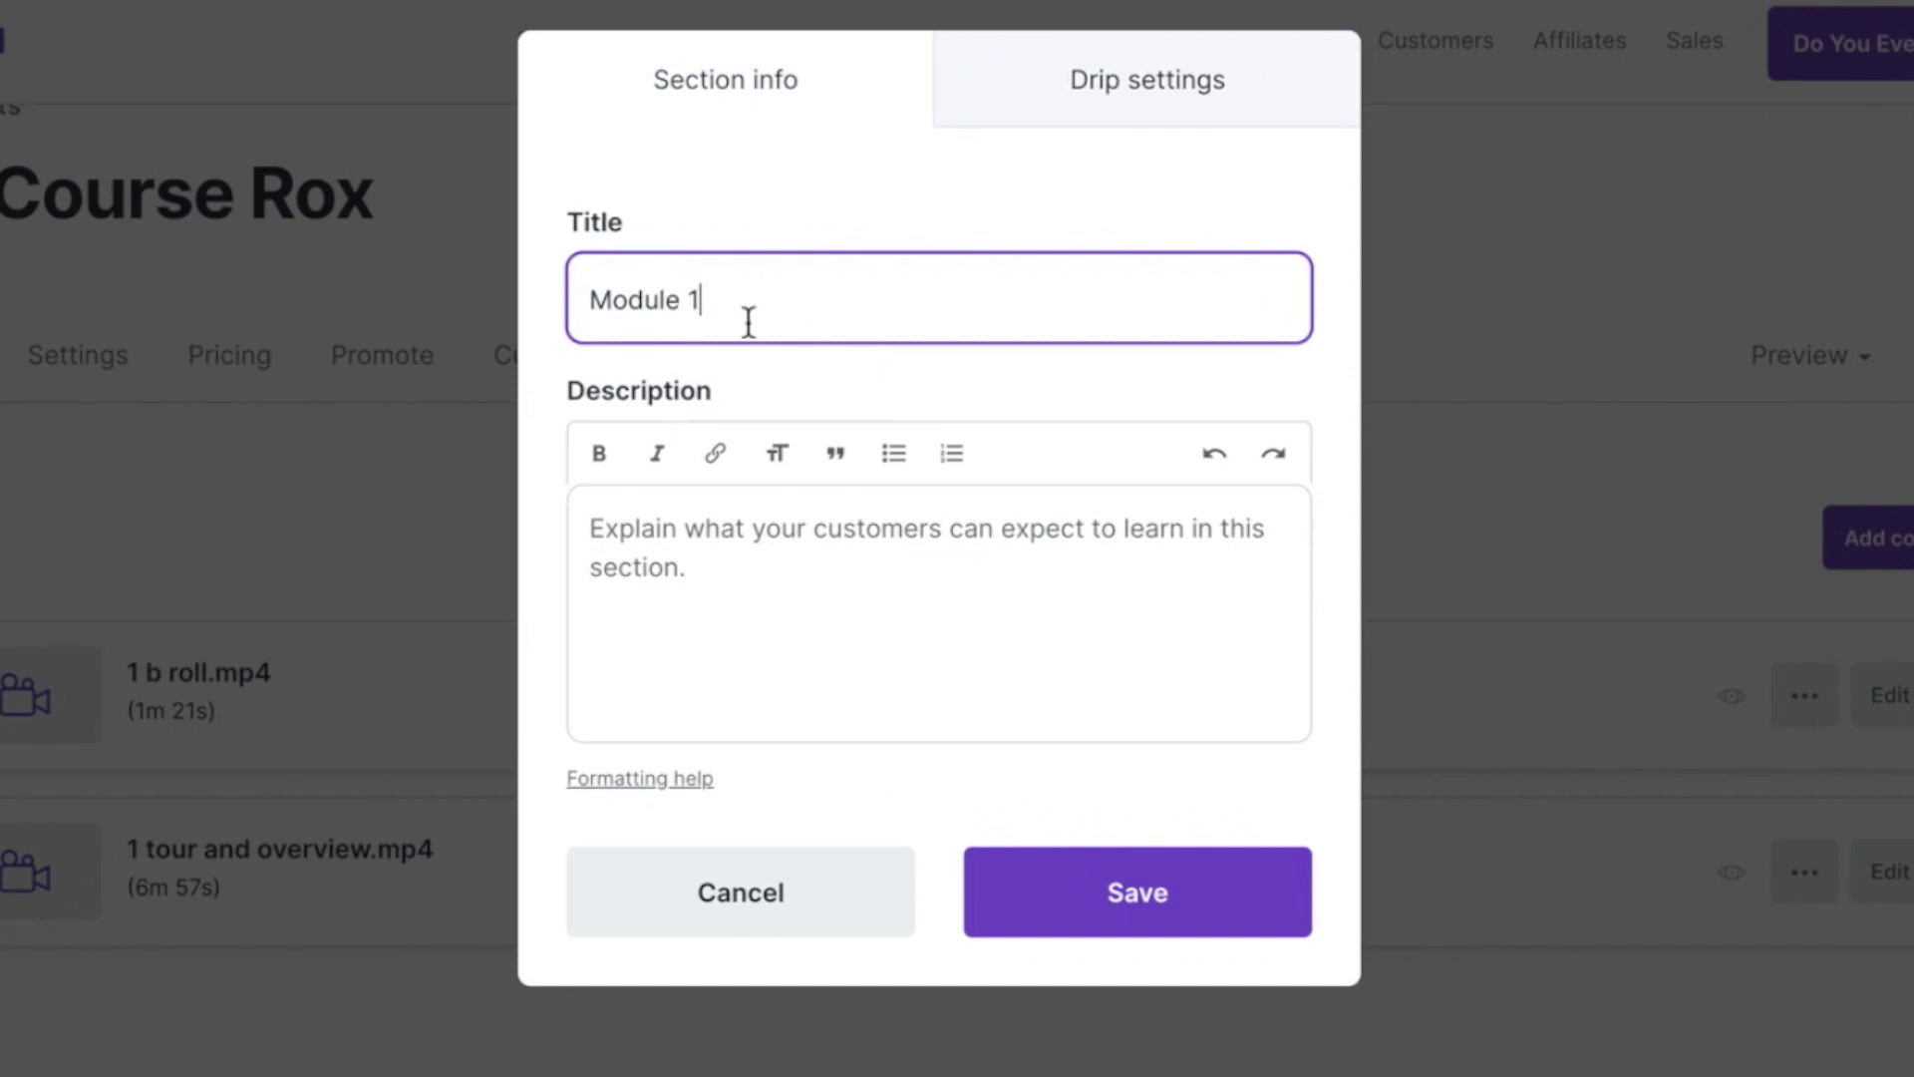
{"action": "left_click", "coordinate": [696, 590]}
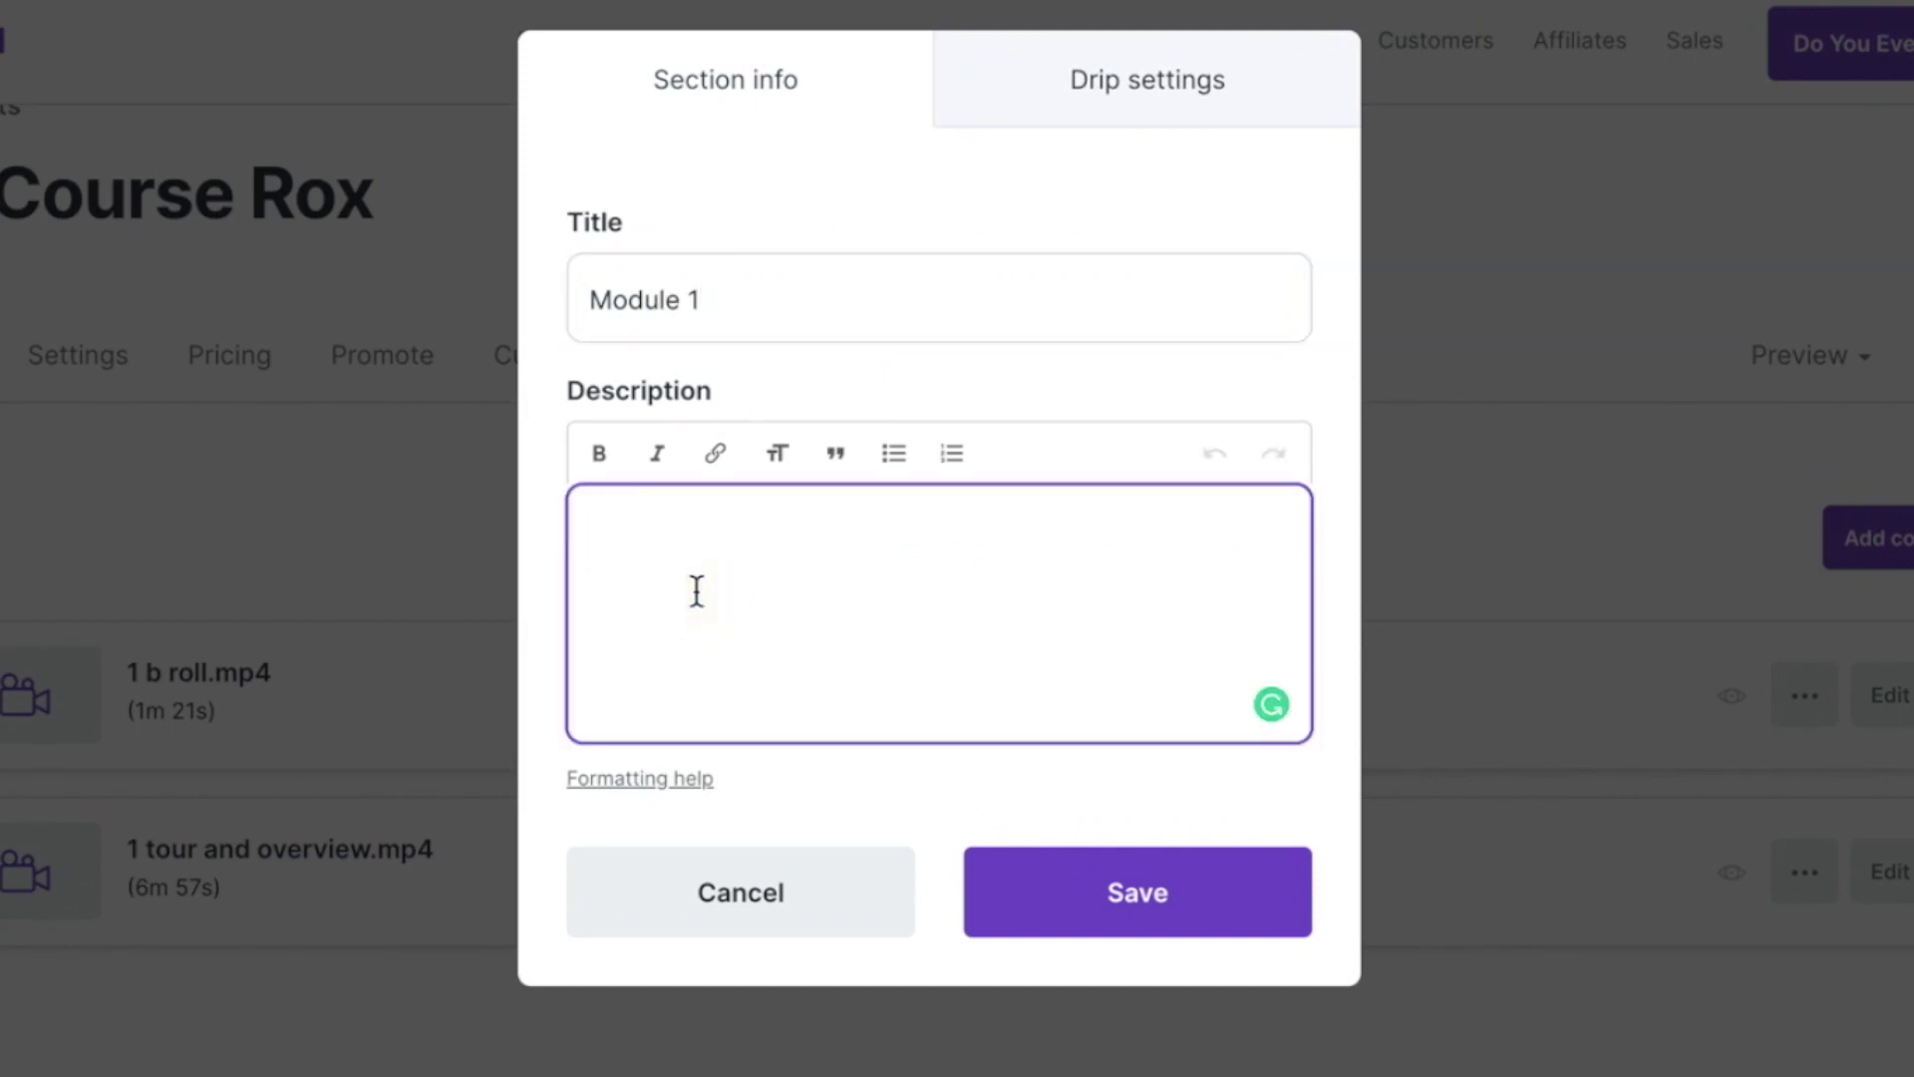
{"action": "type", "text": "This is some text right here, etc!"}
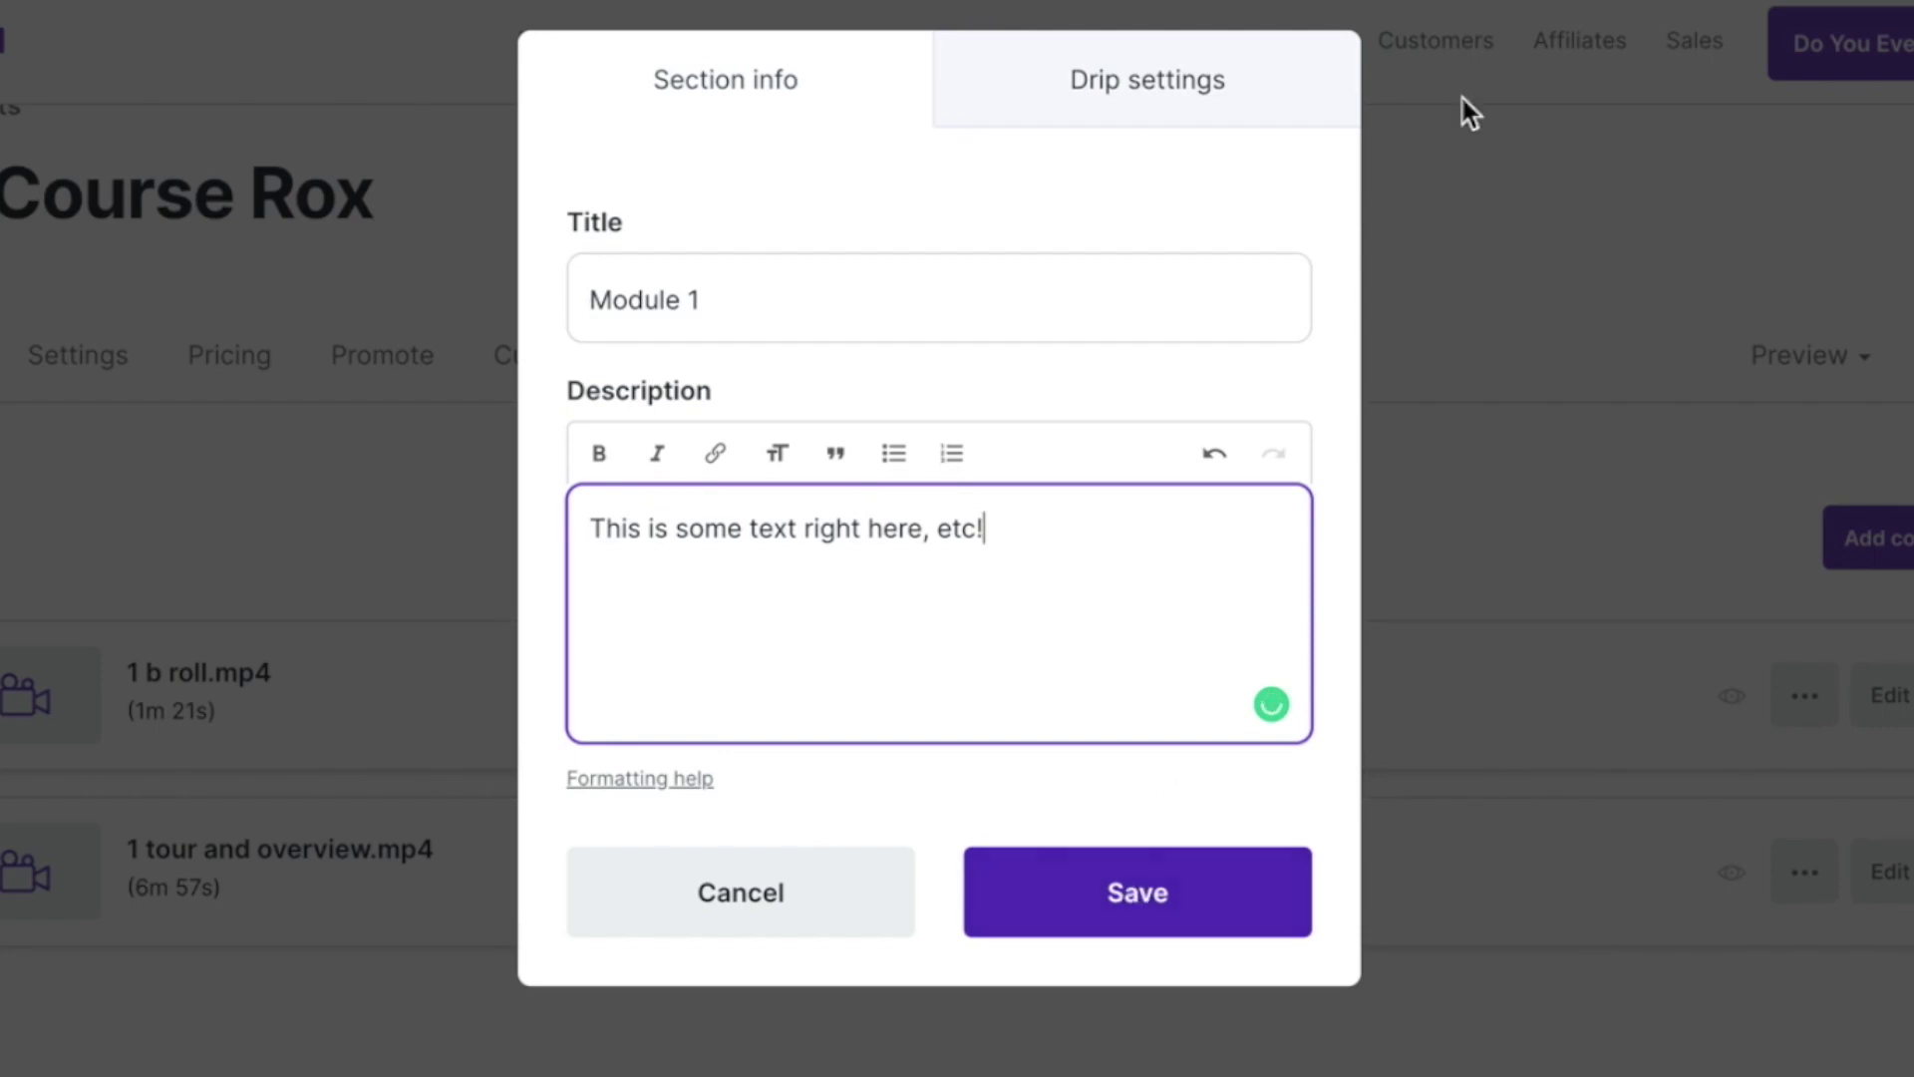
Step: Check the drip settings of the Module 1 section and save the section
{"action": "left_click", "coordinate": [1158, 86]}
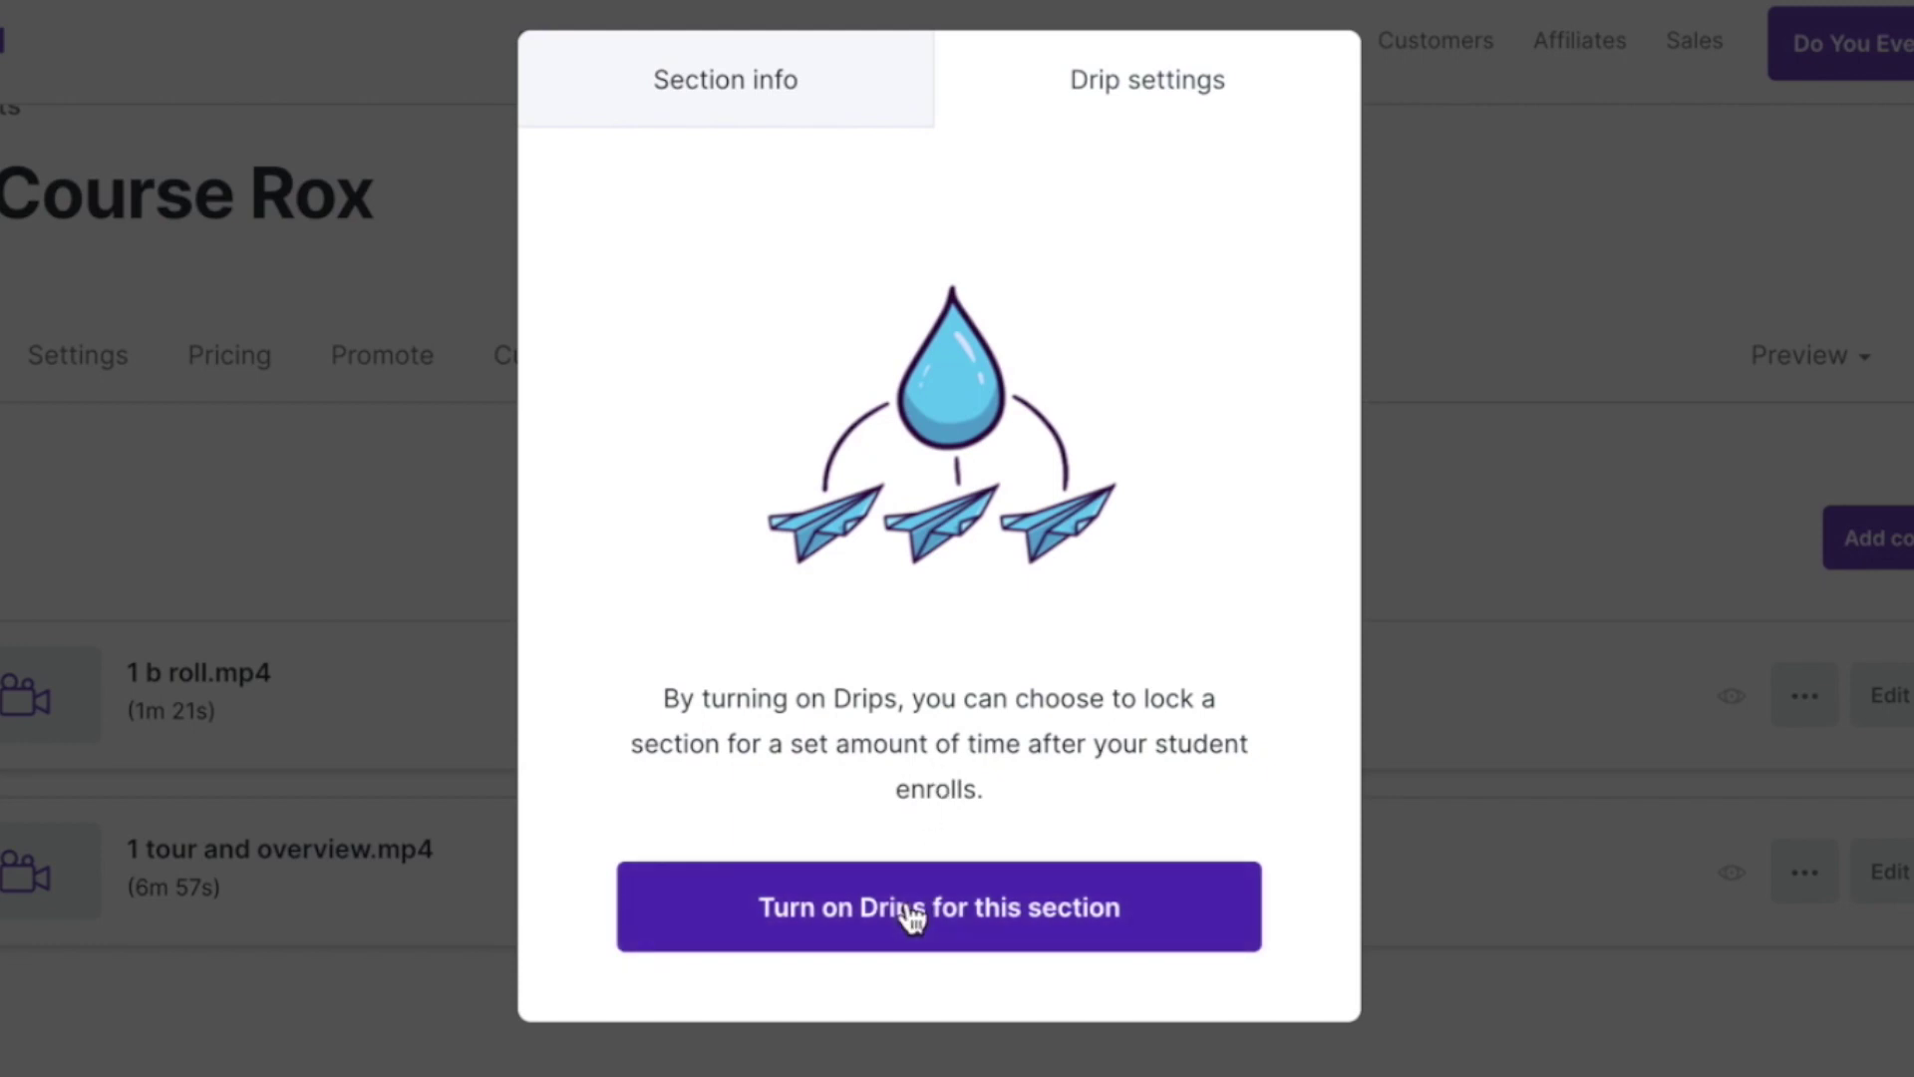
{"action": "left_click", "coordinate": [684, 87]}
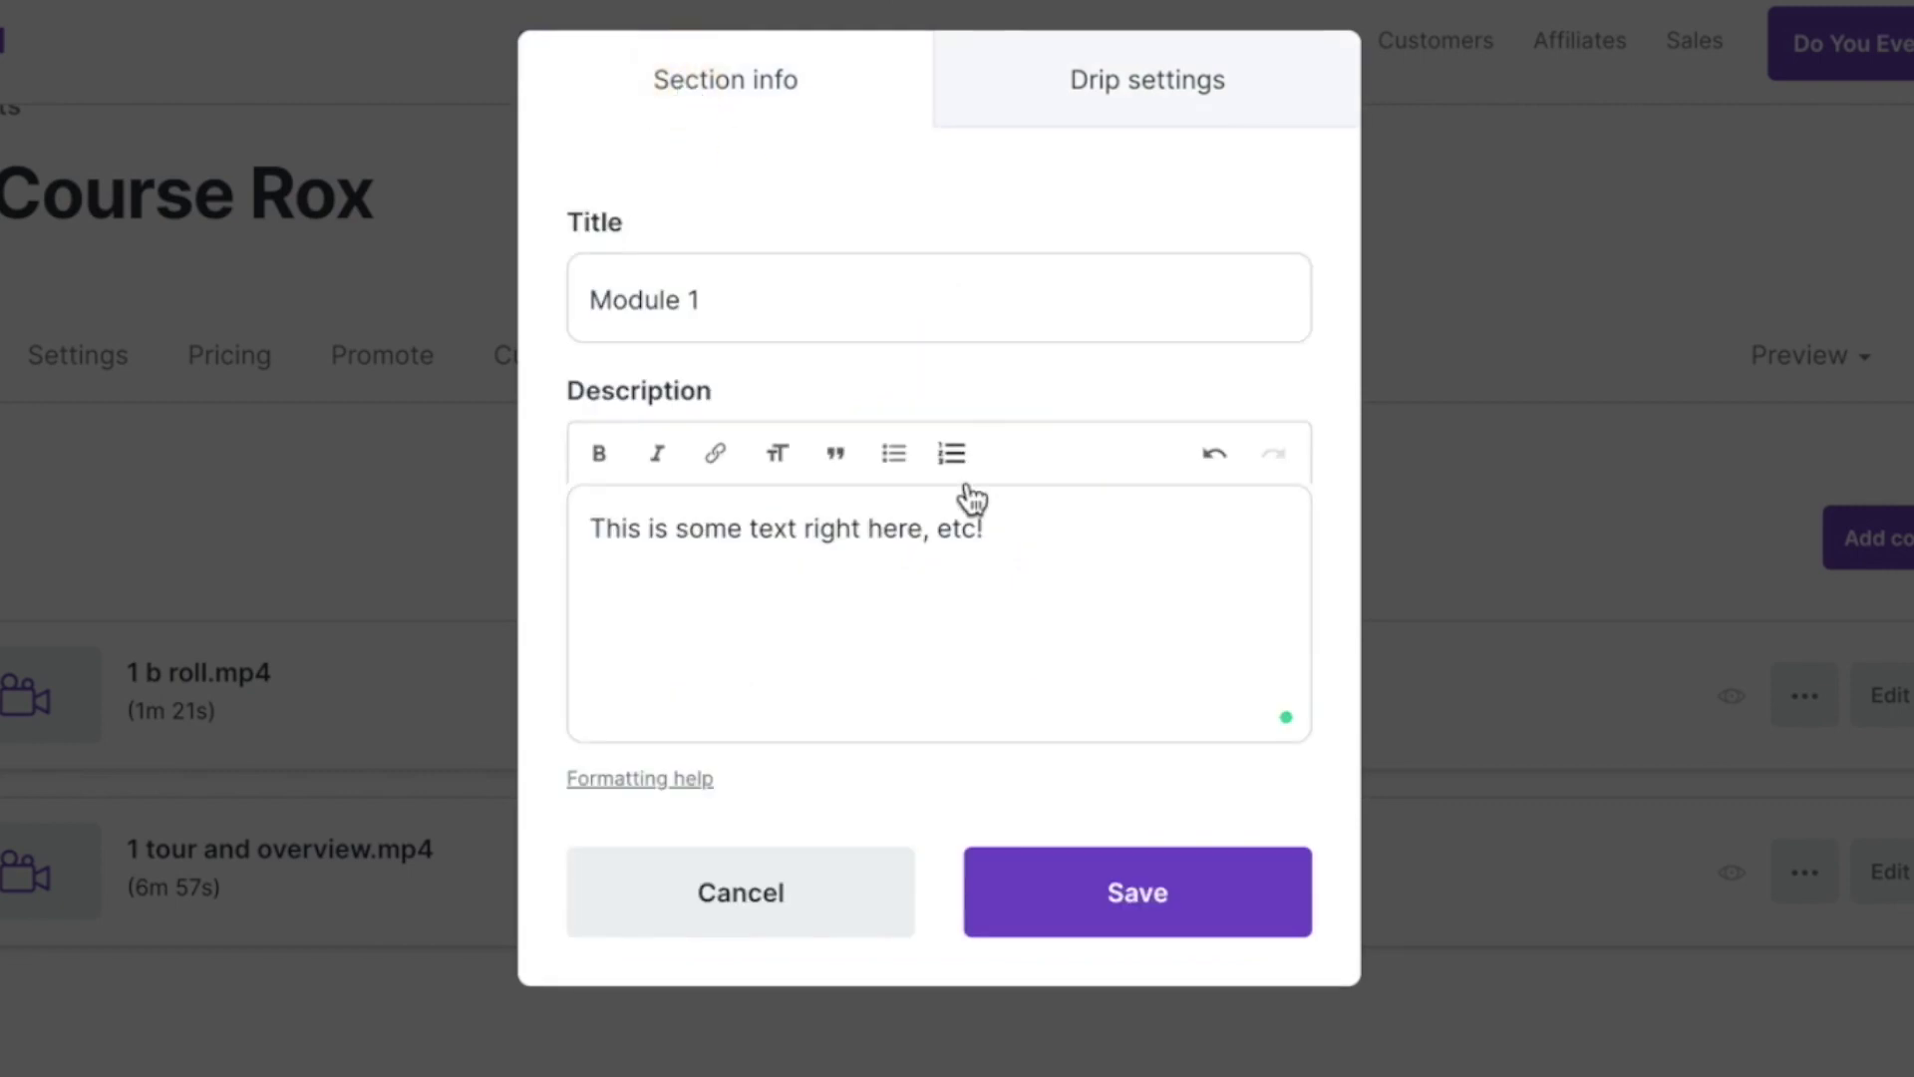
{"action": "left_click", "coordinate": [1056, 907]}
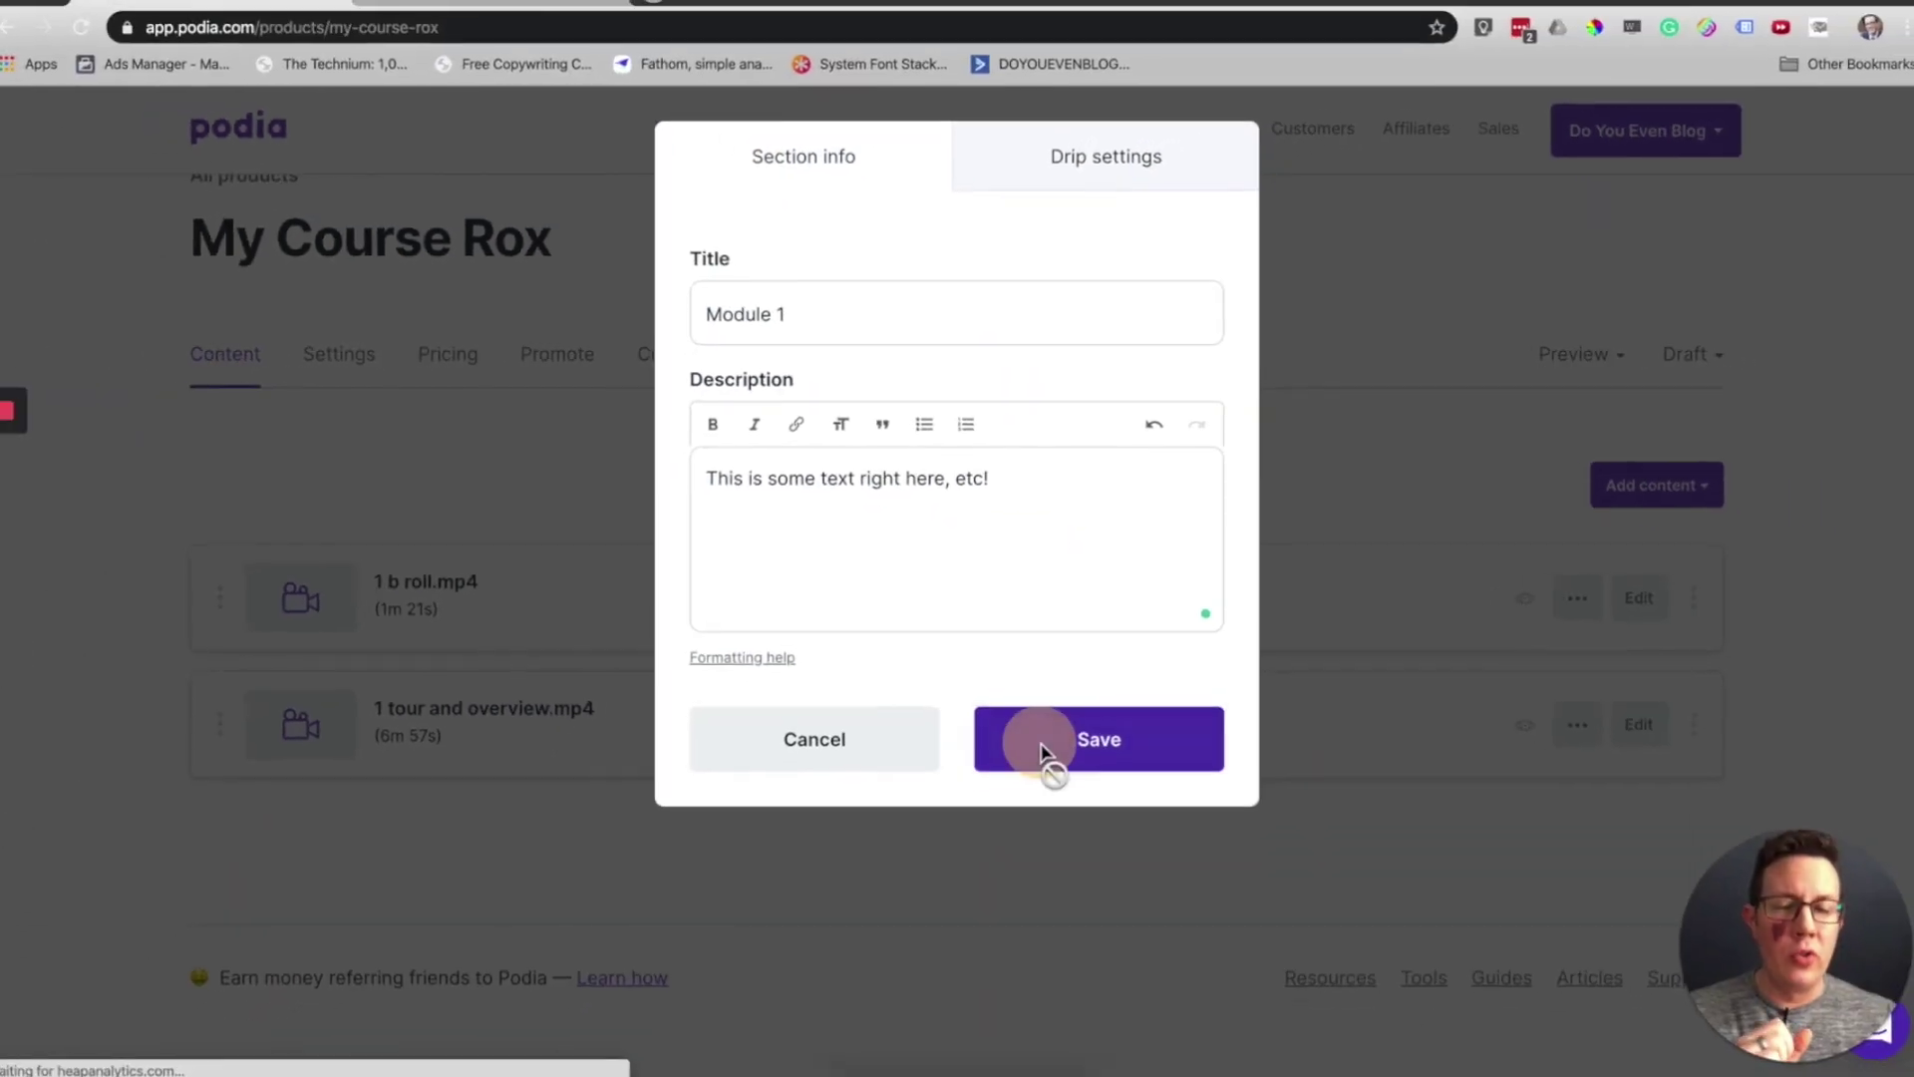
Step: Add a second section titled "Module 2" with the description "This is a second module right here!" and save it
{"action": "scroll", "coordinate": [1041, 743], "scroll_direction": "down", "scroll_amount": 3}
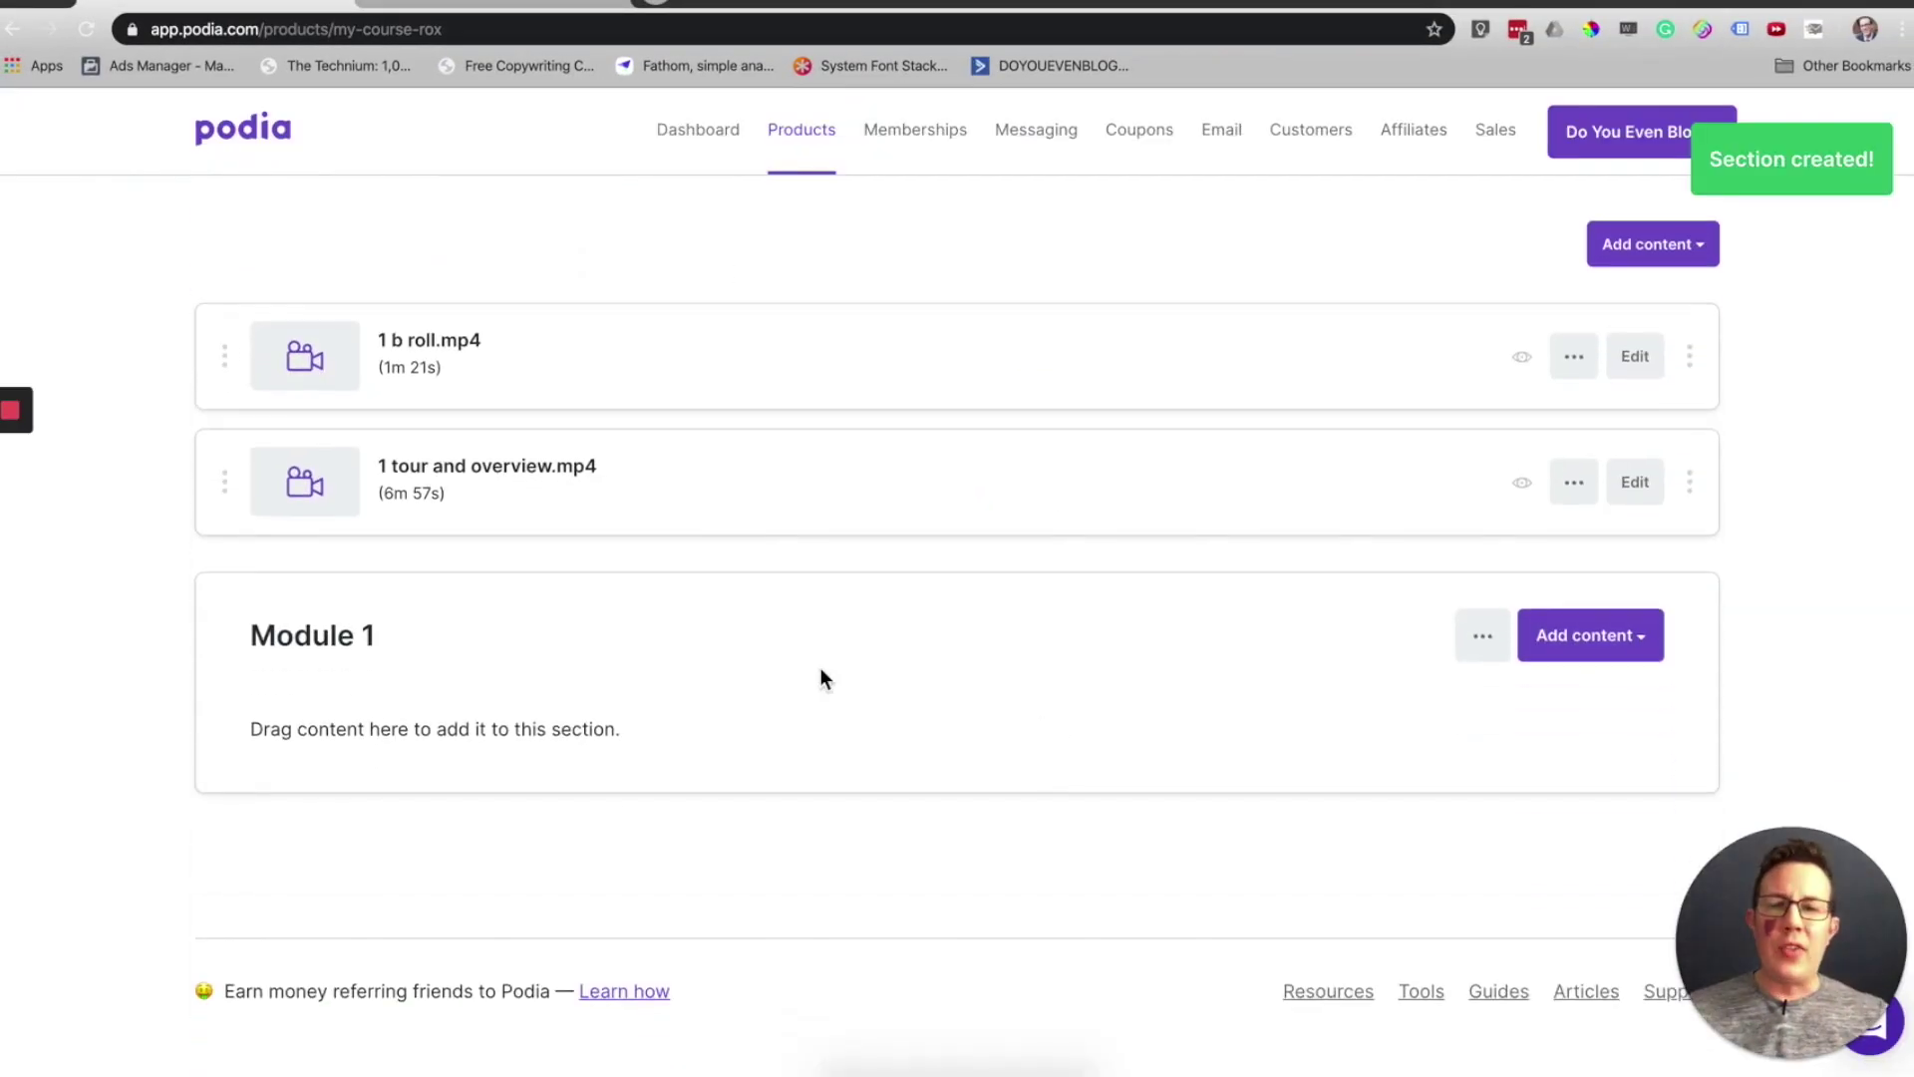
{"action": "left_click", "coordinate": [1623, 244]}
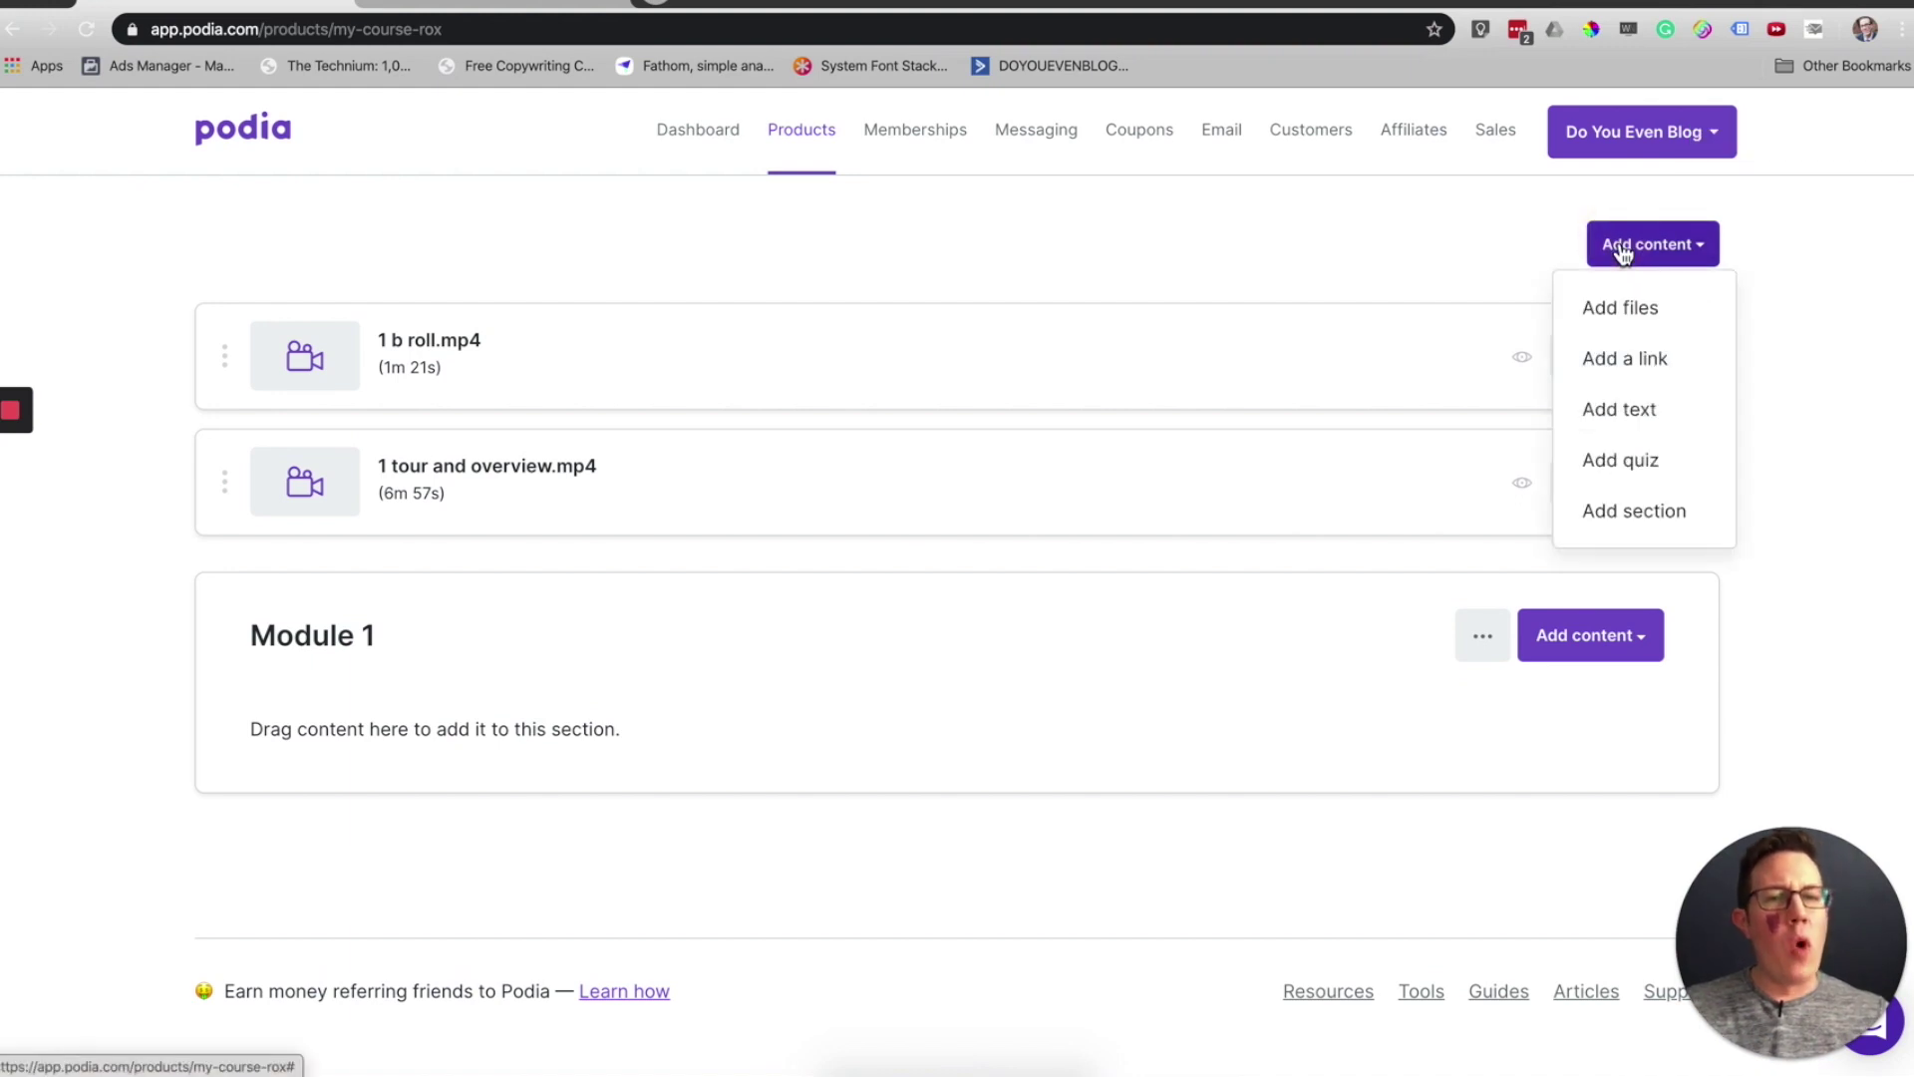
{"action": "left_click", "coordinate": [1646, 508]}
{"action": "type", "text": "Module 2"}
{"action": "key", "text": "Tab"}
{"action": "type", "text": "This is a second module right here!"}
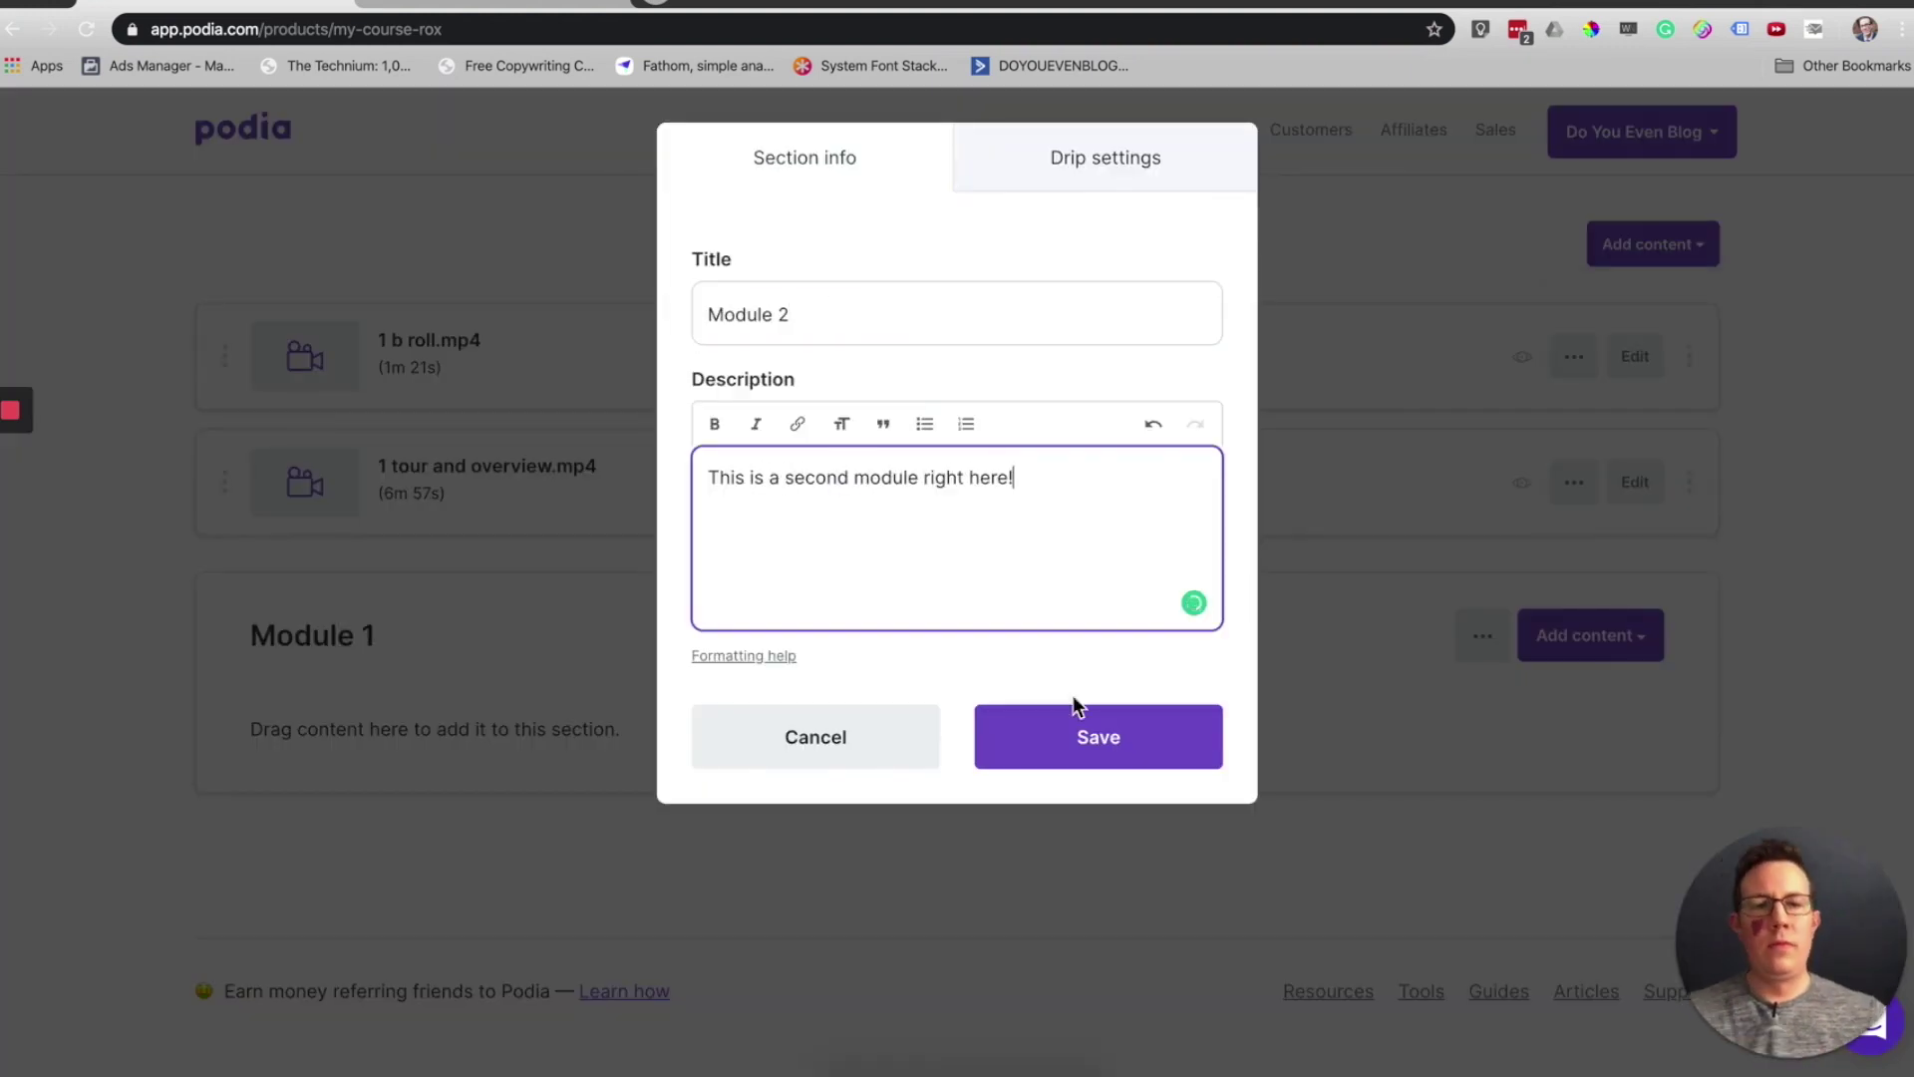
{"action": "left_click", "coordinate": [1082, 731]}
Step: Move "1 tour and overview.mp4" into Module 1 and "1 b roll.mp4" into Module 2
{"action": "scroll", "coordinate": [294, 646], "scroll_direction": "down", "scroll_amount": 1}
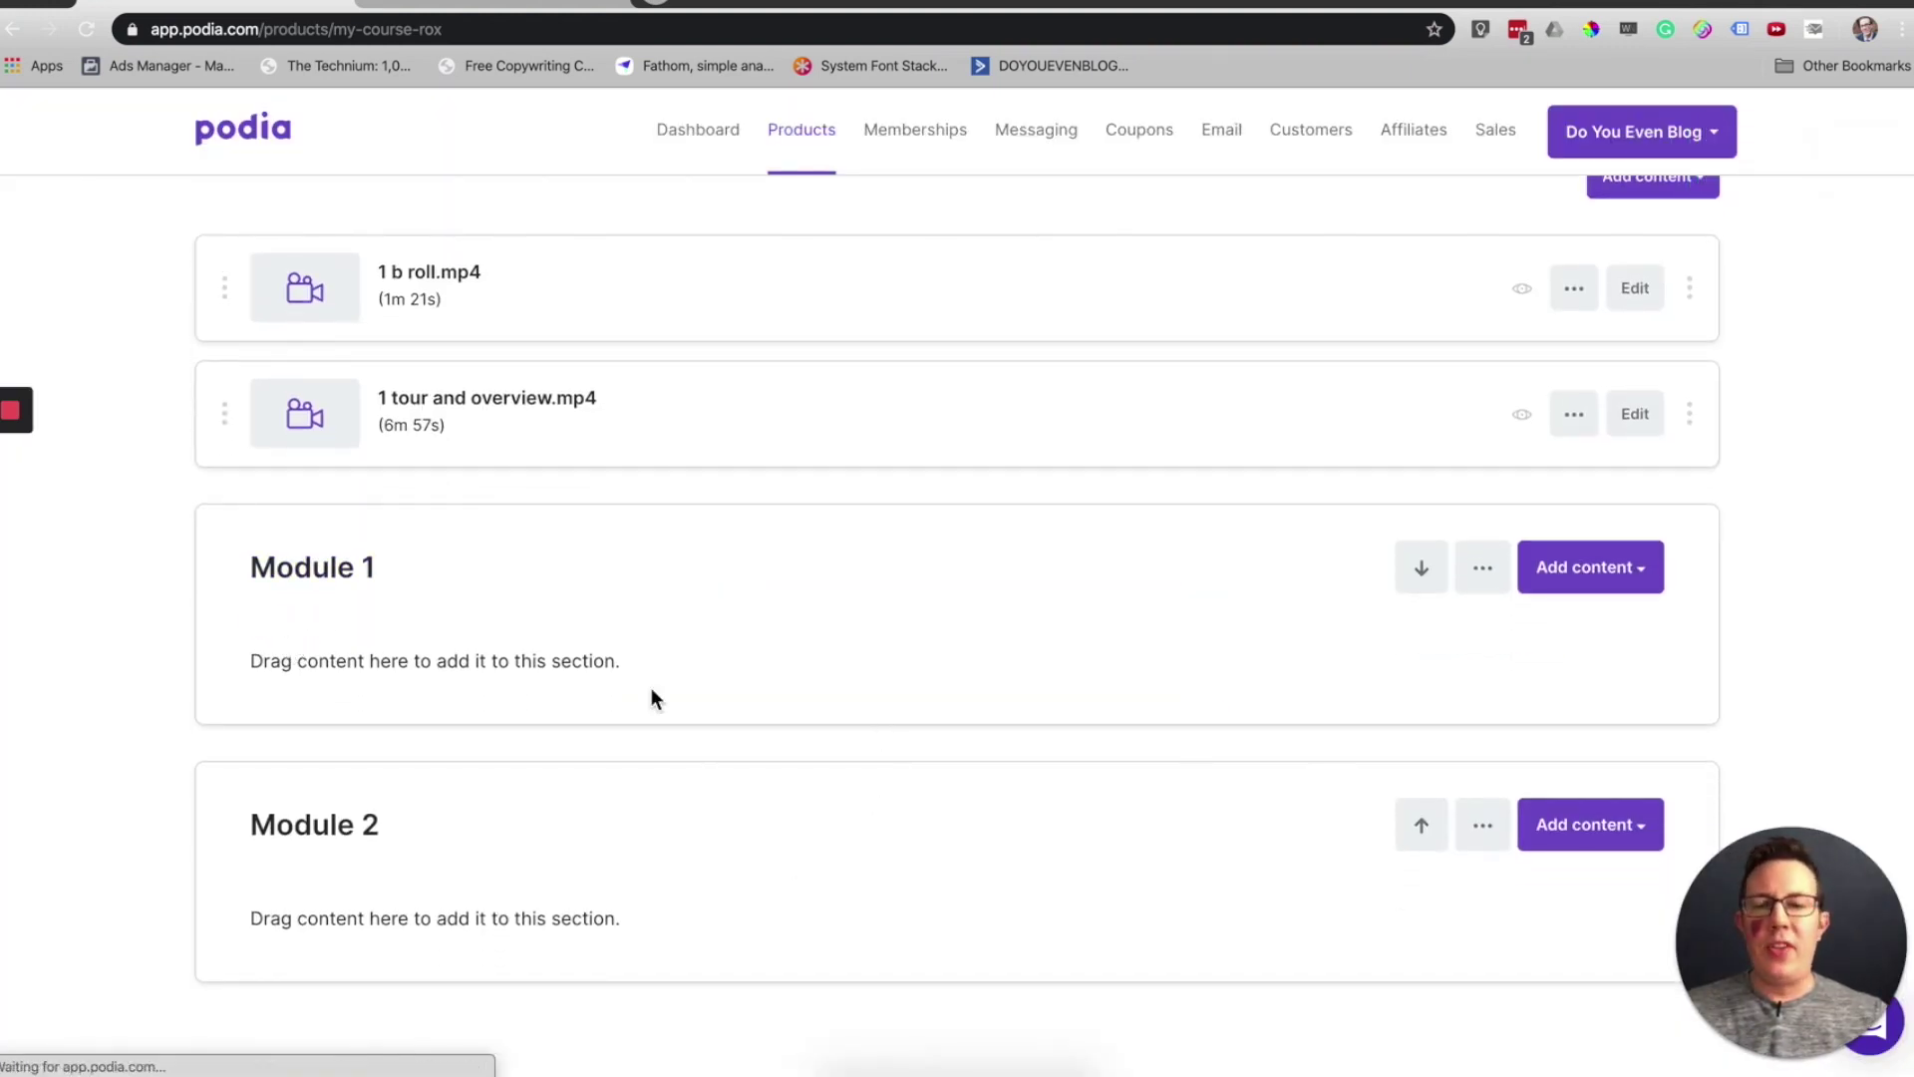
{"action": "scroll", "coordinate": [419, 432], "scroll_direction": "up", "scroll_amount": 2}
{"action": "scroll", "coordinate": [419, 432], "scroll_direction": "down", "scroll_amount": 1}
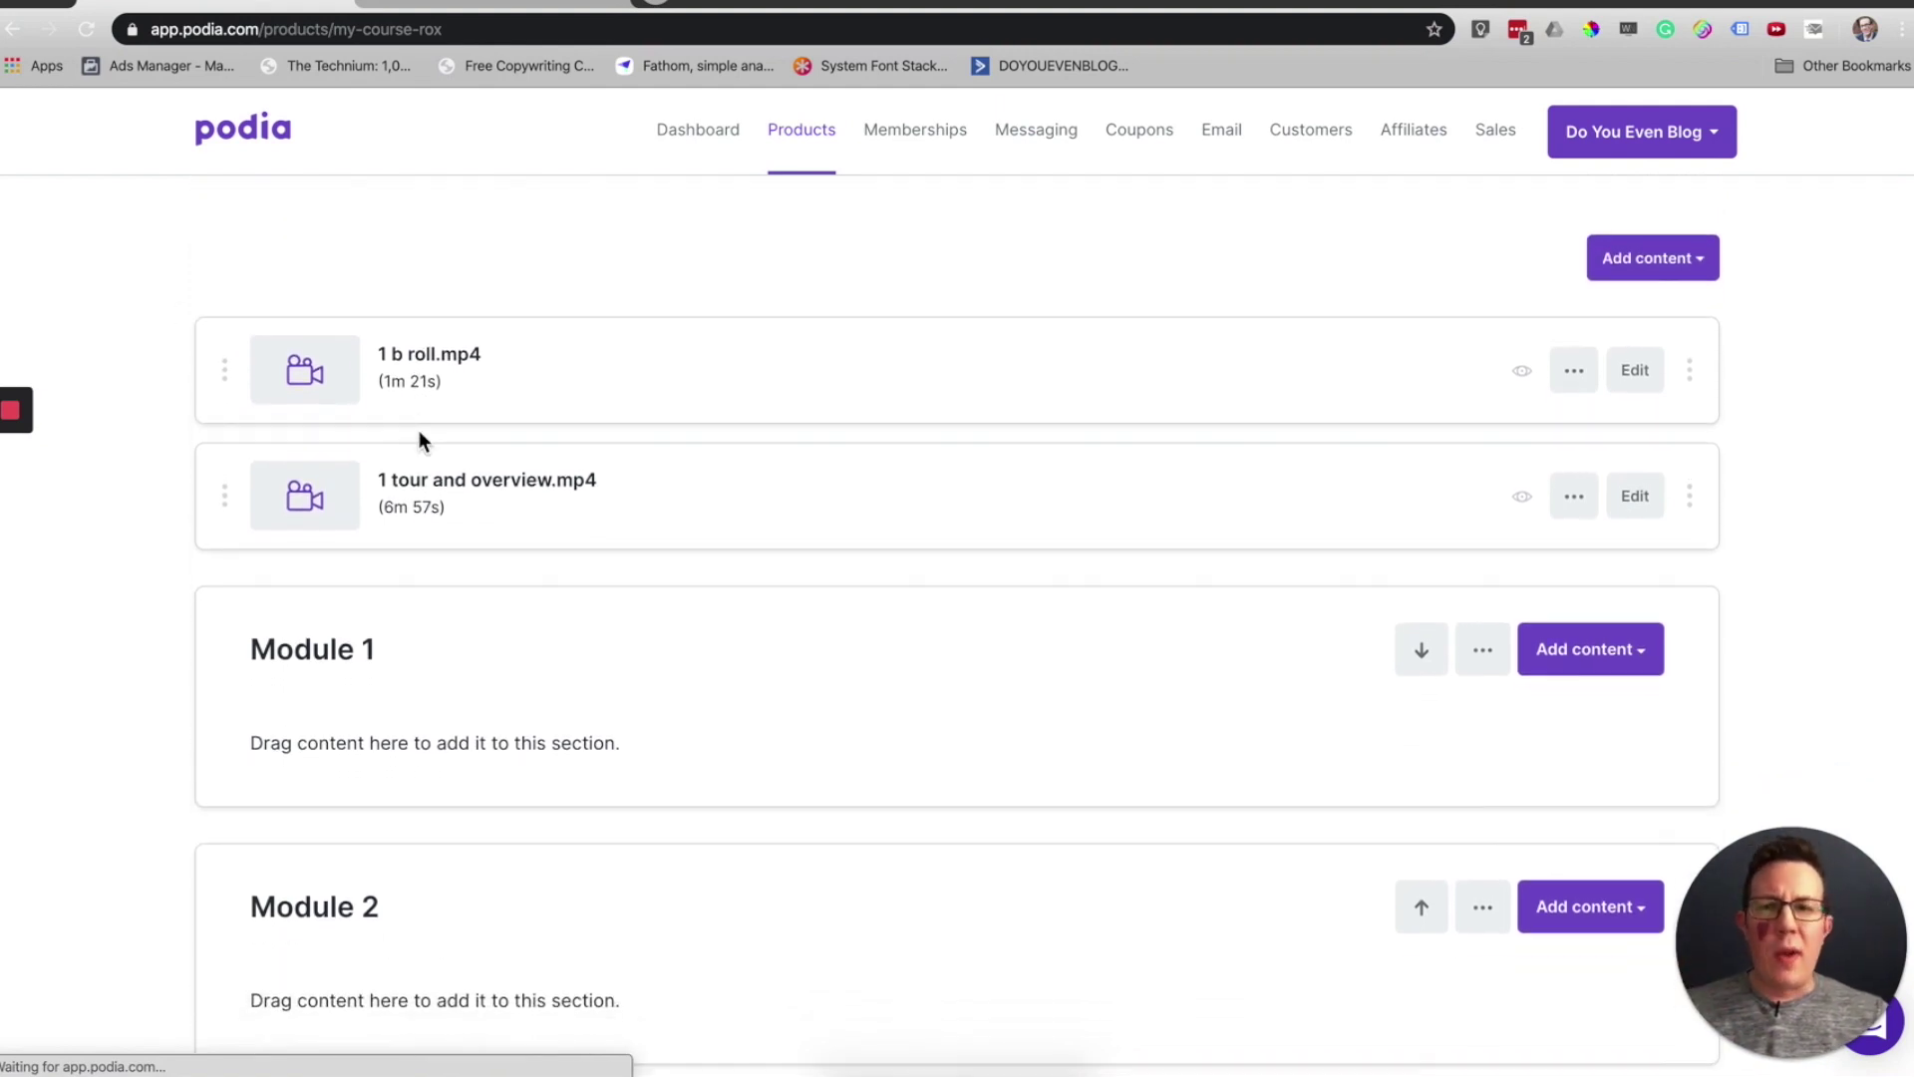
{"action": "left_click_drag", "start_coordinate": [223, 495], "coordinate": [273, 687]}
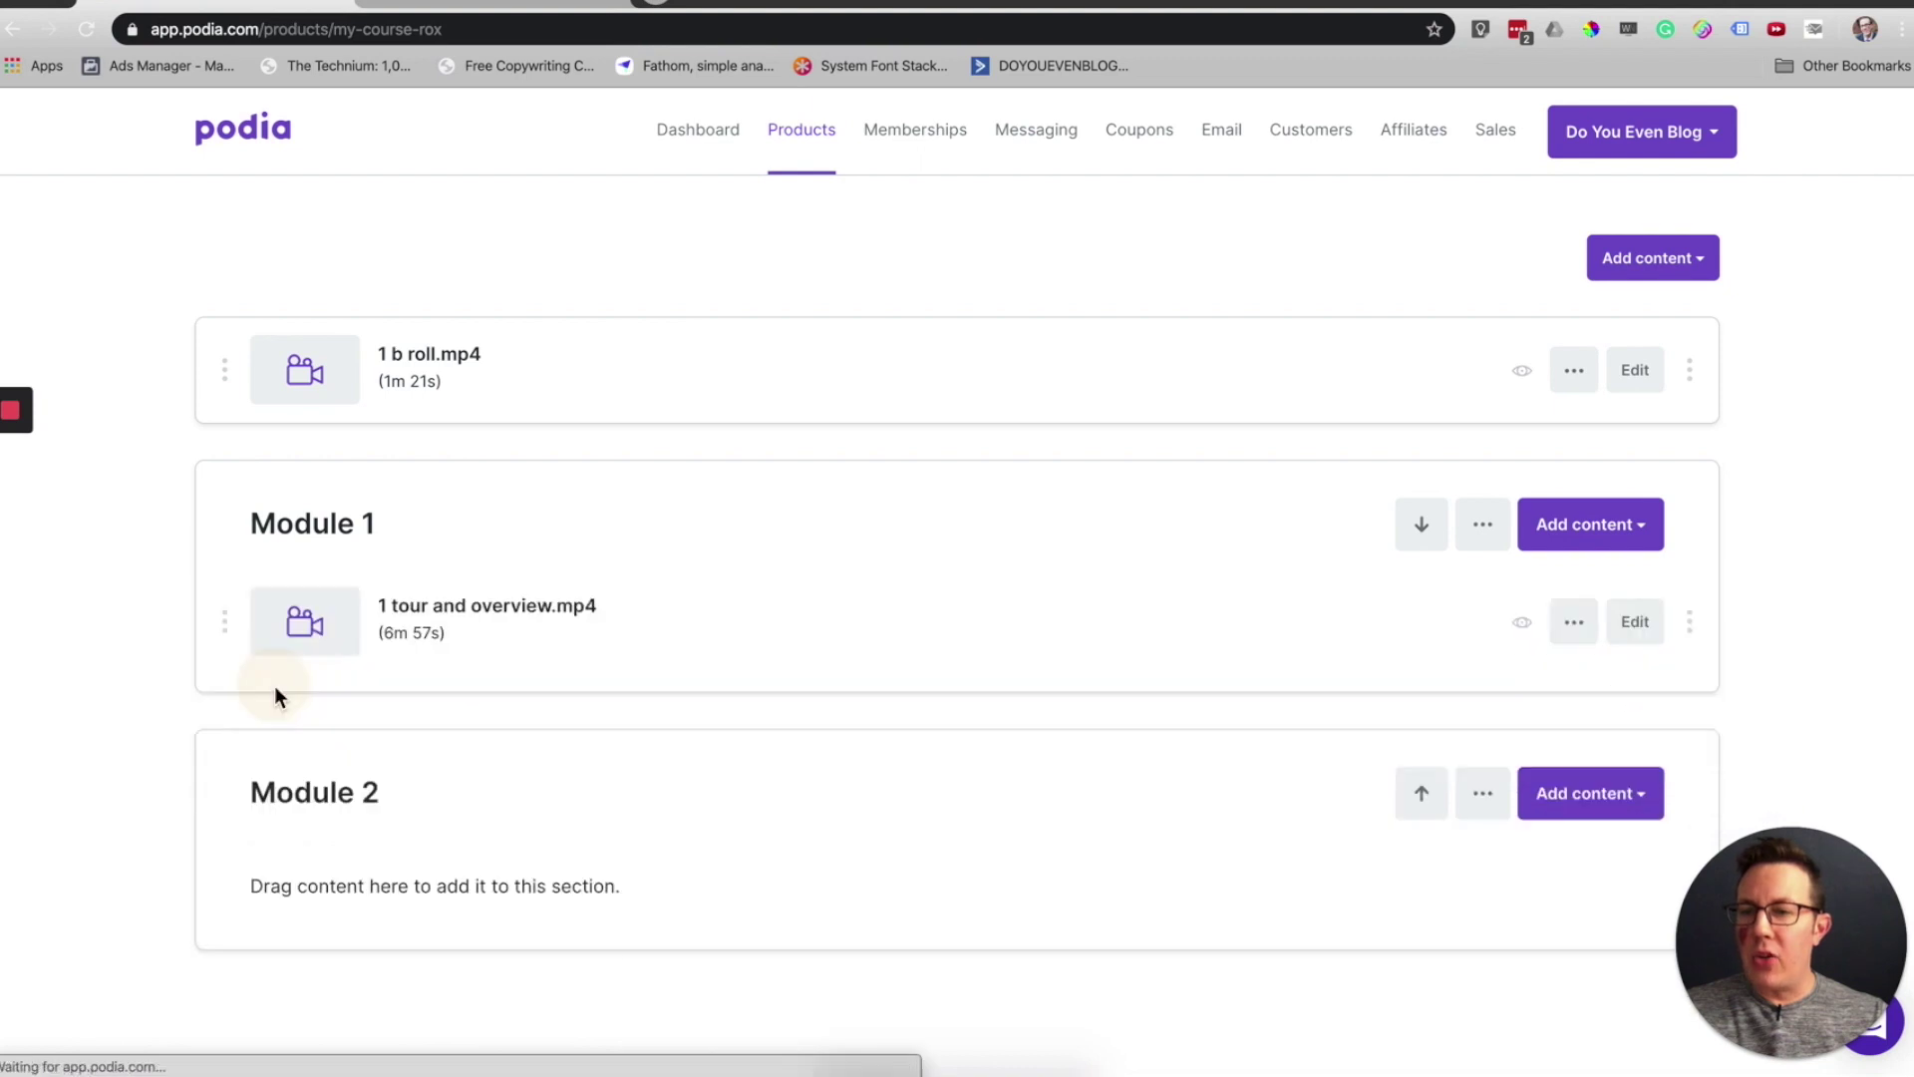
{"action": "scroll", "coordinate": [273, 688], "scroll_direction": "down", "scroll_amount": 1}
{"action": "left_click_drag", "start_coordinate": [226, 308], "coordinate": [317, 839]}
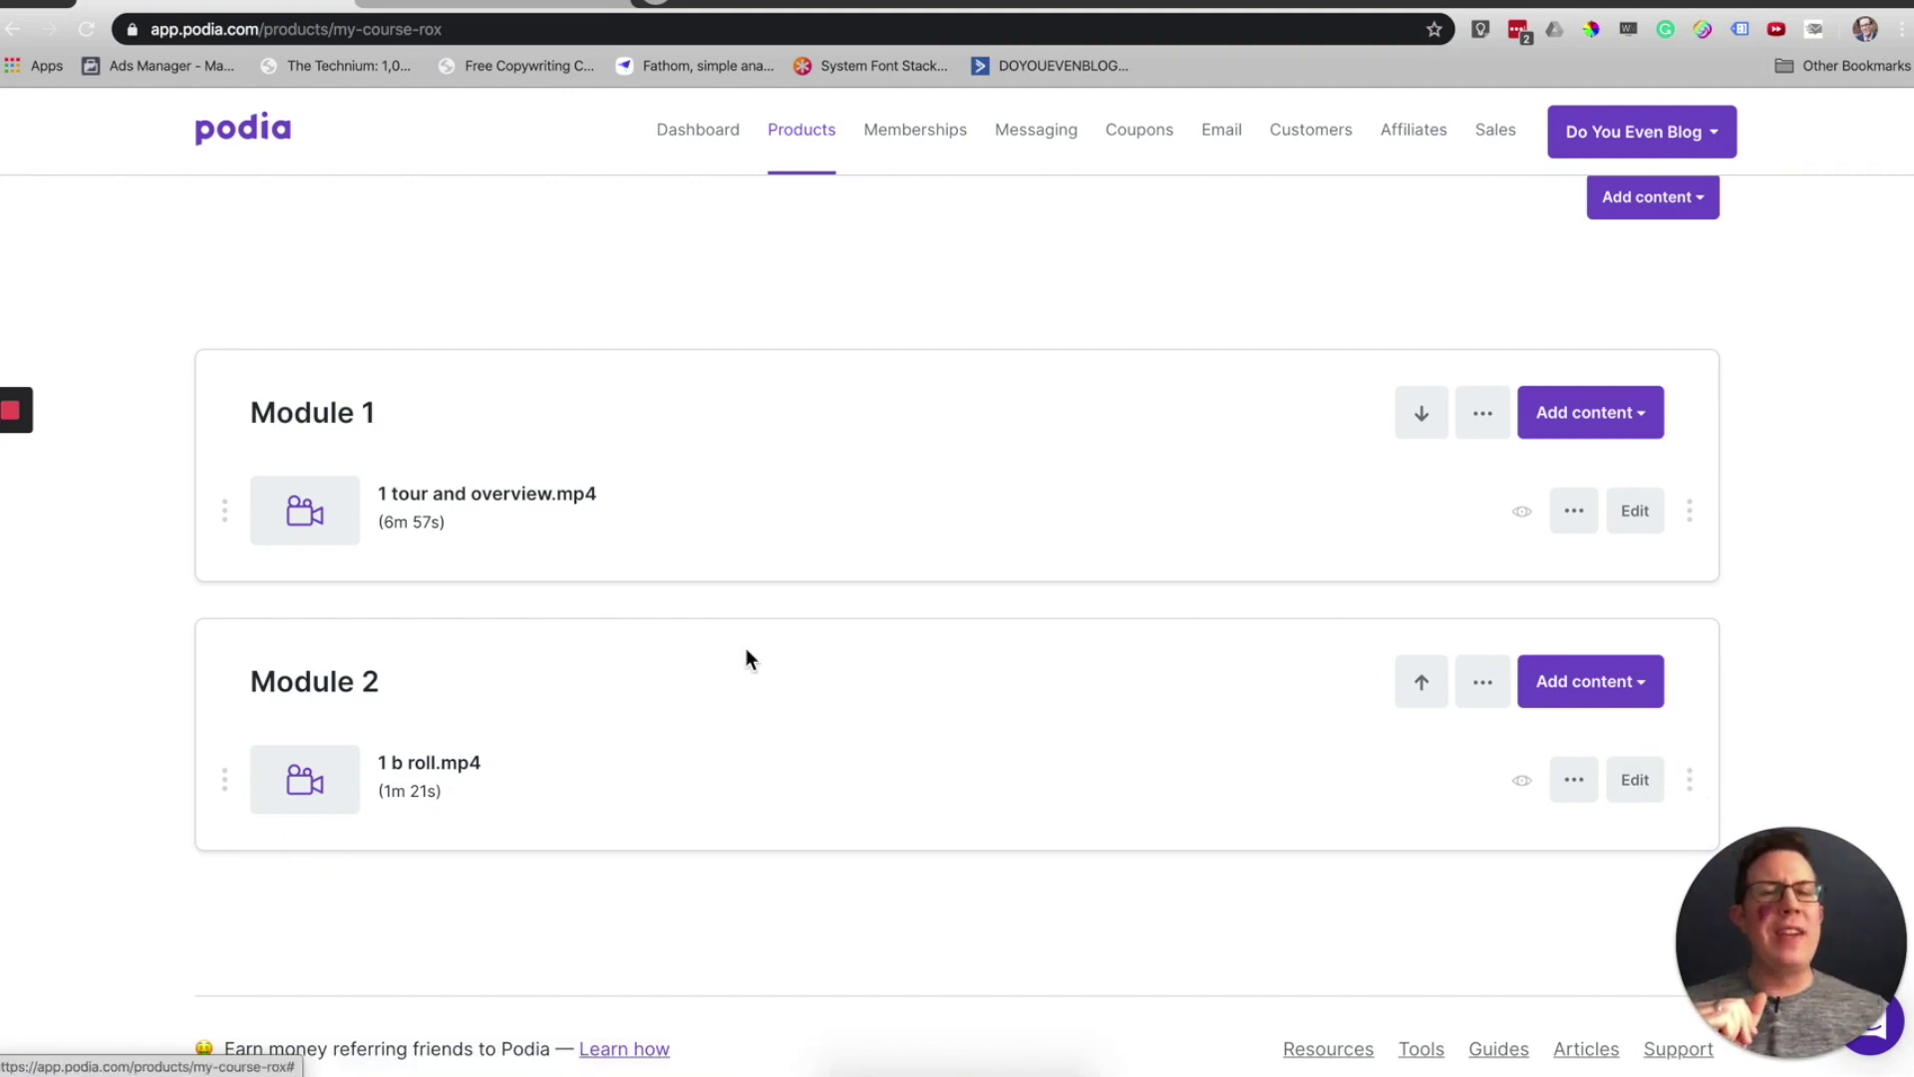
{"action": "left_click", "coordinate": [1595, 413]}
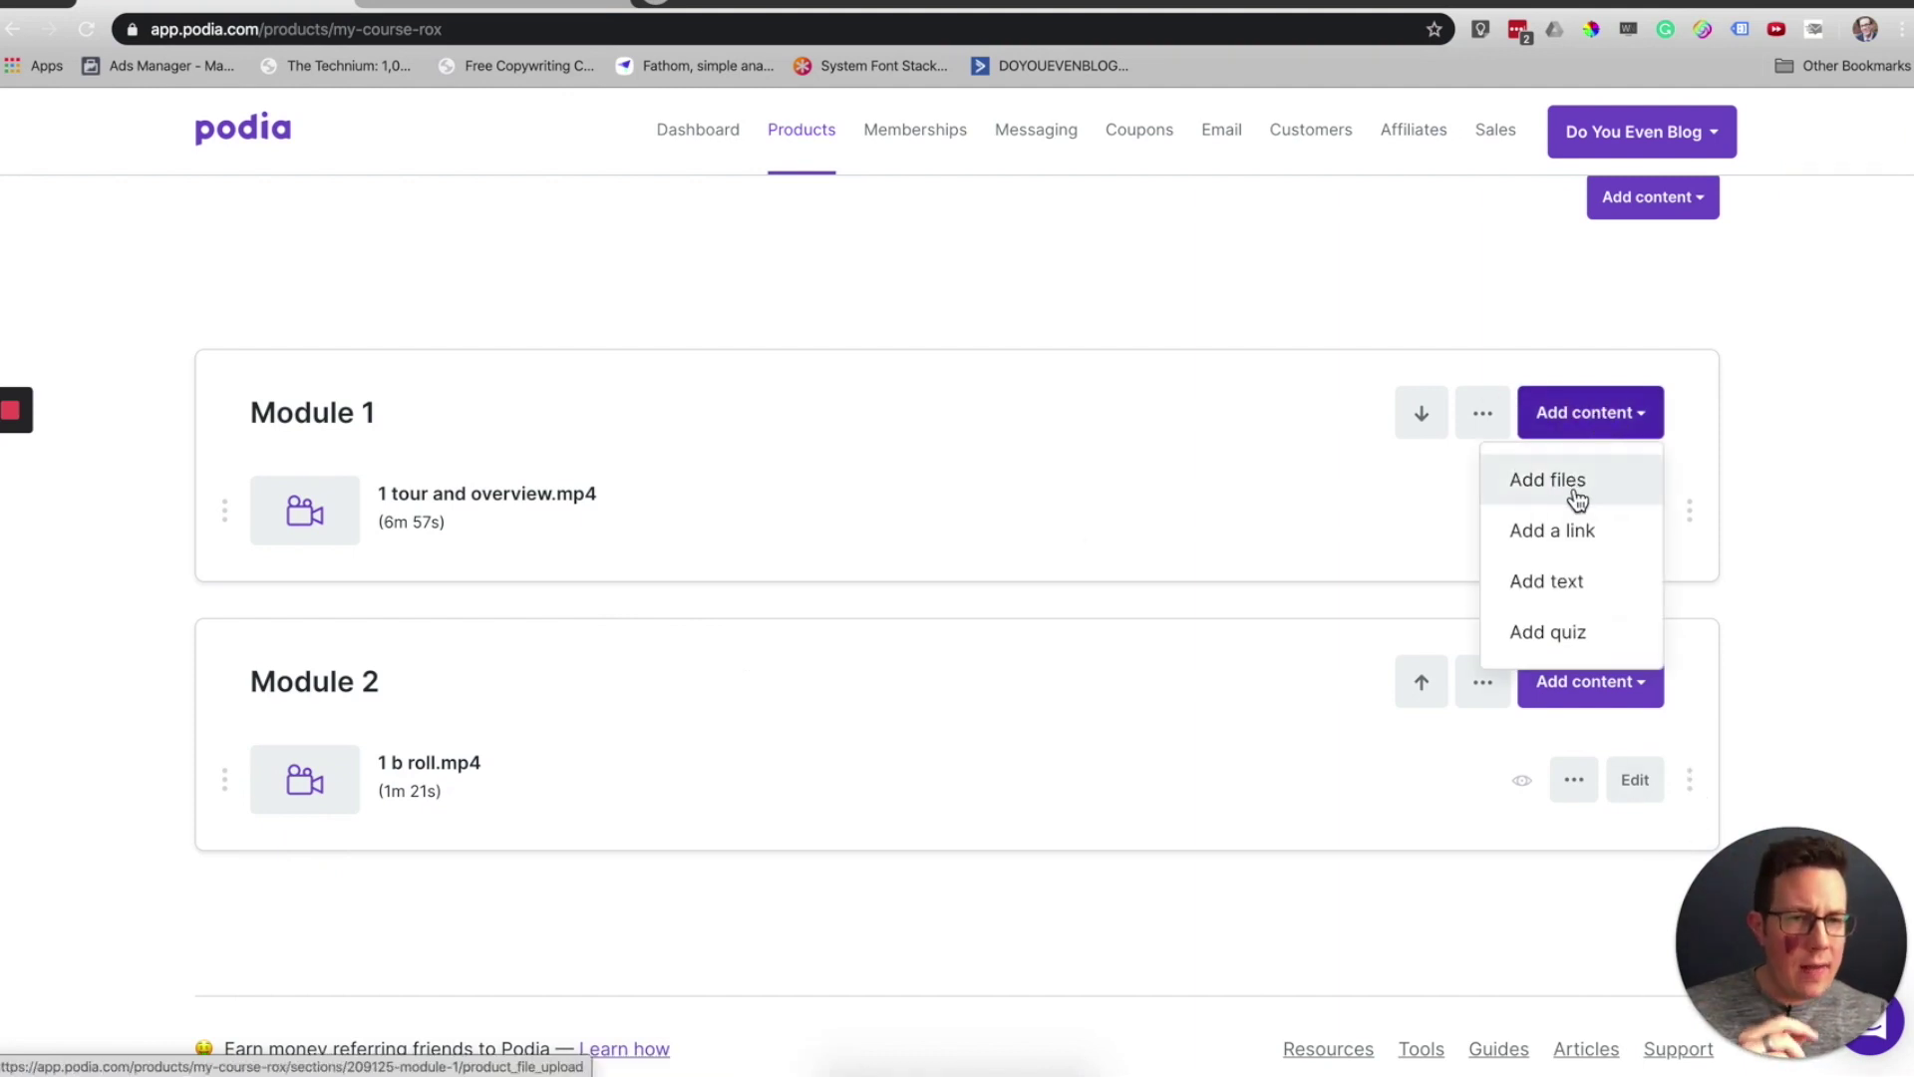
{"action": "left_click", "coordinate": [1577, 492]}
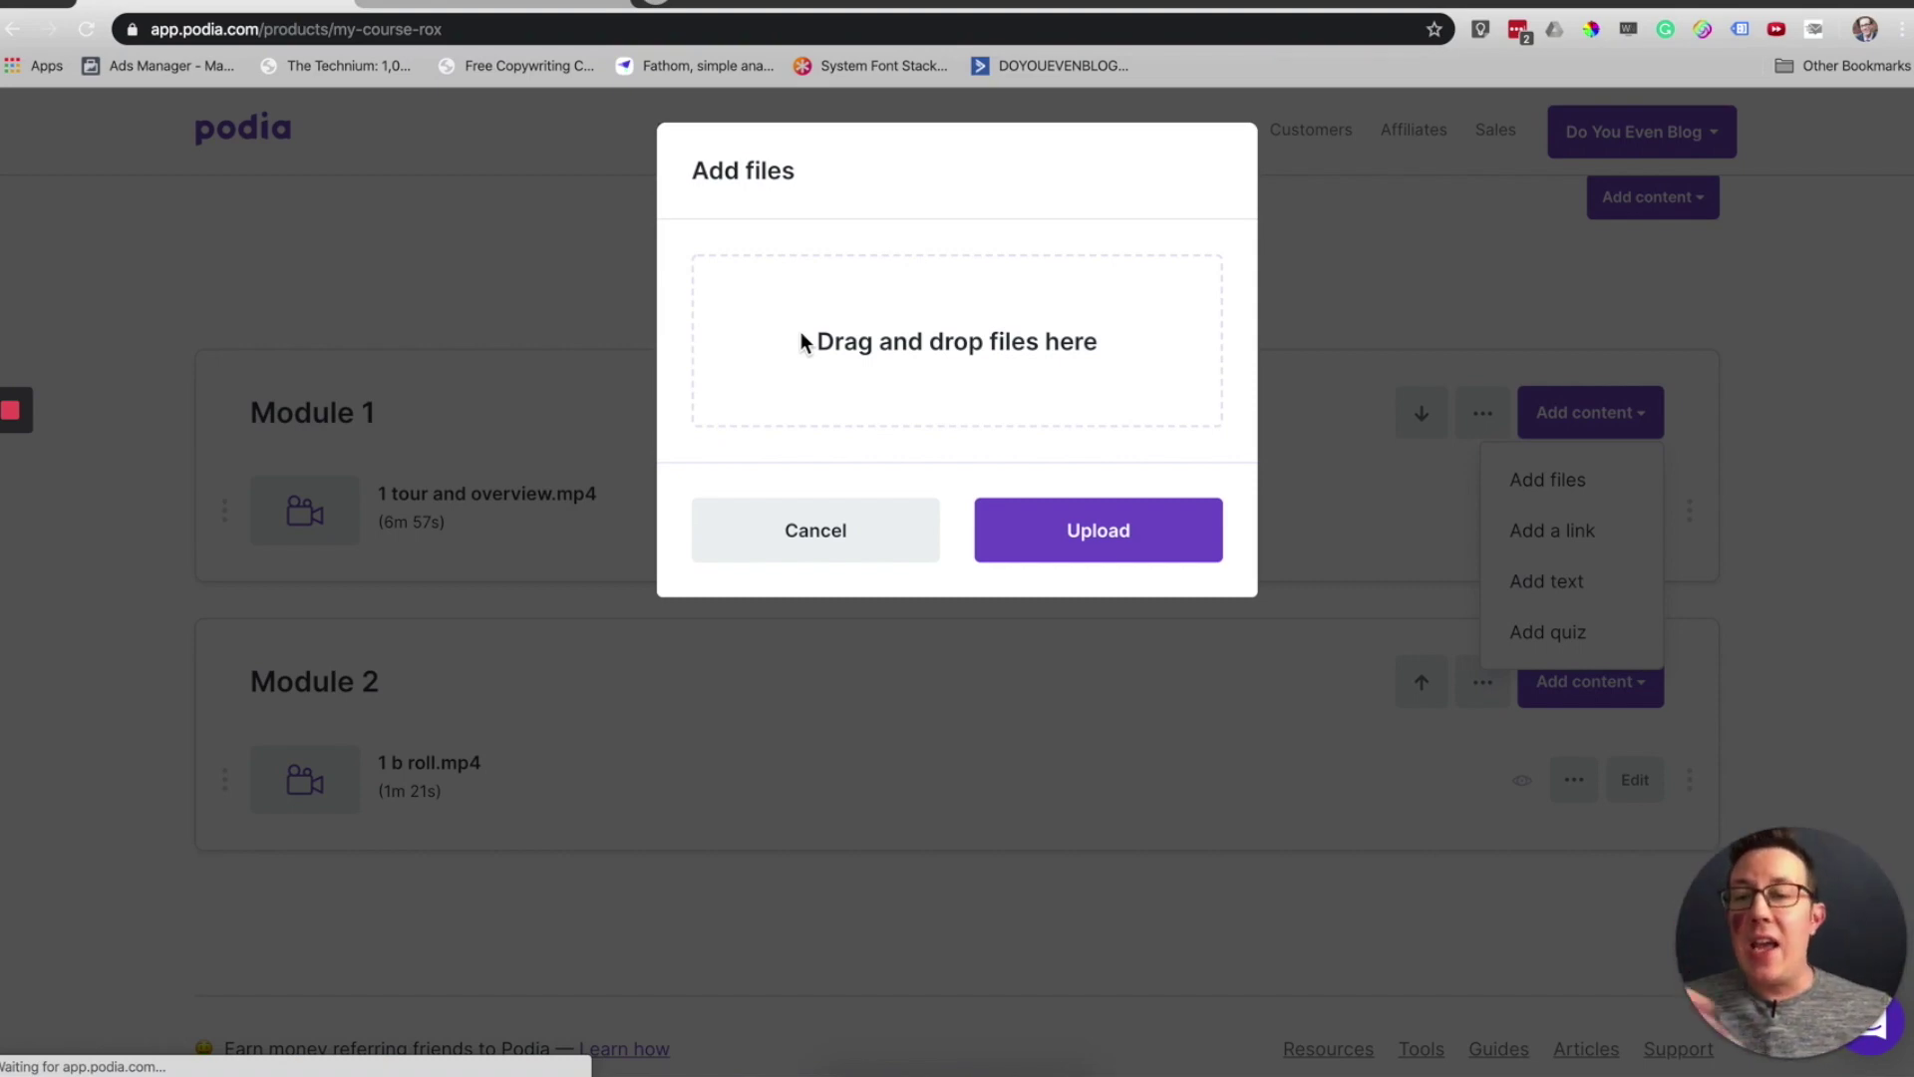
{"action": "left_click", "coordinate": [601, 351]}
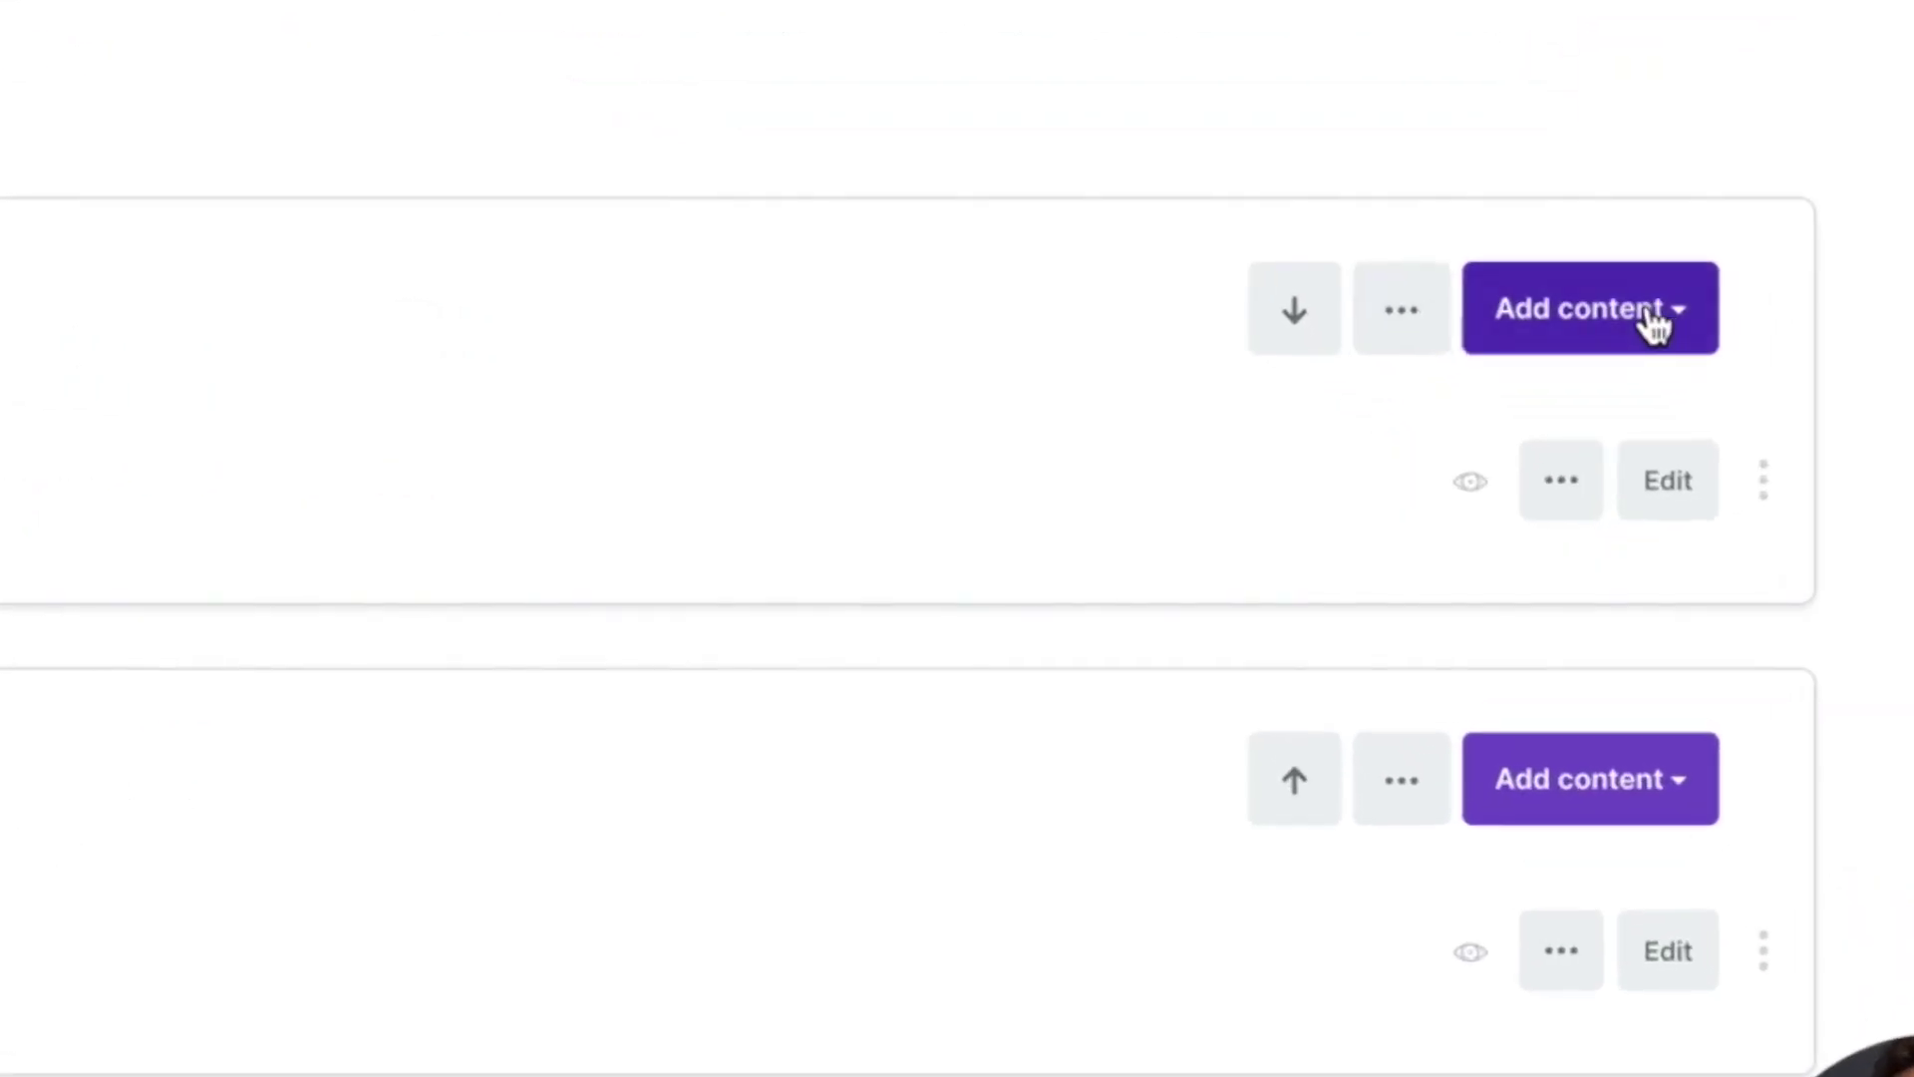
Step: Add a text lesson to Module 1 with the title "This is some text!"
{"action": "left_click", "coordinate": [1653, 322]}
{"action": "left_click", "coordinate": [1523, 602]}
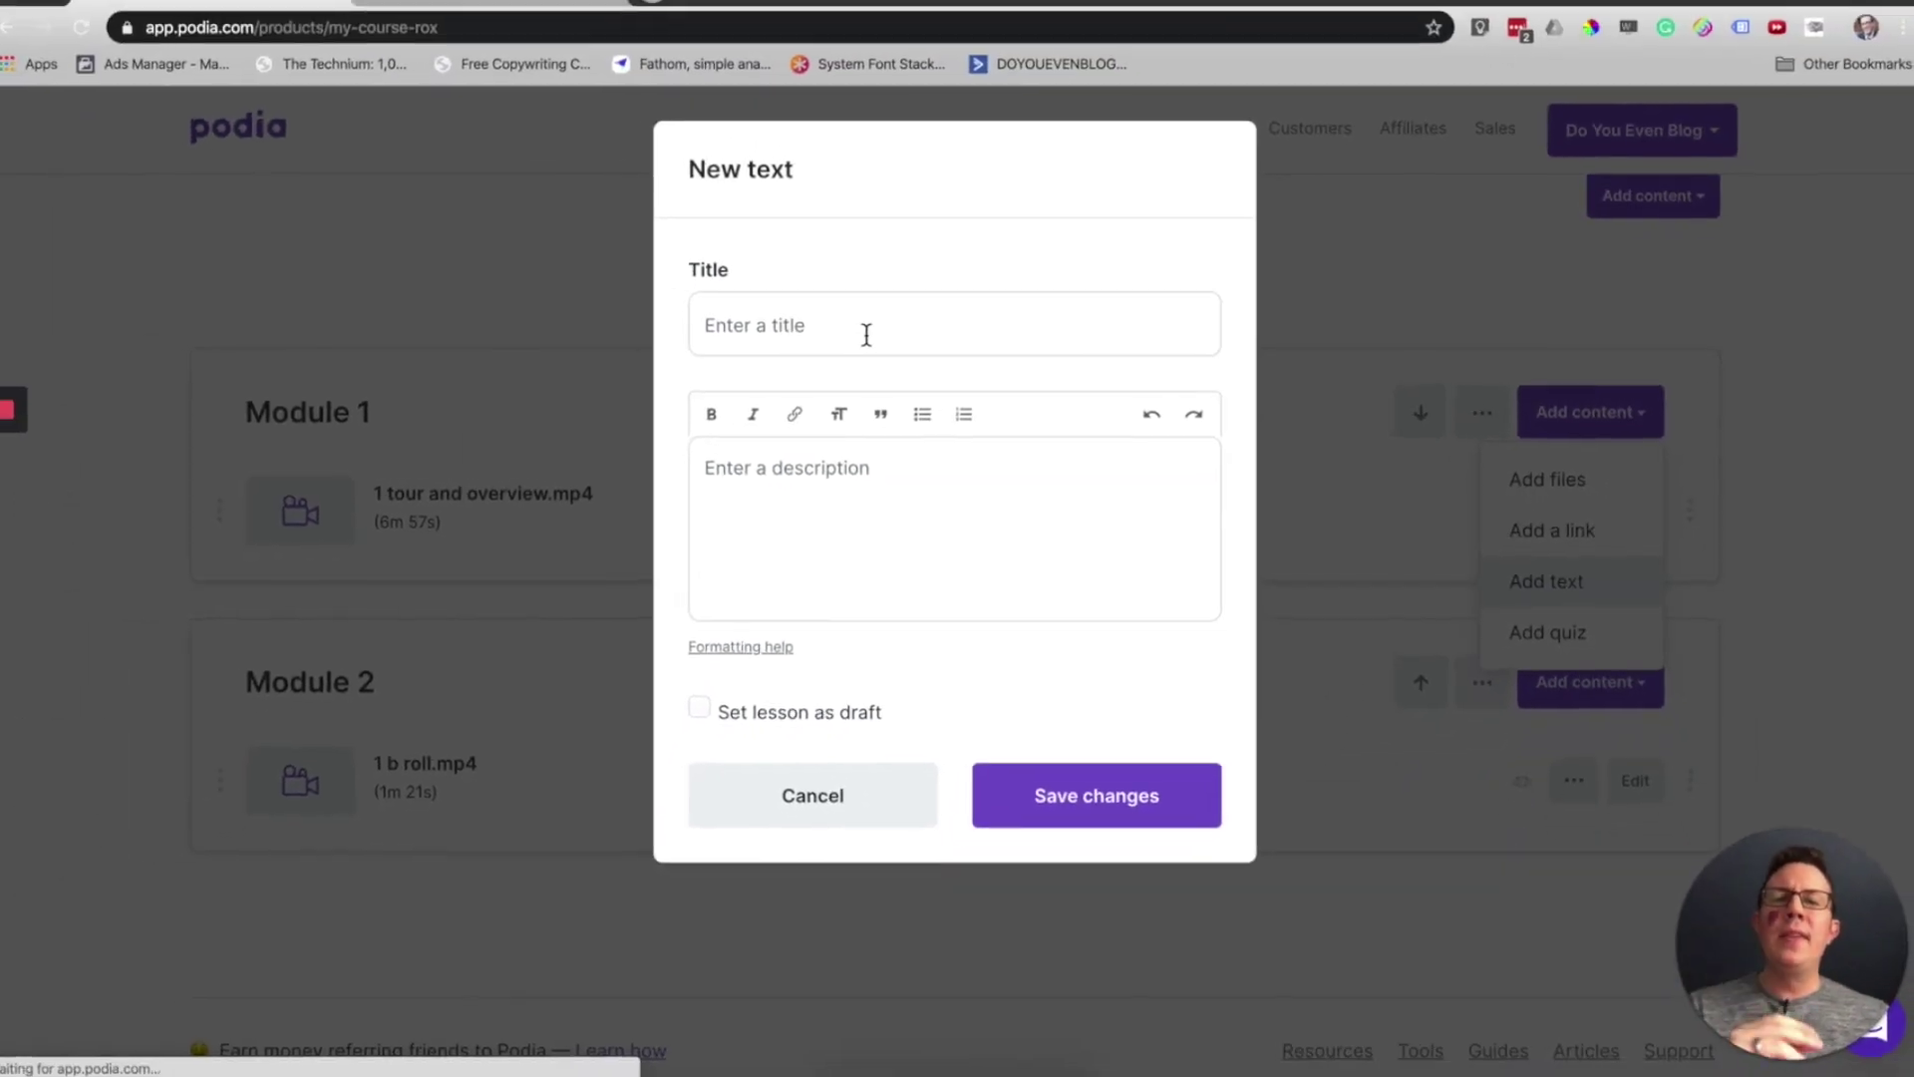
{"action": "left_click", "coordinate": [862, 331]}
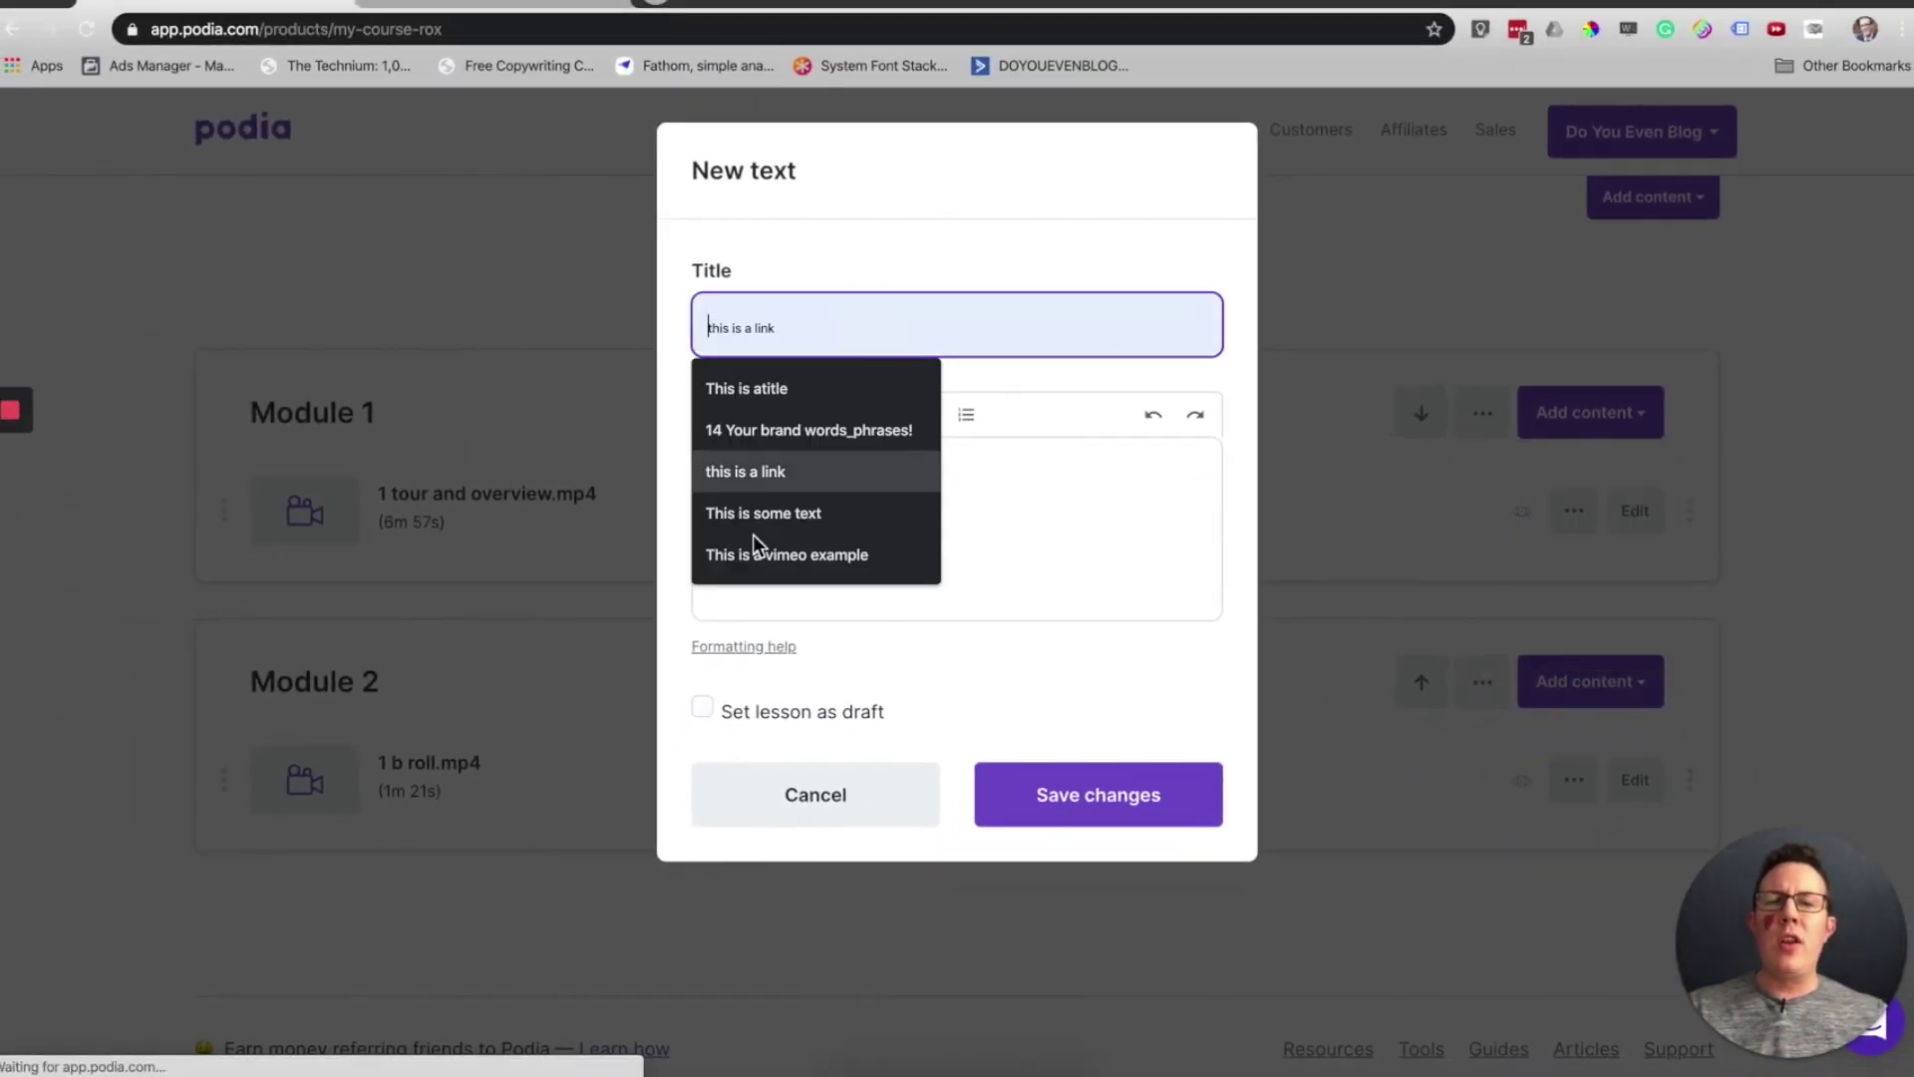
{"action": "left_click", "coordinate": [763, 512]}
{"action": "type", "text": "!"}
Step: Write the lesson's description as two separate paragraphs, "TRhis is some text." and "This is some bold text."
{"action": "left_click", "coordinate": [888, 483]}
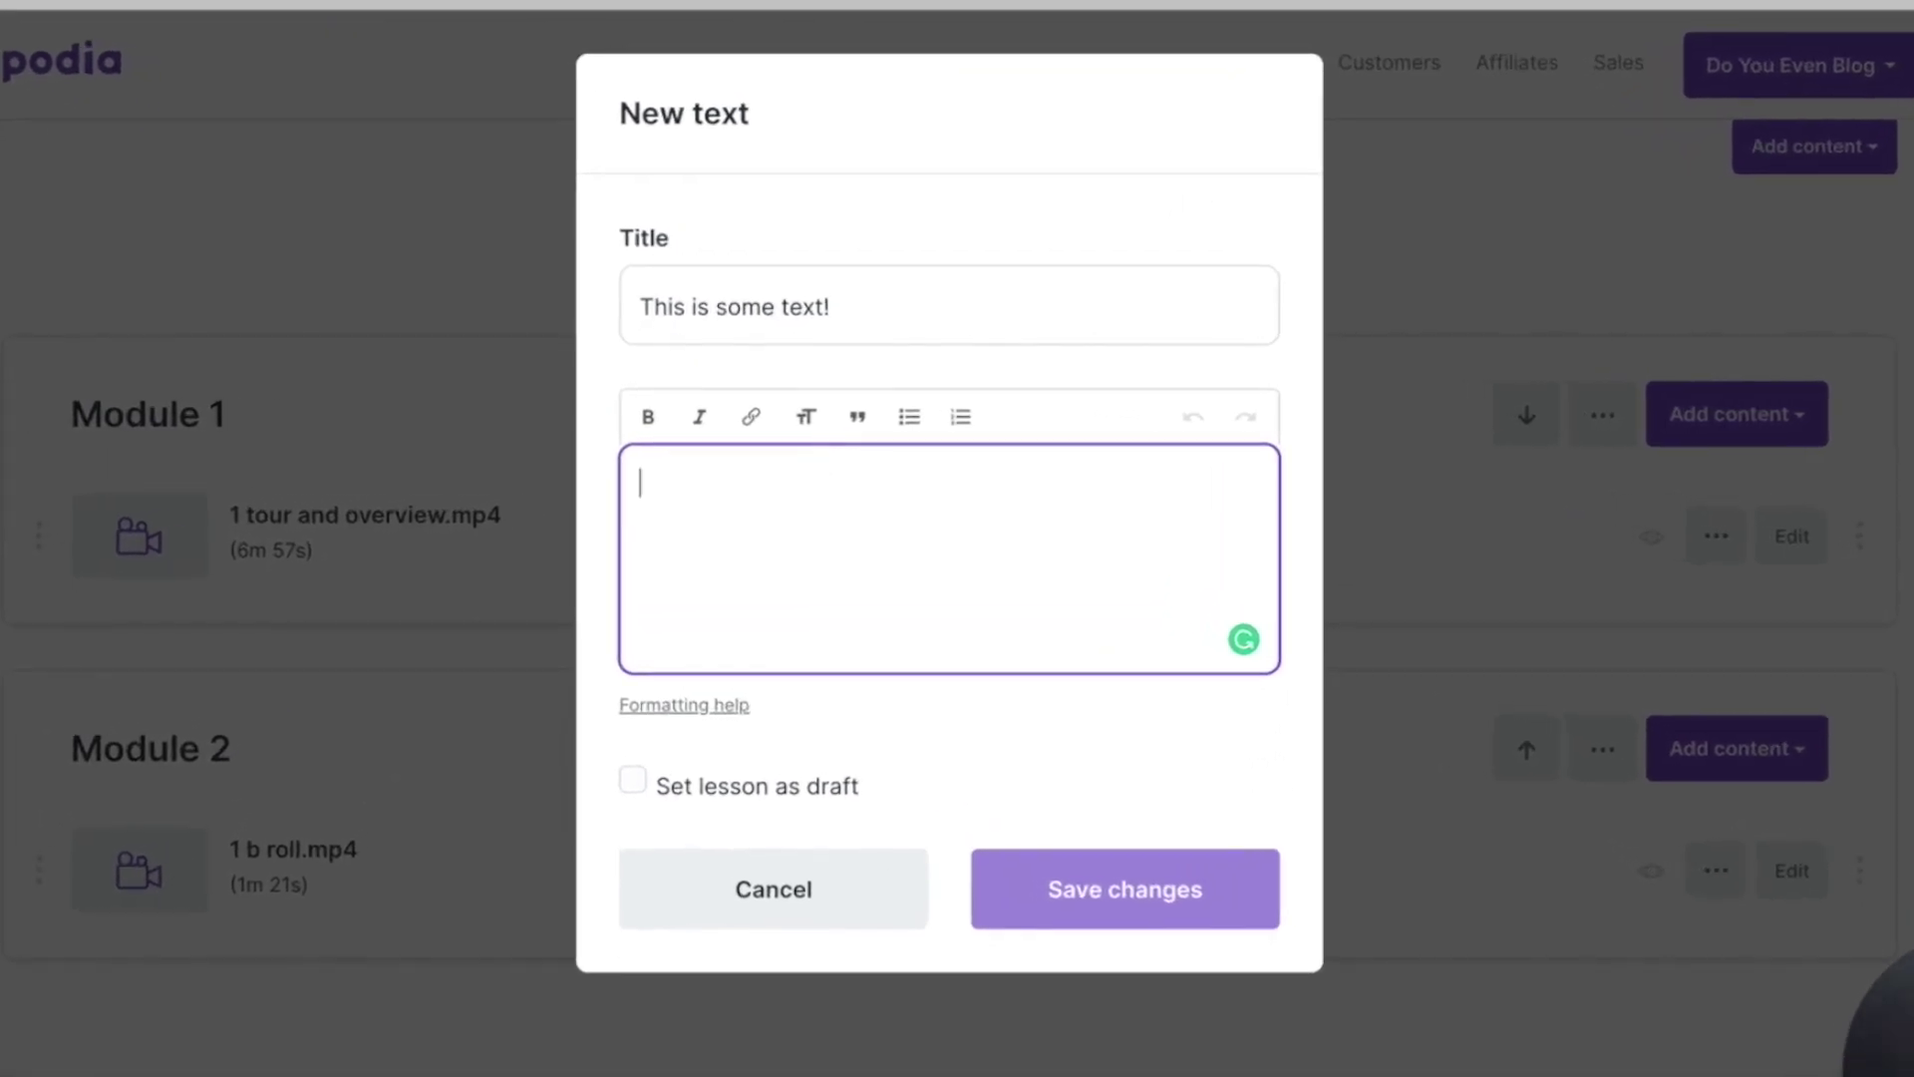
{"action": "type", "text": "TRhis is some text."}
{"action": "key", "text": "Return"}
{"action": "key", "text": "Return"}
{"action": "type", "text": "This is some bold text."}
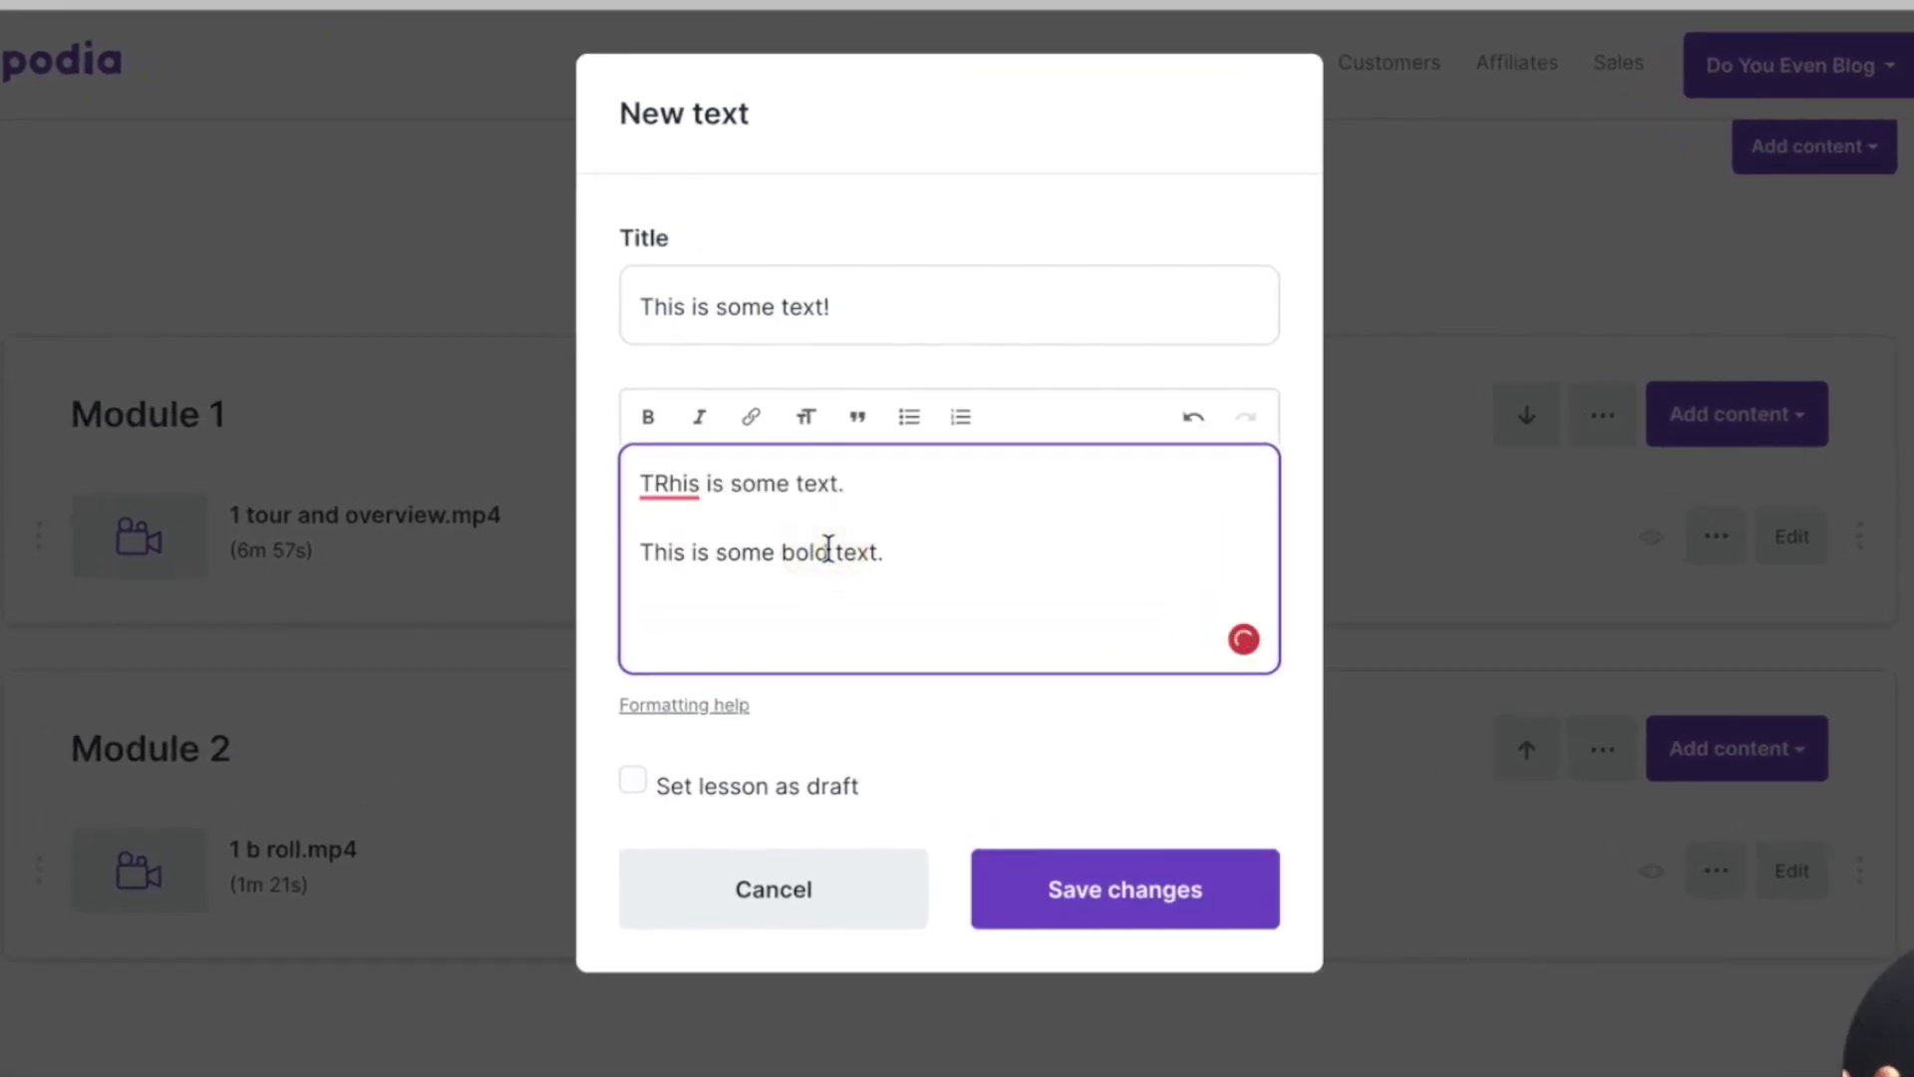
Step: Make the whole line "This is some bold text." bold
{"action": "left_click", "coordinate": [829, 551]}
{"action": "triple_click", "coordinate": [813, 556]}
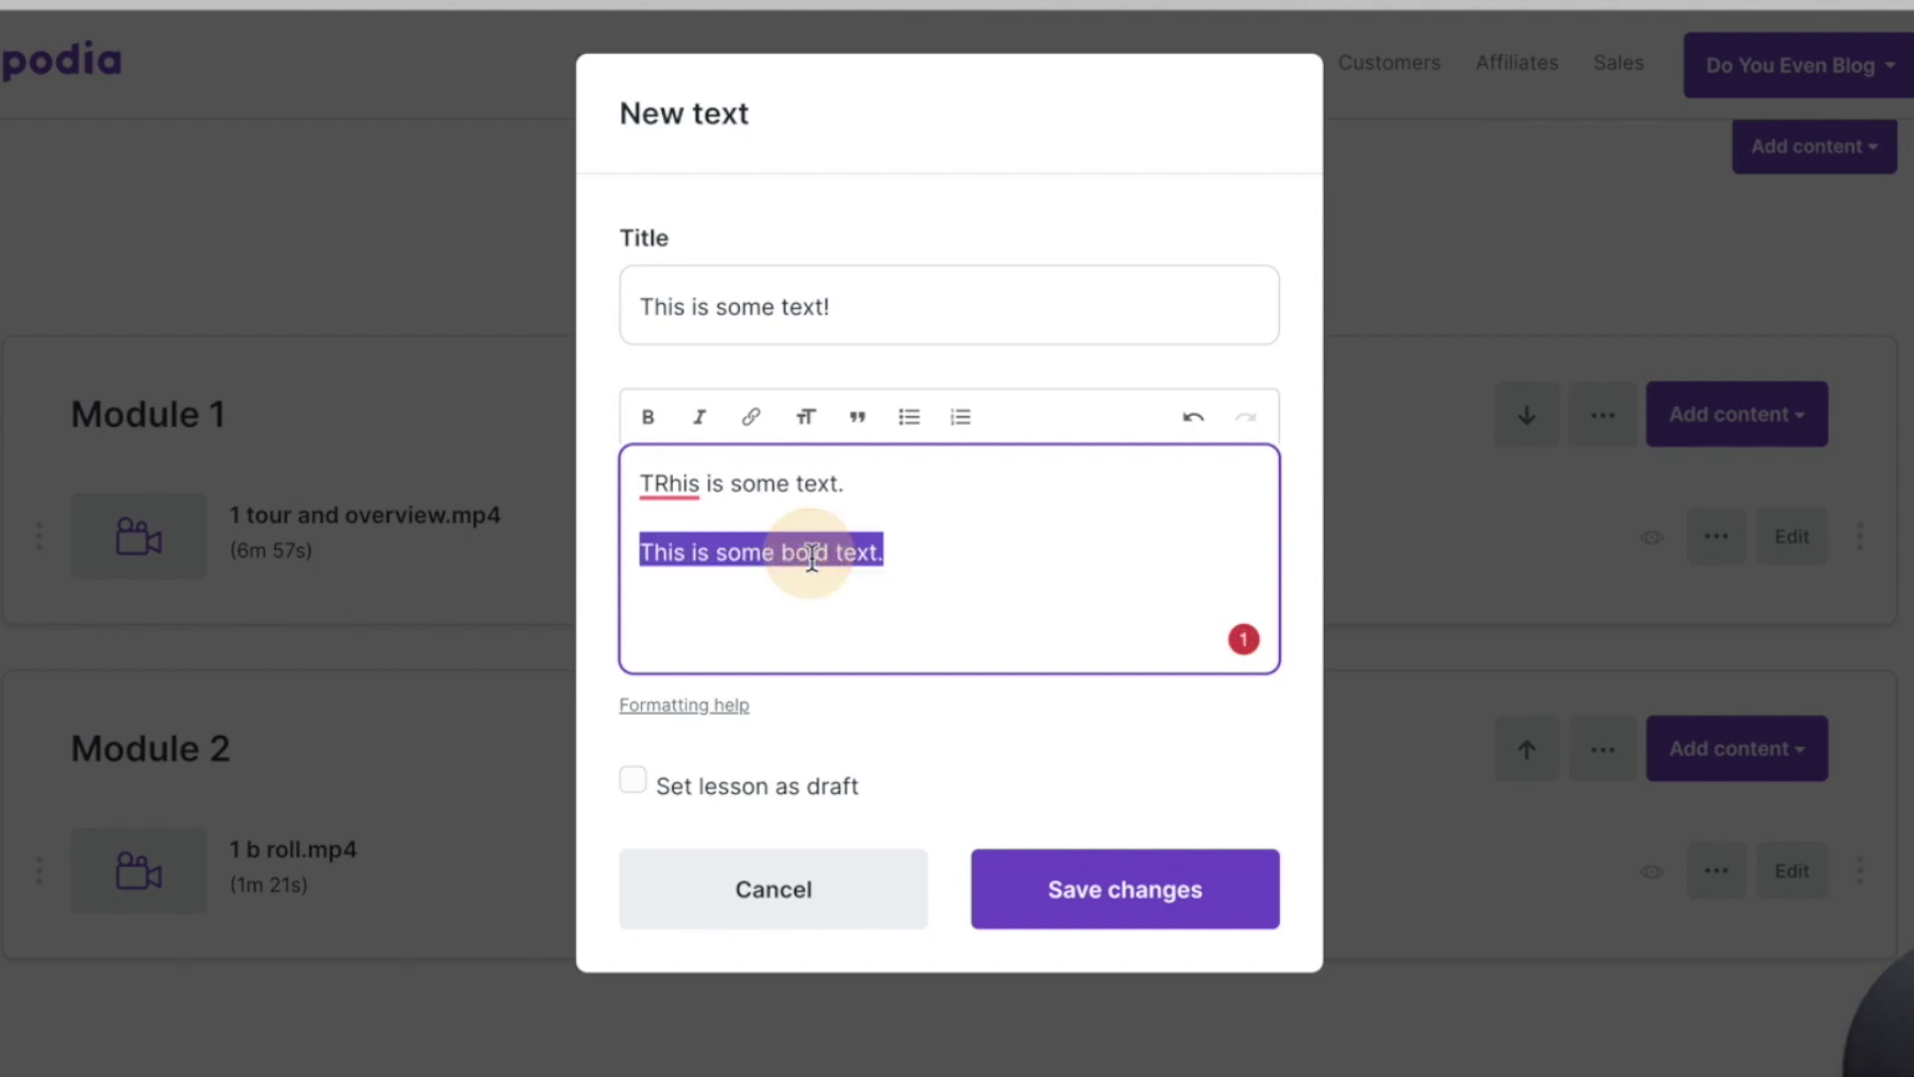
{"action": "key", "text": "ctrl+b"}
{"action": "left_click", "coordinate": [809, 633]}
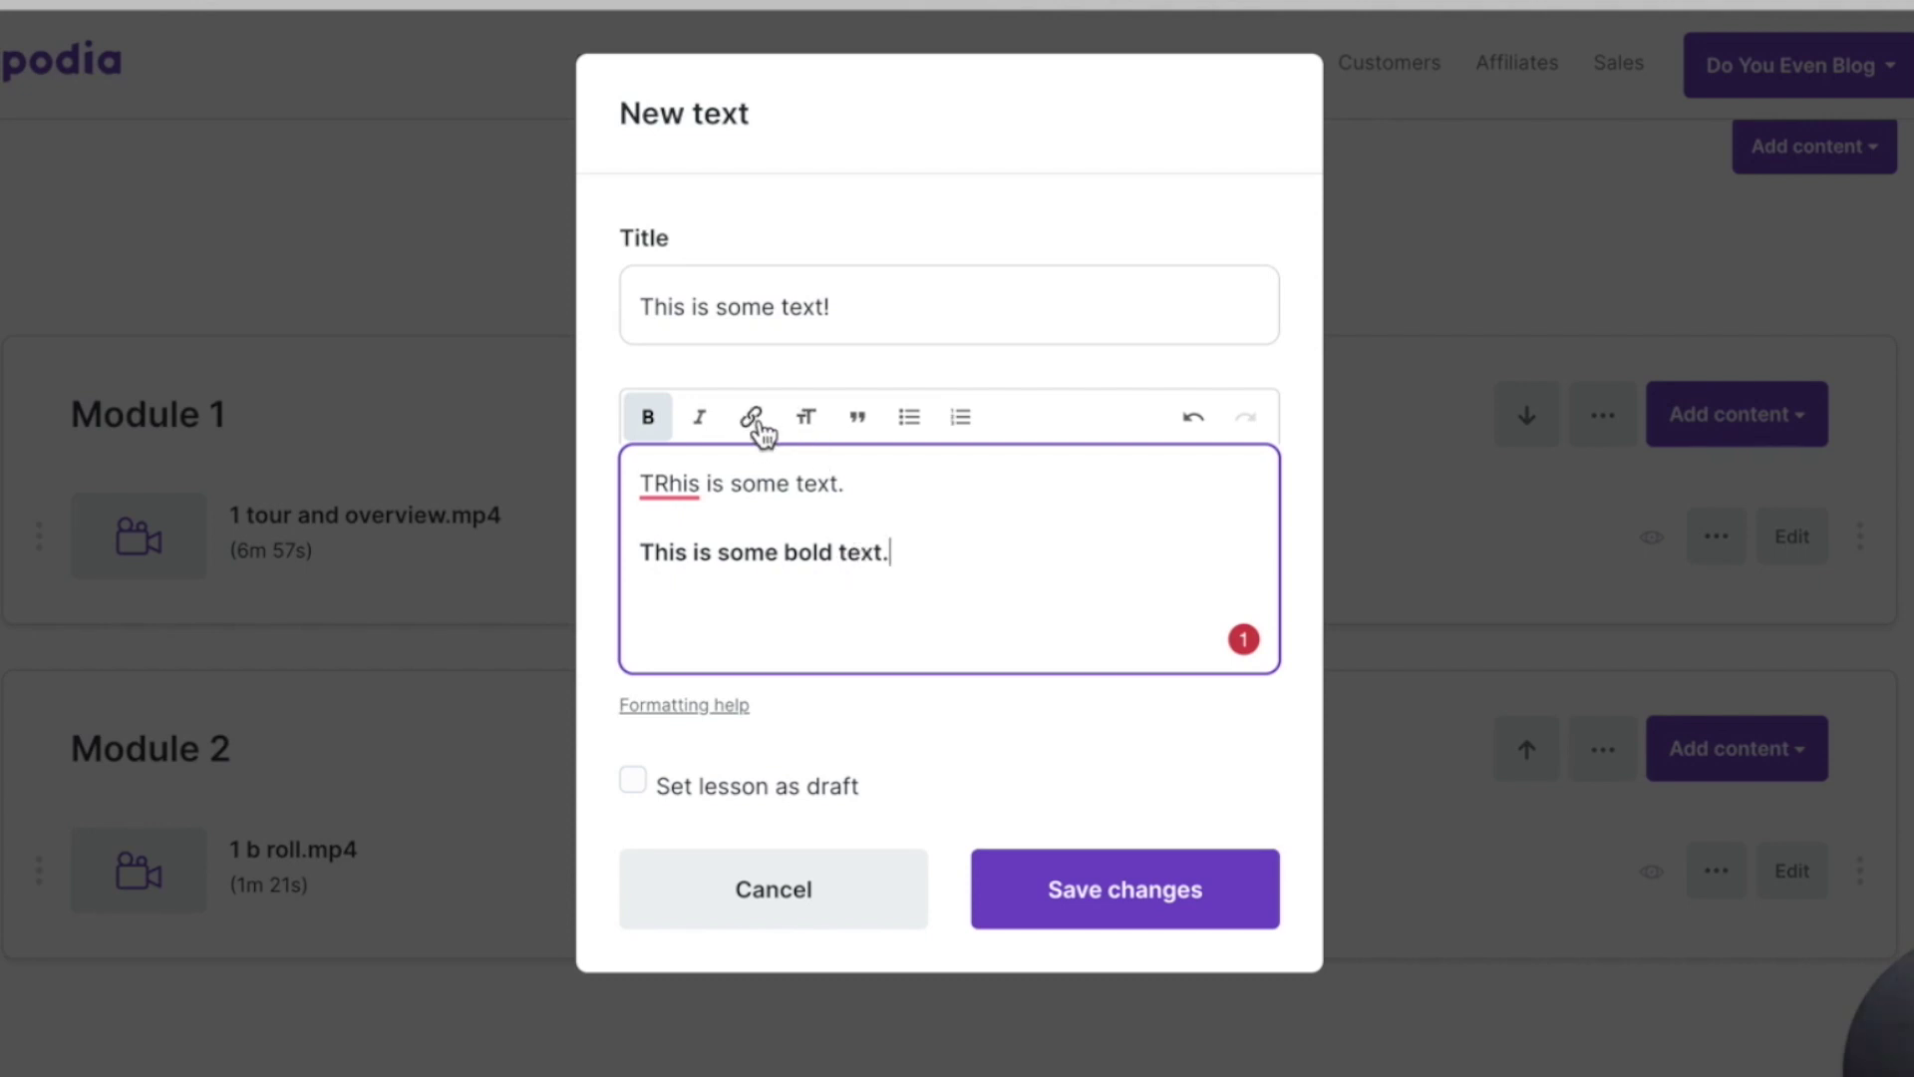
{"action": "double_click", "coordinate": [863, 553]}
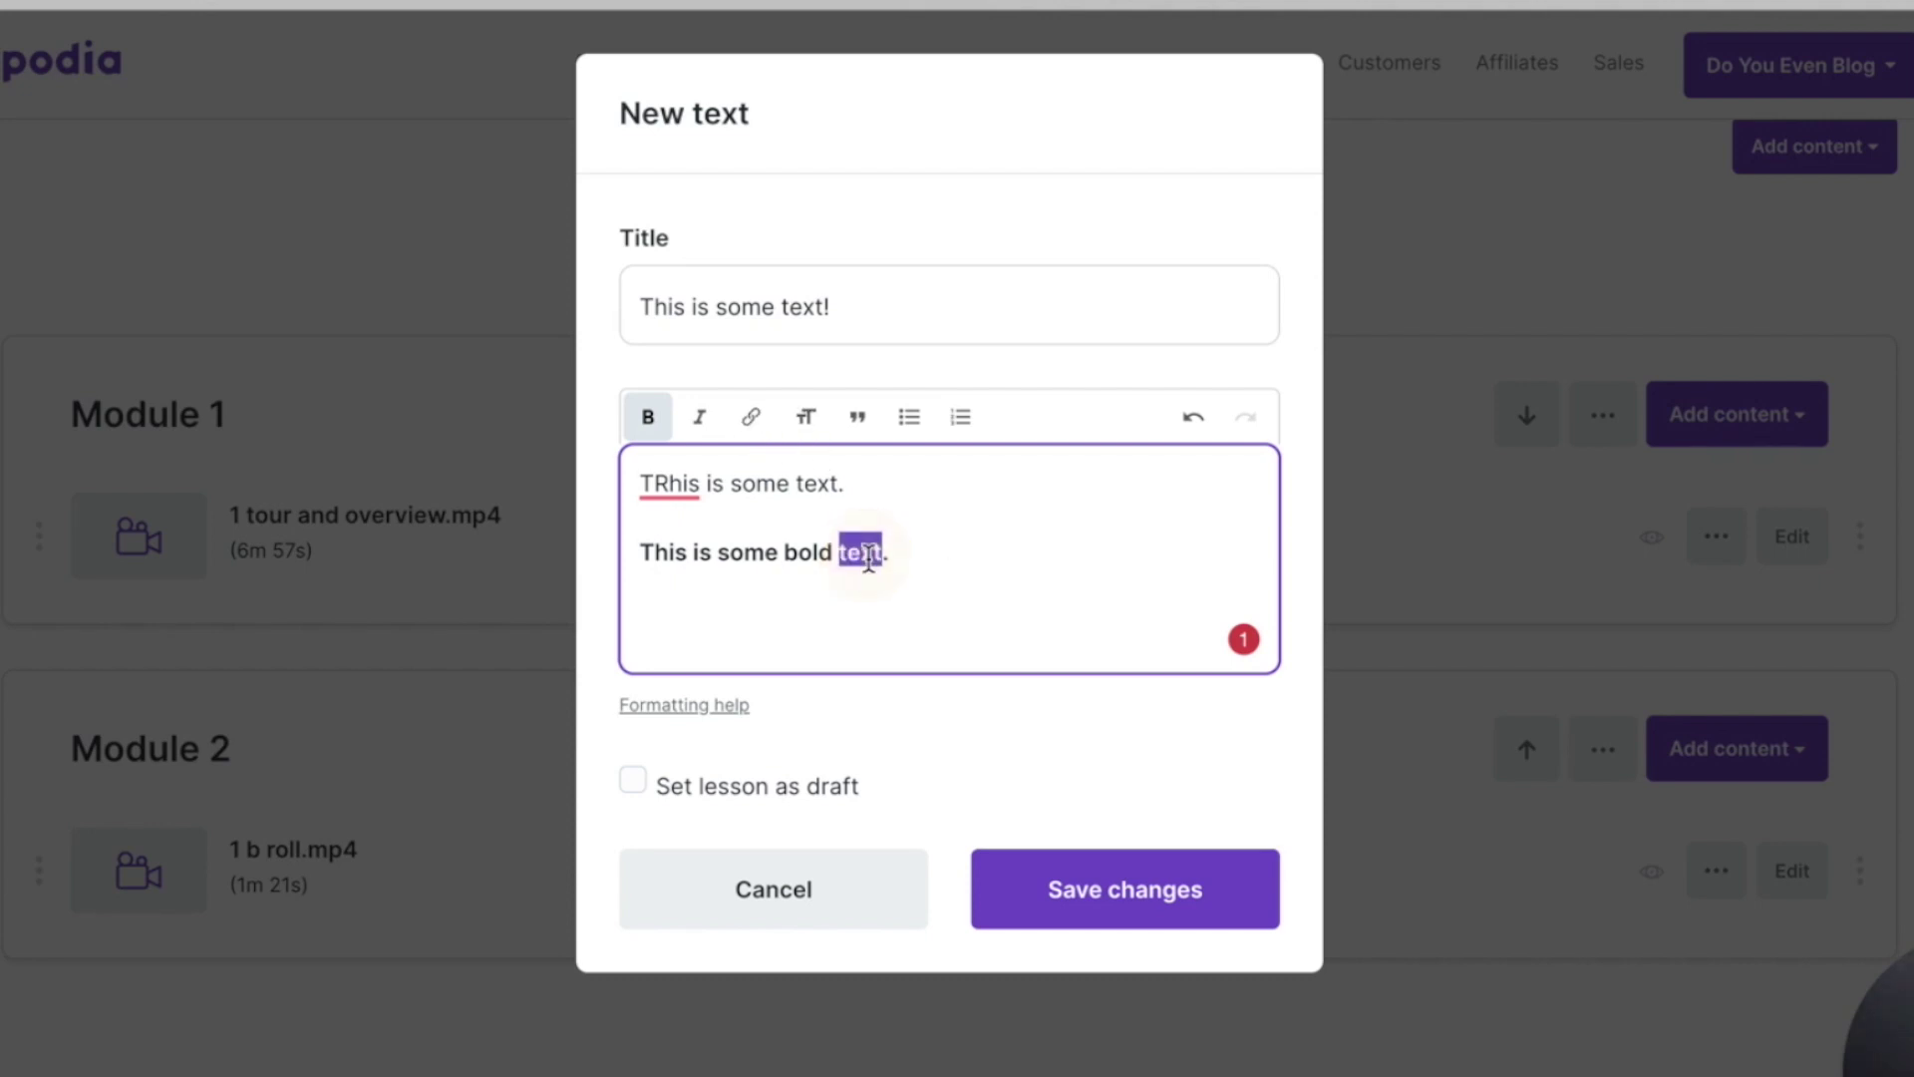
{"action": "left_click", "coordinate": [750, 417]}
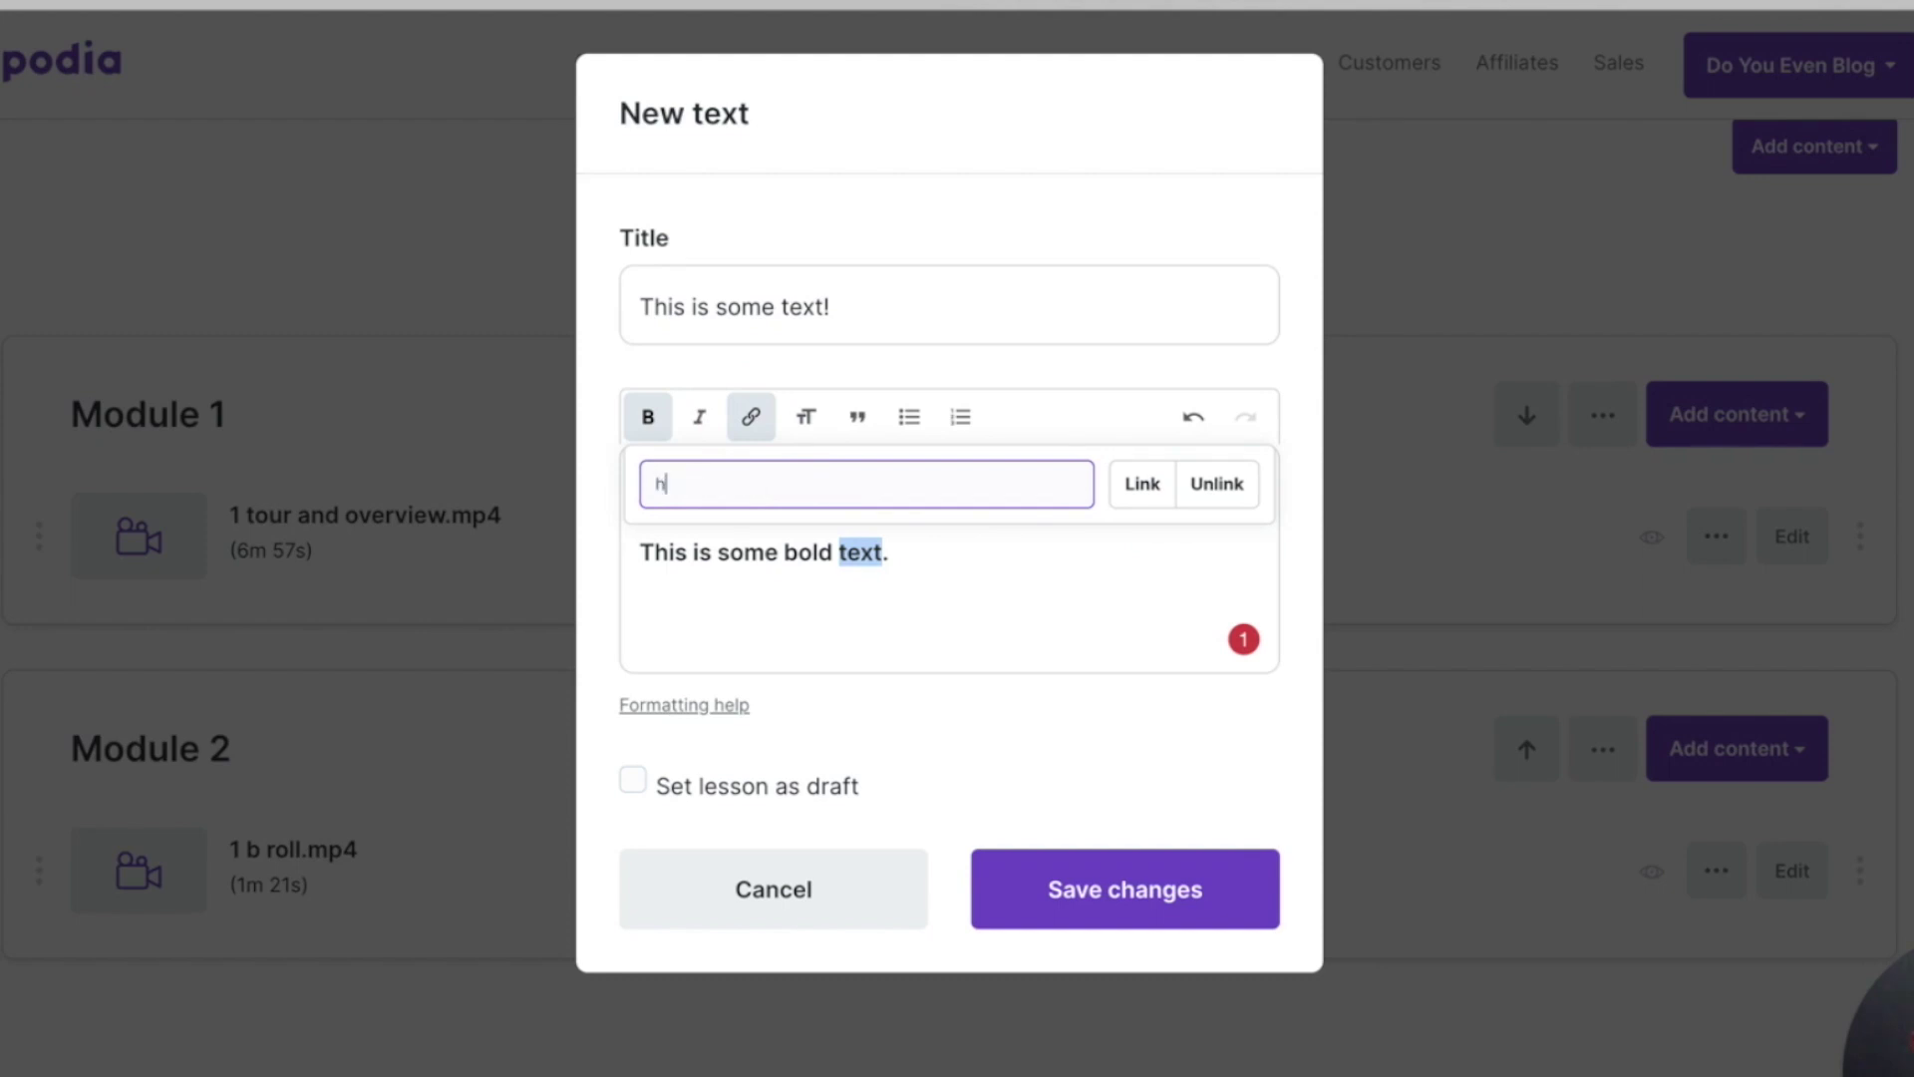
{"action": "type", "text": "https://doyouevenblog.com/"}
{"action": "left_click", "coordinate": [1142, 483]}
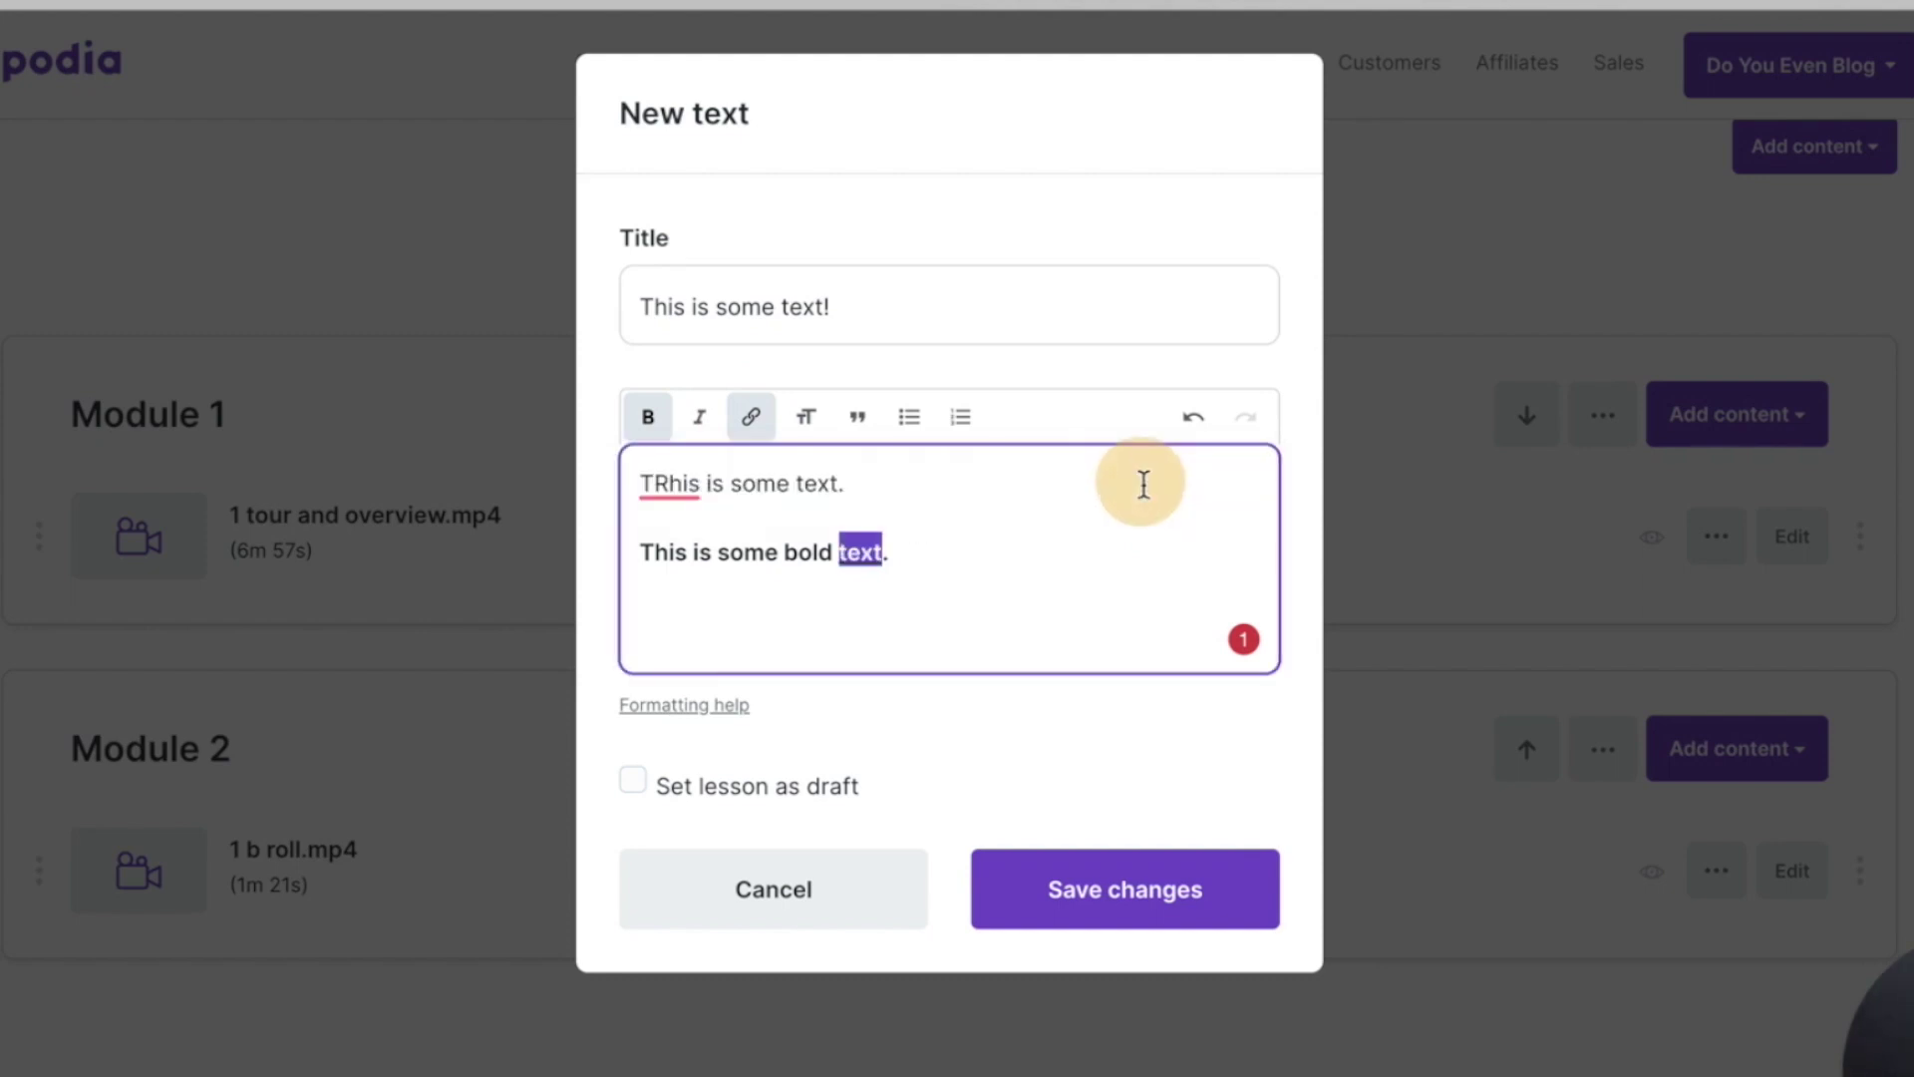
{"action": "left_click", "coordinate": [974, 555]}
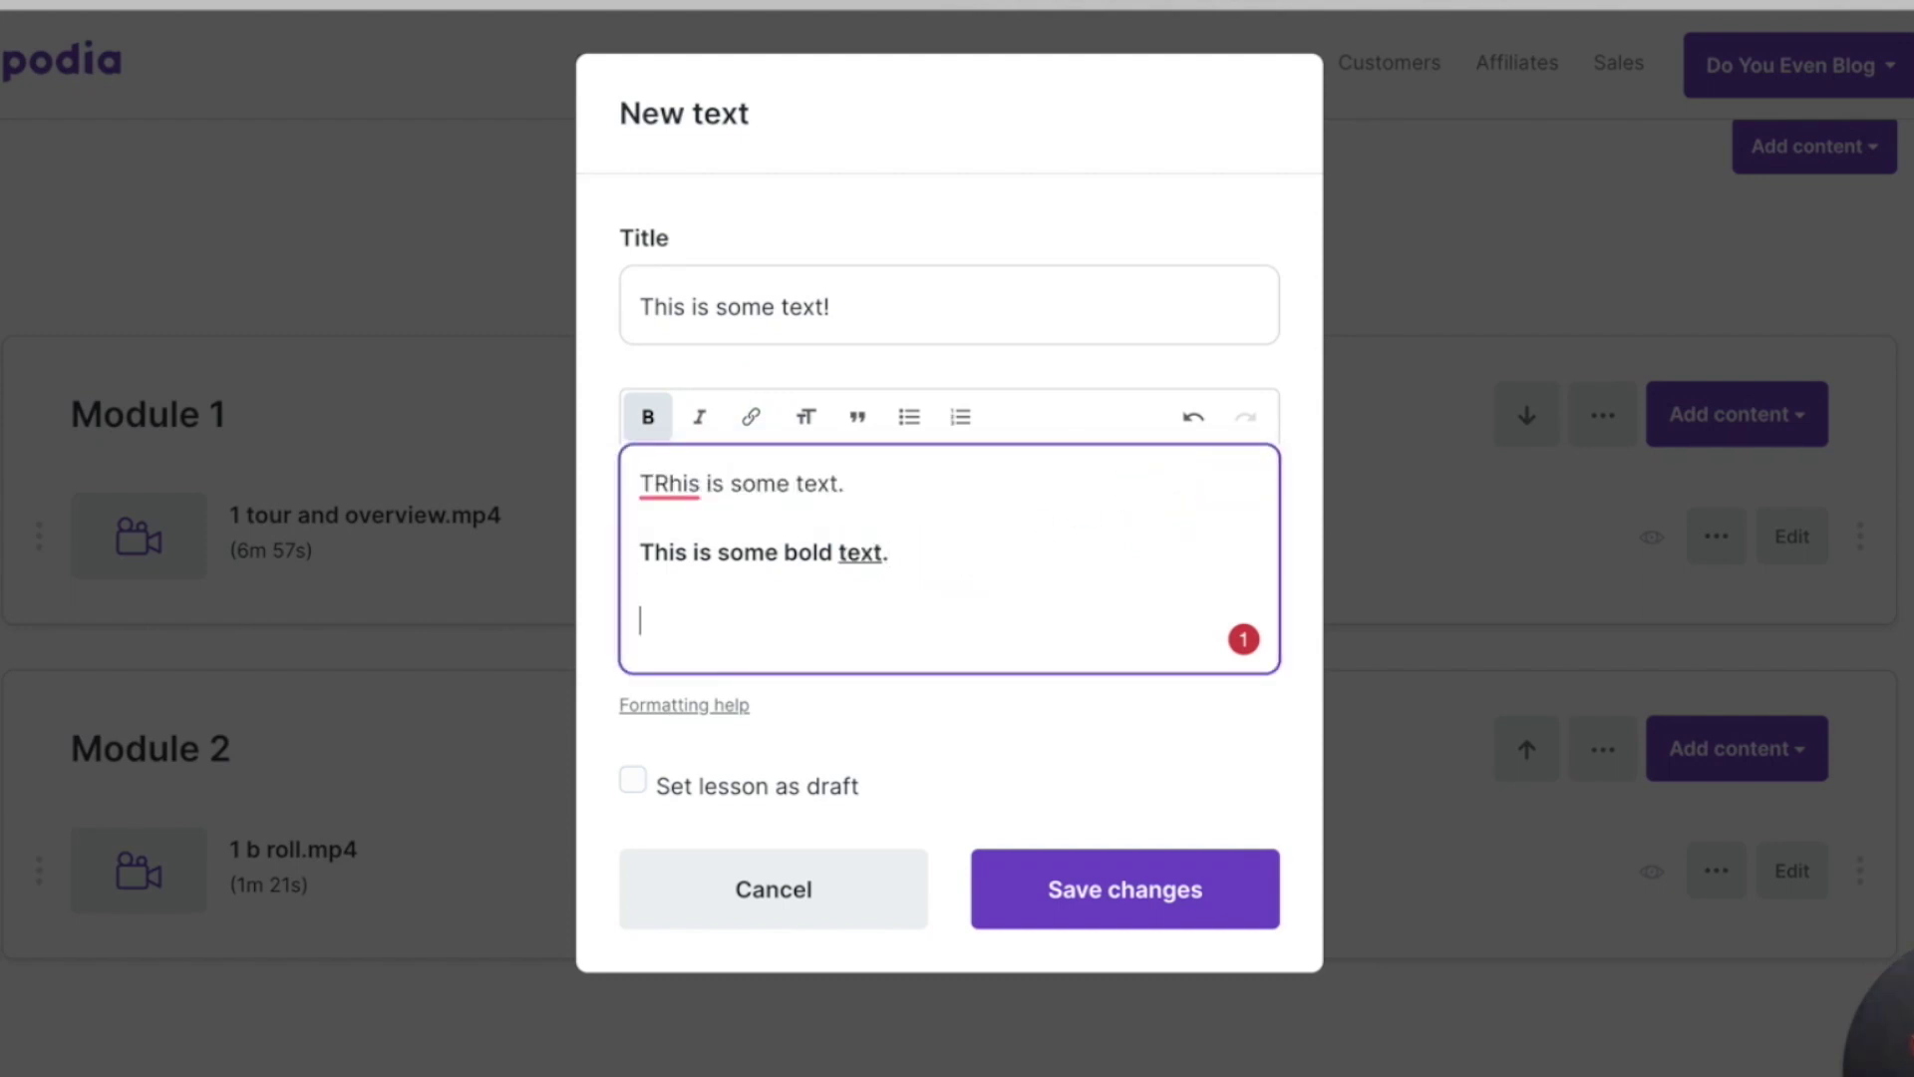
Step: Insert the café portrait photo ending in "OG.JPG" from Finder into the lesson and place it directly below the bold line
{"action": "key", "text": "super+Tab"}
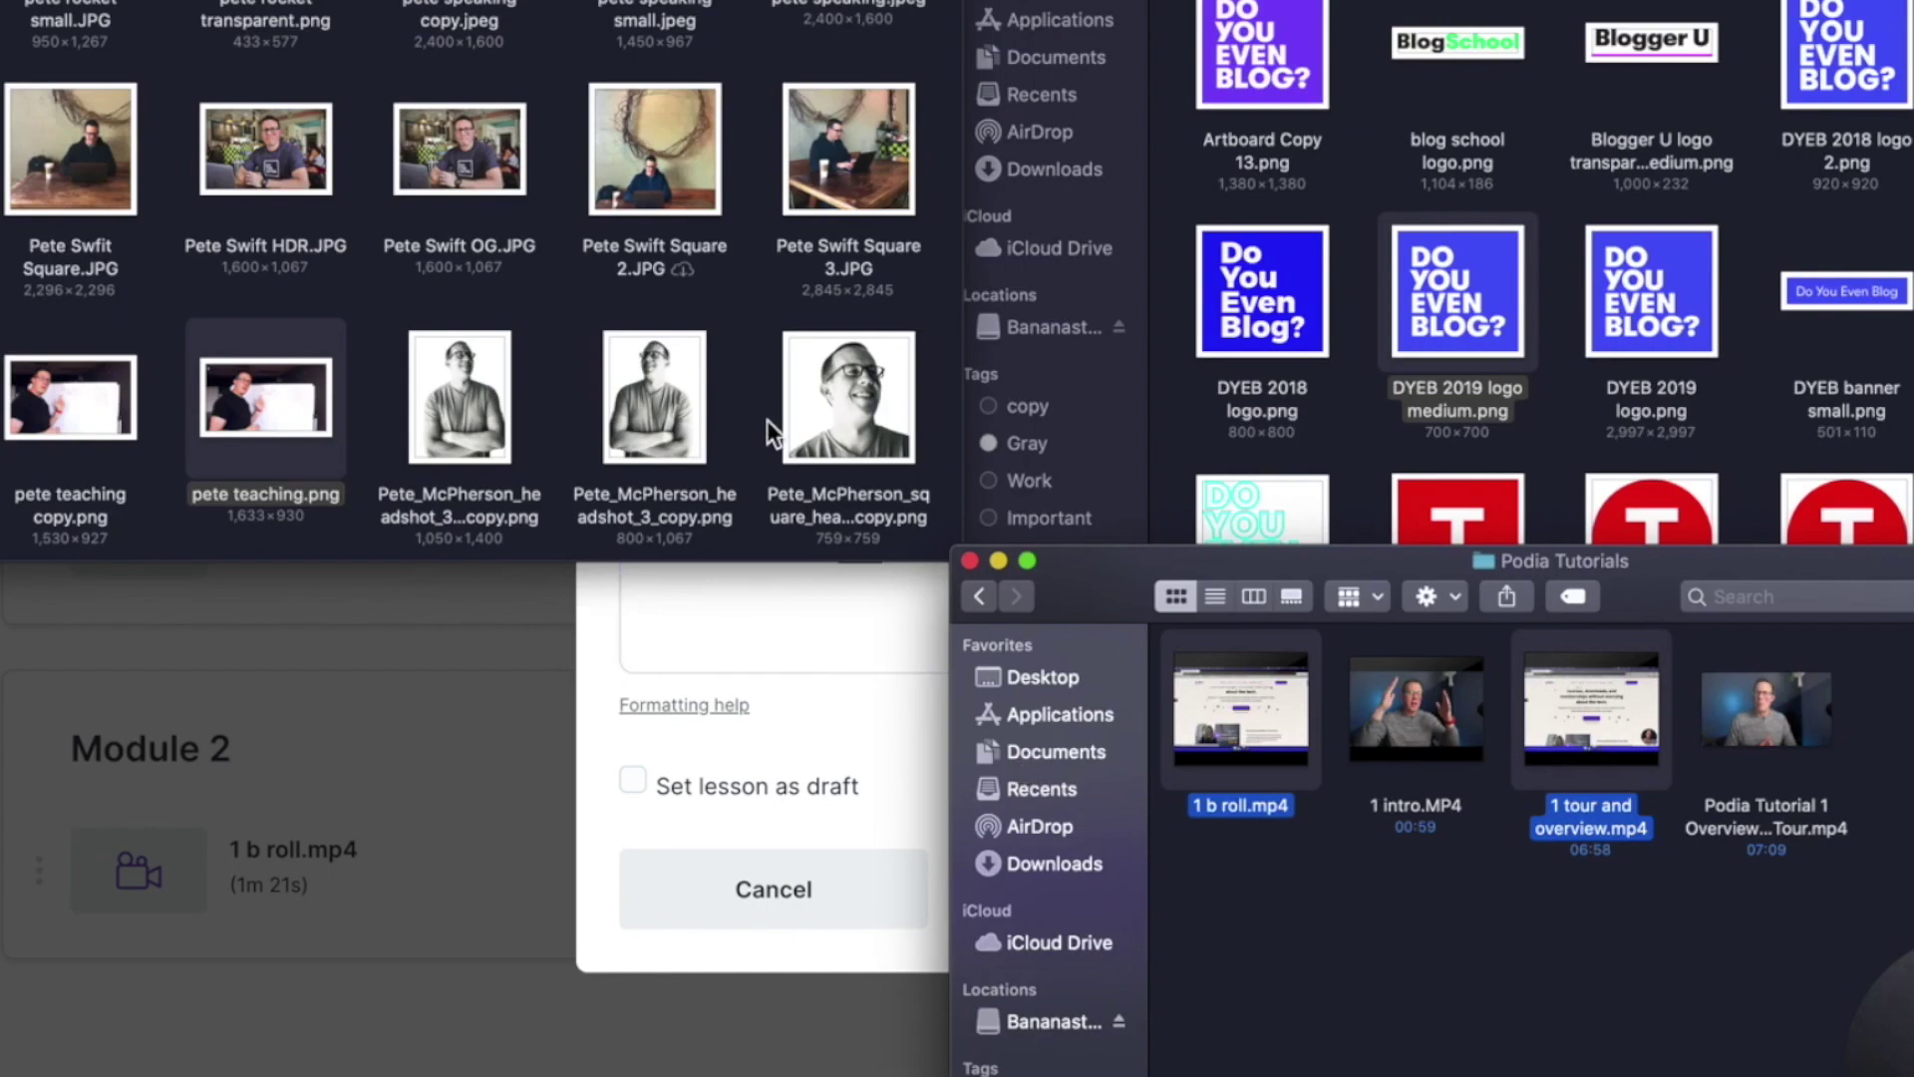
{"action": "left_click_drag", "start_coordinate": [516, 183], "coordinate": [853, 604]}
{"action": "key", "text": "super+Tab"}
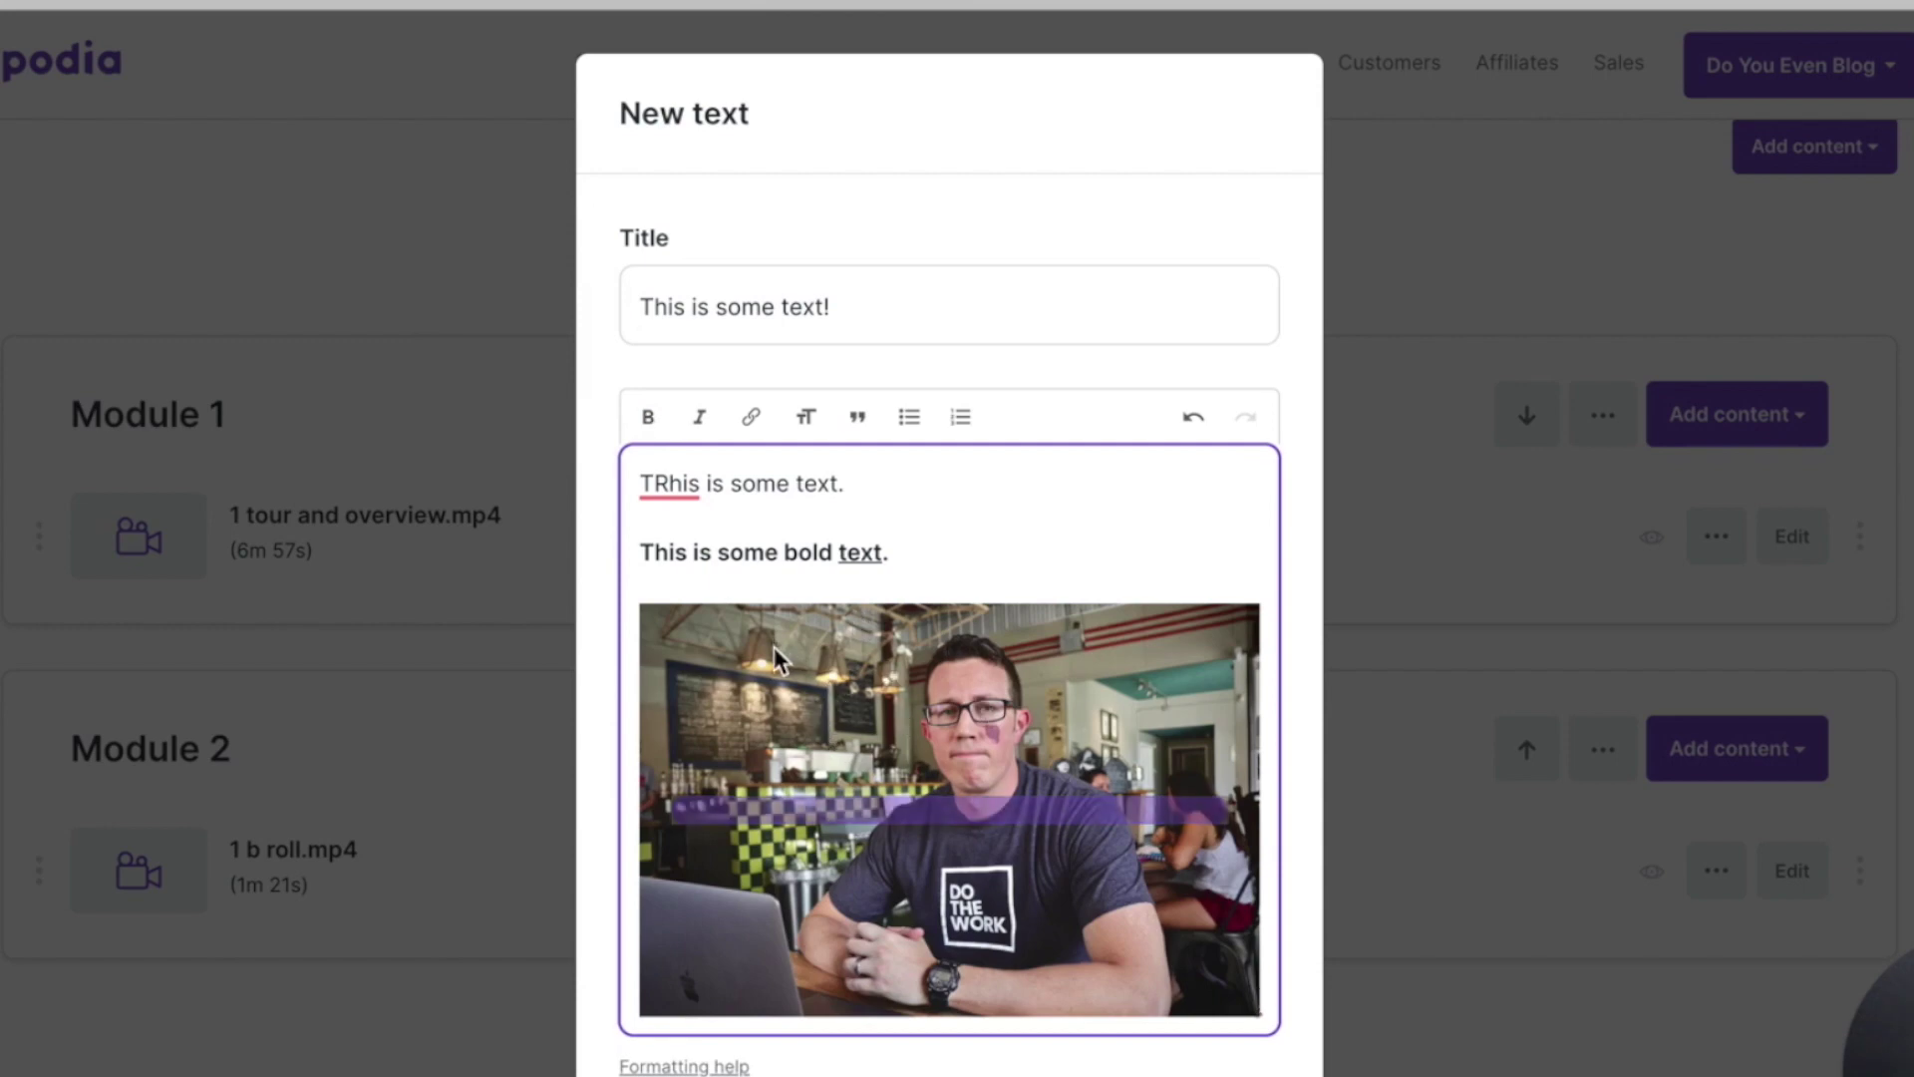
{"action": "left_click_drag", "start_coordinate": [778, 628], "coordinate": [787, 578]}
{"action": "left_click", "coordinate": [995, 561]}
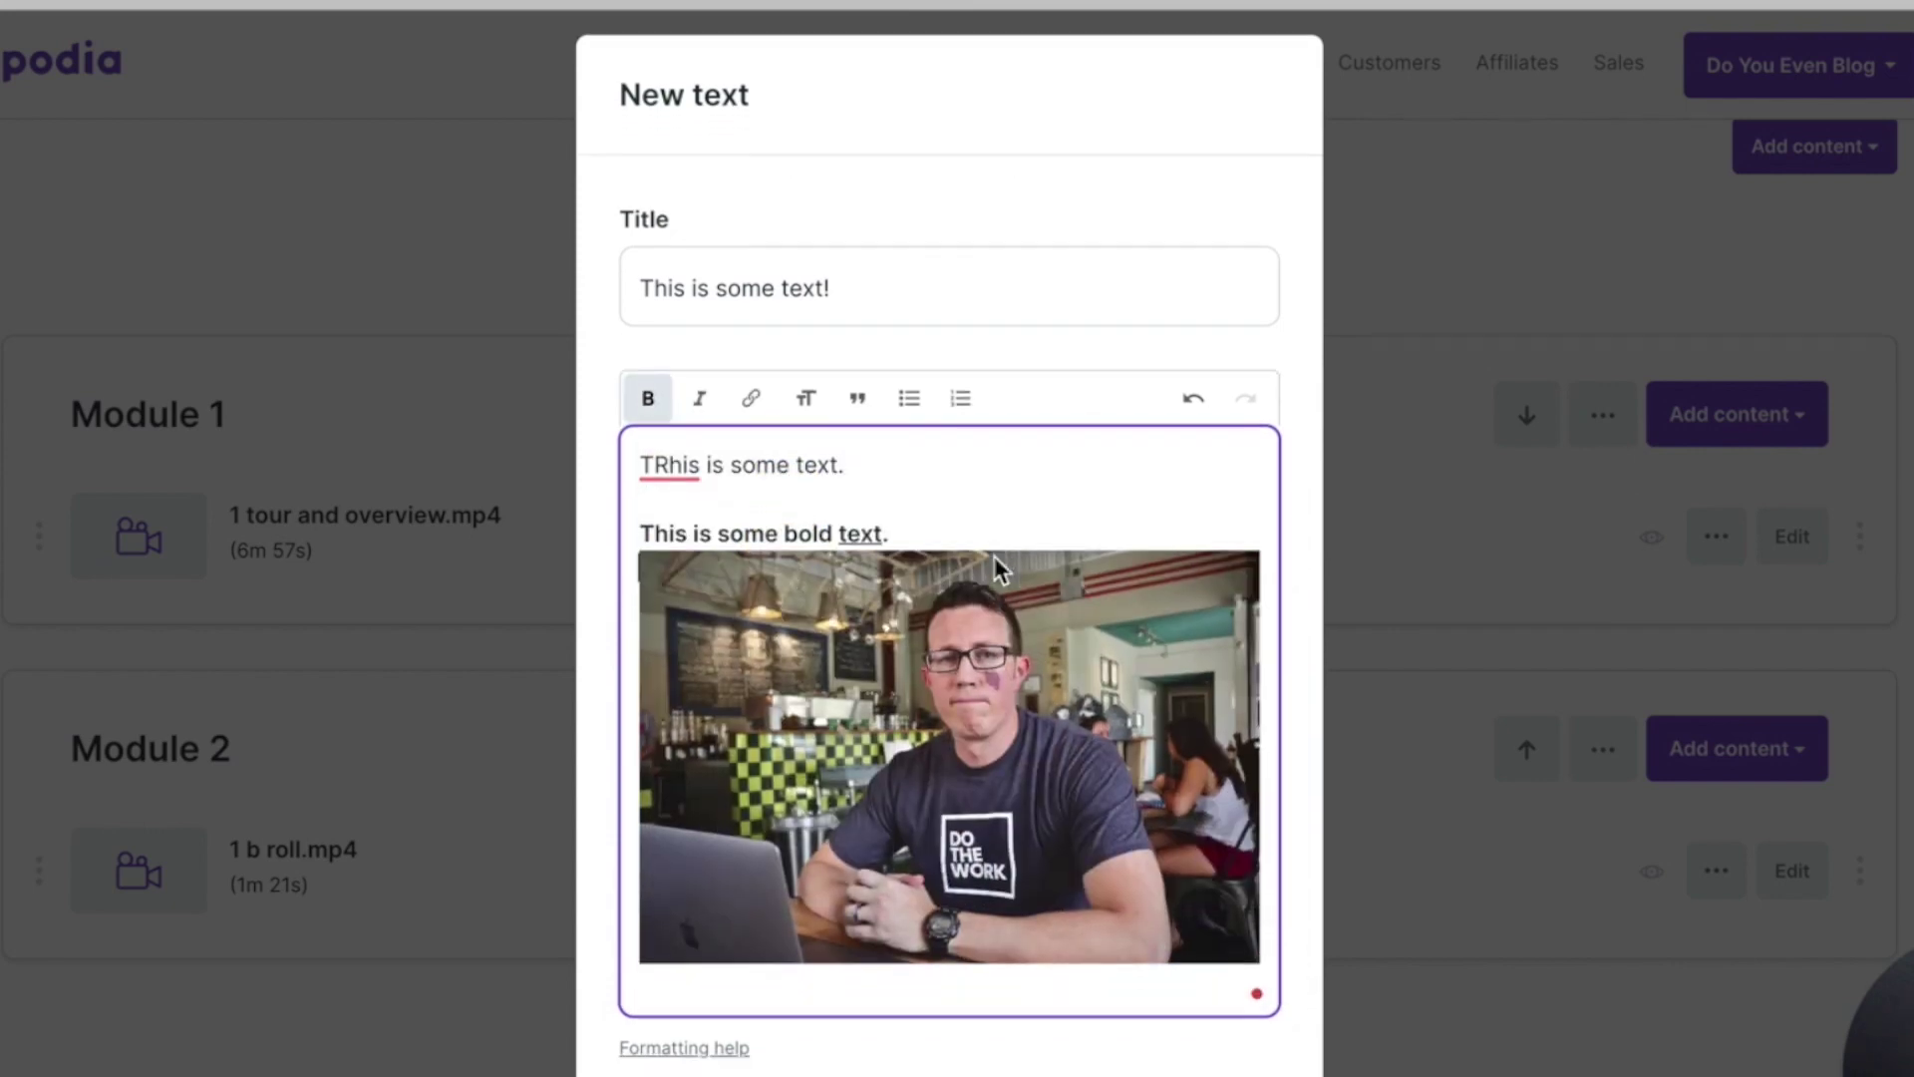
Step: Add the line "Continue writing!" below the photo and start a new paragraph after it
{"action": "left_click", "coordinate": [757, 939]}
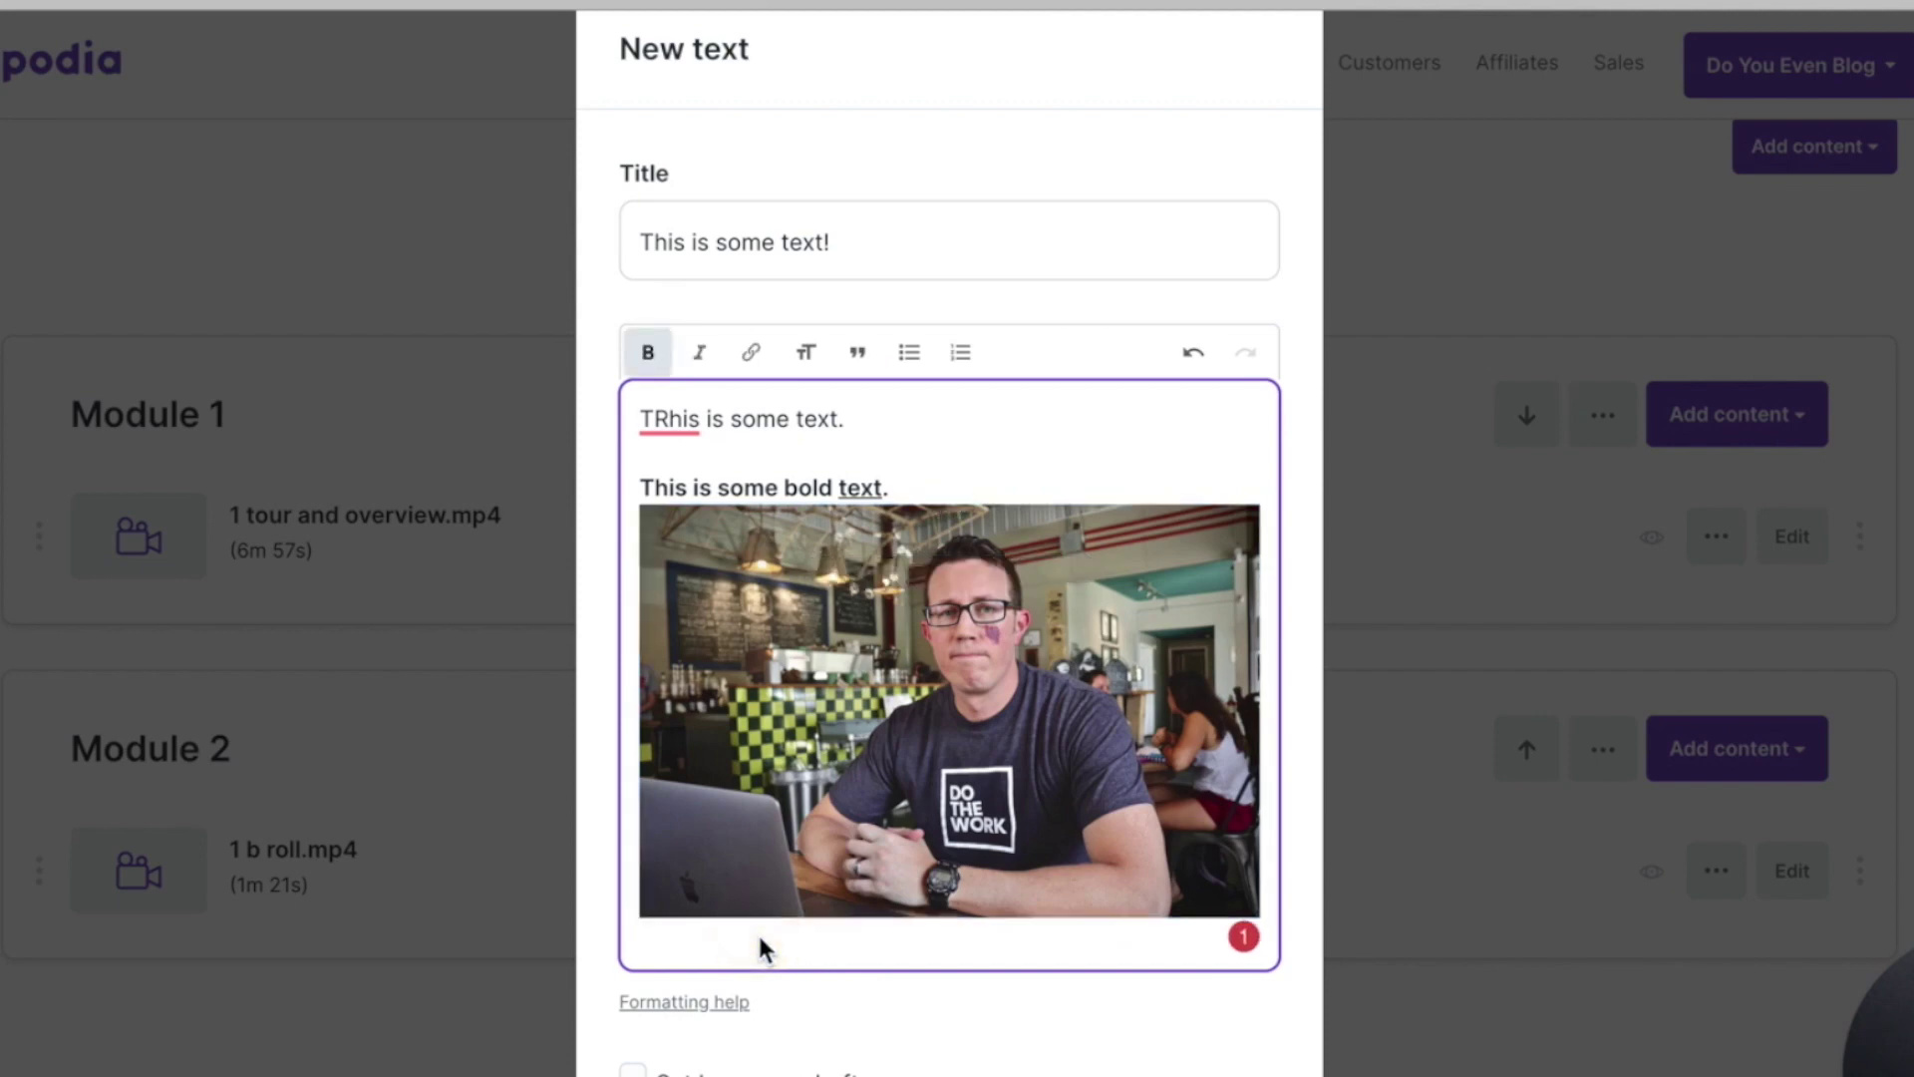
{"action": "key", "text": "Return"}
{"action": "type", "text": "writing!"}
{"action": "key", "text": "Return"}
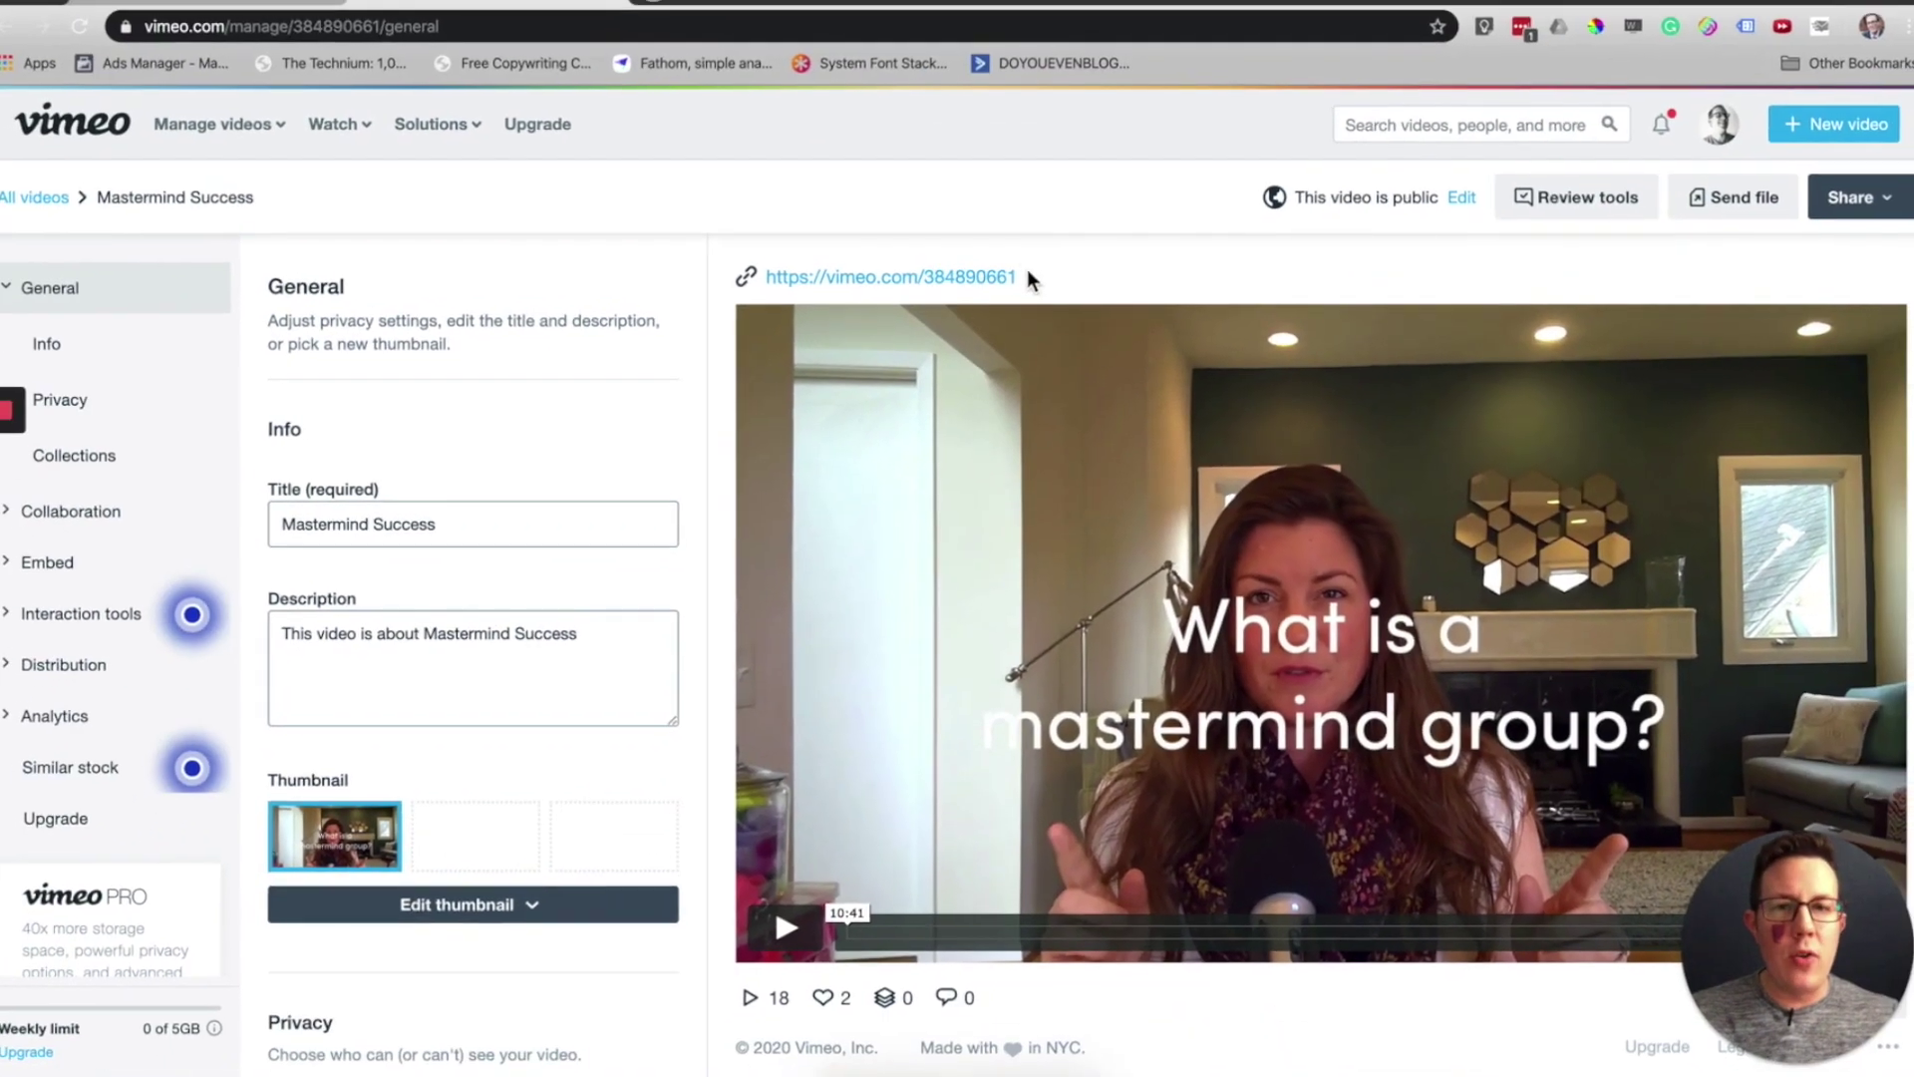
{"action": "left_click", "coordinate": [980, 242]}
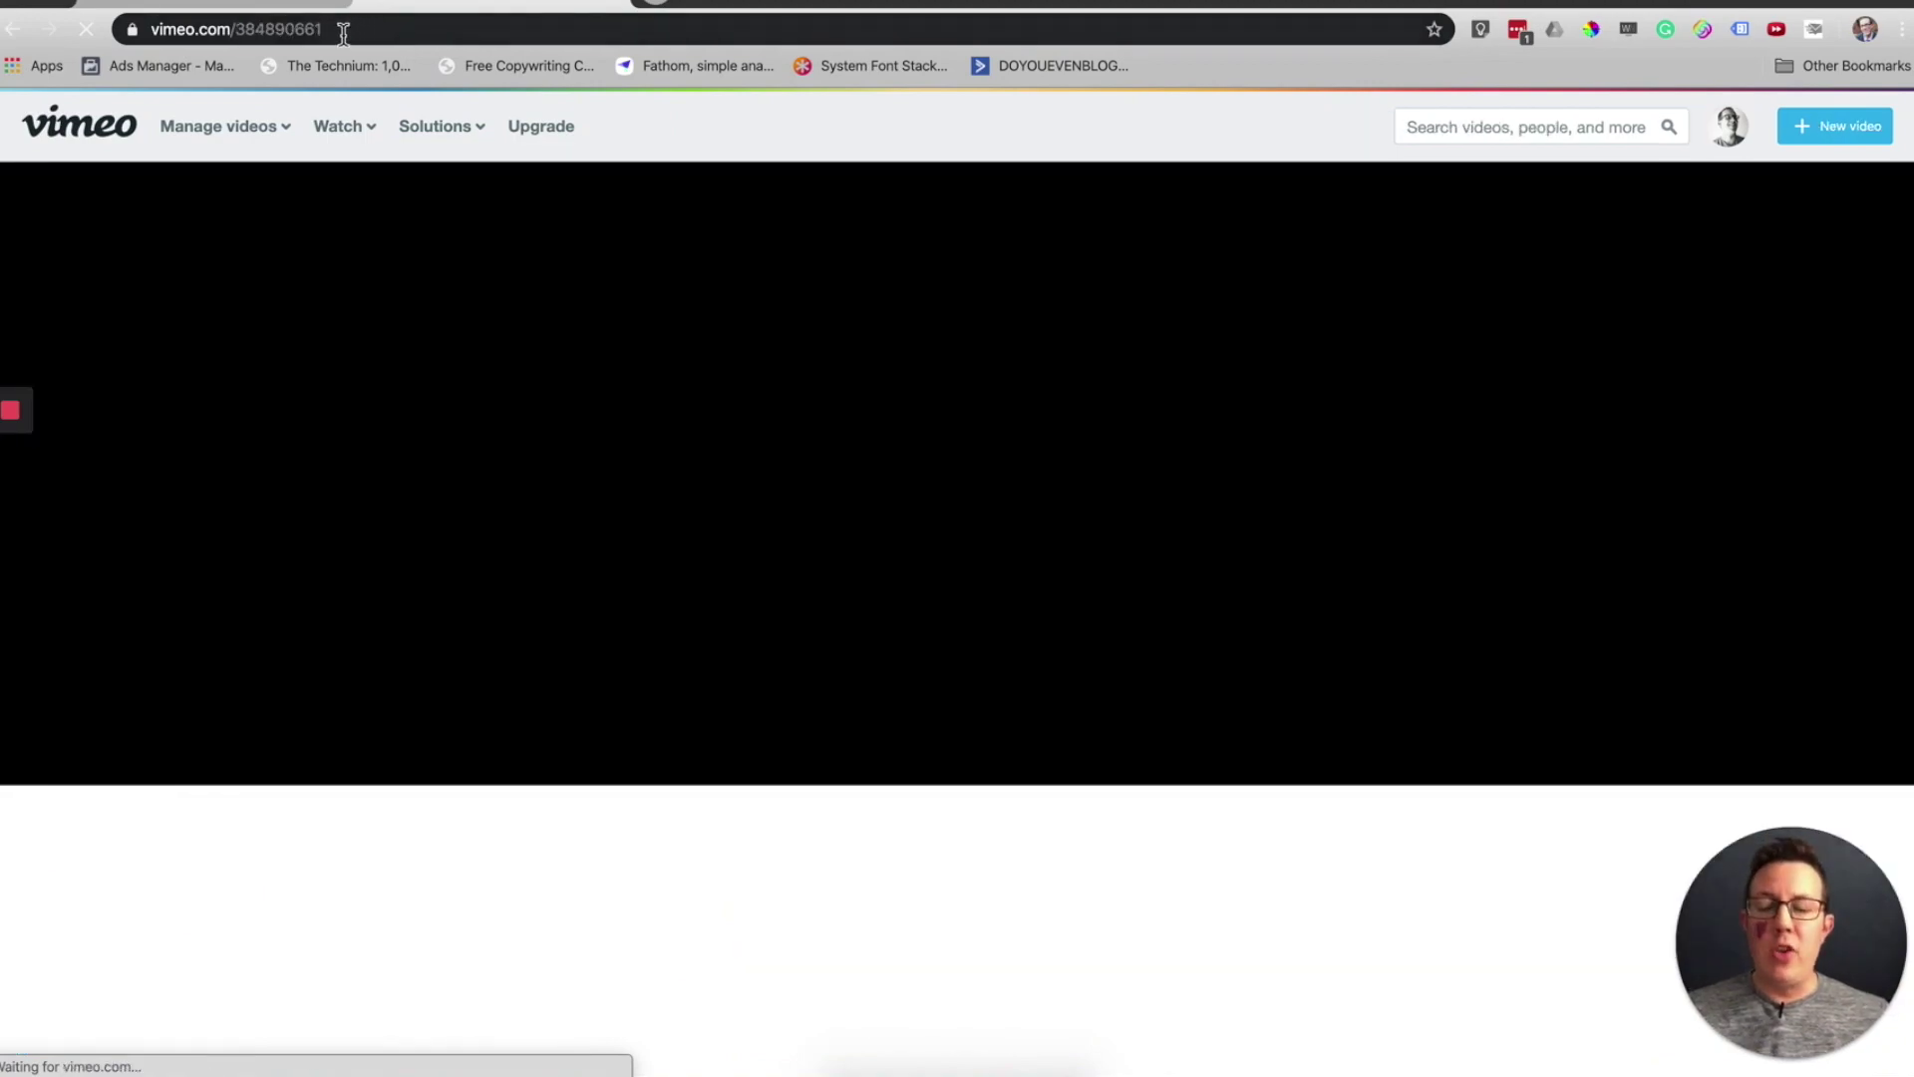
{"action": "left_click", "coordinate": [343, 34]}
{"action": "key", "text": "super+c"}
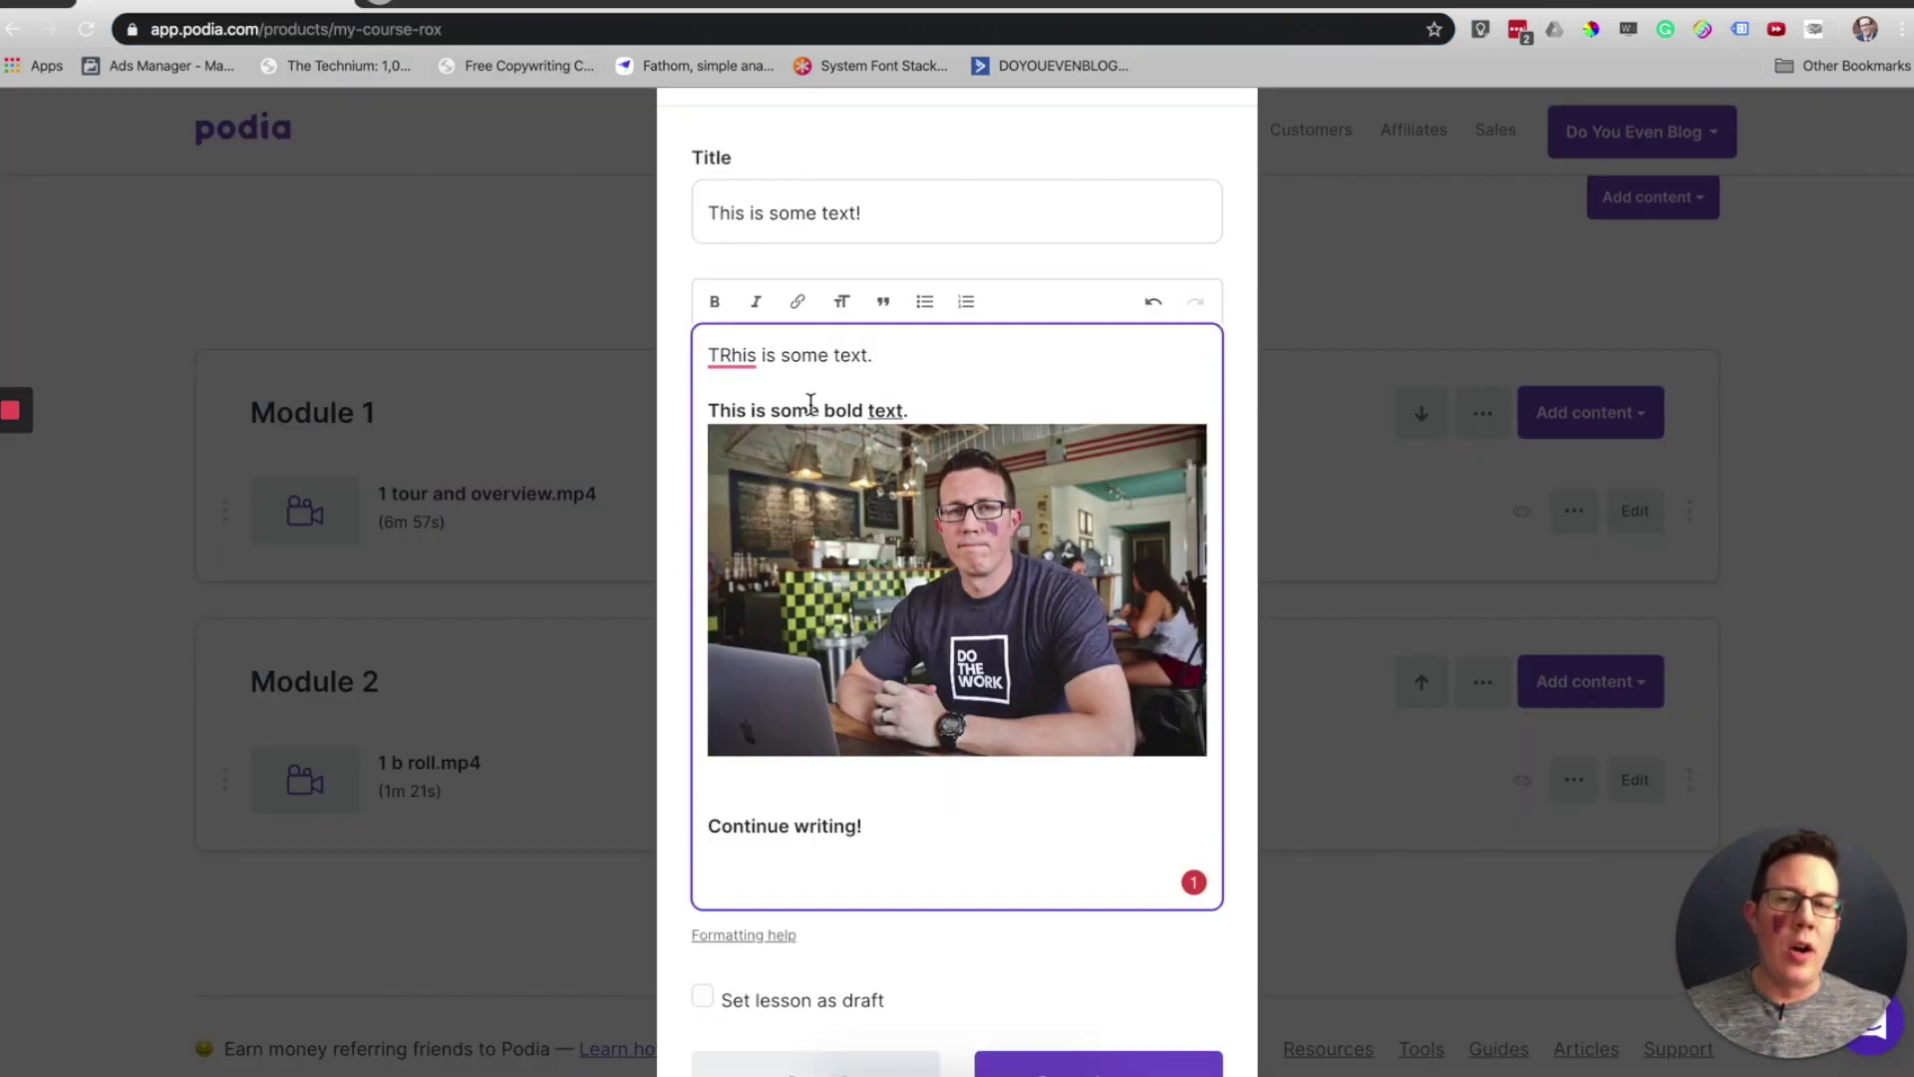
{"action": "scroll", "coordinate": [793, 672], "scroll_direction": "down", "scroll_amount": 1}
{"action": "key", "text": "super+v"}
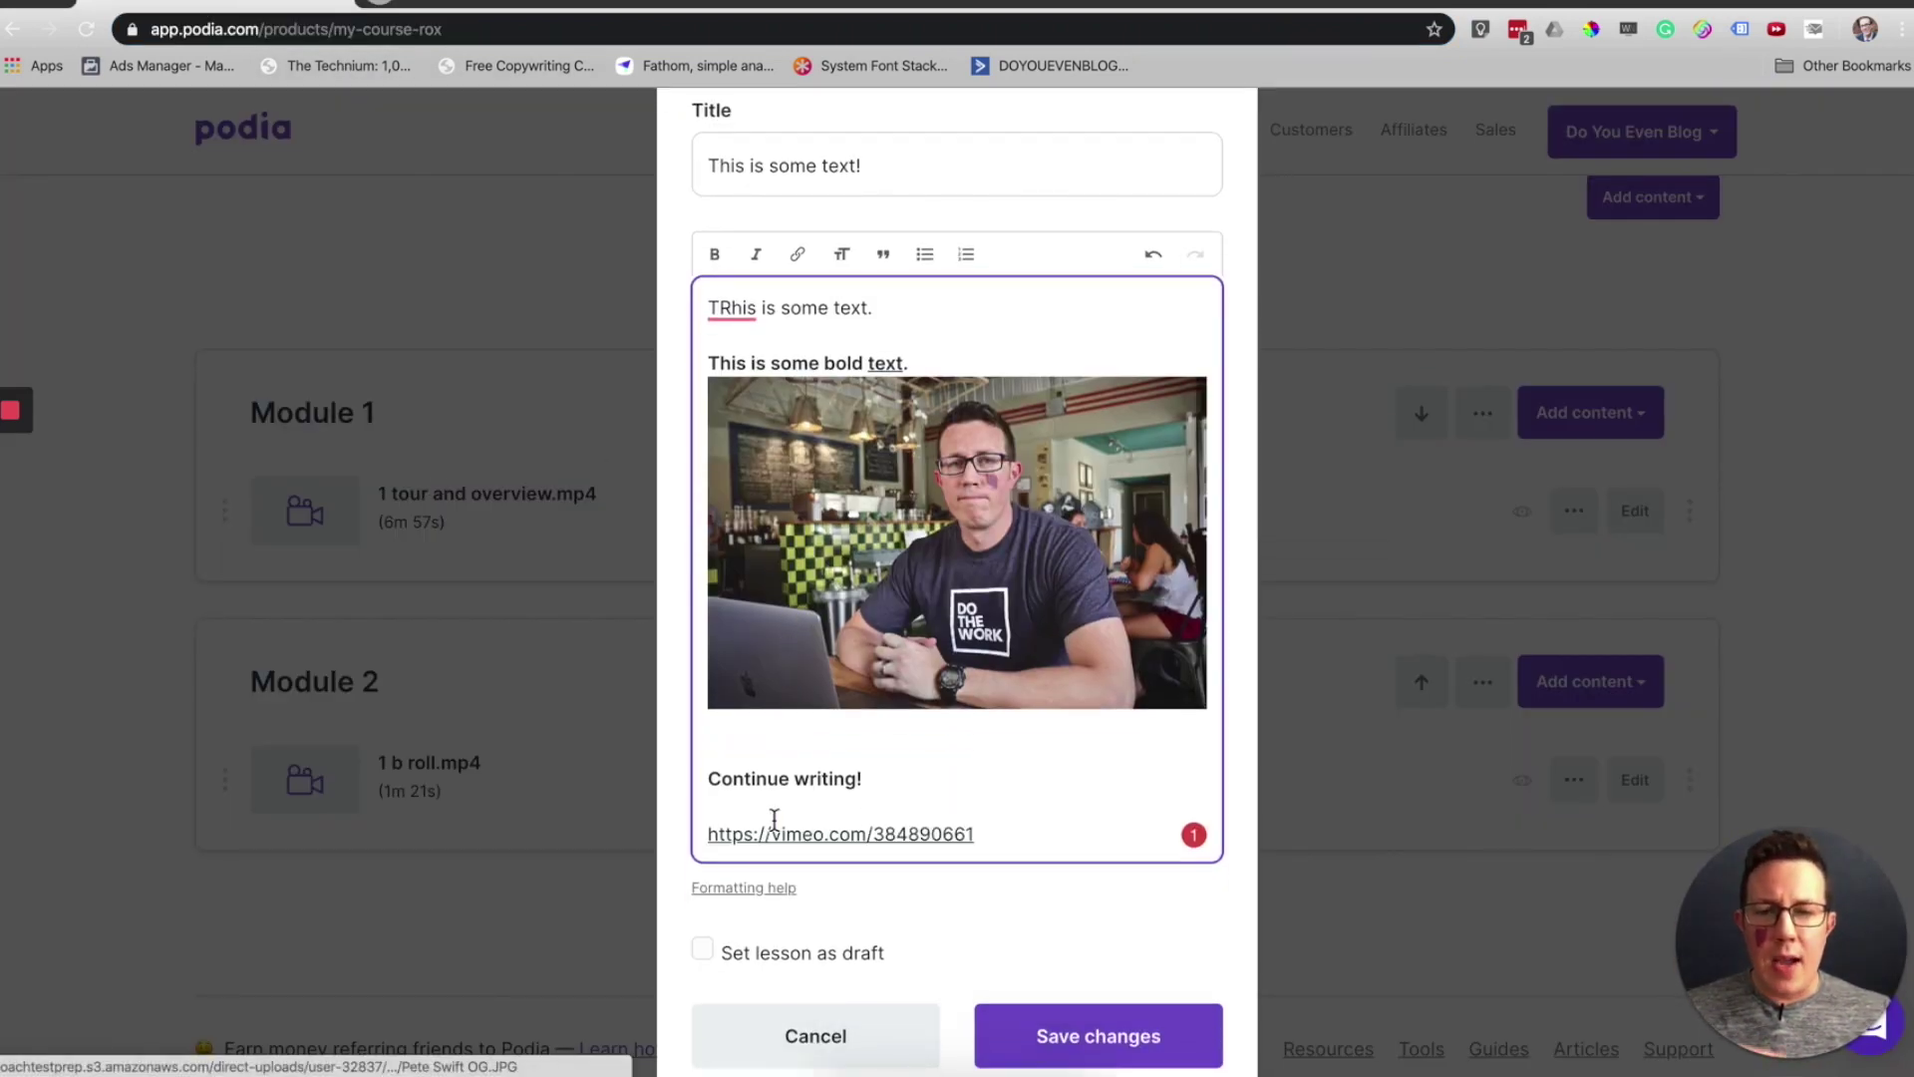
{"action": "scroll", "coordinate": [828, 819], "scroll_direction": "down", "scroll_amount": 1}
{"action": "key", "text": "Return"}
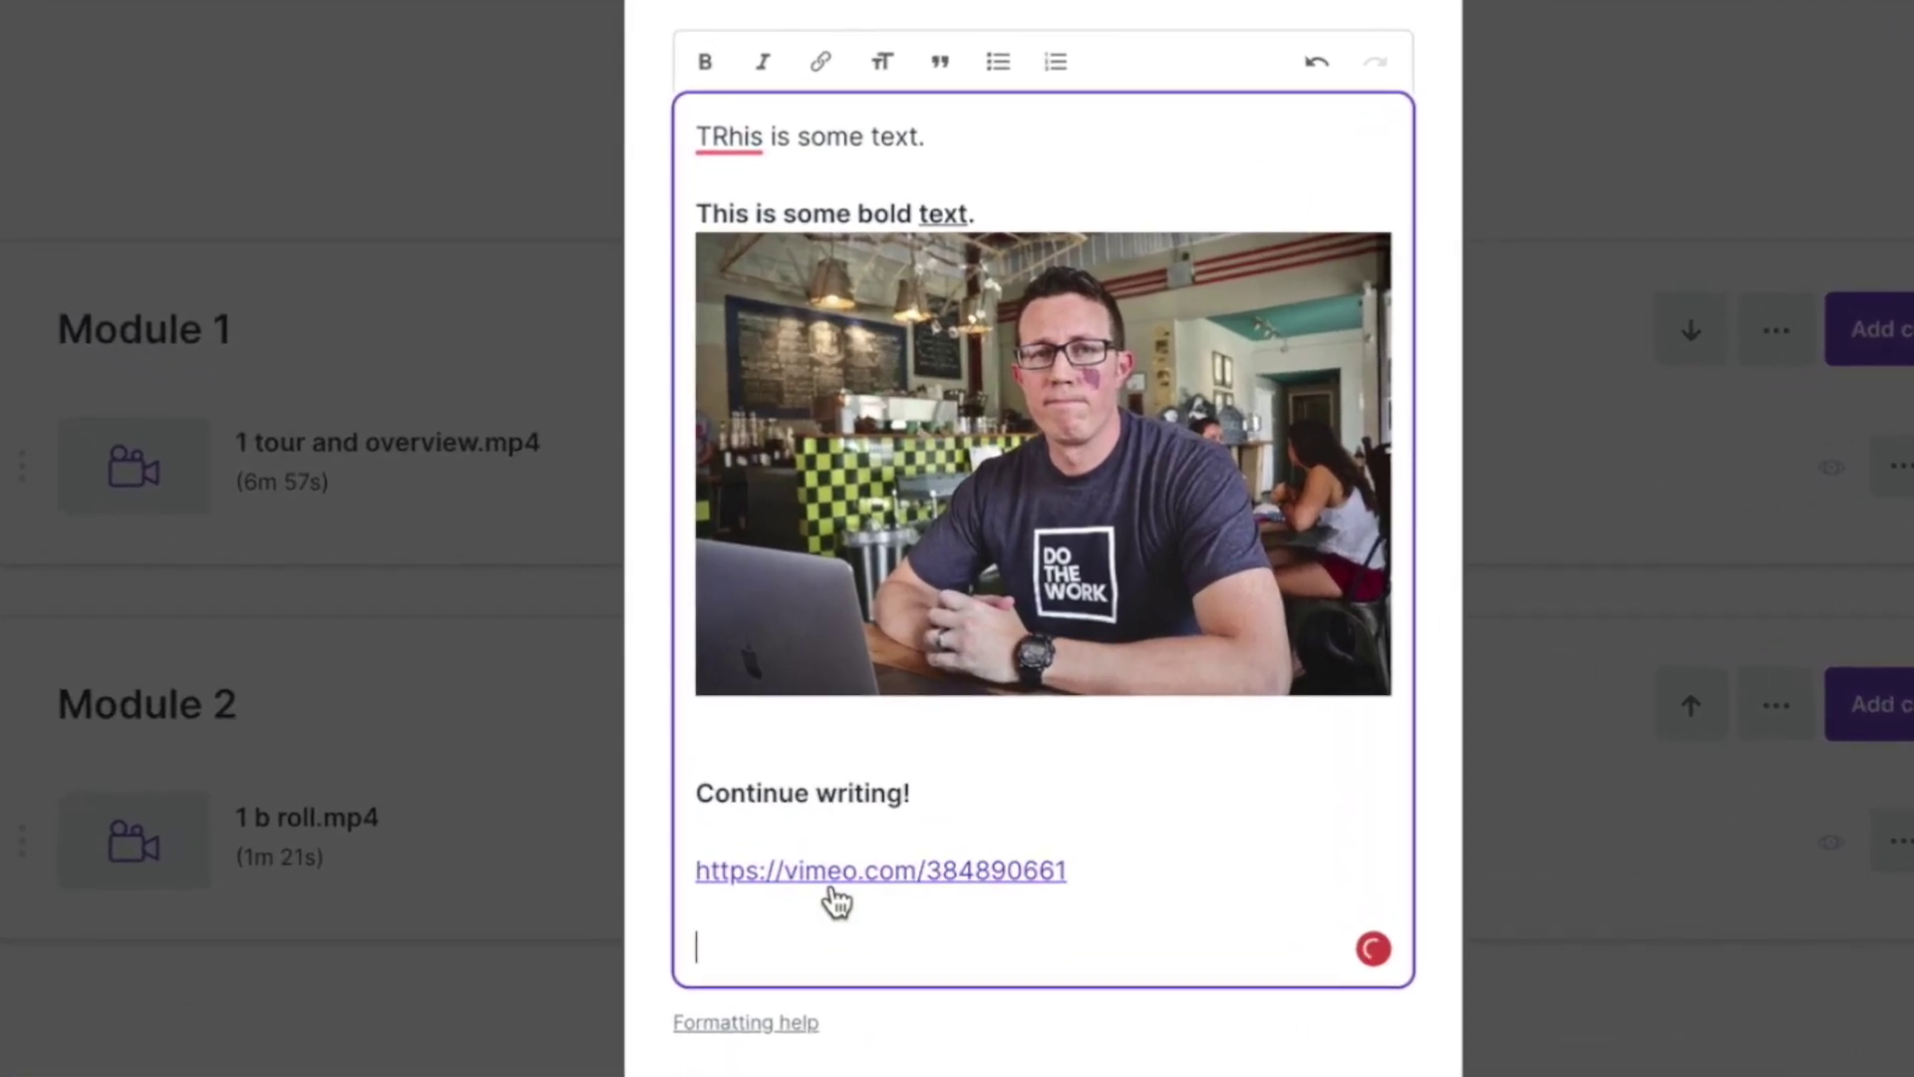
Step: Remove the hyperlink from the pasted Vimeo address so it is plain text
{"action": "left_click", "coordinate": [1012, 877]}
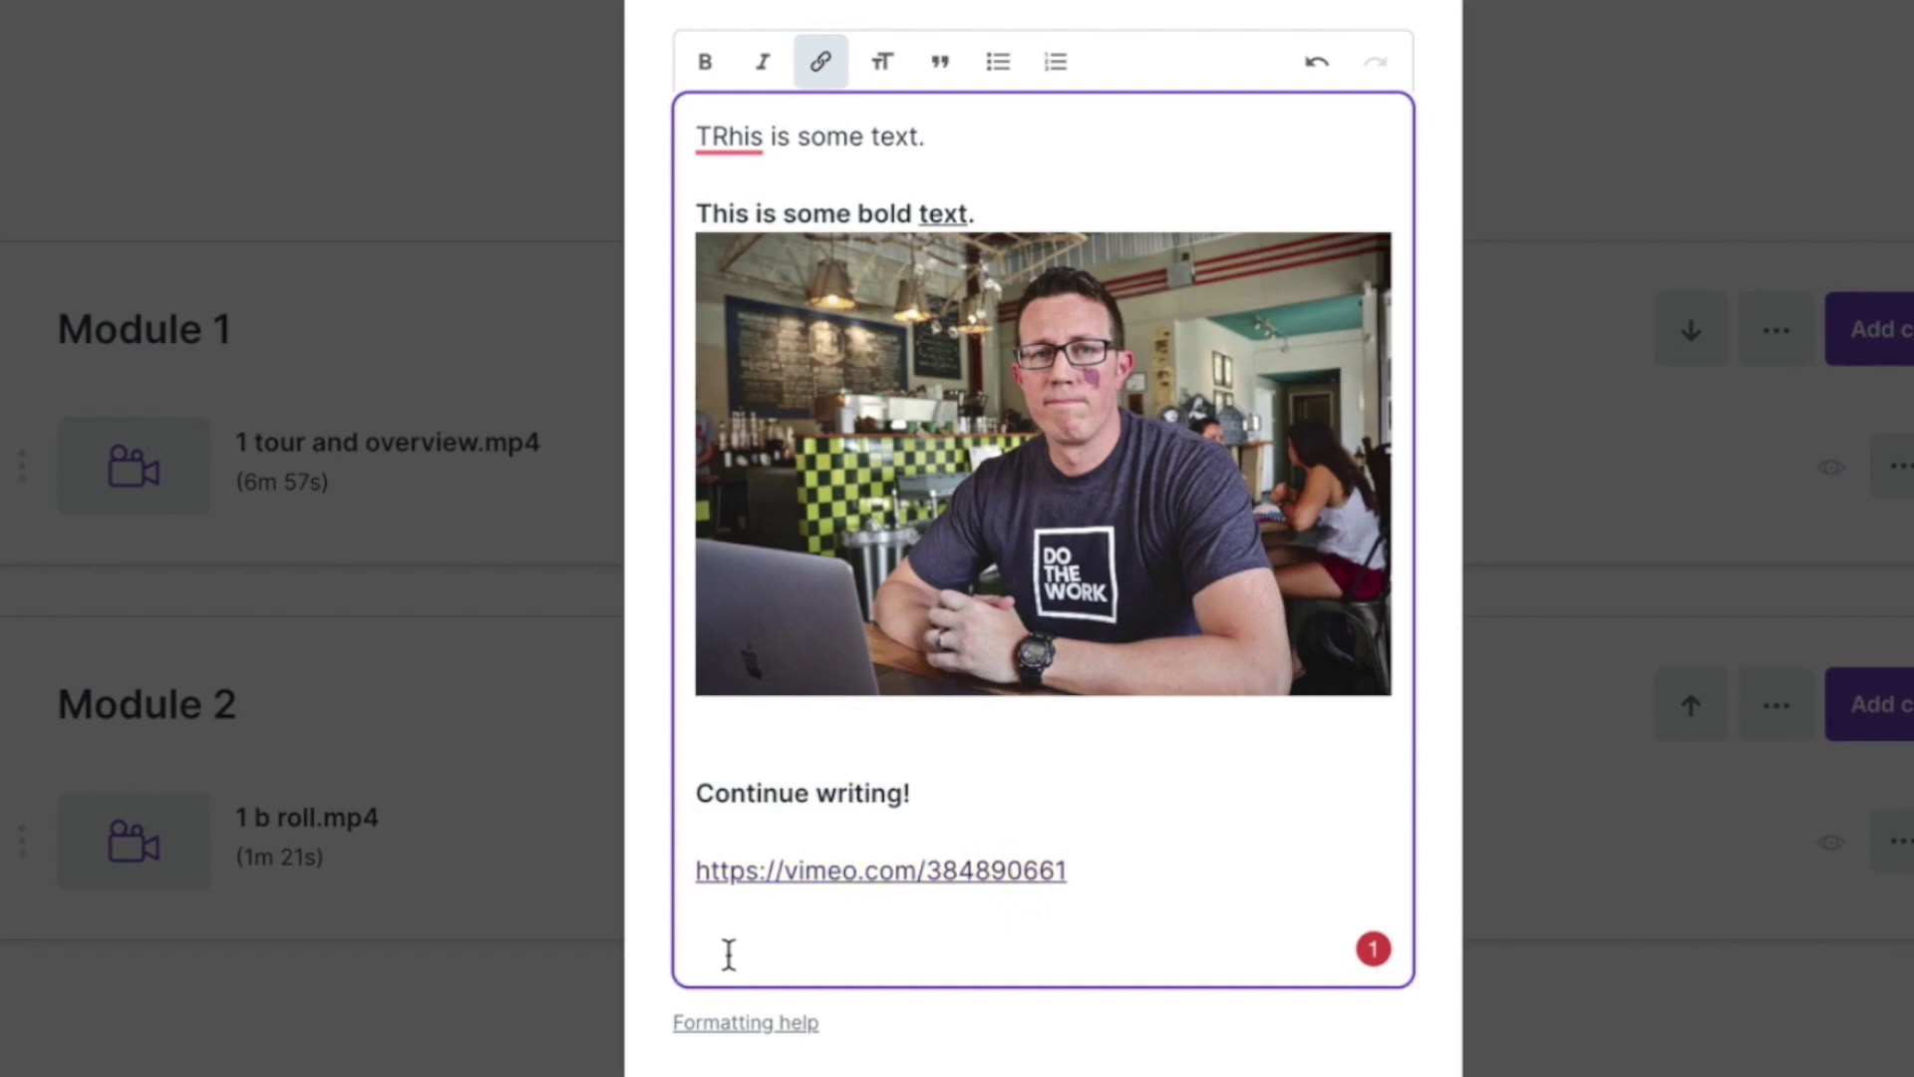
{"action": "left_click", "coordinate": [883, 873]}
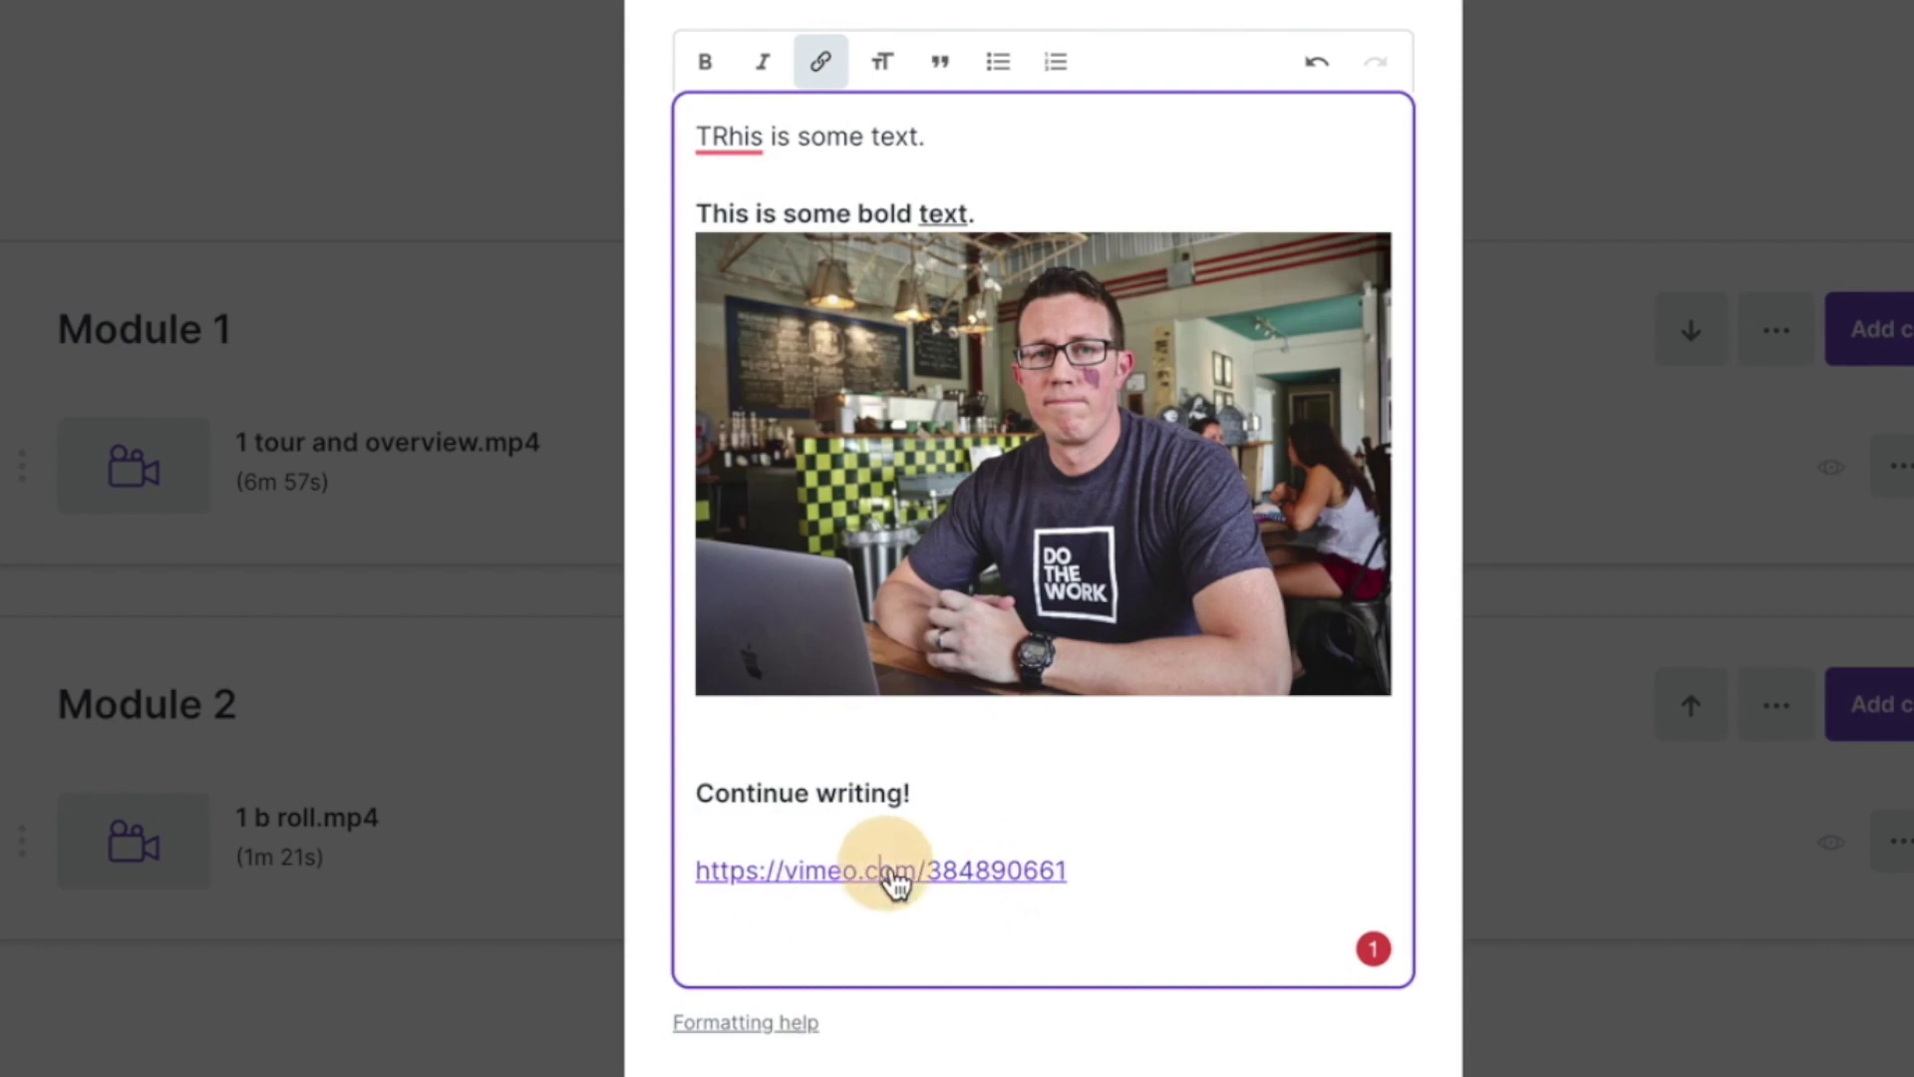
{"action": "left_click", "coordinate": [823, 62]}
{"action": "left_click", "coordinate": [1331, 134]}
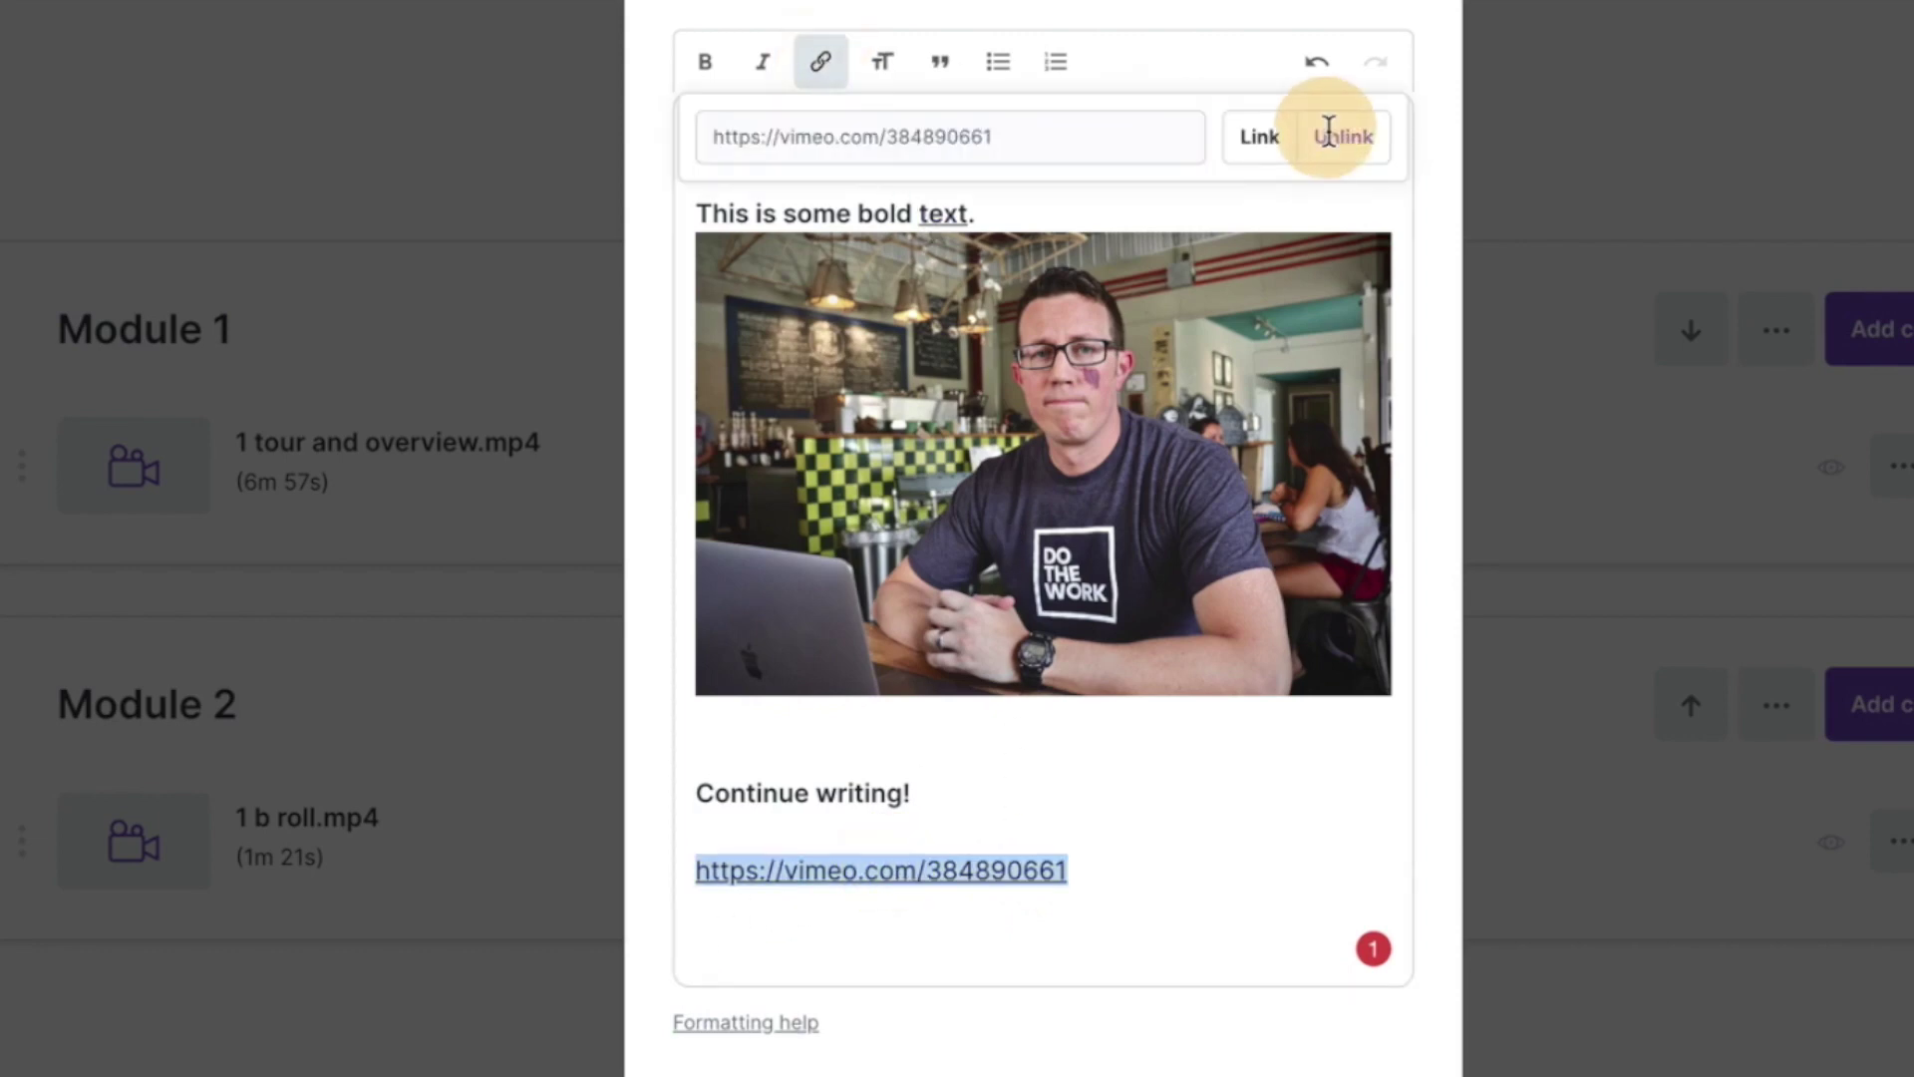
{"action": "left_click", "coordinate": [1166, 845]}
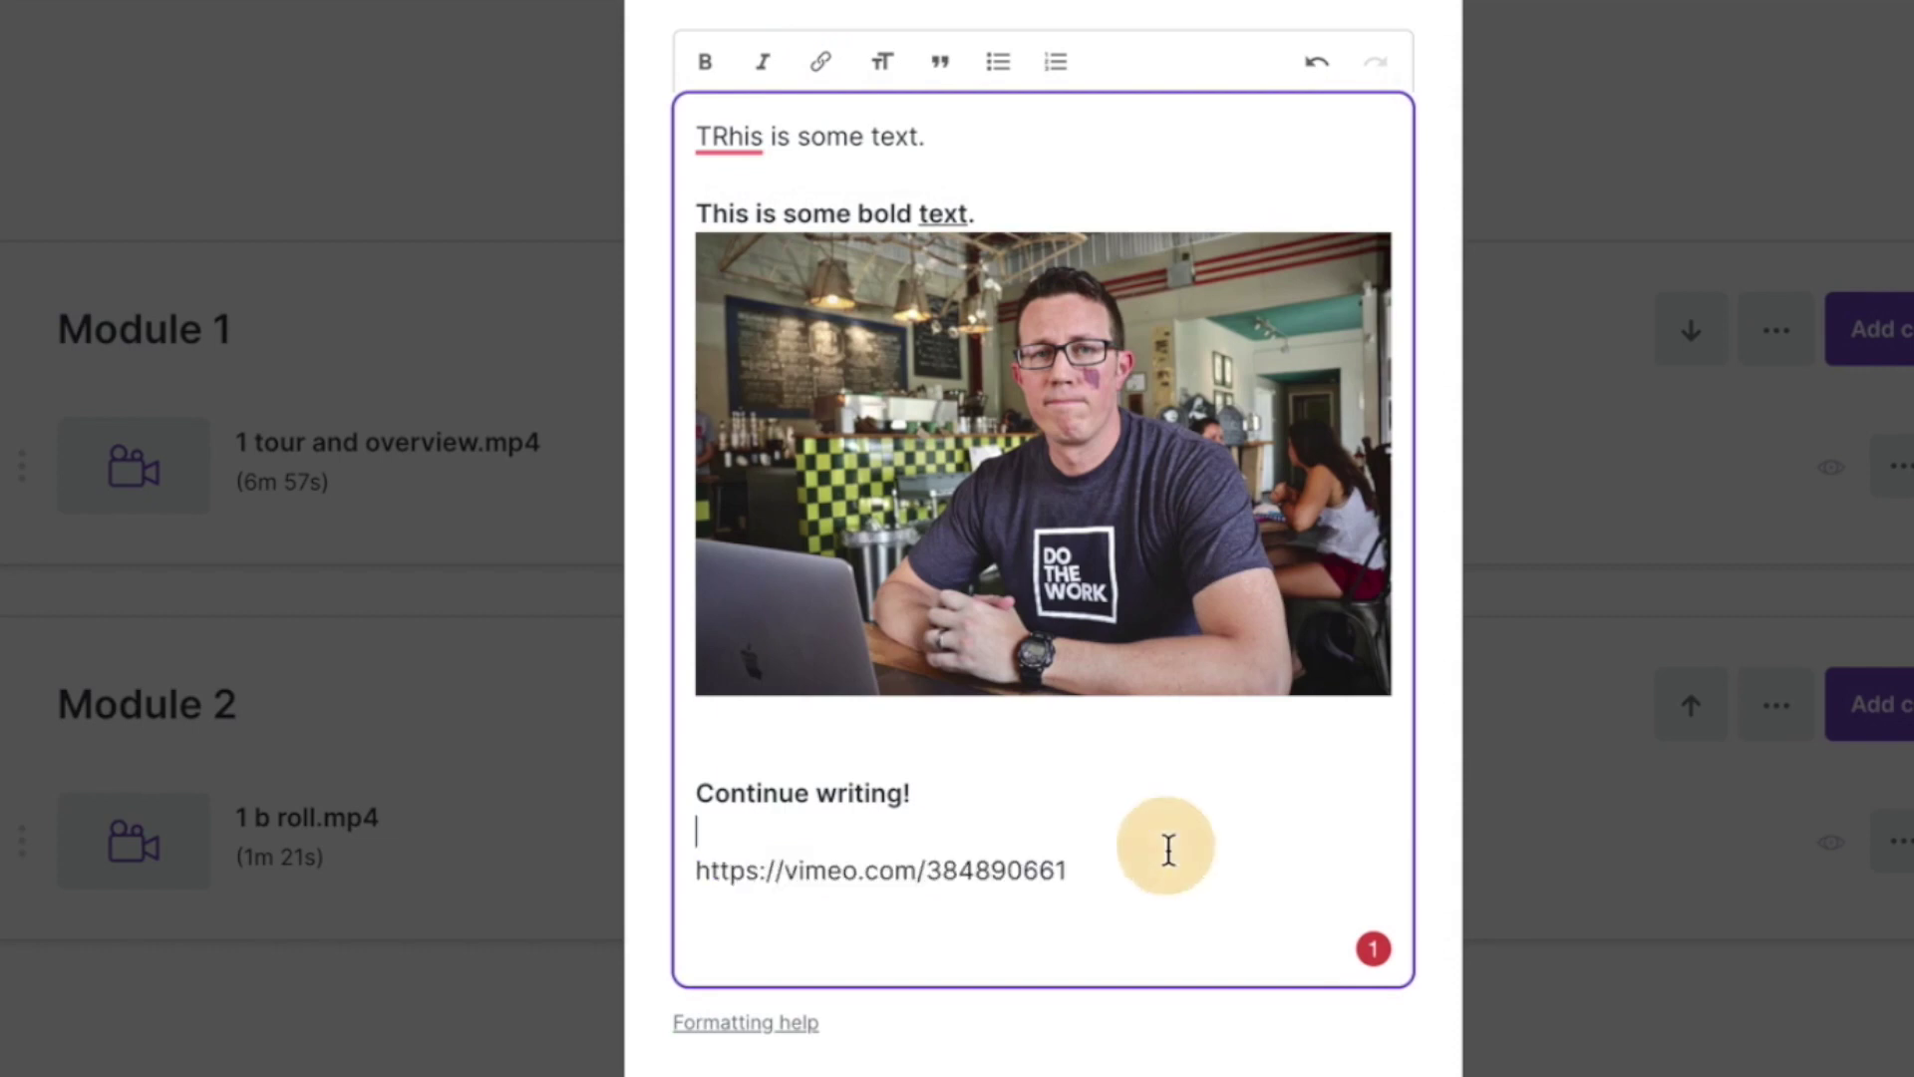
Step: Add the line "Embed." below the Vimeo address and save the text lesson as a draft
{"action": "left_click", "coordinate": [781, 941]}
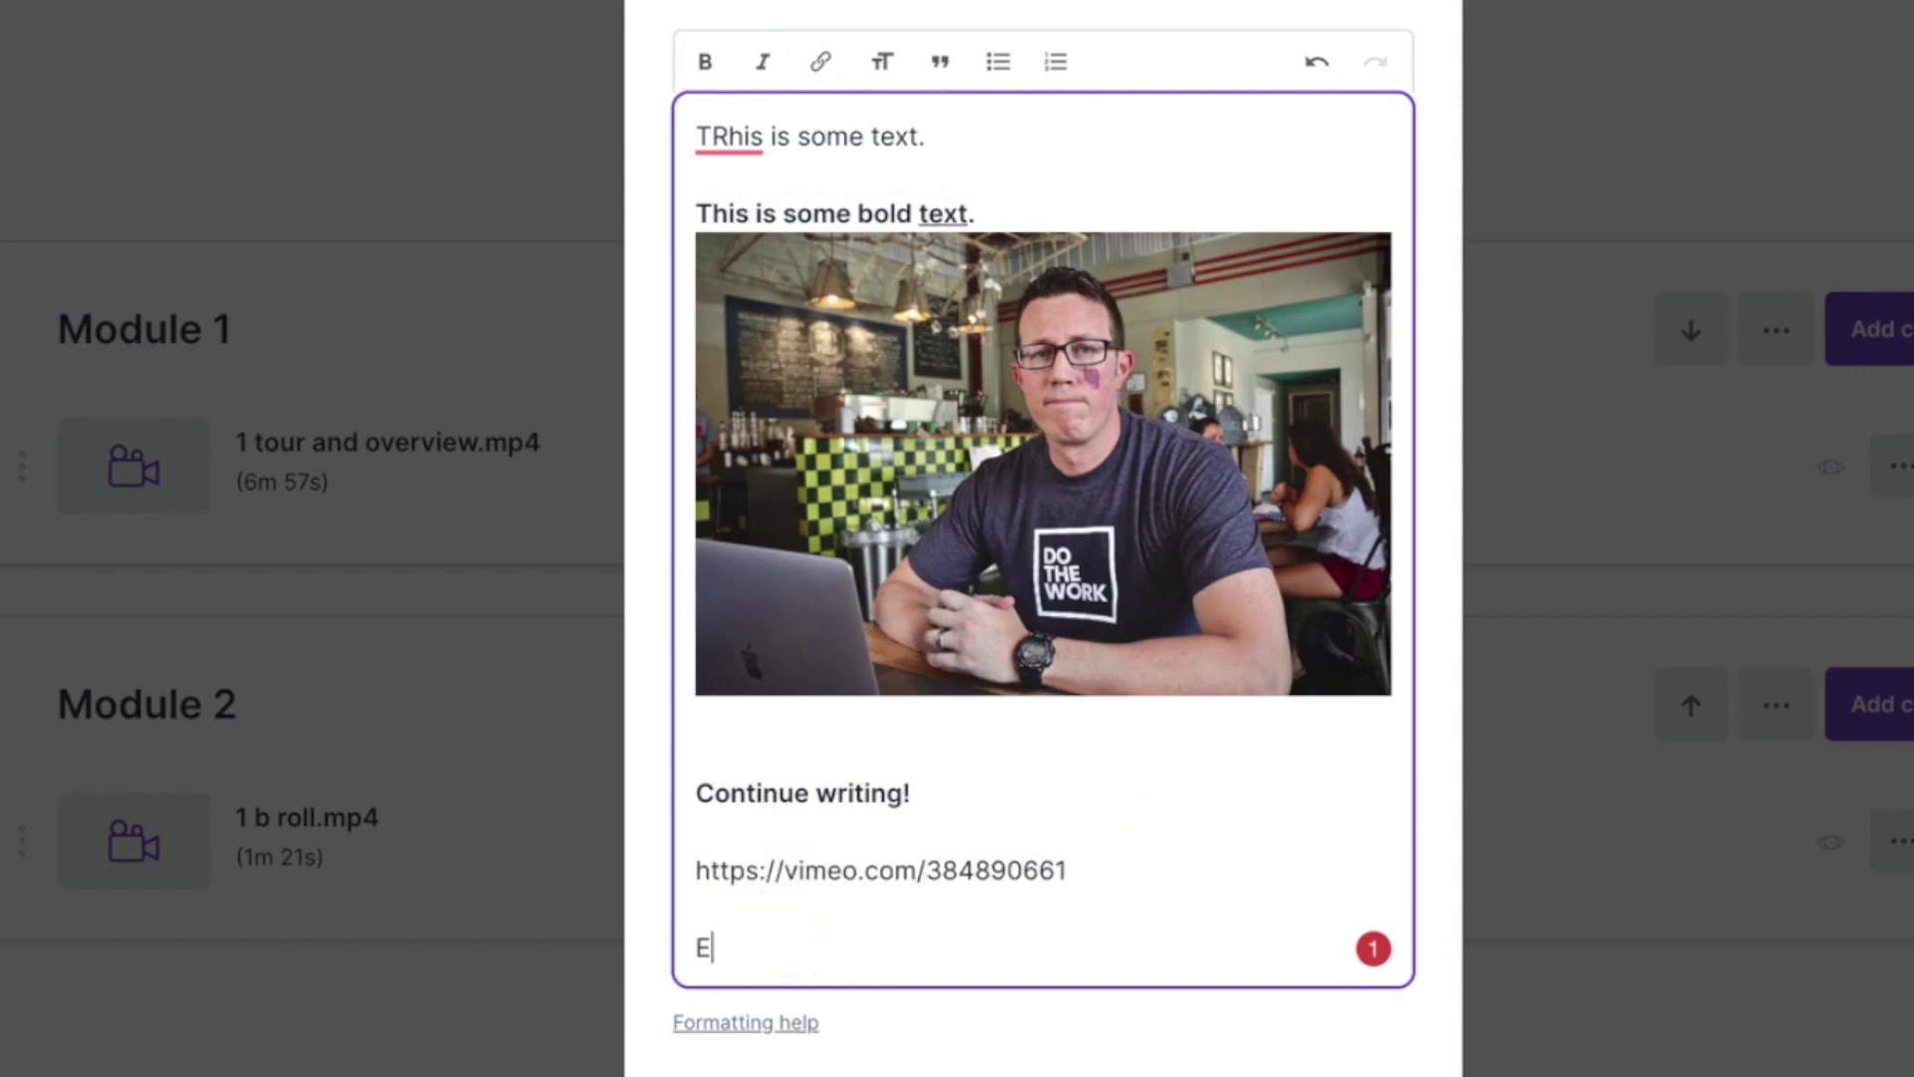
{"action": "scroll", "coordinate": [927, 897], "scroll_direction": "down", "scroll_amount": 2}
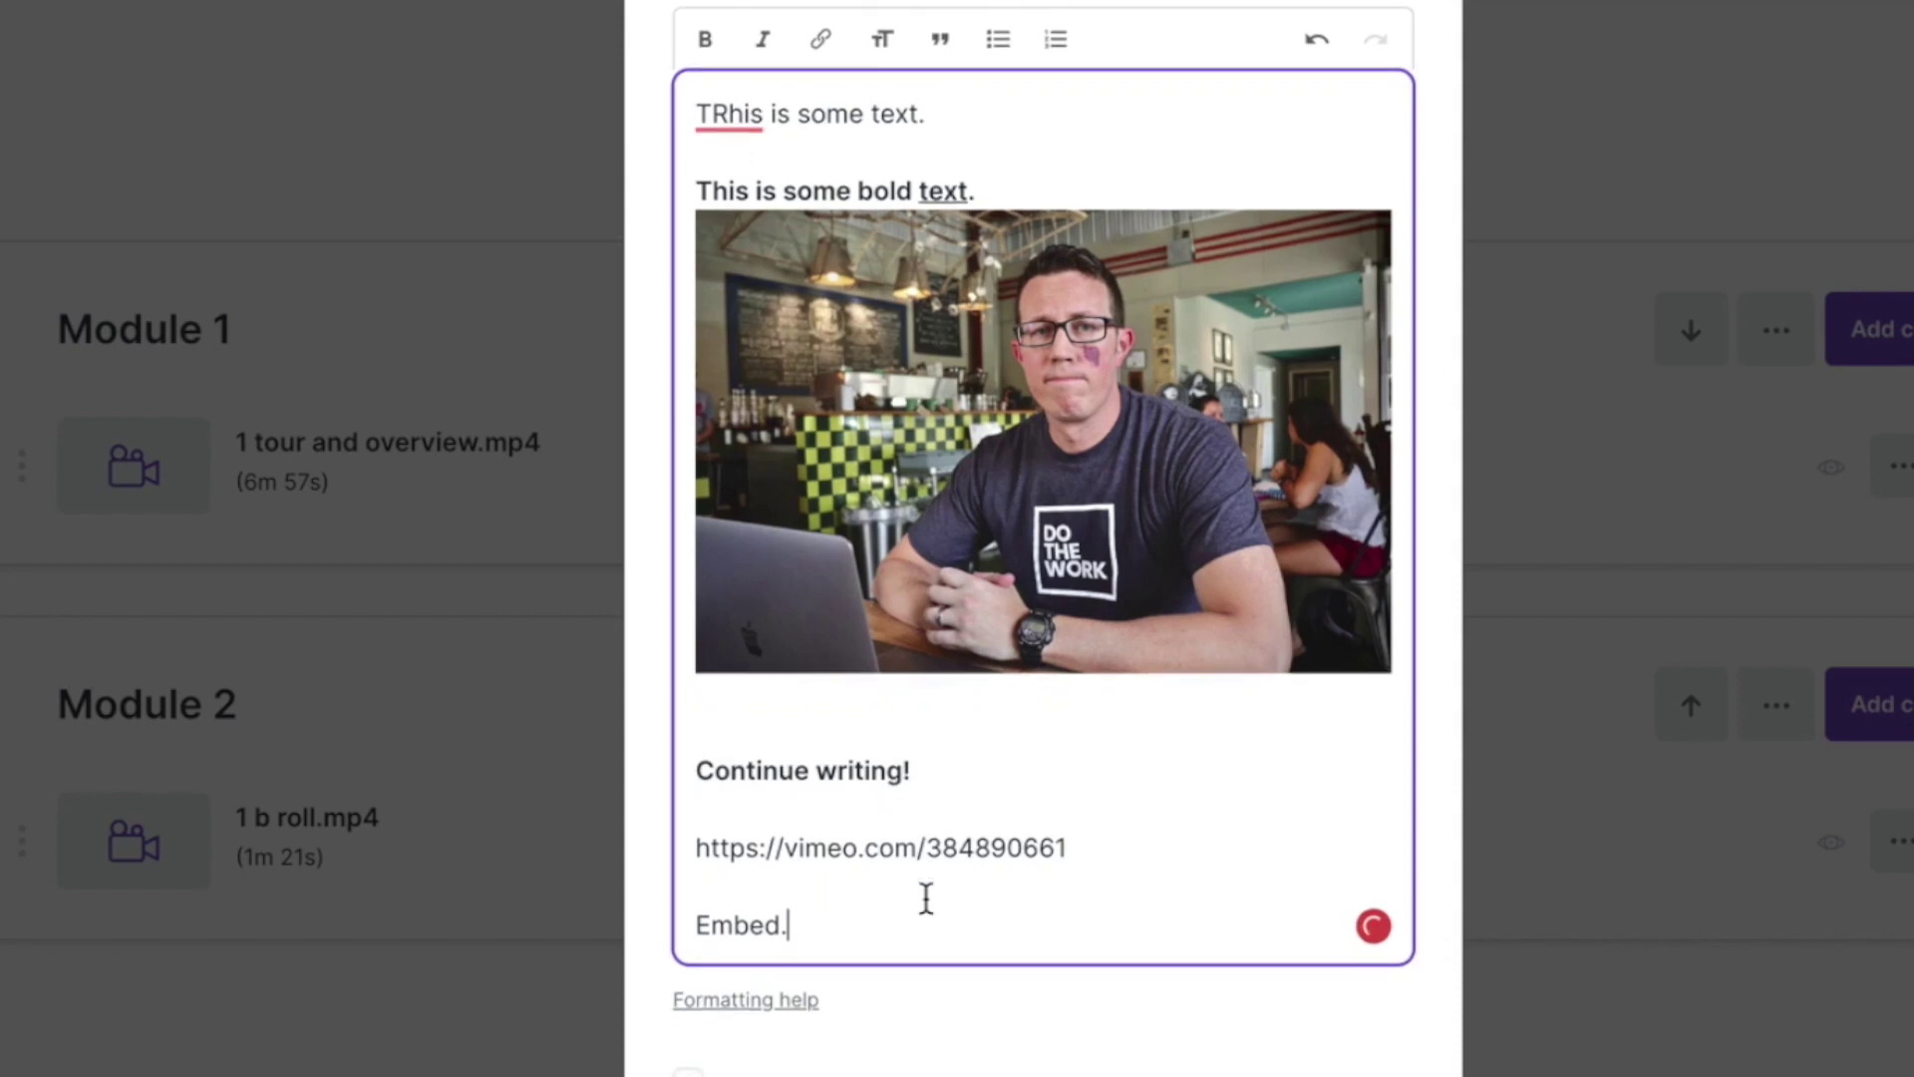
{"action": "left_click", "coordinate": [826, 1045]}
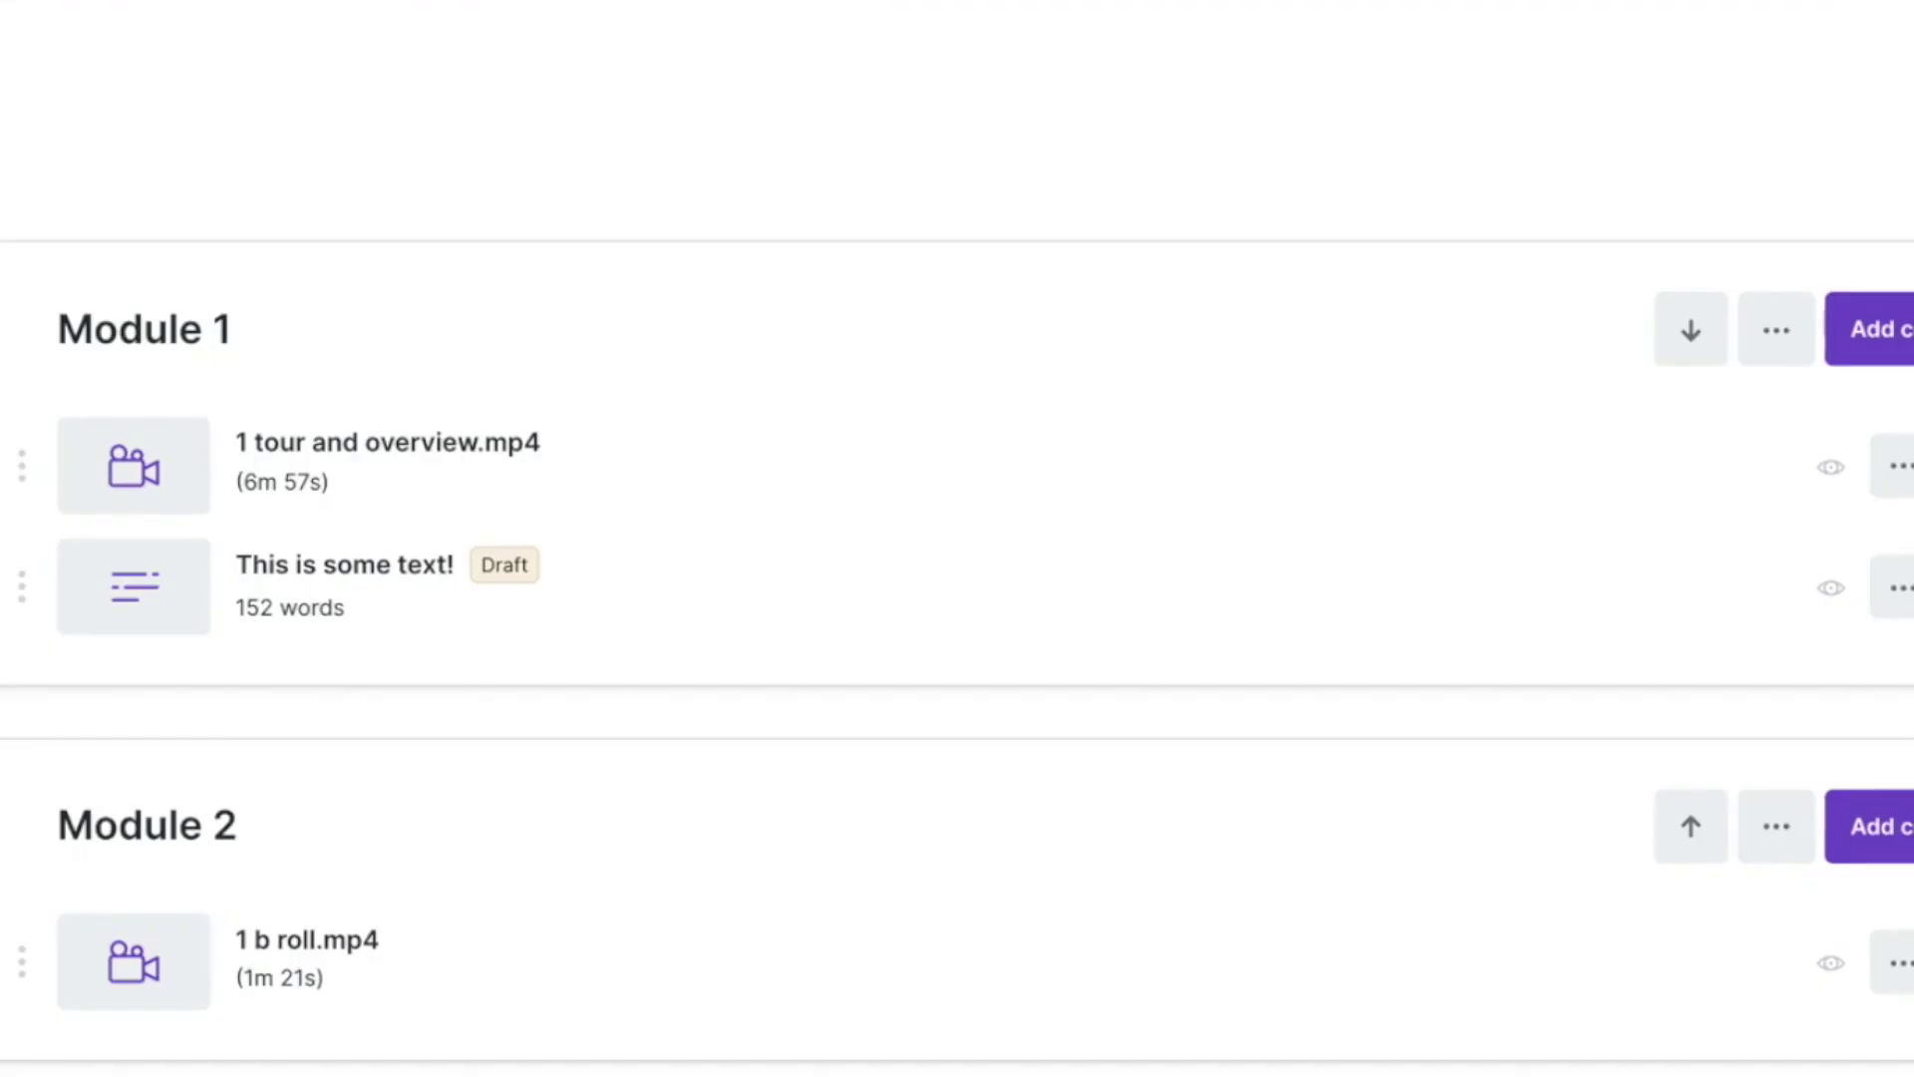
Step: Check the available publication status options for the course and leave the status unchanged
{"action": "scroll", "coordinate": [1077, 590], "scroll_direction": "up", "scroll_amount": 1}
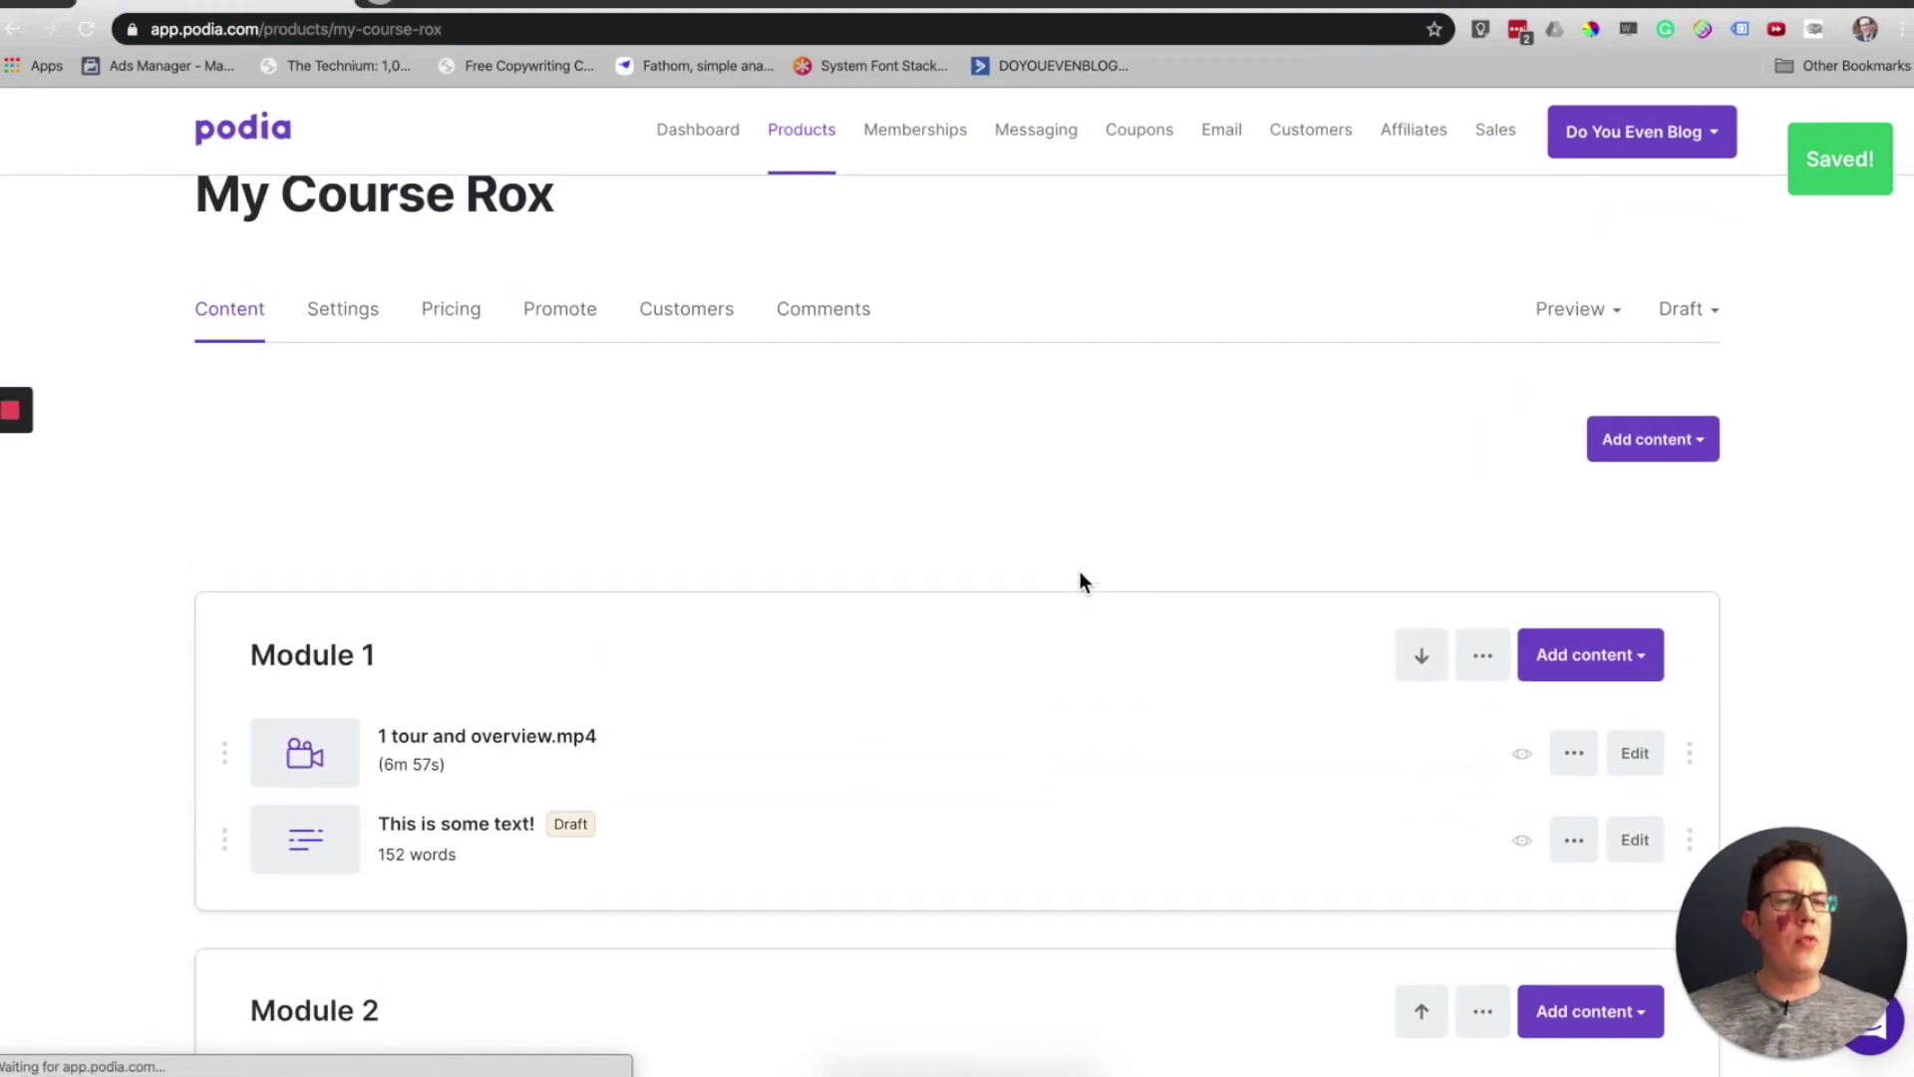
{"action": "left_click", "coordinate": [1709, 311]}
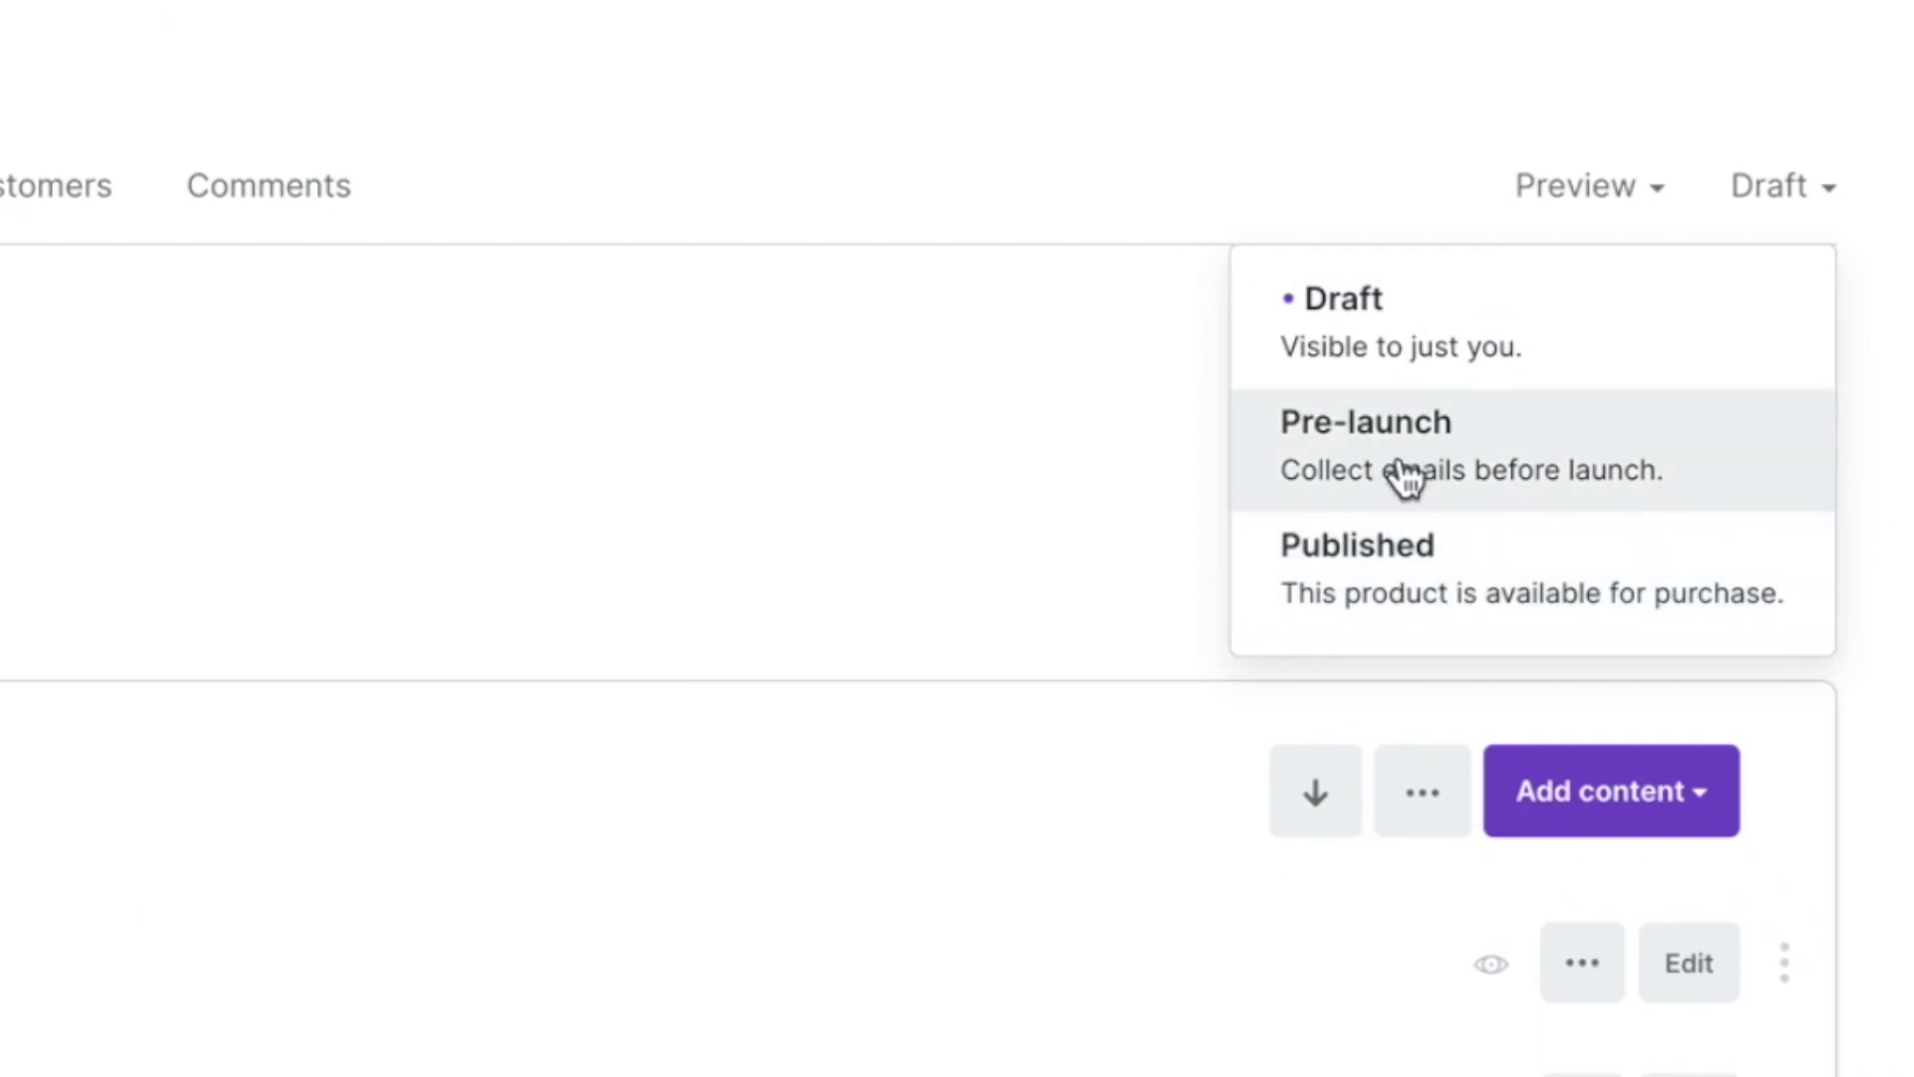
{"action": "left_click", "coordinate": [1003, 450]}
Step: Preview the course page and review the "This is some text!" lesson, including its link, photo and embedded video
{"action": "left_click", "coordinate": [1557, 202]}
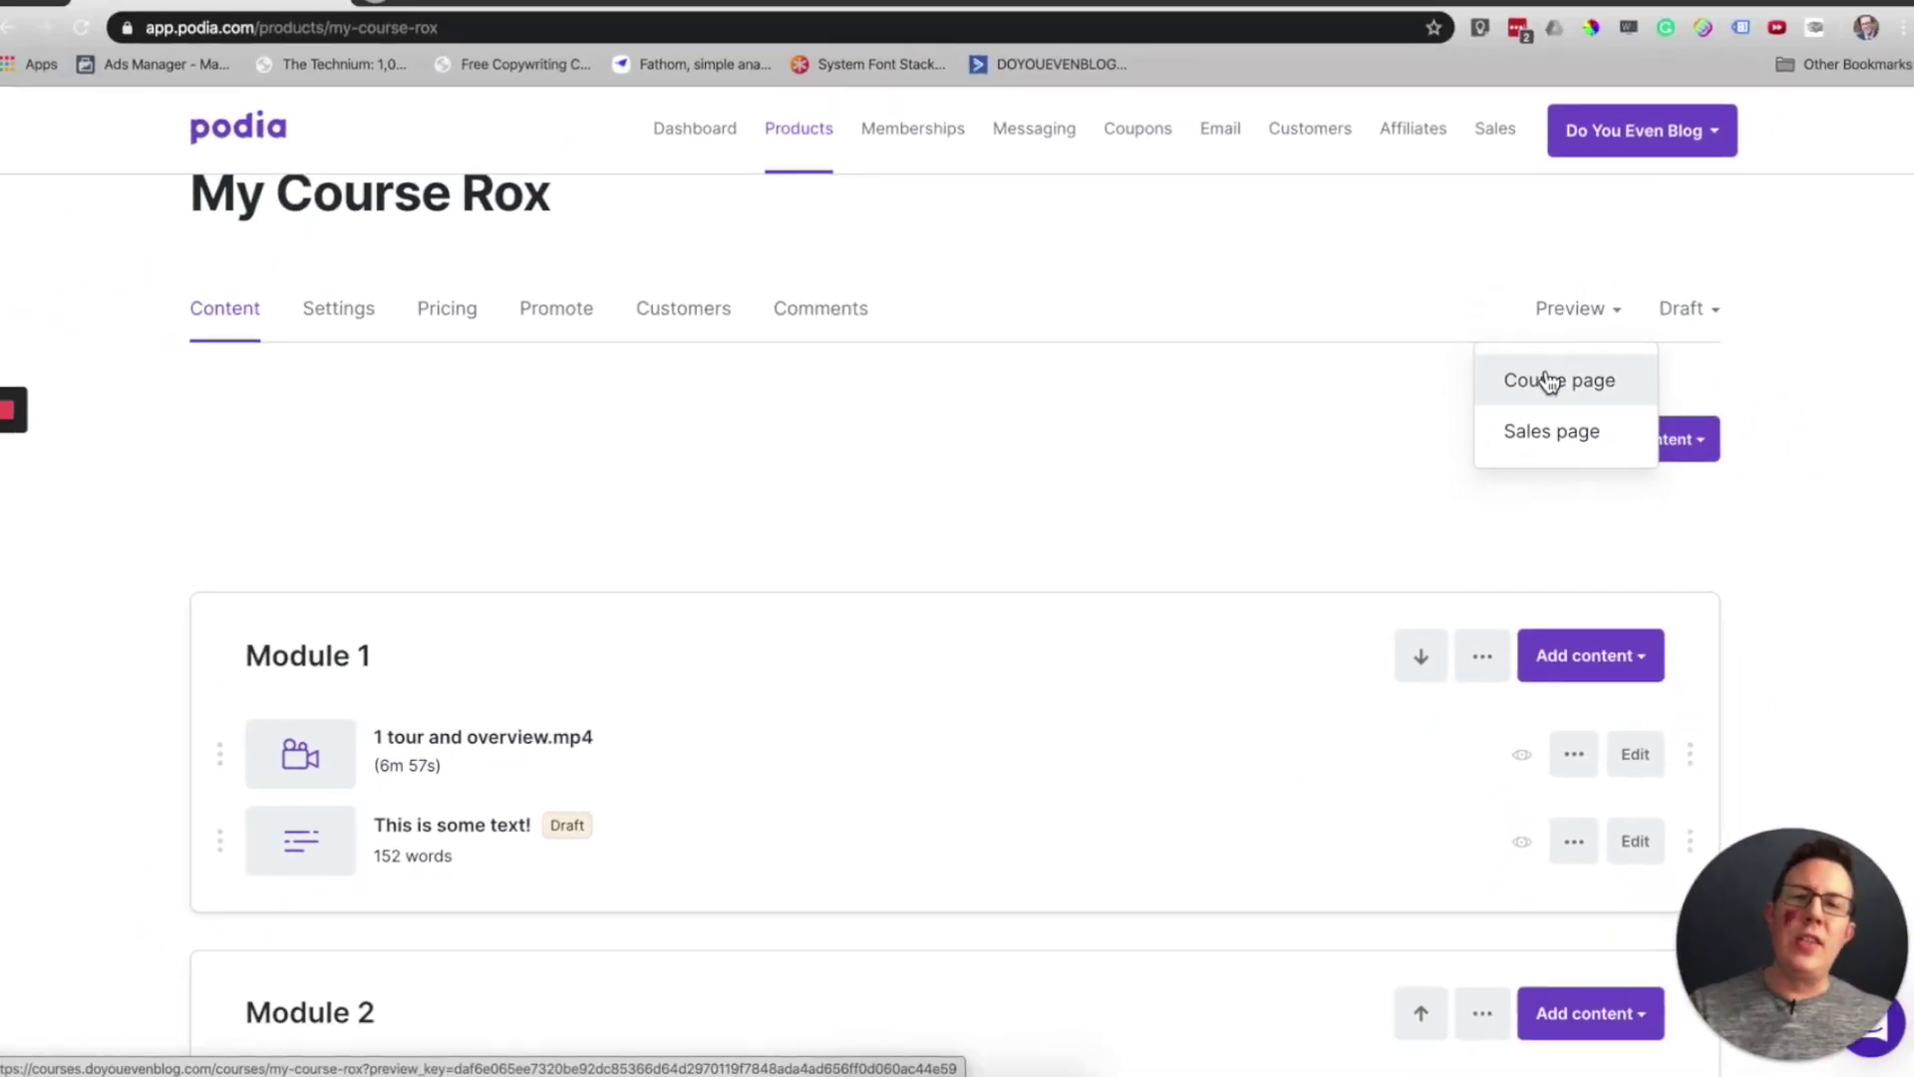
{"action": "left_click", "coordinate": [1546, 379]}
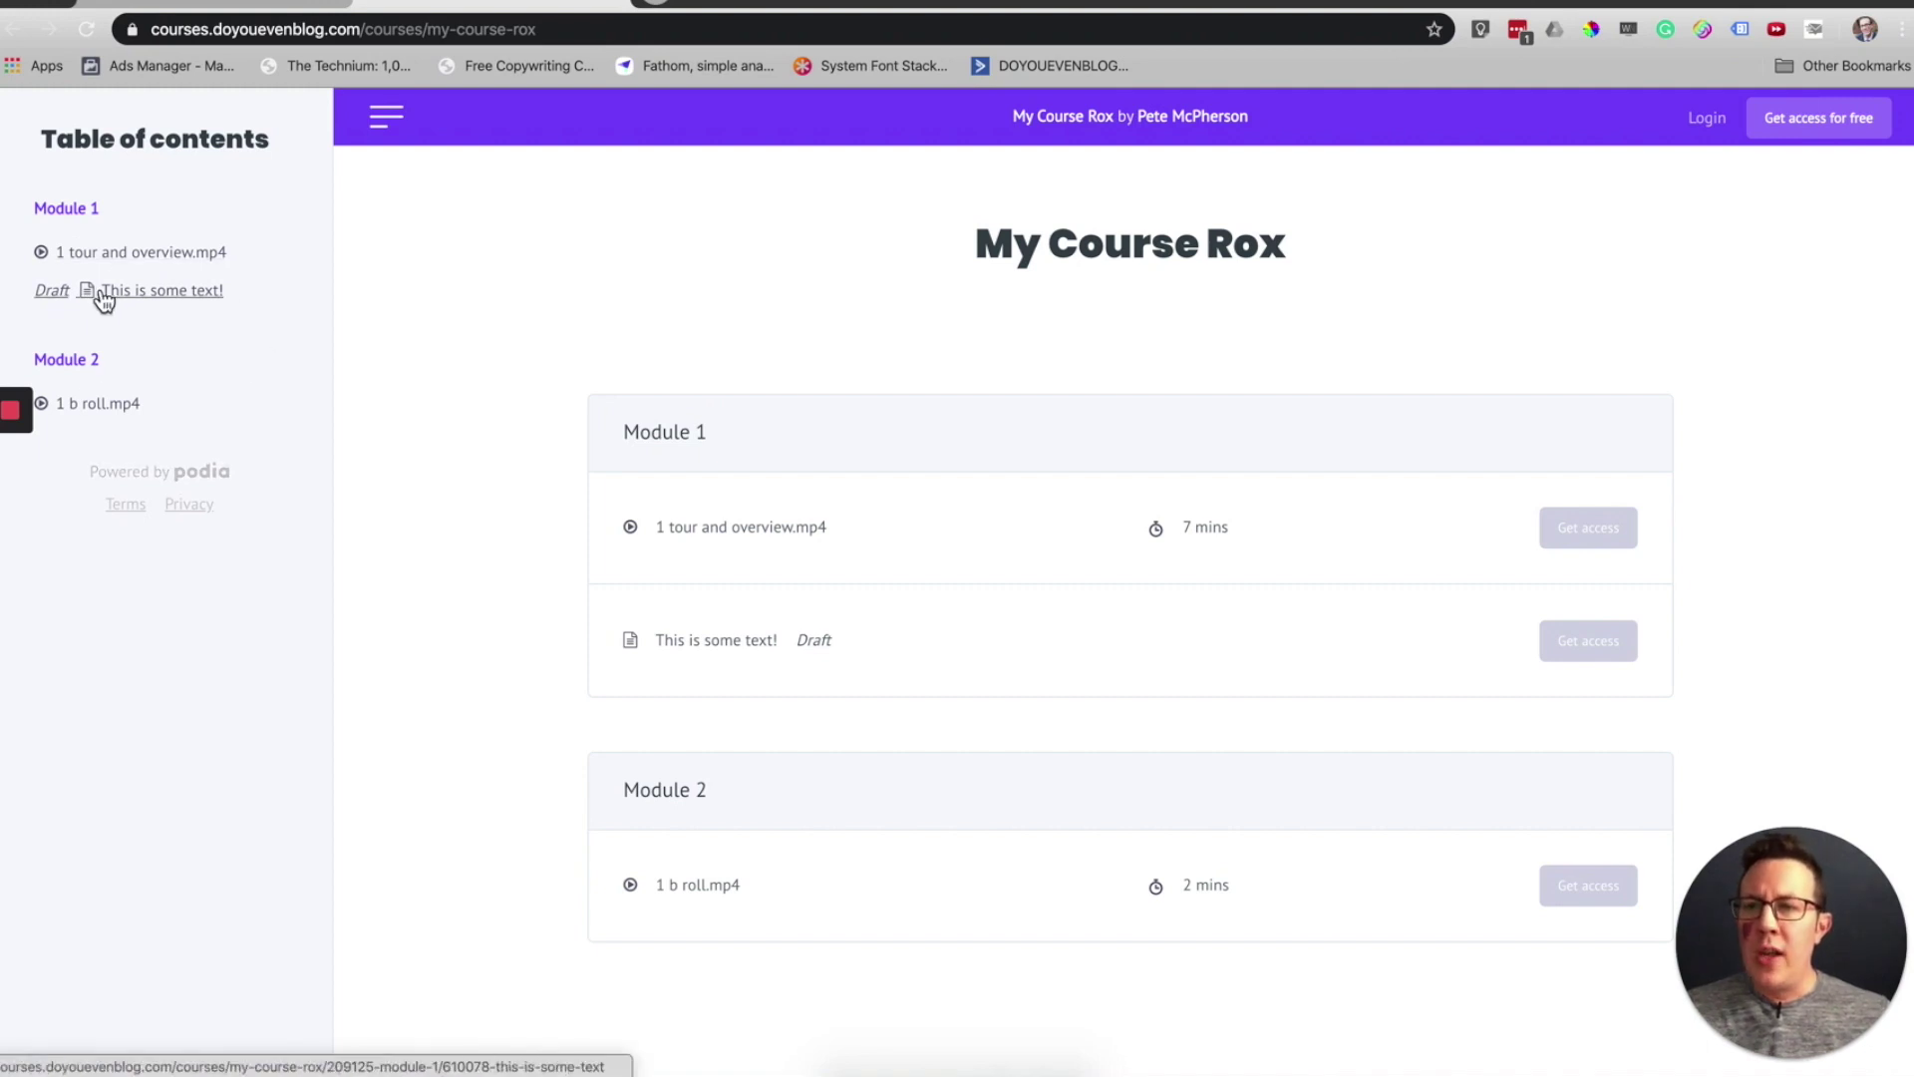
{"action": "left_click", "coordinate": [138, 299]}
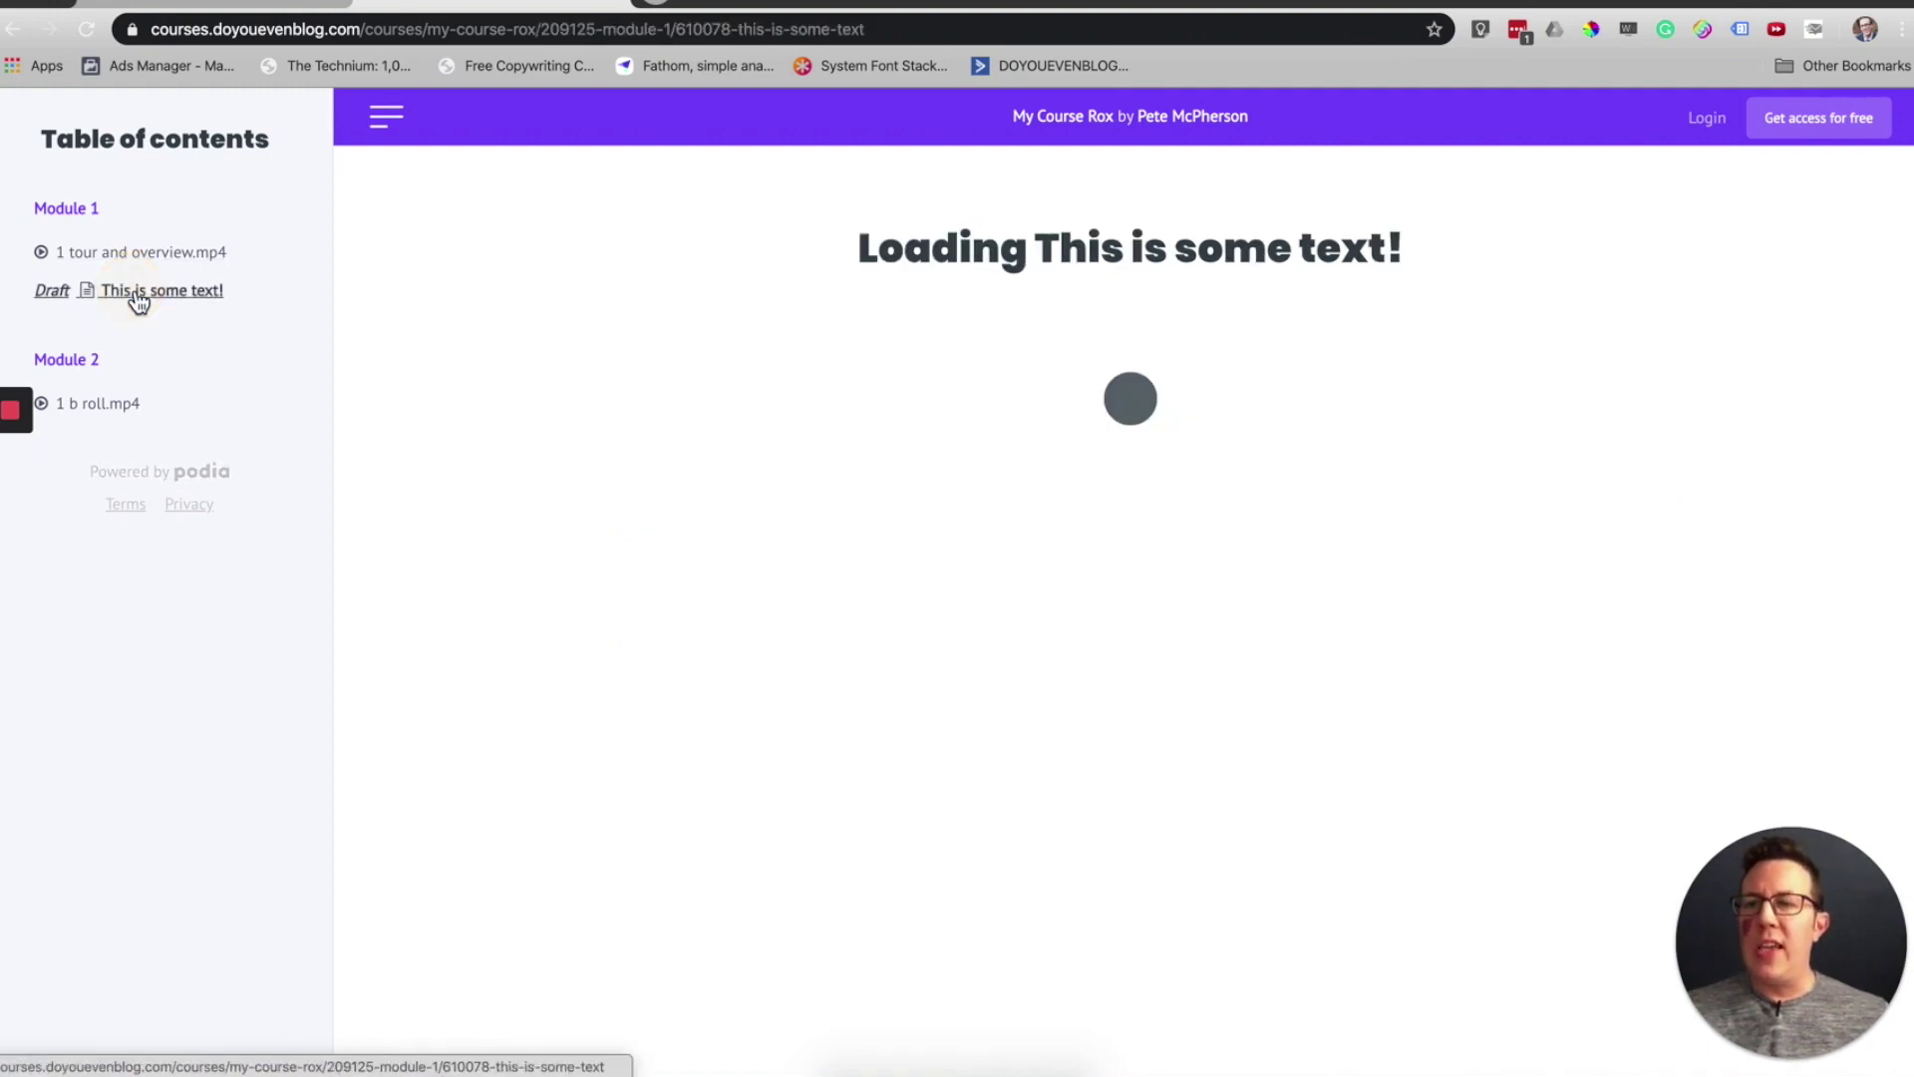
{"action": "scroll", "coordinate": [728, 384], "scroll_direction": "down", "scroll_amount": 2}
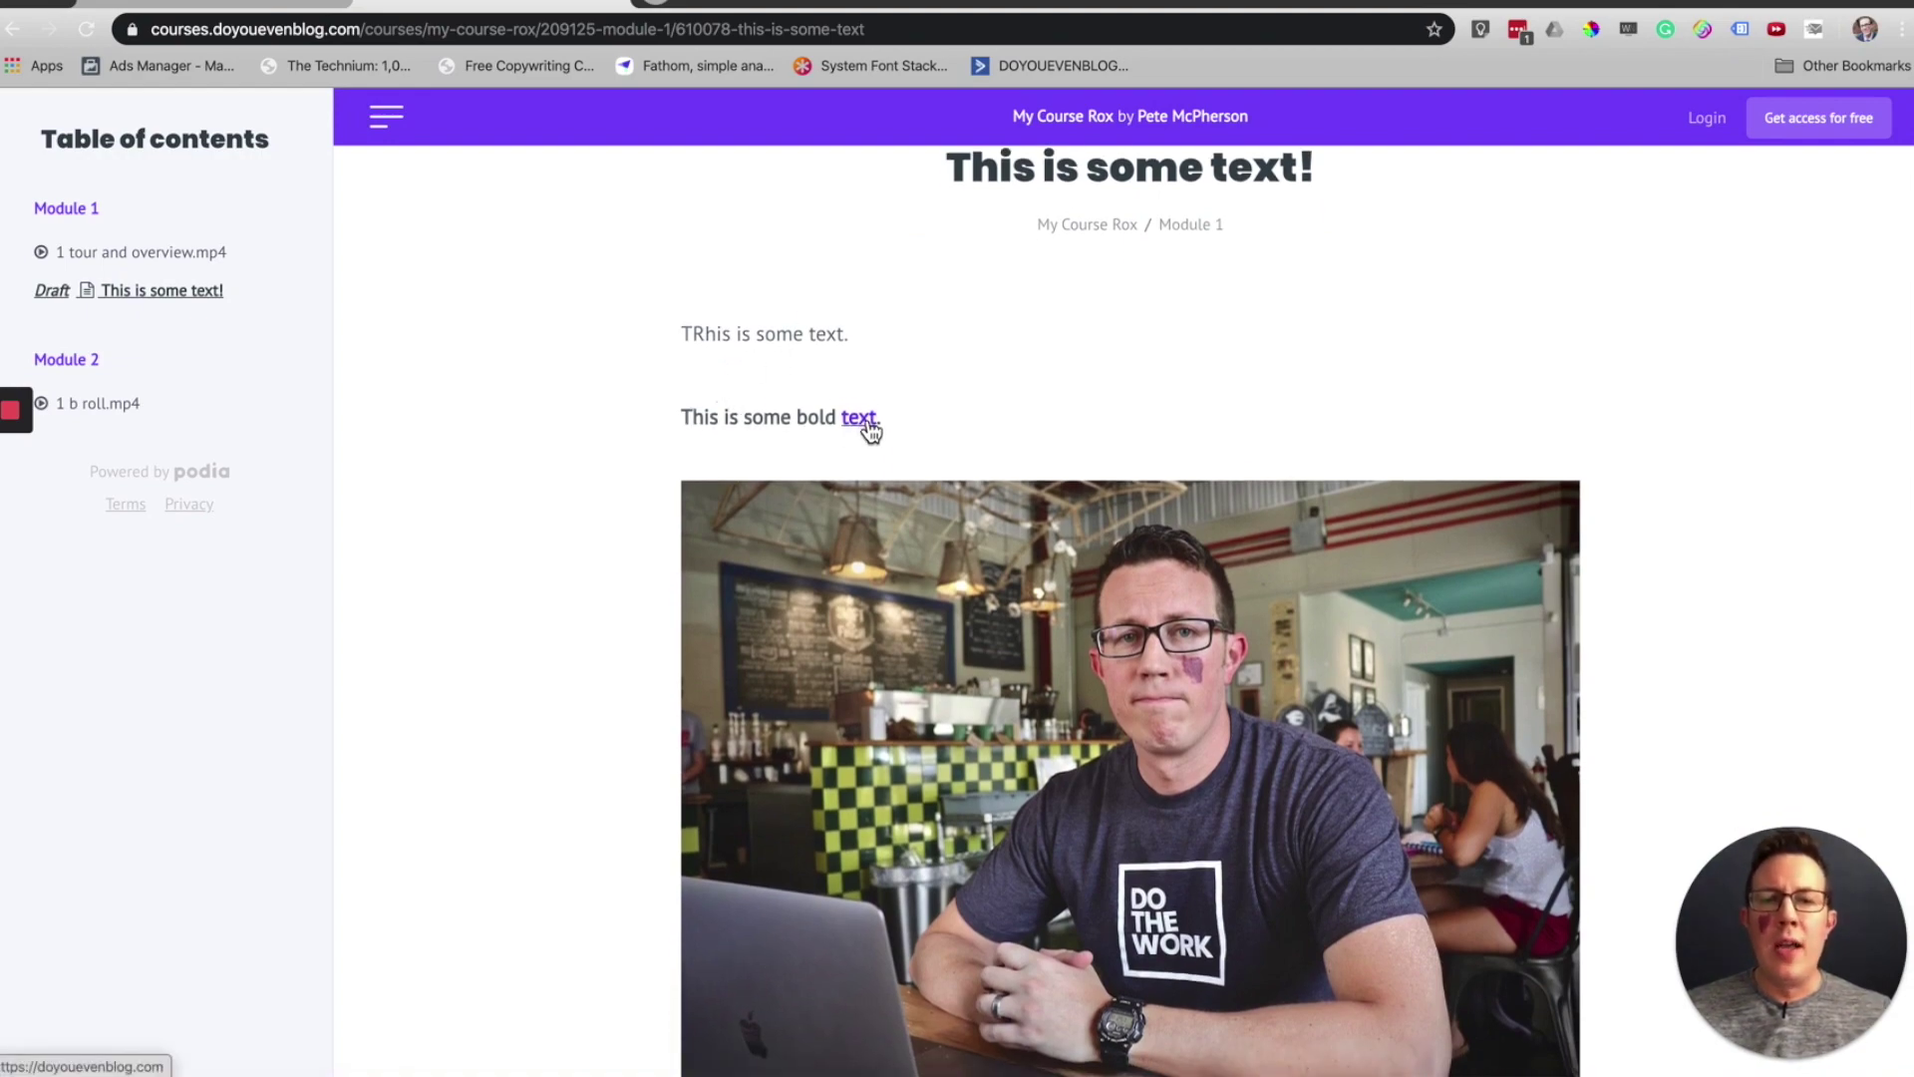
{"action": "scroll", "coordinate": [763, 421], "scroll_direction": "down", "scroll_amount": 8}
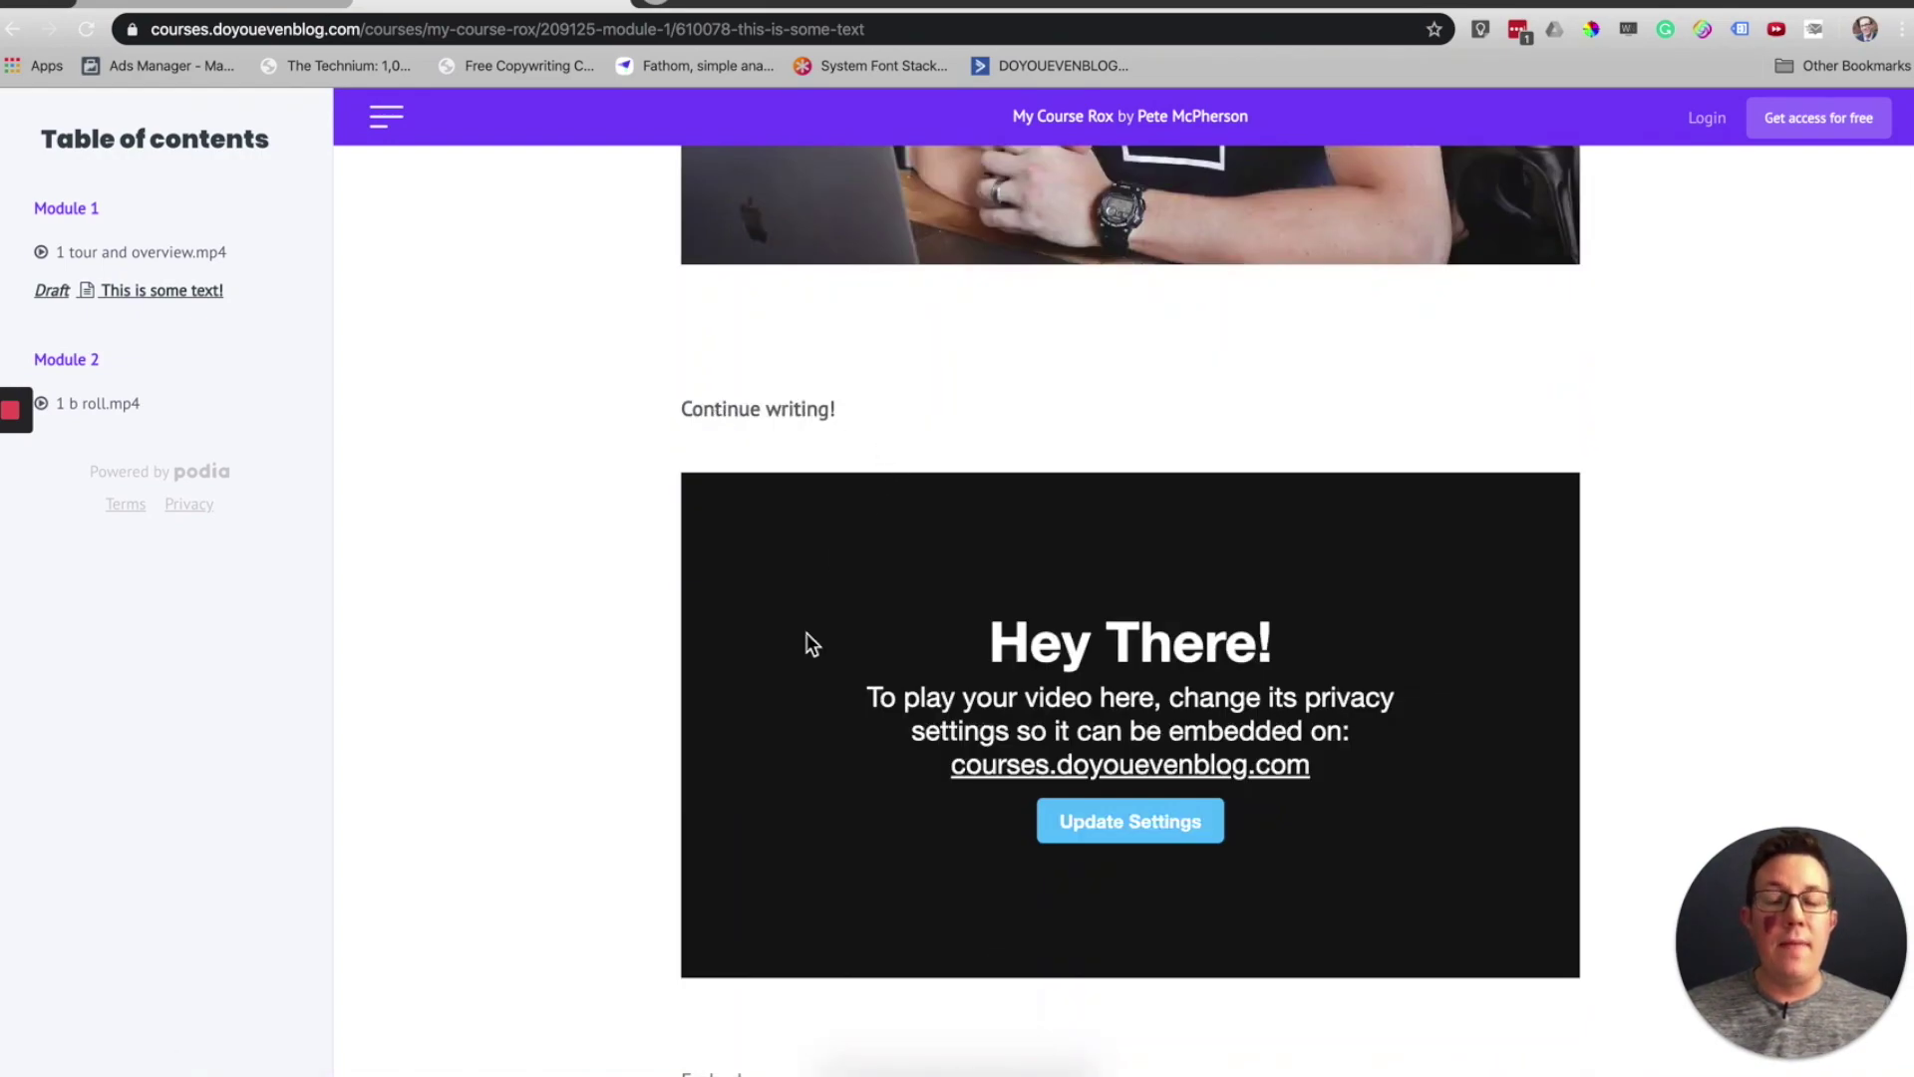
{"action": "scroll", "coordinate": [813, 642], "scroll_direction": "down", "scroll_amount": 1}
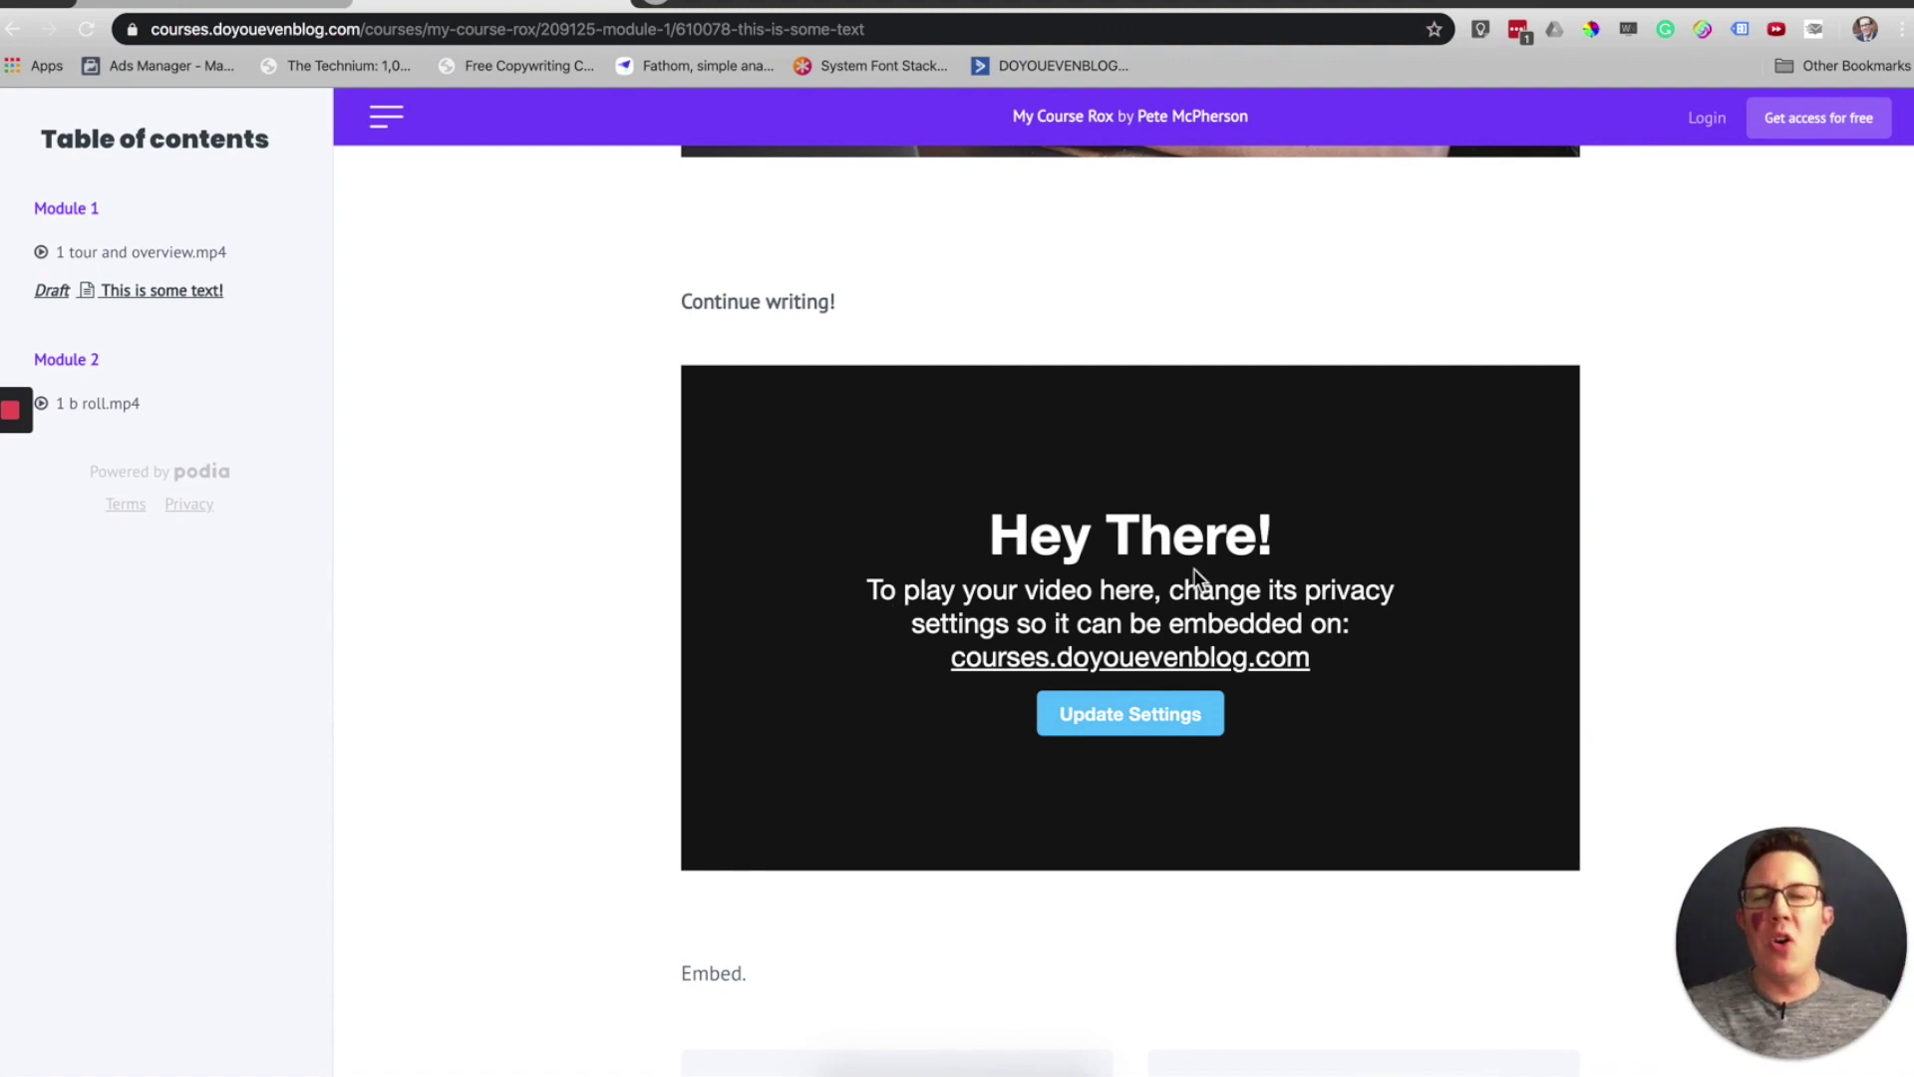
{"action": "scroll", "coordinate": [1193, 568], "scroll_direction": "down", "scroll_amount": 1}
{"action": "scroll", "coordinate": [1194, 568], "scroll_direction": "up", "scroll_amount": 10}
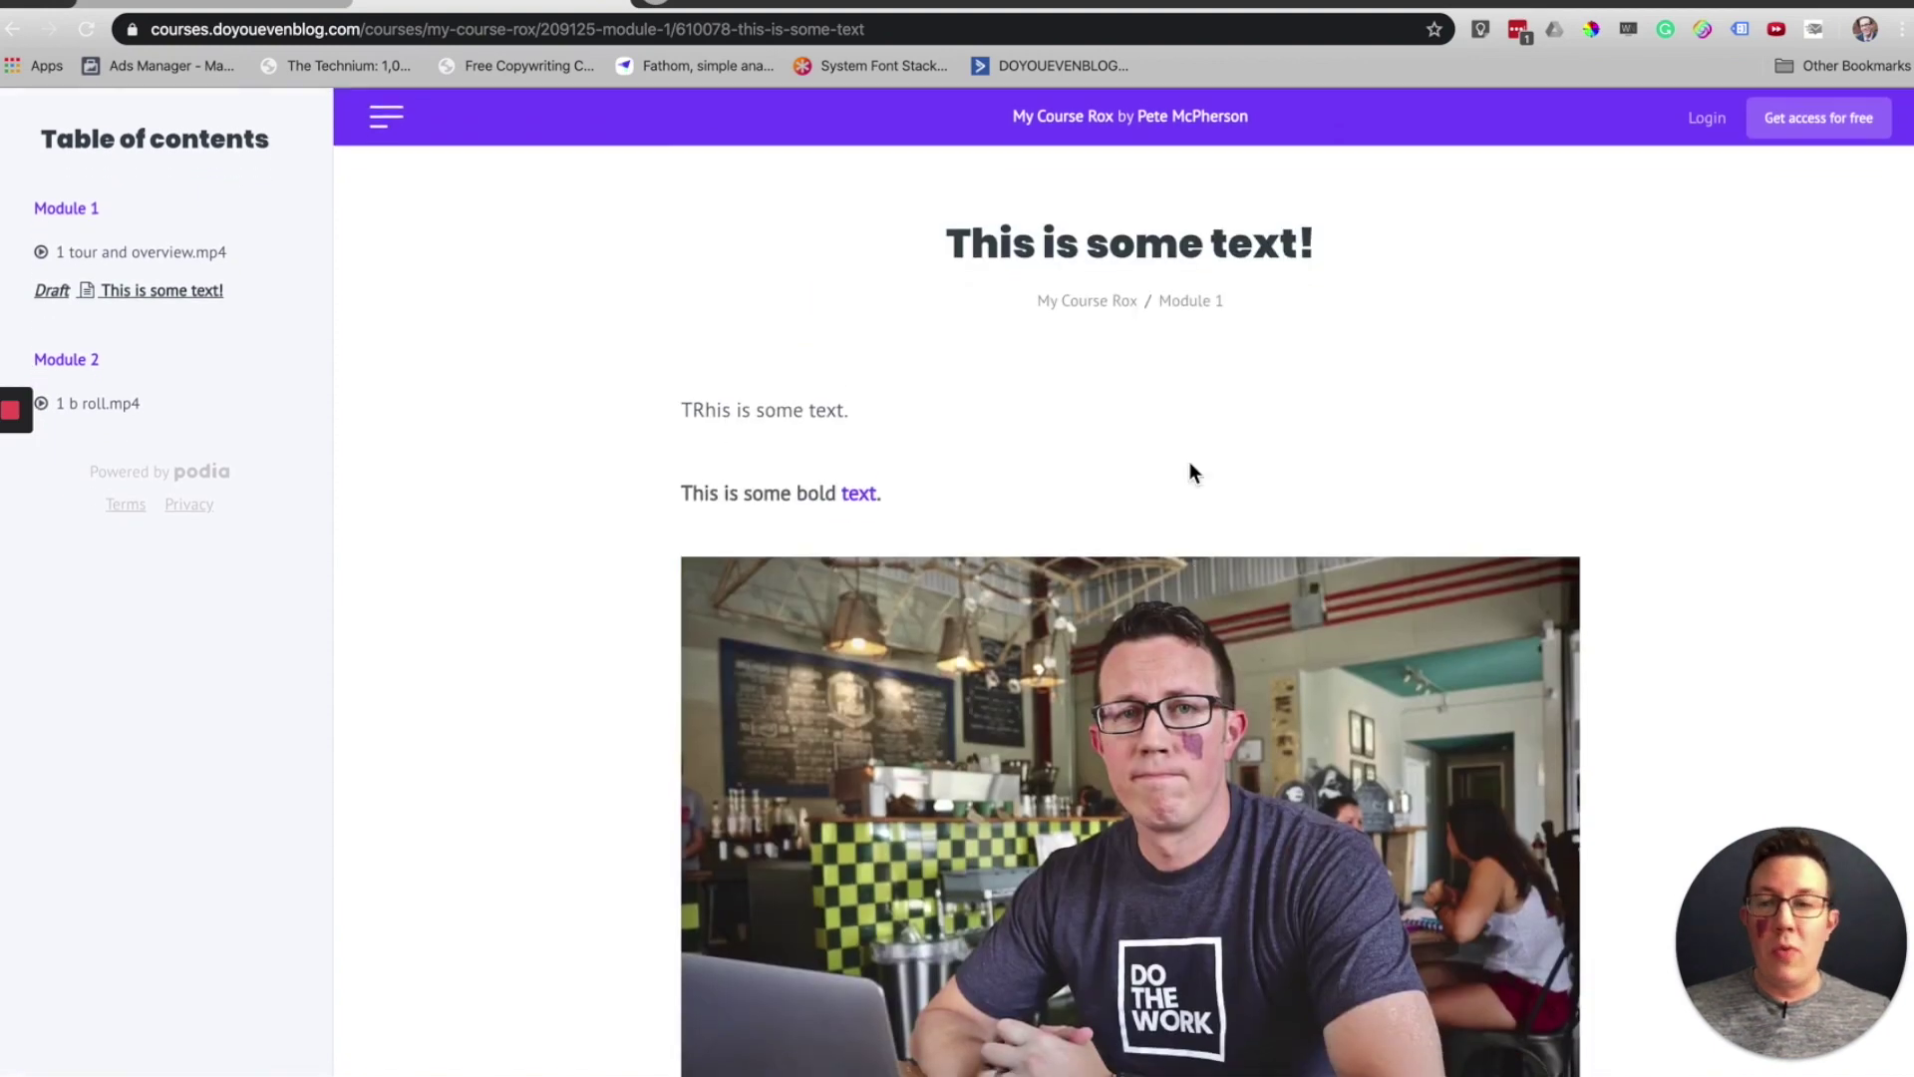
Step: Play the "1 b roll.mp4" lesson of Module 2 in the preview, skip ahead in it and check its speed and quality options
{"action": "left_click", "coordinate": [96, 409]}
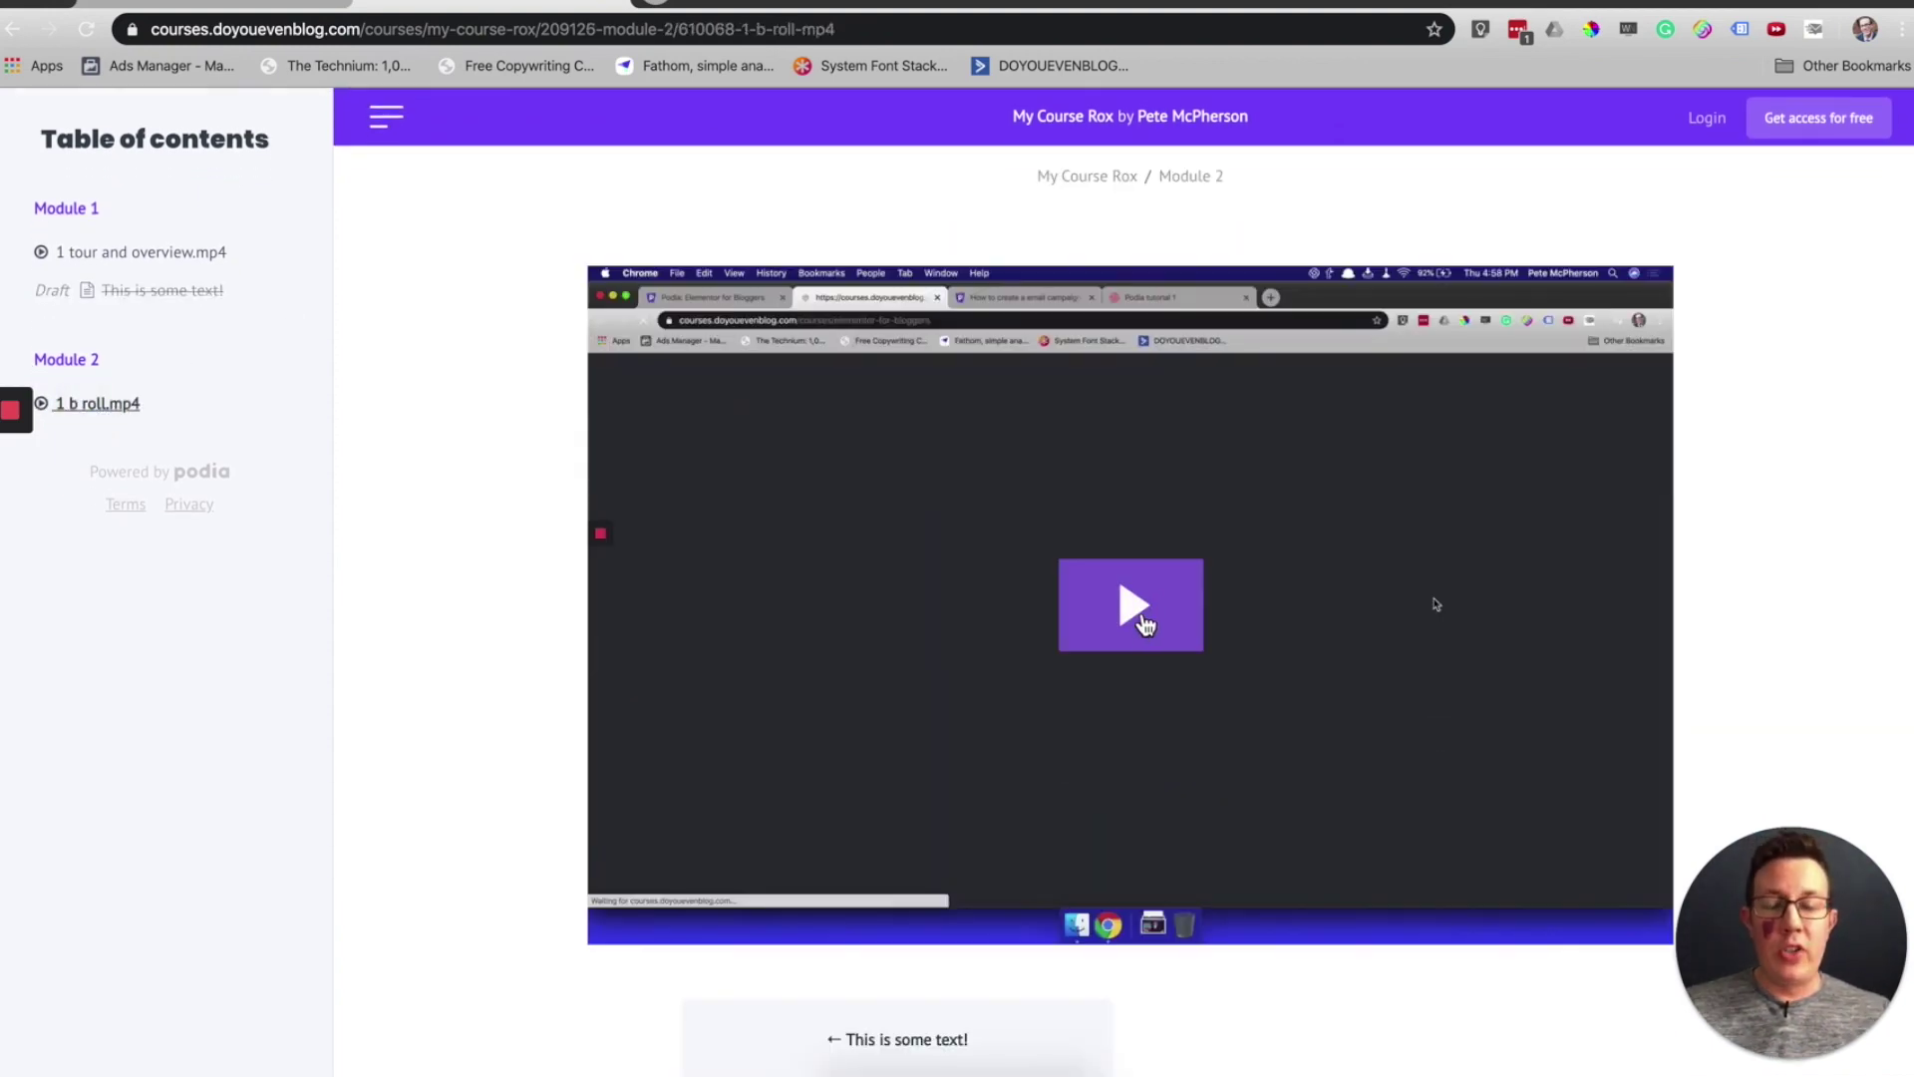
{"action": "left_click", "coordinate": [1137, 614]}
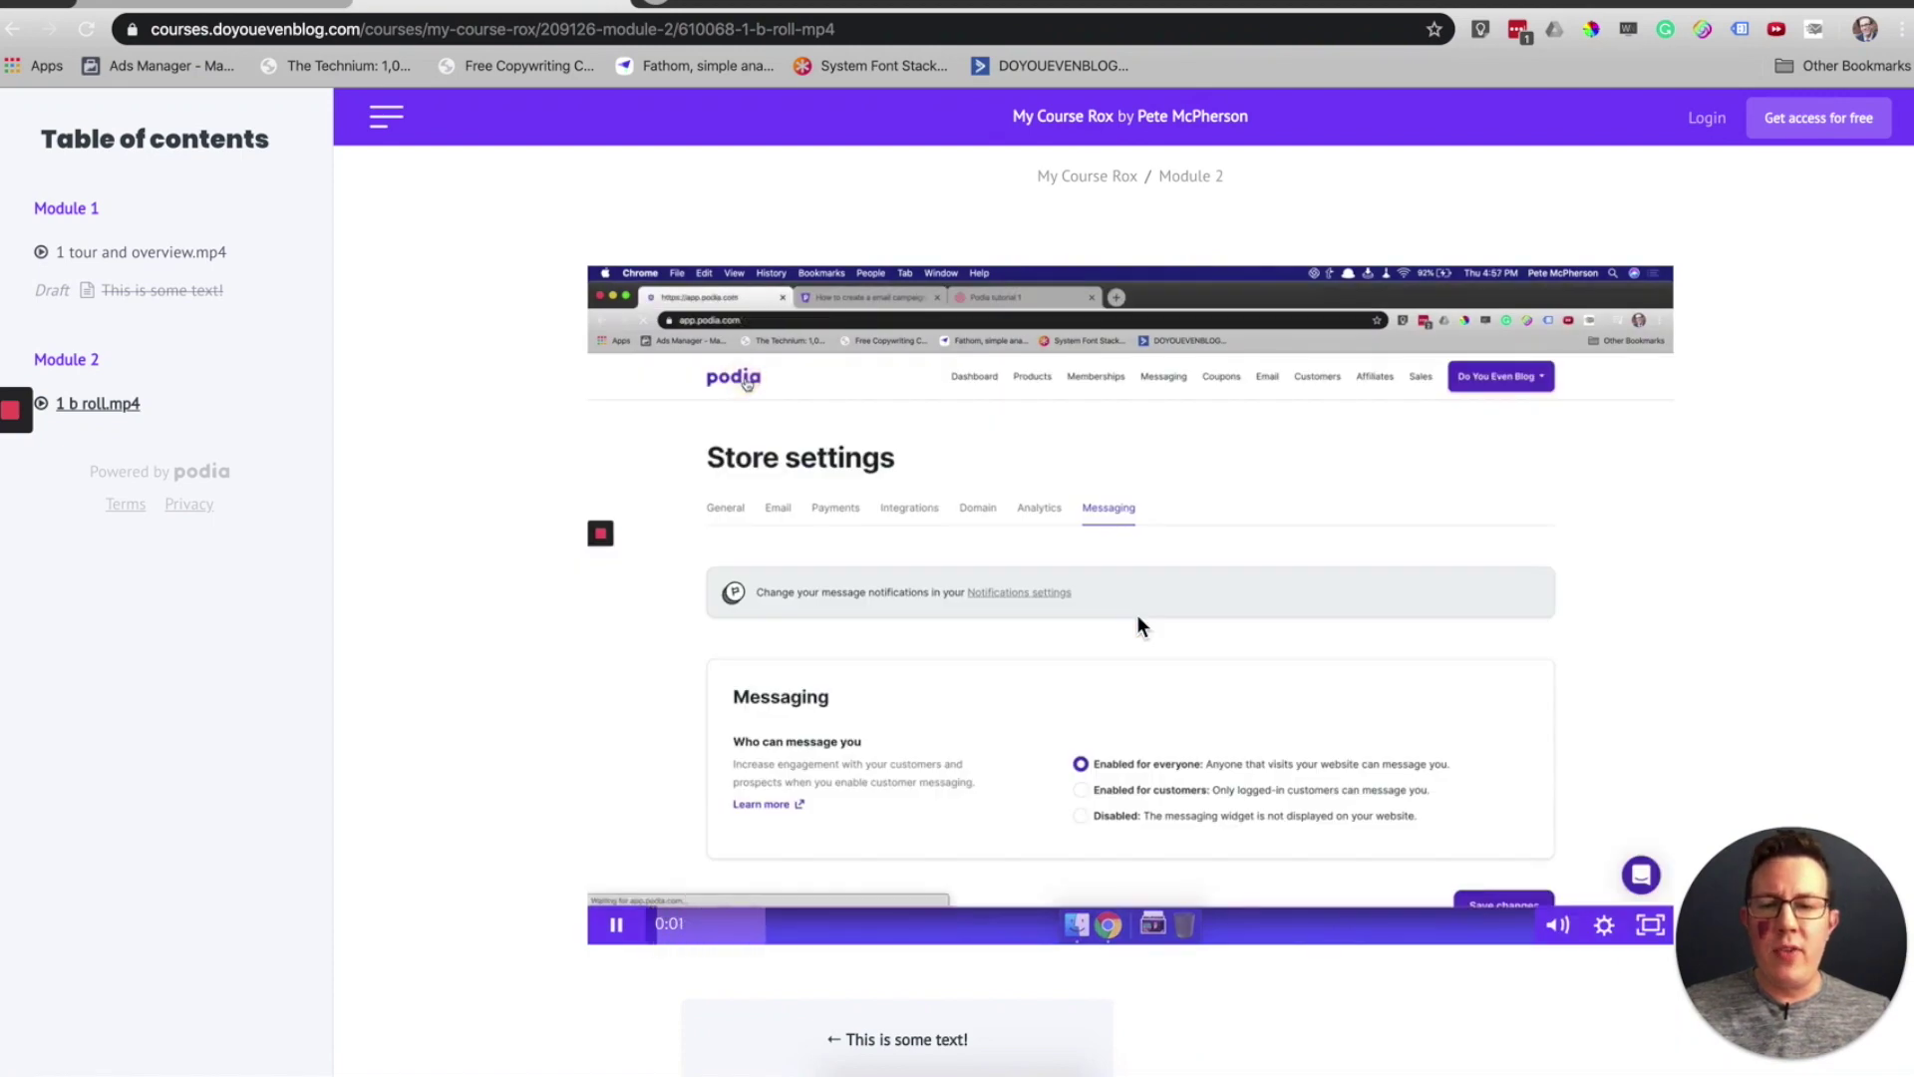
{"action": "scroll", "coordinate": [1139, 625], "scroll_direction": "down", "scroll_amount": 1}
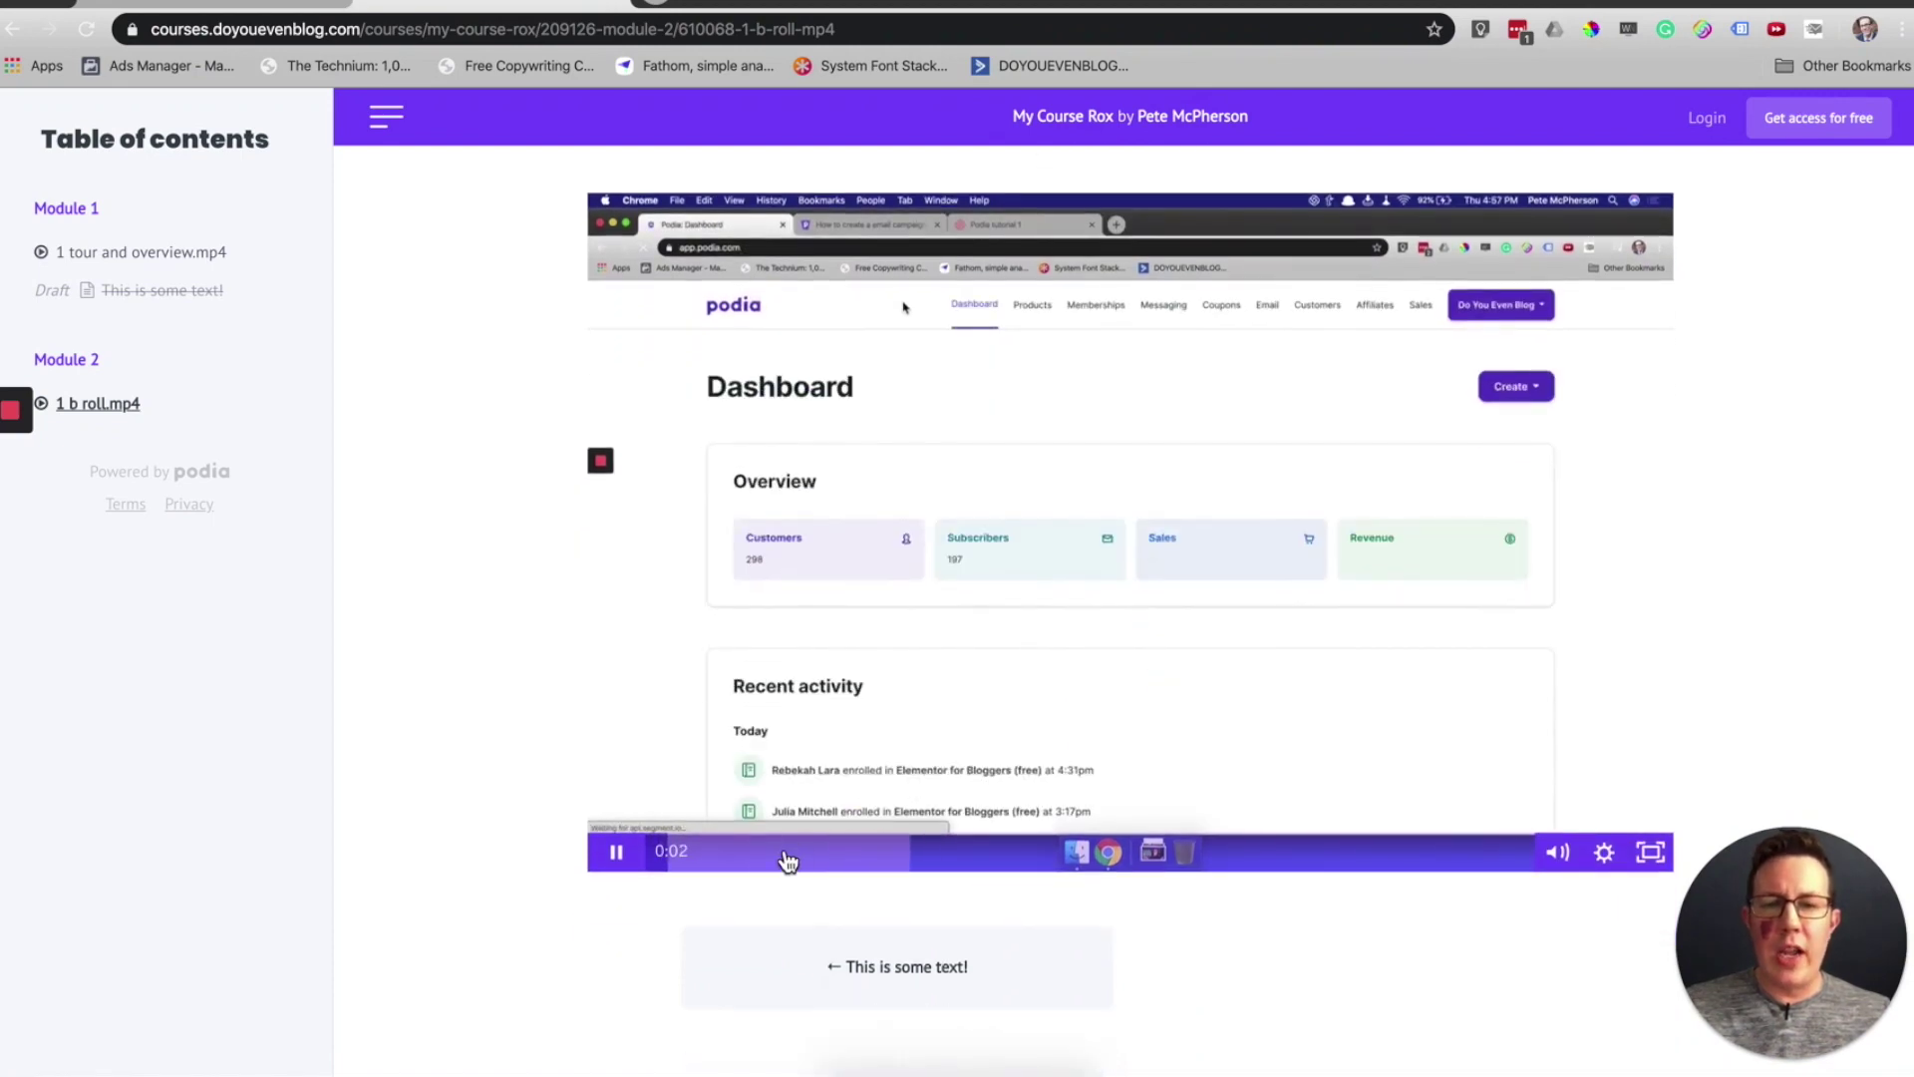
{"action": "left_click", "coordinate": [827, 853]}
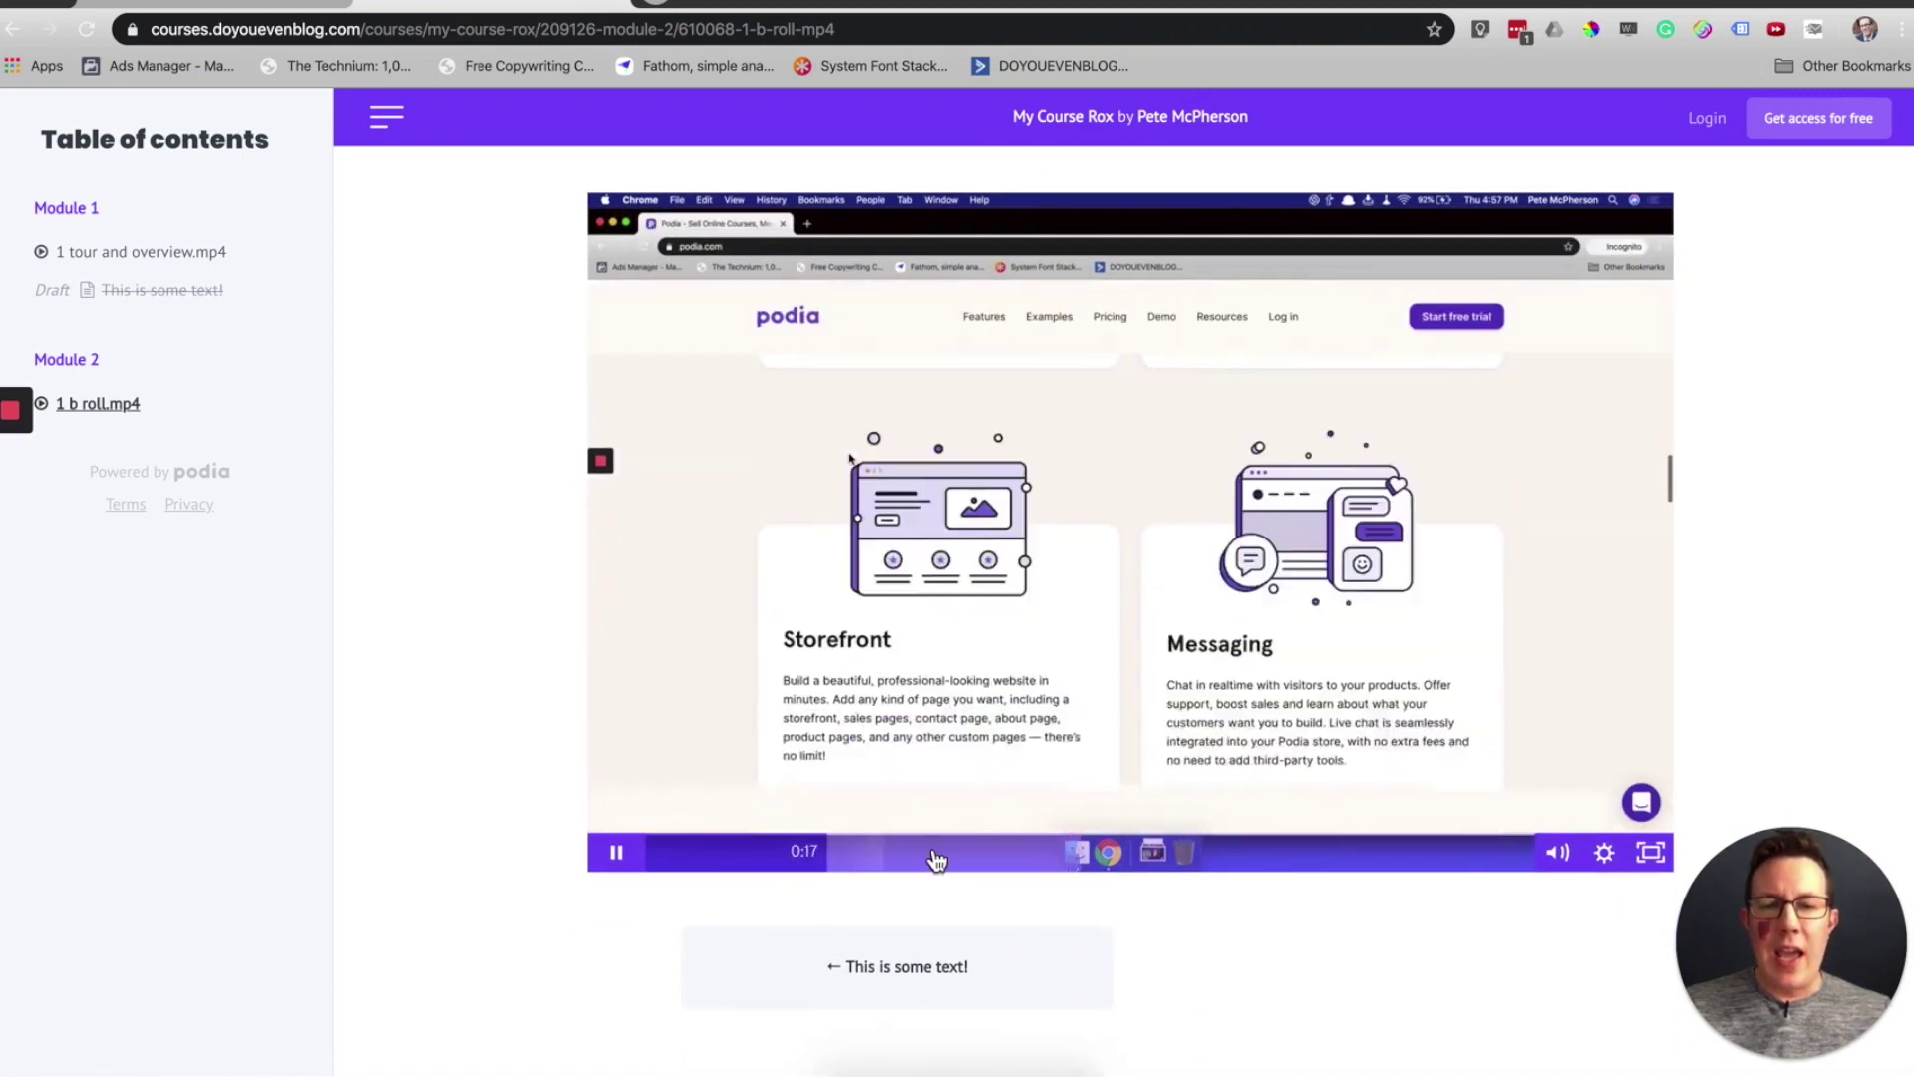
{"action": "left_click", "coordinate": [982, 853]}
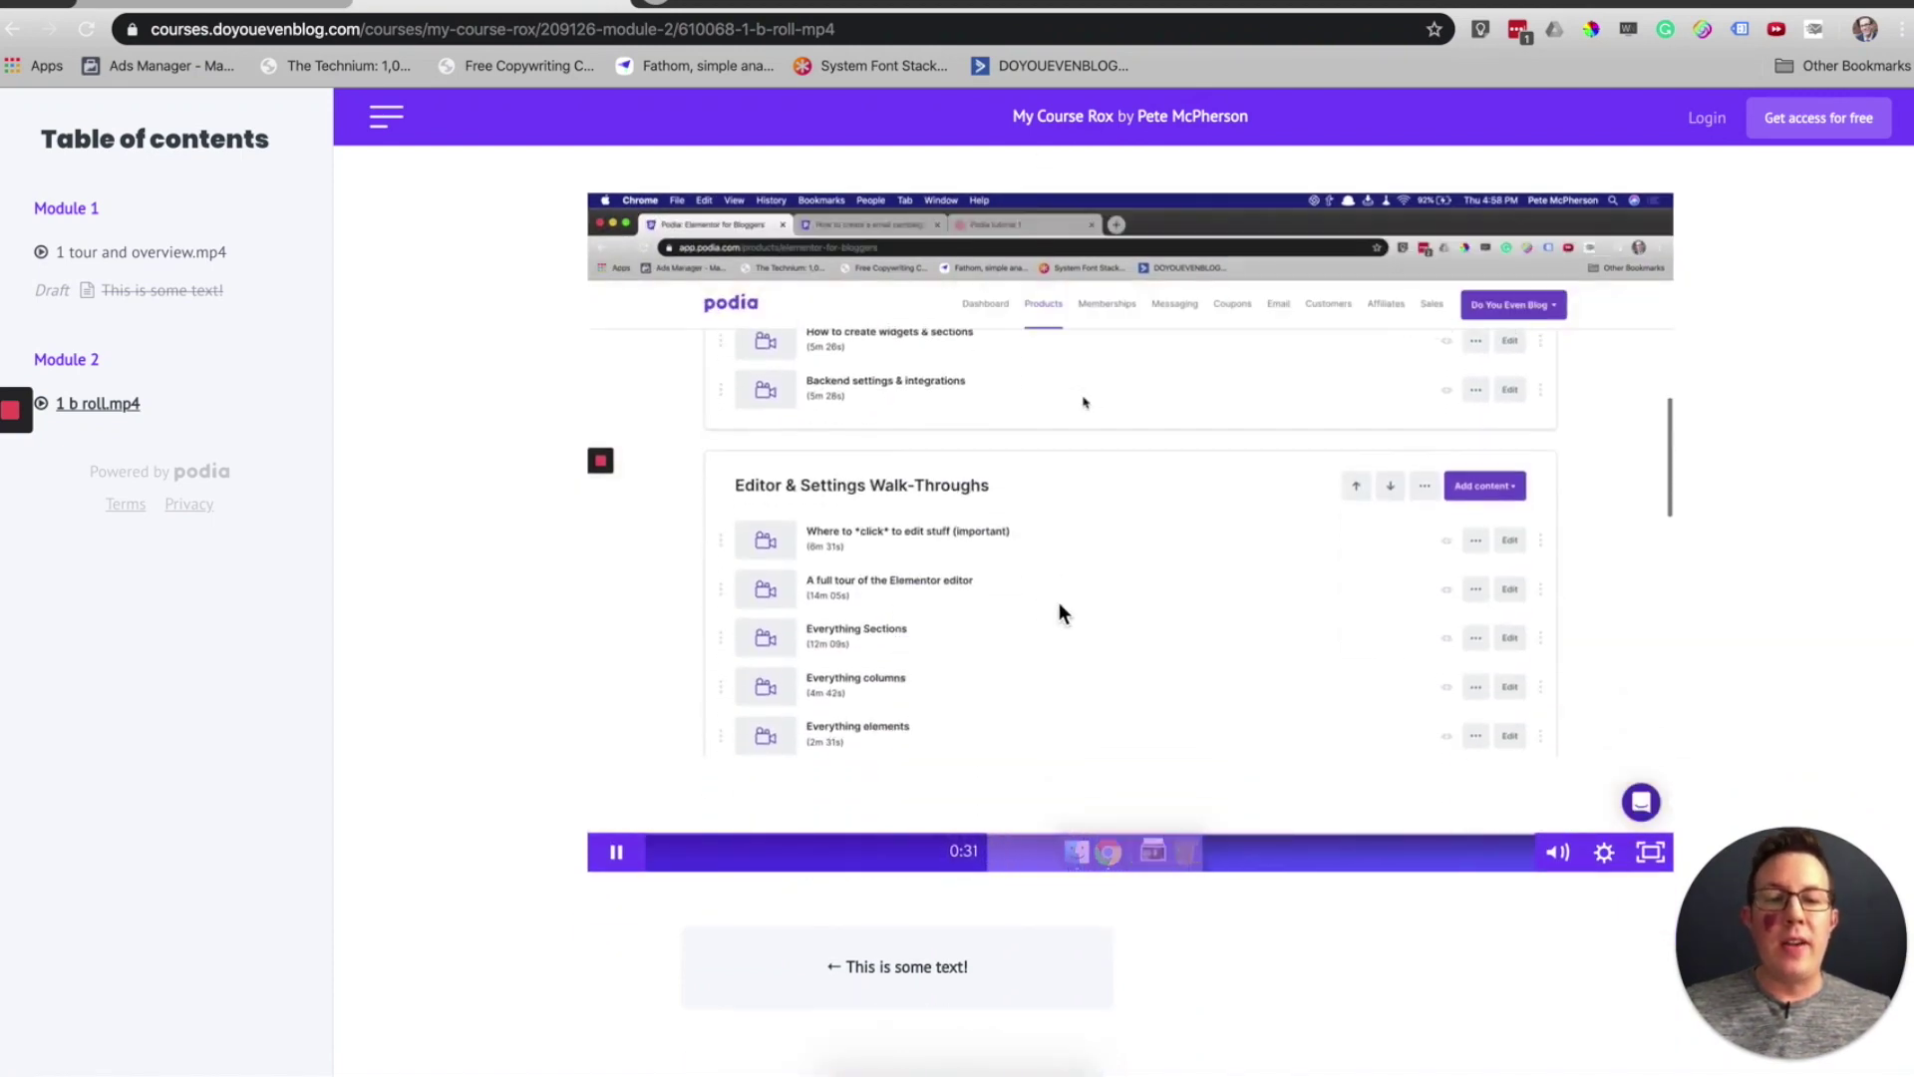
{"action": "left_click", "coordinate": [1603, 852]}
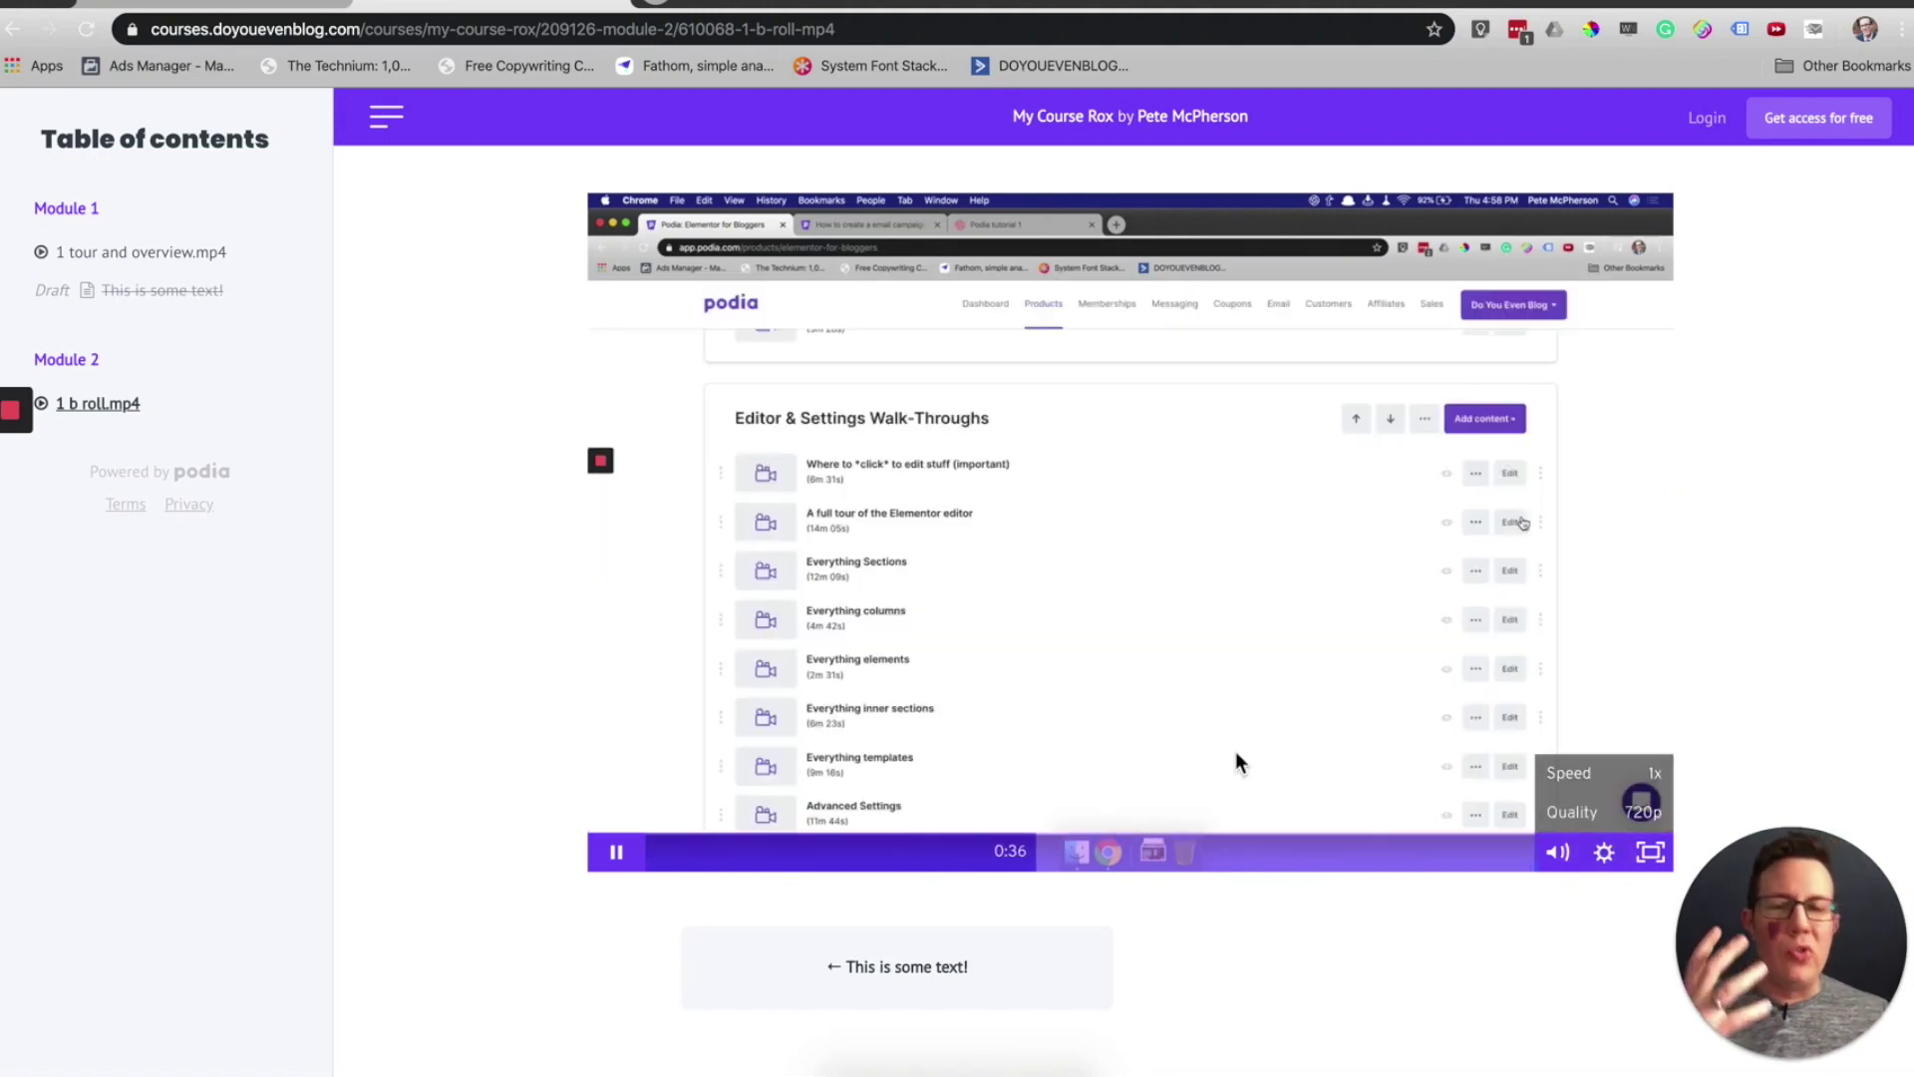
{"action": "left_click", "coordinate": [616, 852]}
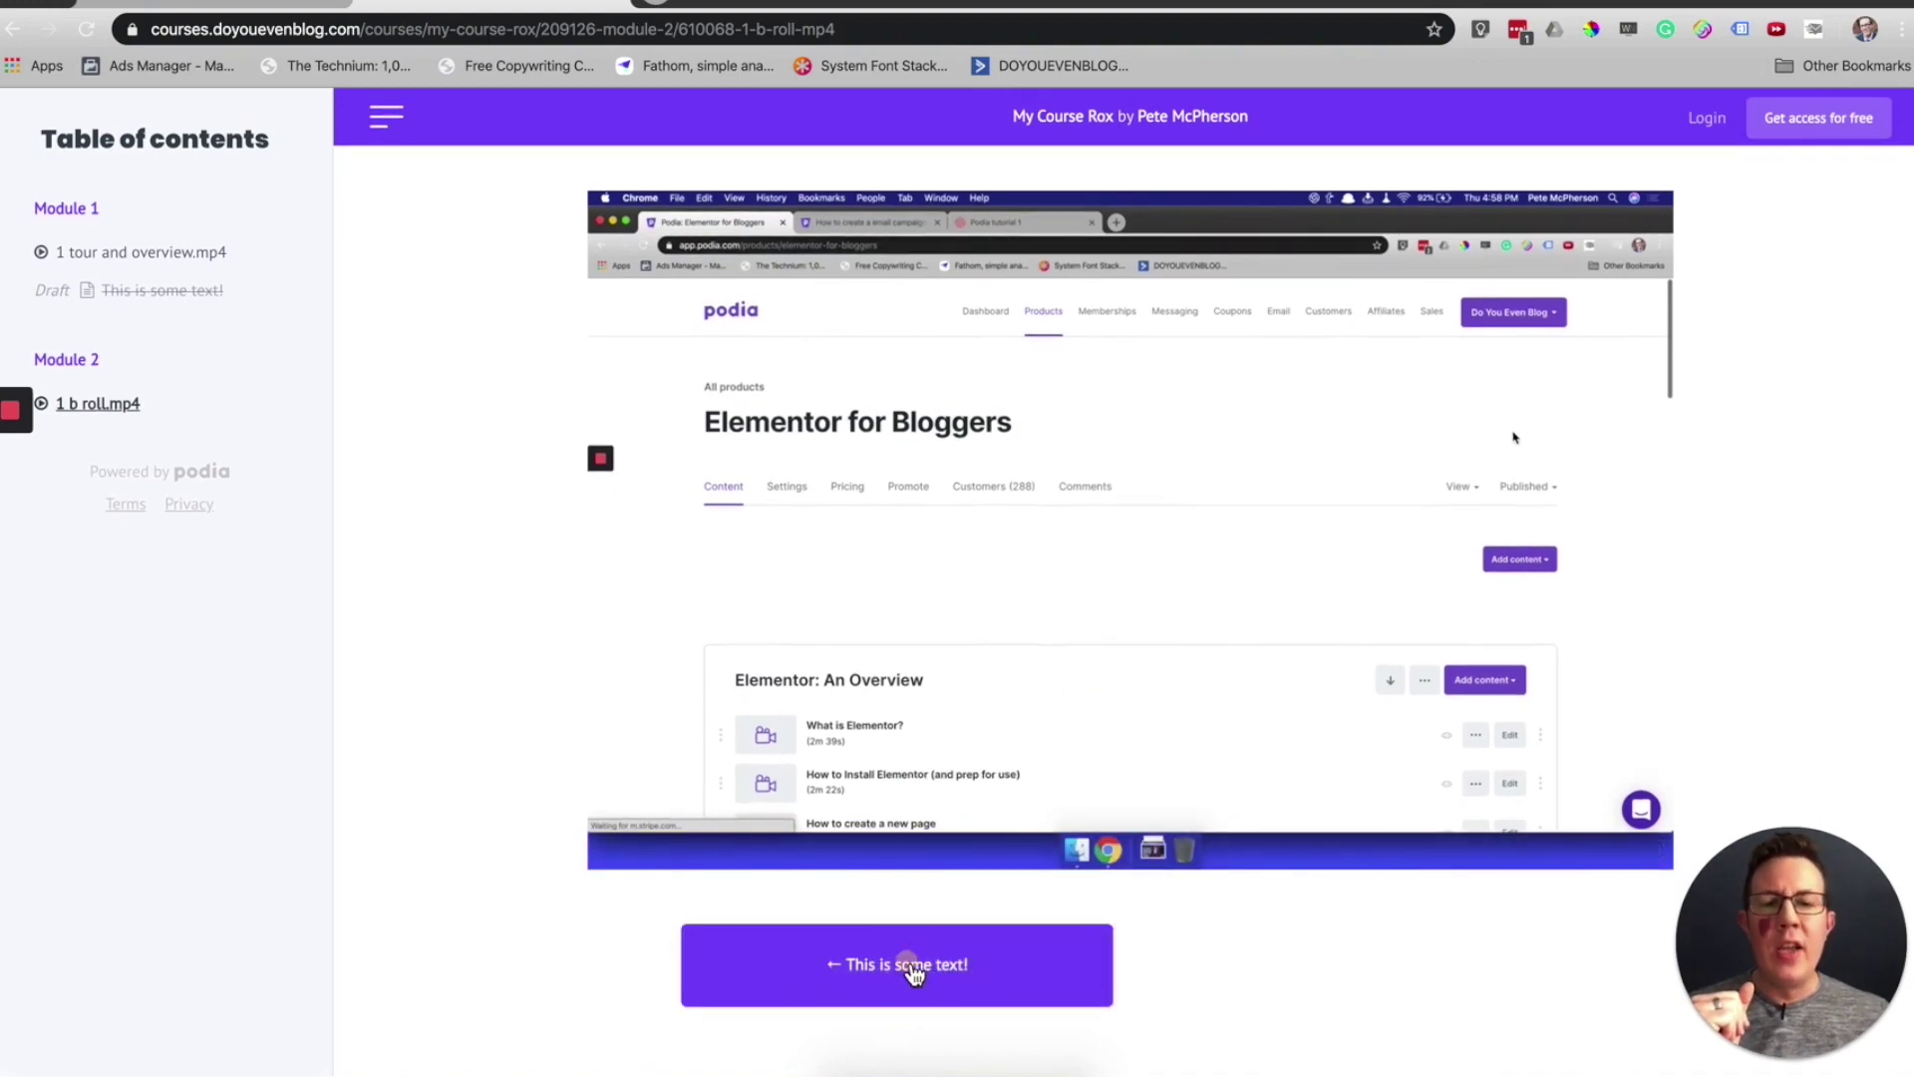
Step: Go back to the "This is some text!" lesson in the preview, look through its content and toggle the table of contents
{"action": "left_click", "coordinate": [914, 967]}
{"action": "scroll", "coordinate": [1343, 847], "scroll_direction": "down", "scroll_amount": 10}
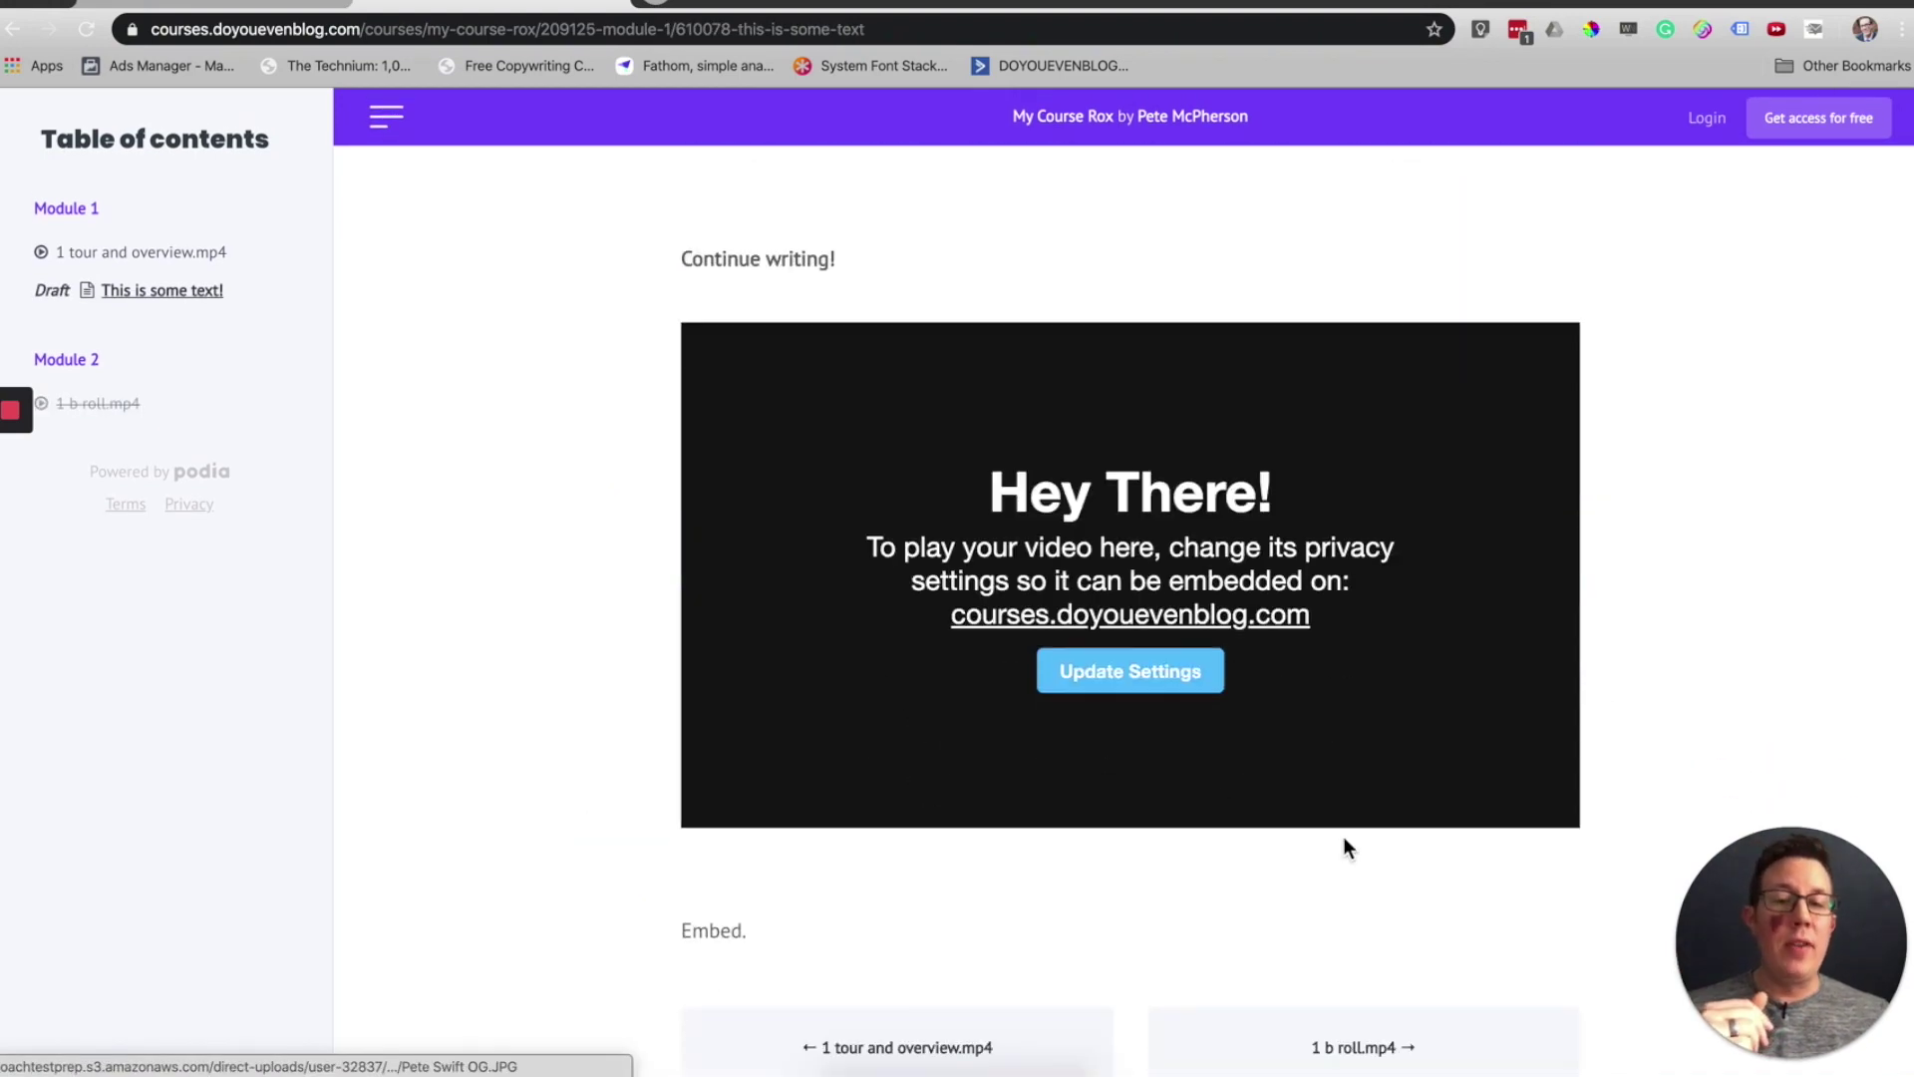
{"action": "scroll", "coordinate": [832, 877], "scroll_direction": "up", "scroll_amount": 10}
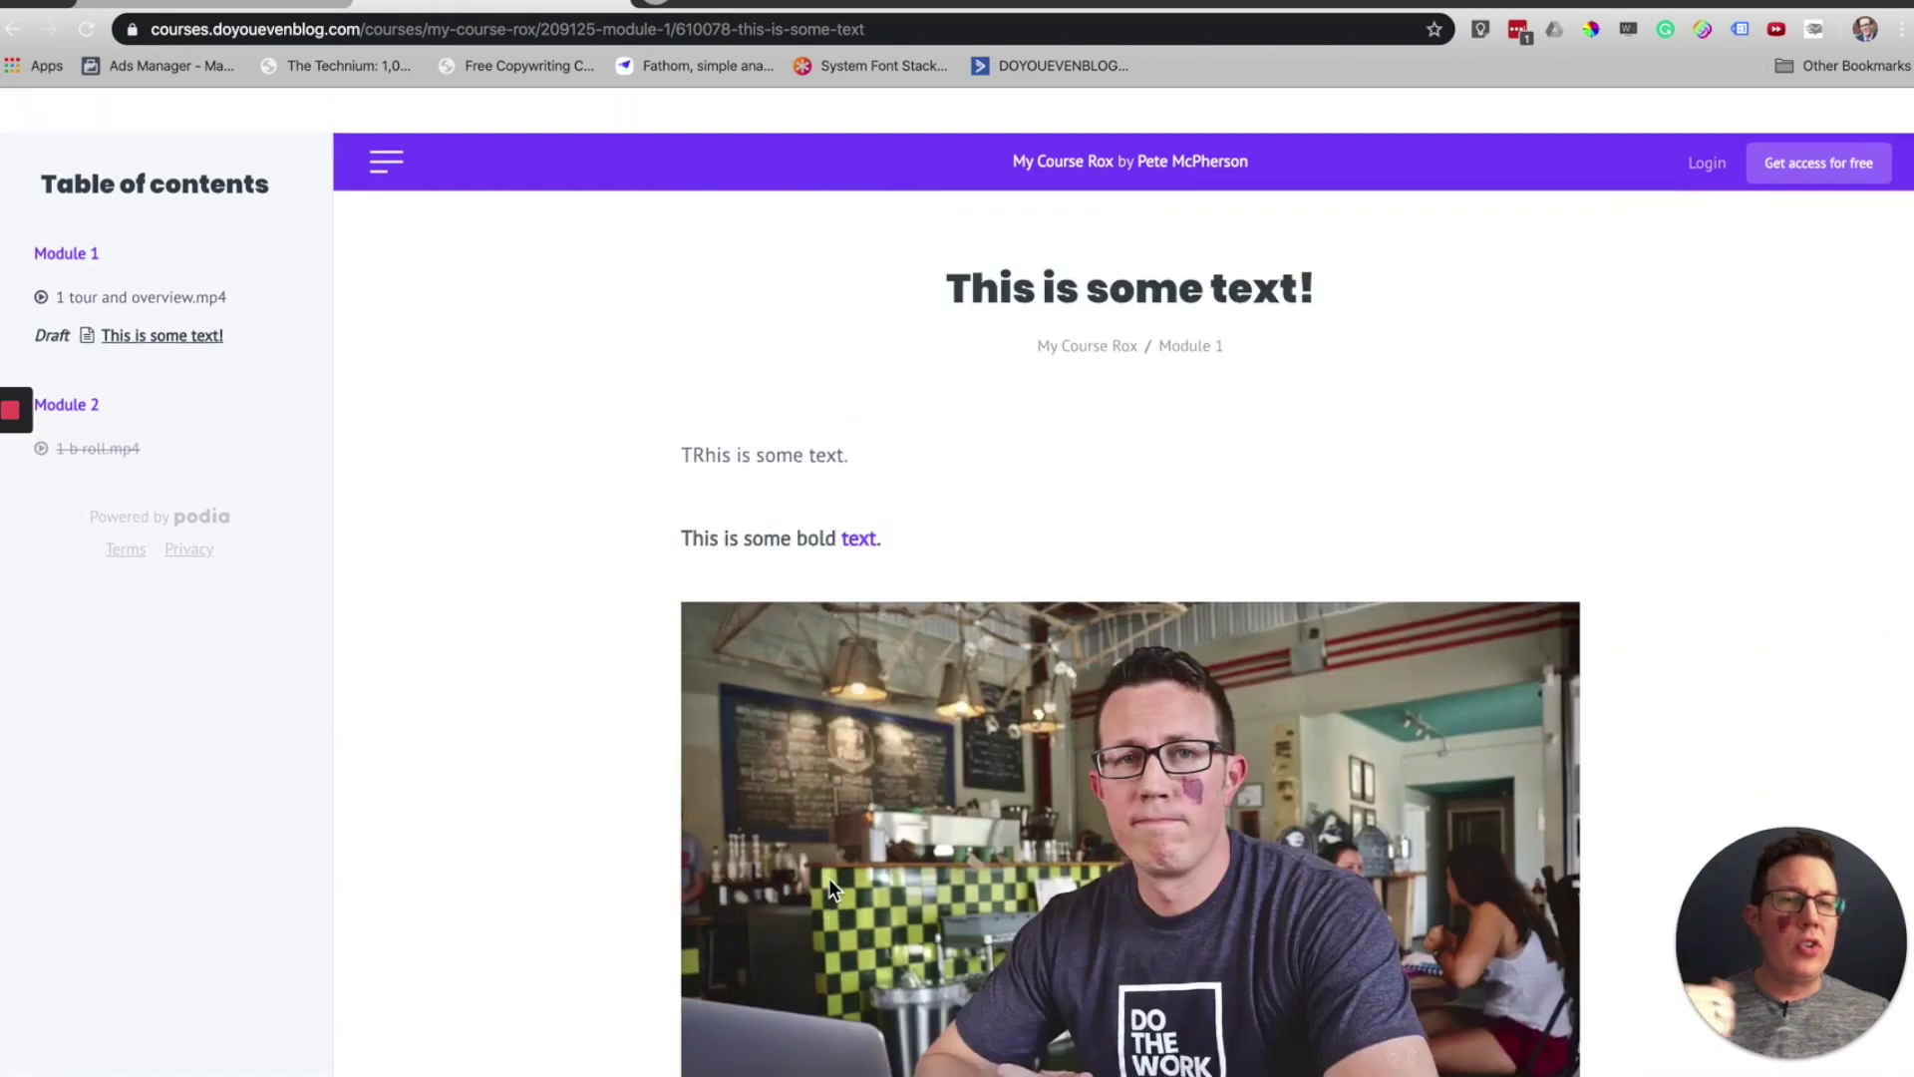
{"action": "left_click", "coordinate": [385, 122]}
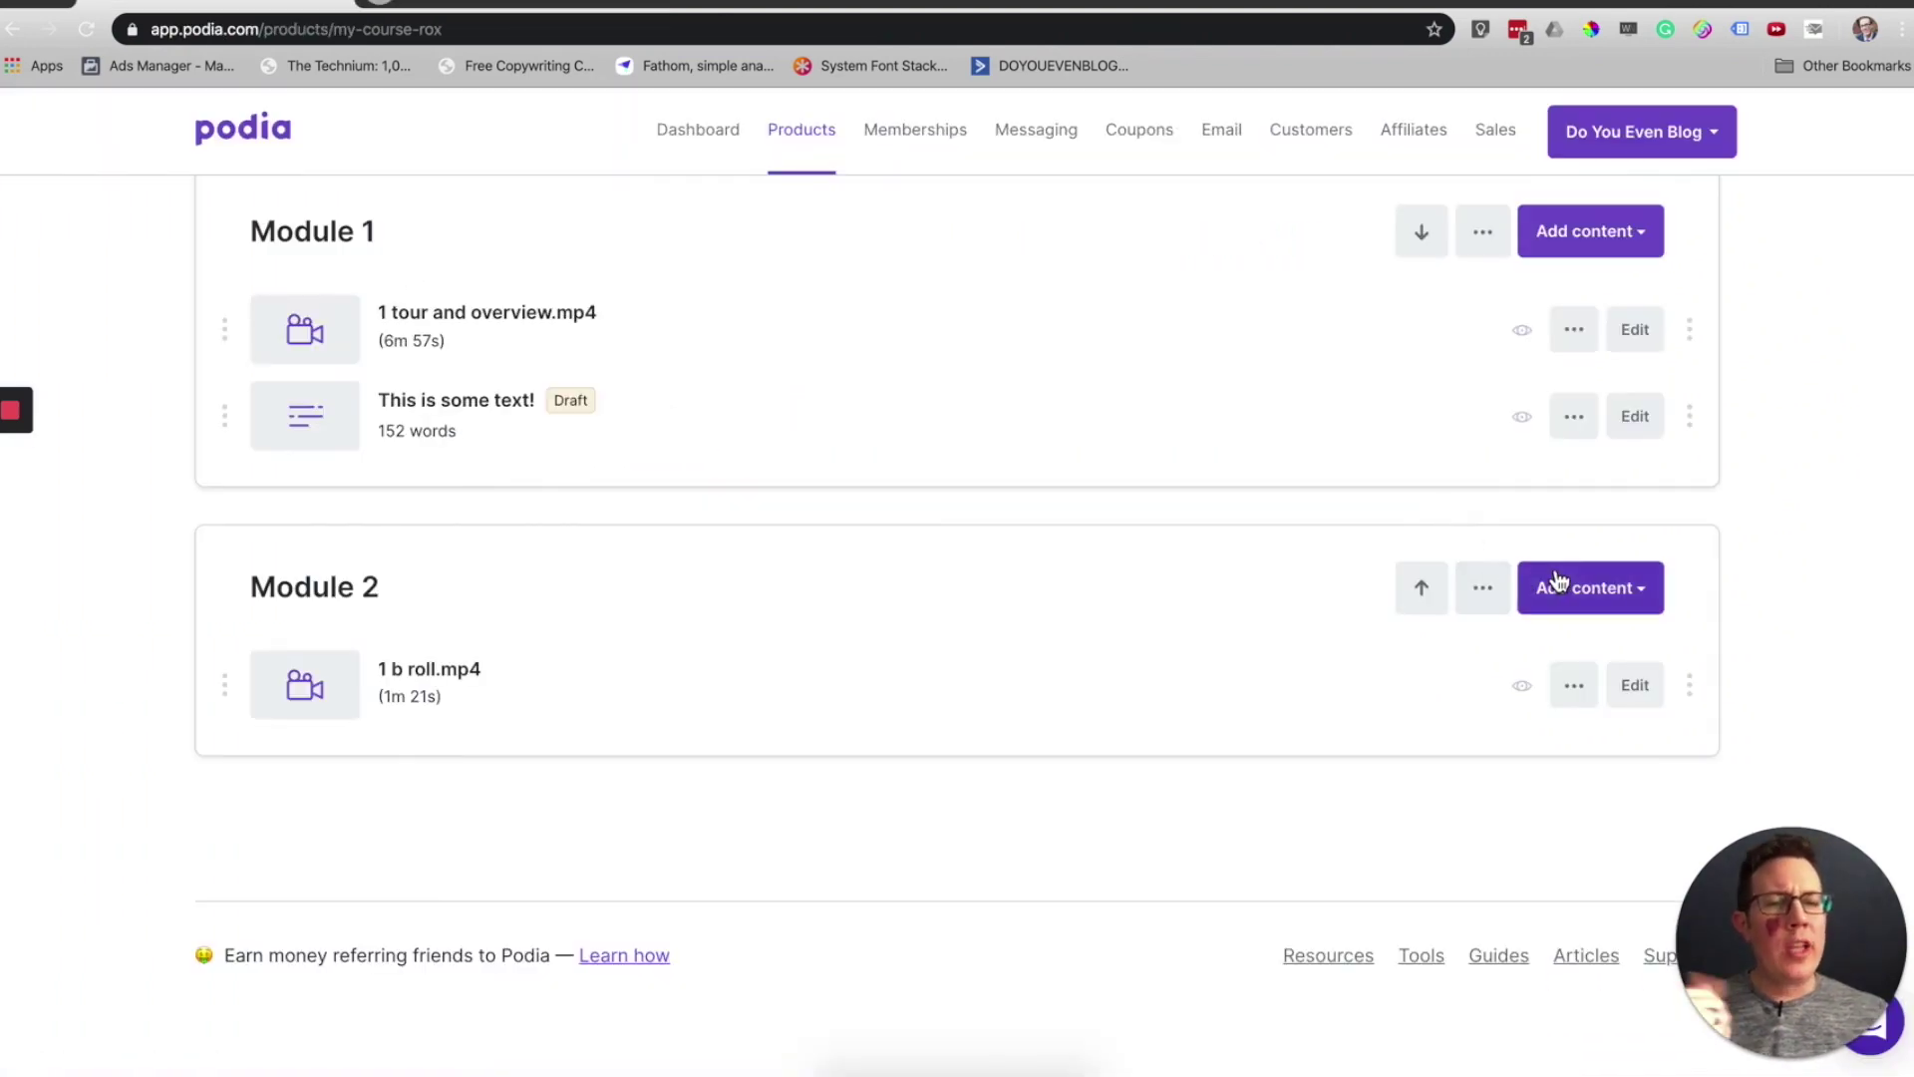
{"action": "left_click", "coordinate": [1560, 588]}
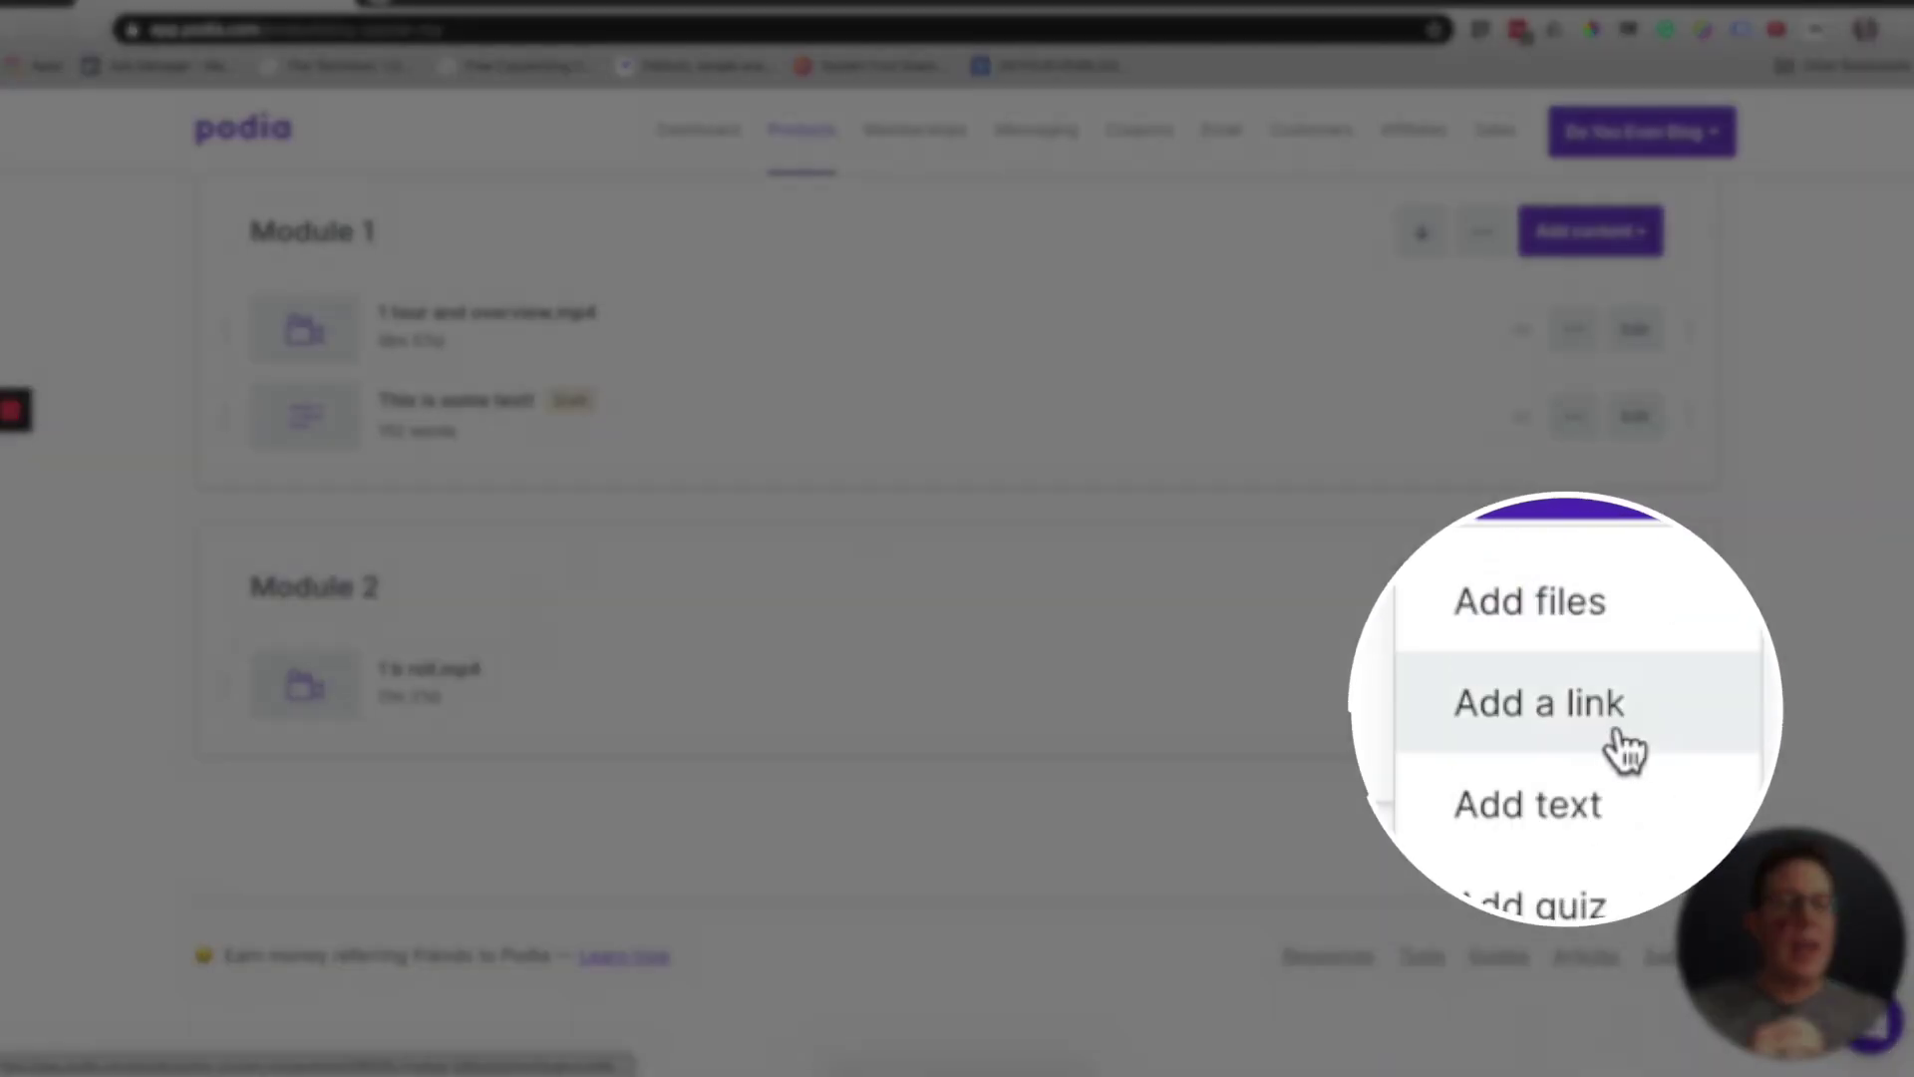
{"action": "left_click", "coordinate": [1589, 716]}
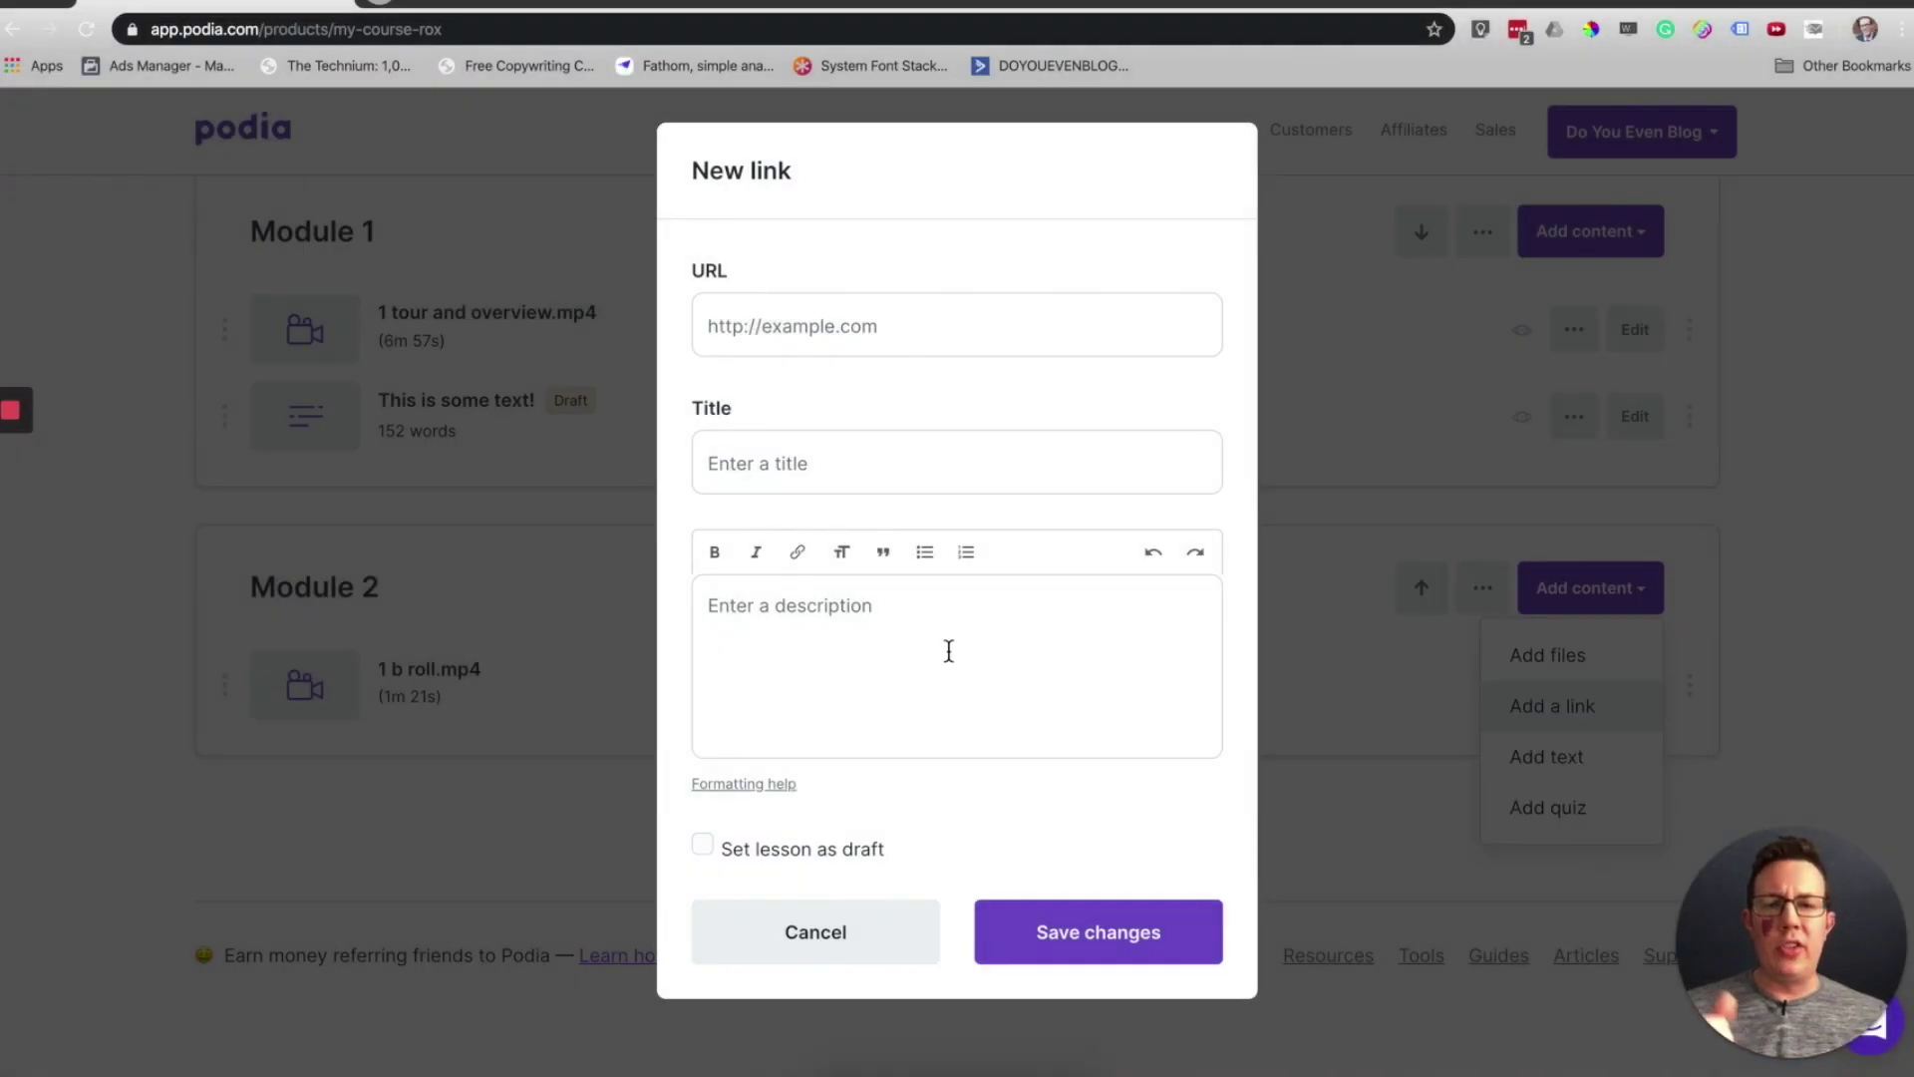
{"action": "left_click", "coordinate": [833, 335]}
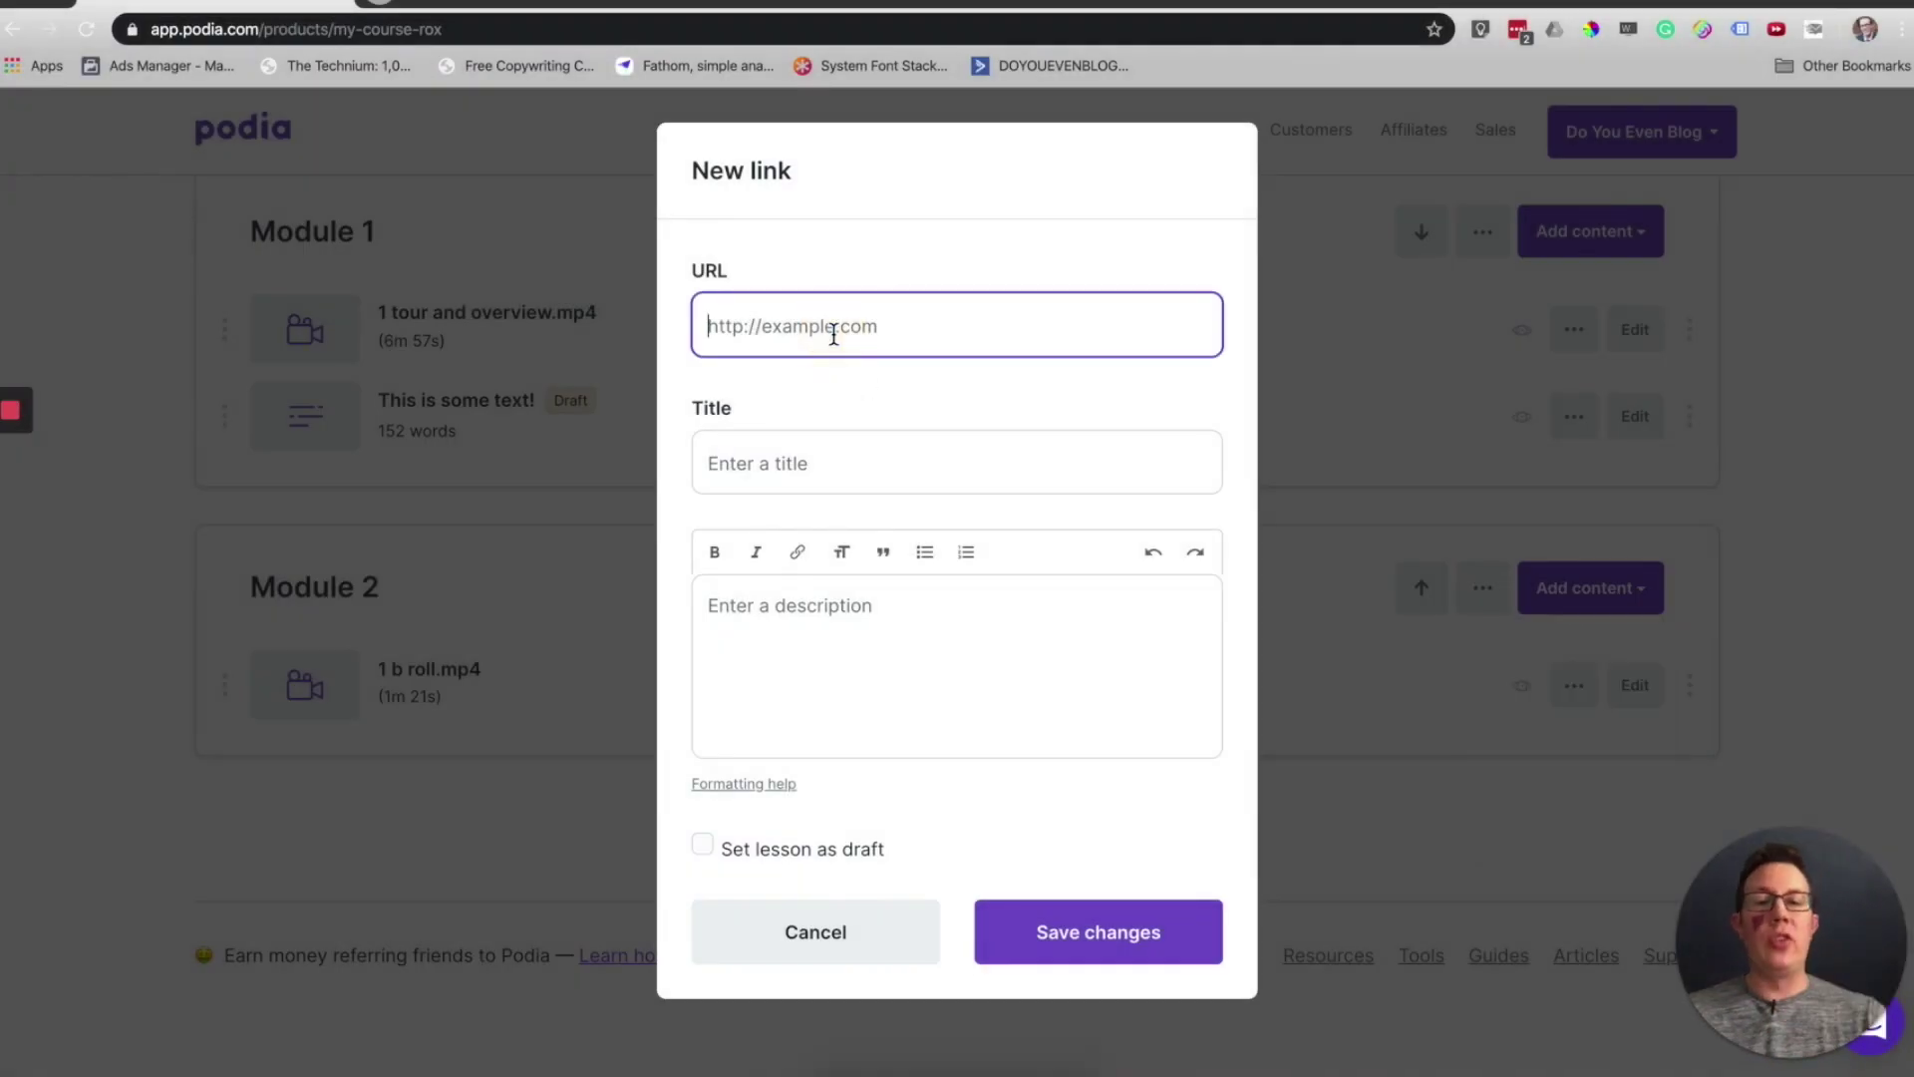
{"action": "type", "text": "https://doyouevenblog.com/"}
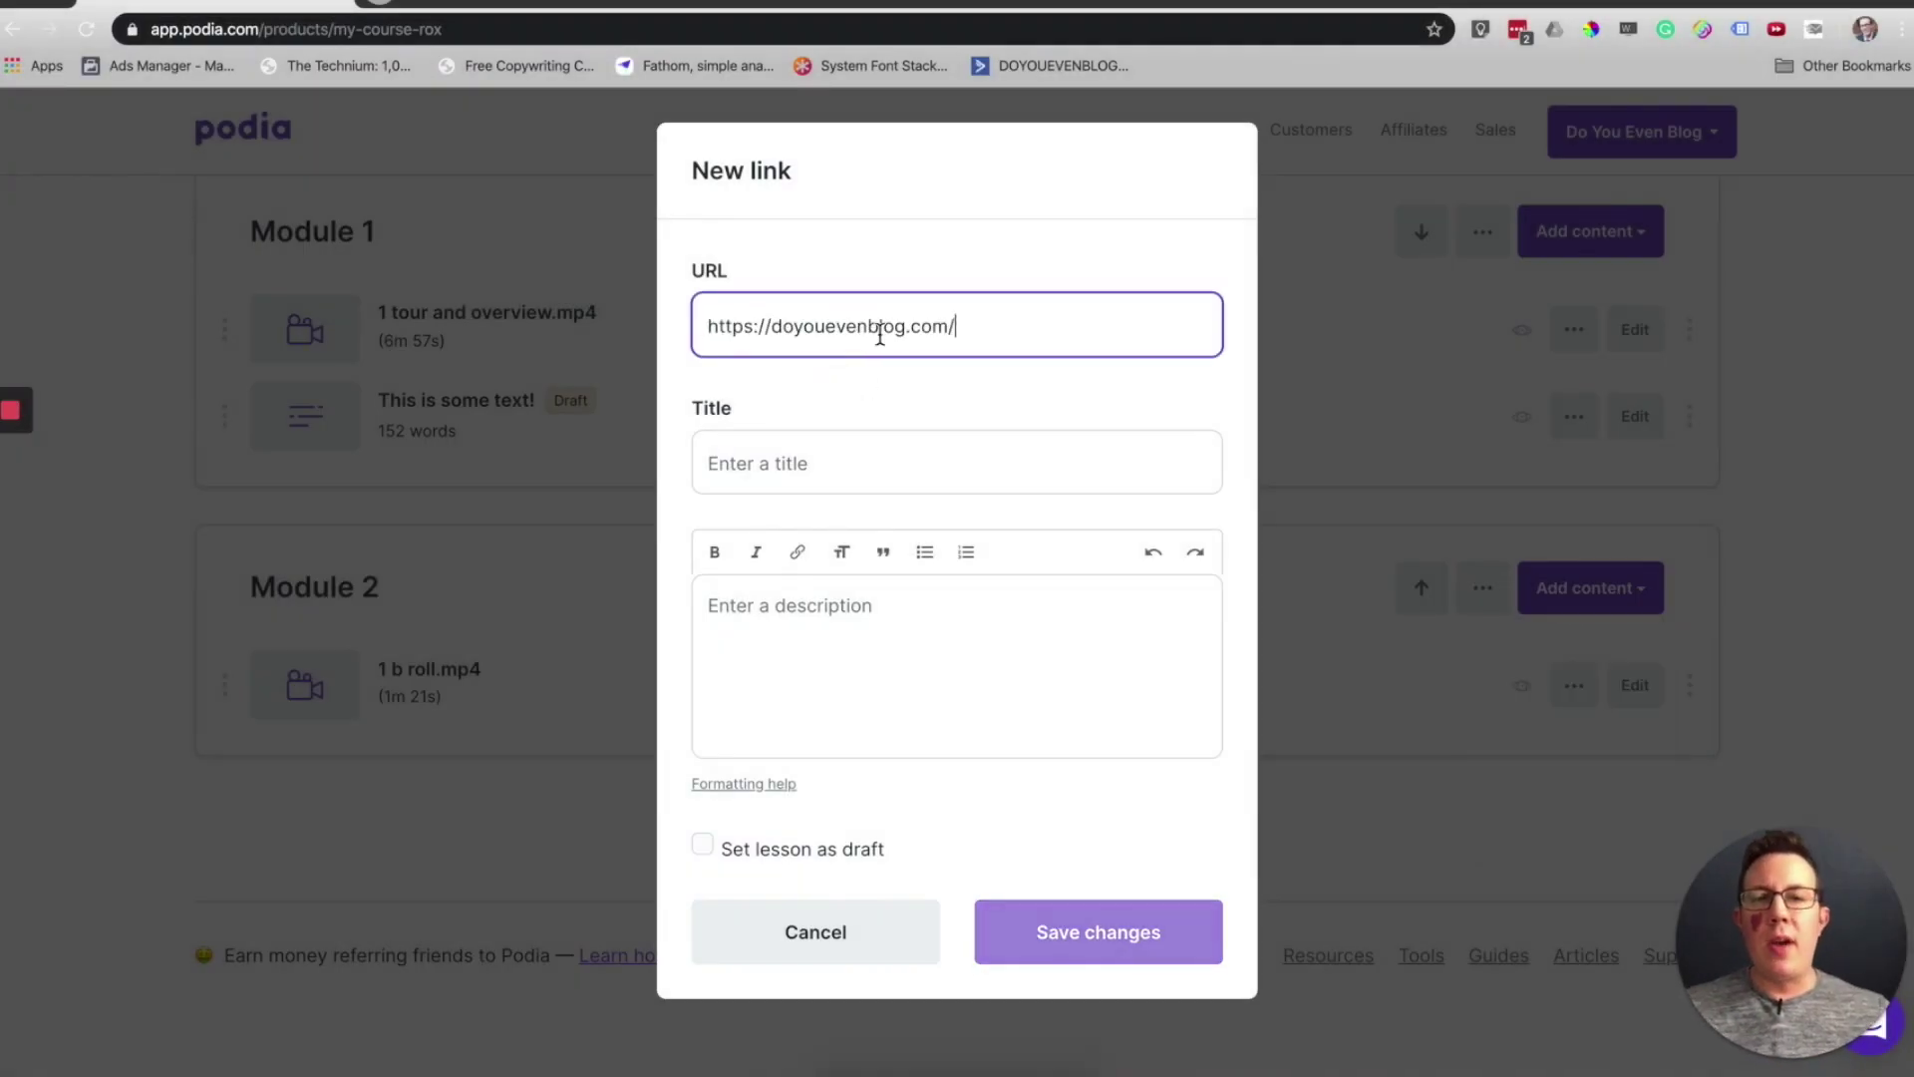
{"action": "left_click", "coordinate": [799, 461]}
{"action": "type", "text": "This is a linked lesson"}
{"action": "left_click", "coordinate": [808, 654]}
{"action": "type", "text": "This is a description underneath."}
{"action": "left_click", "coordinate": [1100, 937]}
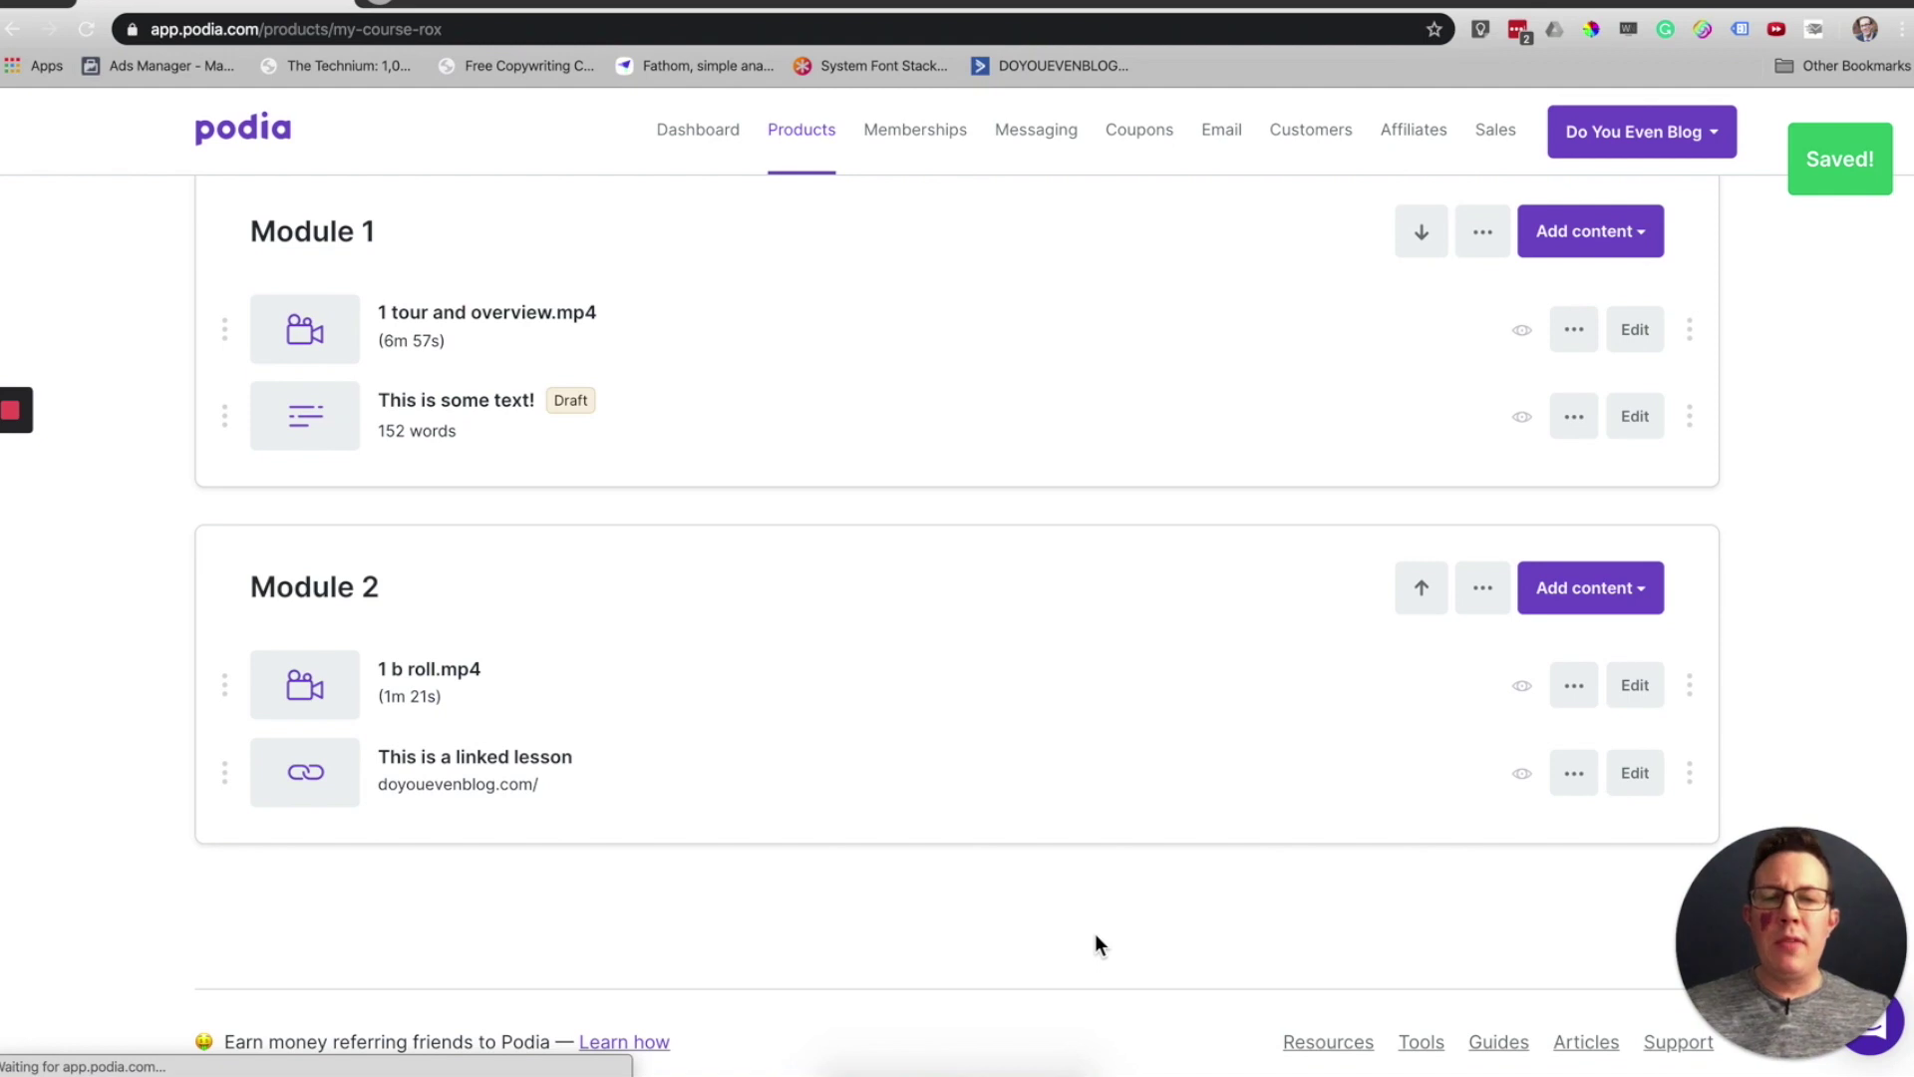
Step: Preview the course page to check the new linked lesson
{"action": "scroll", "coordinate": [1268, 841], "scroll_direction": "up", "scroll_amount": 3}
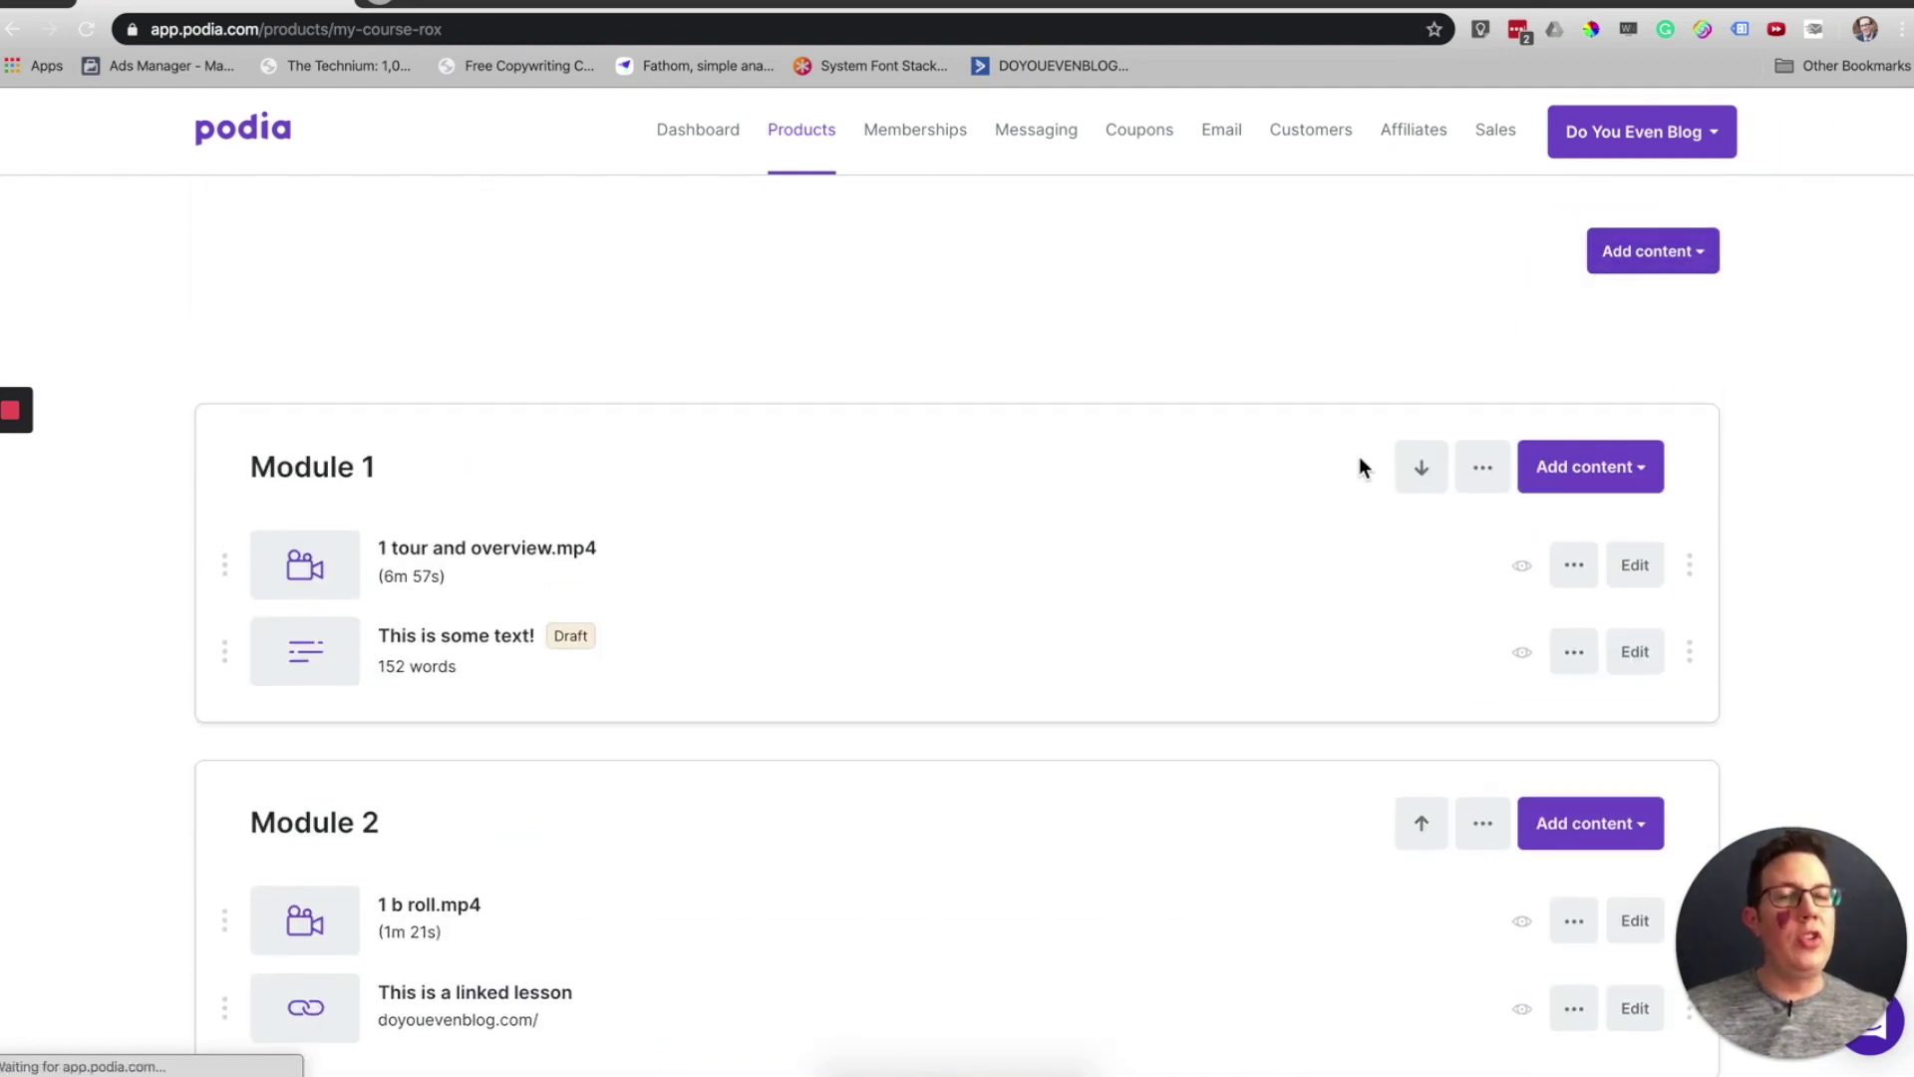
{"action": "scroll", "coordinate": [1360, 456], "scroll_direction": "up", "scroll_amount": 3}
{"action": "left_click", "coordinate": [1570, 458]}
{"action": "left_click", "coordinate": [1573, 522]}
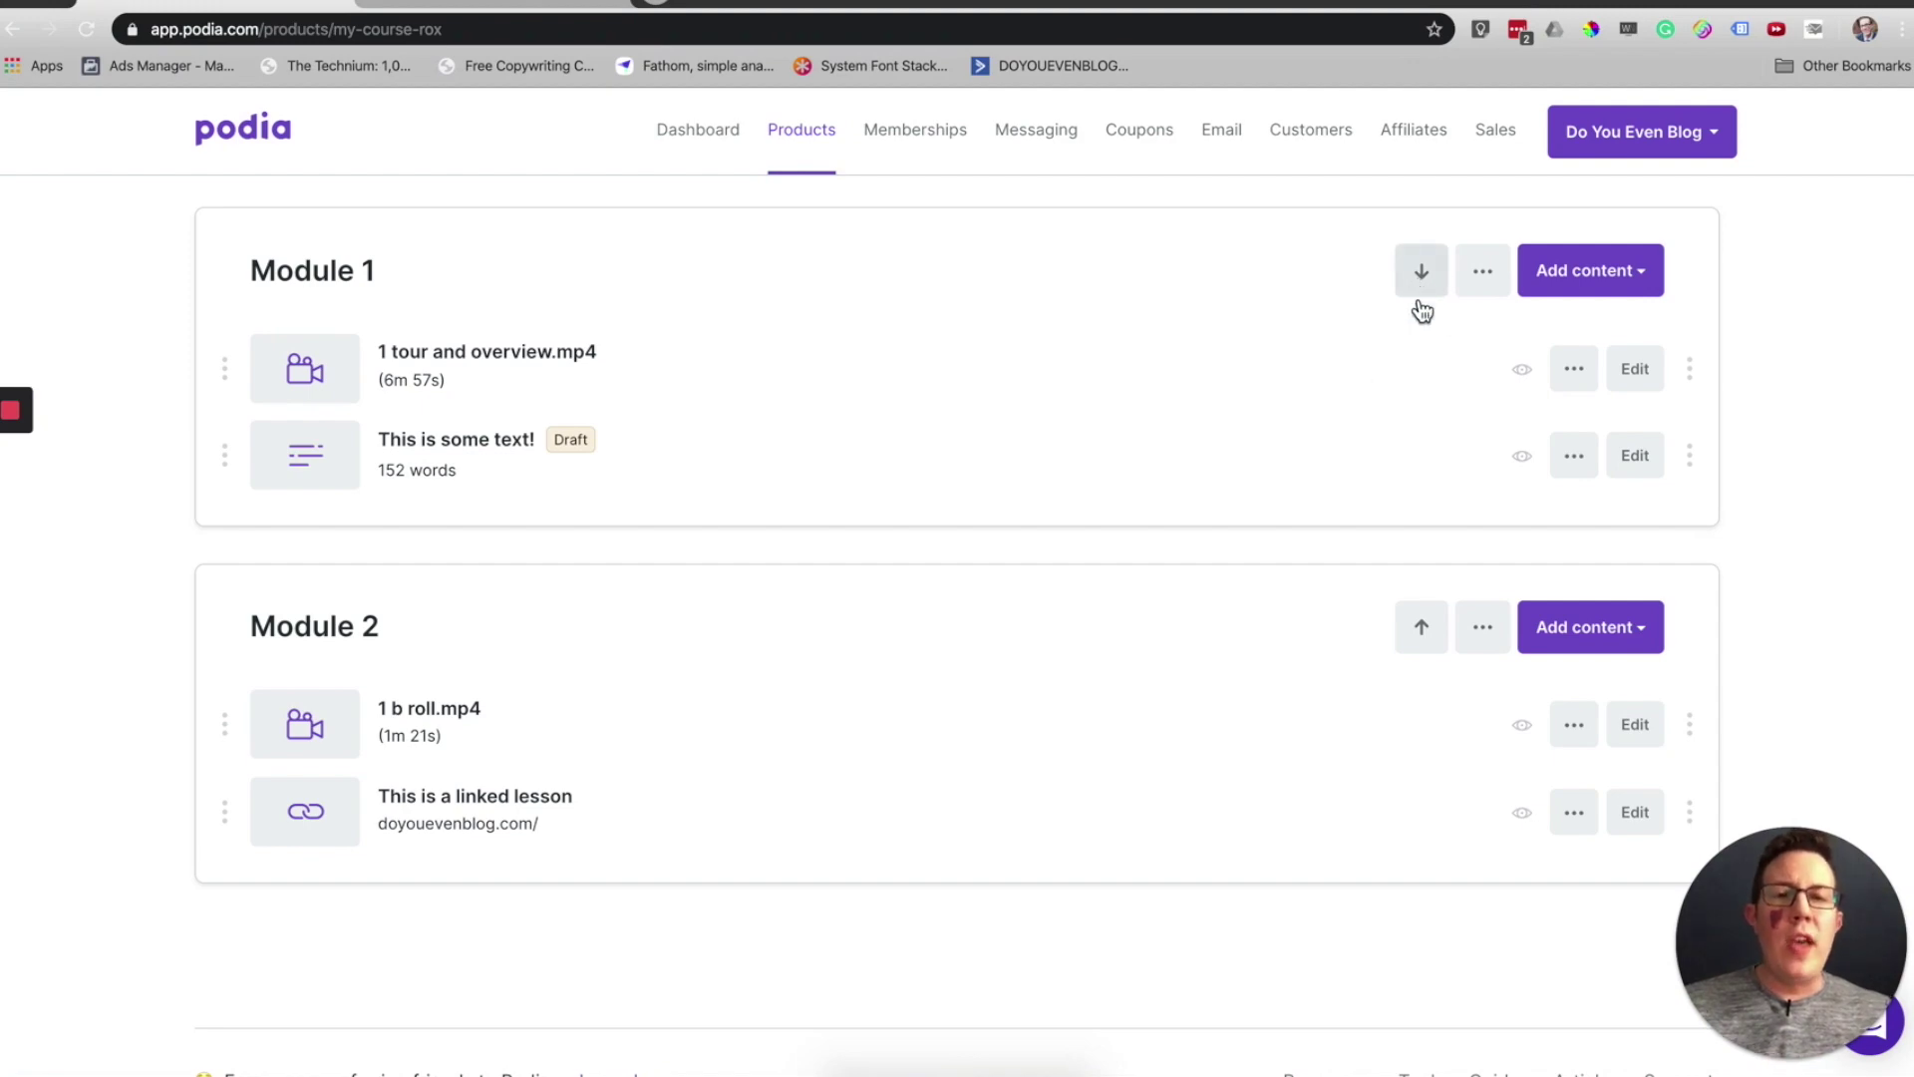
Step: Add a quiz to Module 2 and open it for editing
{"action": "scroll", "coordinate": [1417, 643], "scroll_direction": "down", "scroll_amount": 1}
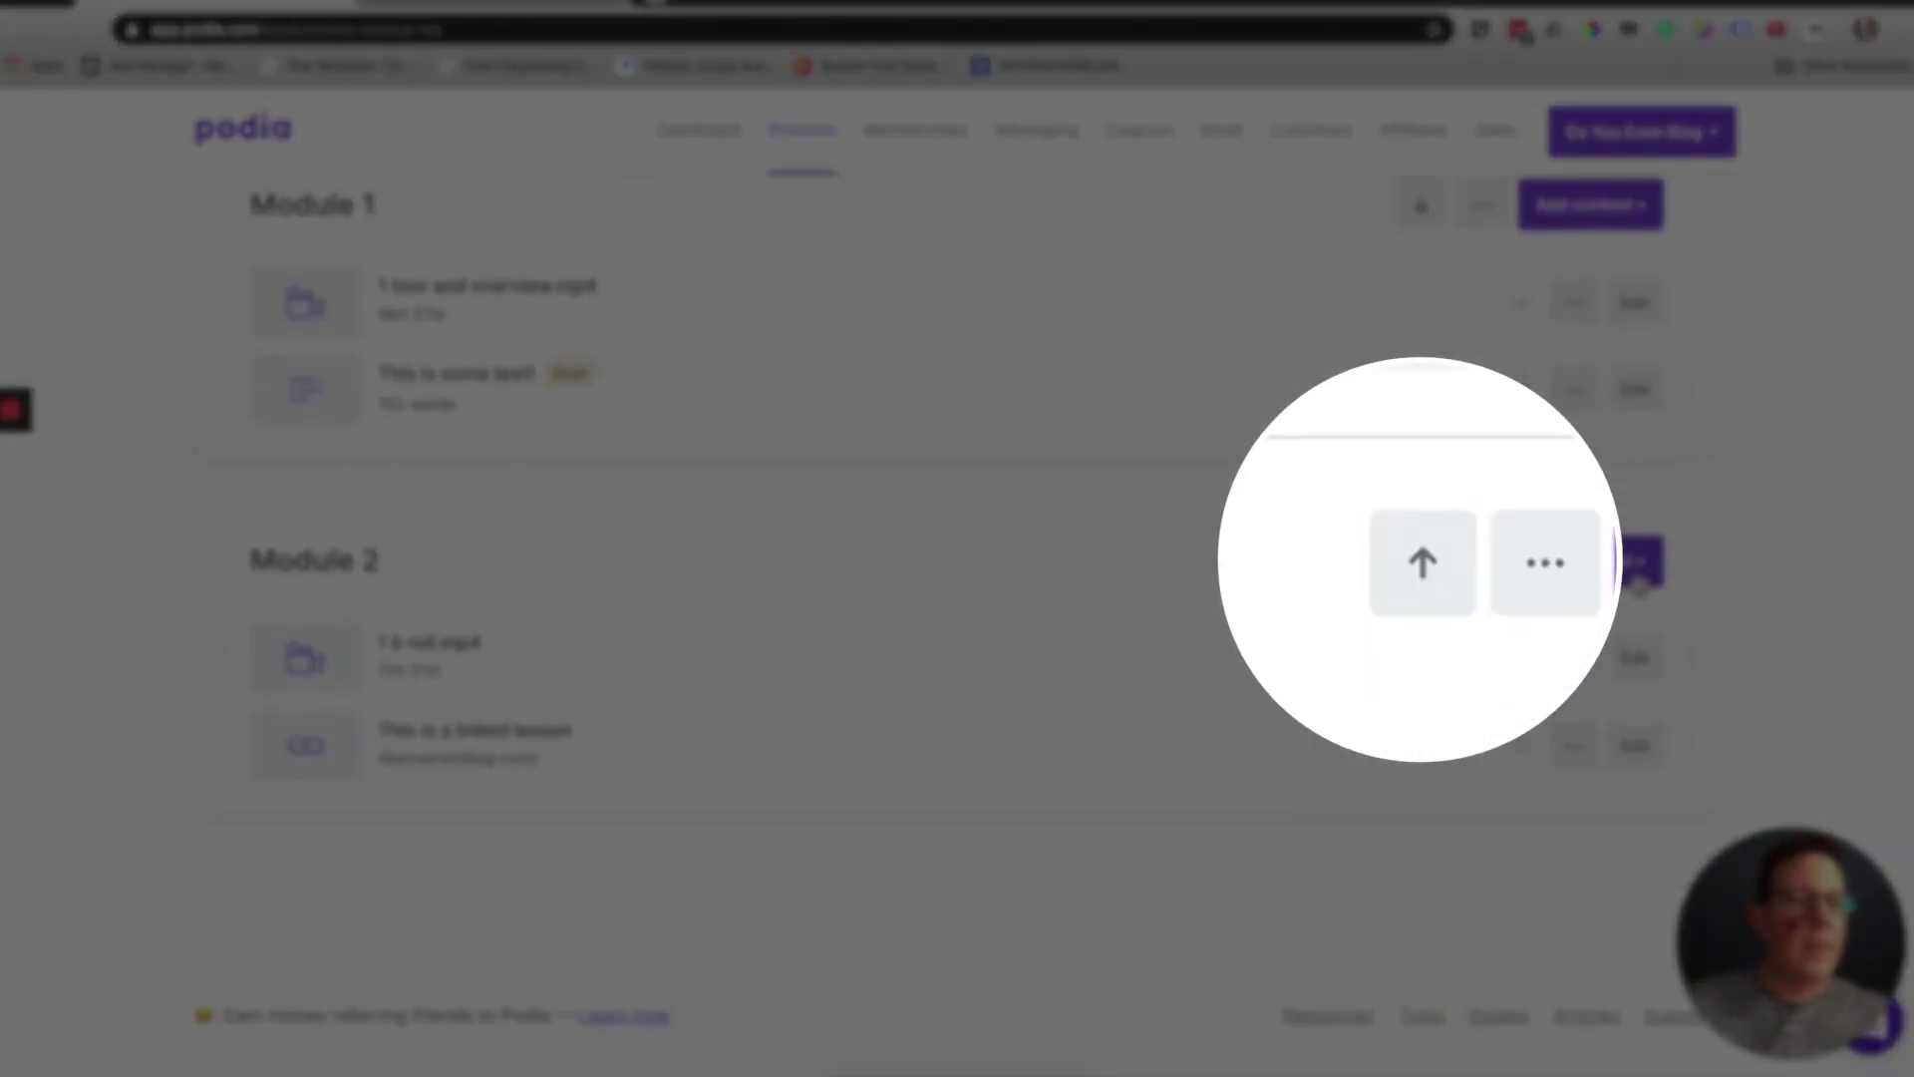
{"action": "left_click", "coordinate": [1589, 562]}
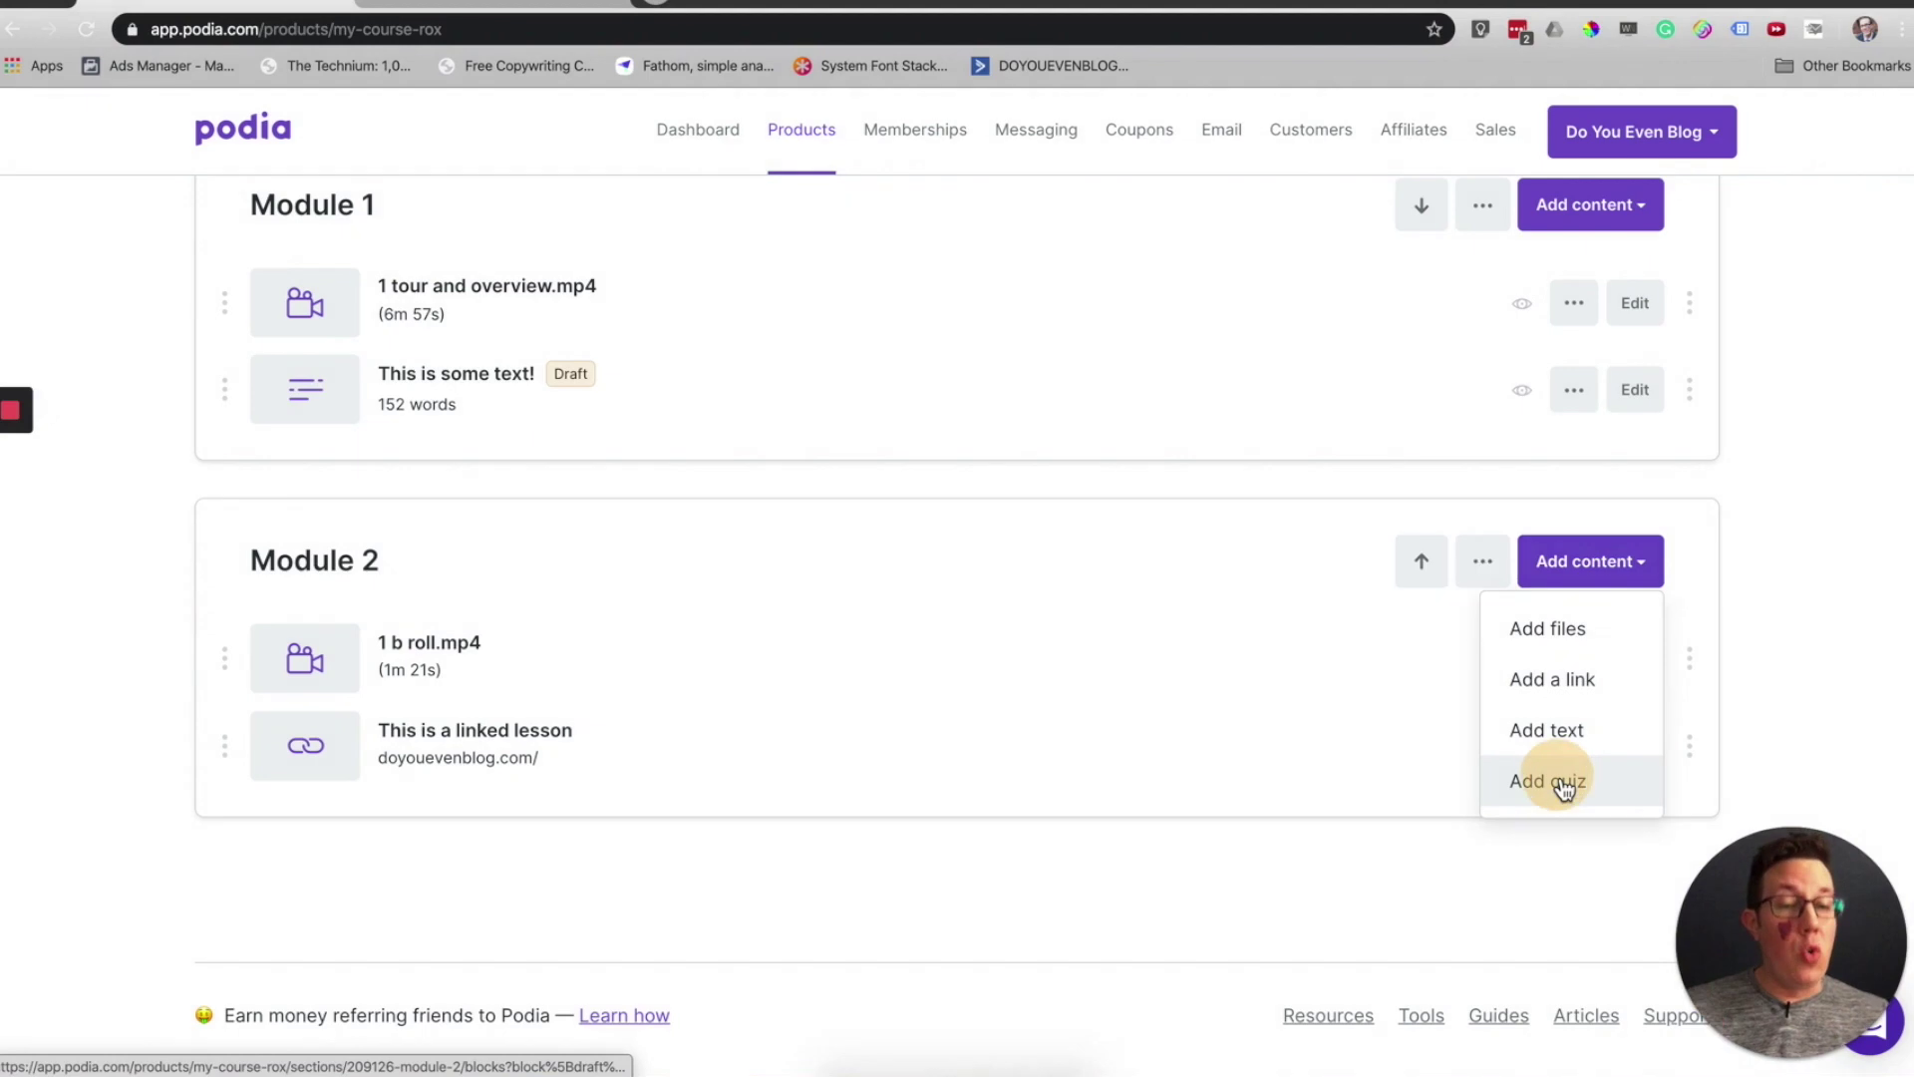
{"action": "left_click", "coordinate": [1559, 781]}
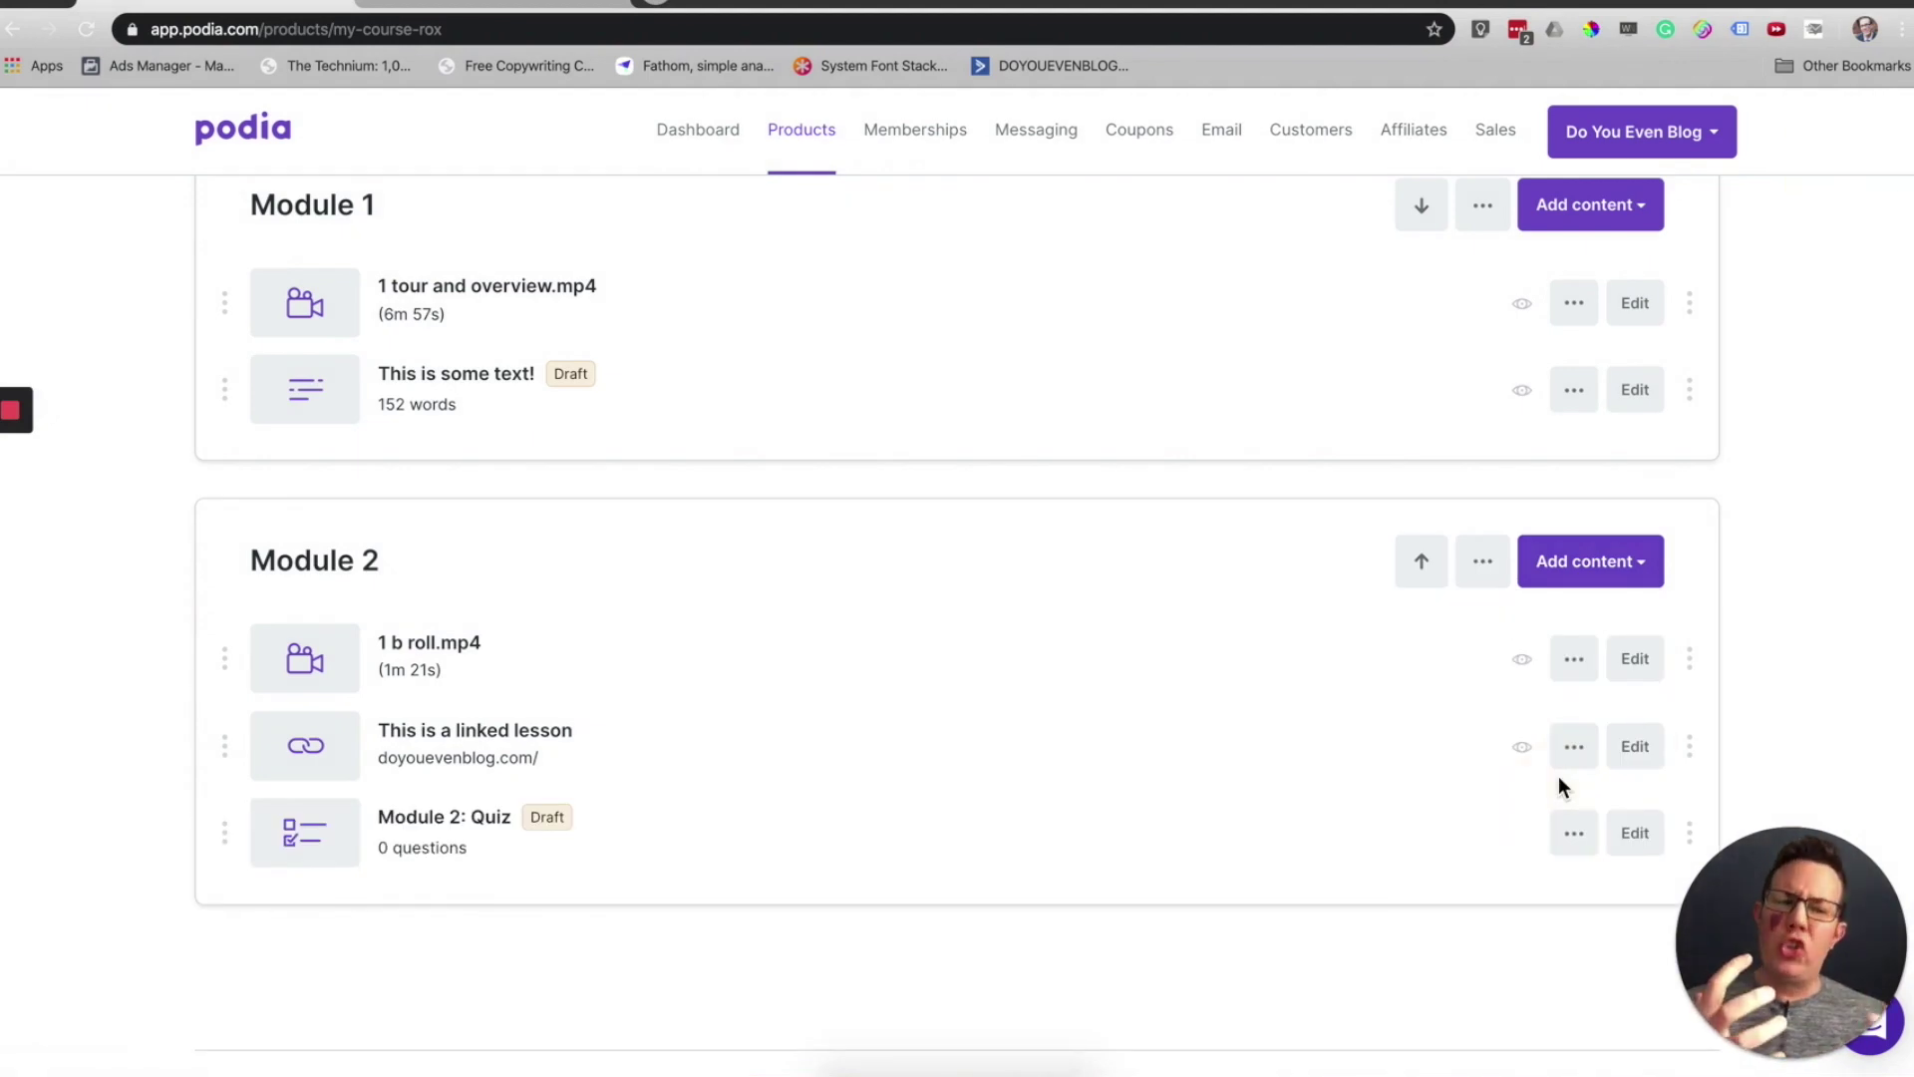
{"action": "scroll", "coordinate": [751, 676], "scroll_direction": "down", "scroll_amount": 1}
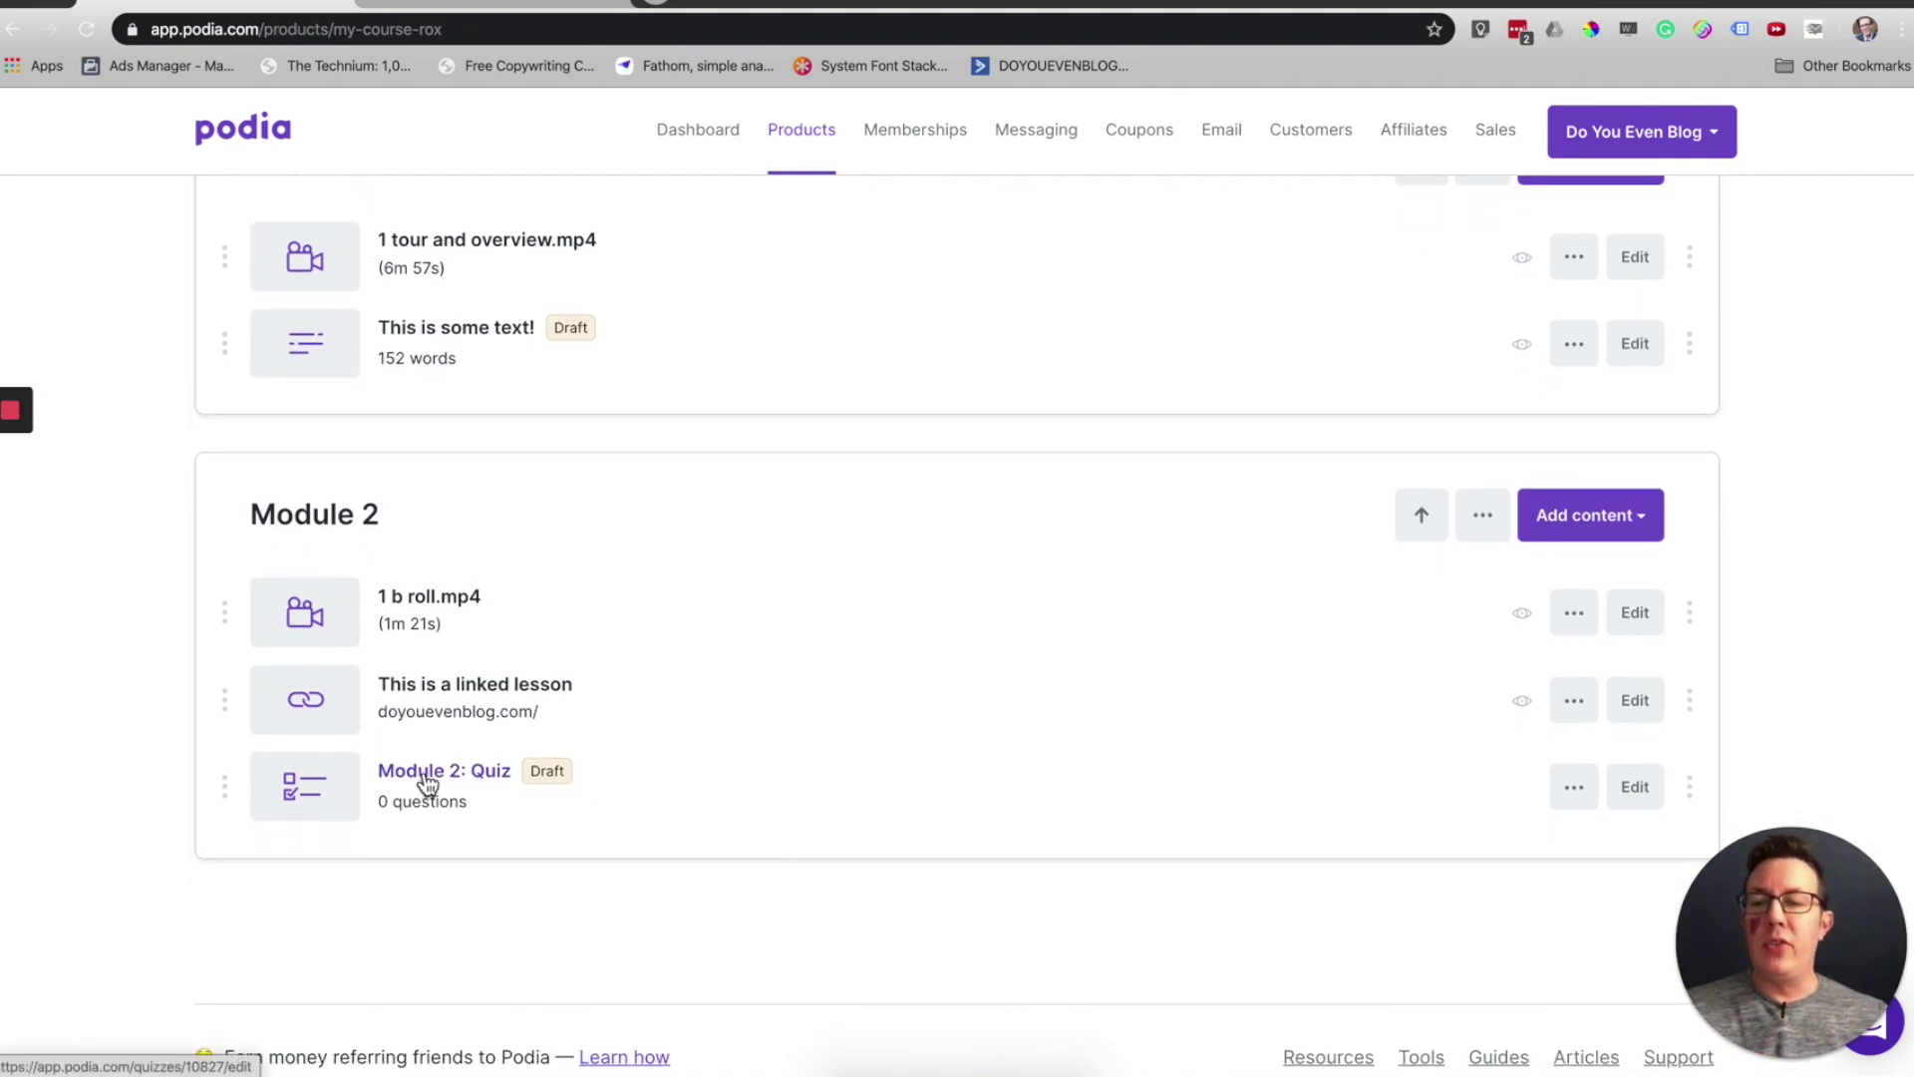
{"action": "left_click", "coordinate": [427, 783]}
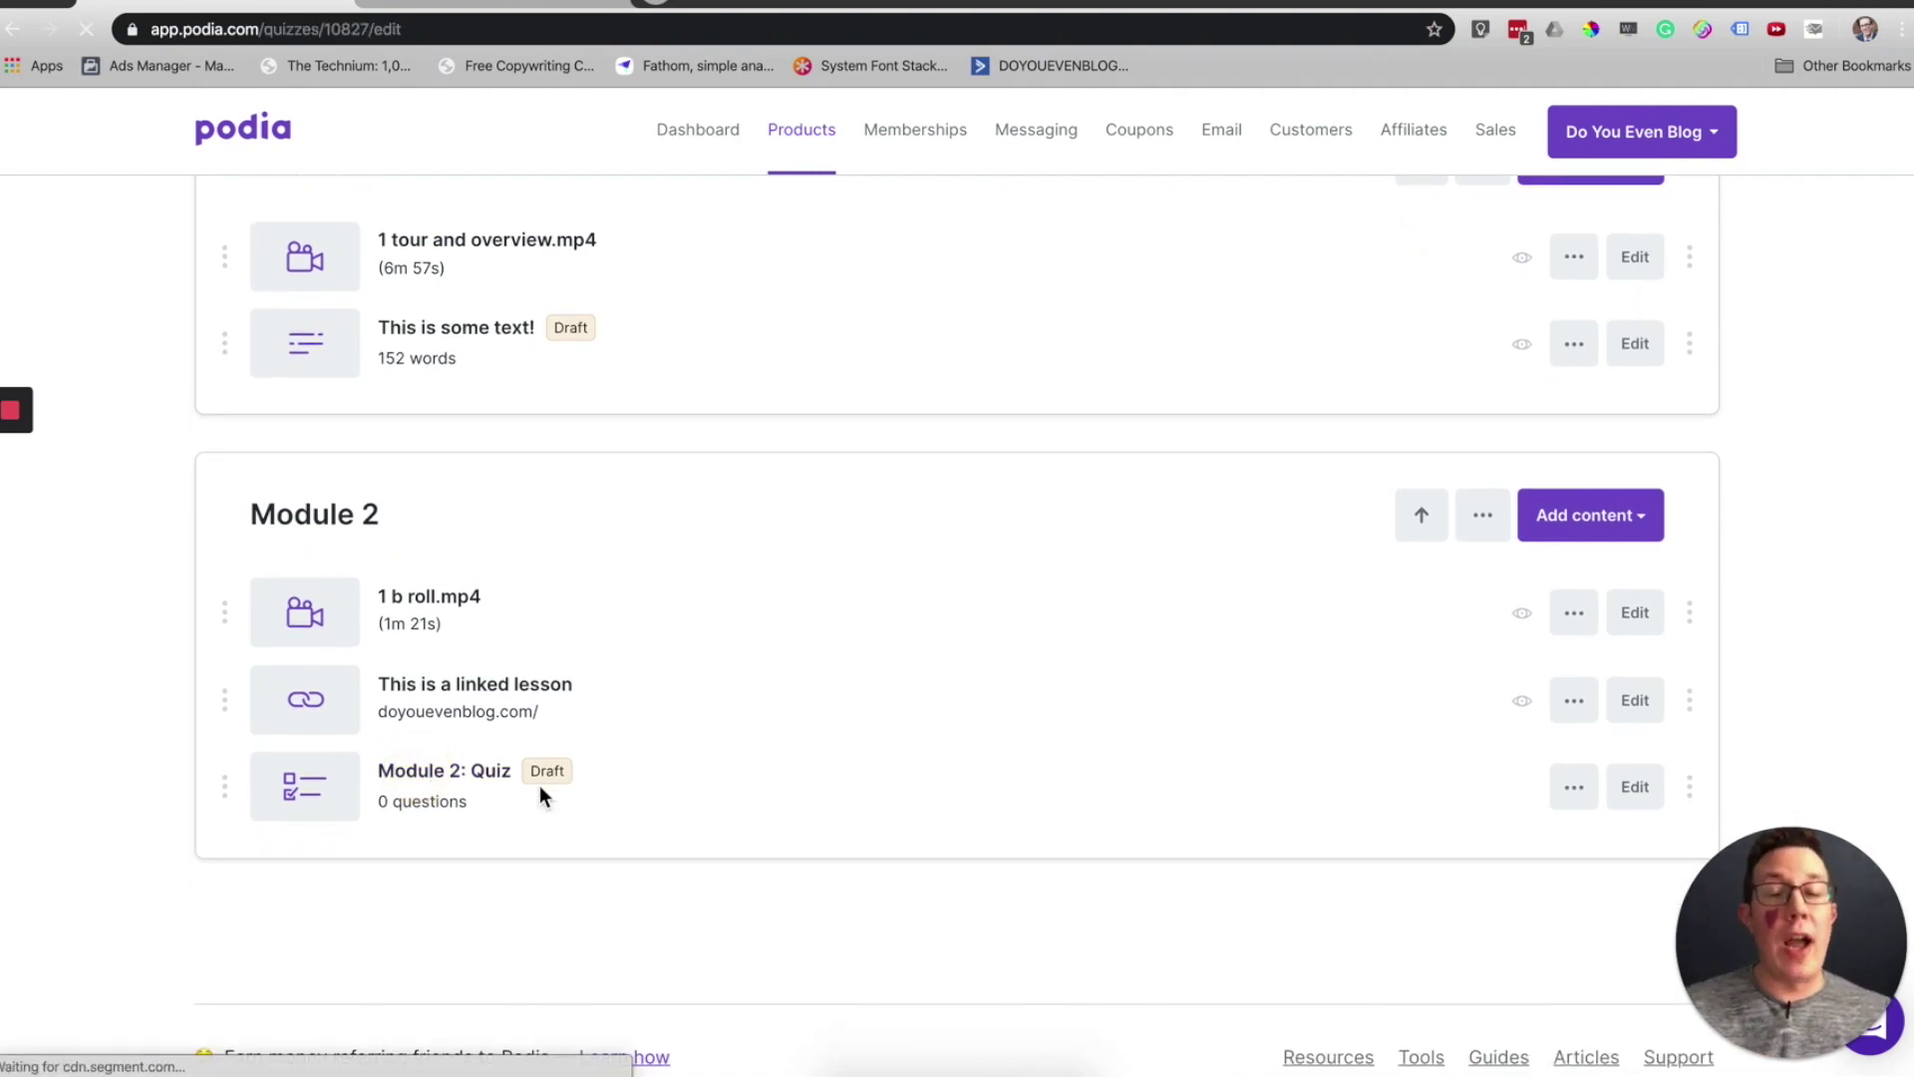
{"action": "scroll", "coordinate": [518, 718], "scroll_direction": "down", "scroll_amount": 3}
{"action": "triple_click", "coordinate": [349, 570]}
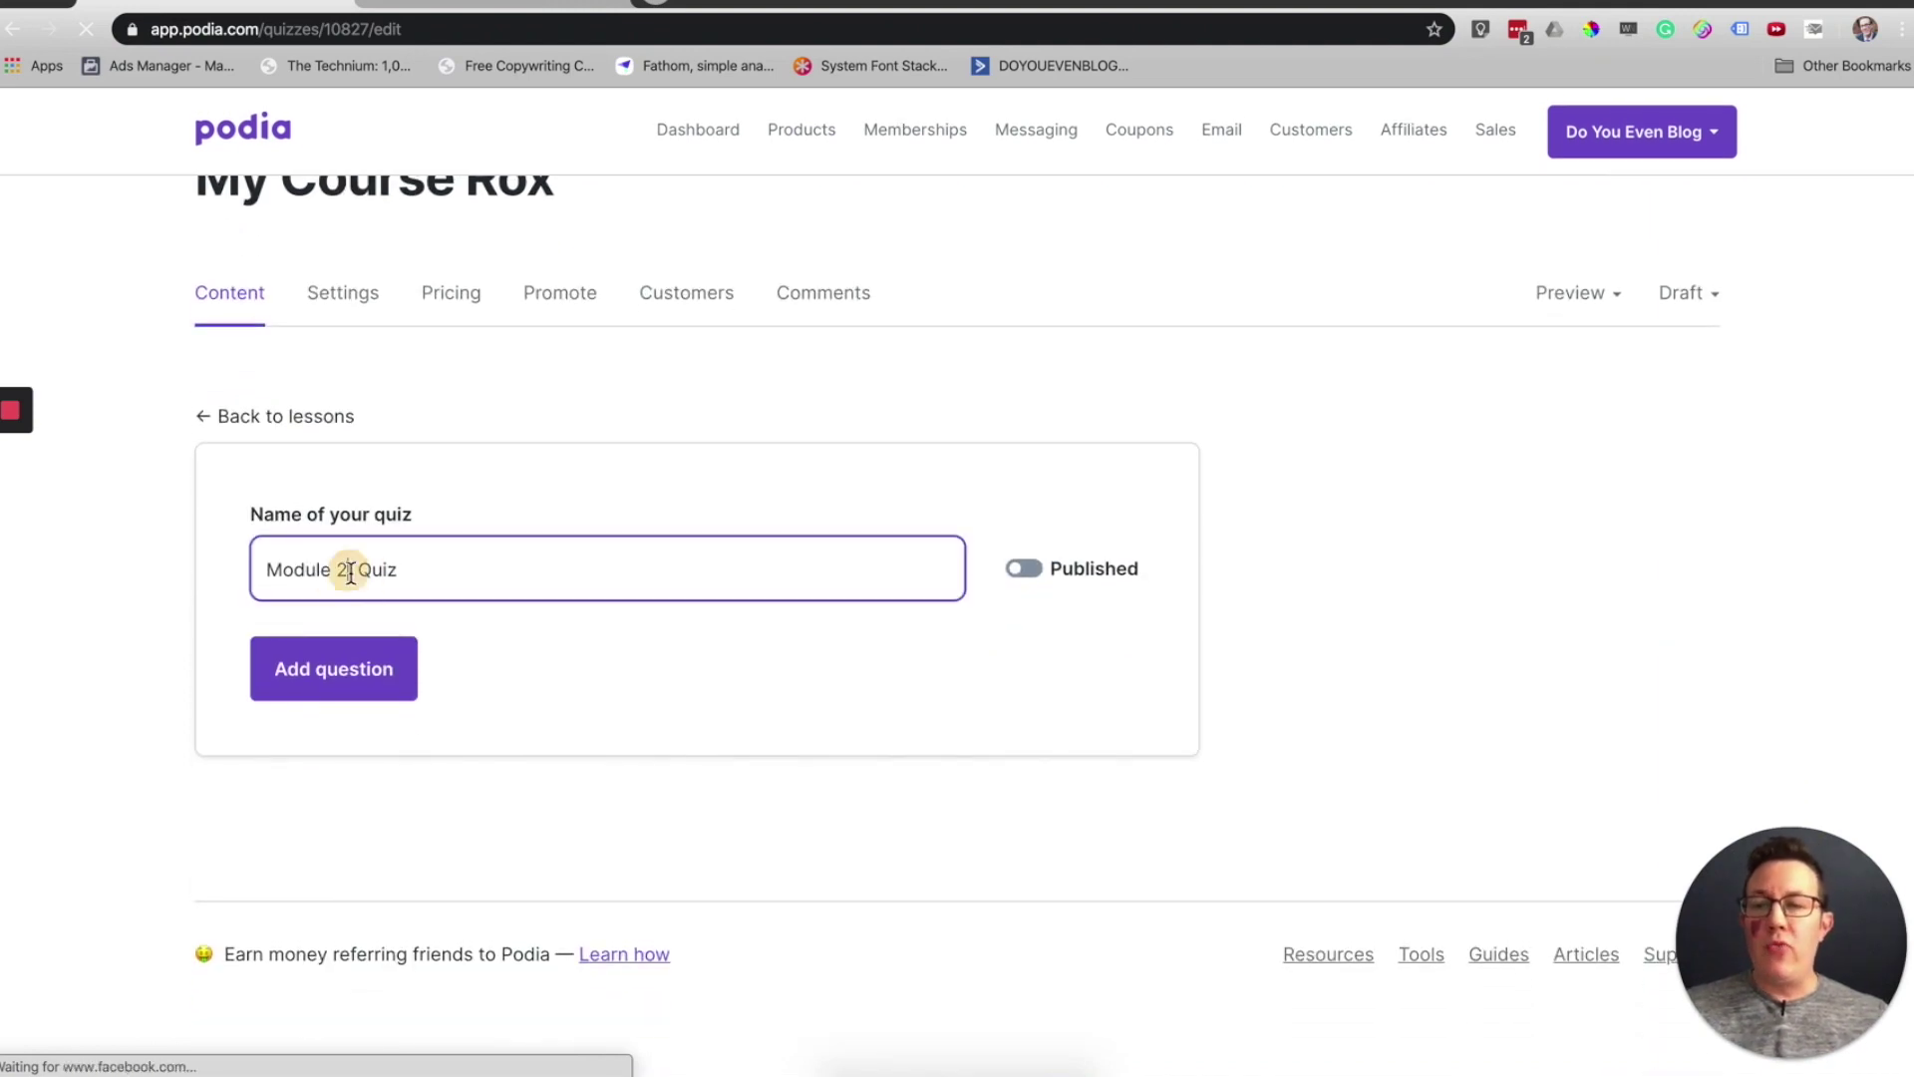
{"action": "left_click", "coordinate": [644, 682]}
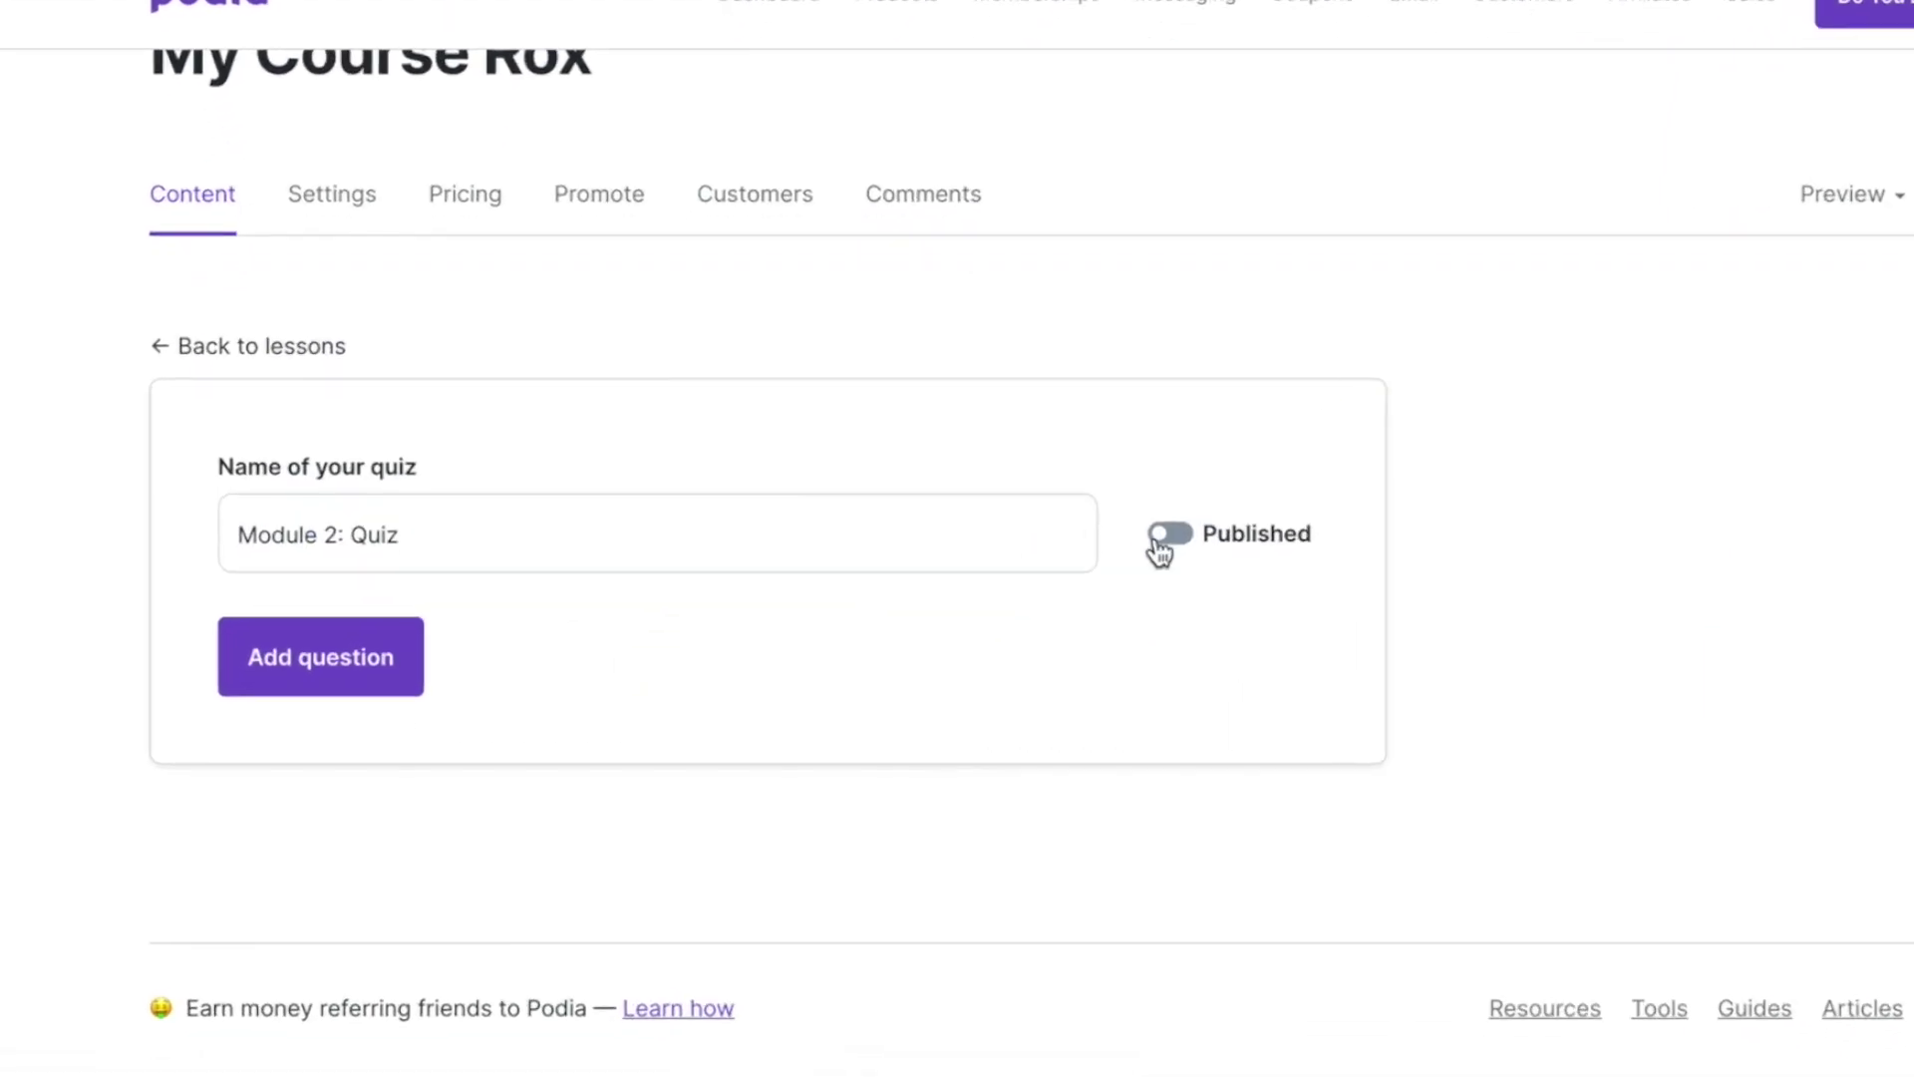
Step: Add the quiz question "This is a question?" and extend it to four answer choices
{"action": "left_click", "coordinate": [385, 666]}
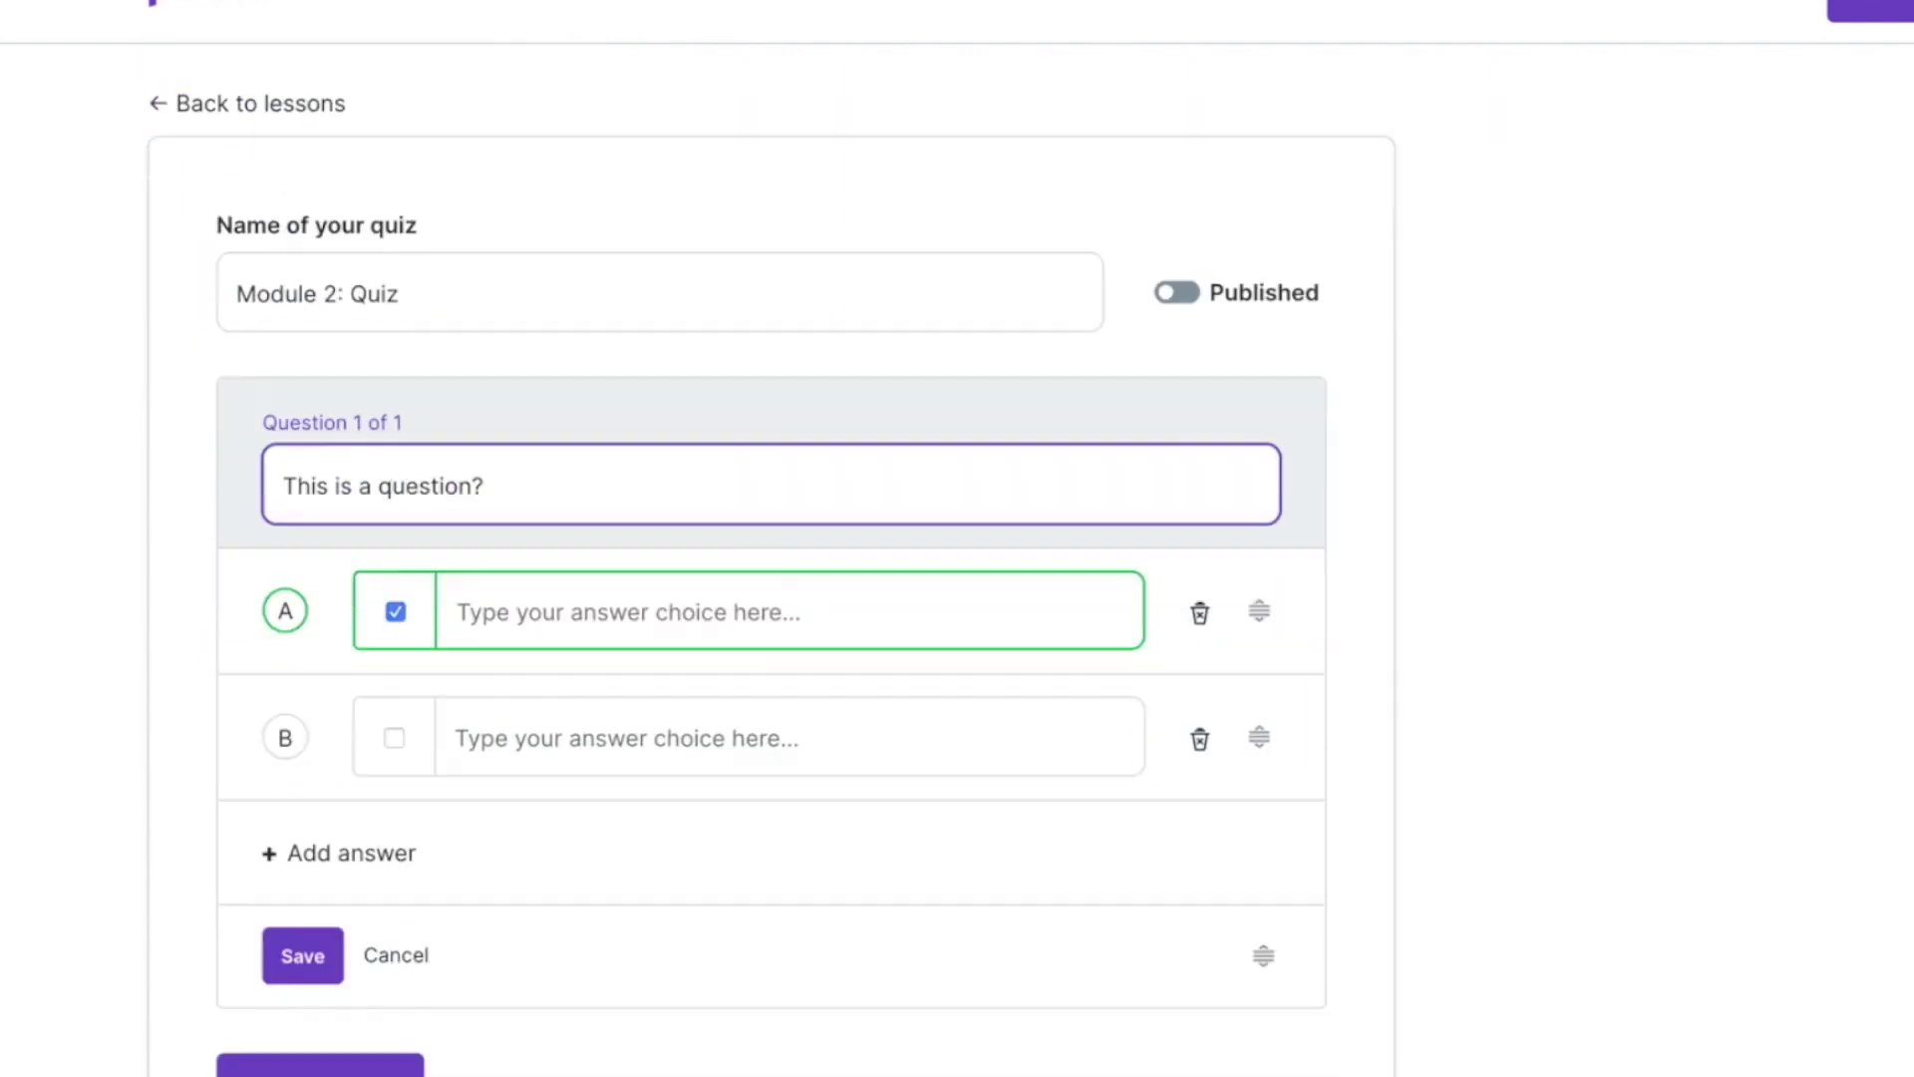
{"action": "scroll", "coordinate": [427, 567], "scroll_direction": "down", "scroll_amount": 3}
{"action": "left_click", "coordinate": [347, 592]}
{"action": "left_click", "coordinate": [327, 744]}
{"action": "left_click", "coordinate": [330, 731]}
Step: Fill in answer choices A to D with "asdf", "asdf", "asdfasdfasdf" and "asdfasdfasdfasdfasdfasdf"
{"action": "left_click", "coordinate": [508, 377]}
{"action": "type", "text": "asdf"}
{"action": "left_click", "coordinate": [513, 476]}
{"action": "type", "text": "asdf"}
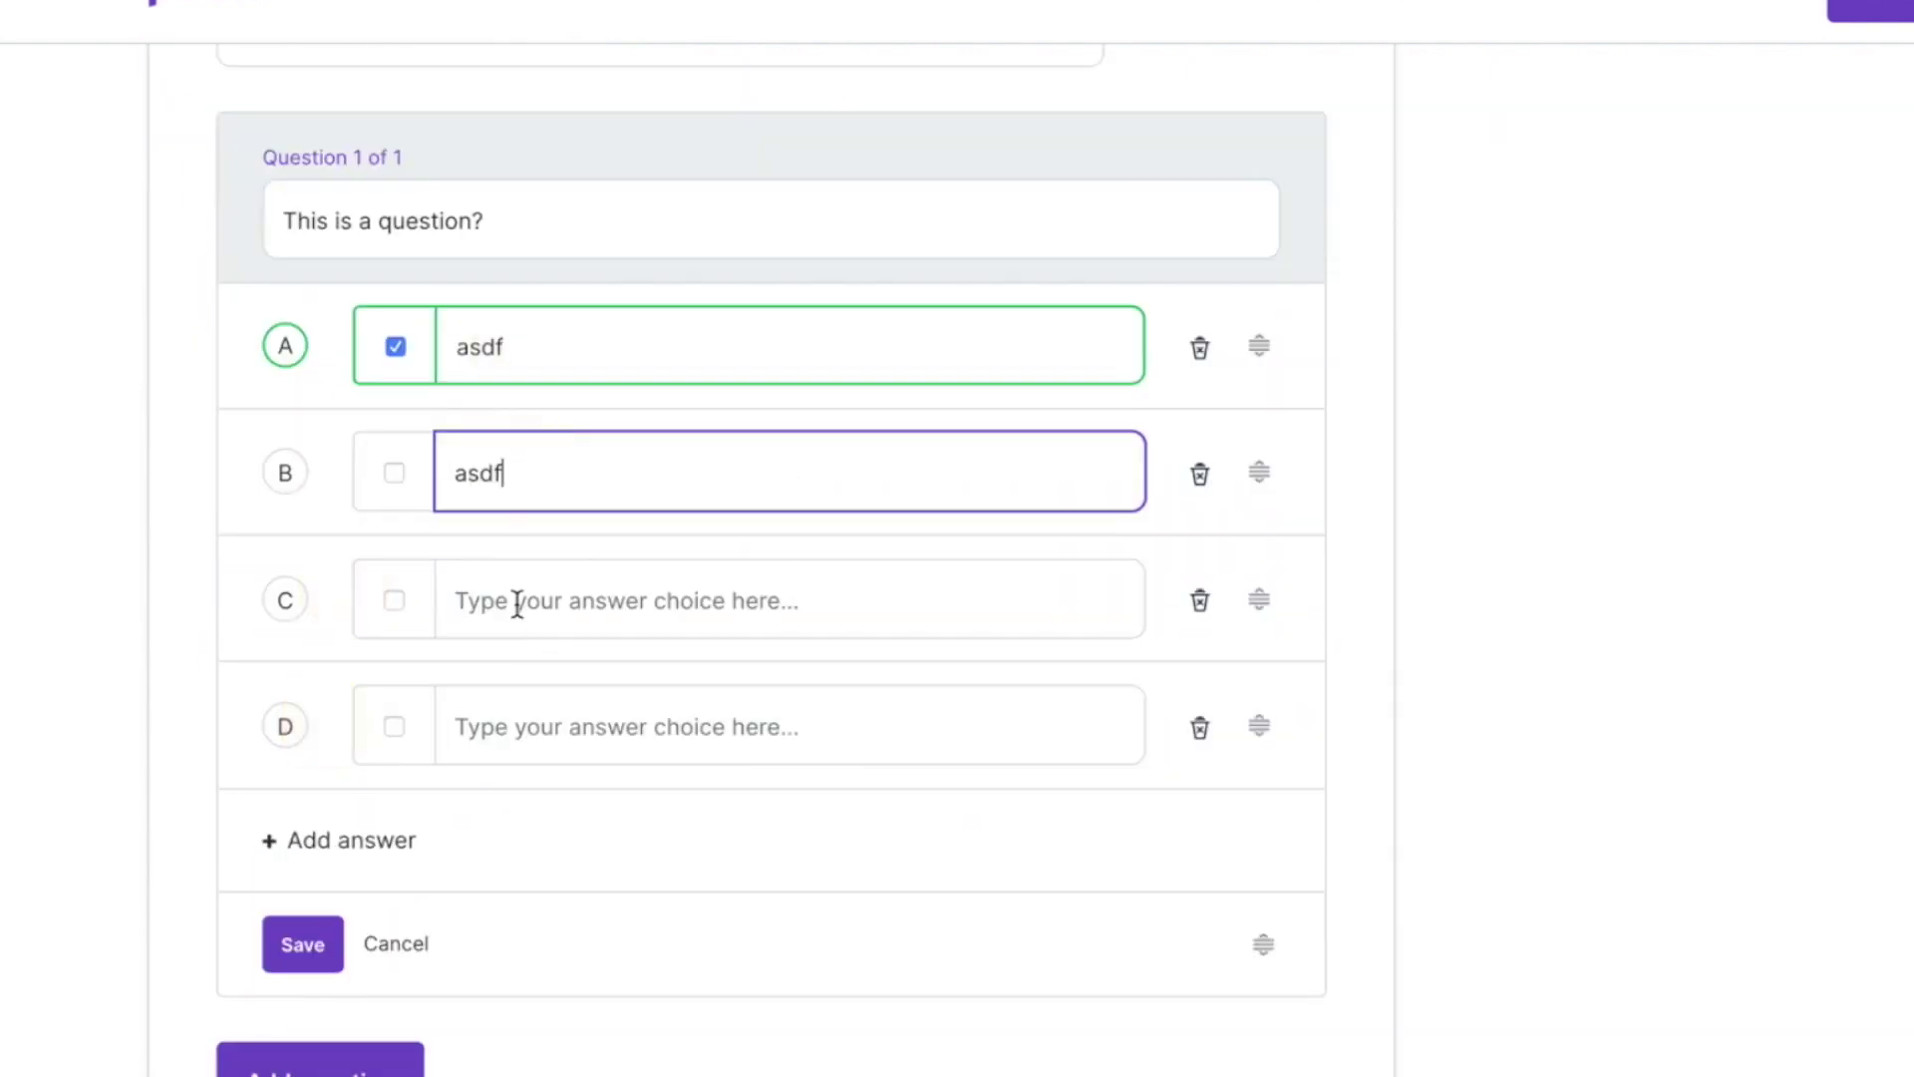
{"action": "left_click", "coordinate": [517, 604]}
{"action": "type", "text": "asdfasdfasdf"}
{"action": "left_click", "coordinate": [518, 728]}
Step: Mark answers A and B as the correct ones and save the question
{"action": "left_click", "coordinate": [409, 377]}
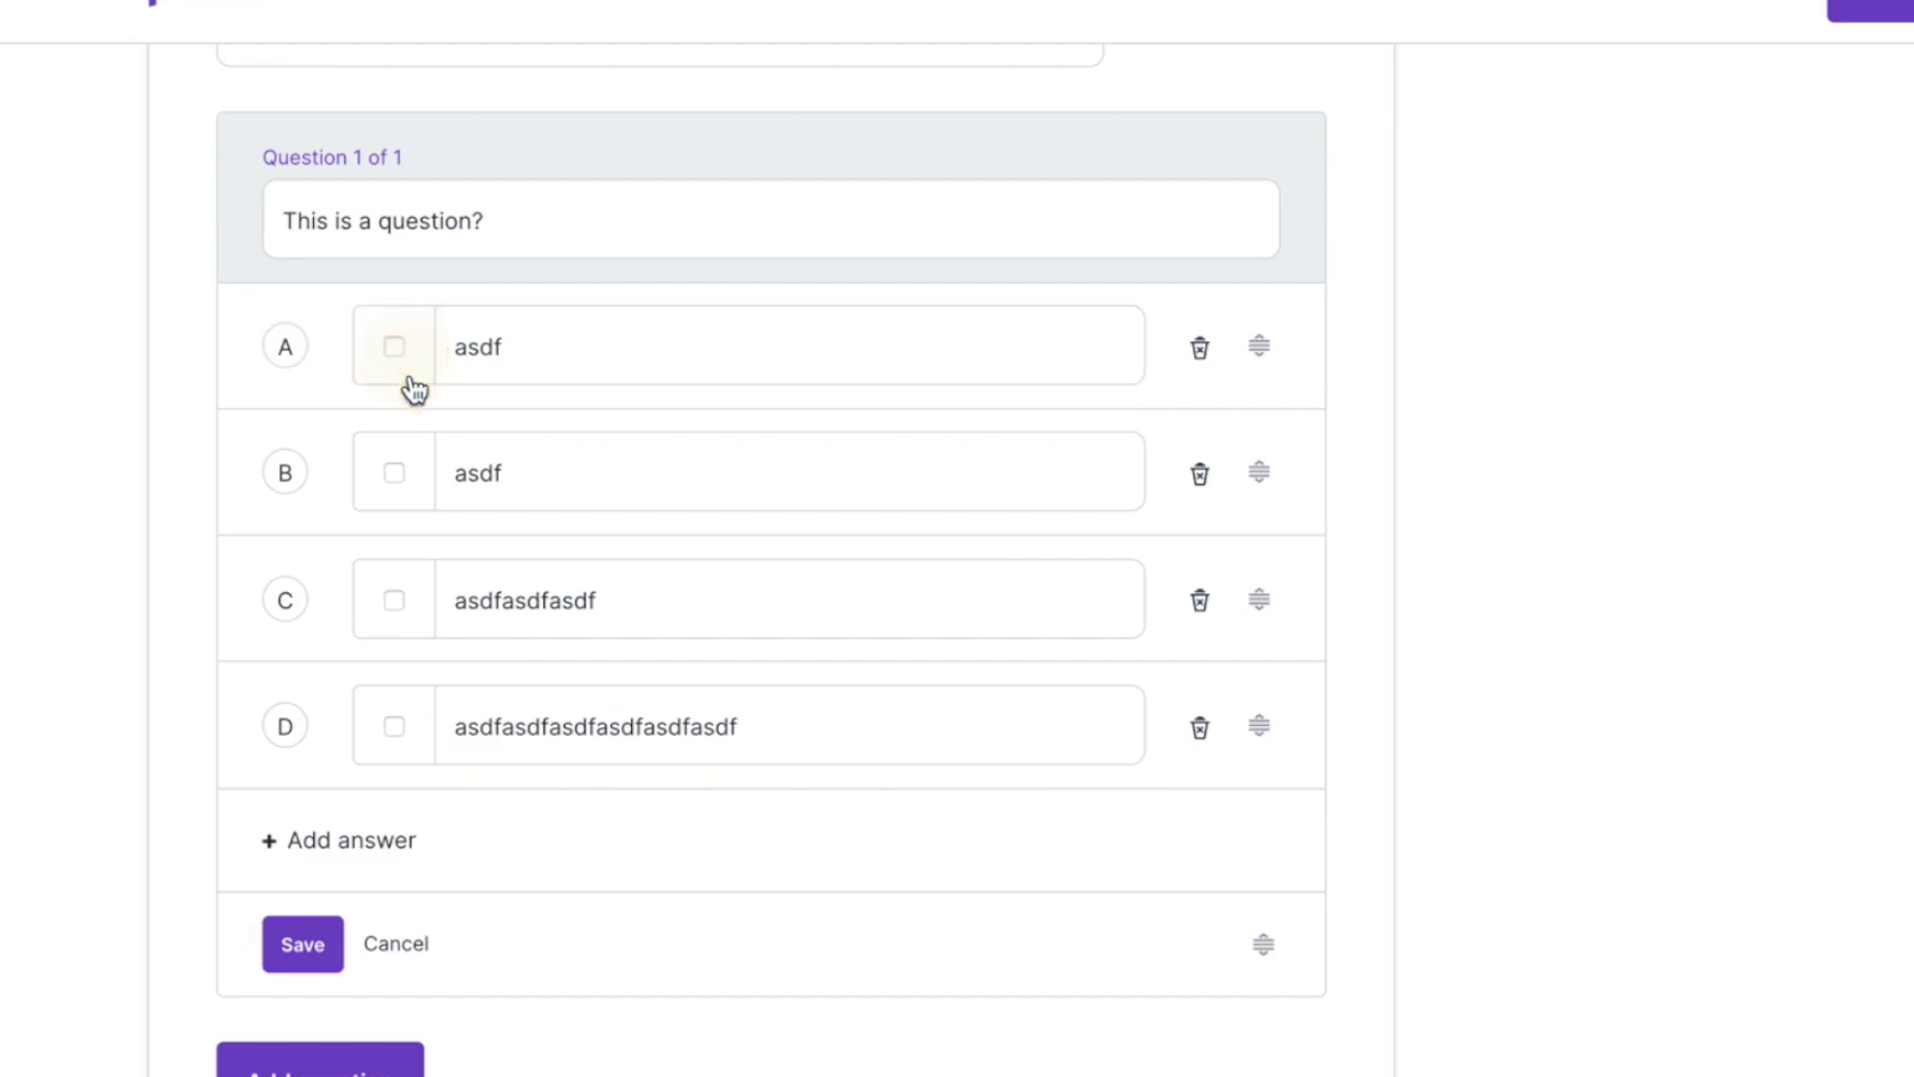
{"action": "left_click", "coordinate": [393, 474]}
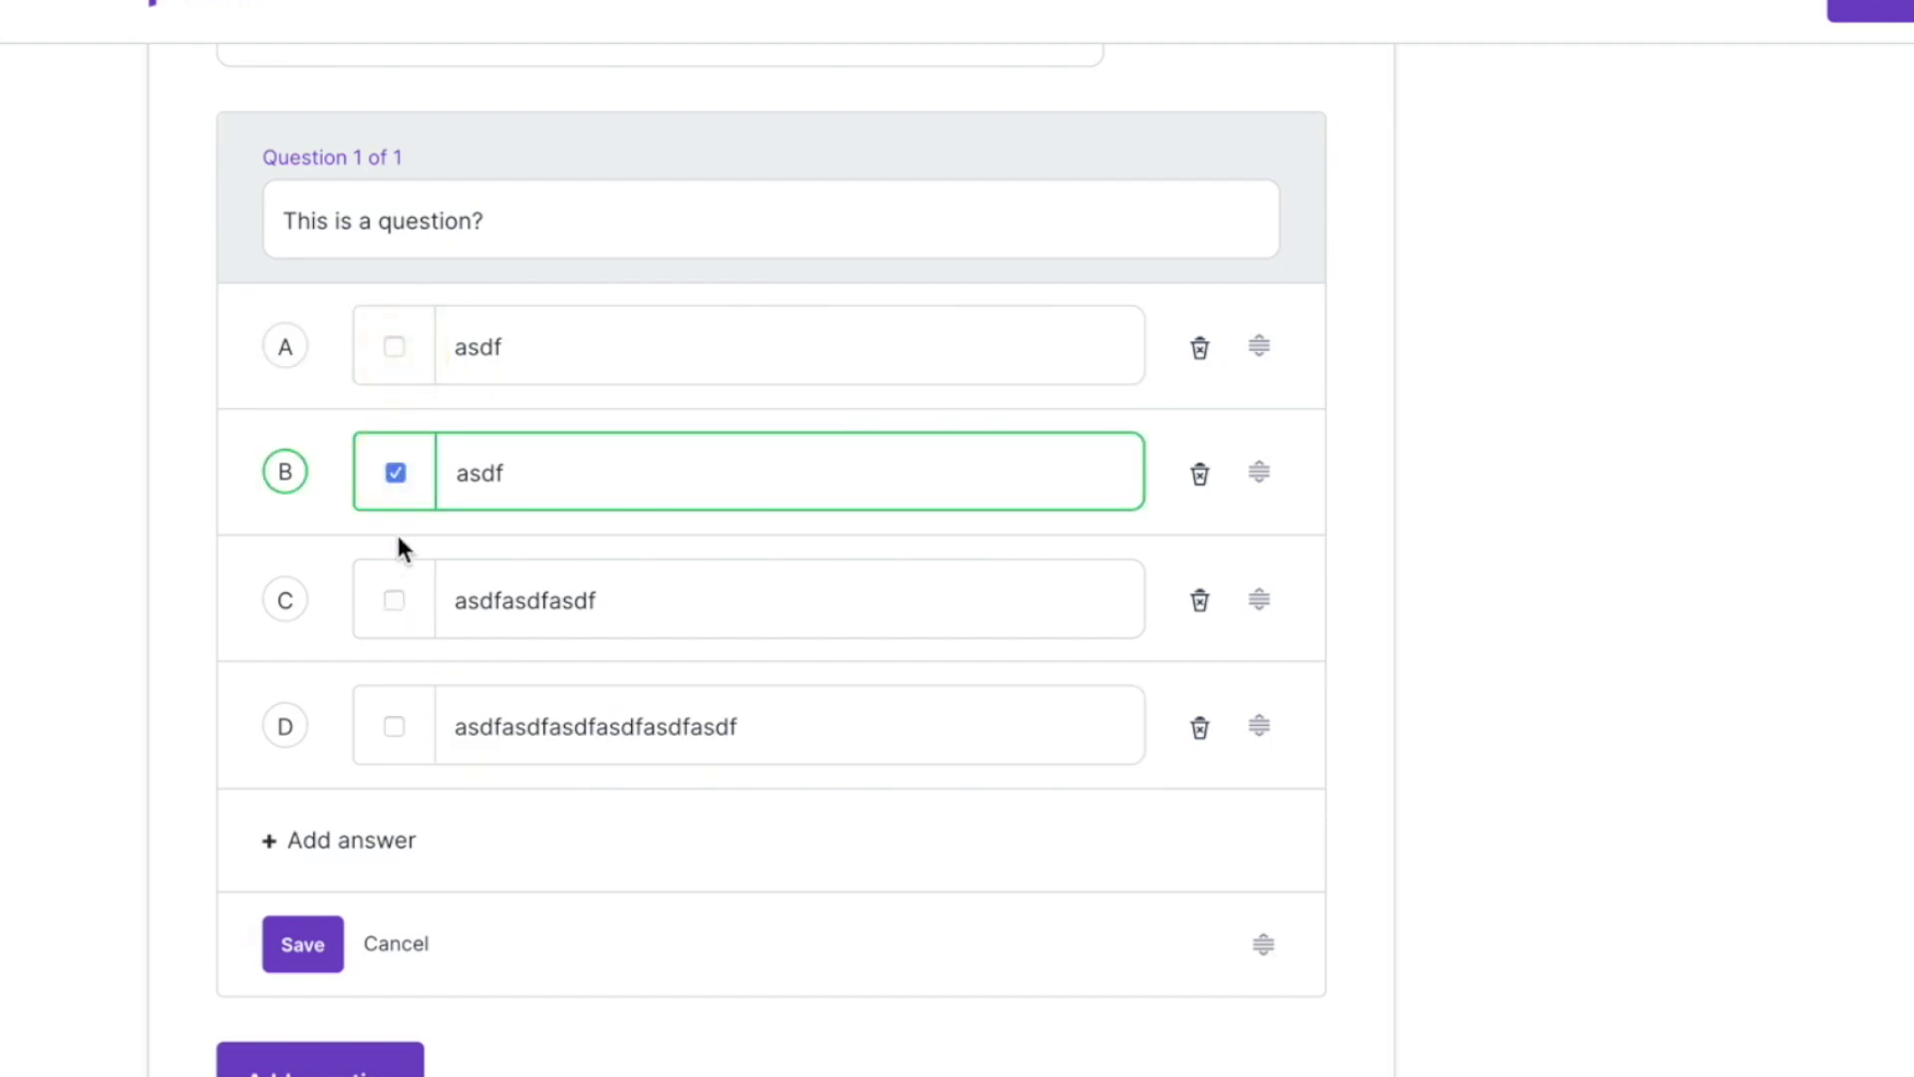
{"action": "left_click", "coordinate": [396, 348]}
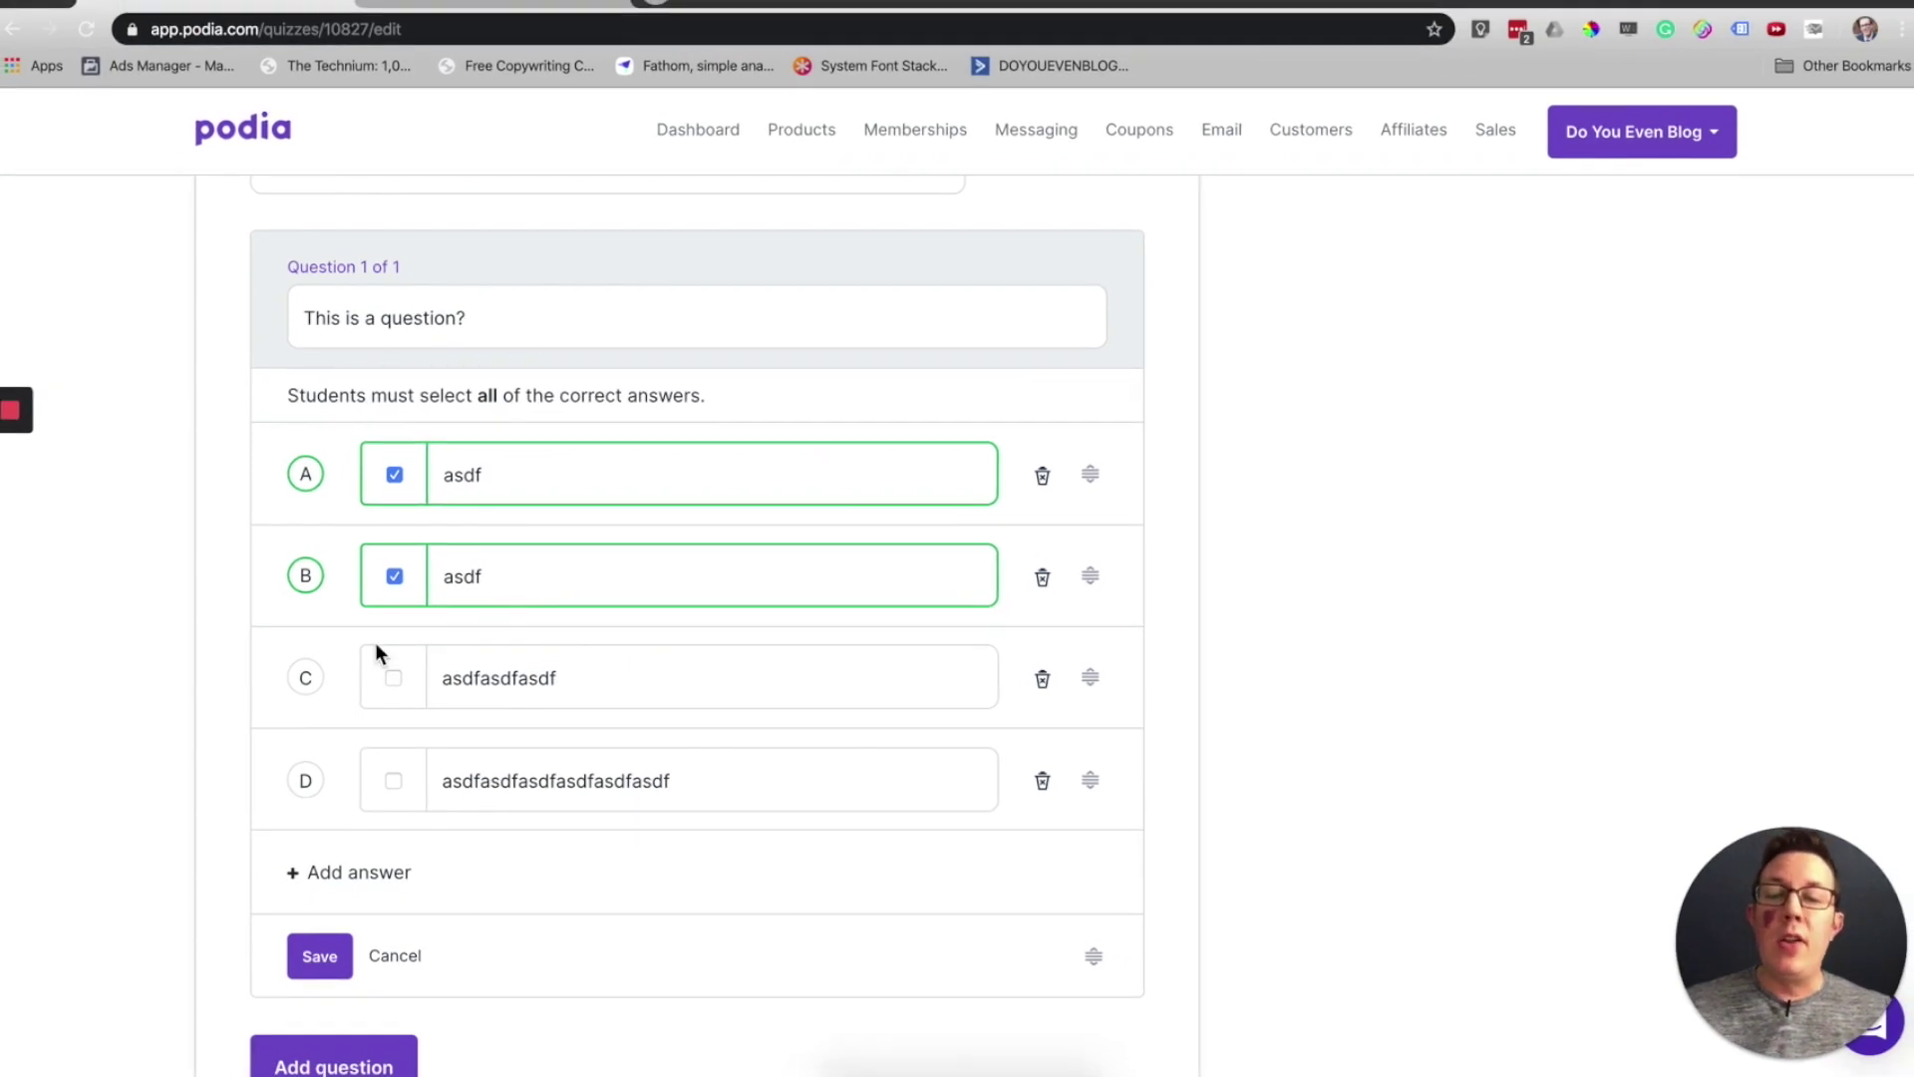
{"action": "scroll", "coordinate": [352, 874], "scroll_direction": "down", "scroll_amount": 1}
{"action": "left_click", "coordinate": [321, 912]}
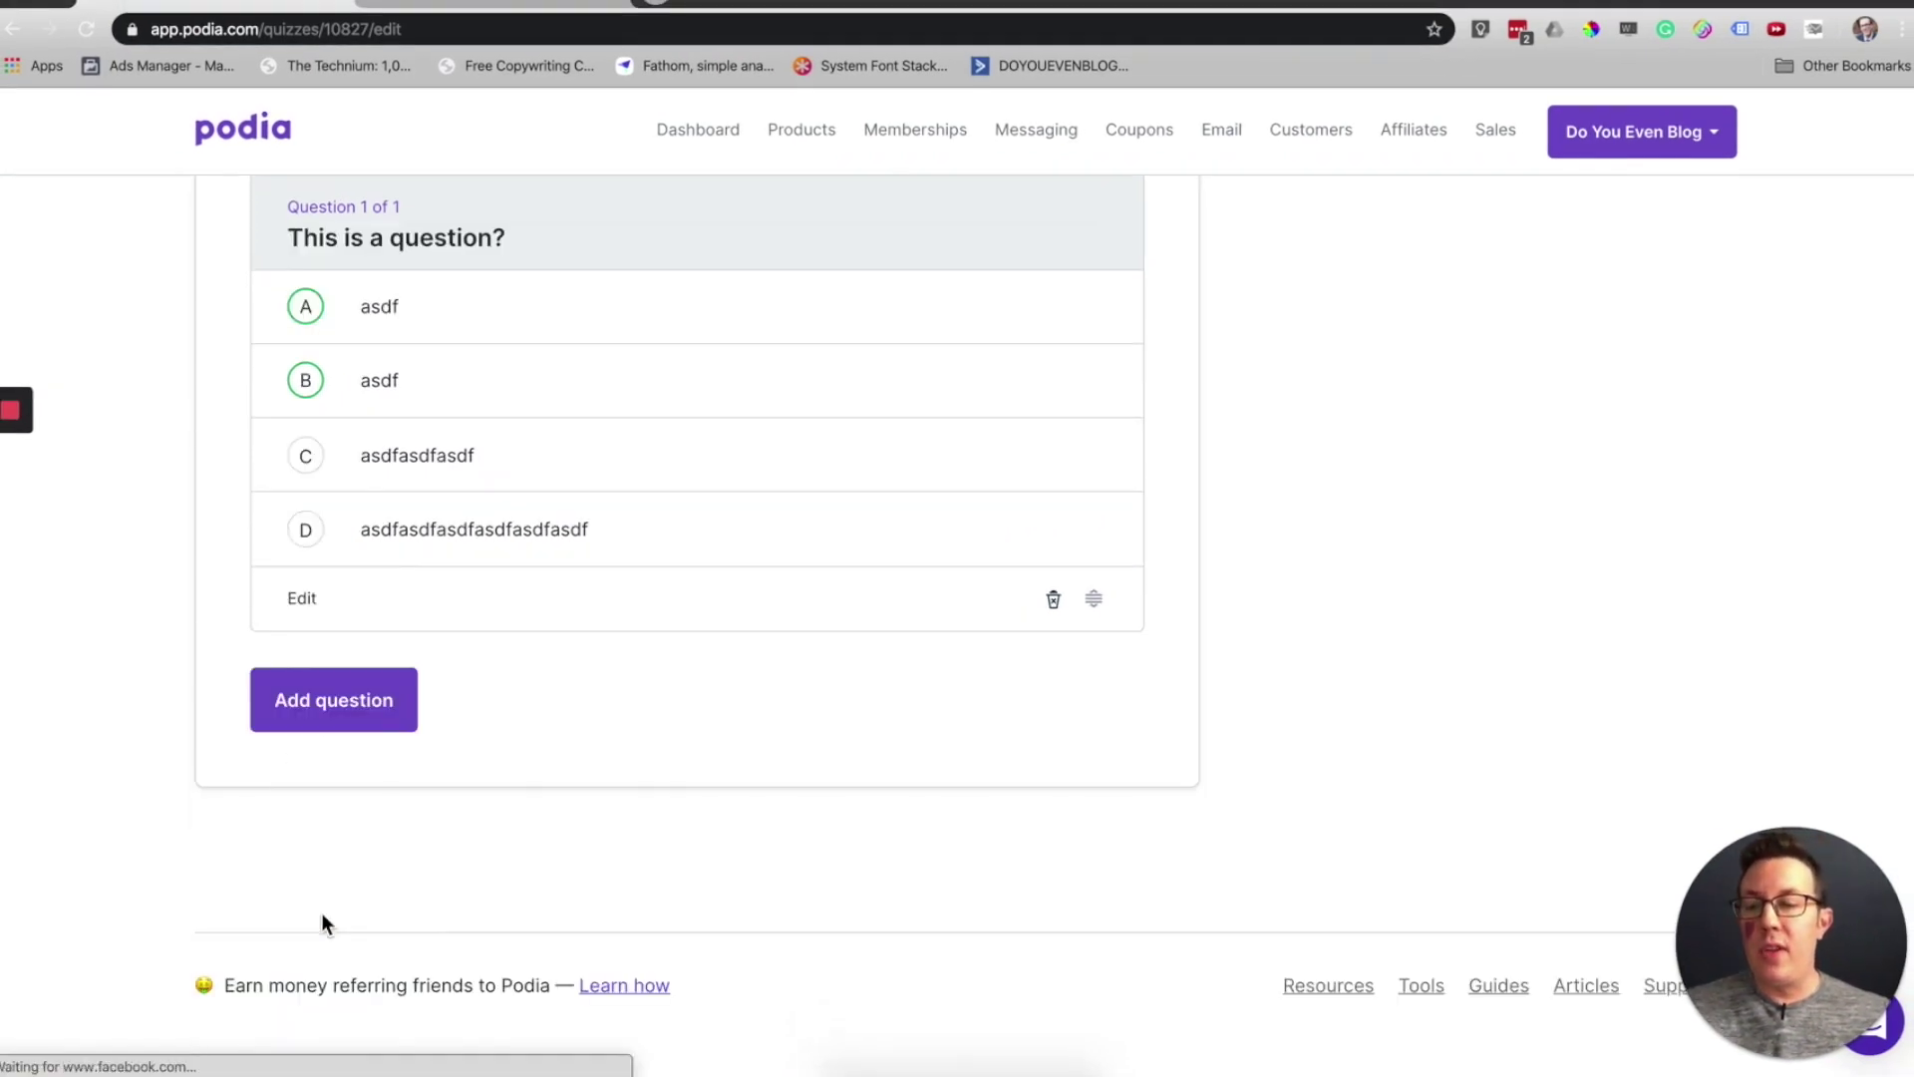
Step: Check the Module 2 quiz in the course preview and return to the course's content list to review its lessons
{"action": "scroll", "coordinate": [334, 714], "scroll_direction": "up", "scroll_amount": 8}
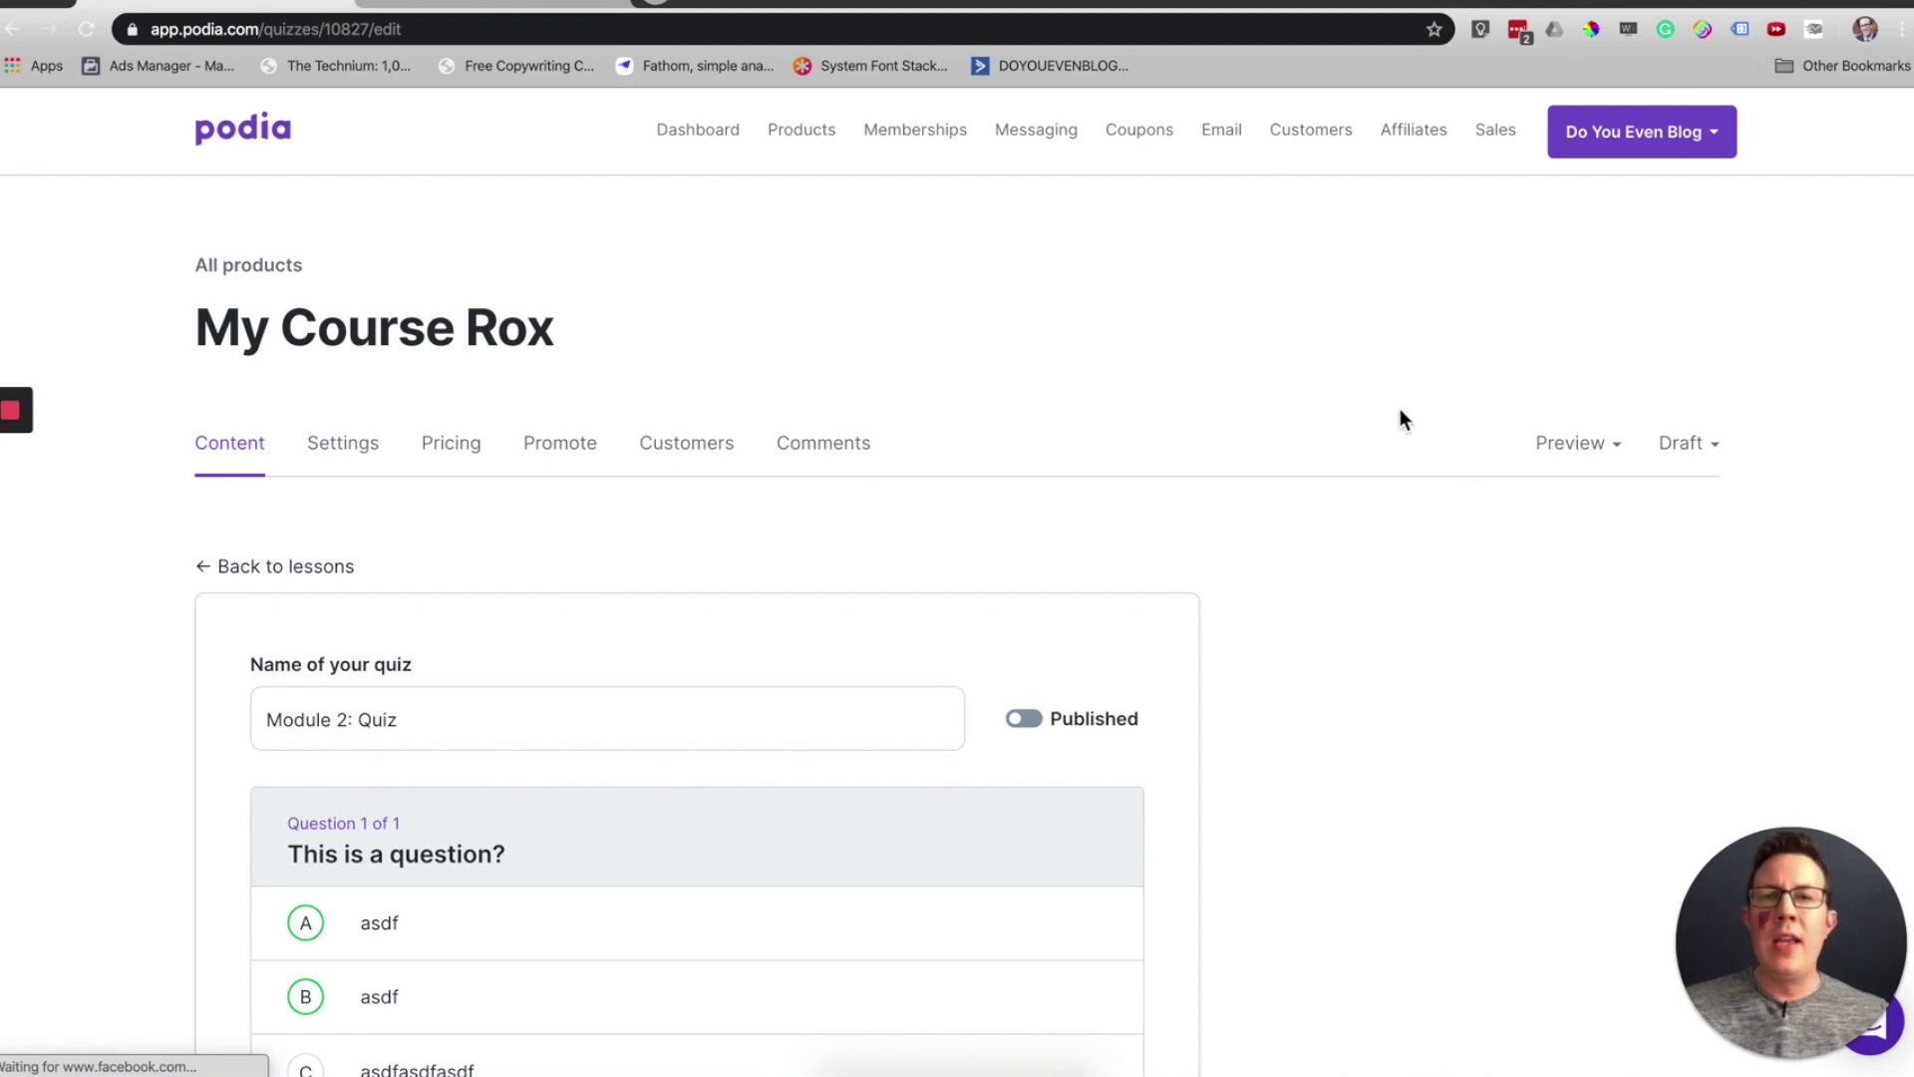
{"action": "left_click", "coordinate": [152, 485]}
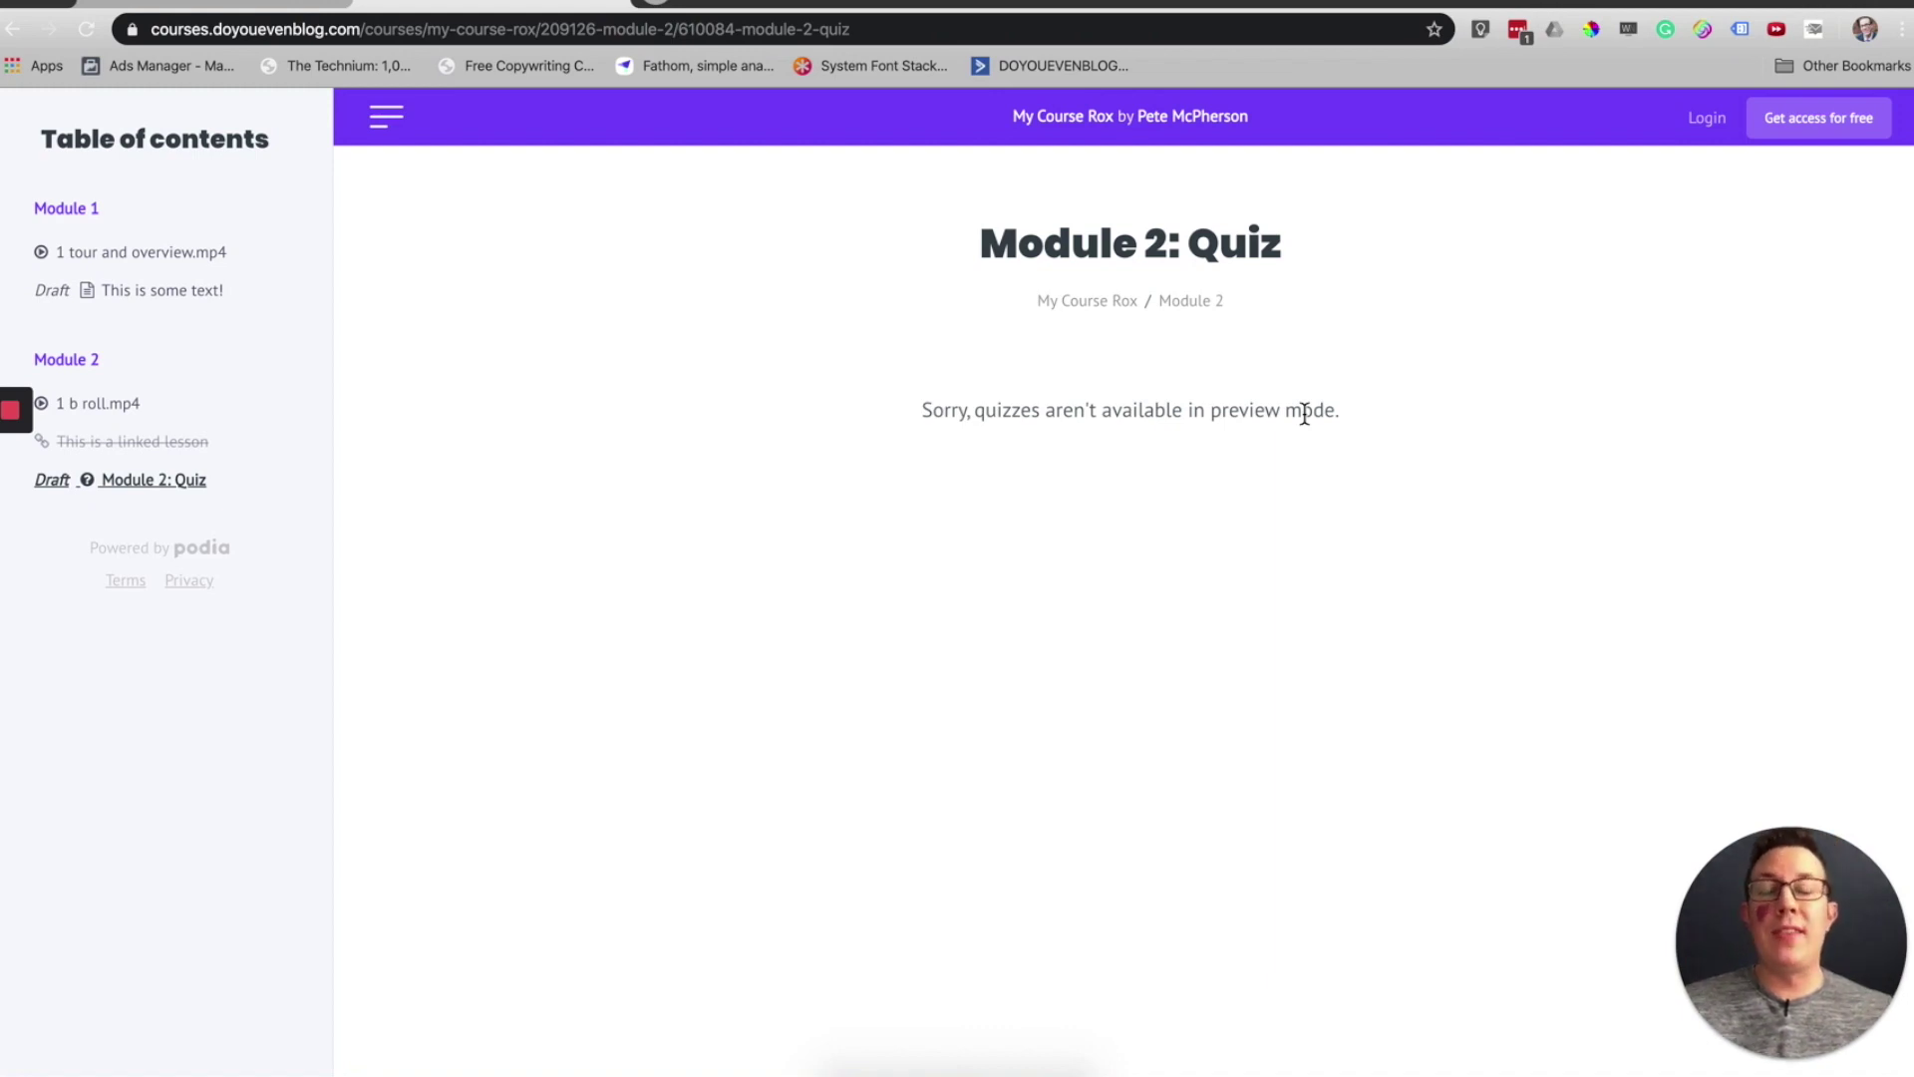
{"action": "left_click", "coordinate": [231, 454]}
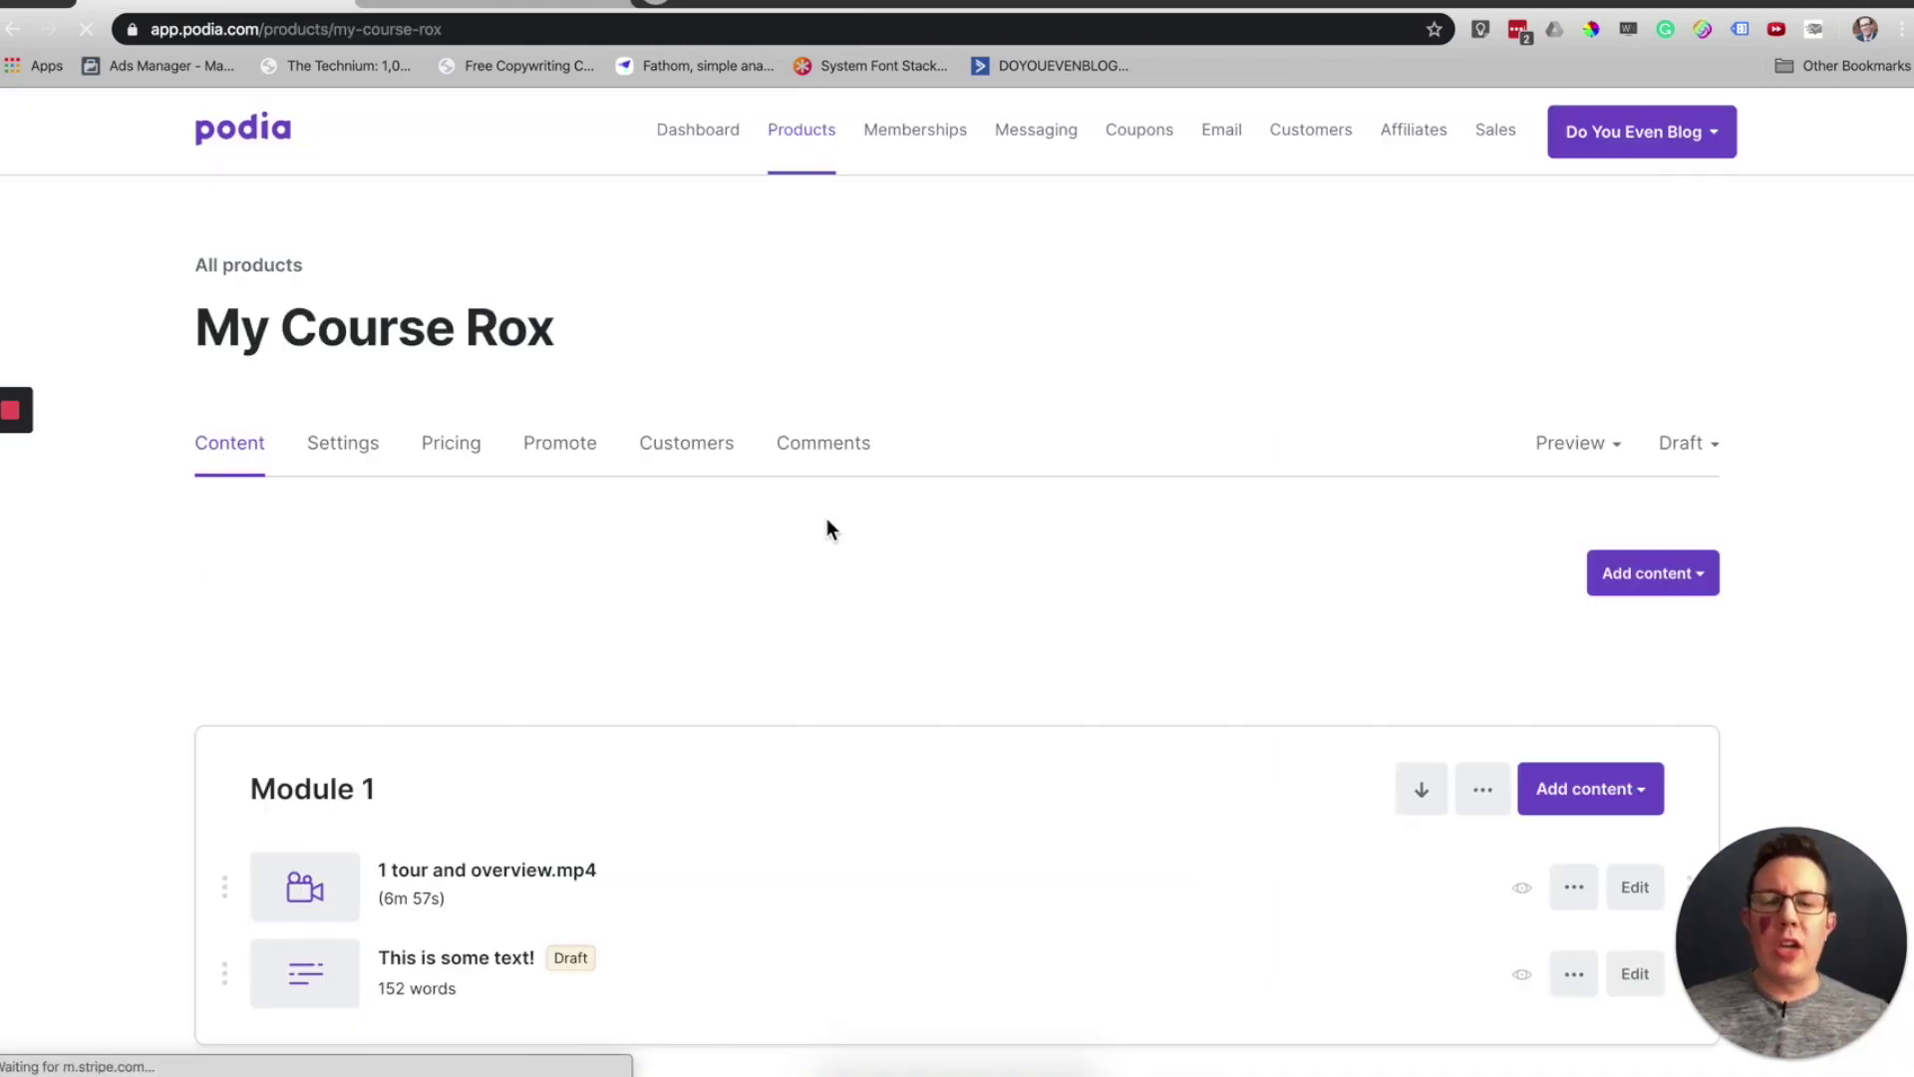
{"action": "scroll", "coordinate": [828, 517], "scroll_direction": "down", "scroll_amount": 6}
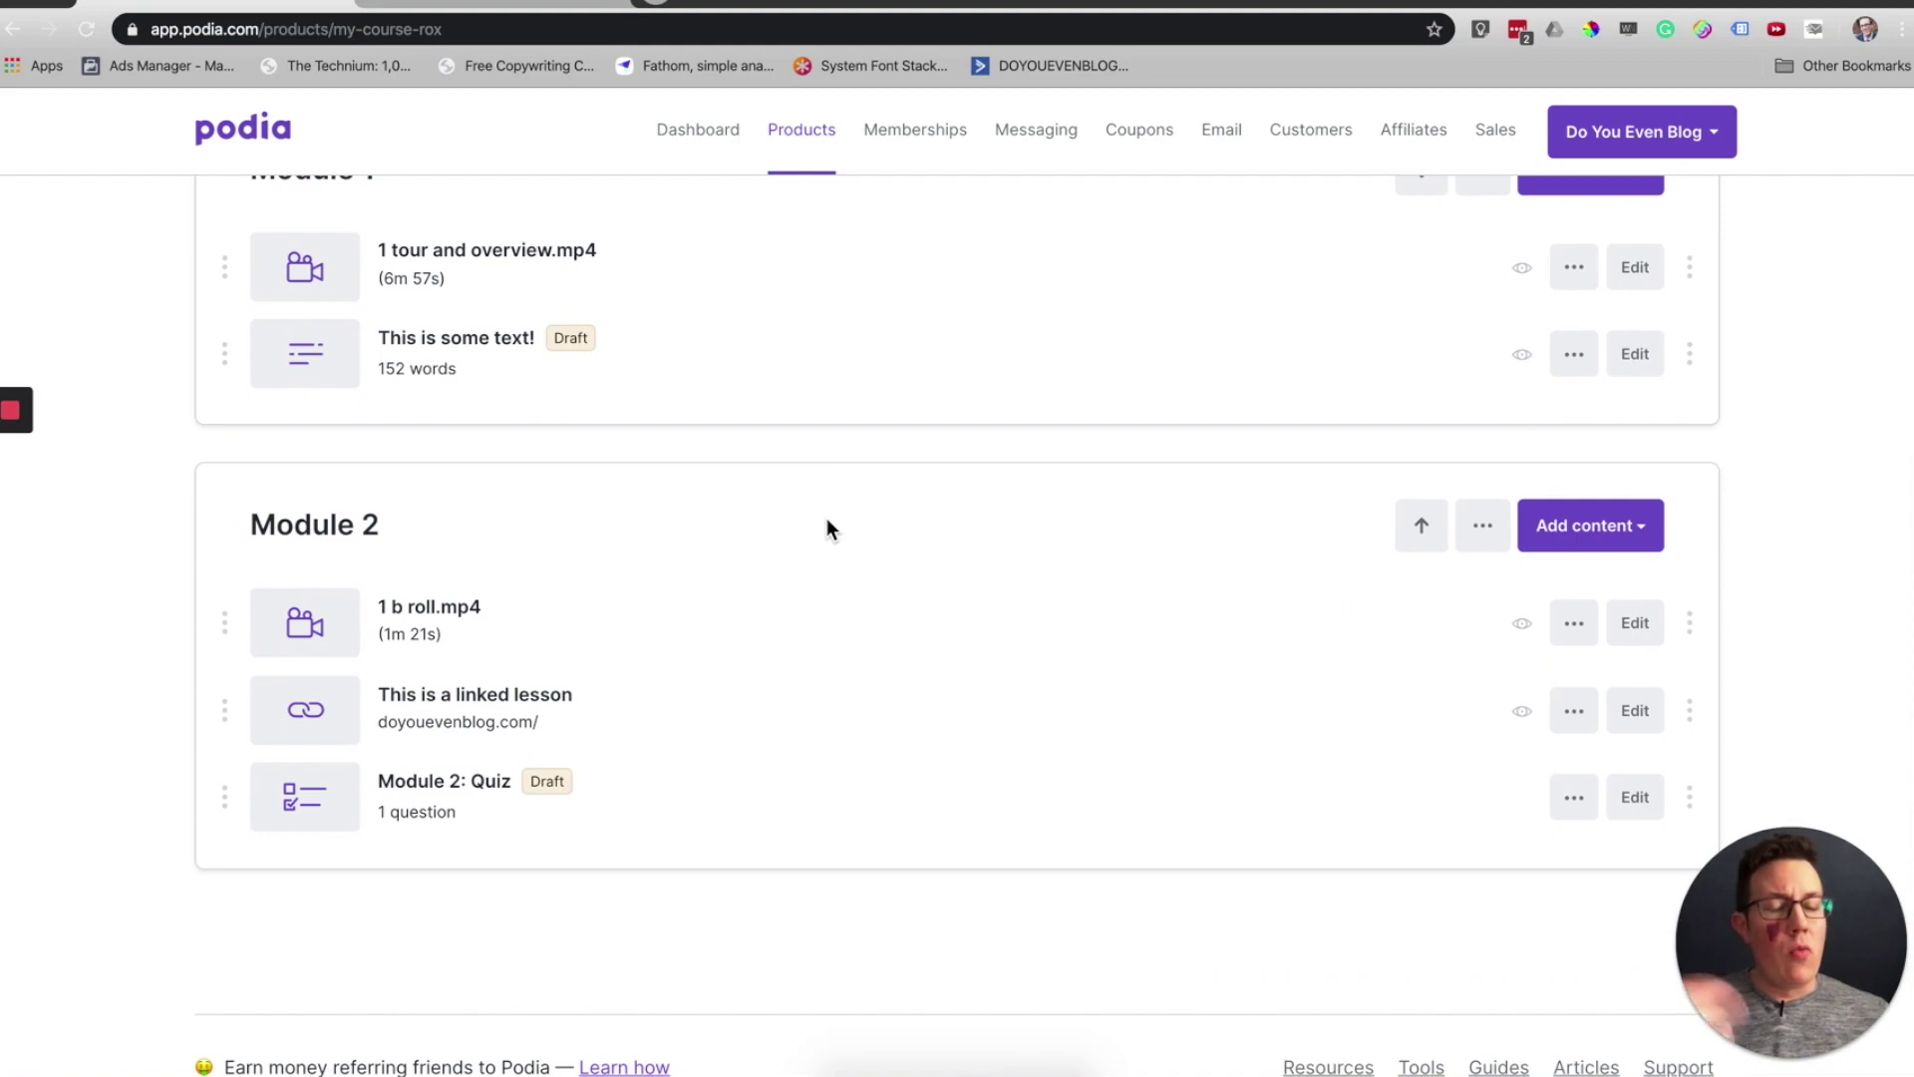
{"action": "scroll", "coordinate": [828, 528], "scroll_direction": "up", "scroll_amount": 1}
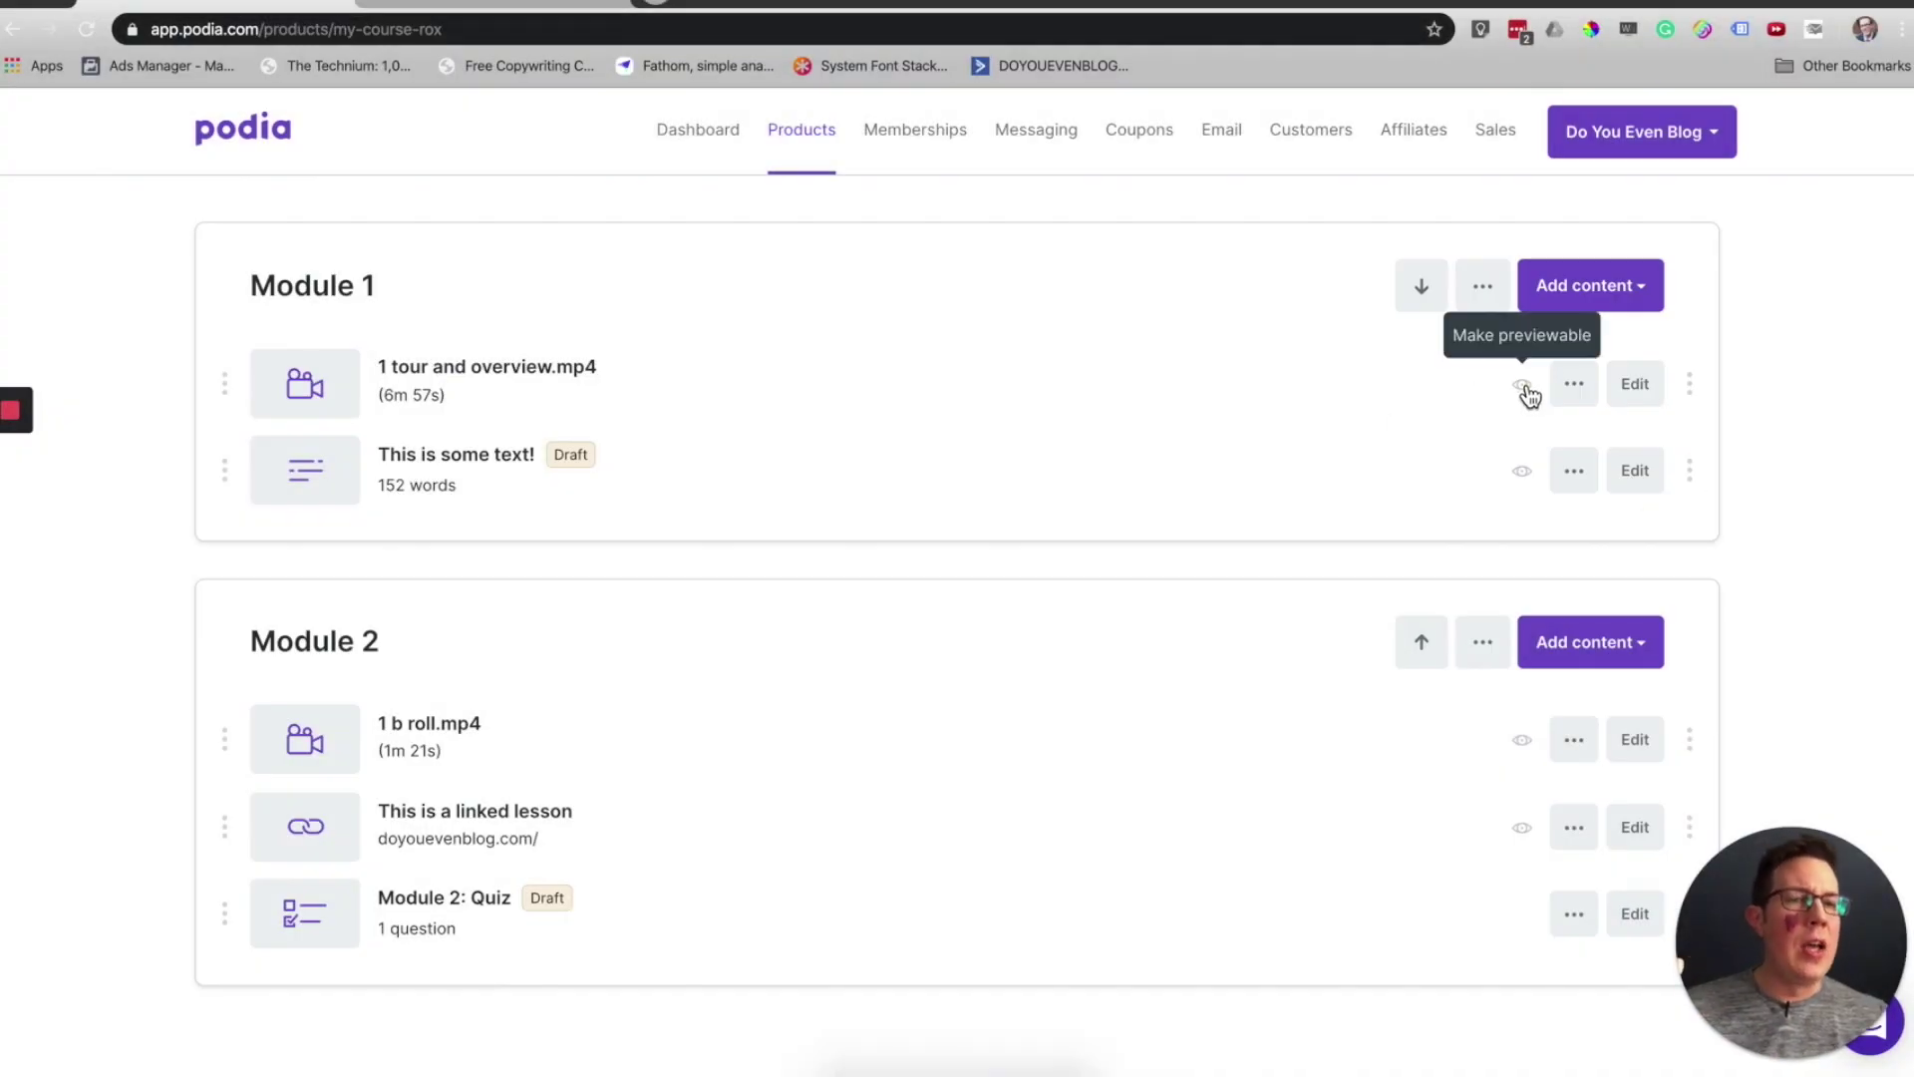
Step: Make the Module 1 video "1 tour and overview.mp4" previewable and set it to draft
{"action": "left_click", "coordinate": [1525, 387]}
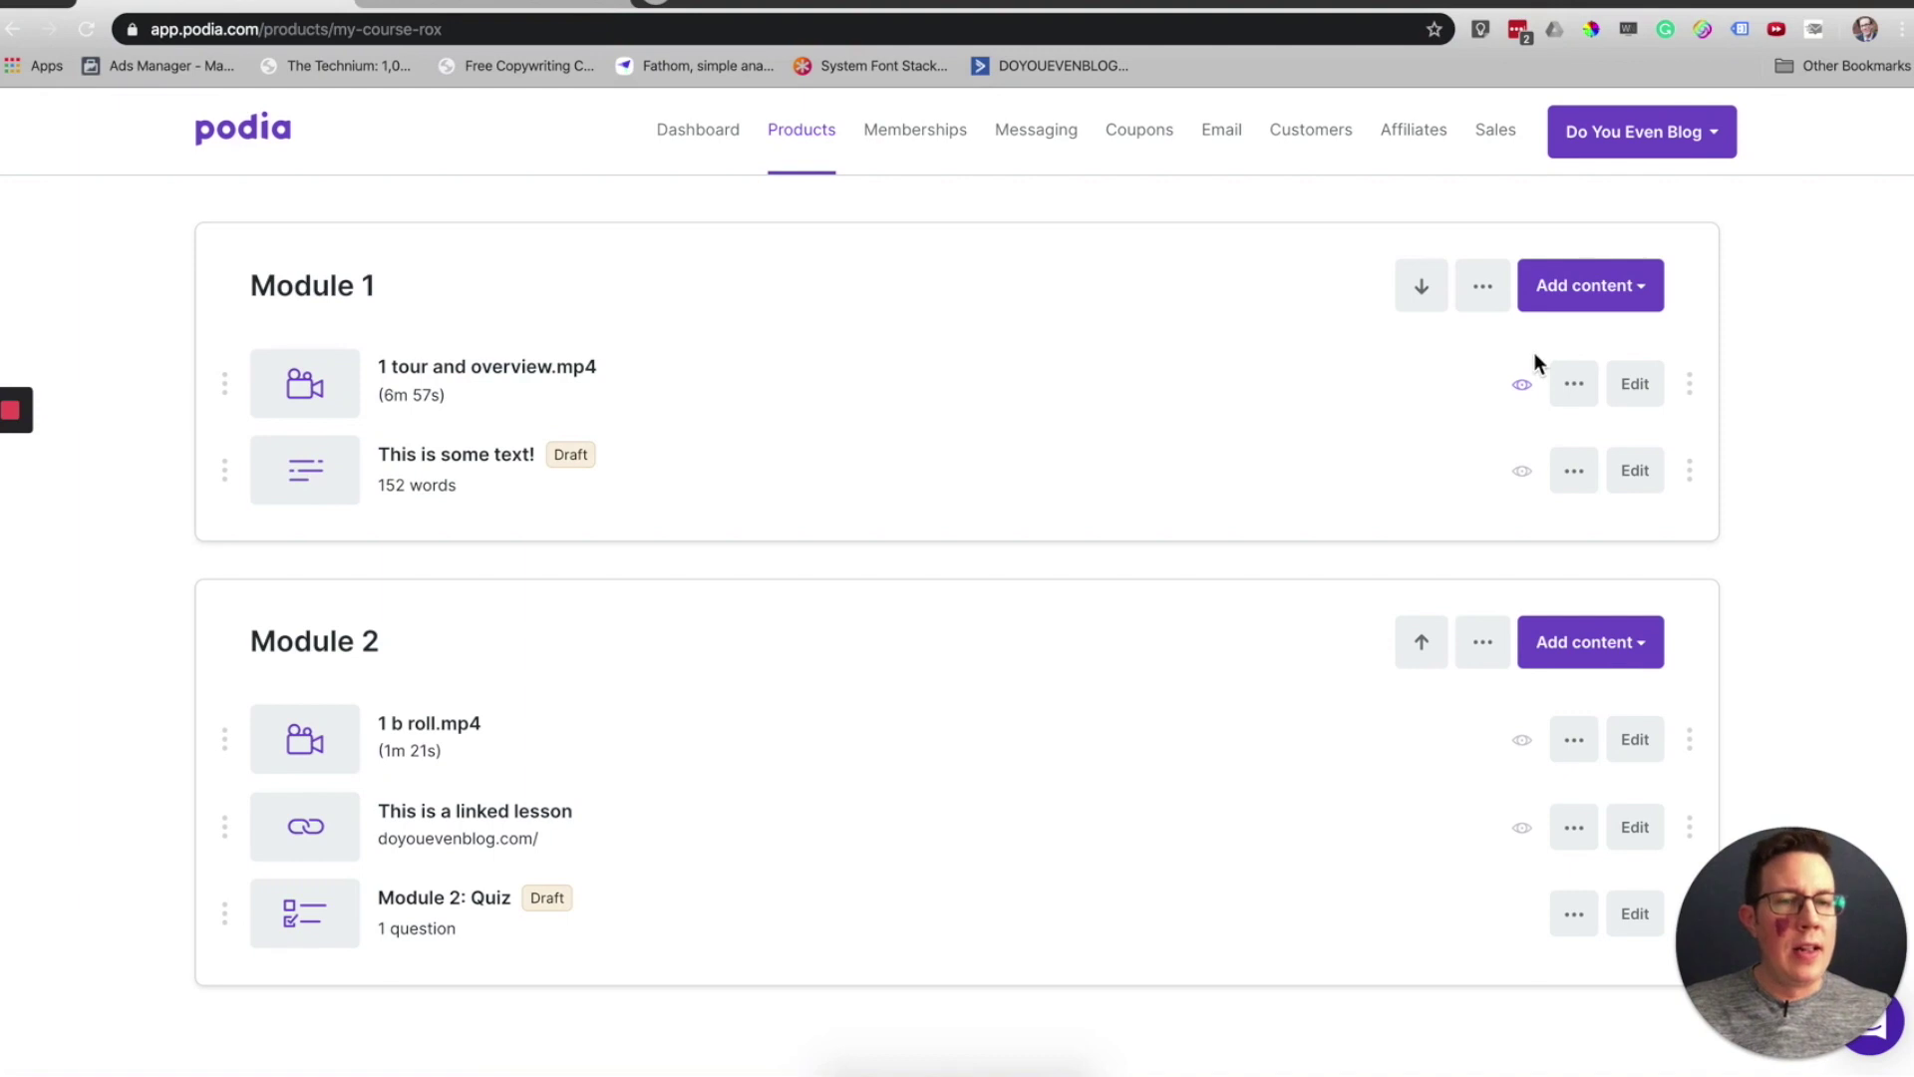
{"action": "left_click", "coordinate": [1576, 395]}
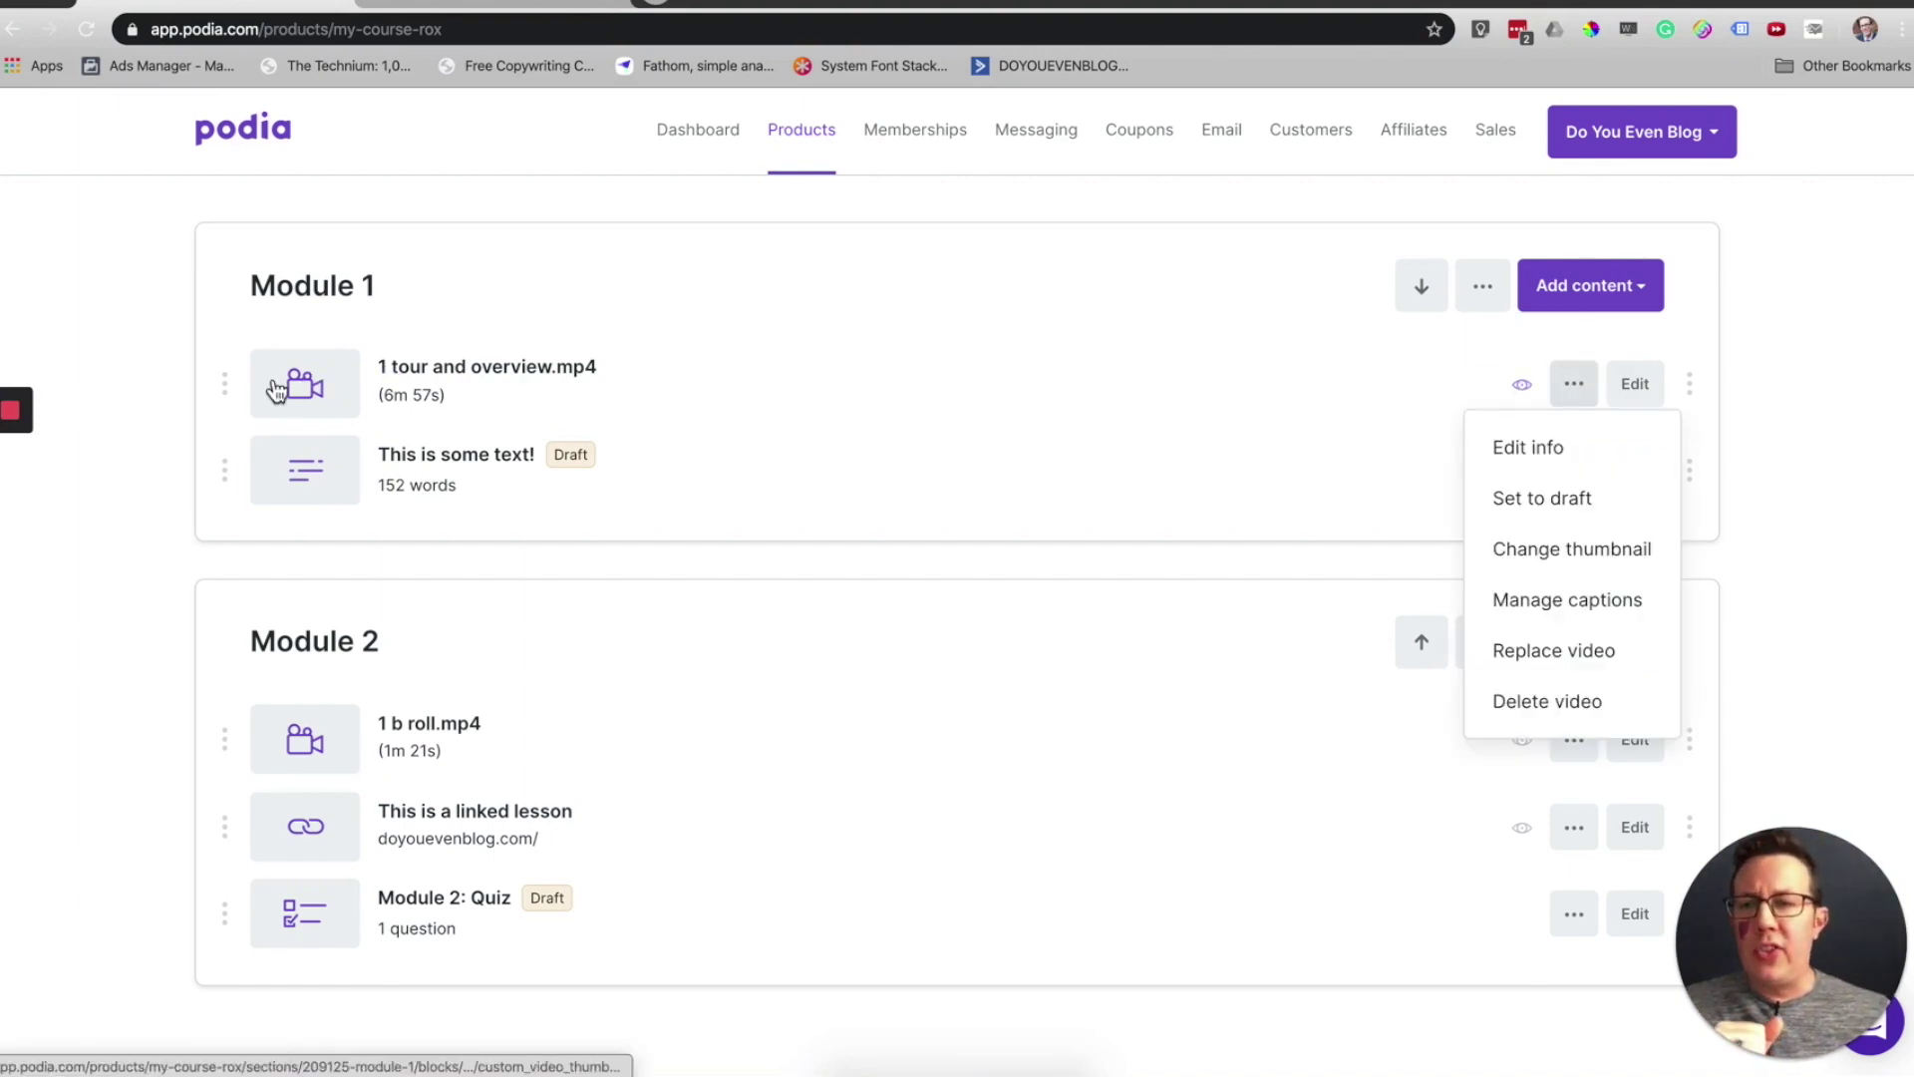
{"action": "mouse_move", "coordinate": [332, 735]}
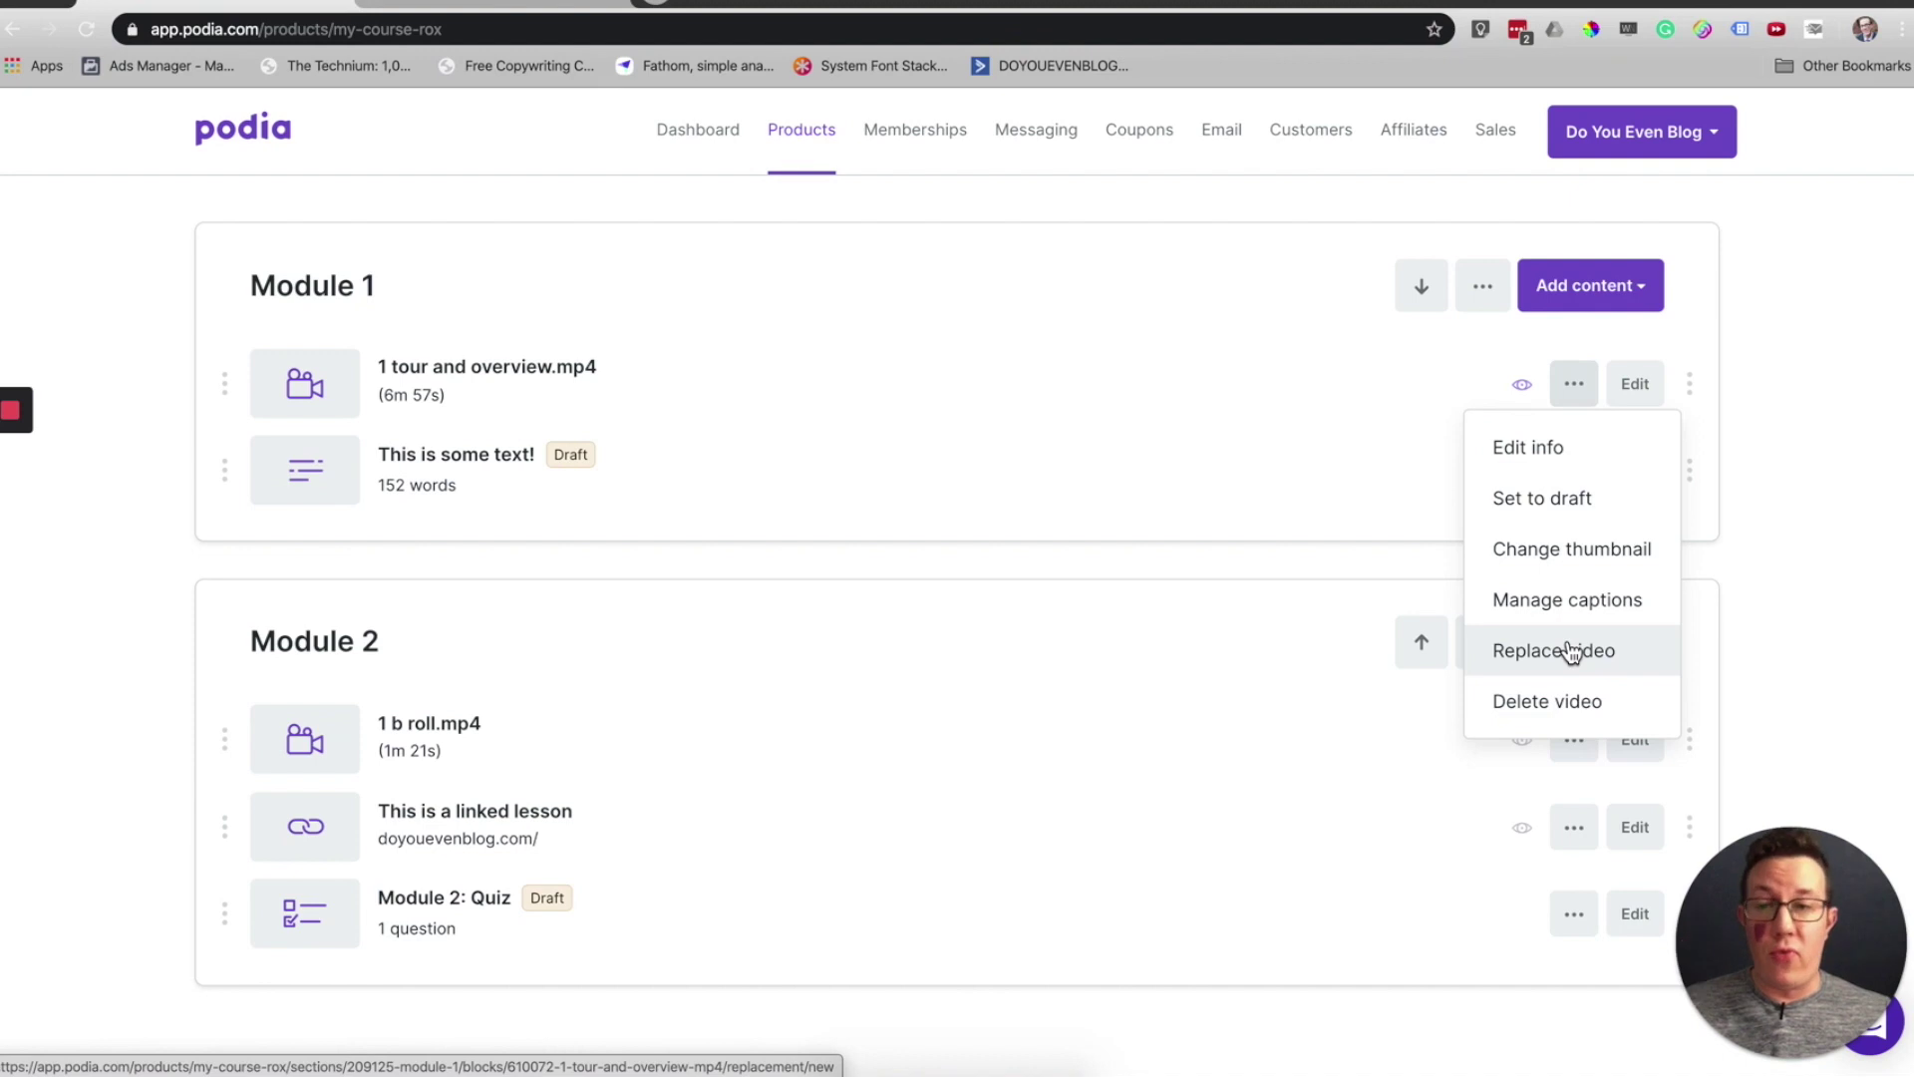
{"action": "left_click", "coordinate": [1530, 509]}
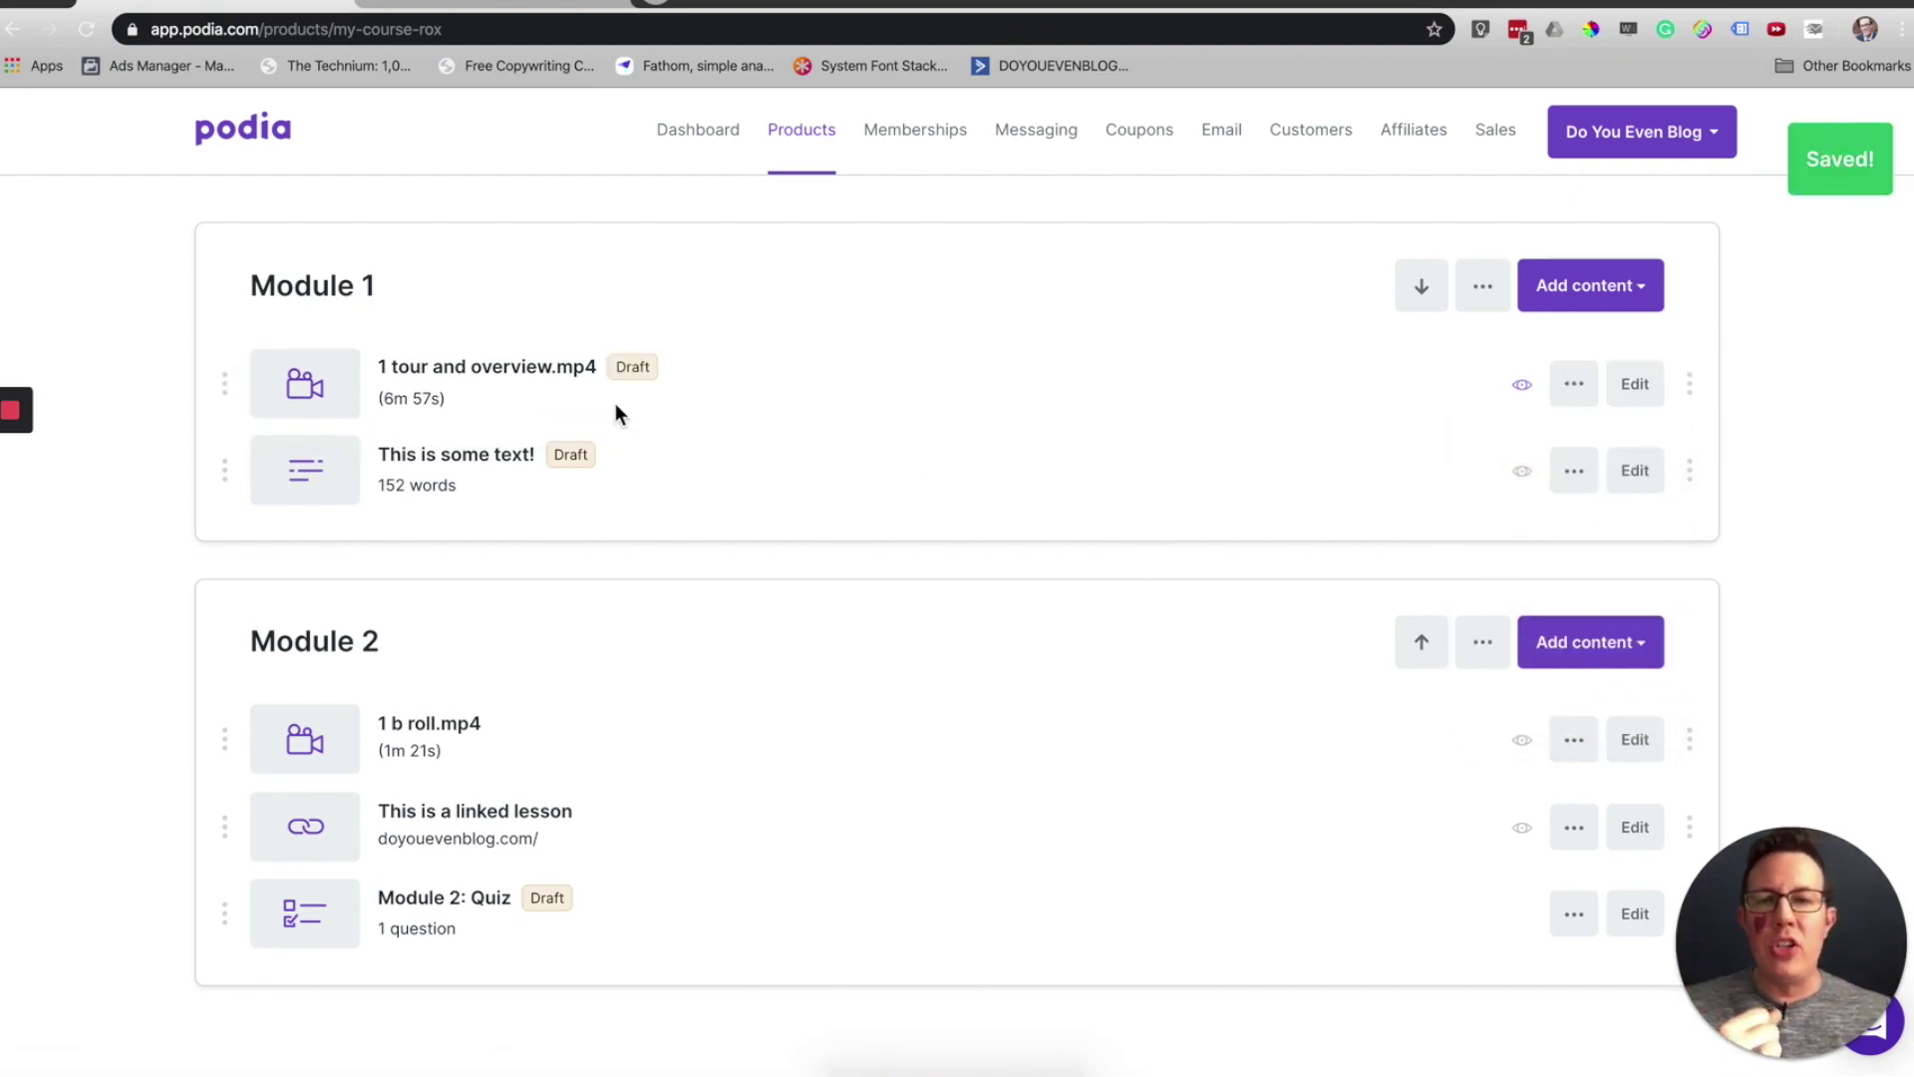
Step: Retitle the Module 1 video lesson "Tour and Overview" and enter a description beginning with "This"
{"action": "left_click", "coordinate": [1575, 387]}
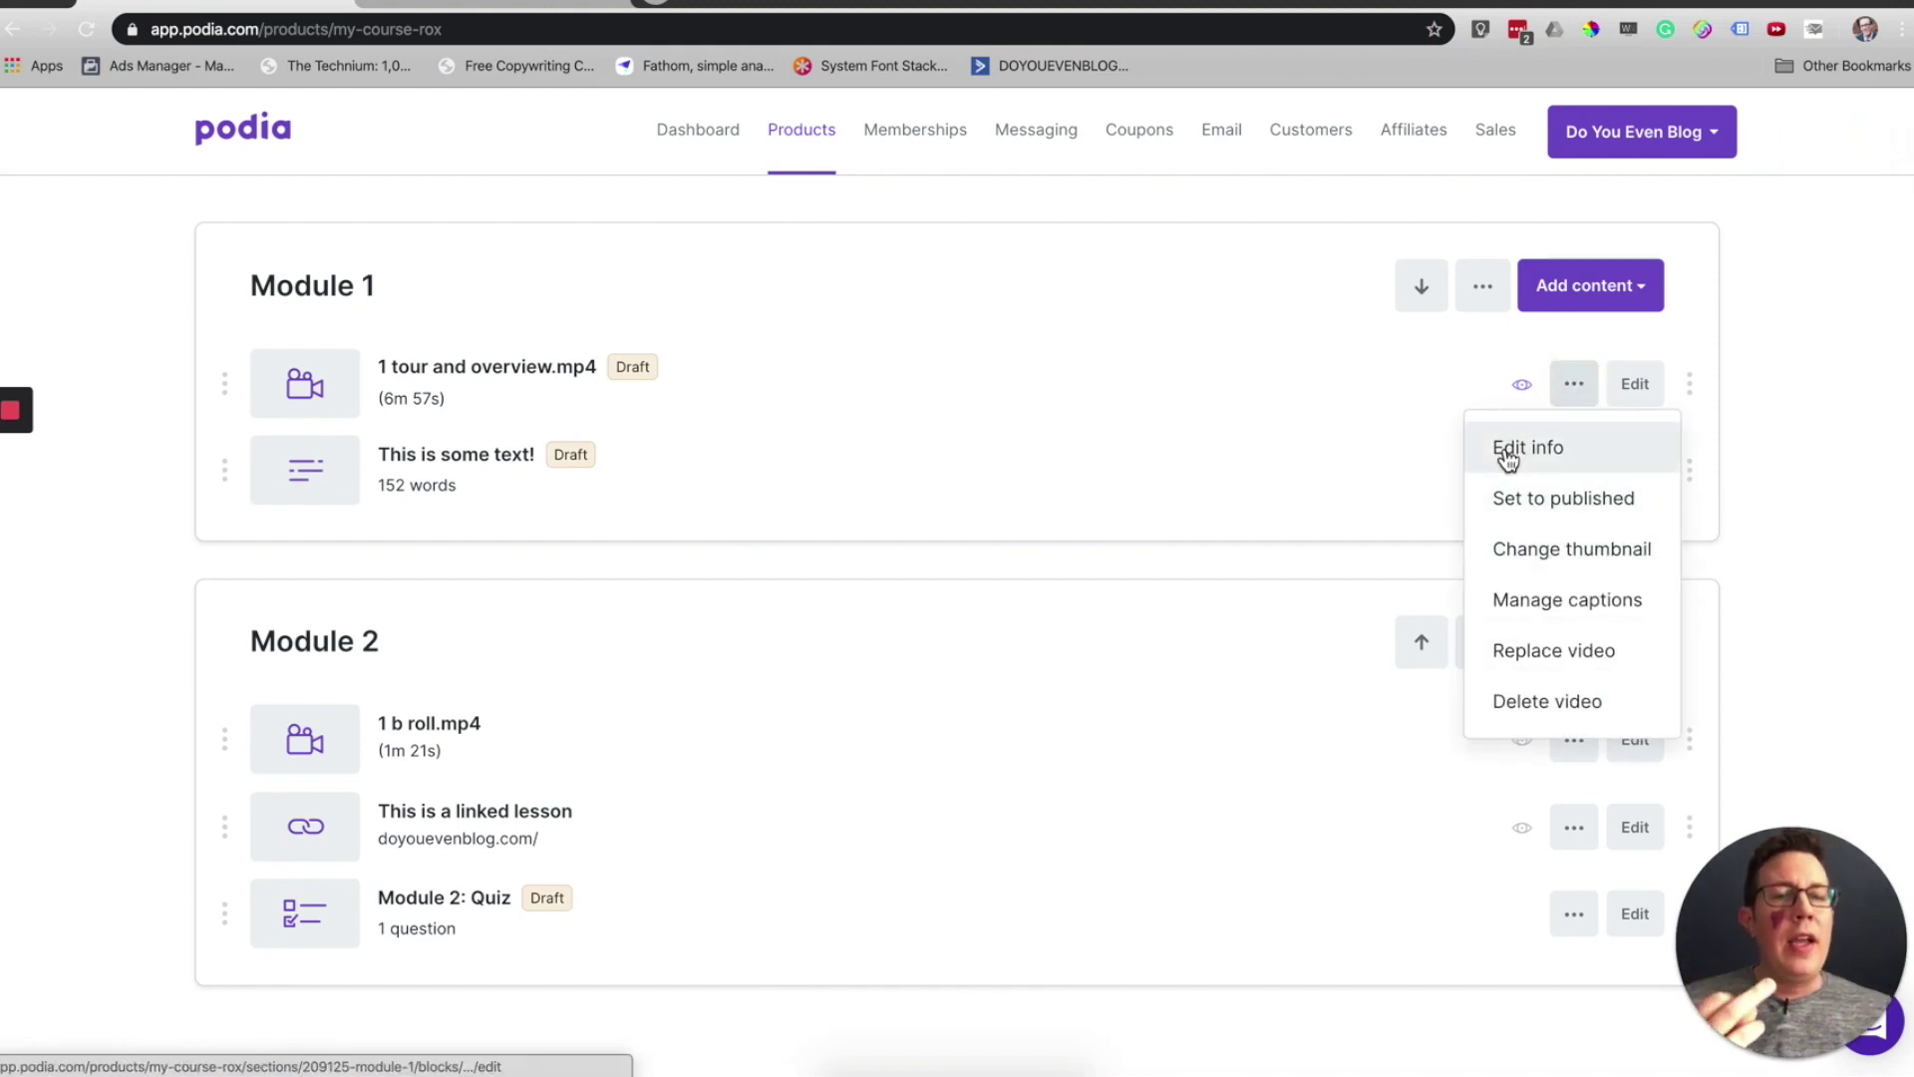
{"action": "left_click", "coordinate": [1565, 446]}
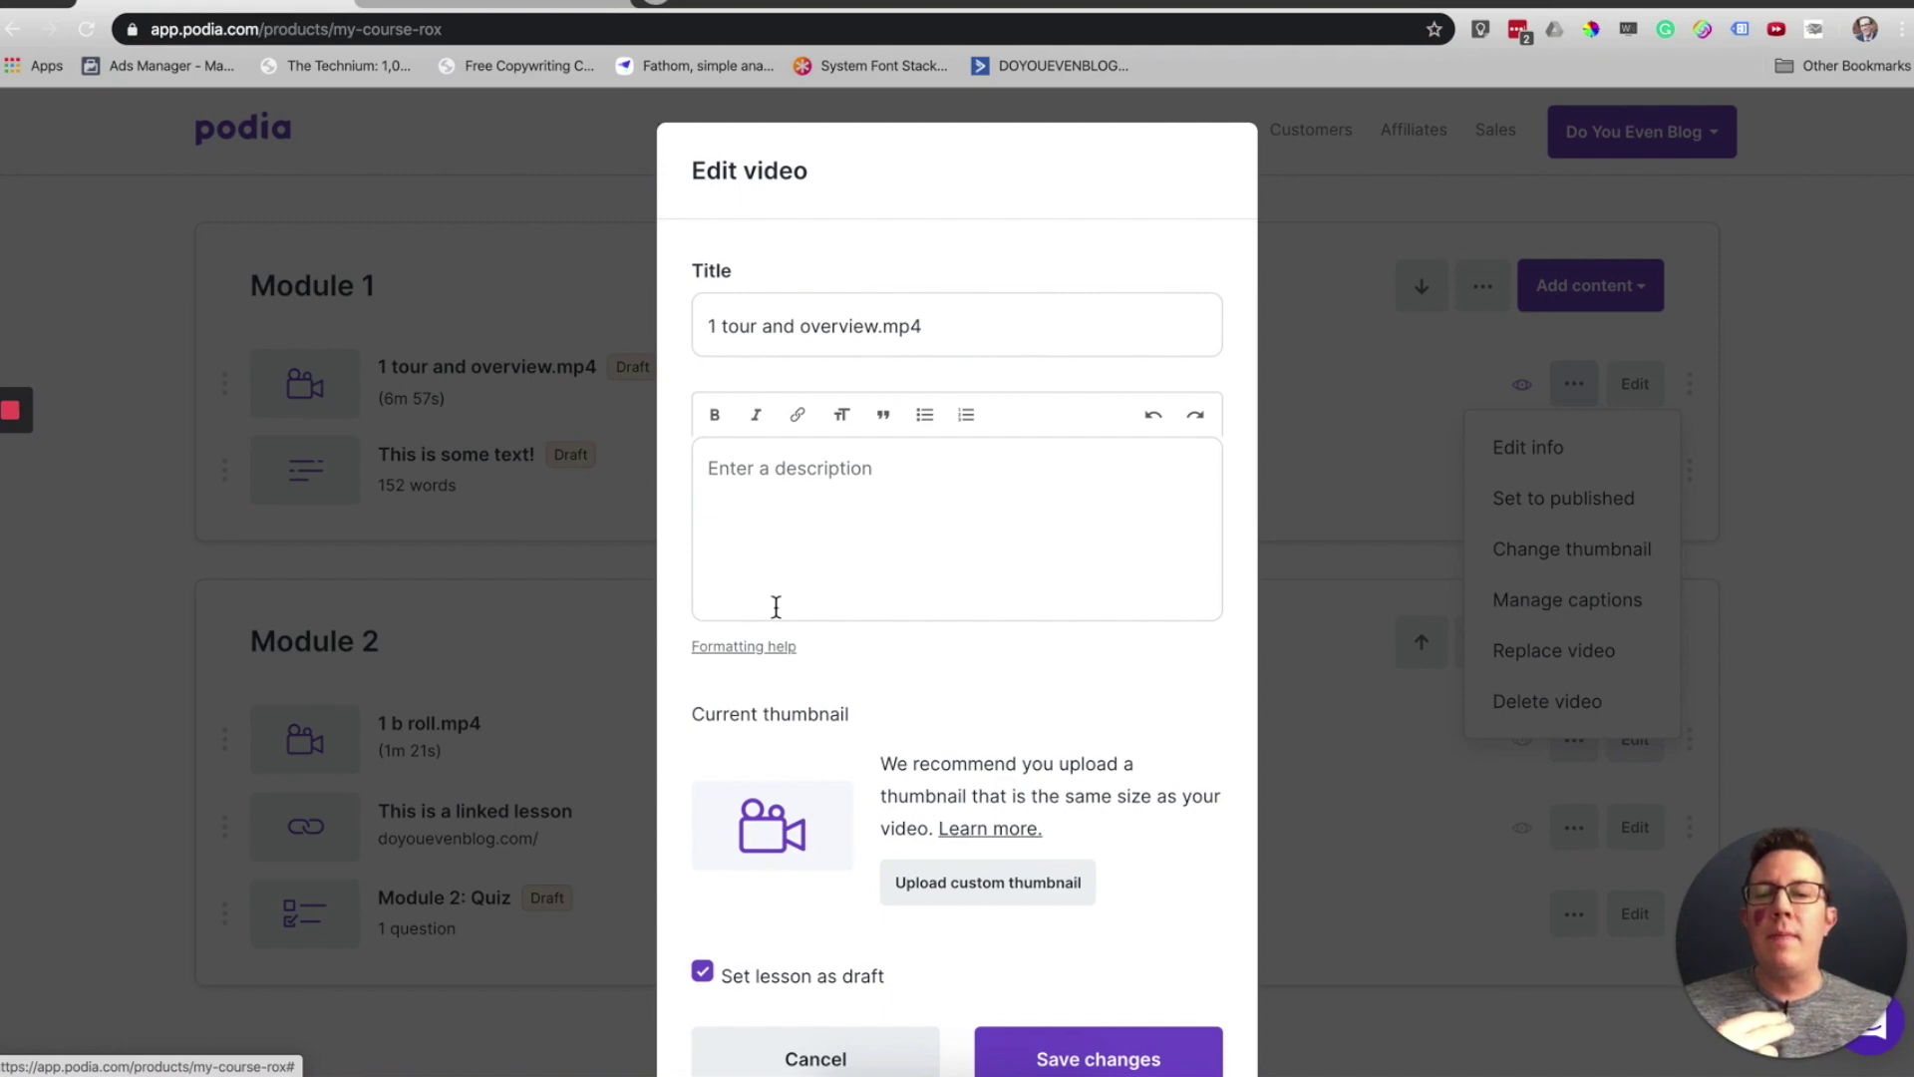
{"action": "left_click", "coordinate": [952, 533]}
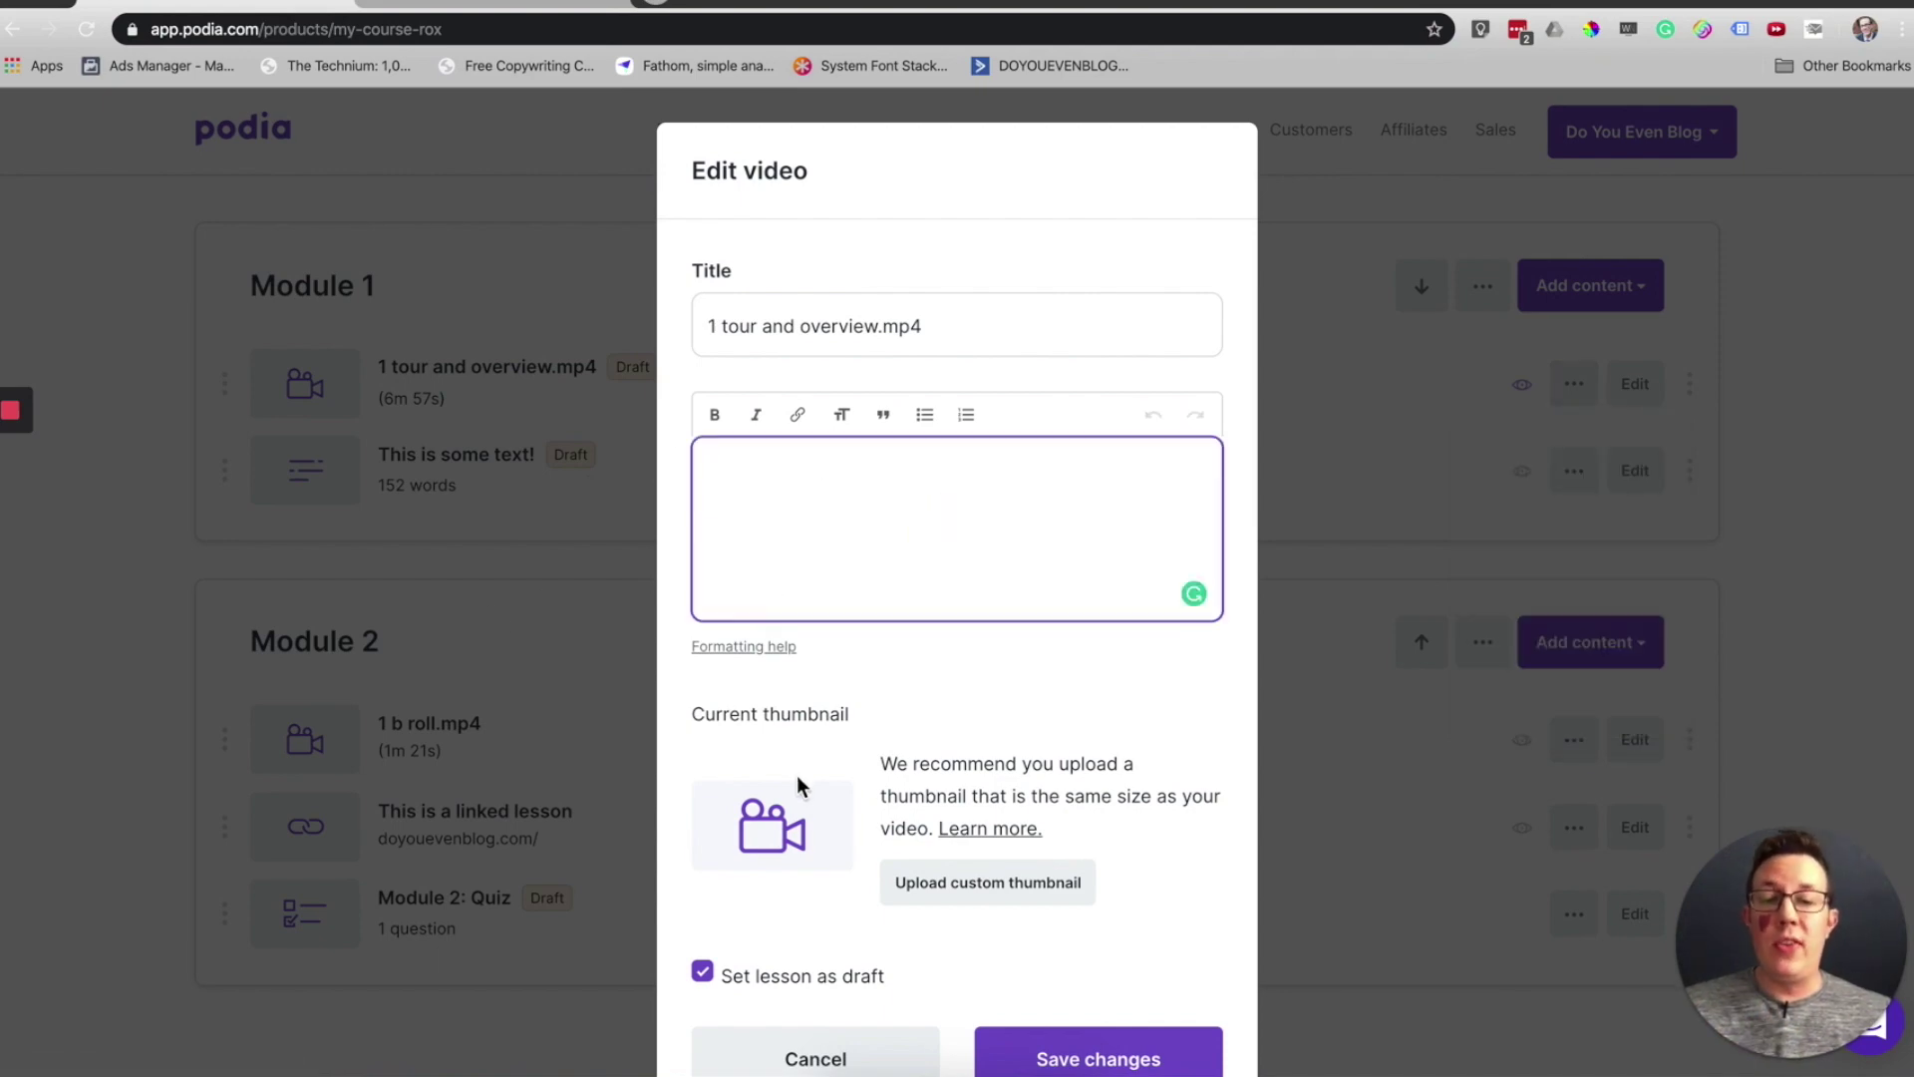
{"action": "triple_click", "coordinate": [784, 326]}
{"action": "type", "text": "Tour "}
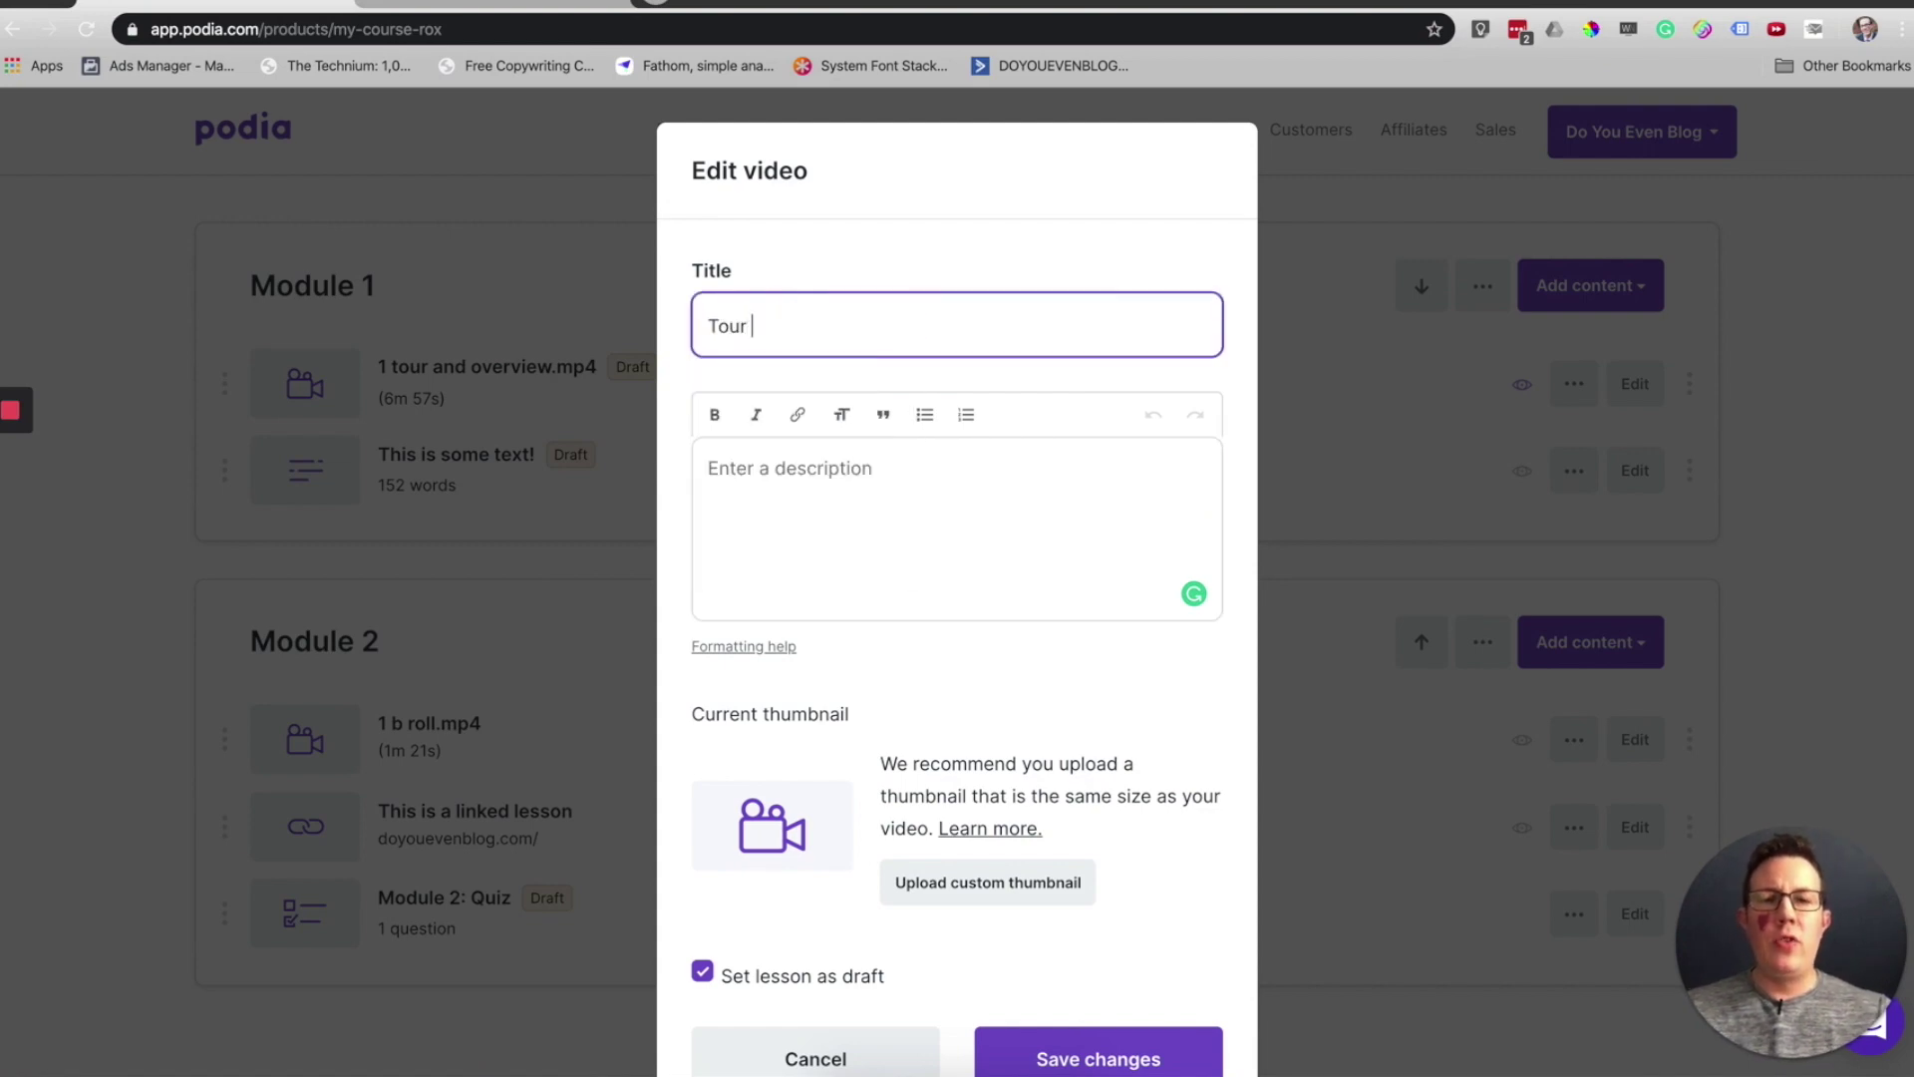
{"action": "type", "text": "and Overview"}
{"action": "left_click", "coordinate": [806, 490]}
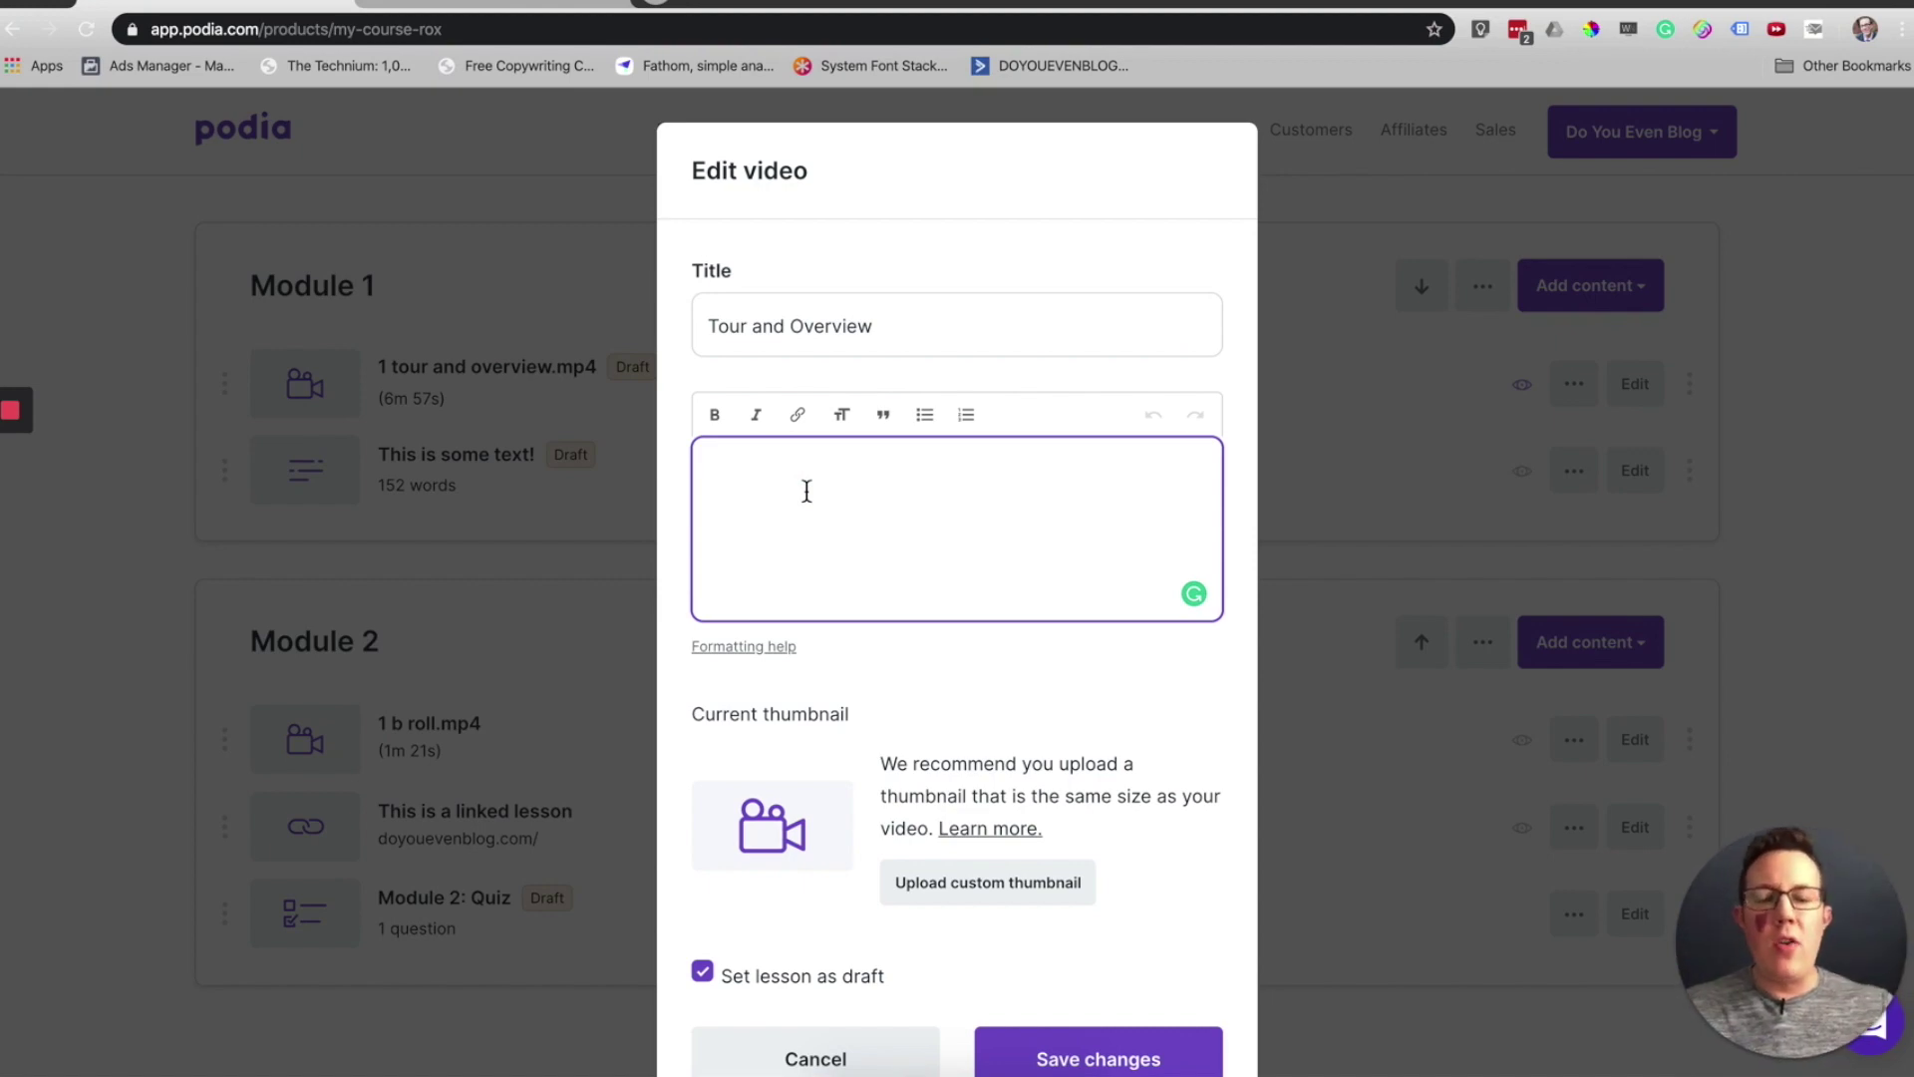
{"action": "type", "text": "This"}
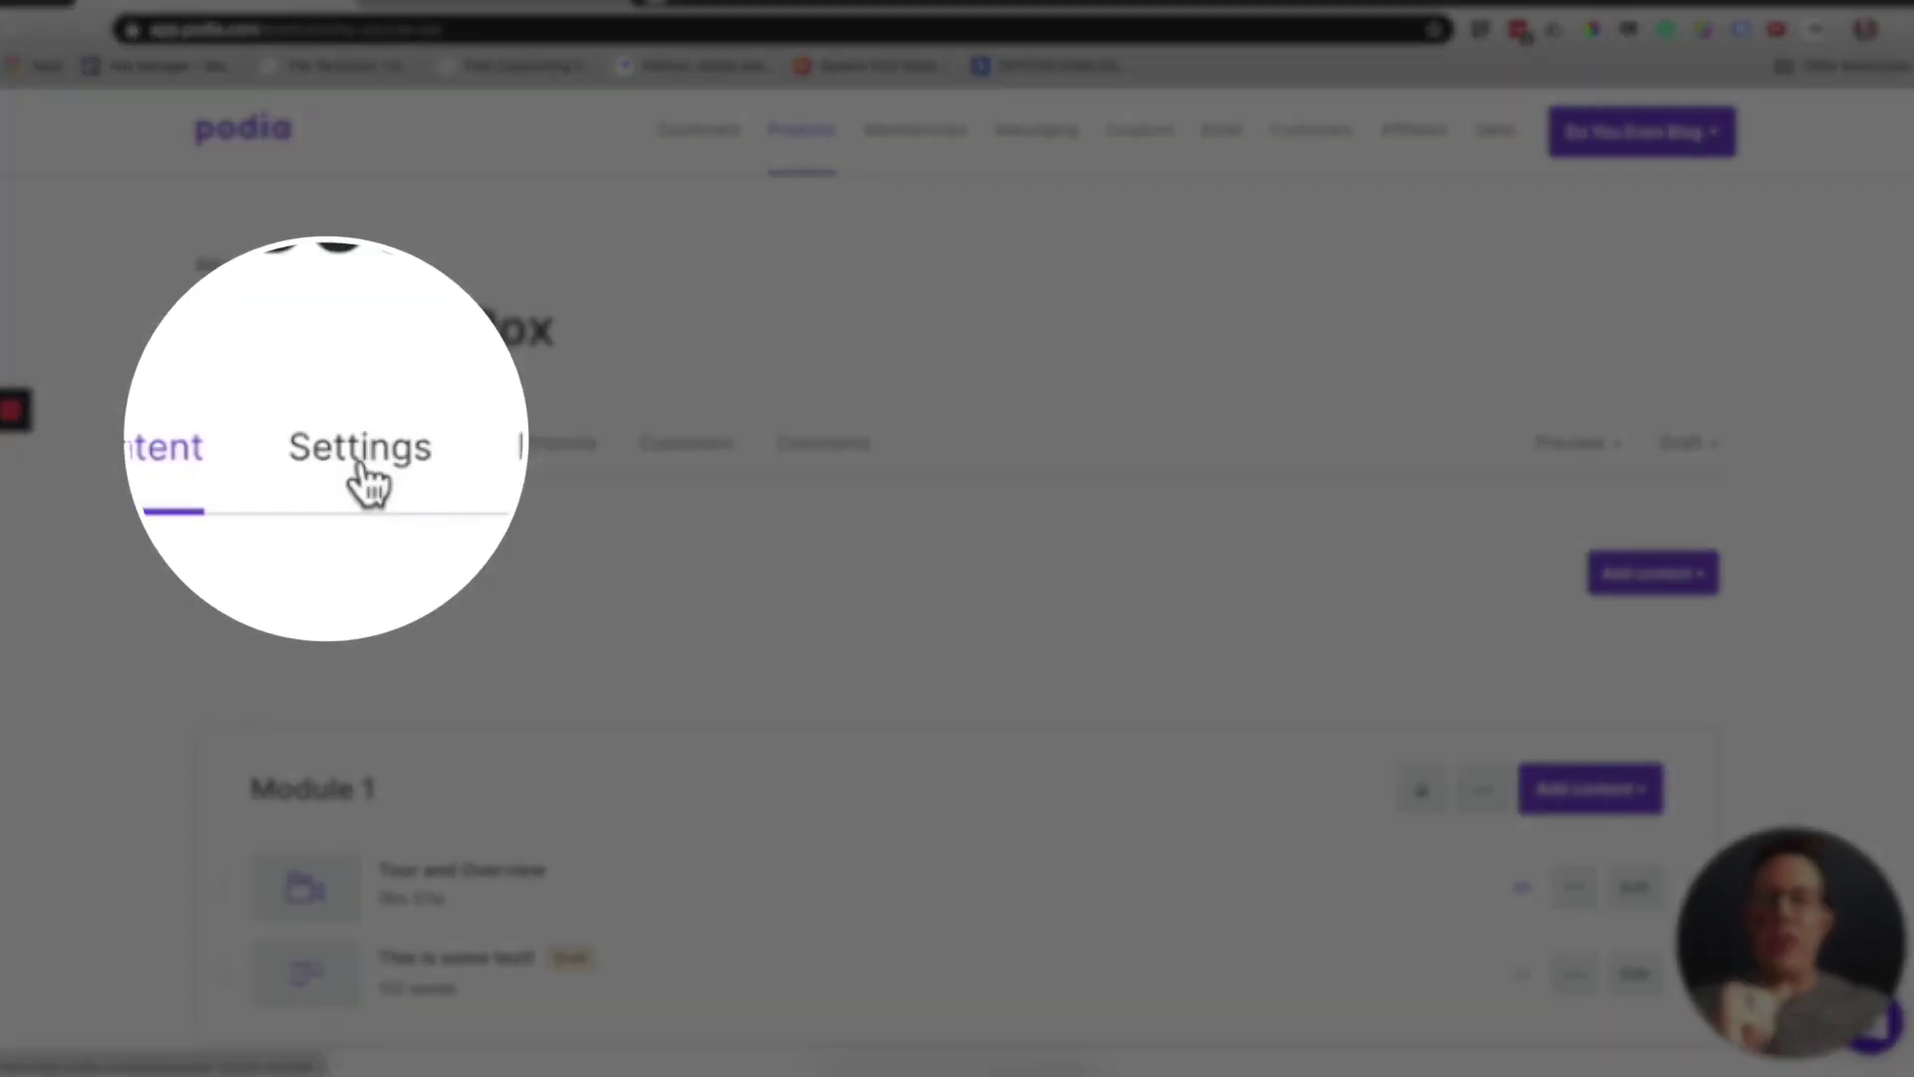
Step: Change the ending of the product page URL to "MCR" in the course settings and save it
{"action": "left_click", "coordinate": [364, 468]}
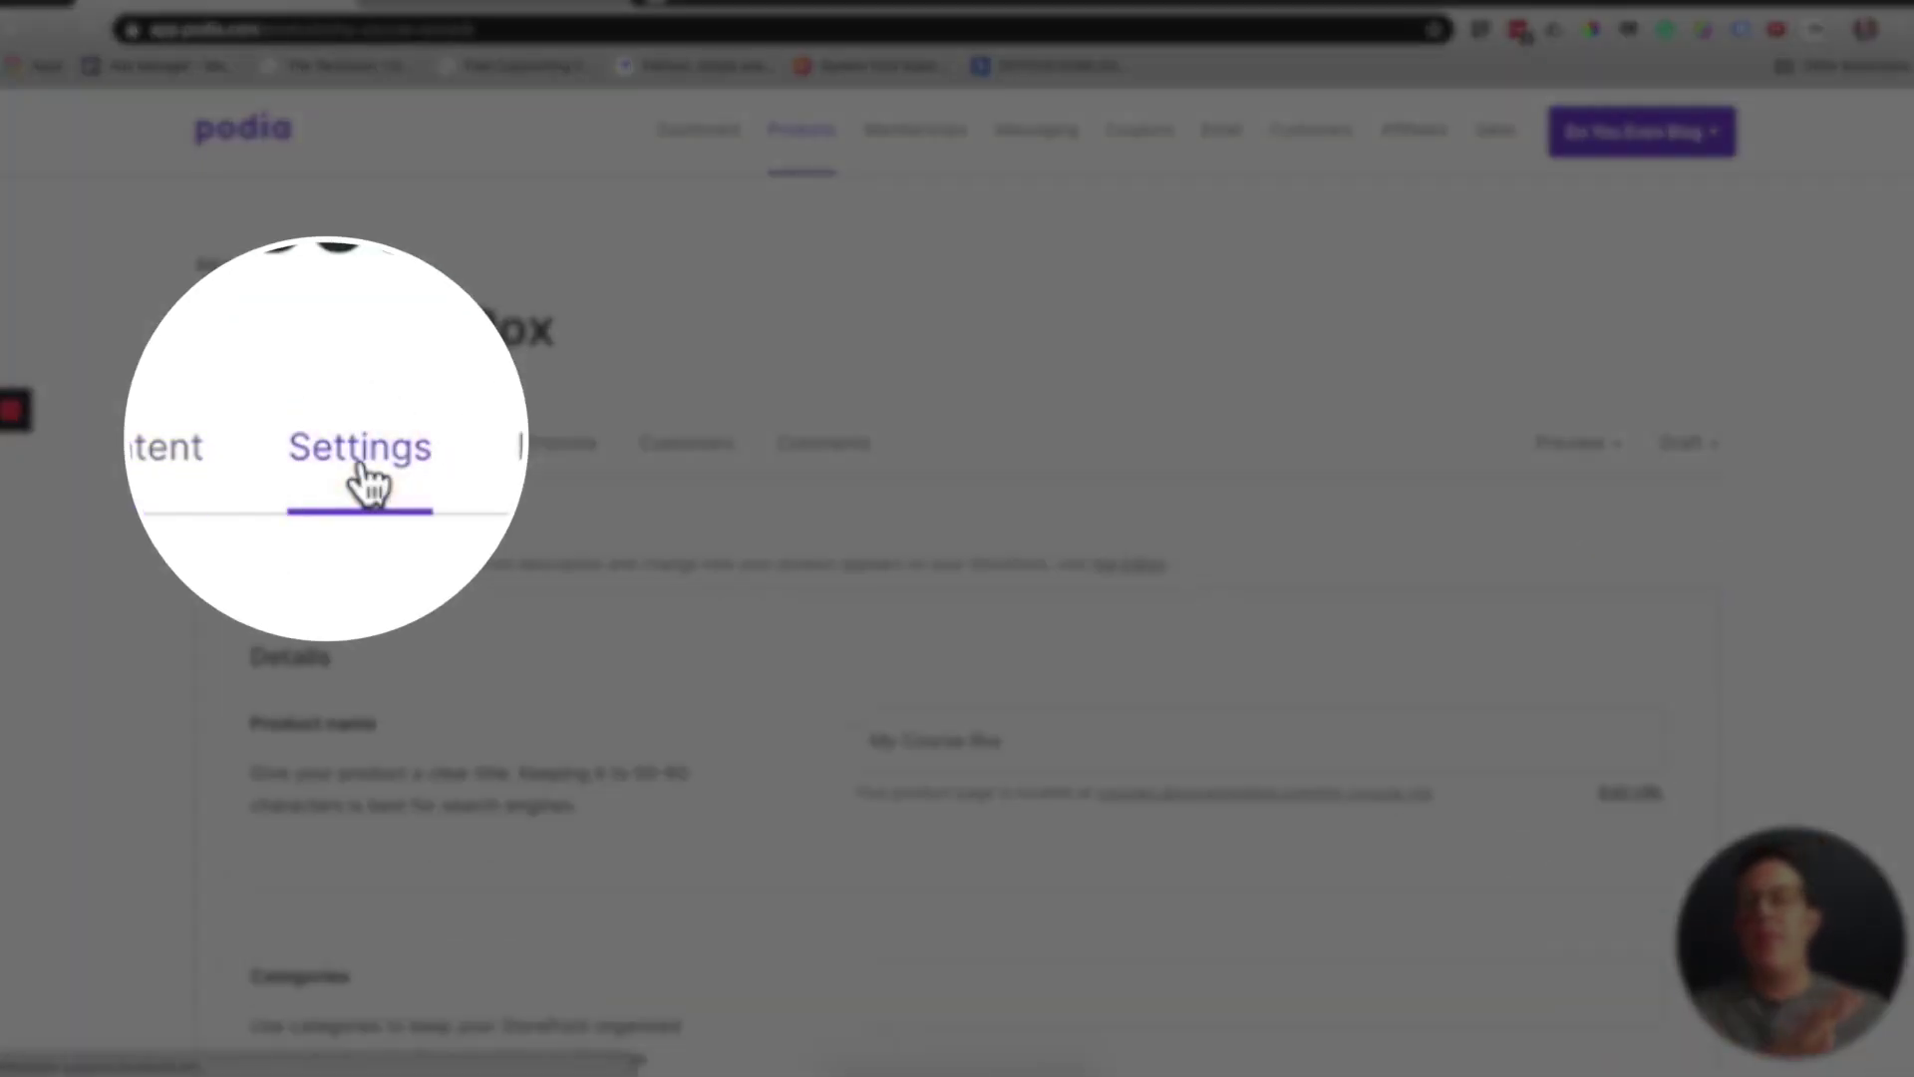
{"action": "scroll", "coordinate": [600, 725], "scroll_direction": "down", "scroll_amount": 3}
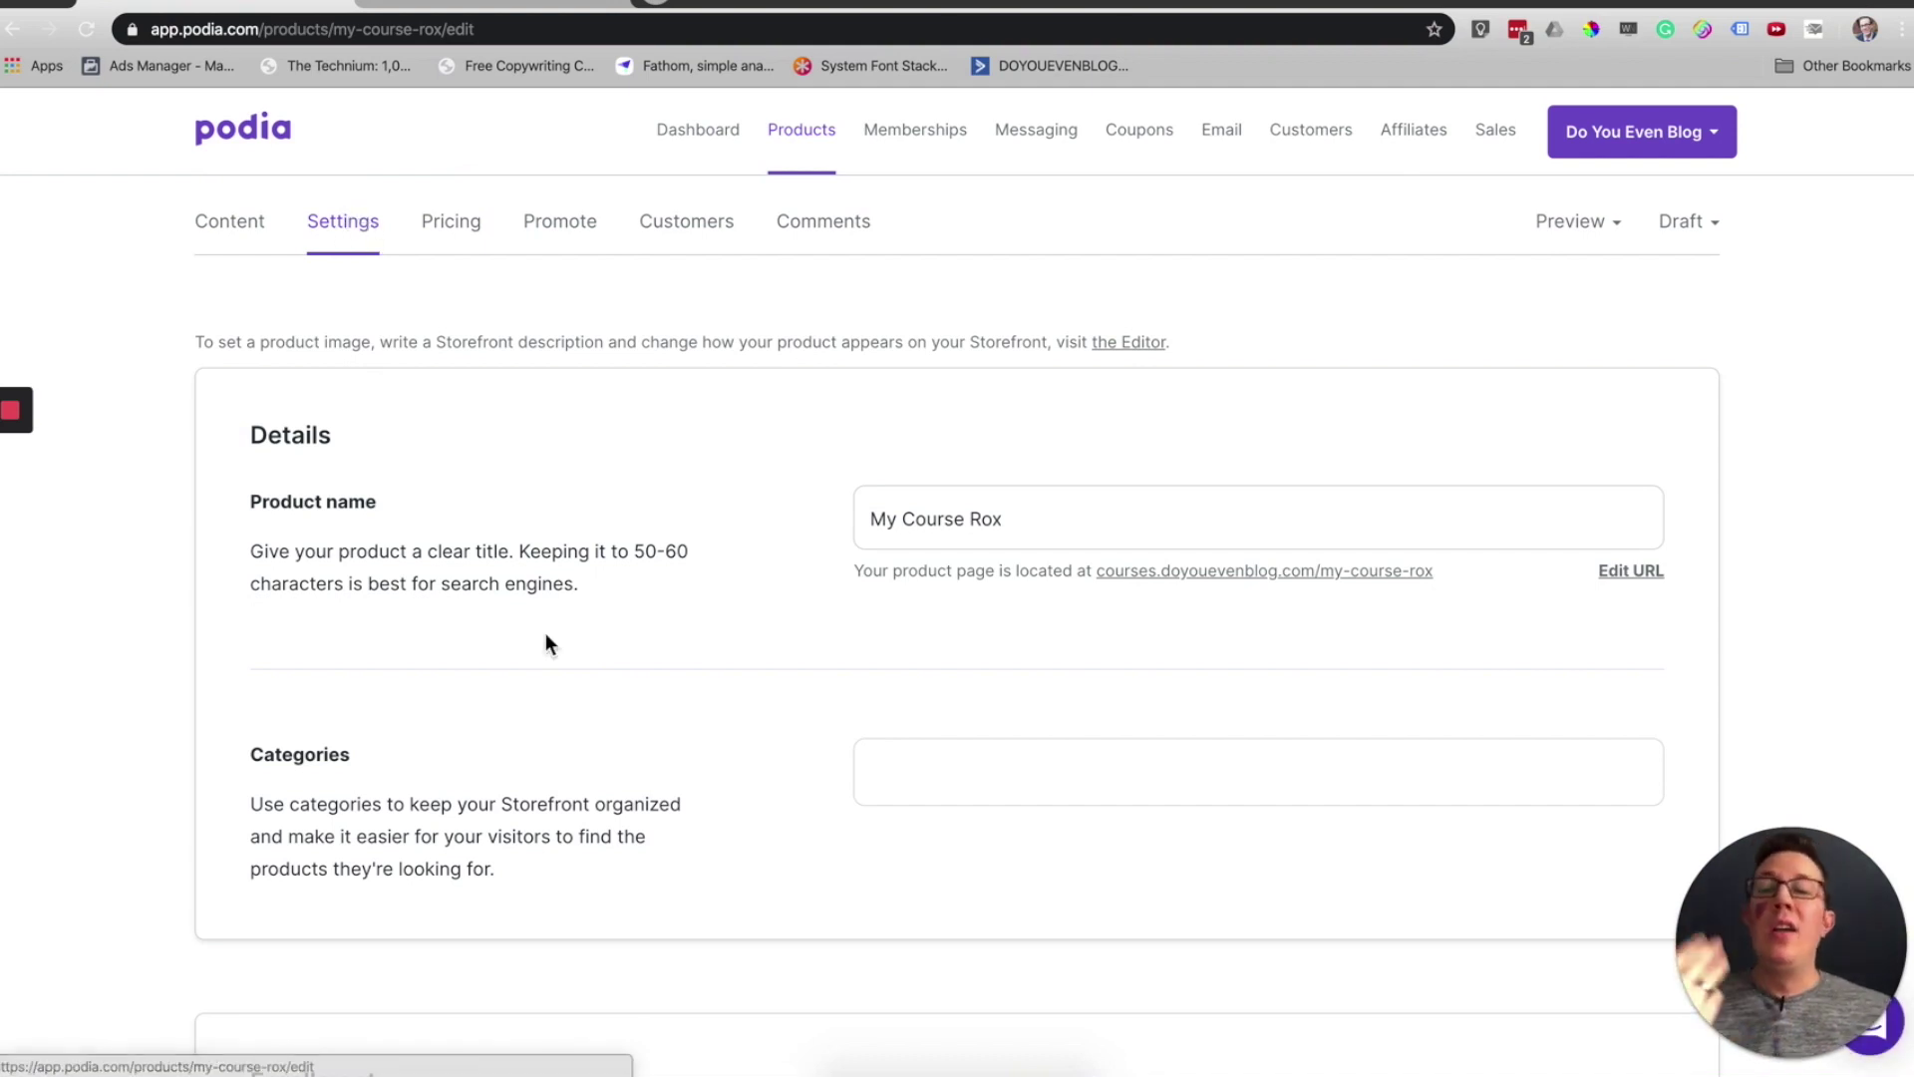
{"action": "left_click", "coordinate": [1617, 569]}
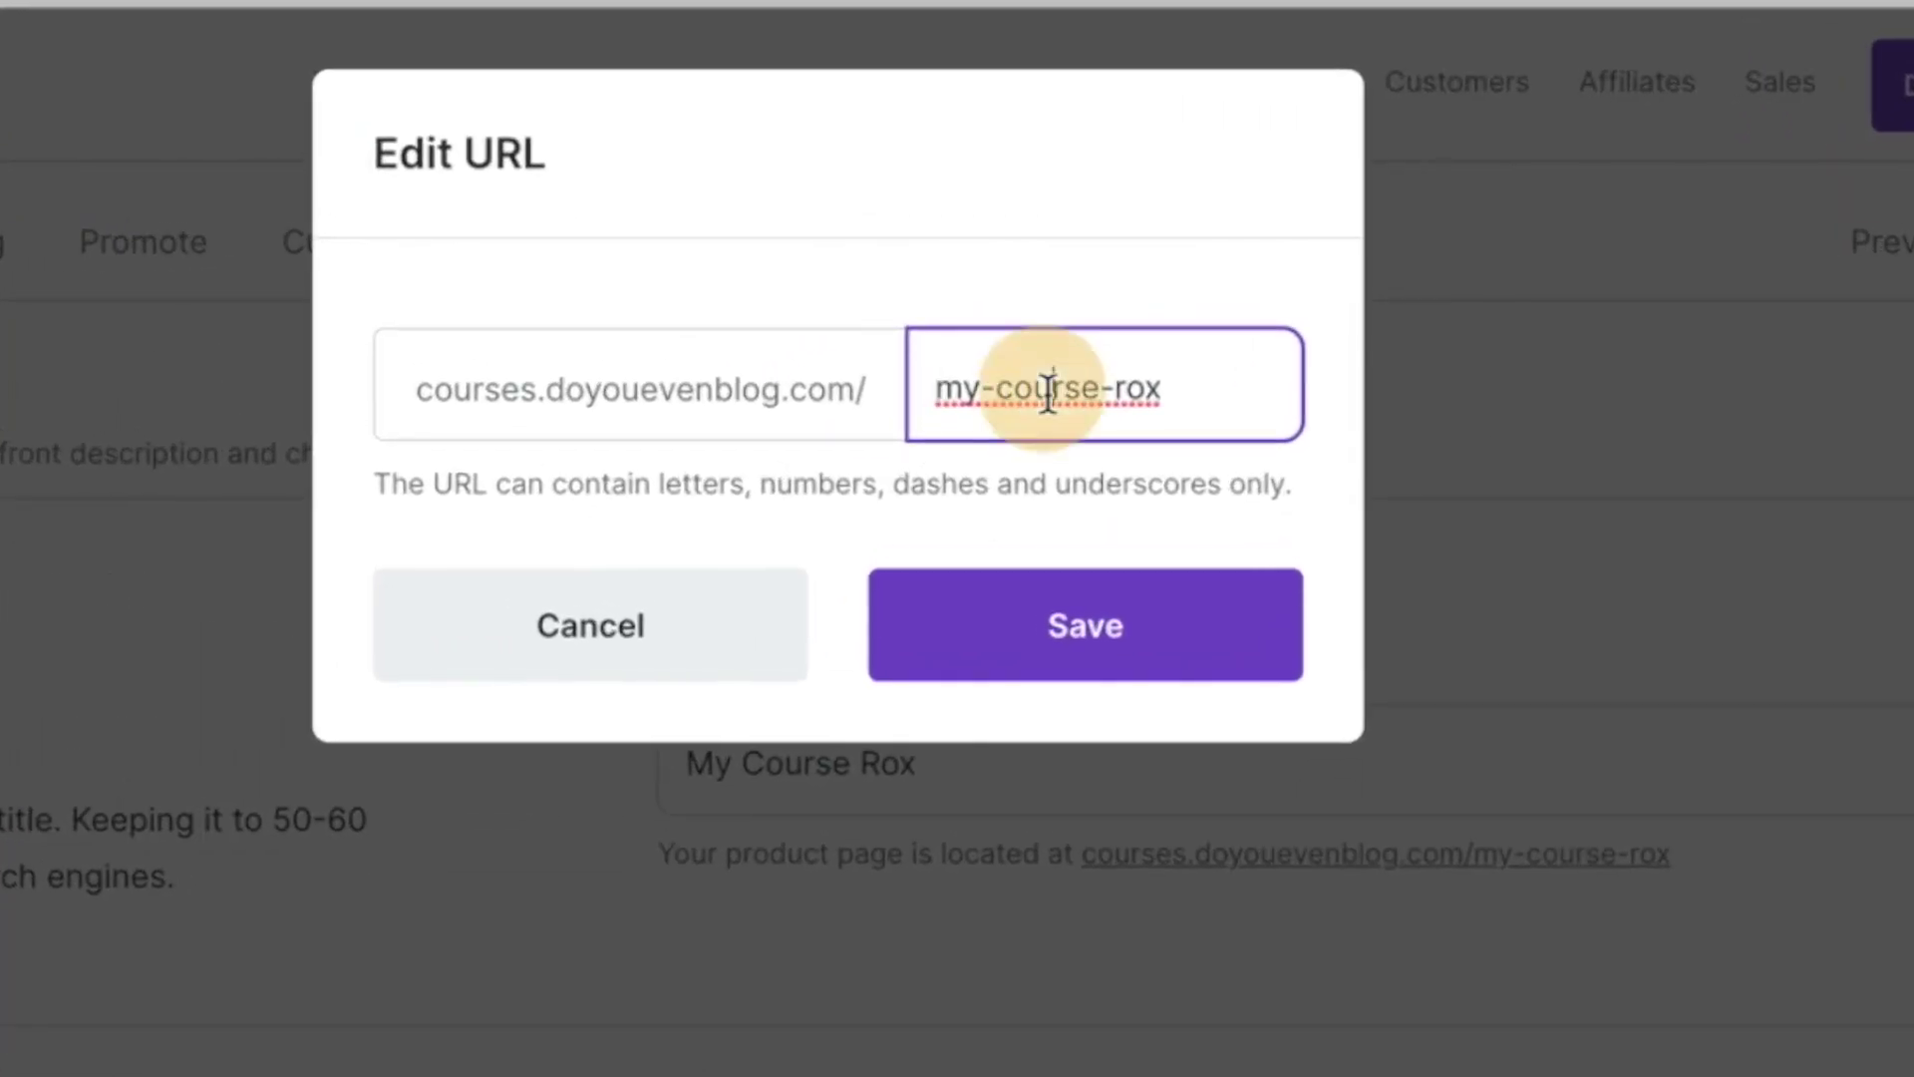
{"action": "triple_click", "coordinate": [1047, 389]}
{"action": "type", "text": "MC"}
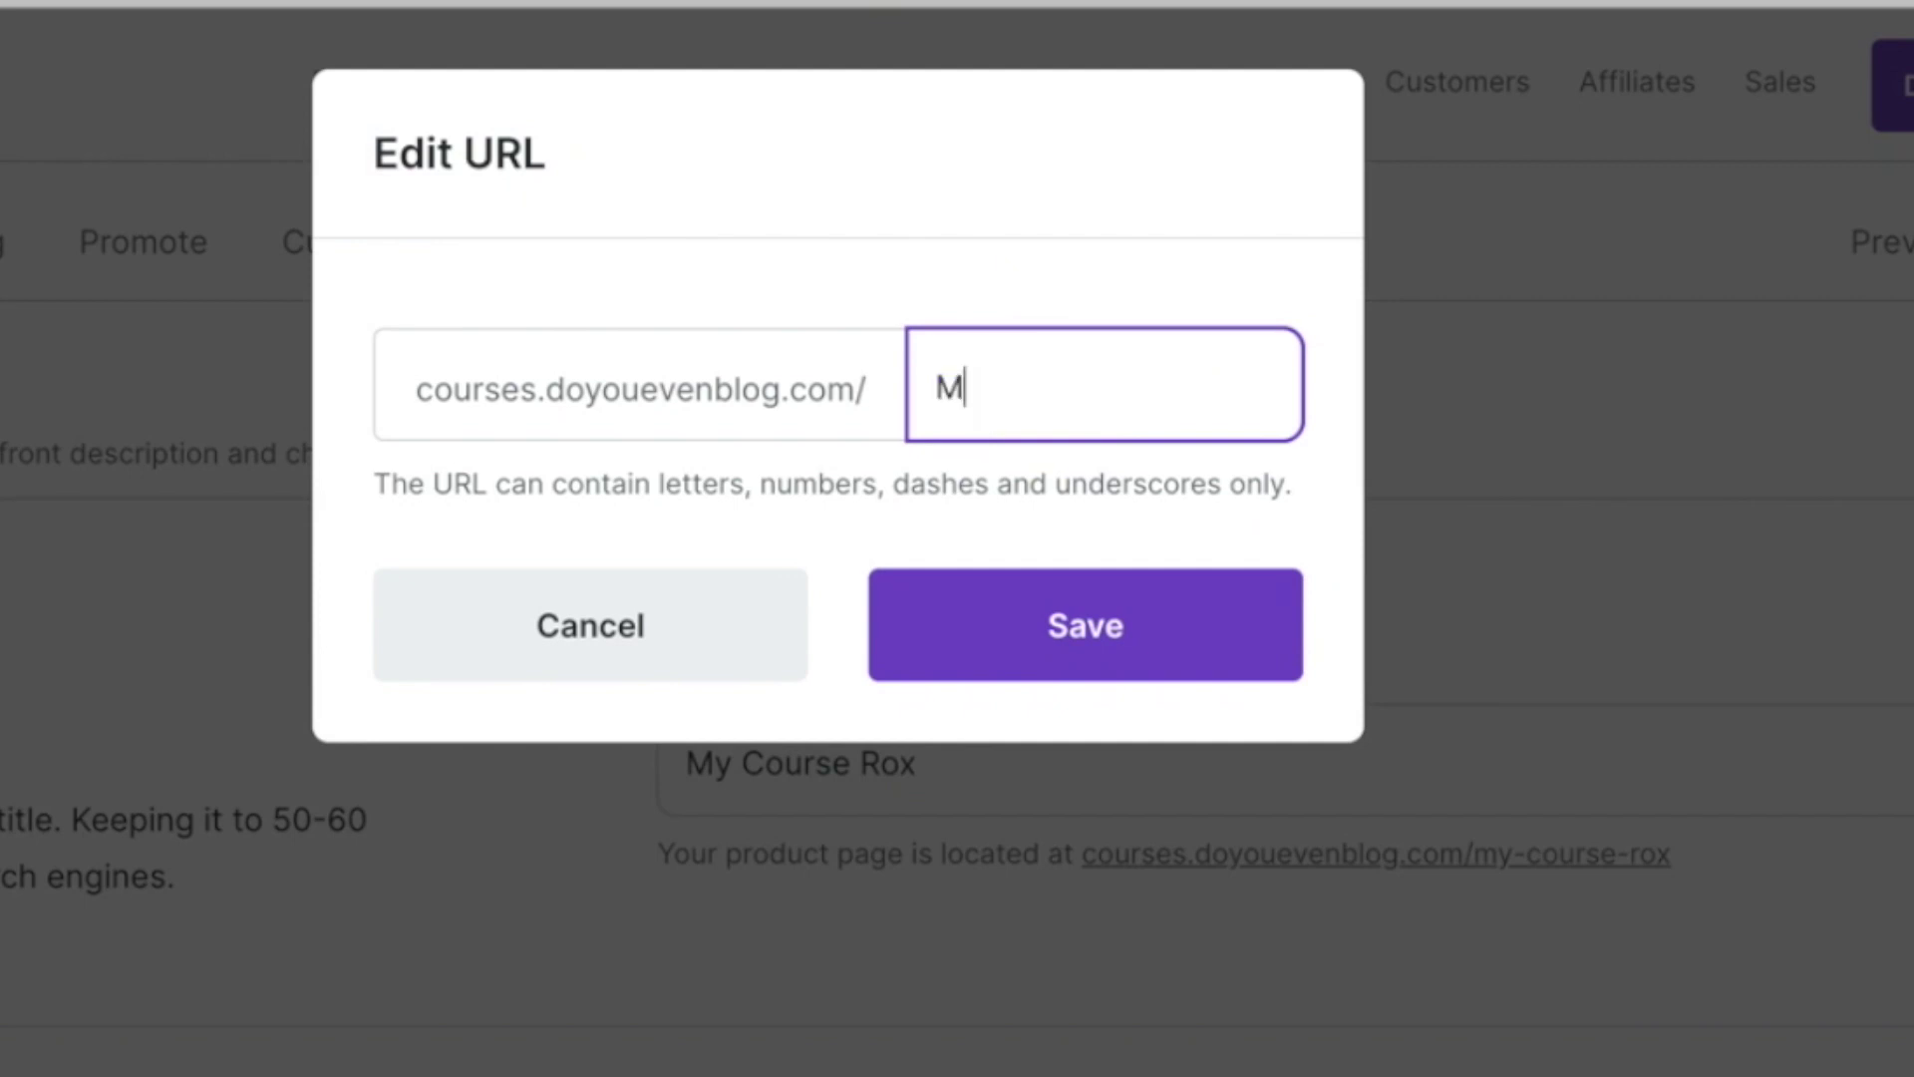
{"action": "type", "text": "R"}
{"action": "left_click", "coordinate": [1072, 628]}
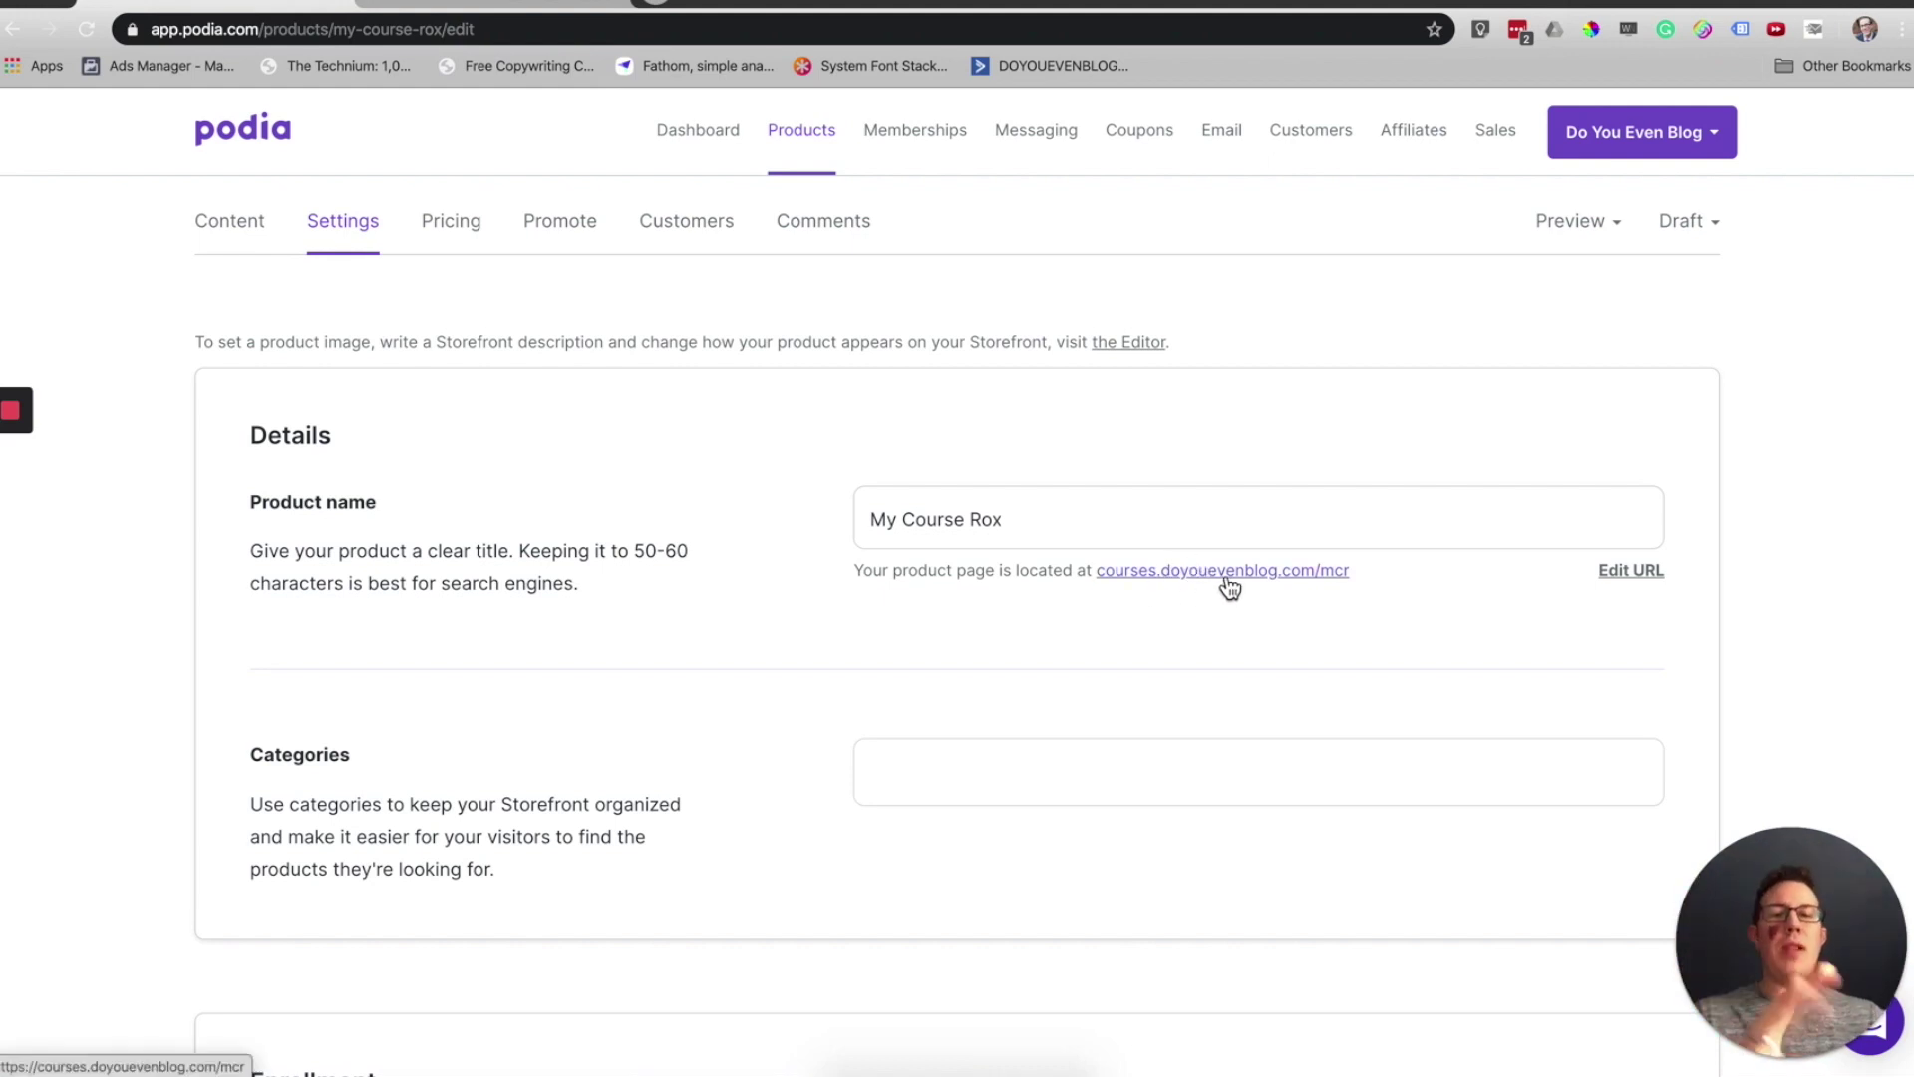
Step: Review the course's category, start date, close enrollment and ActiveCampaign integration settings
{"action": "scroll", "coordinate": [643, 598], "scroll_direction": "down", "scroll_amount": 3}
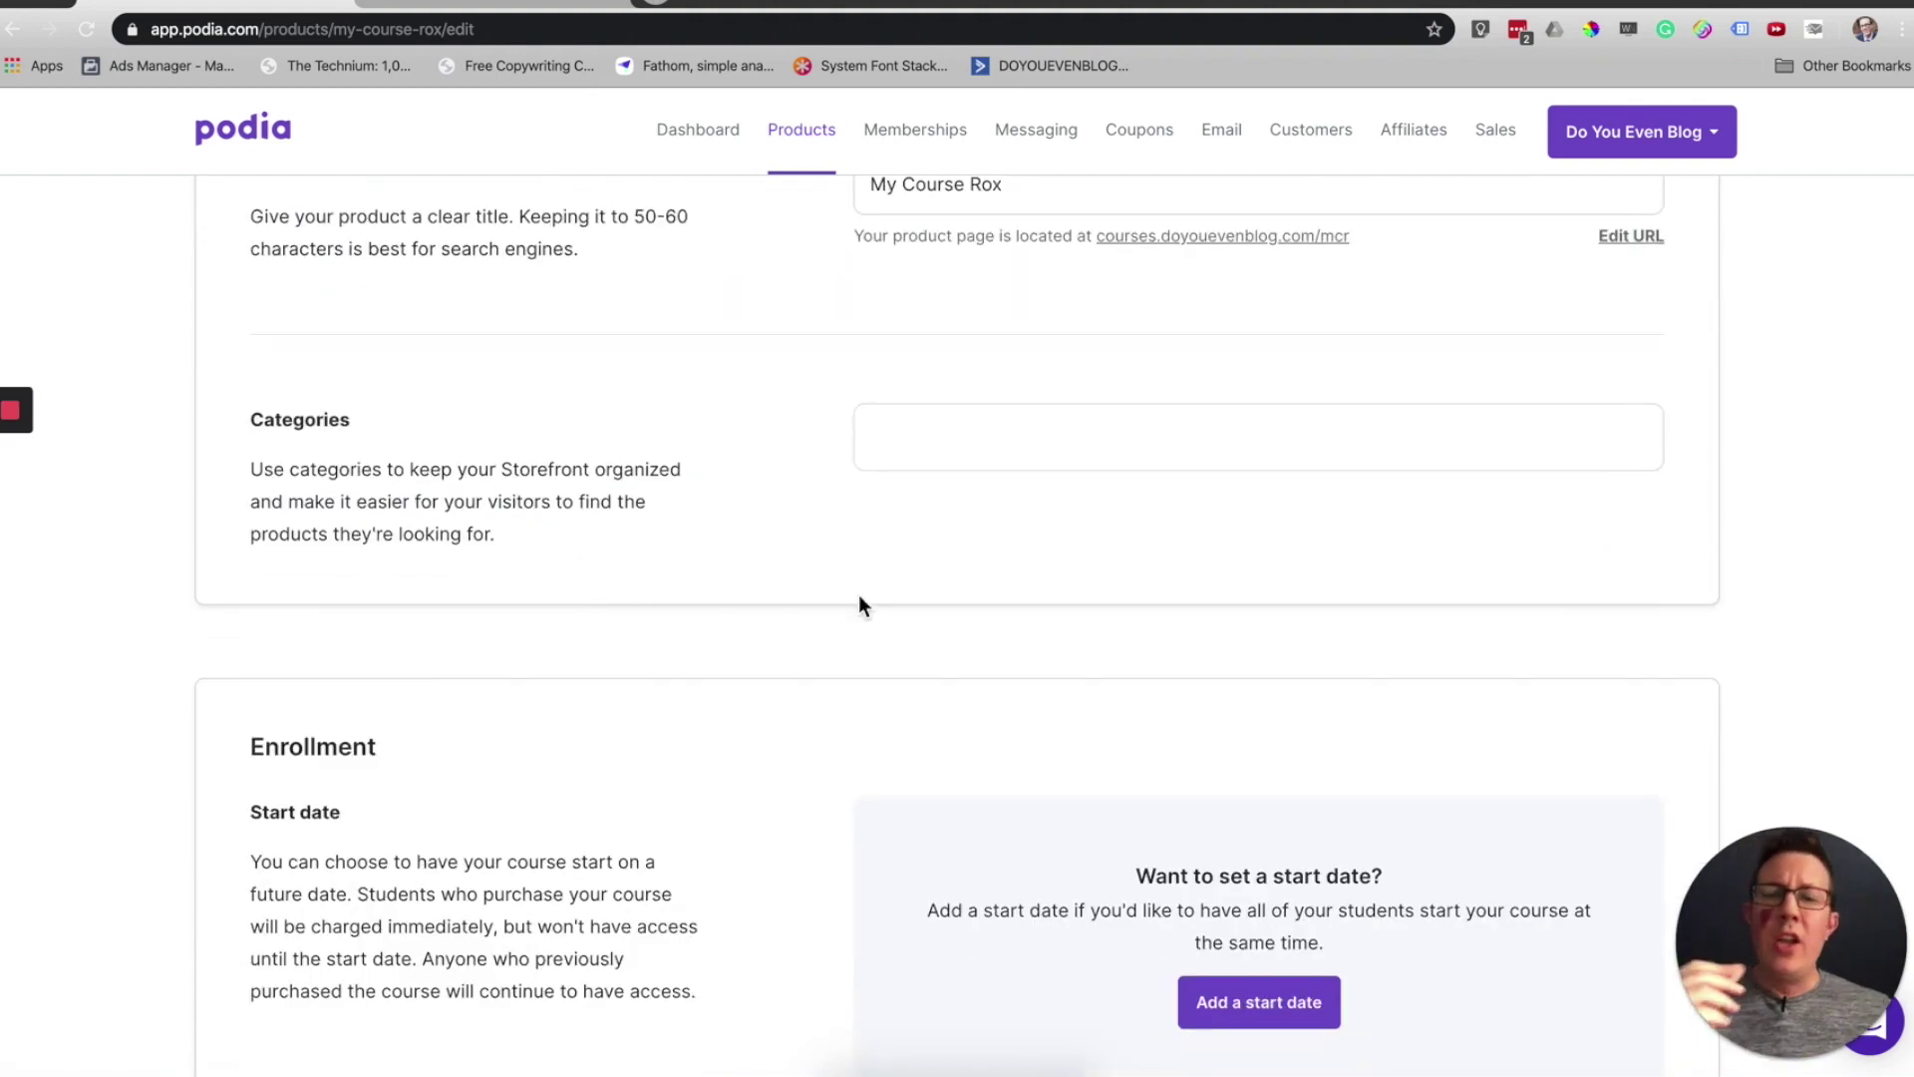
{"action": "left_click", "coordinate": [946, 450]}
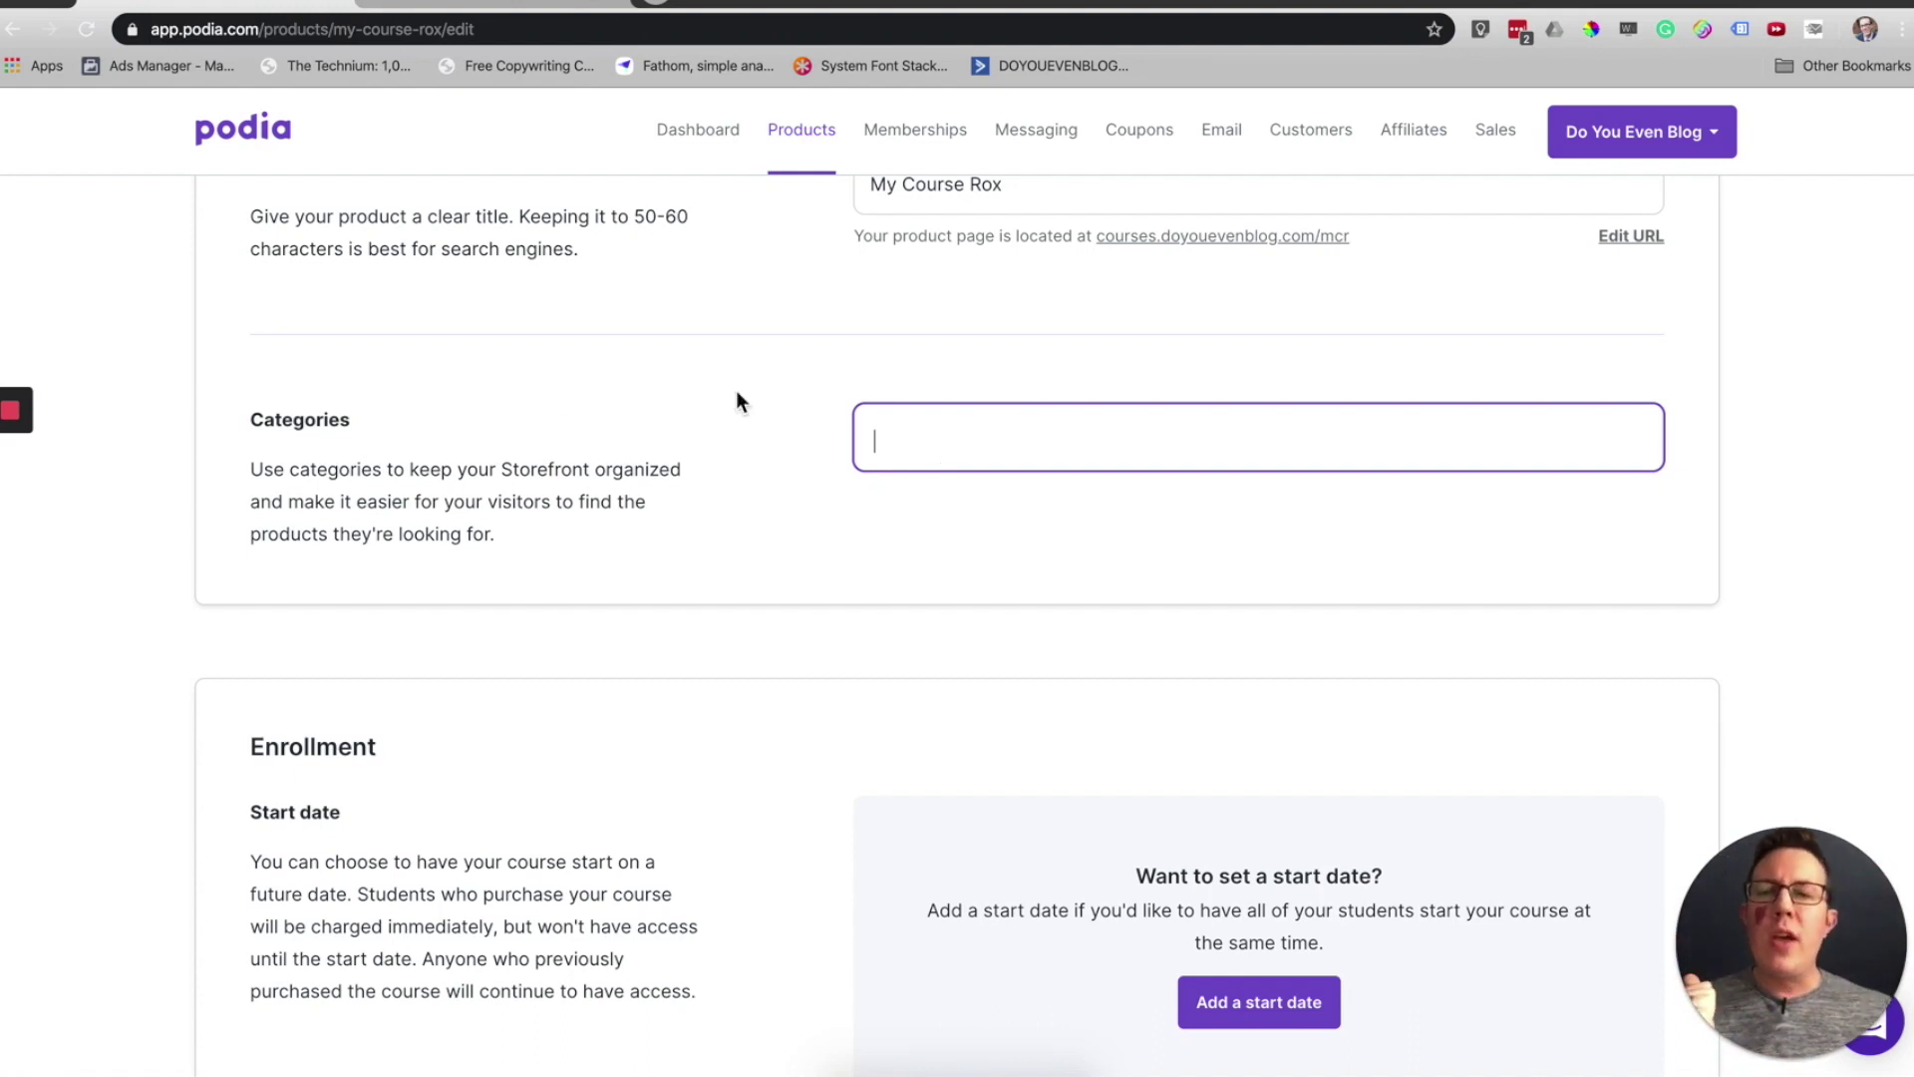
{"action": "scroll", "coordinate": [645, 427], "scroll_direction": "up", "scroll_amount": 2}
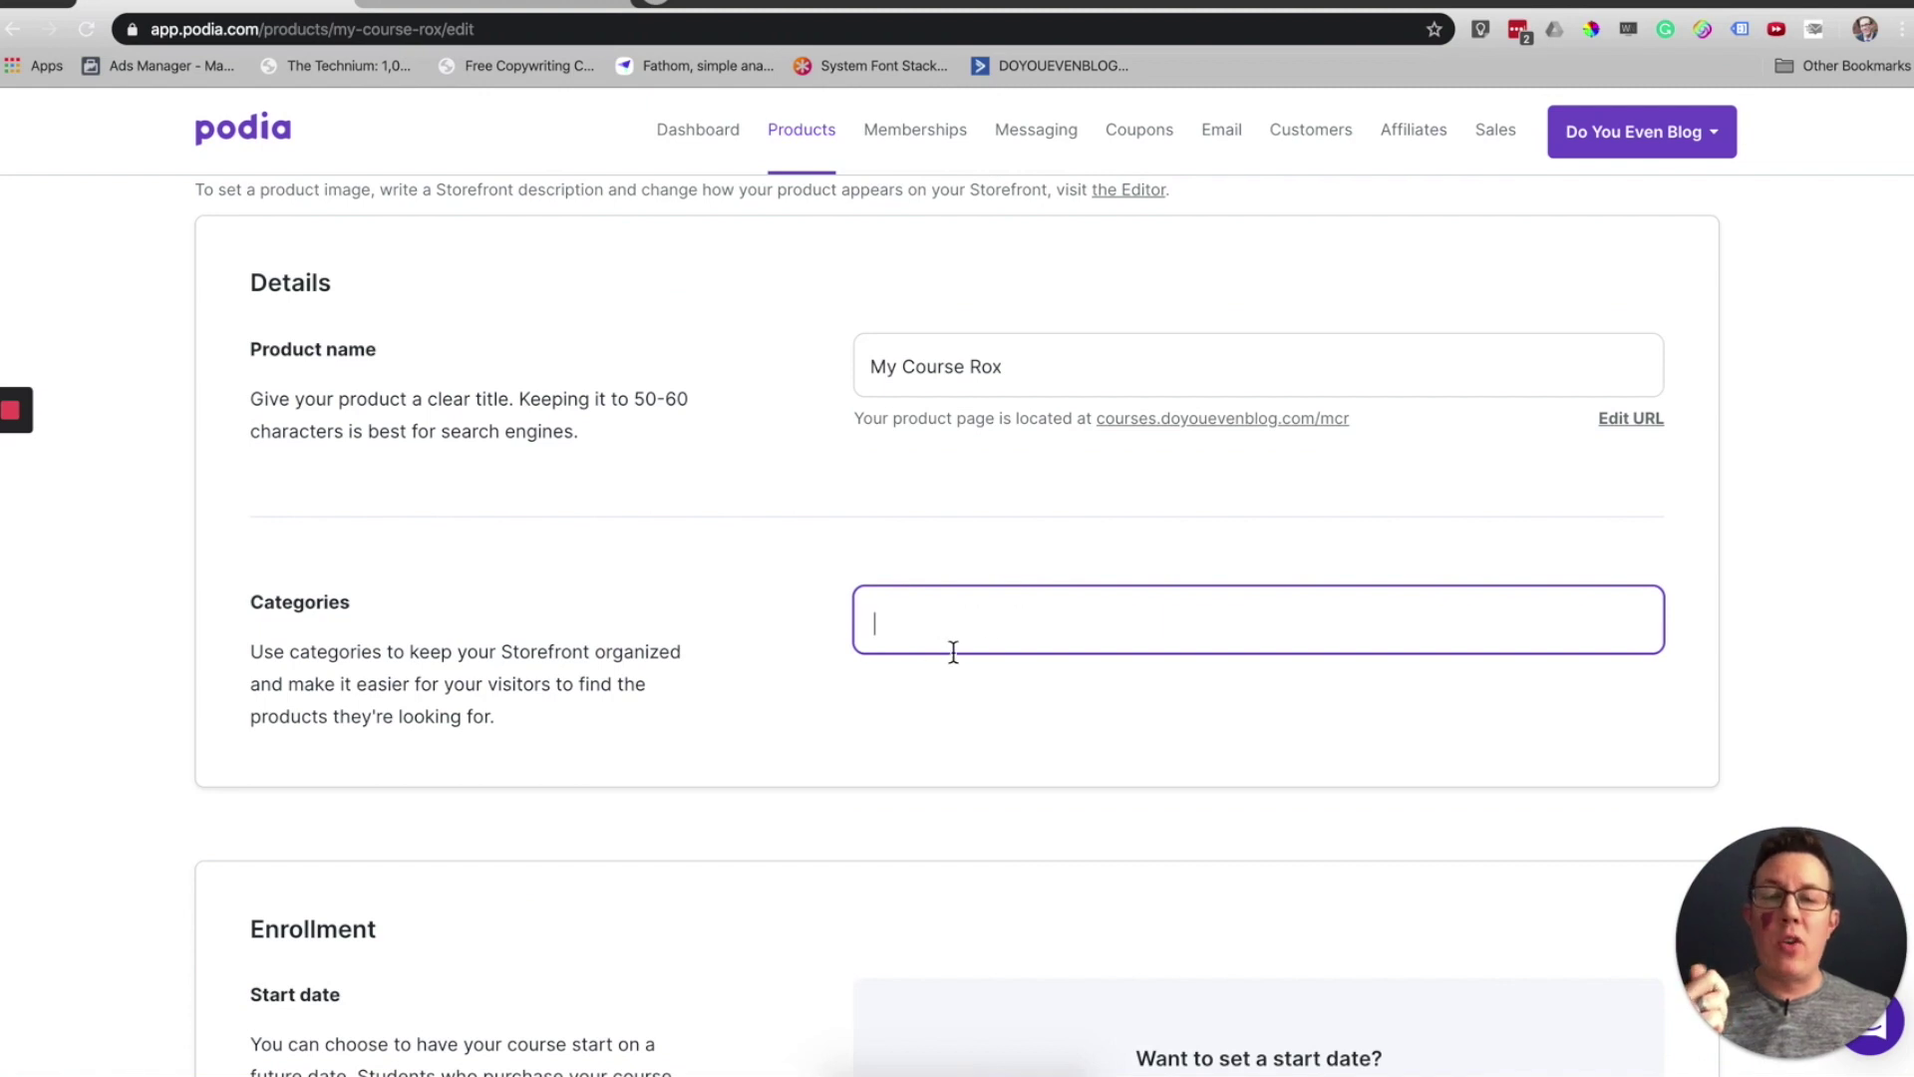
{"action": "scroll", "coordinate": [953, 651], "scroll_direction": "up", "scroll_amount": 2}
{"action": "scroll", "coordinate": [686, 477], "scroll_direction": "down", "scroll_amount": 9}
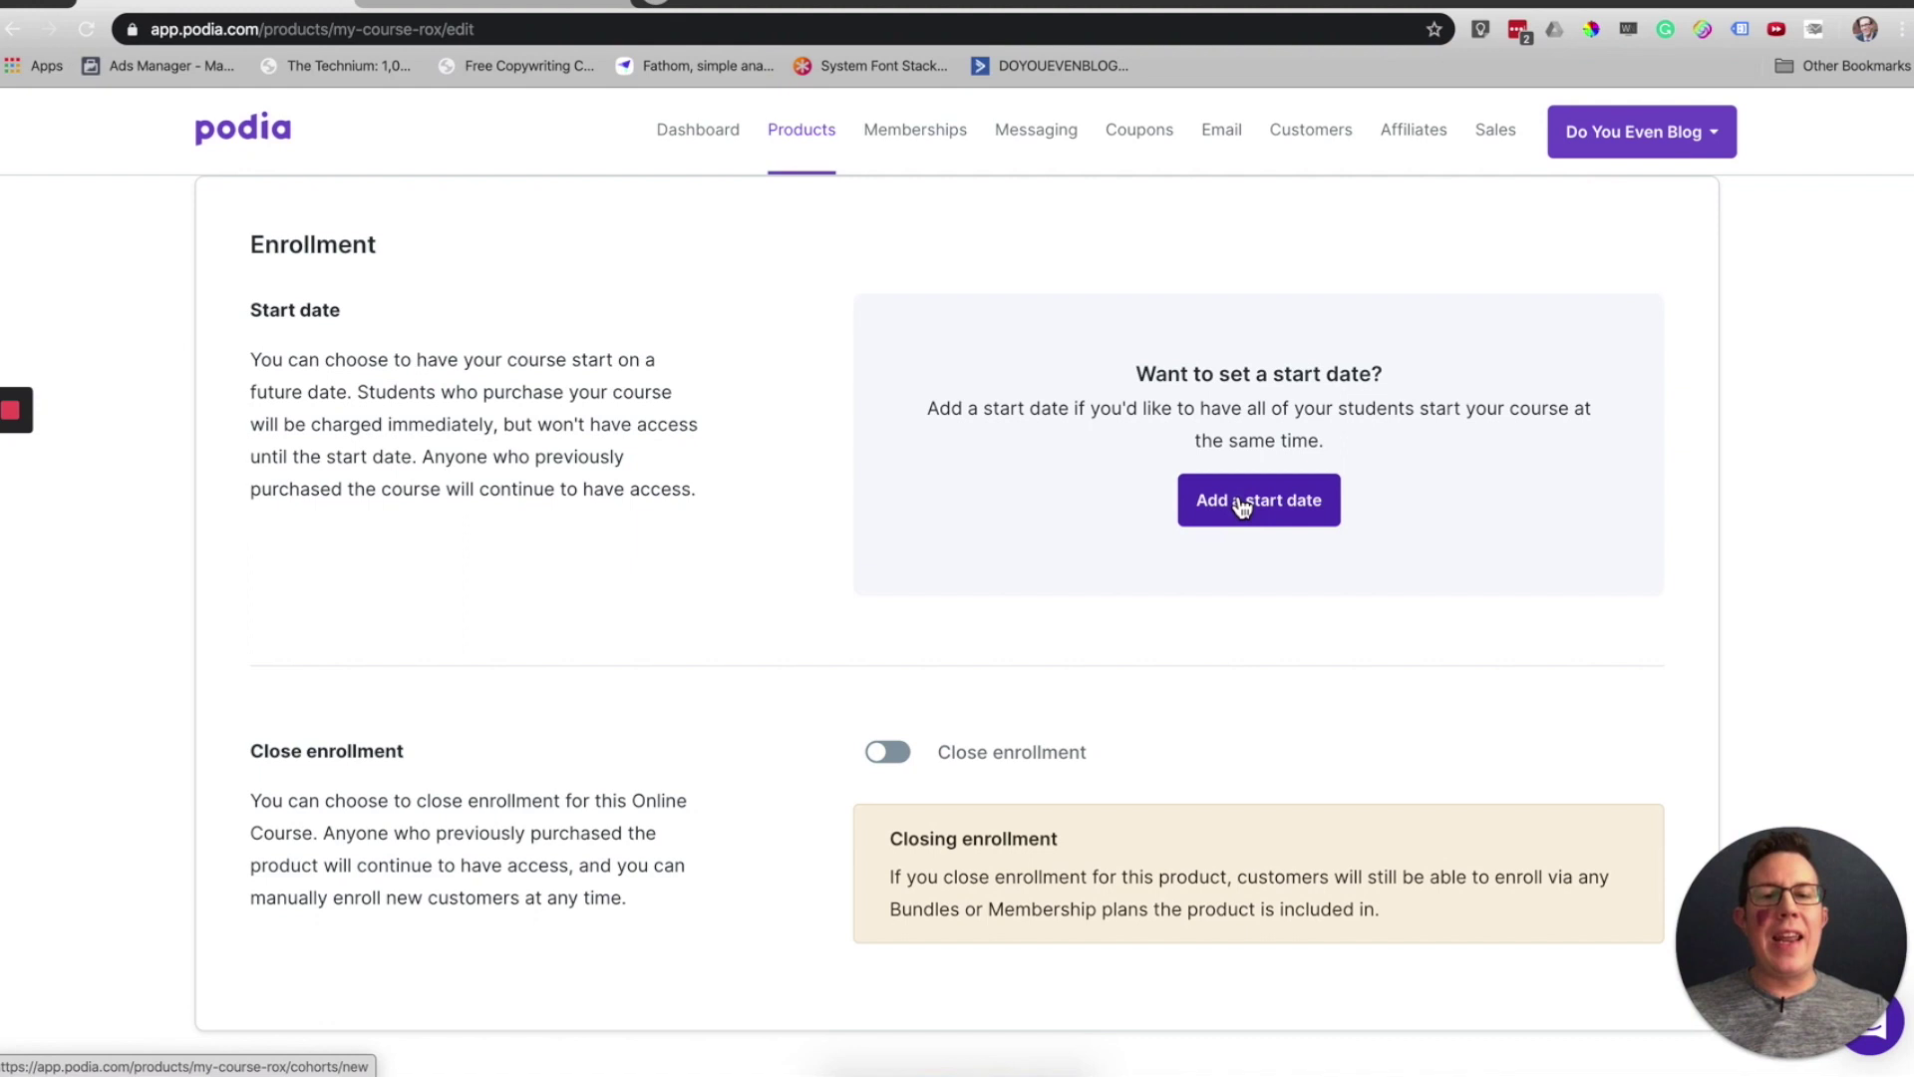
{"action": "scroll", "coordinate": [801, 524], "scroll_direction": "down", "scroll_amount": 1}
{"action": "scroll", "coordinate": [802, 527], "scroll_direction": "down", "scroll_amount": 2}
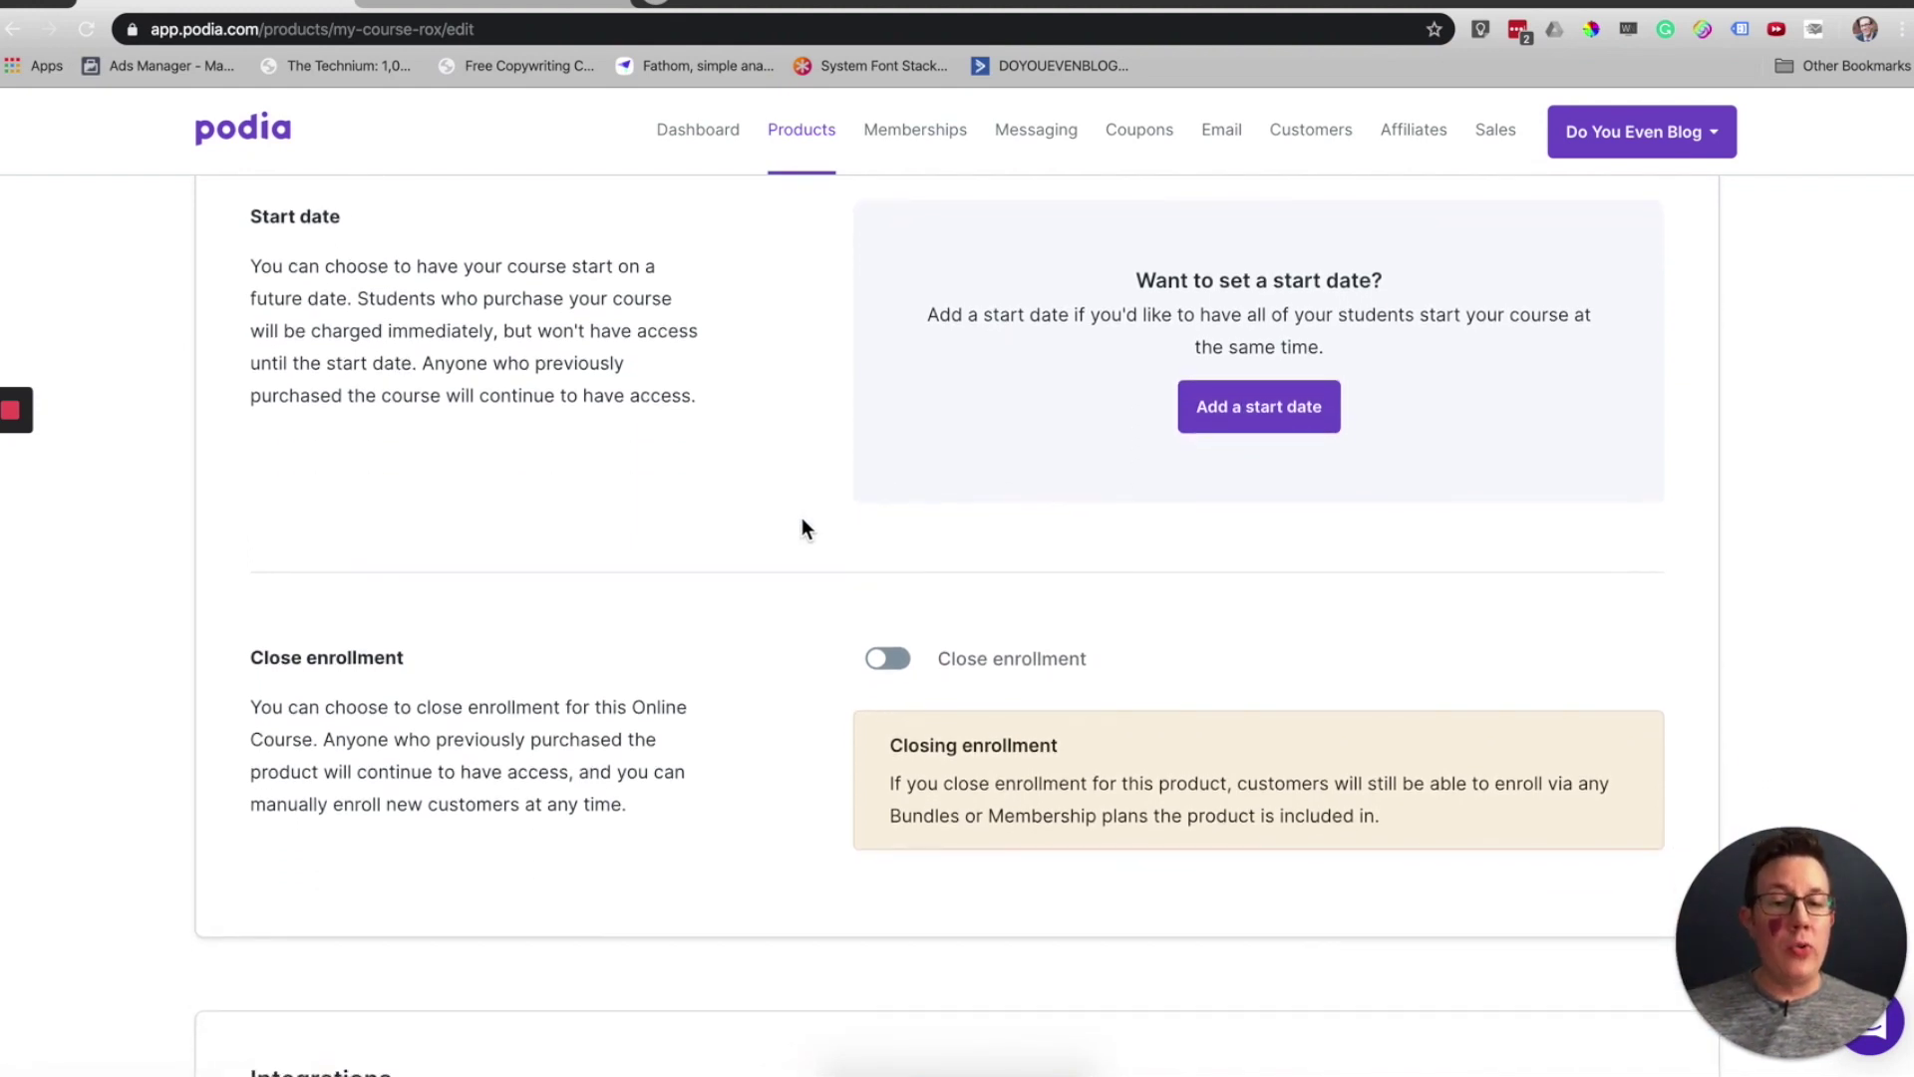
{"action": "scroll", "coordinate": [922, 568], "scroll_direction": "down", "scroll_amount": 2}
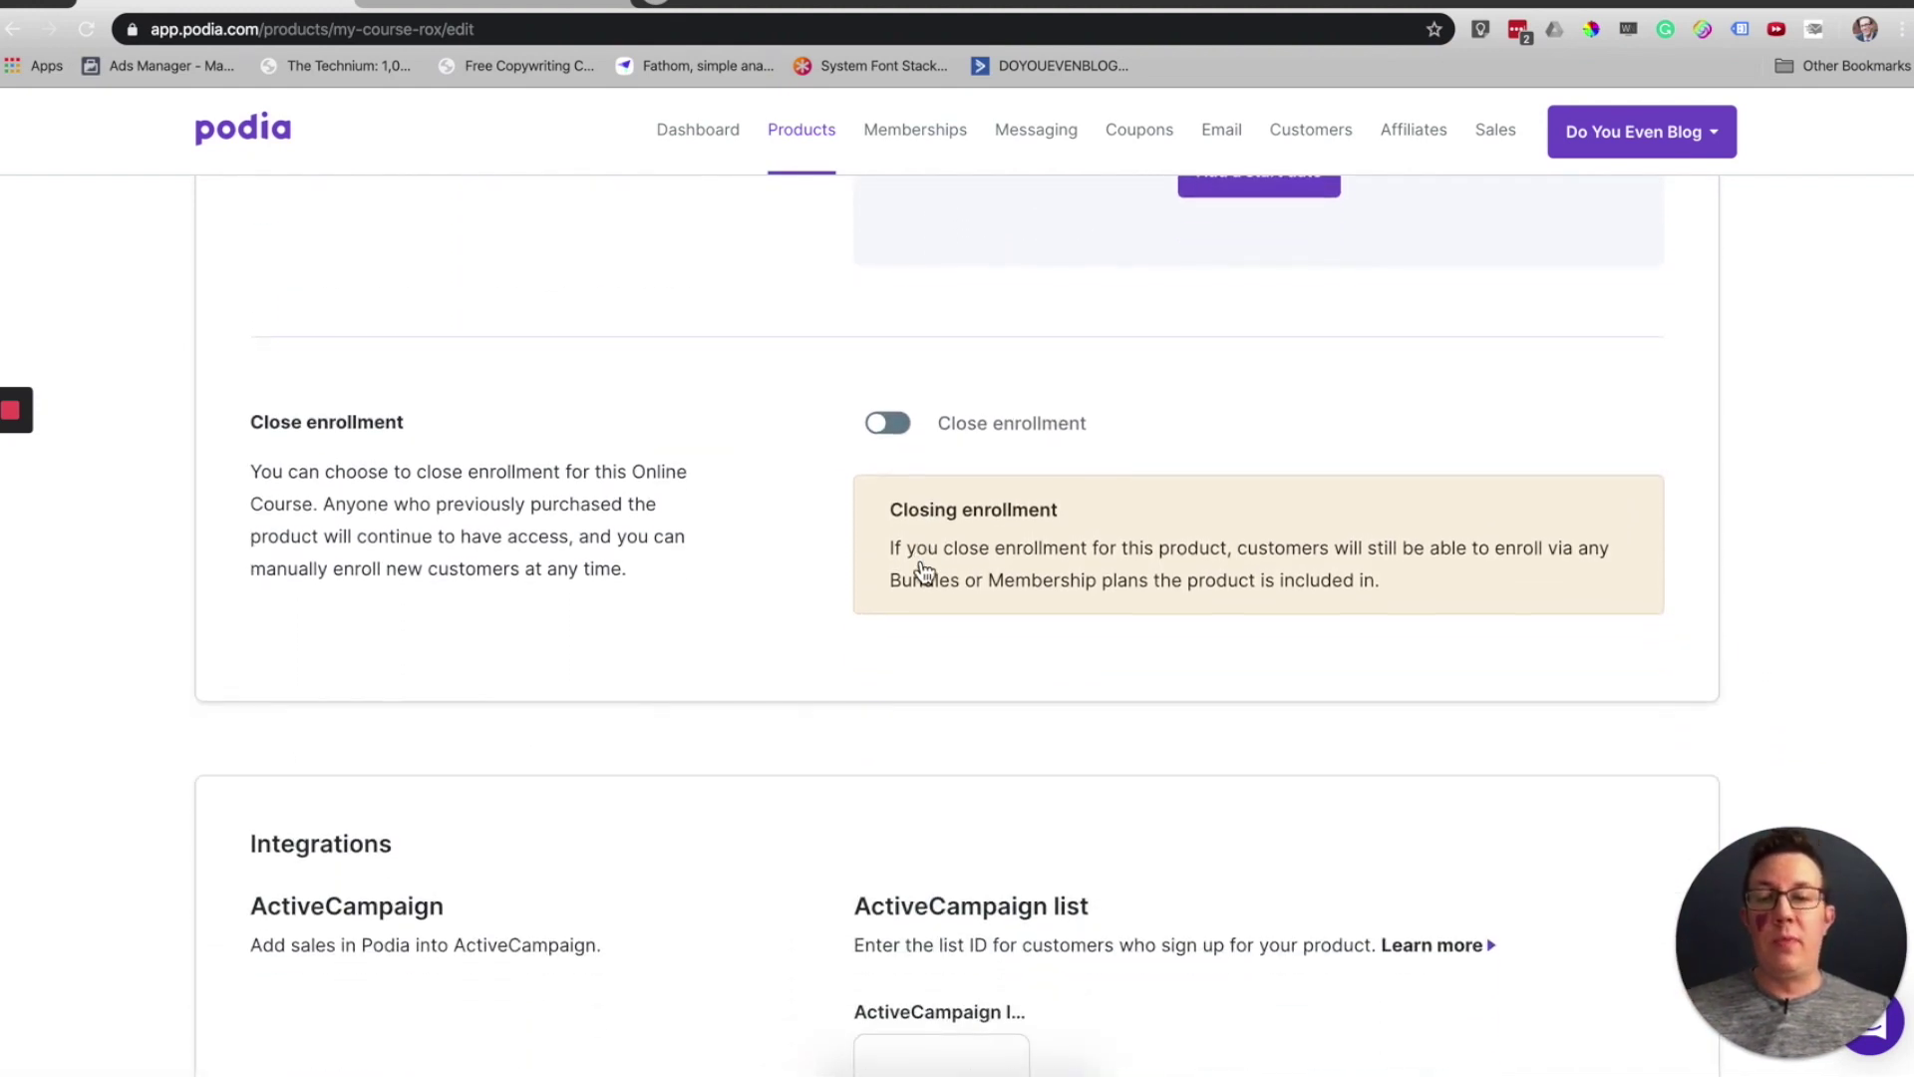
{"action": "scroll", "coordinate": [431, 620], "scroll_direction": "down", "scroll_amount": 4}
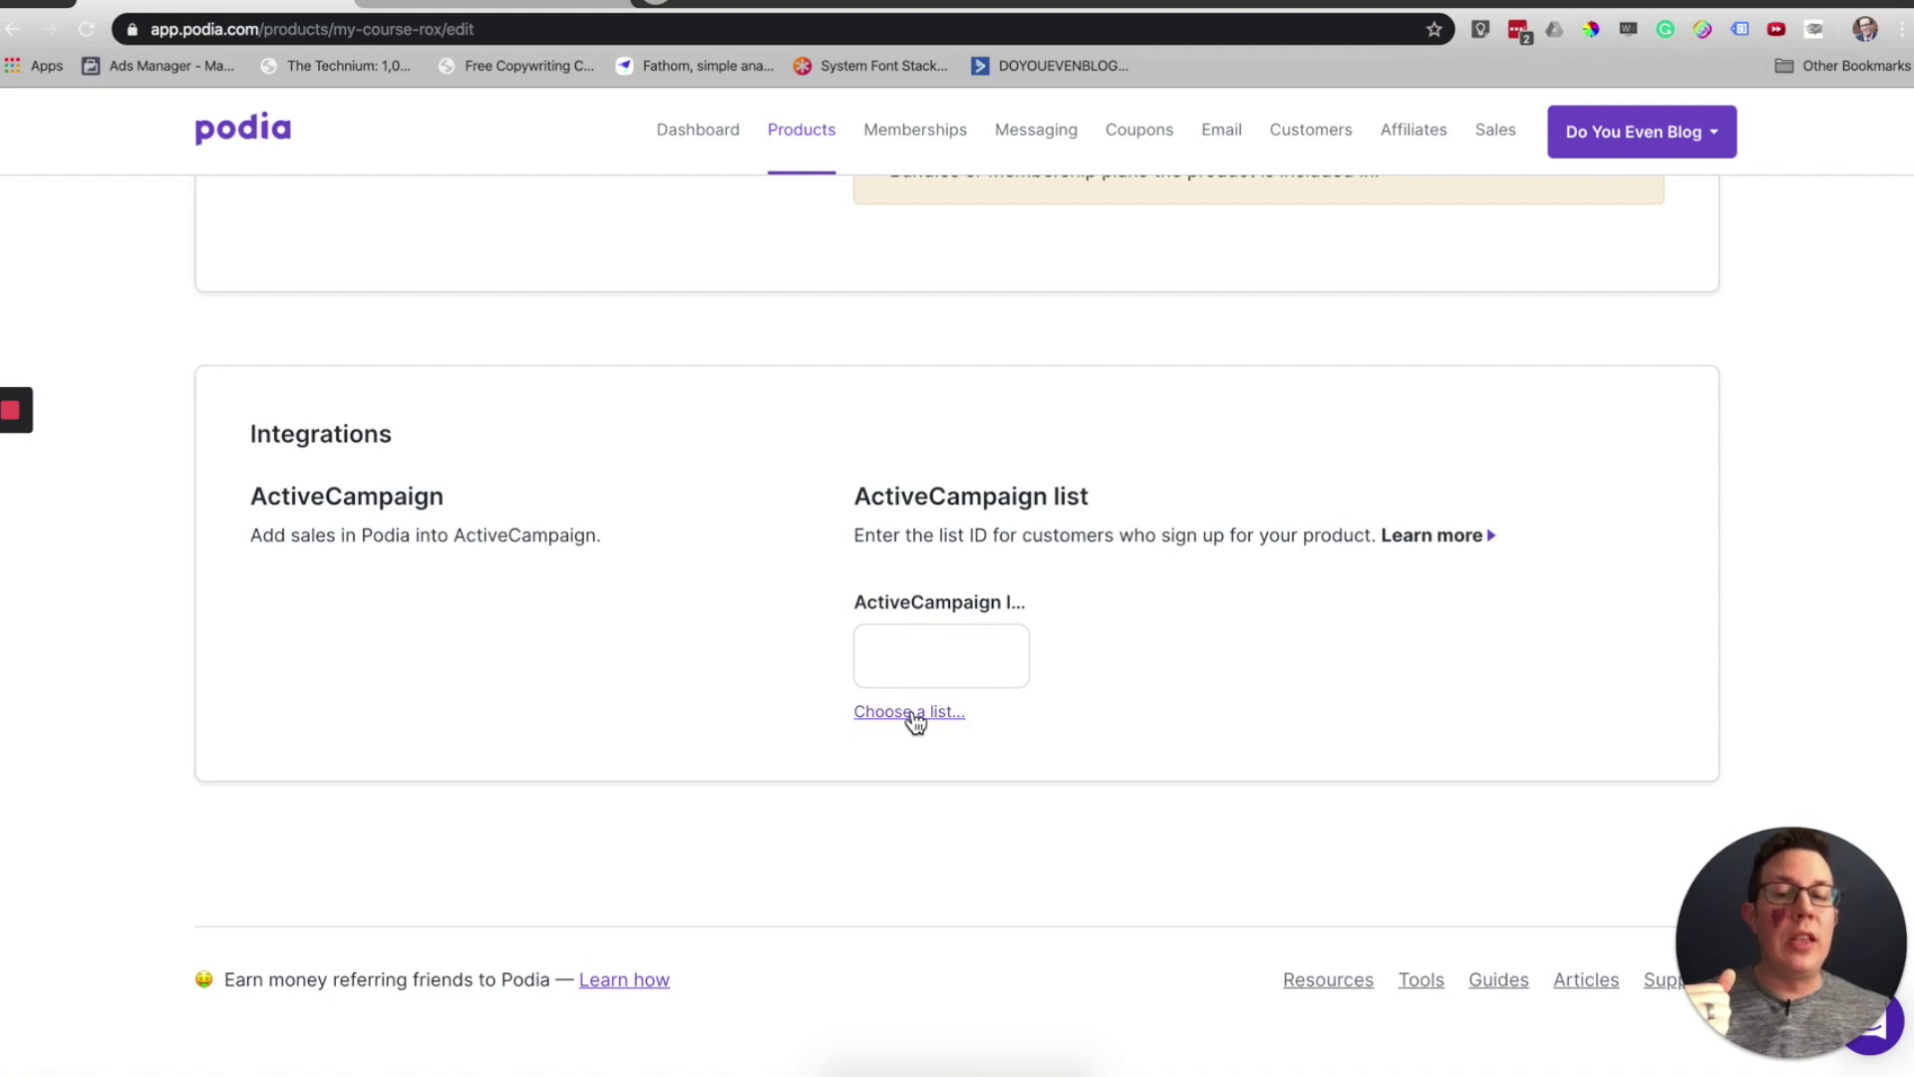
{"action": "scroll", "coordinate": [907, 712], "scroll_direction": "up", "scroll_amount": 8}
{"action": "scroll", "coordinate": [947, 684], "scroll_direction": "up", "scroll_amount": 10}
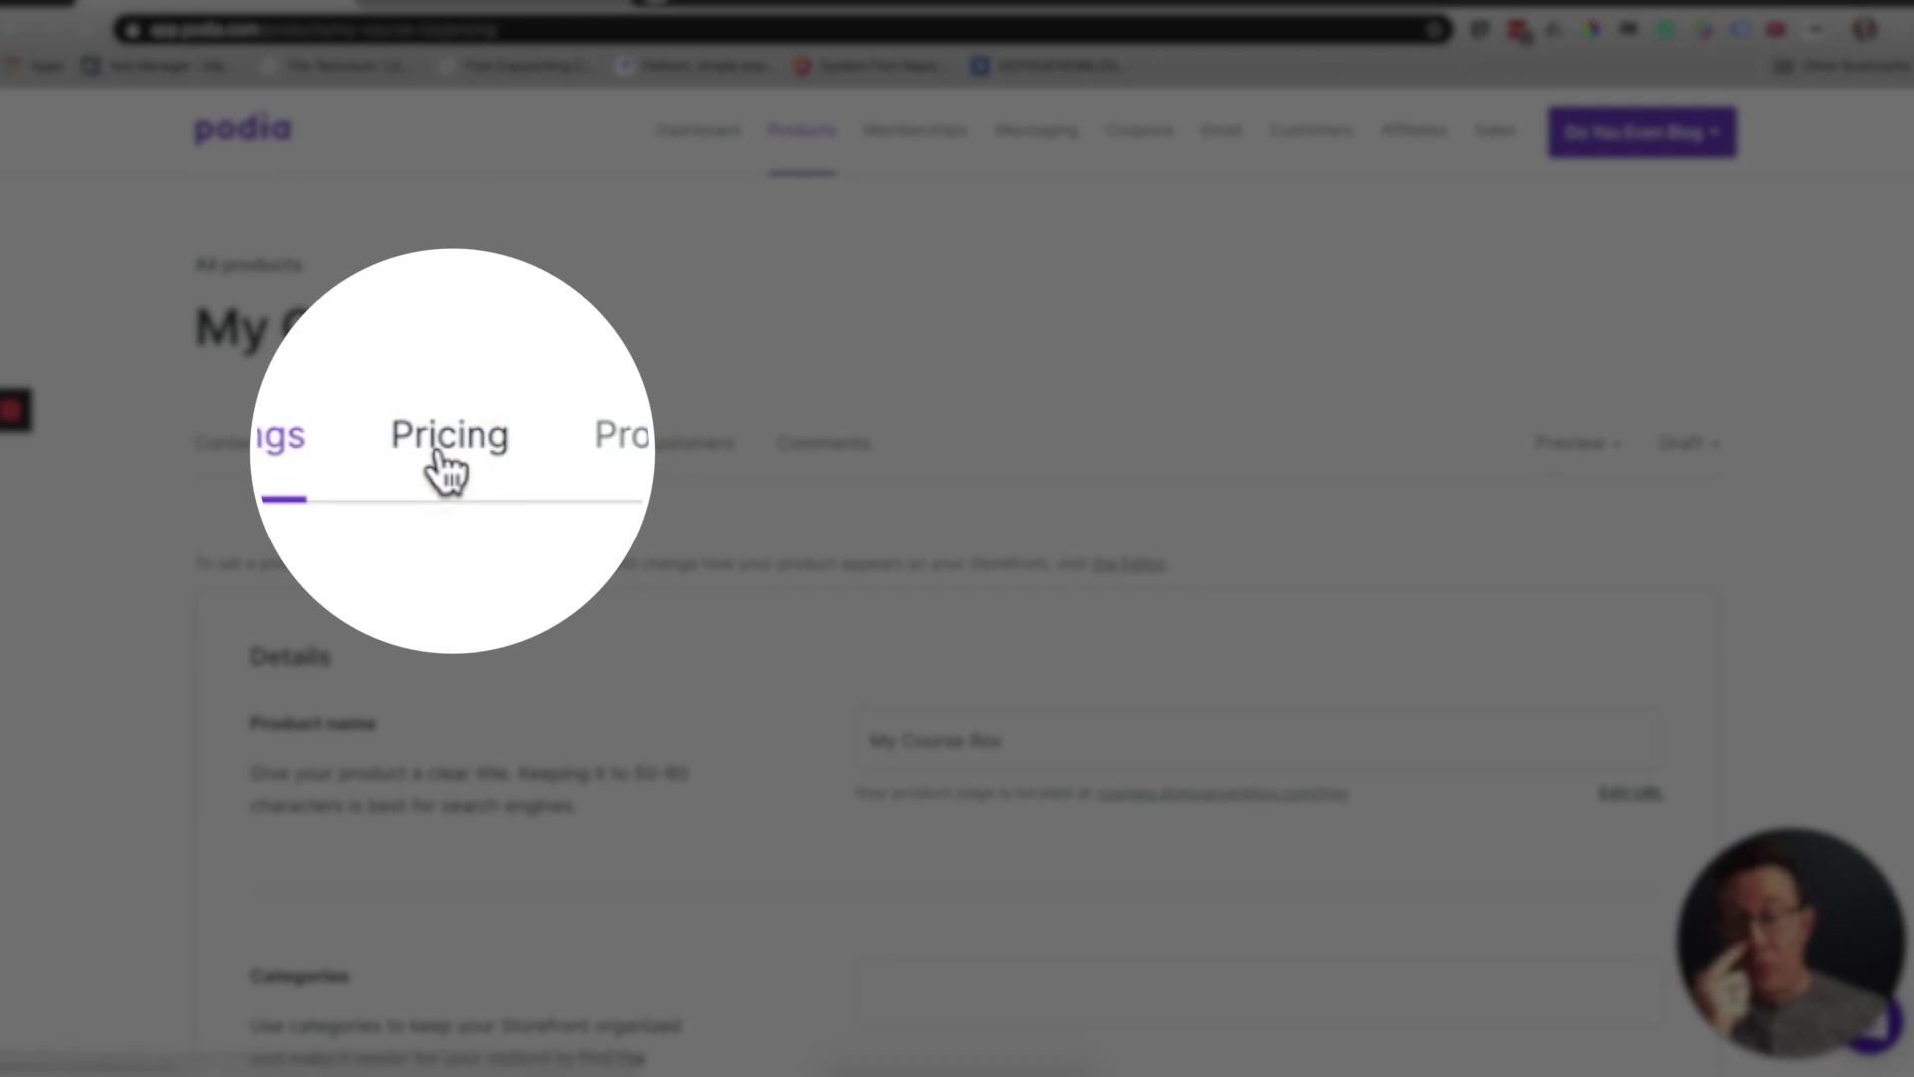
Step: Reopen the pricing settings of My Course Rox from the product list and set the course price to $397
{"action": "left_click", "coordinate": [449, 448]}
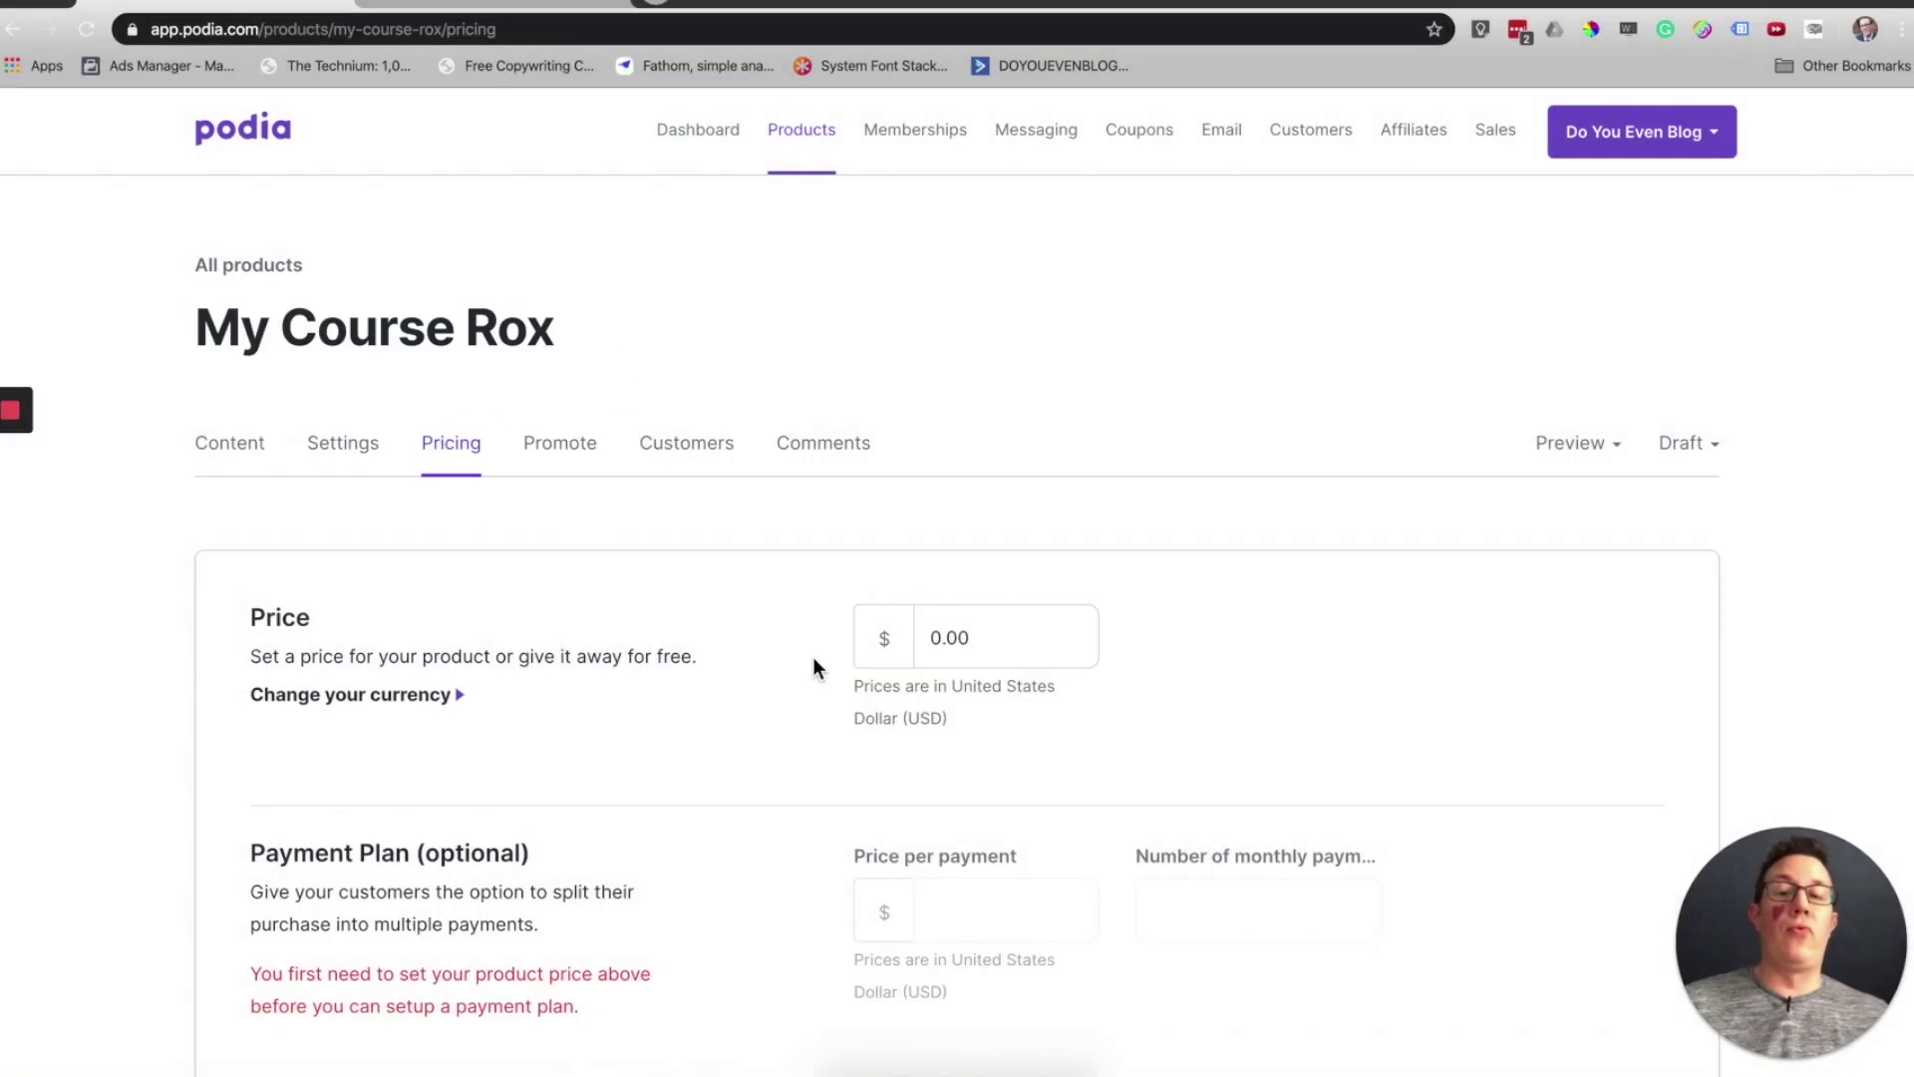
{"action": "left_click", "coordinate": [807, 143]}
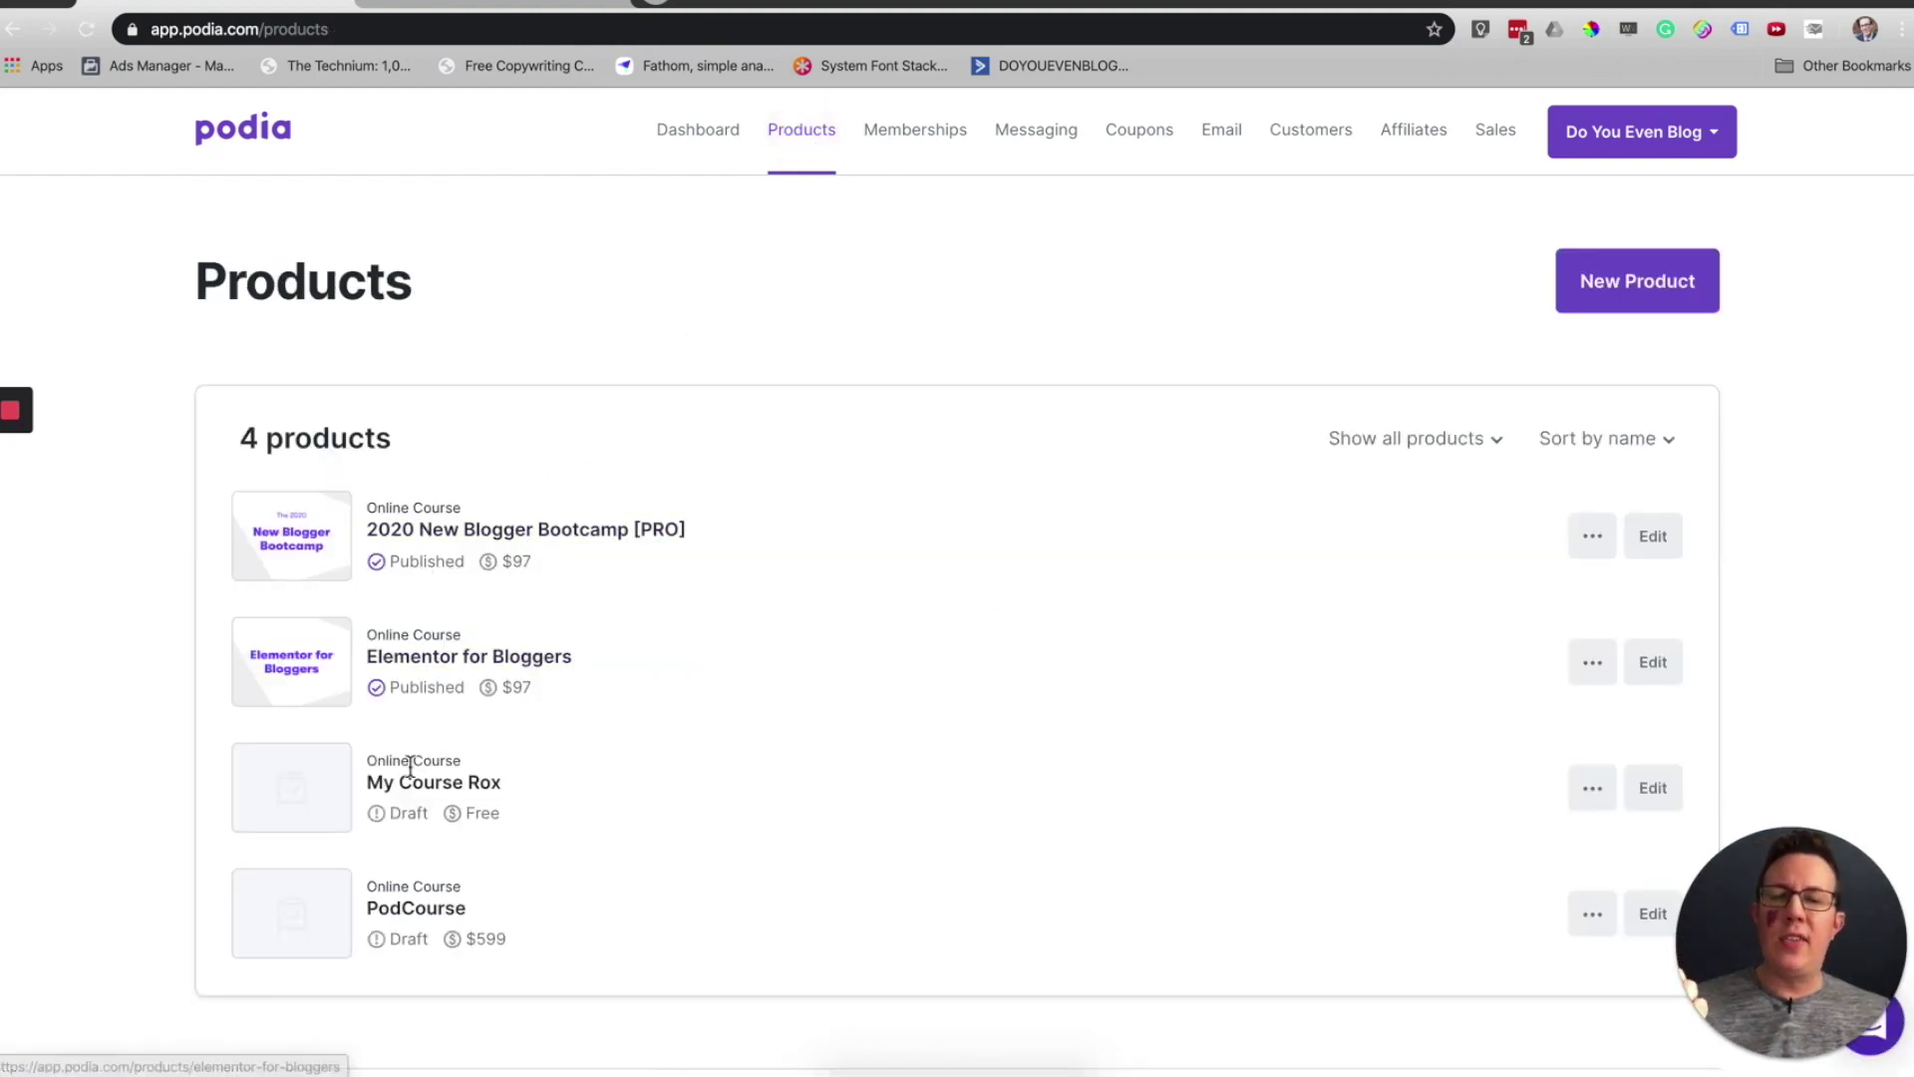
{"action": "left_click", "coordinate": [480, 812]}
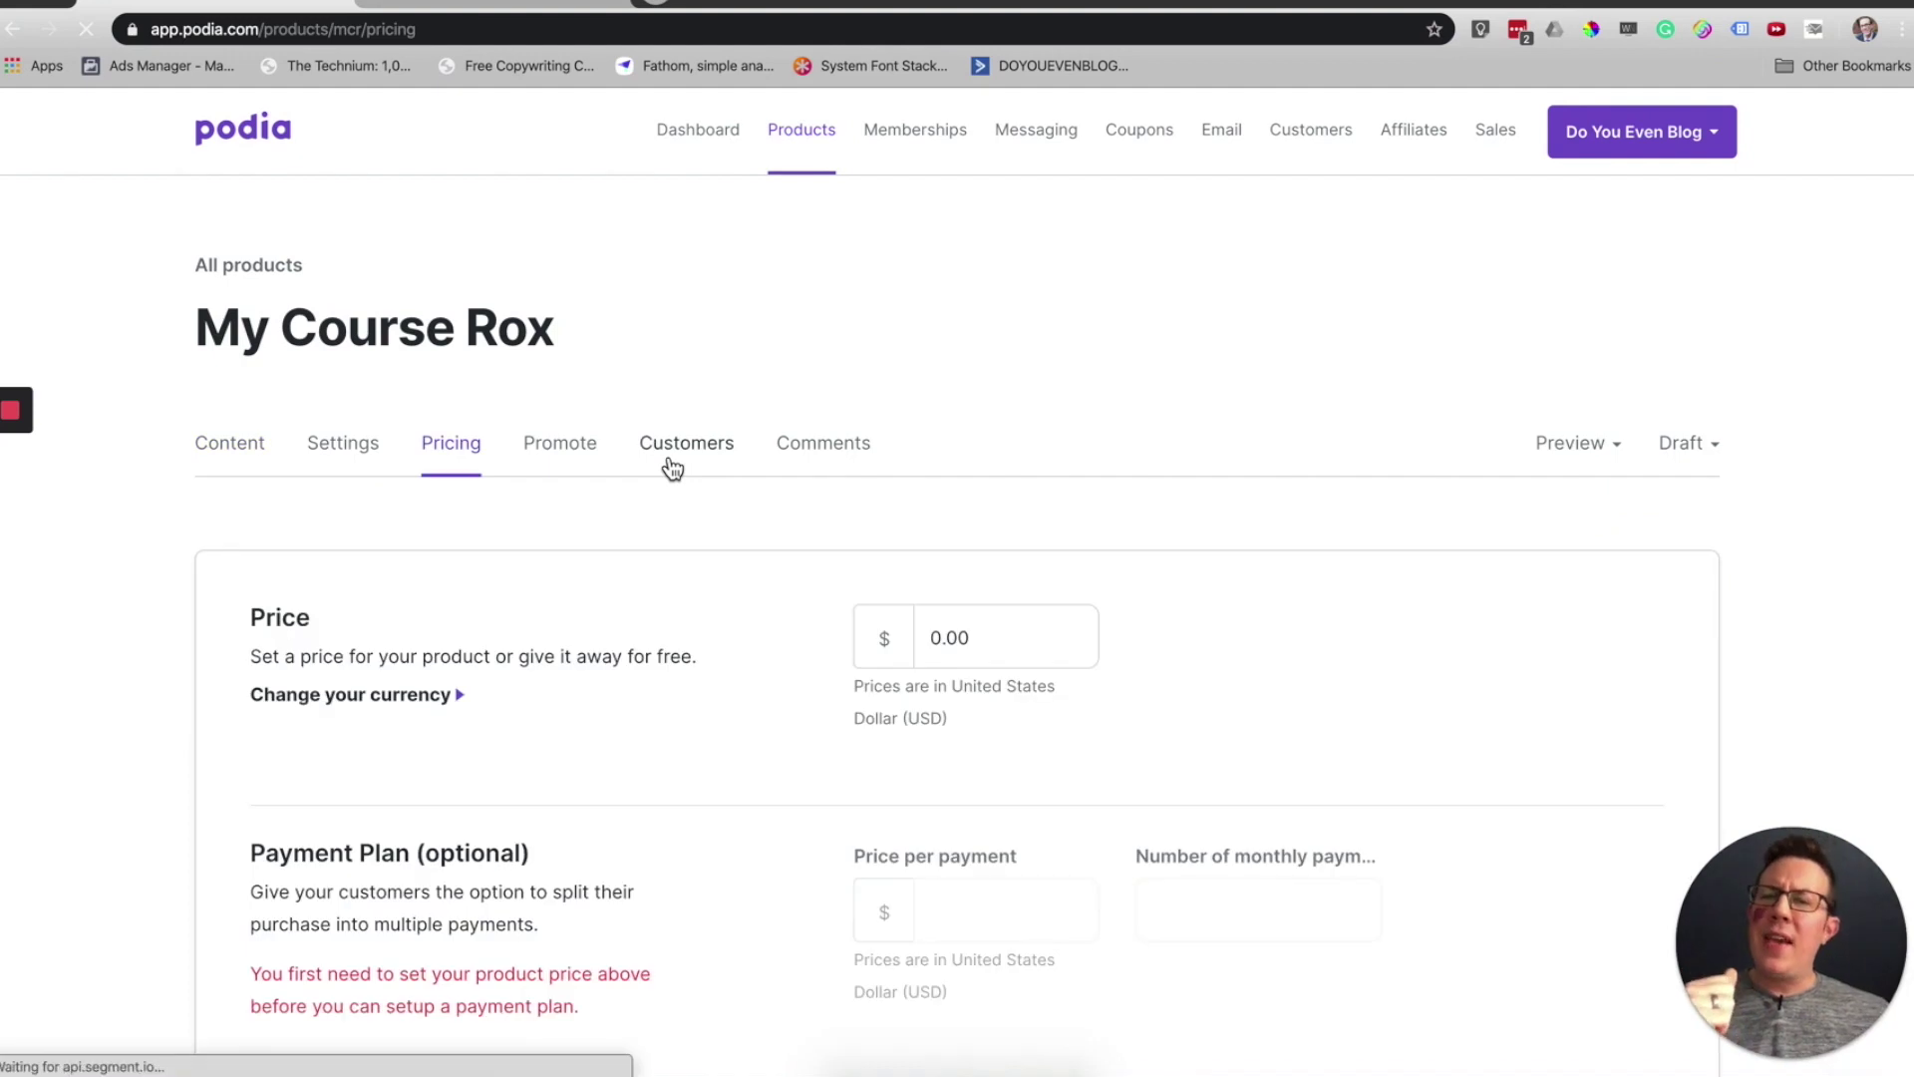
{"action": "scroll", "coordinate": [667, 470], "scroll_direction": "down", "scroll_amount": 3}
{"action": "left_click", "coordinate": [1014, 366]}
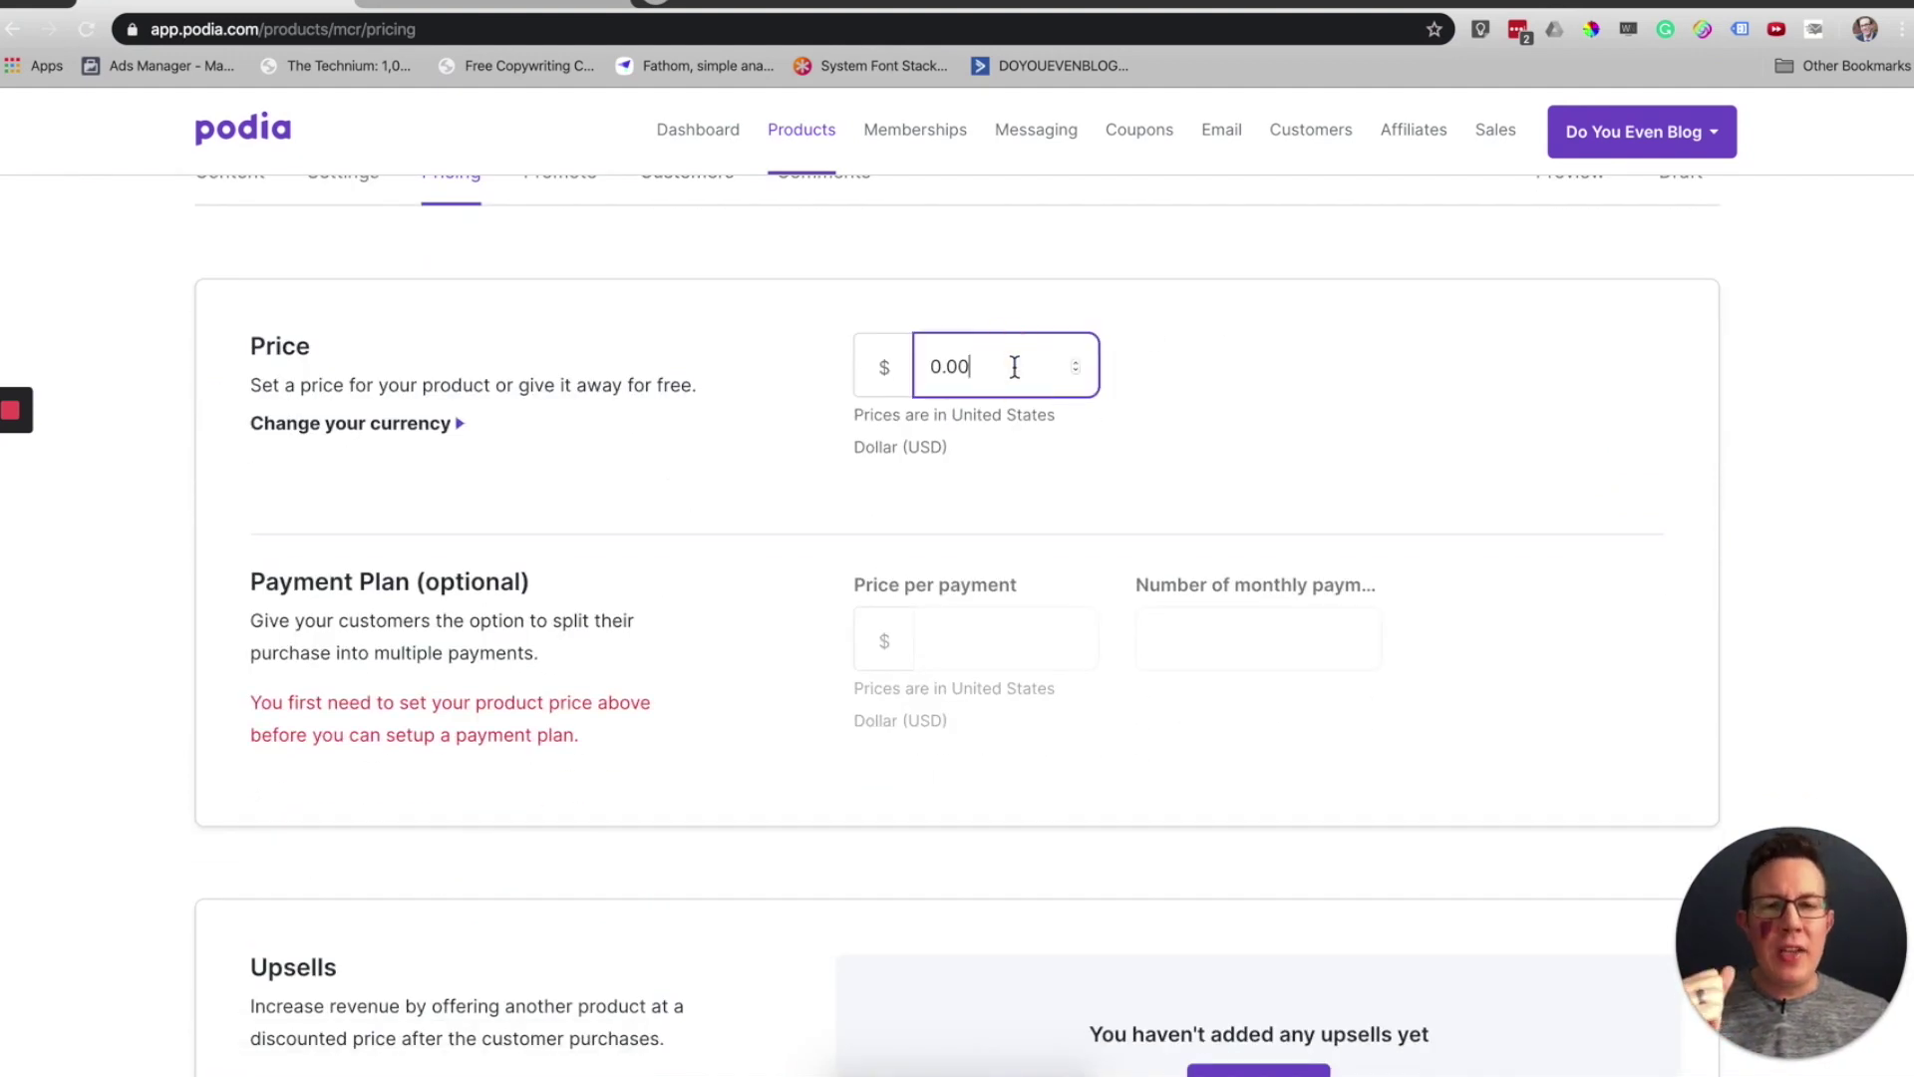
{"action": "double_click", "coordinate": [1015, 367]}
{"action": "type", "text": "397"}
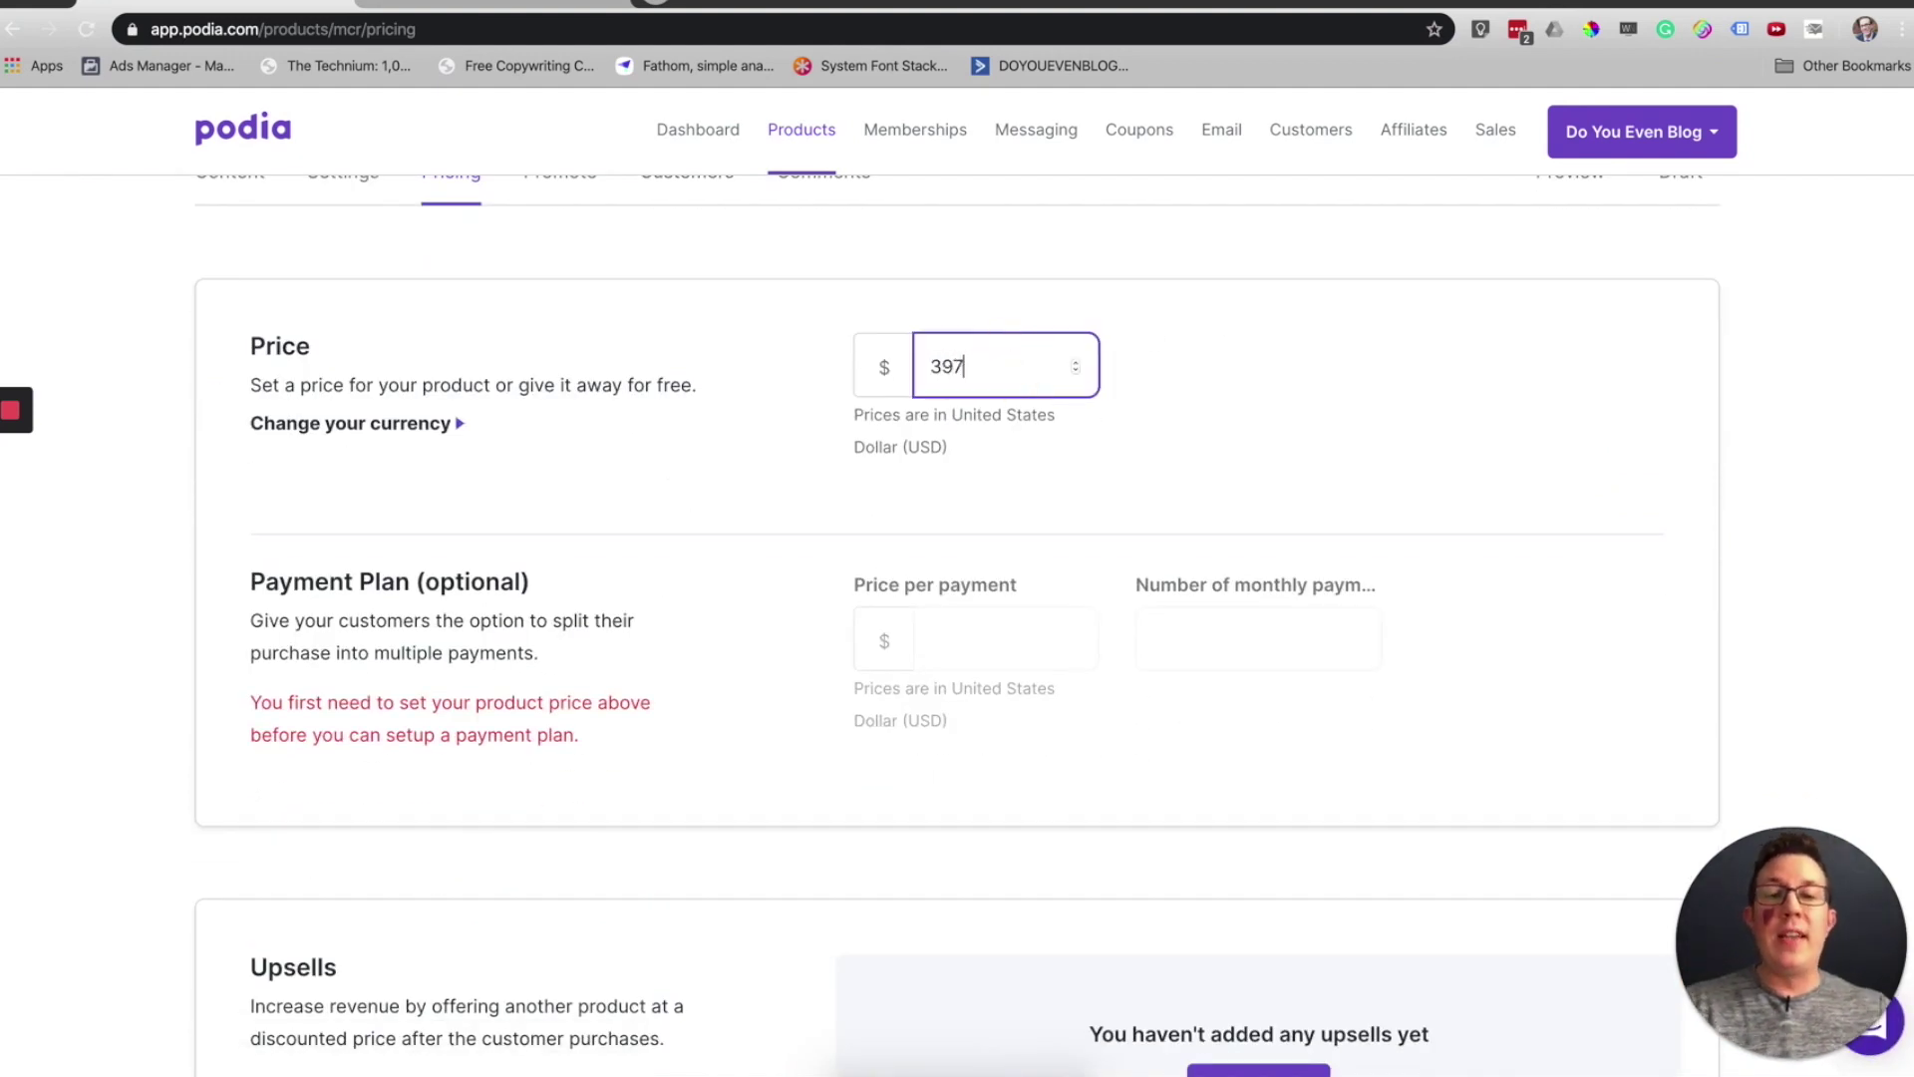
{"action": "left_click", "coordinate": [1473, 393]}
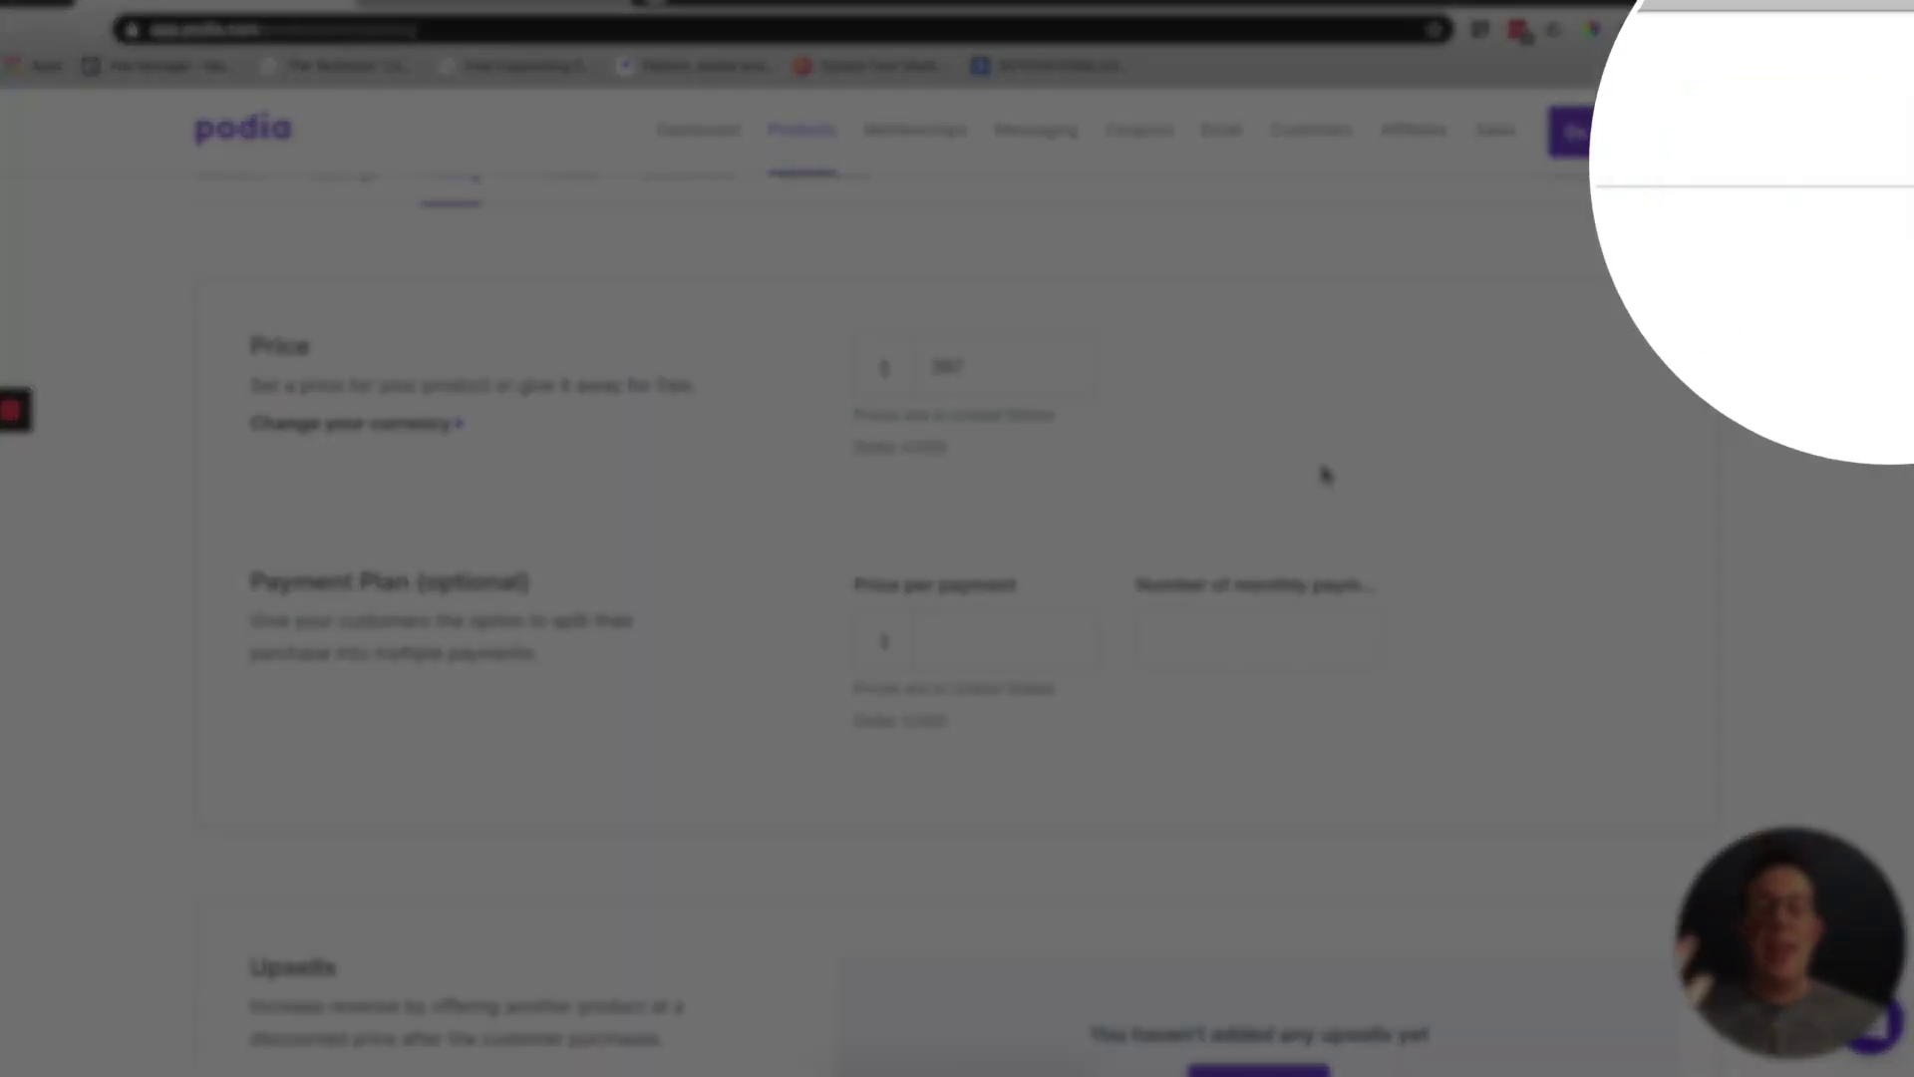
Step: Examine the payment plan fields and the product and discount options for an upsell, without adding one
{"action": "scroll", "coordinate": [1324, 474], "scroll_direction": "down", "scroll_amount": 2}
{"action": "scroll", "coordinate": [1323, 474], "scroll_direction": "up", "scroll_amount": 4}
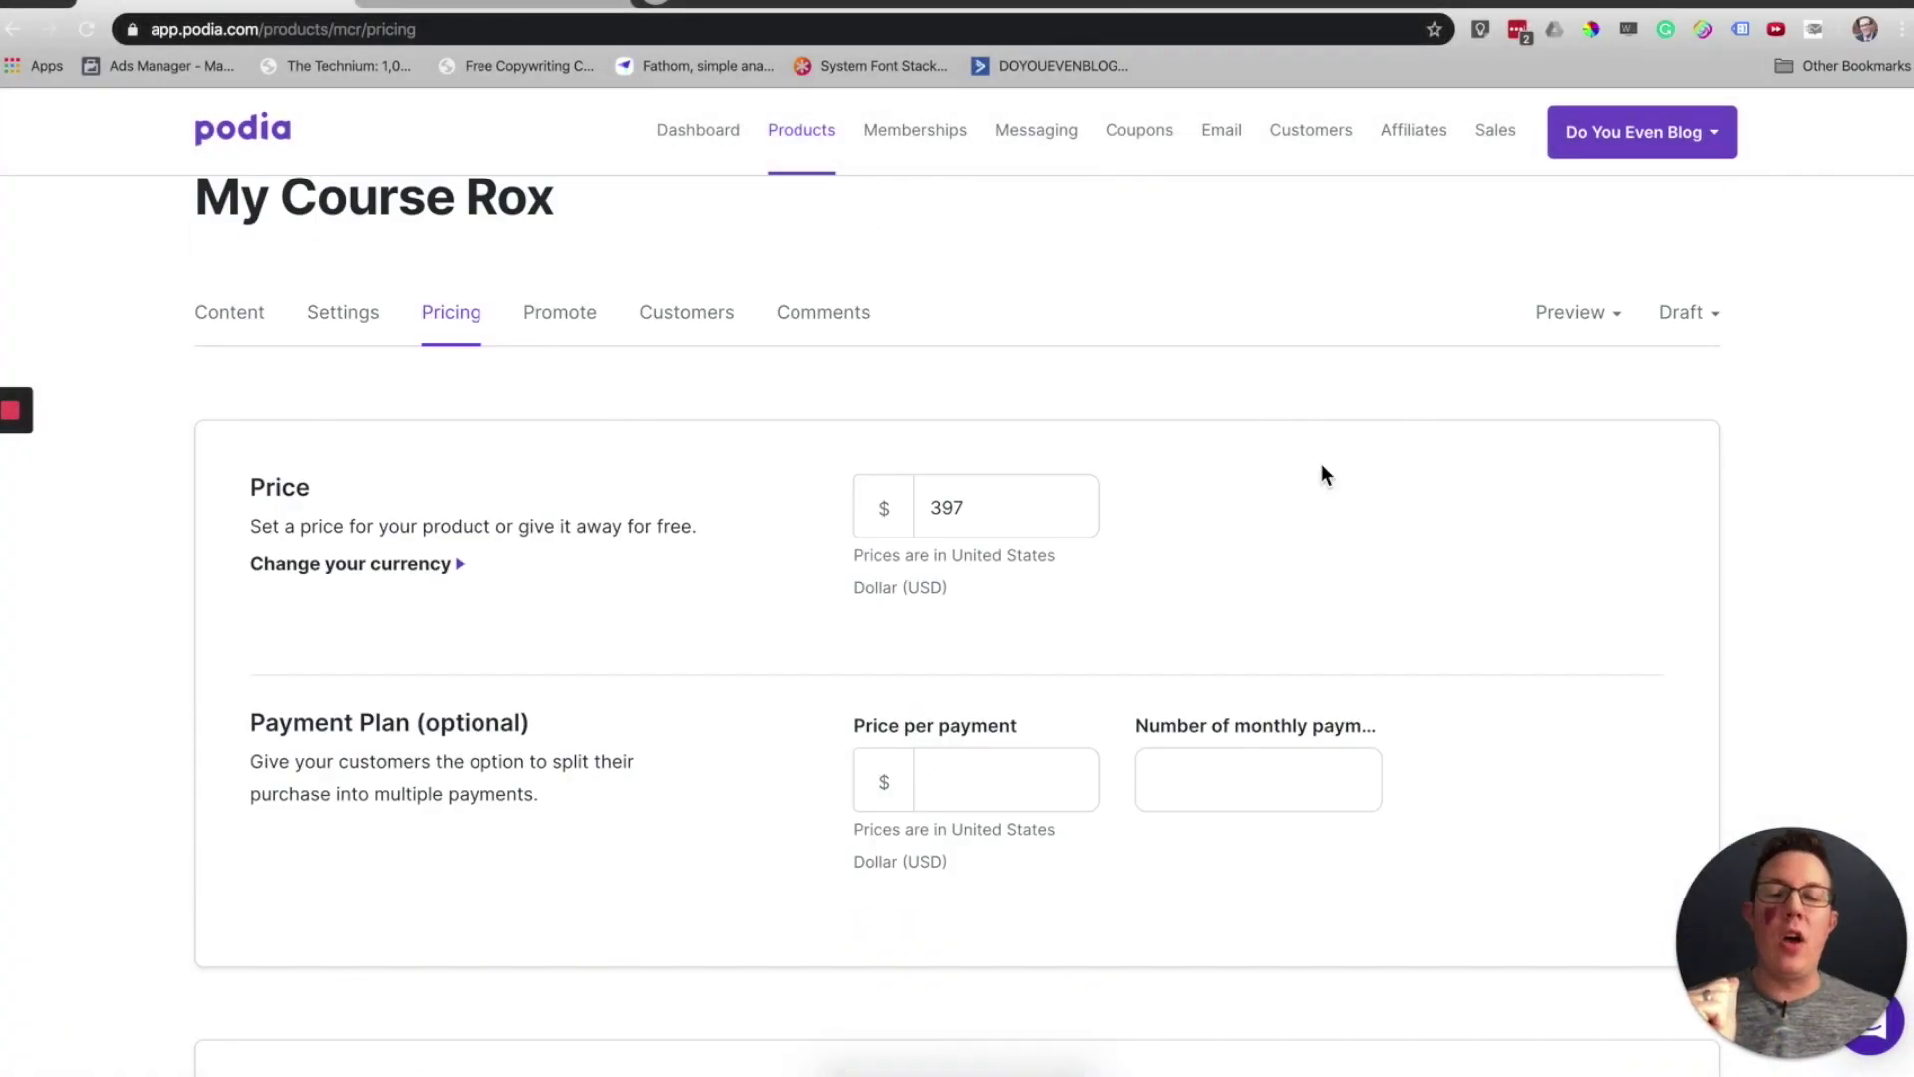
{"action": "scroll", "coordinate": [1322, 466], "scroll_direction": "down", "scroll_amount": 7}
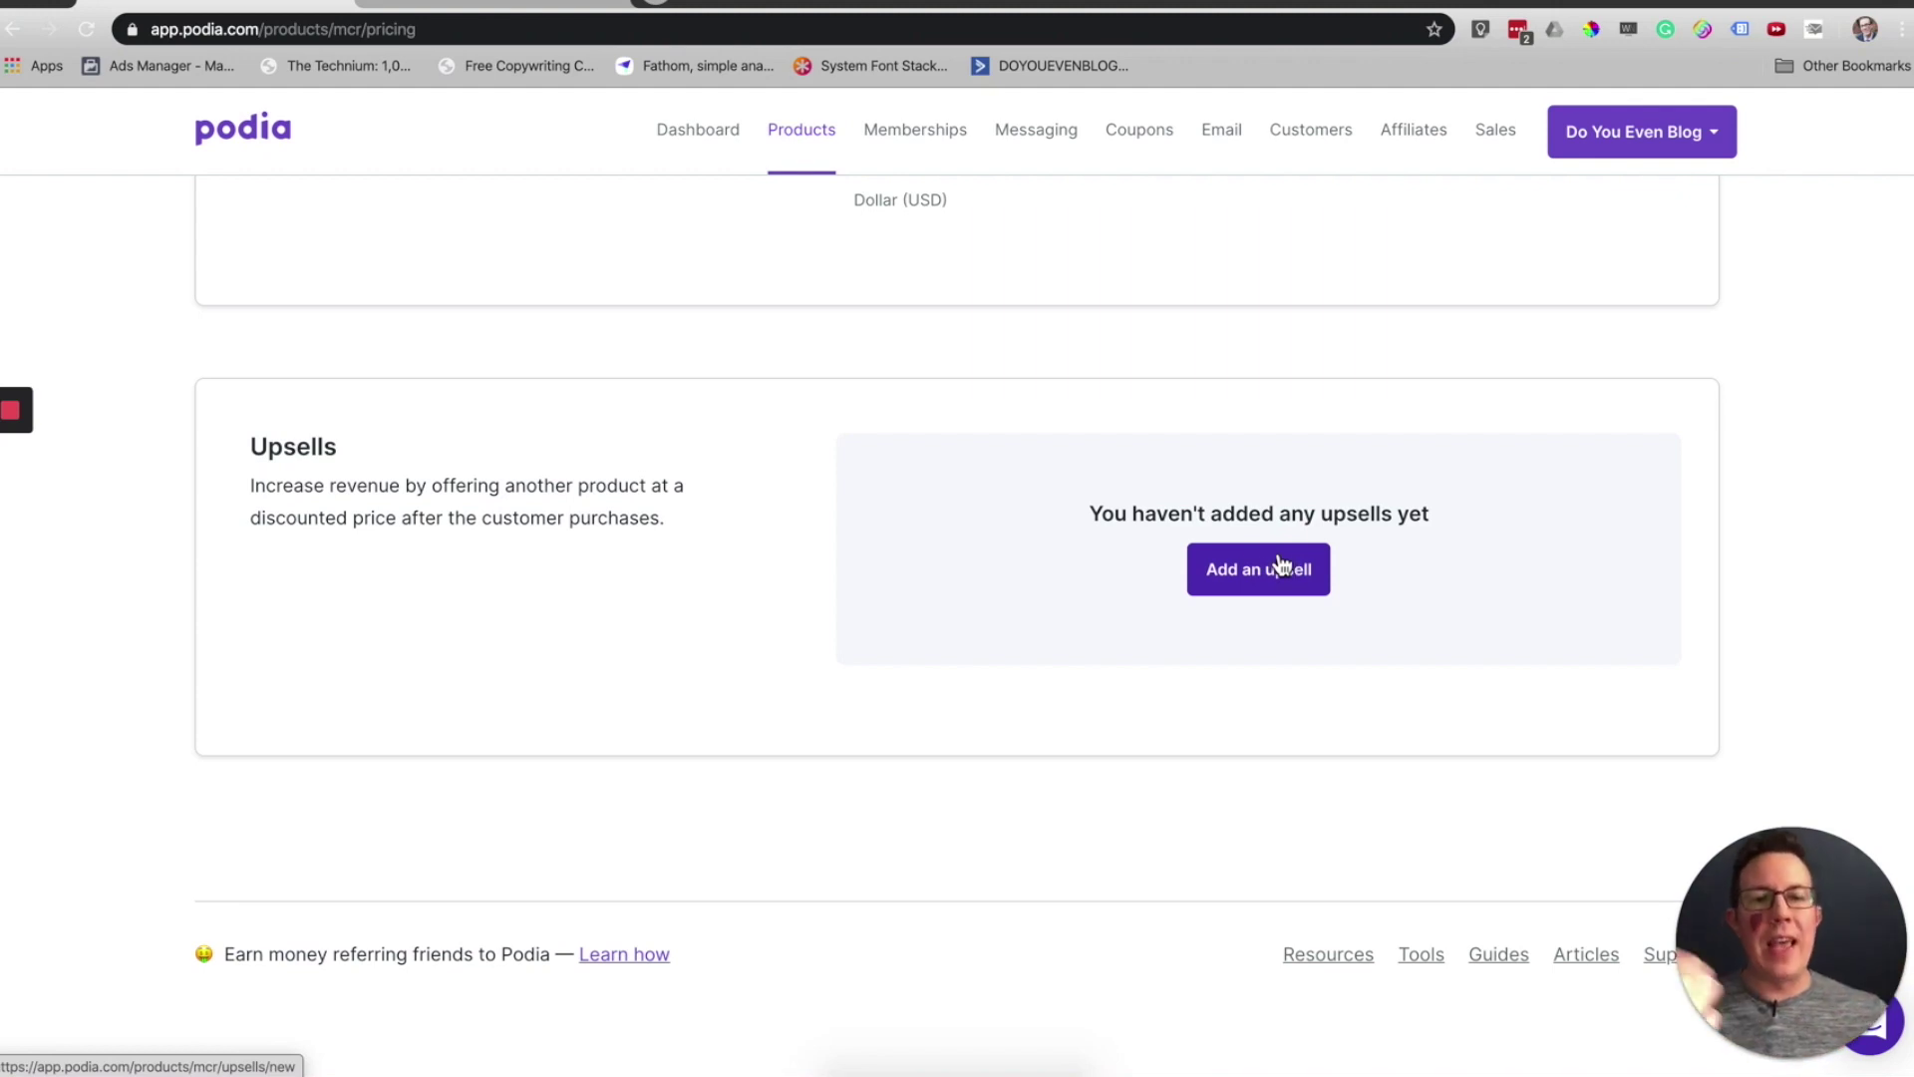
{"action": "left_click", "coordinate": [1249, 565]}
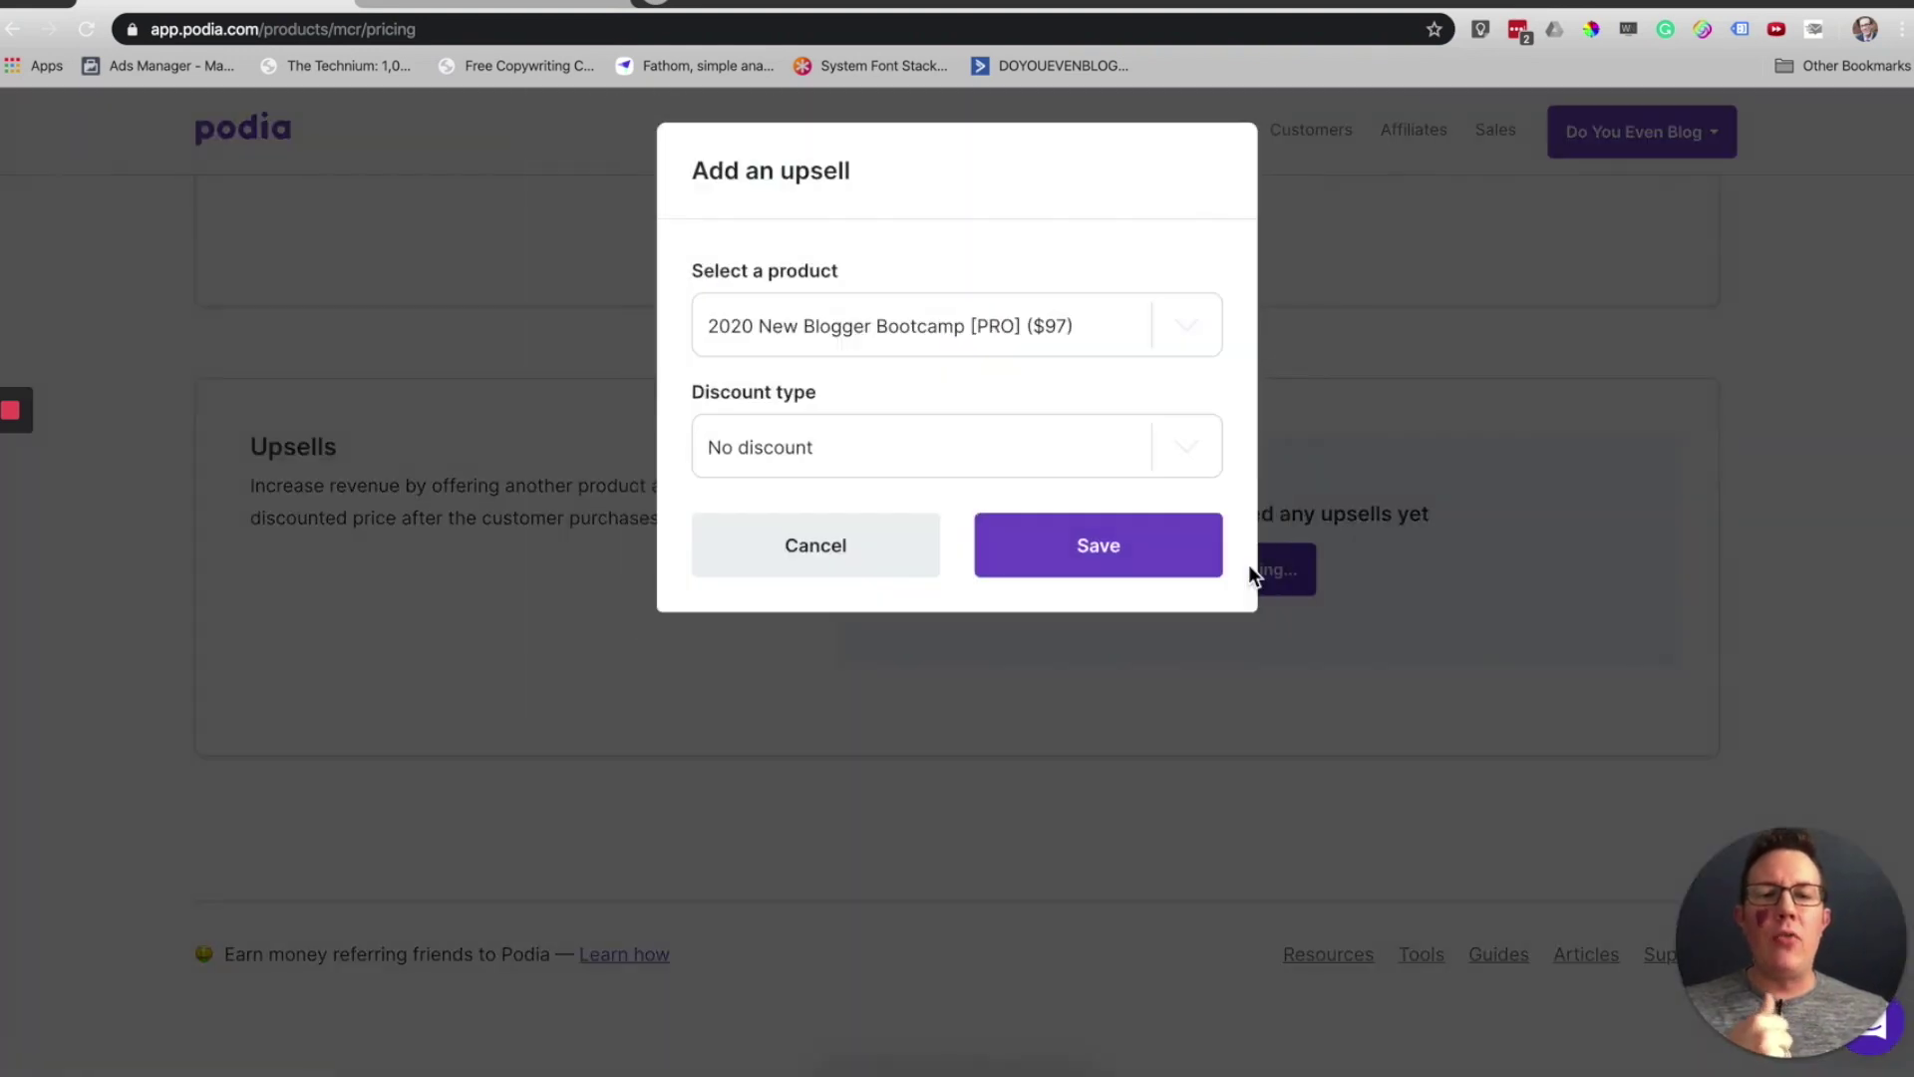
{"action": "left_click", "coordinate": [947, 327]}
{"action": "left_click", "coordinate": [788, 444]}
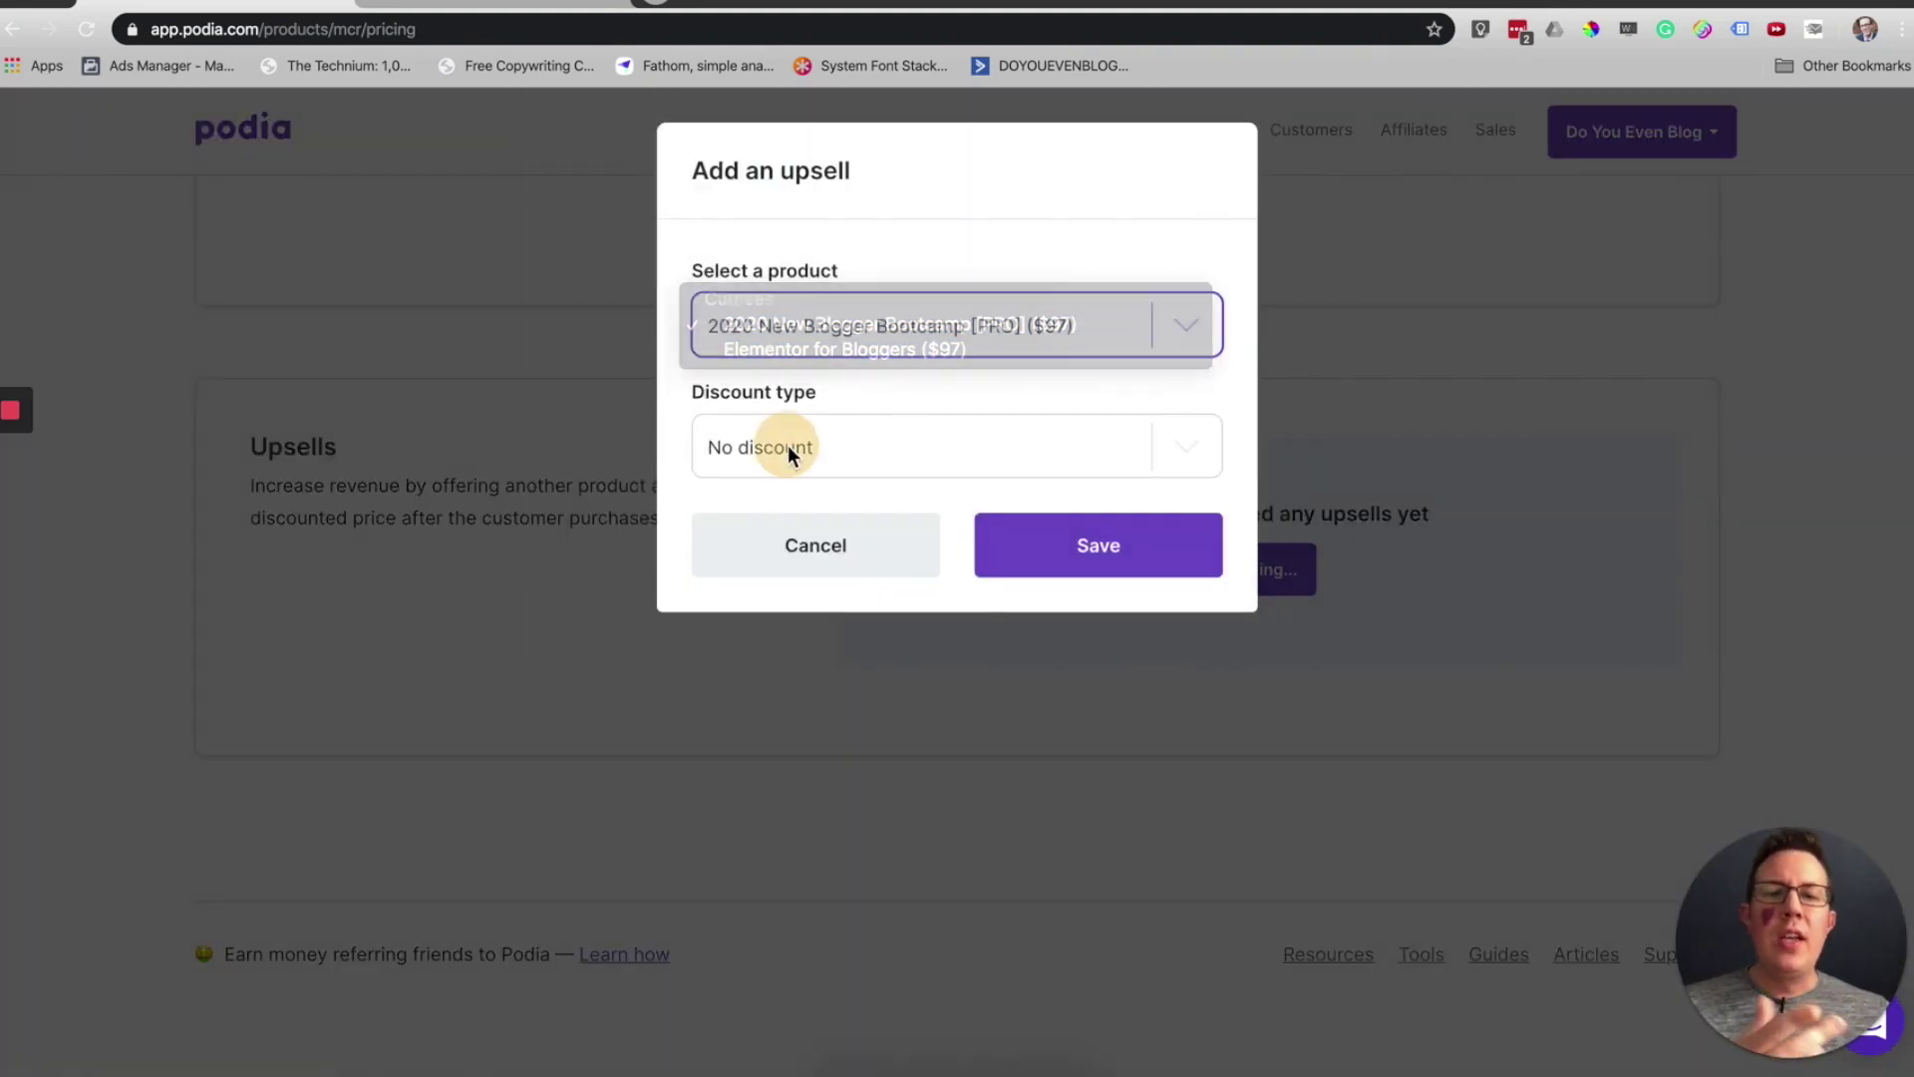
{"action": "left_click", "coordinate": [827, 554]}
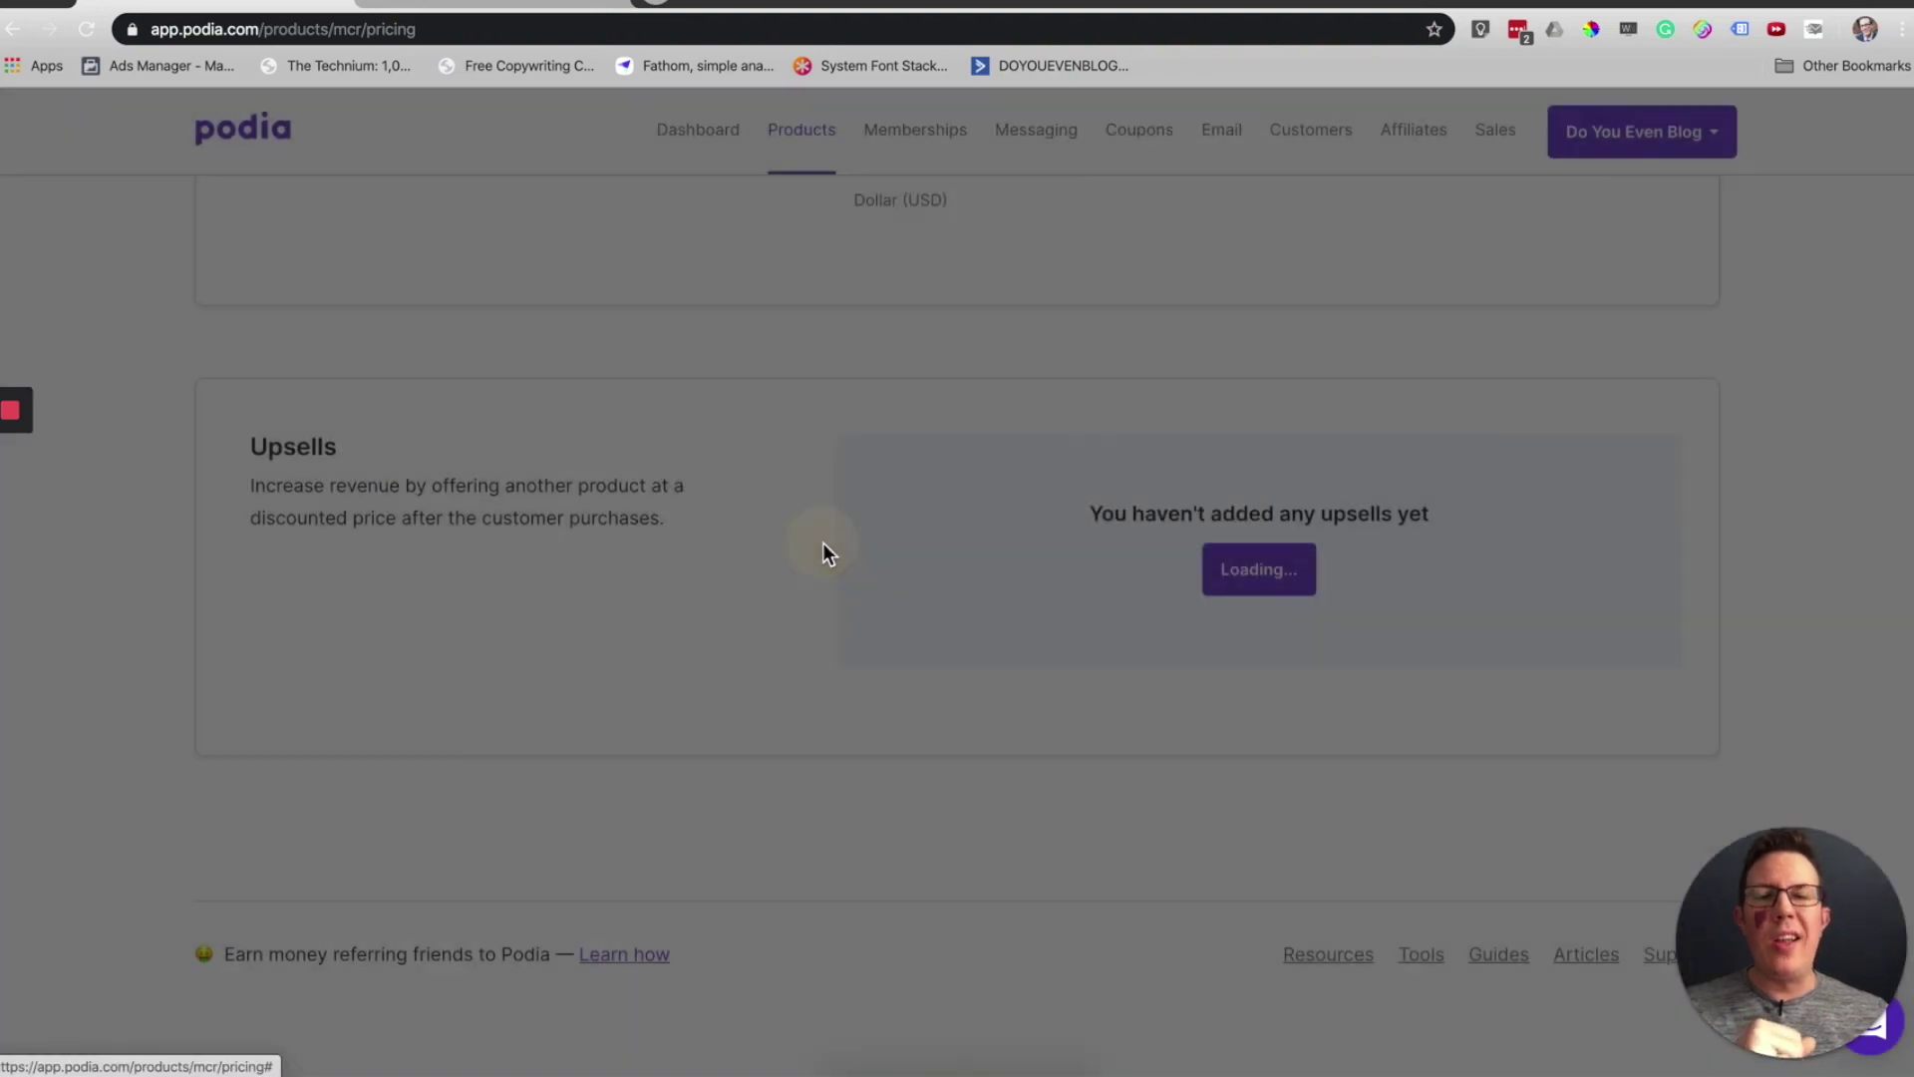
Step: Open the promotion tips page of the course
{"action": "scroll", "coordinate": [698, 478], "scroll_direction": "up", "scroll_amount": 10}
{"action": "left_click", "coordinate": [553, 415]}
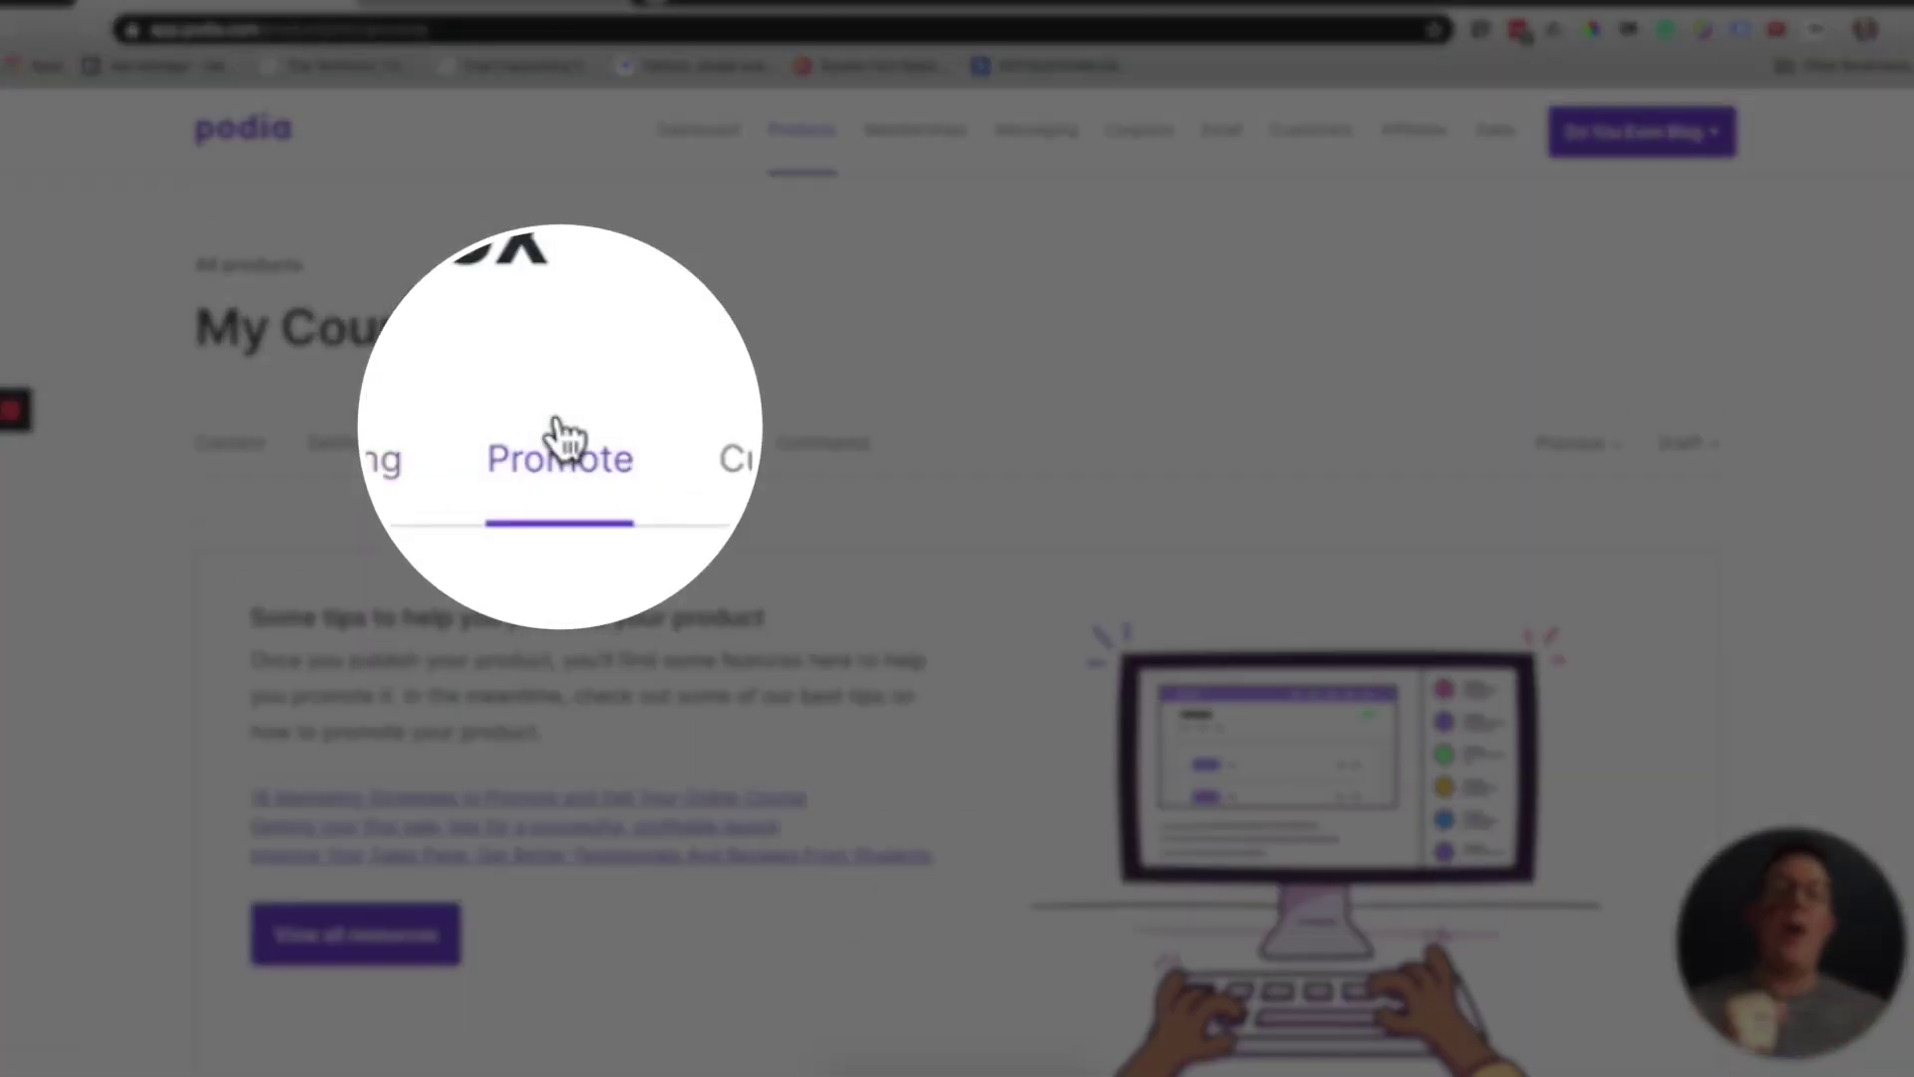
Step: Change the status of My Course Rox from Draft to Published
{"action": "scroll", "coordinate": [666, 474], "scroll_direction": "down", "scroll_amount": 3}
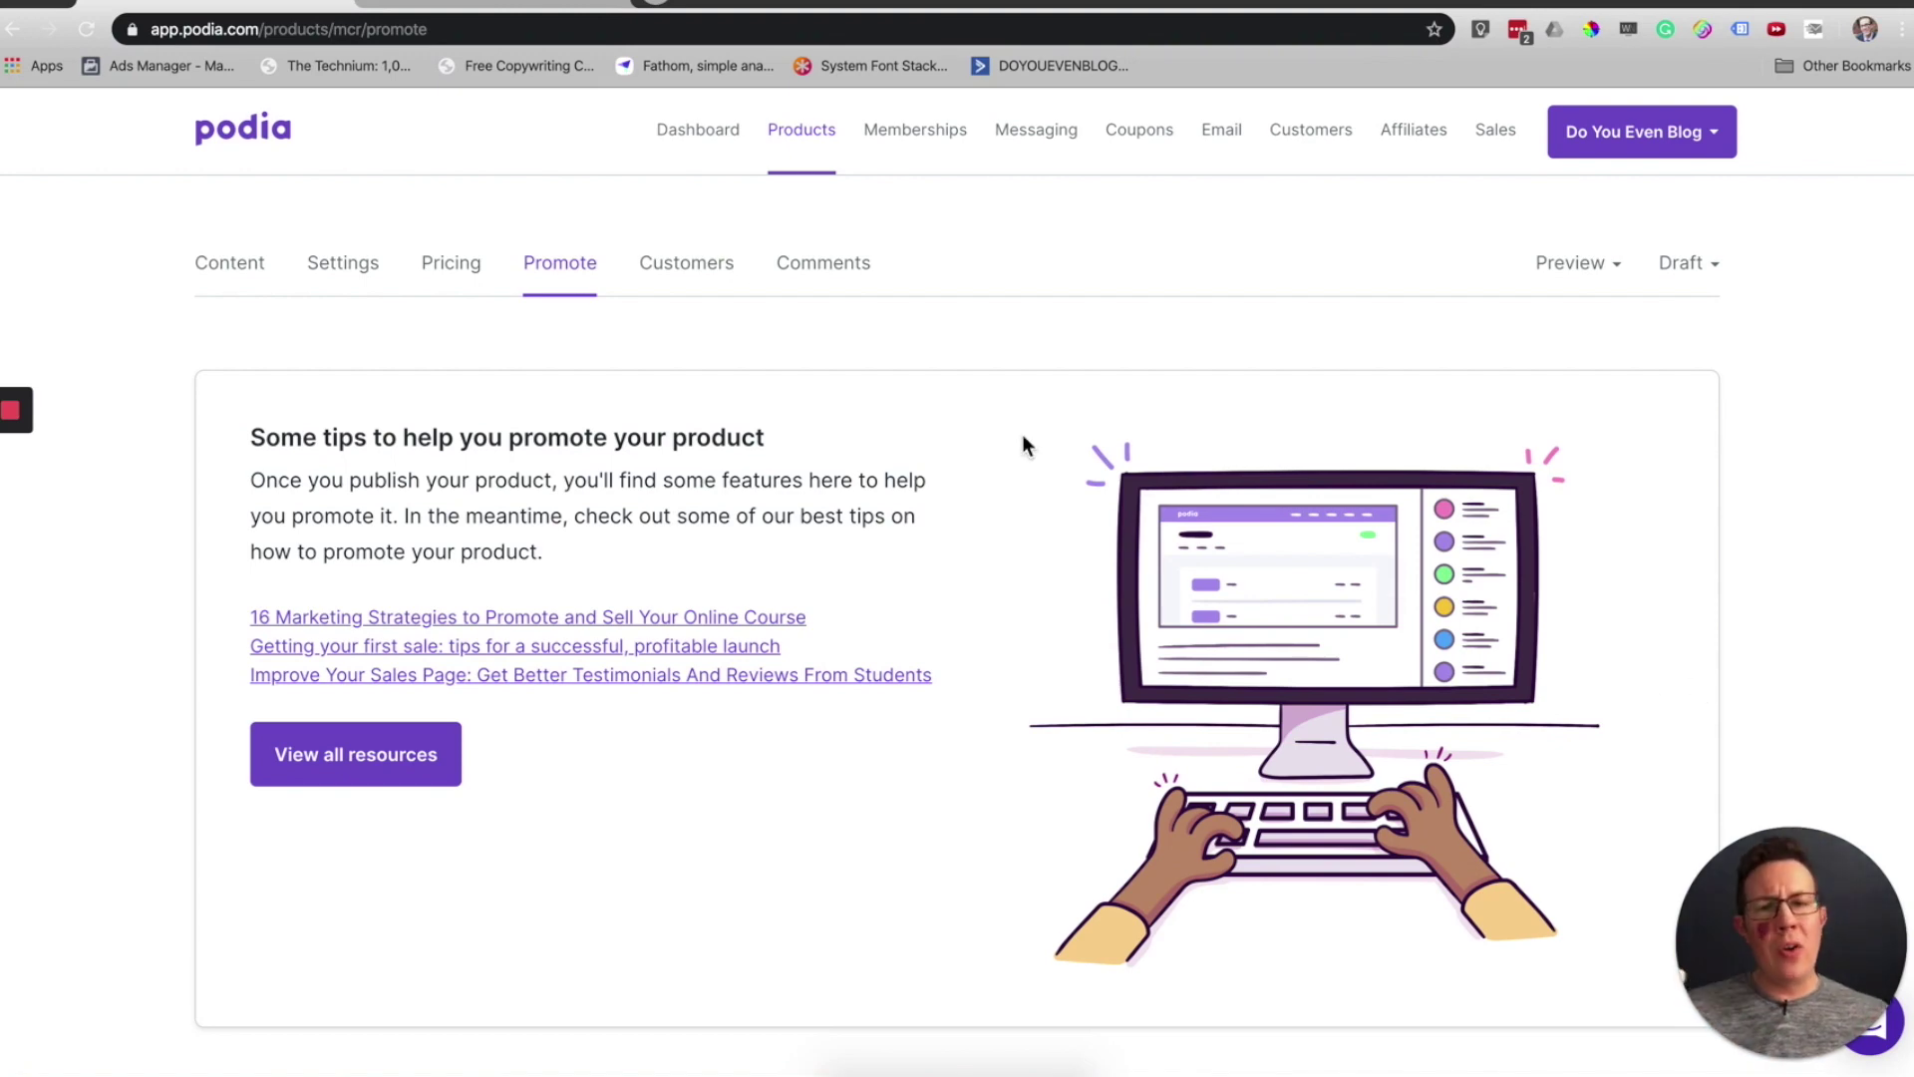
{"action": "left_click", "coordinate": [1685, 265]}
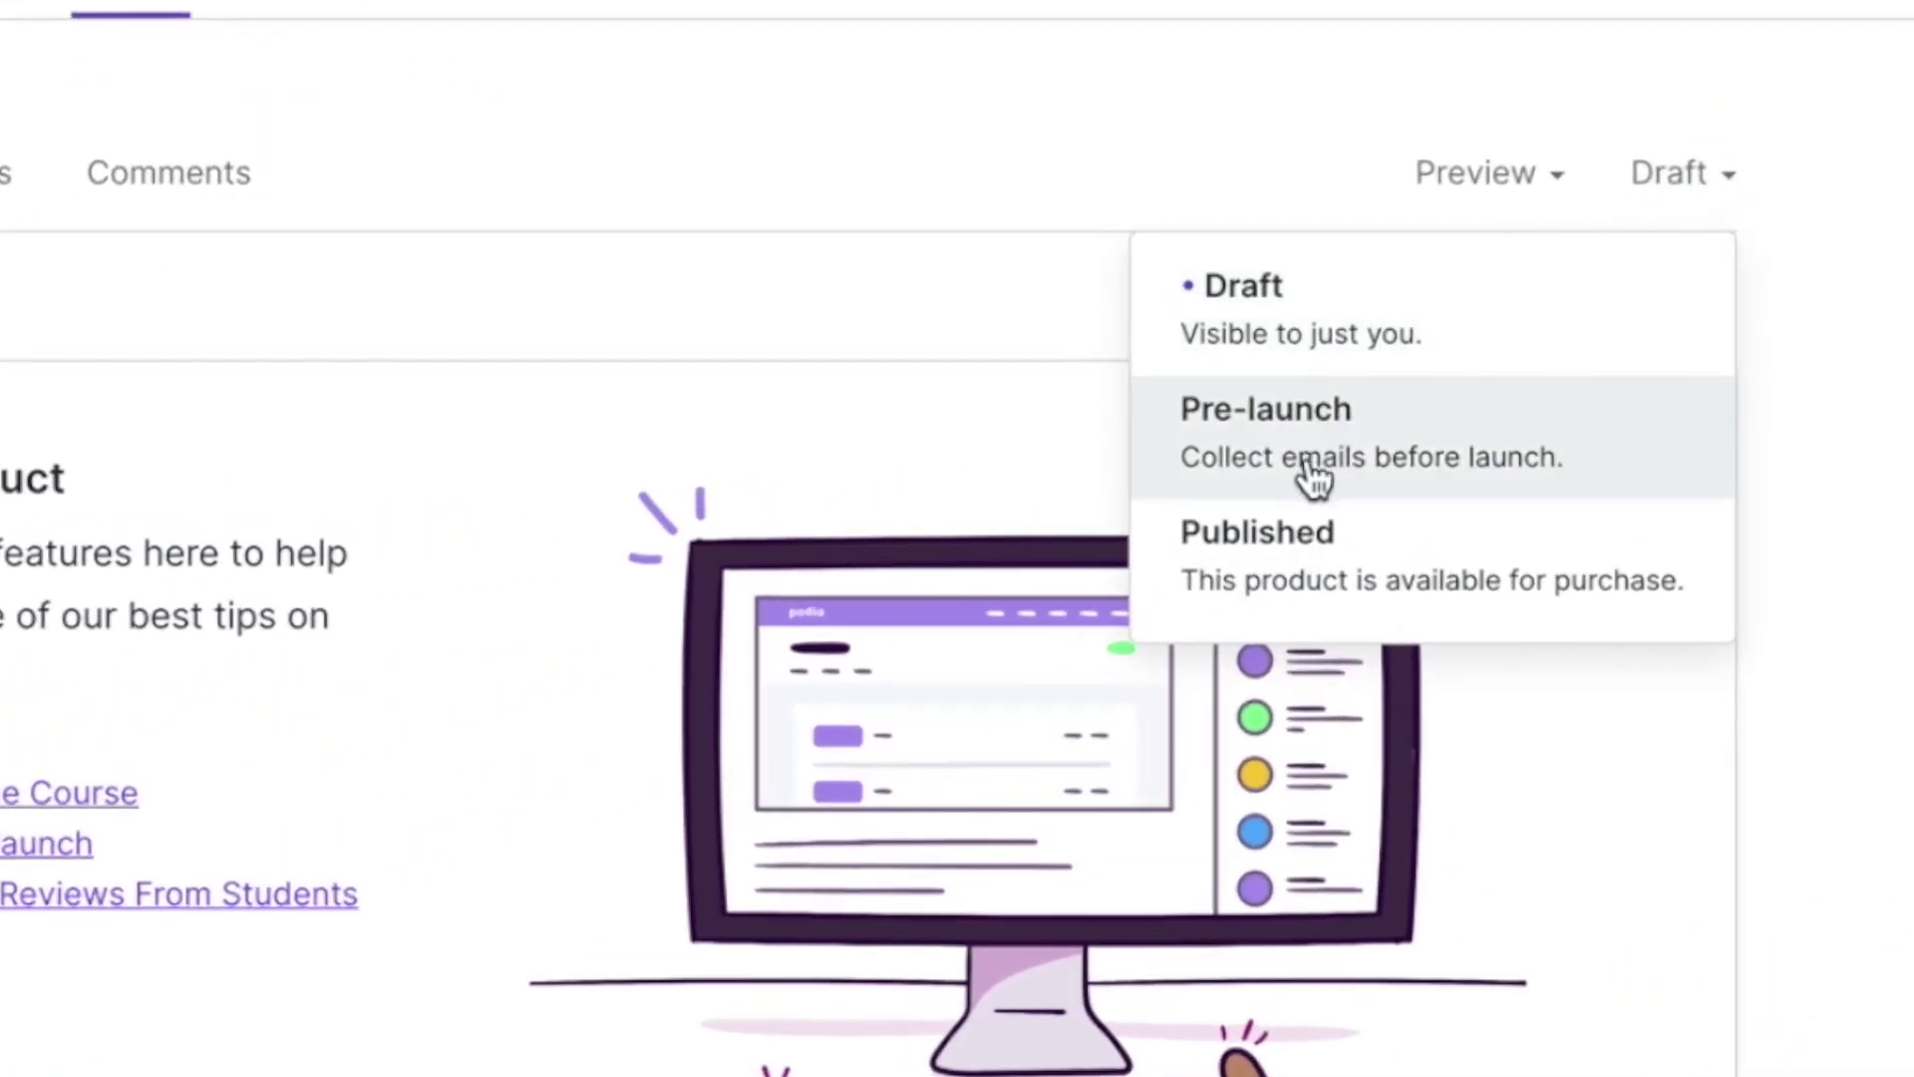
{"action": "left_click", "coordinate": [1272, 563]}
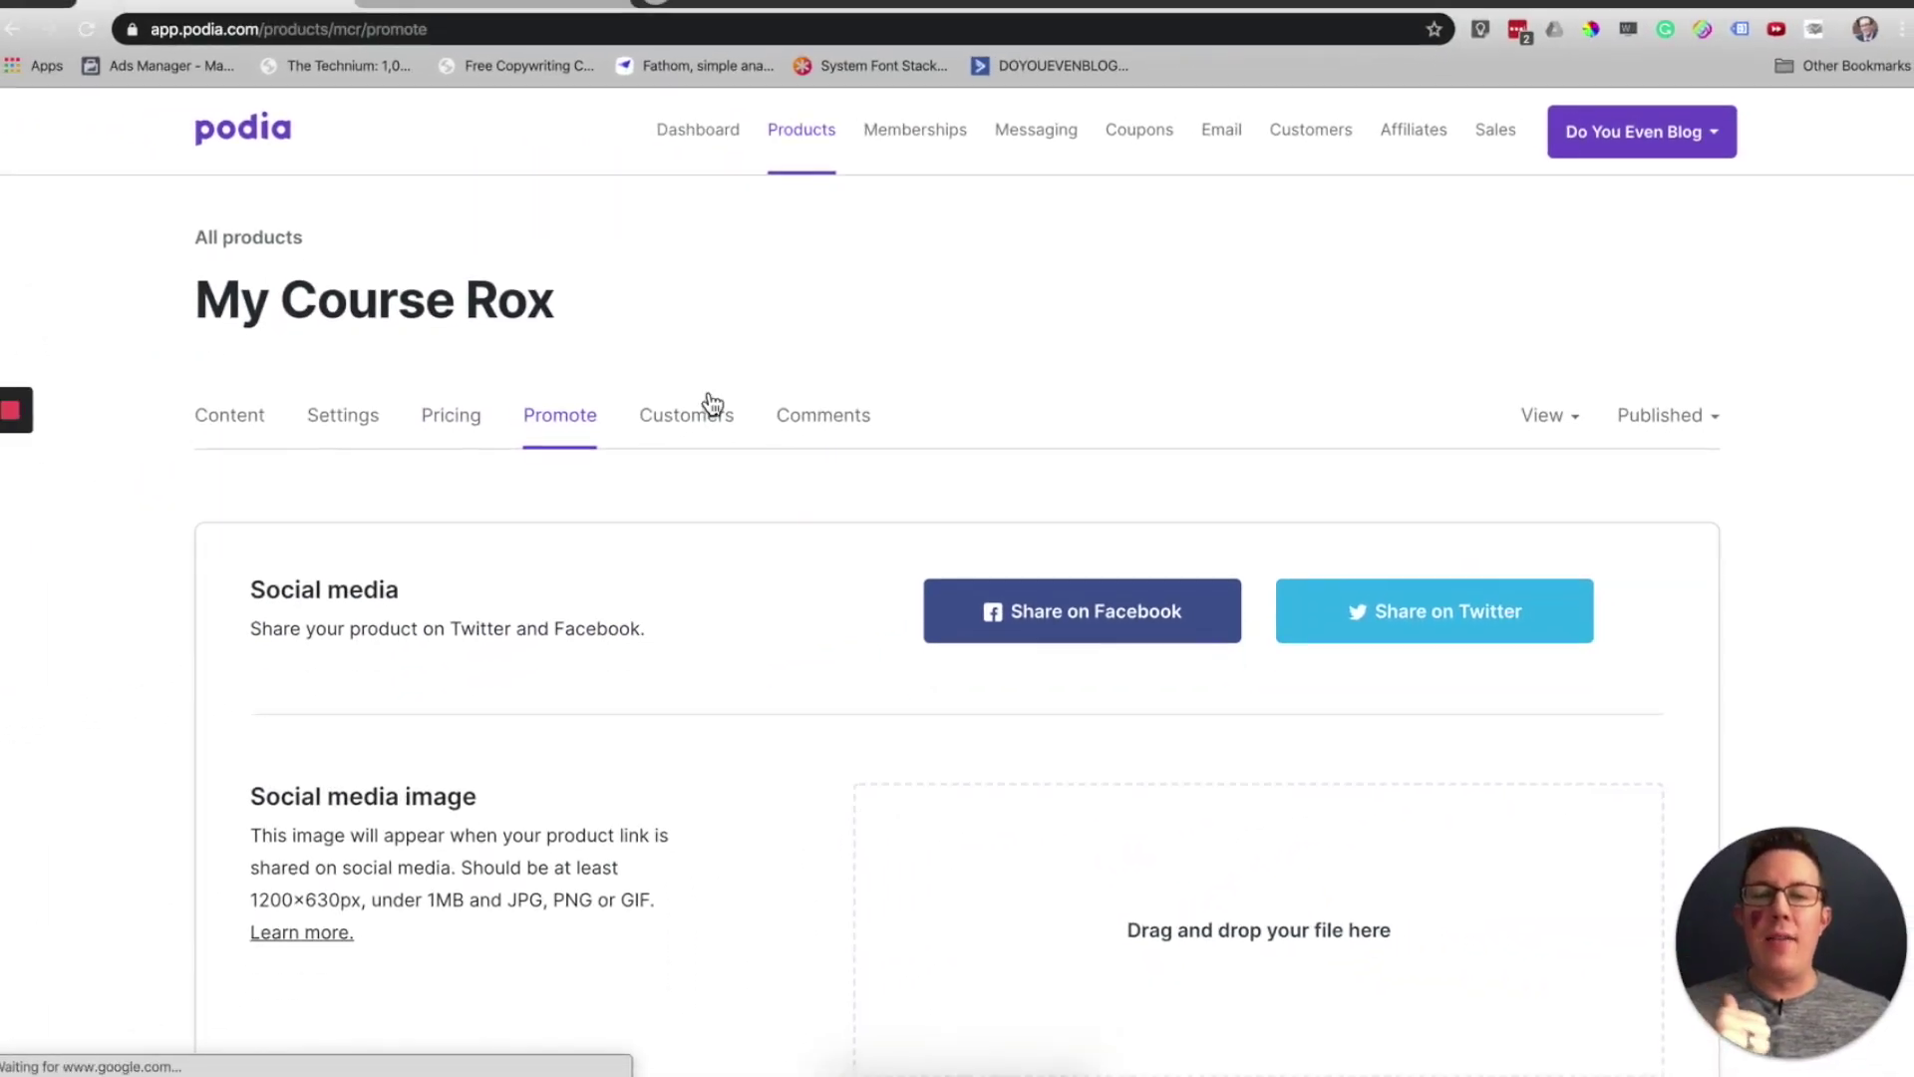
Step: Upload an image file from the computer as the course's social media image
{"action": "scroll", "coordinate": [710, 403], "scroll_direction": "down", "scroll_amount": 3}
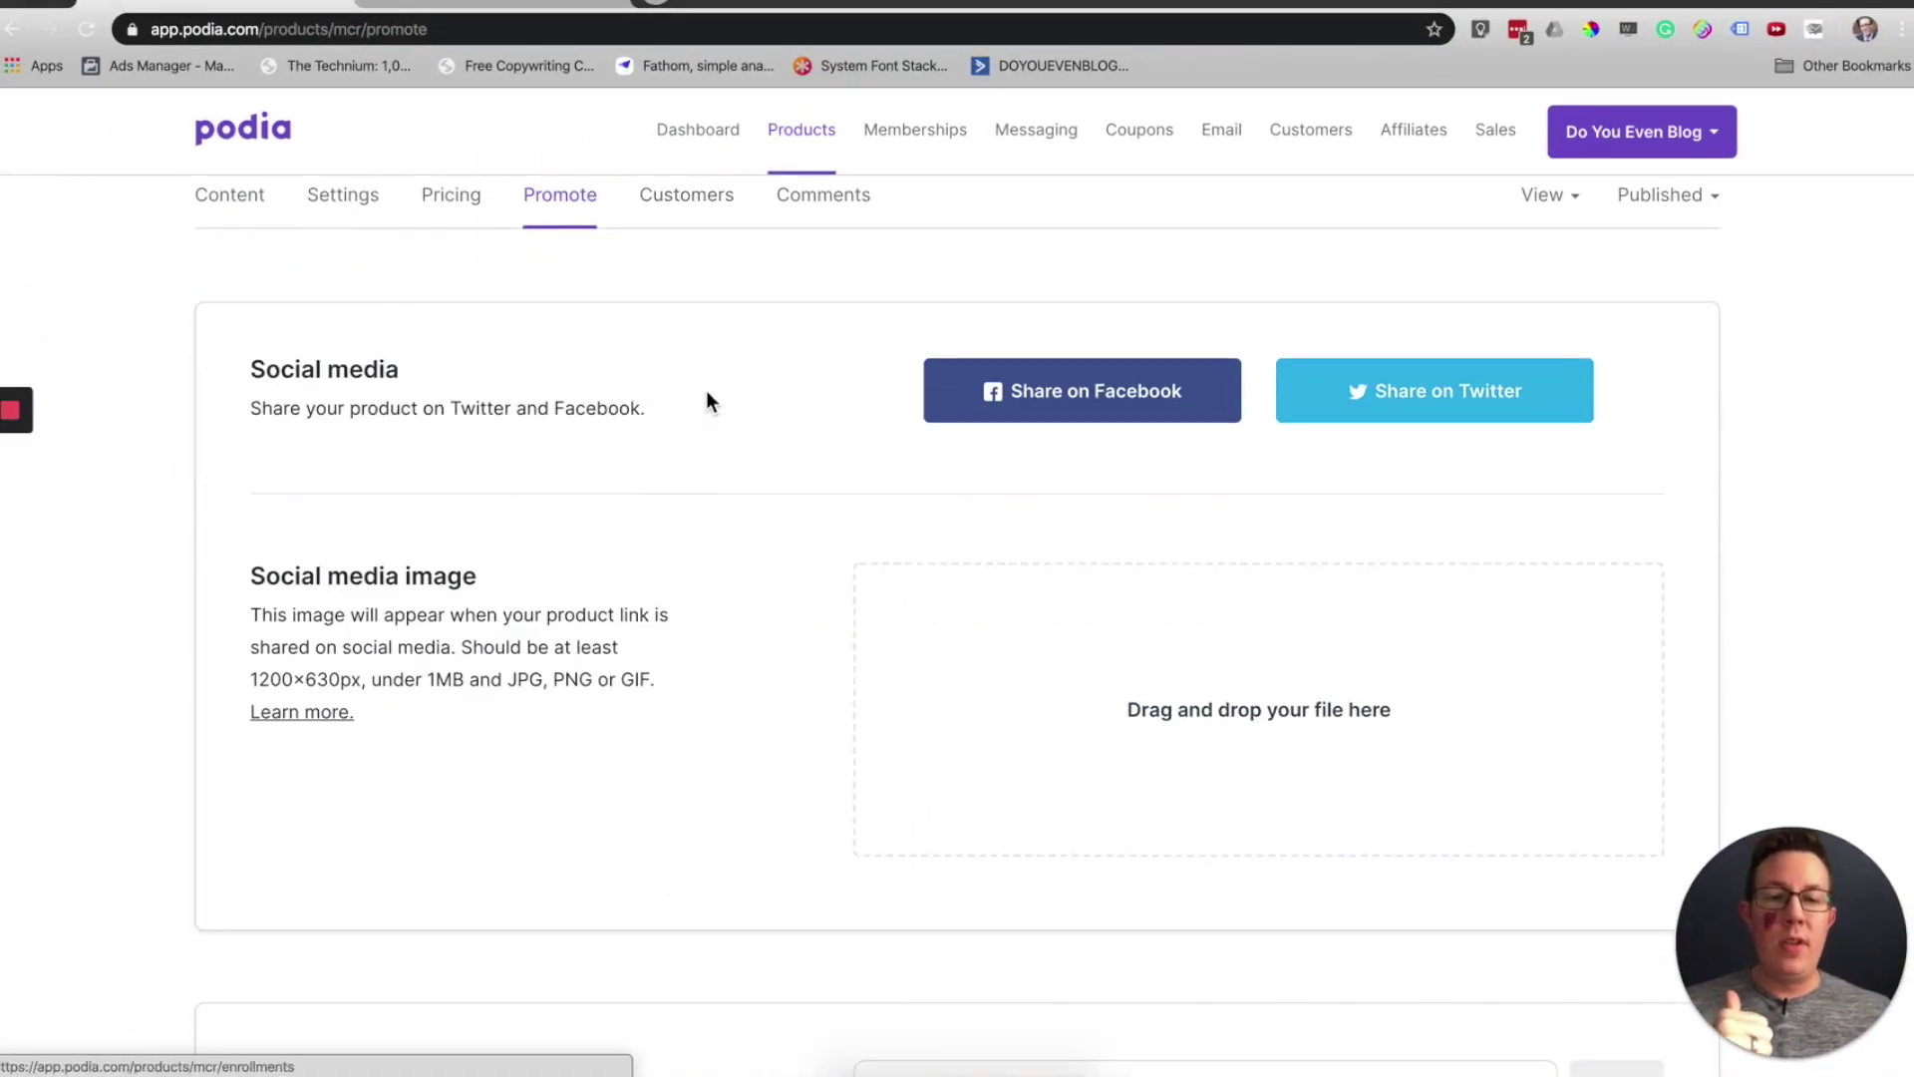
{"action": "scroll", "coordinate": [708, 399], "scroll_direction": "down", "scroll_amount": 1}
{"action": "scroll", "coordinate": [707, 392], "scroll_direction": "down", "scroll_amount": 1}
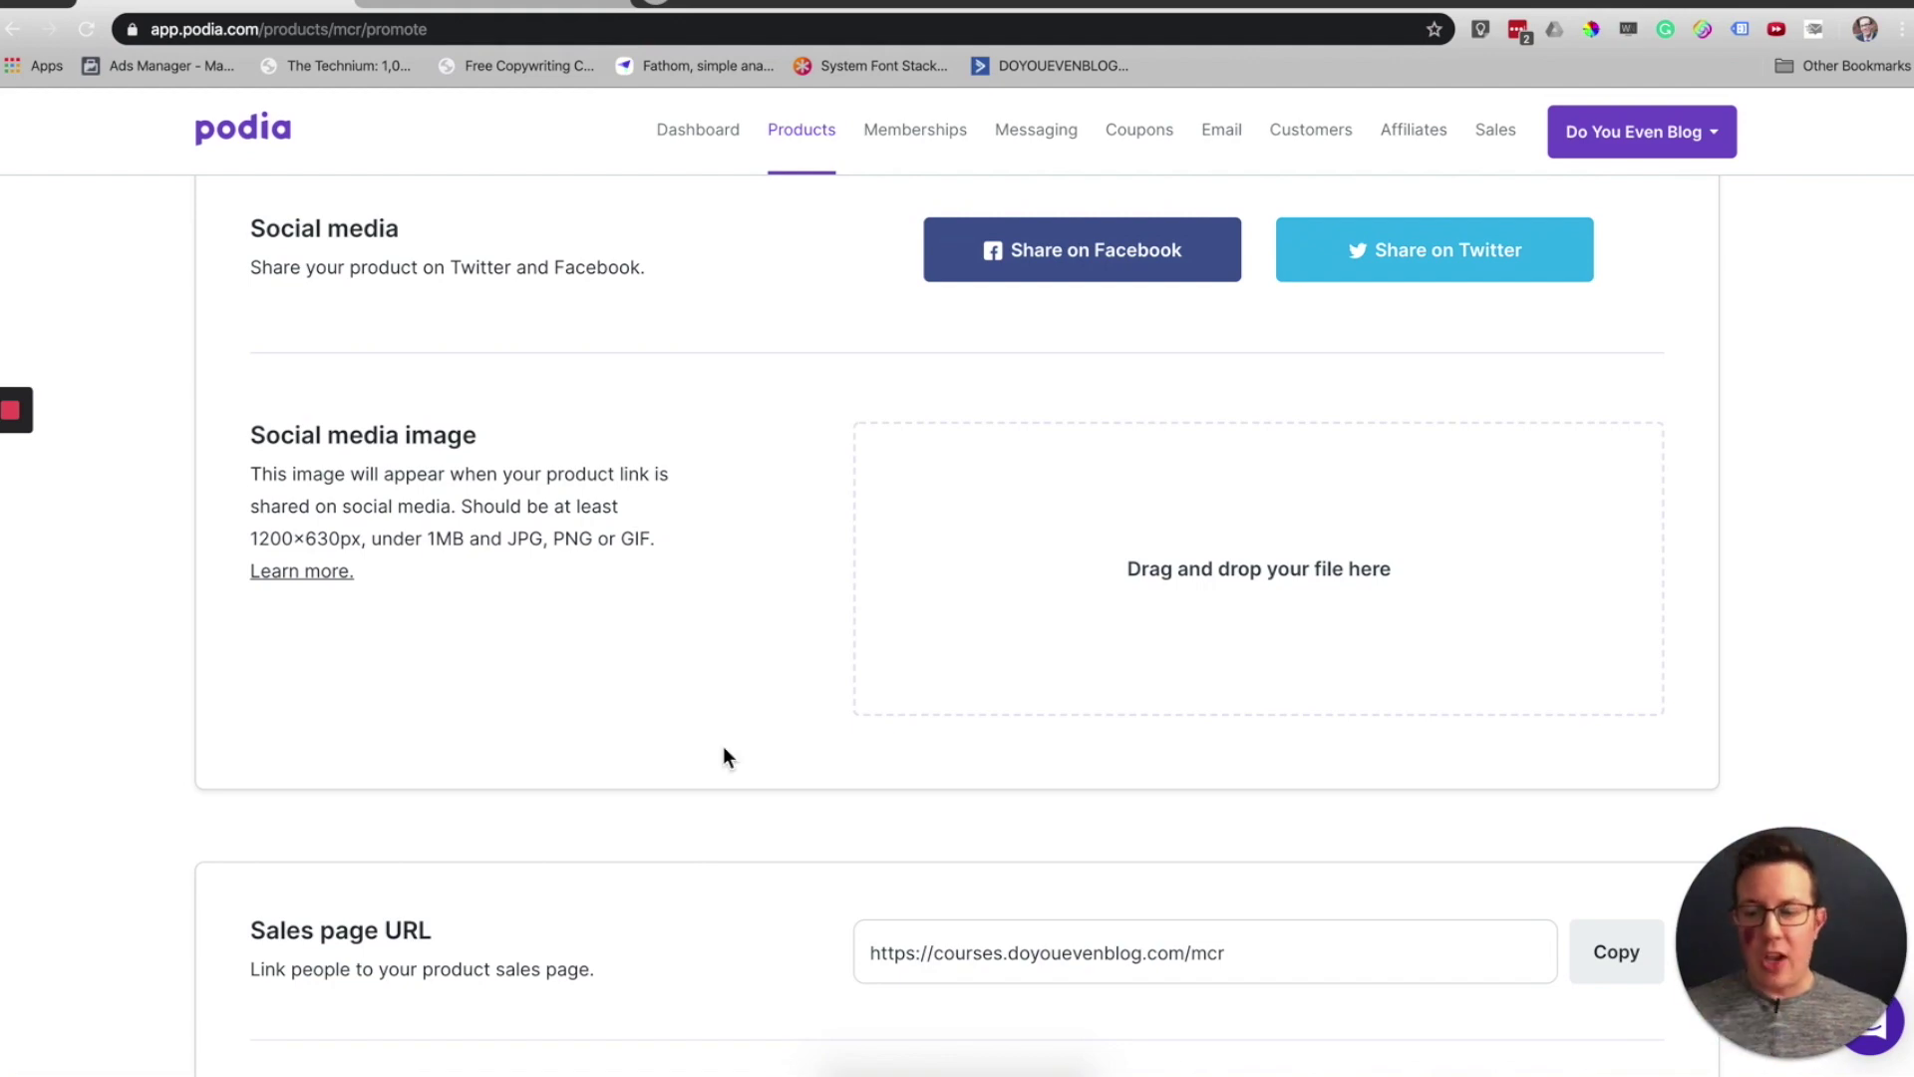
{"action": "key", "text": "super+Tab"}
{"action": "left_click_drag", "start_coordinate": [386, 413], "coordinate": [1089, 585]}
{"action": "key", "text": "super+Tab"}
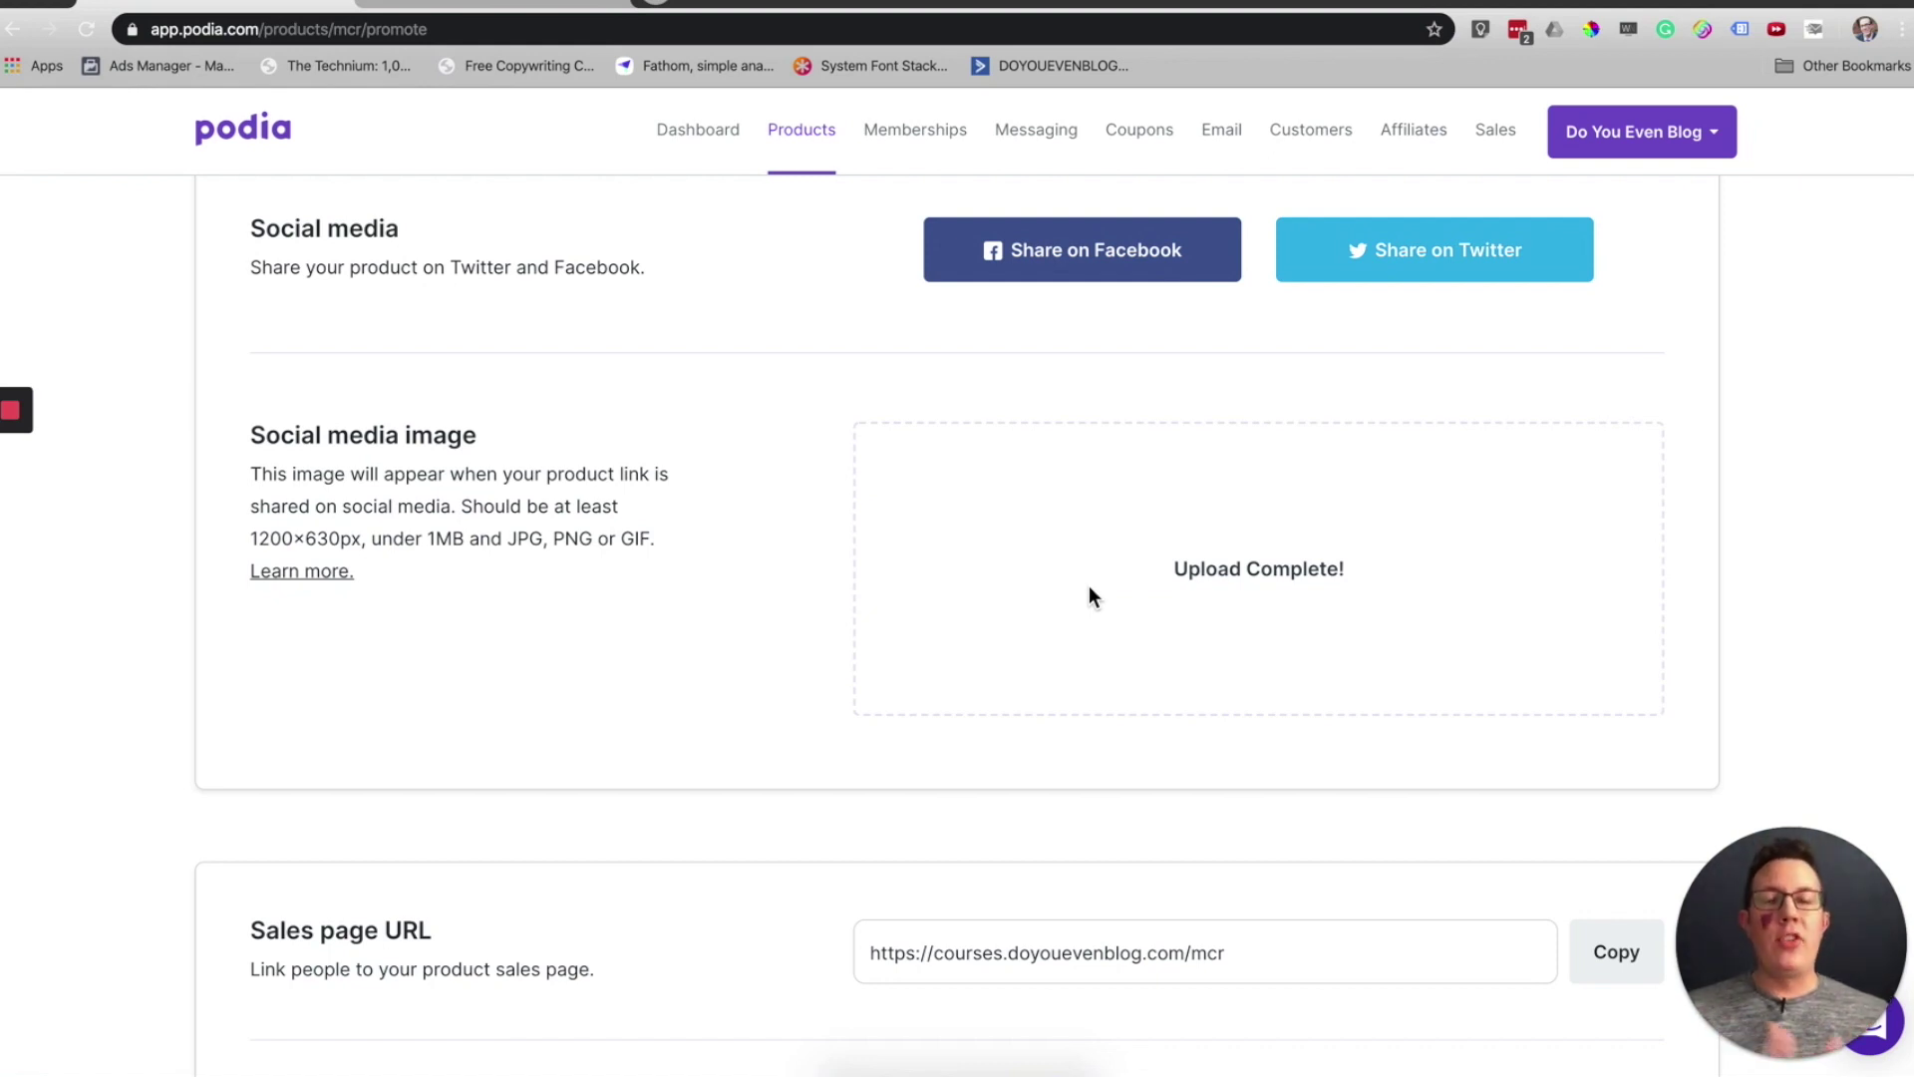
{"action": "scroll", "coordinate": [1089, 588], "scroll_direction": "up", "scroll_amount": 2}
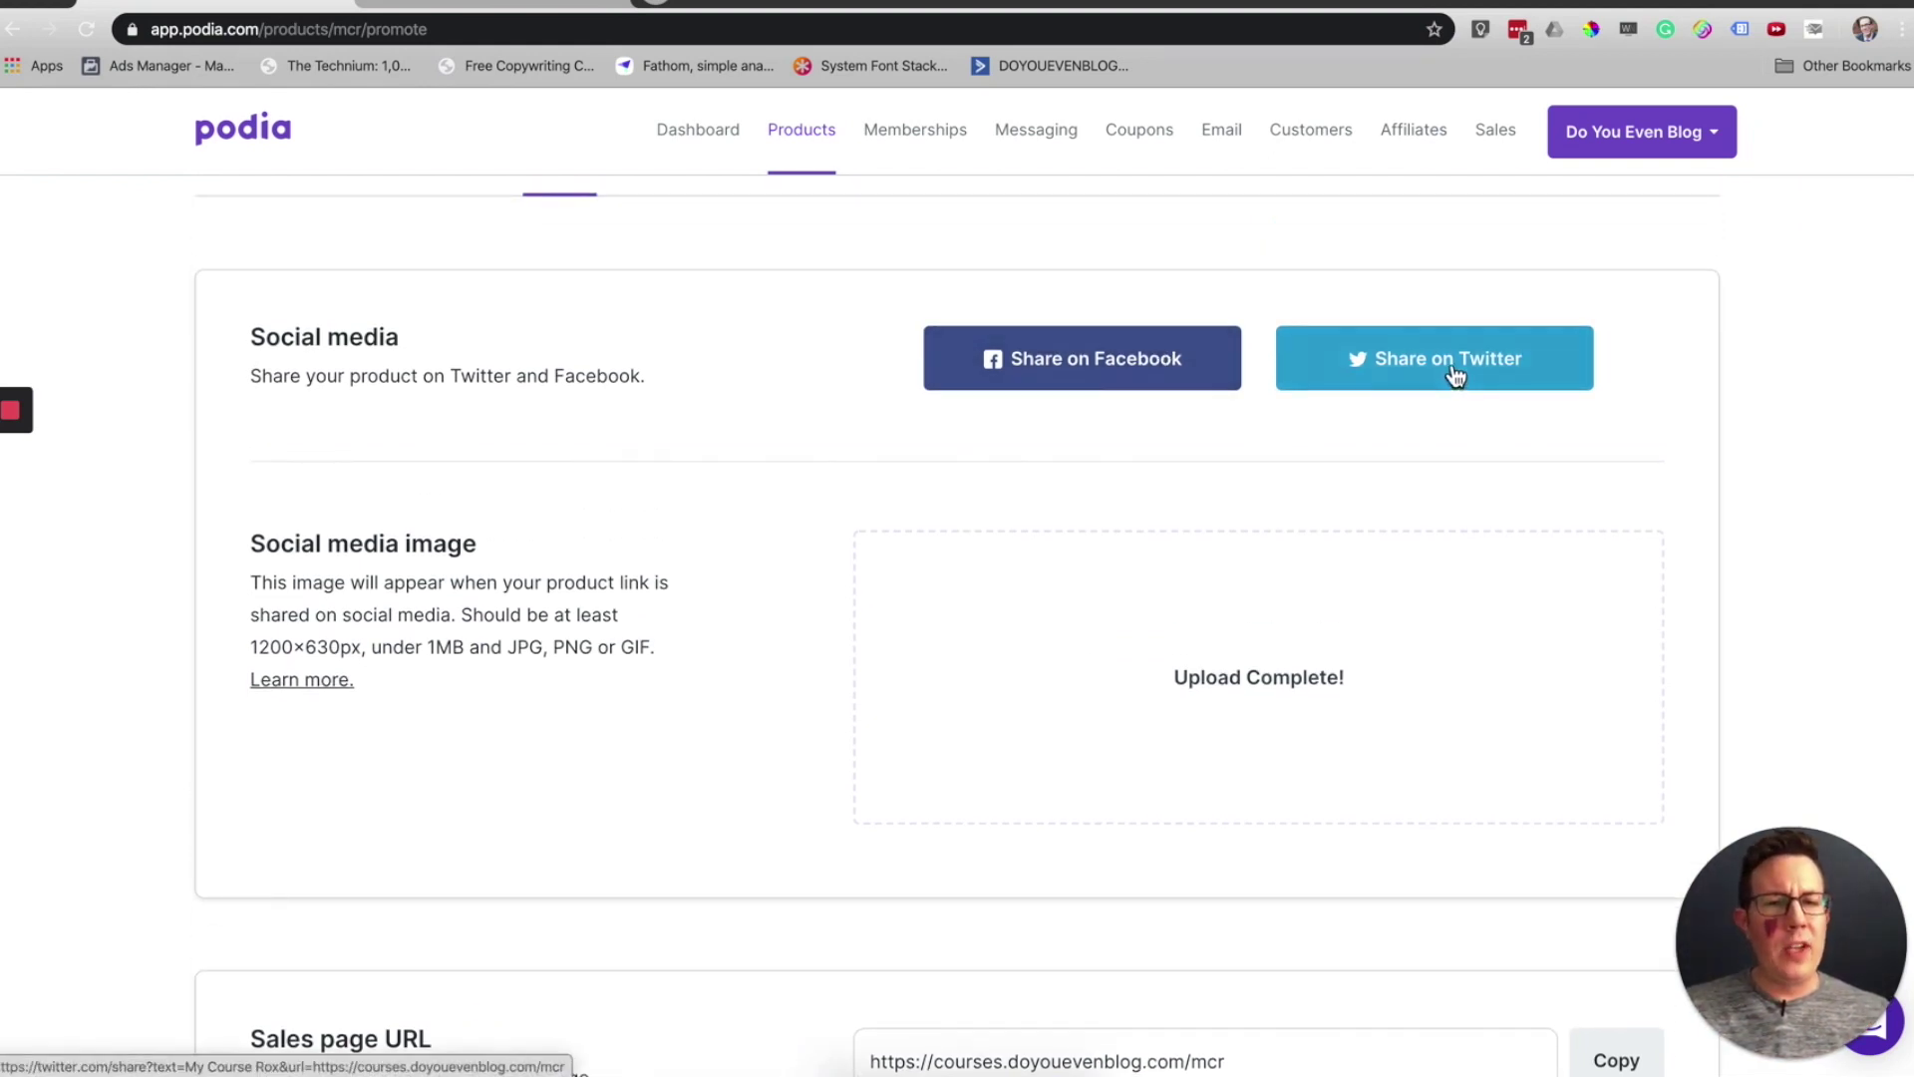
Step: Copy the course's sales page URL and open it in a new browser tab
{"action": "scroll", "coordinate": [777, 419], "scroll_direction": "down", "scroll_amount": 5}
{"action": "scroll", "coordinate": [777, 419], "scroll_direction": "down", "scroll_amount": 1}
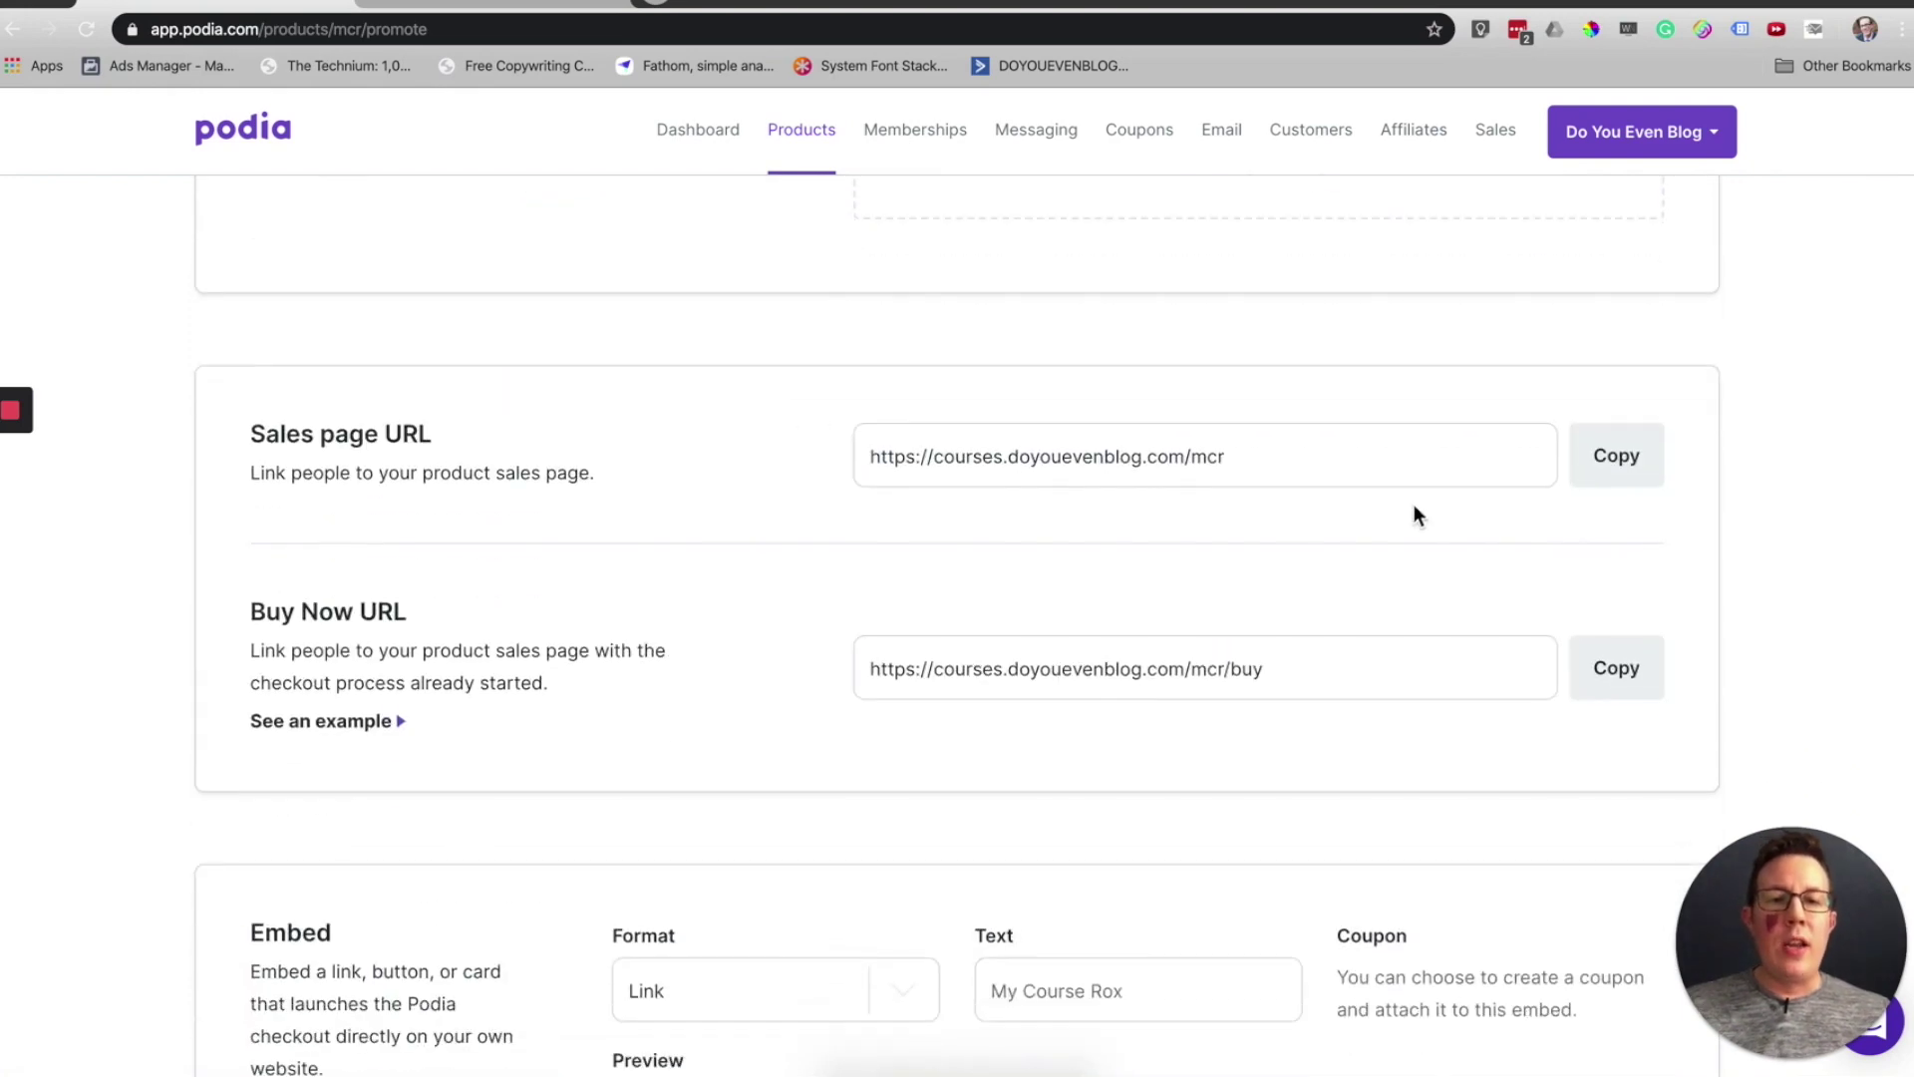
{"action": "left_click", "coordinate": [1615, 479]}
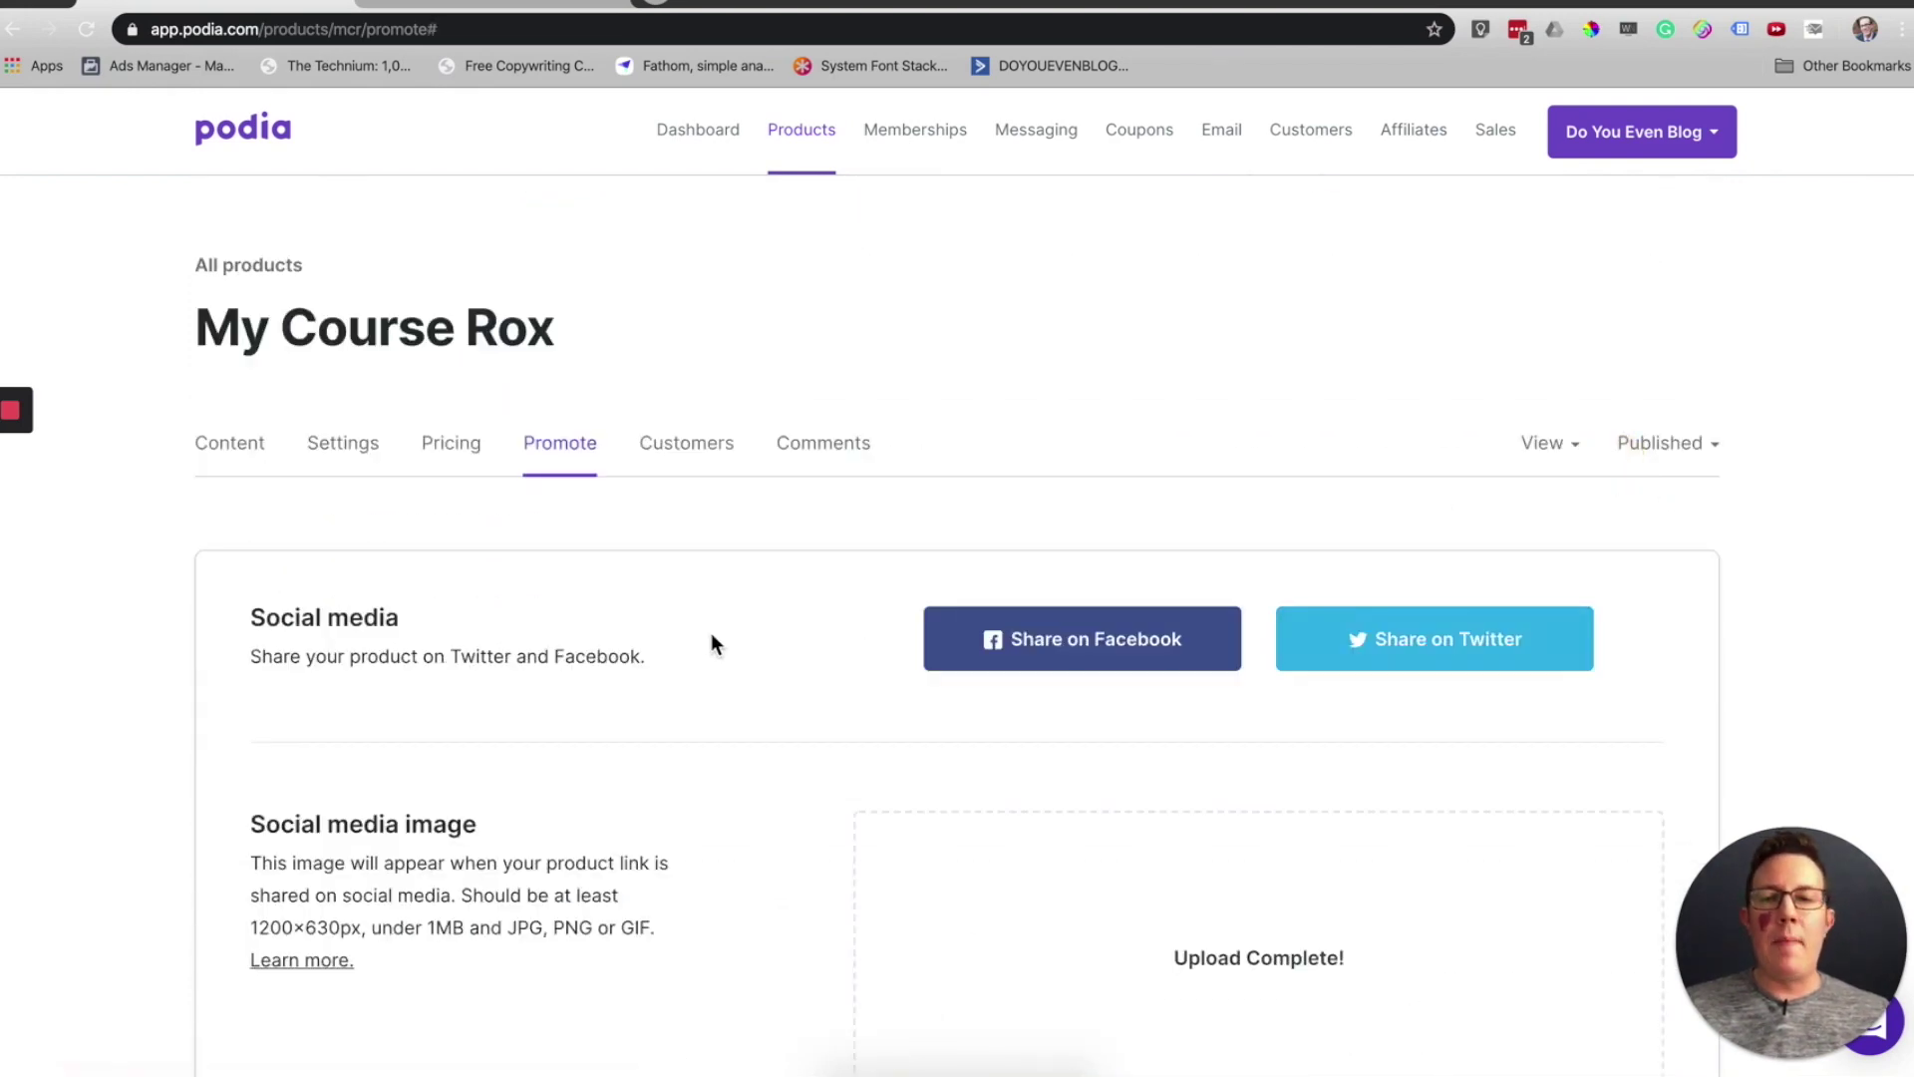
{"action": "scroll", "coordinate": [702, 638], "scroll_direction": "down", "scroll_amount": 7}
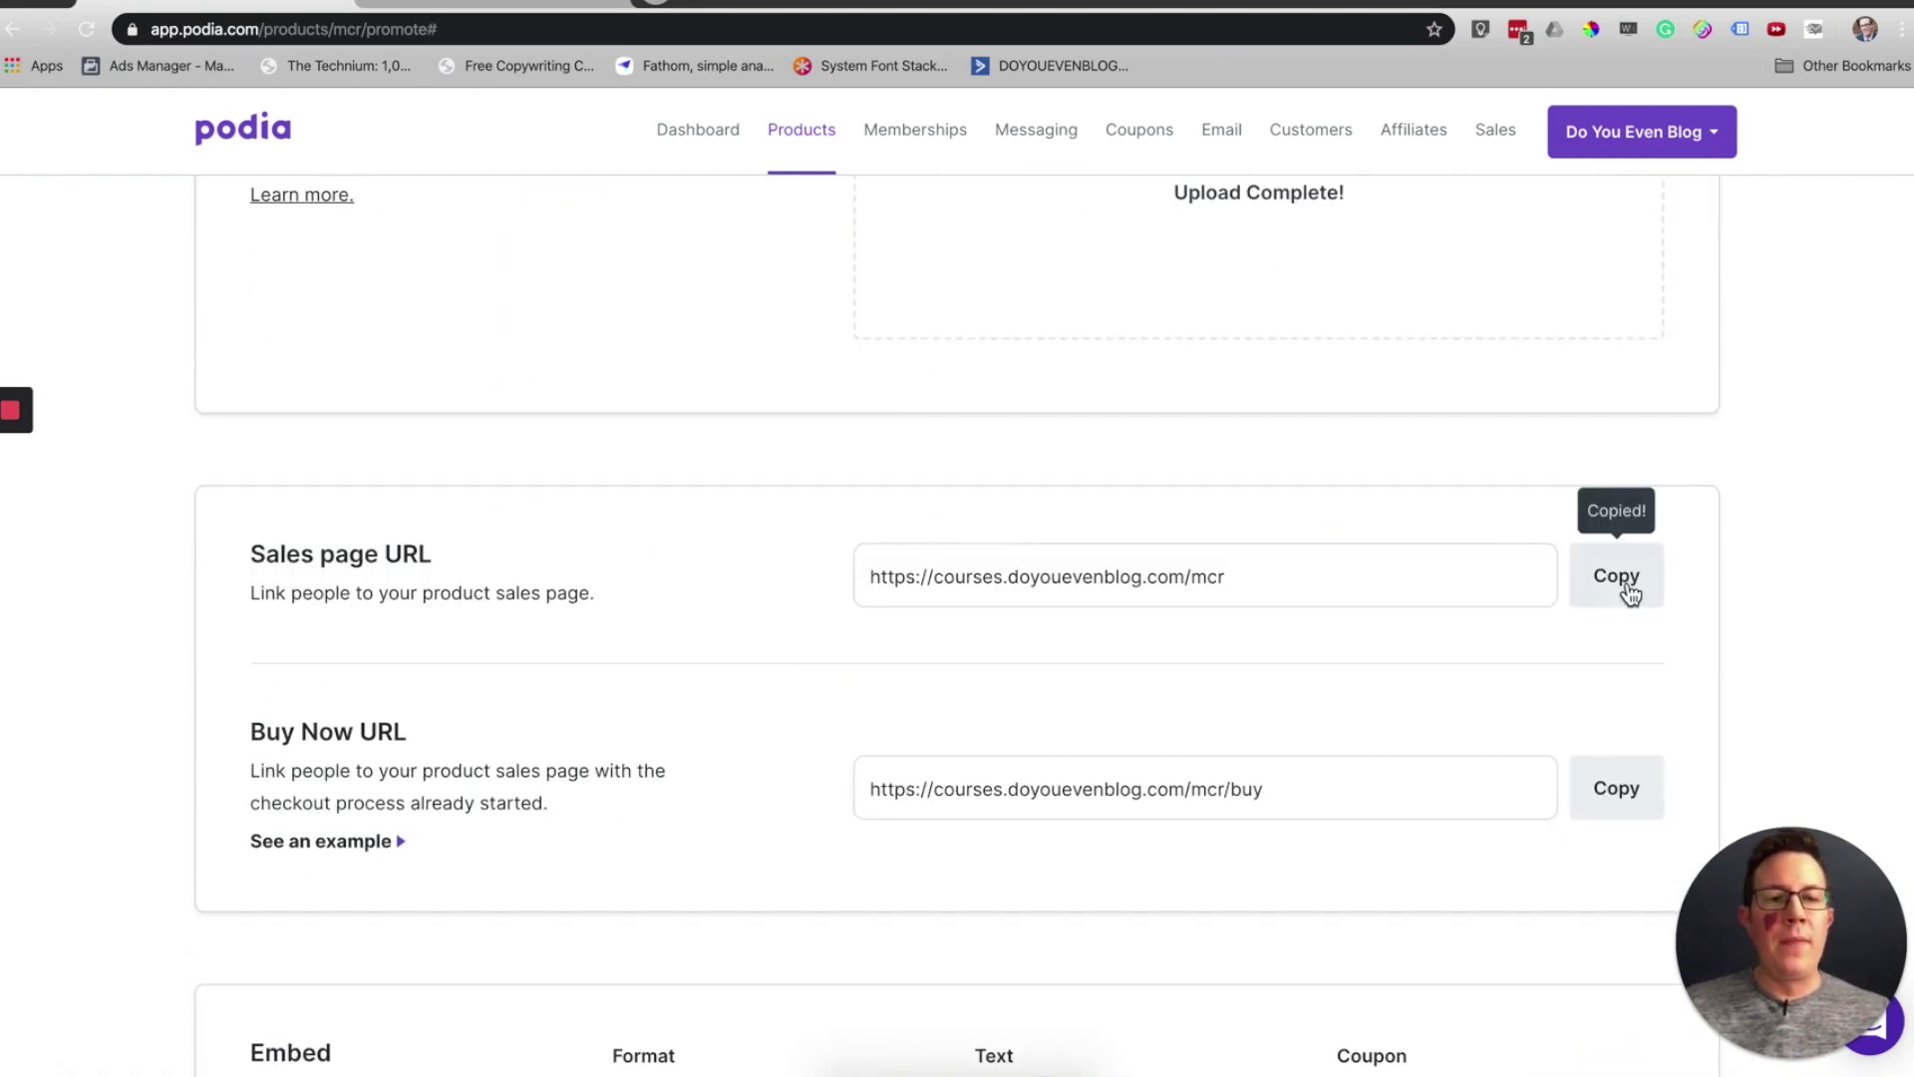
{"action": "left_click", "coordinate": [1617, 576]}
{"action": "key", "text": "super+t"}
{"action": "key", "text": "super+v"}
{"action": "key", "text": "Return"}
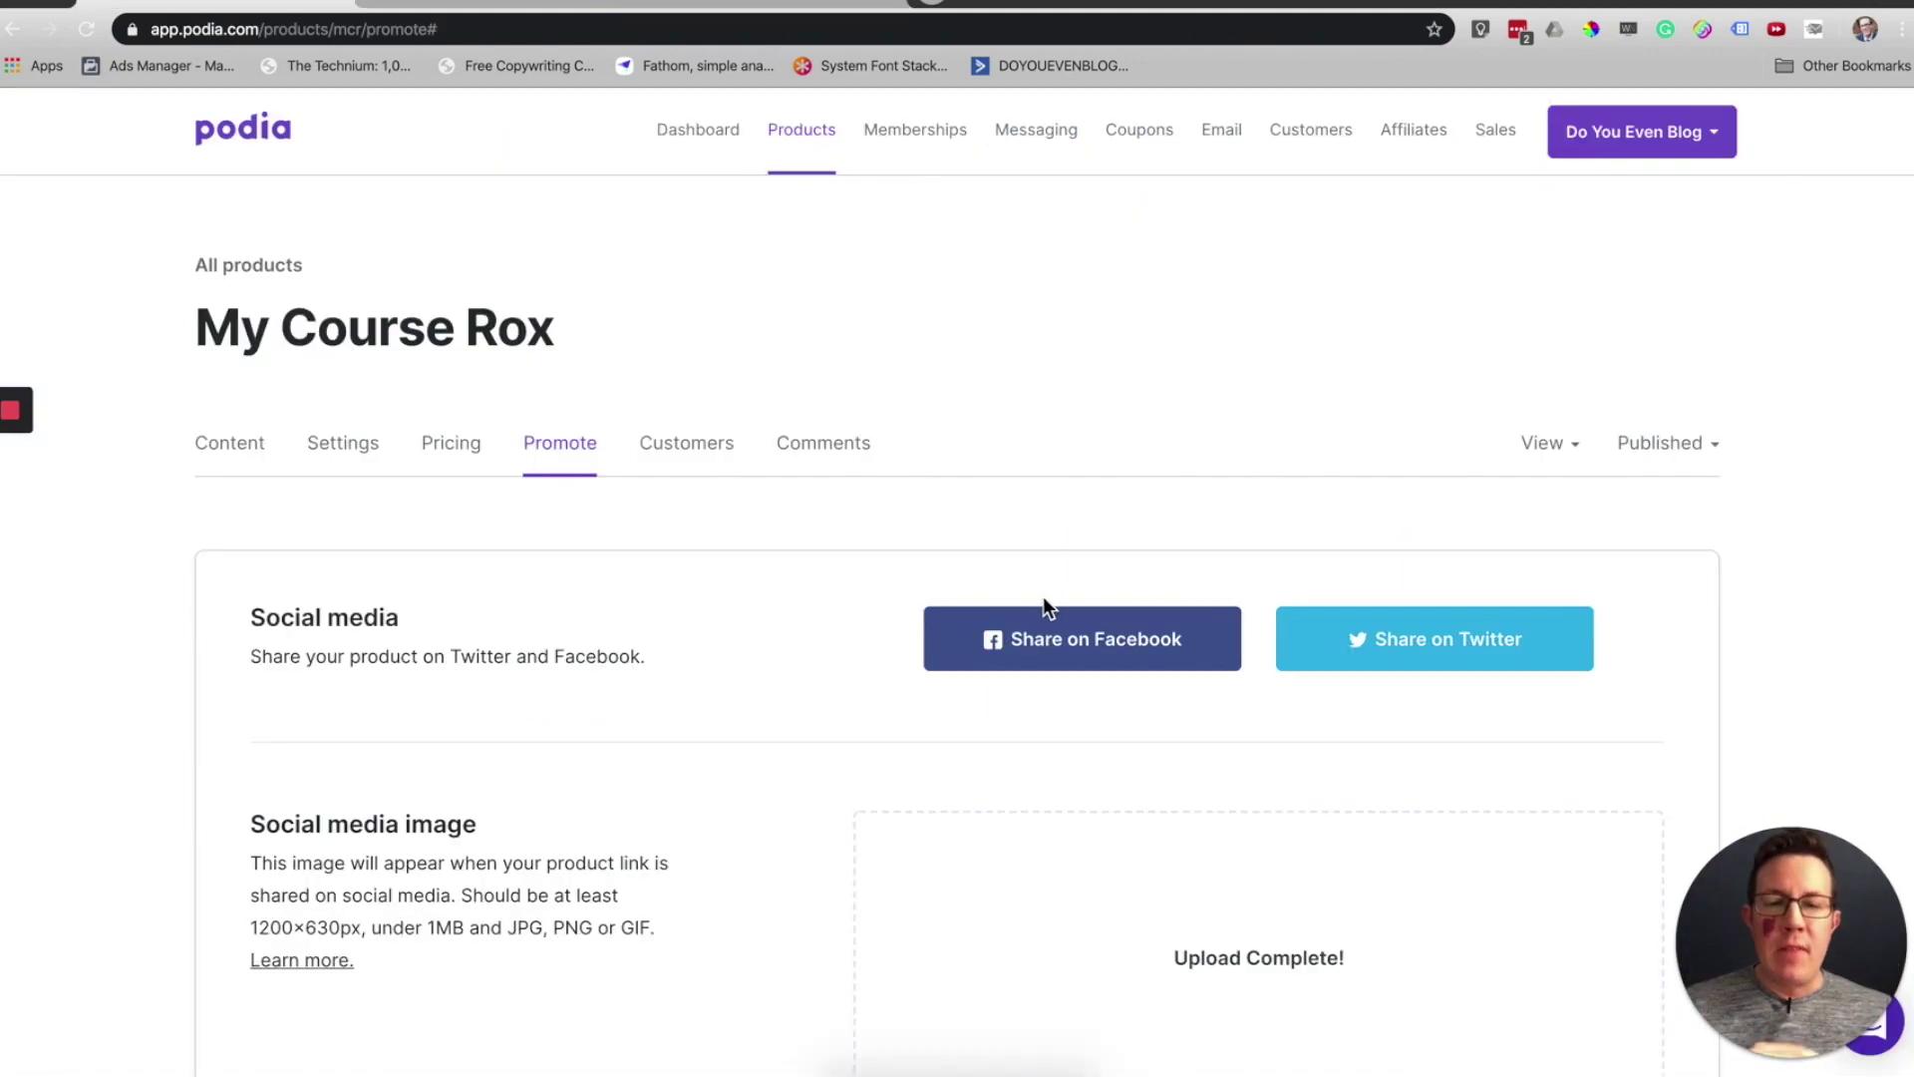
Step: Copy the course's Buy Now URL and open it in a new browser tab
{"action": "scroll", "coordinate": [1047, 600], "scroll_direction": "down", "scroll_amount": 10}
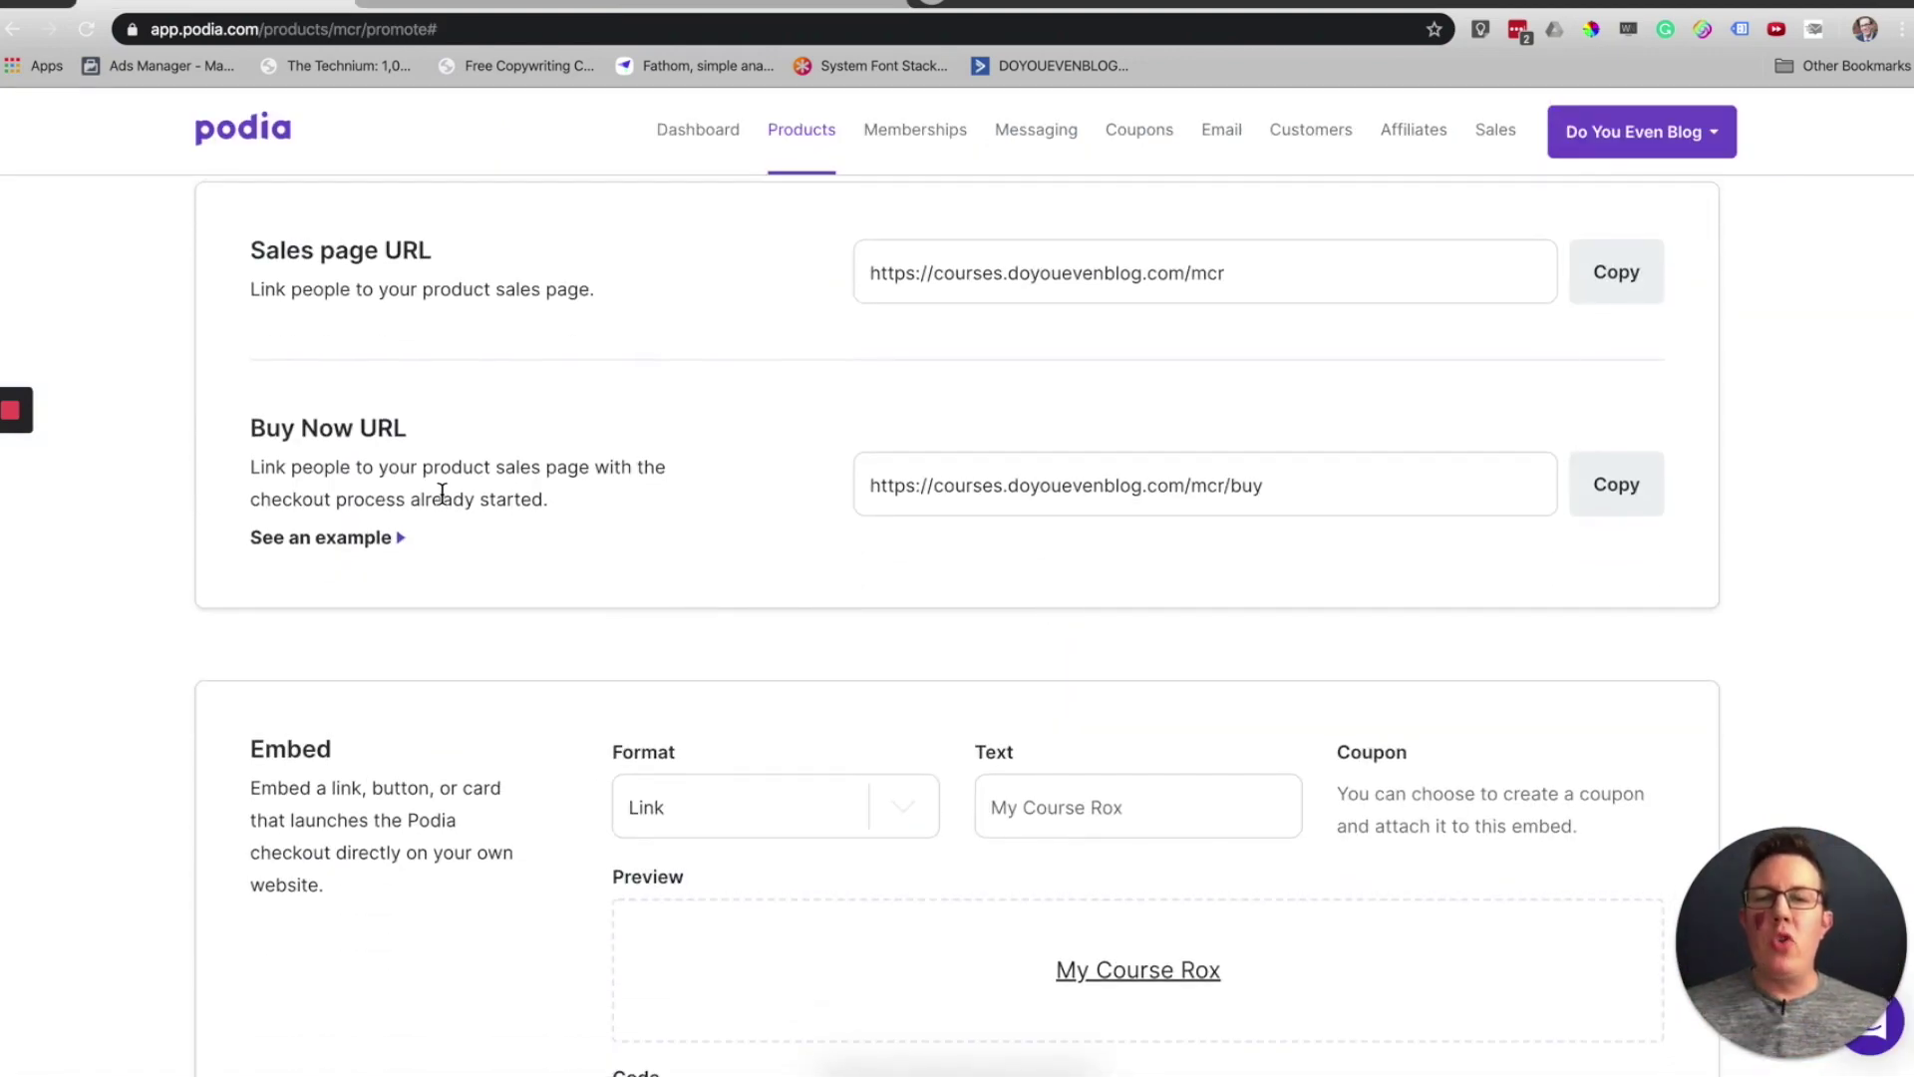
{"action": "left_click", "coordinate": [1628, 498]}
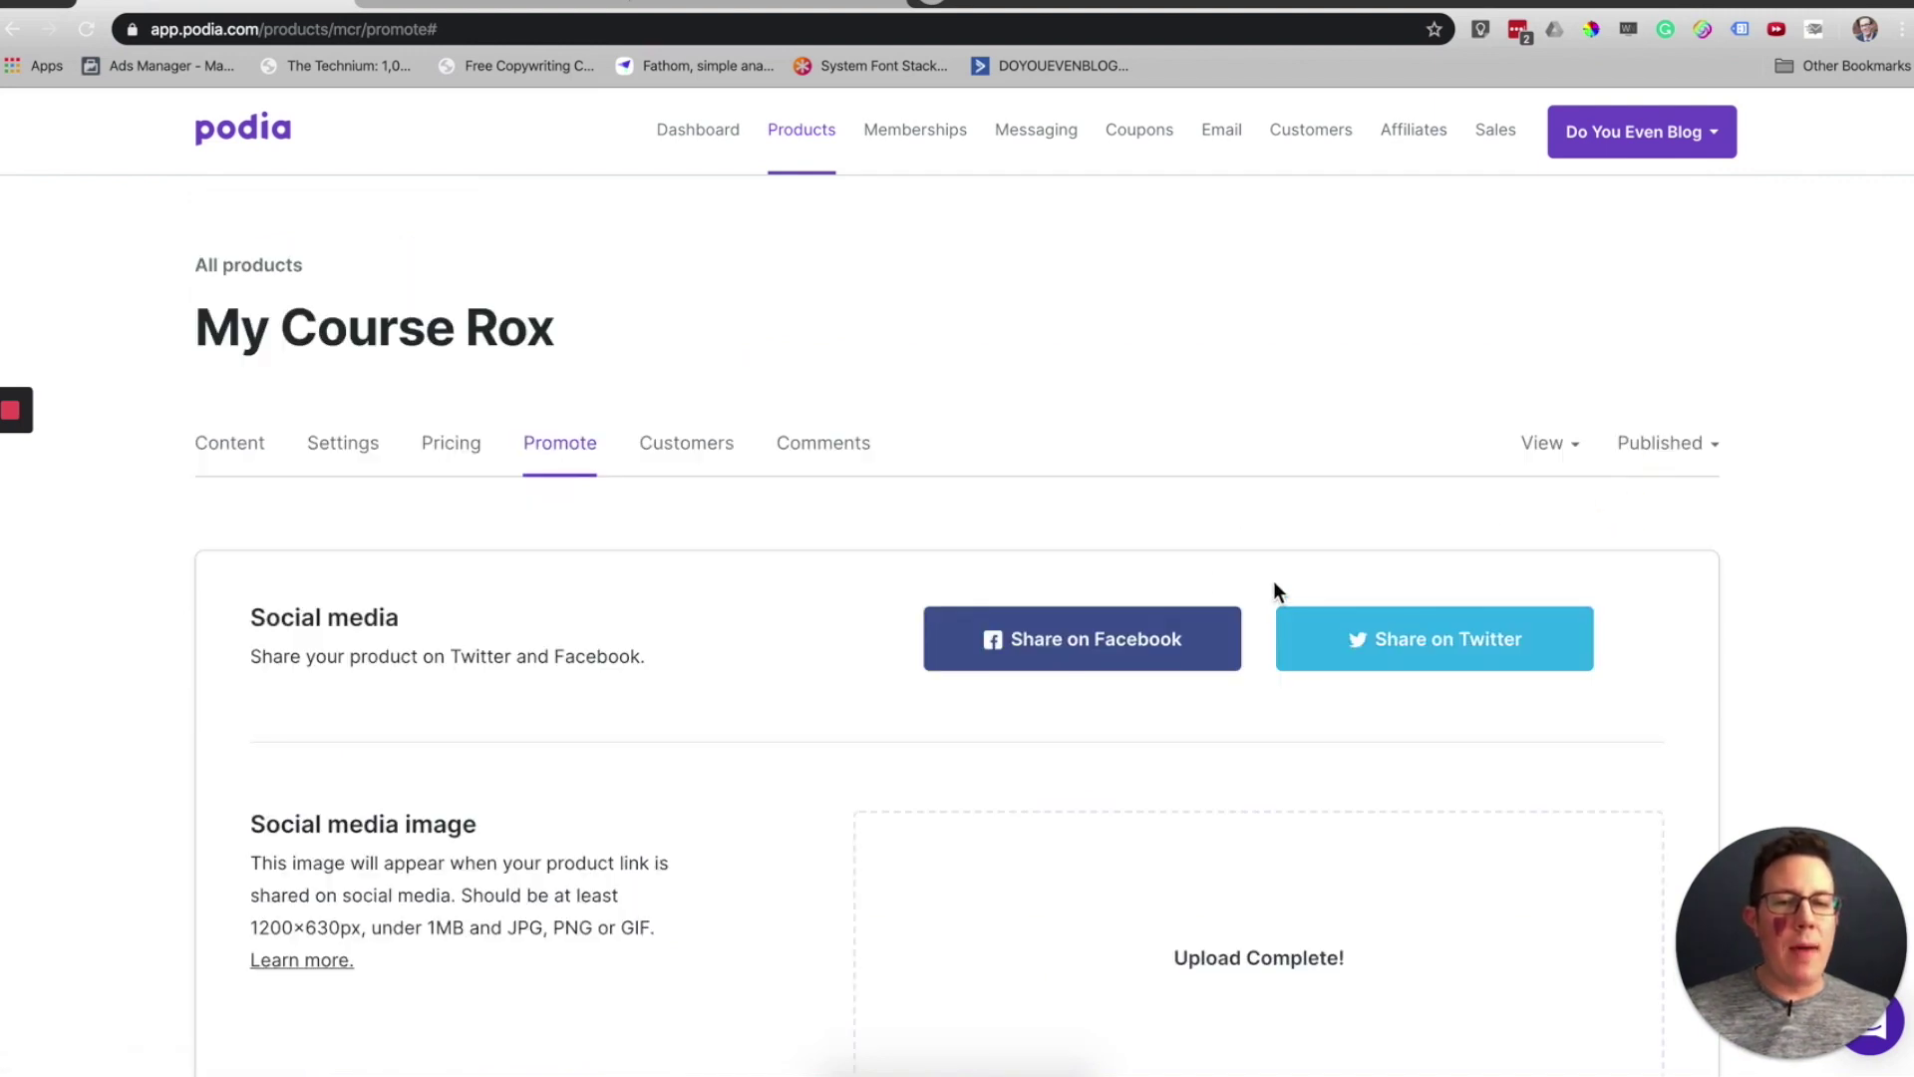
{"action": "key", "text": "ctrl+t"}
{"action": "key", "text": "ctrl+v"}
{"action": "key", "text": "Return"}
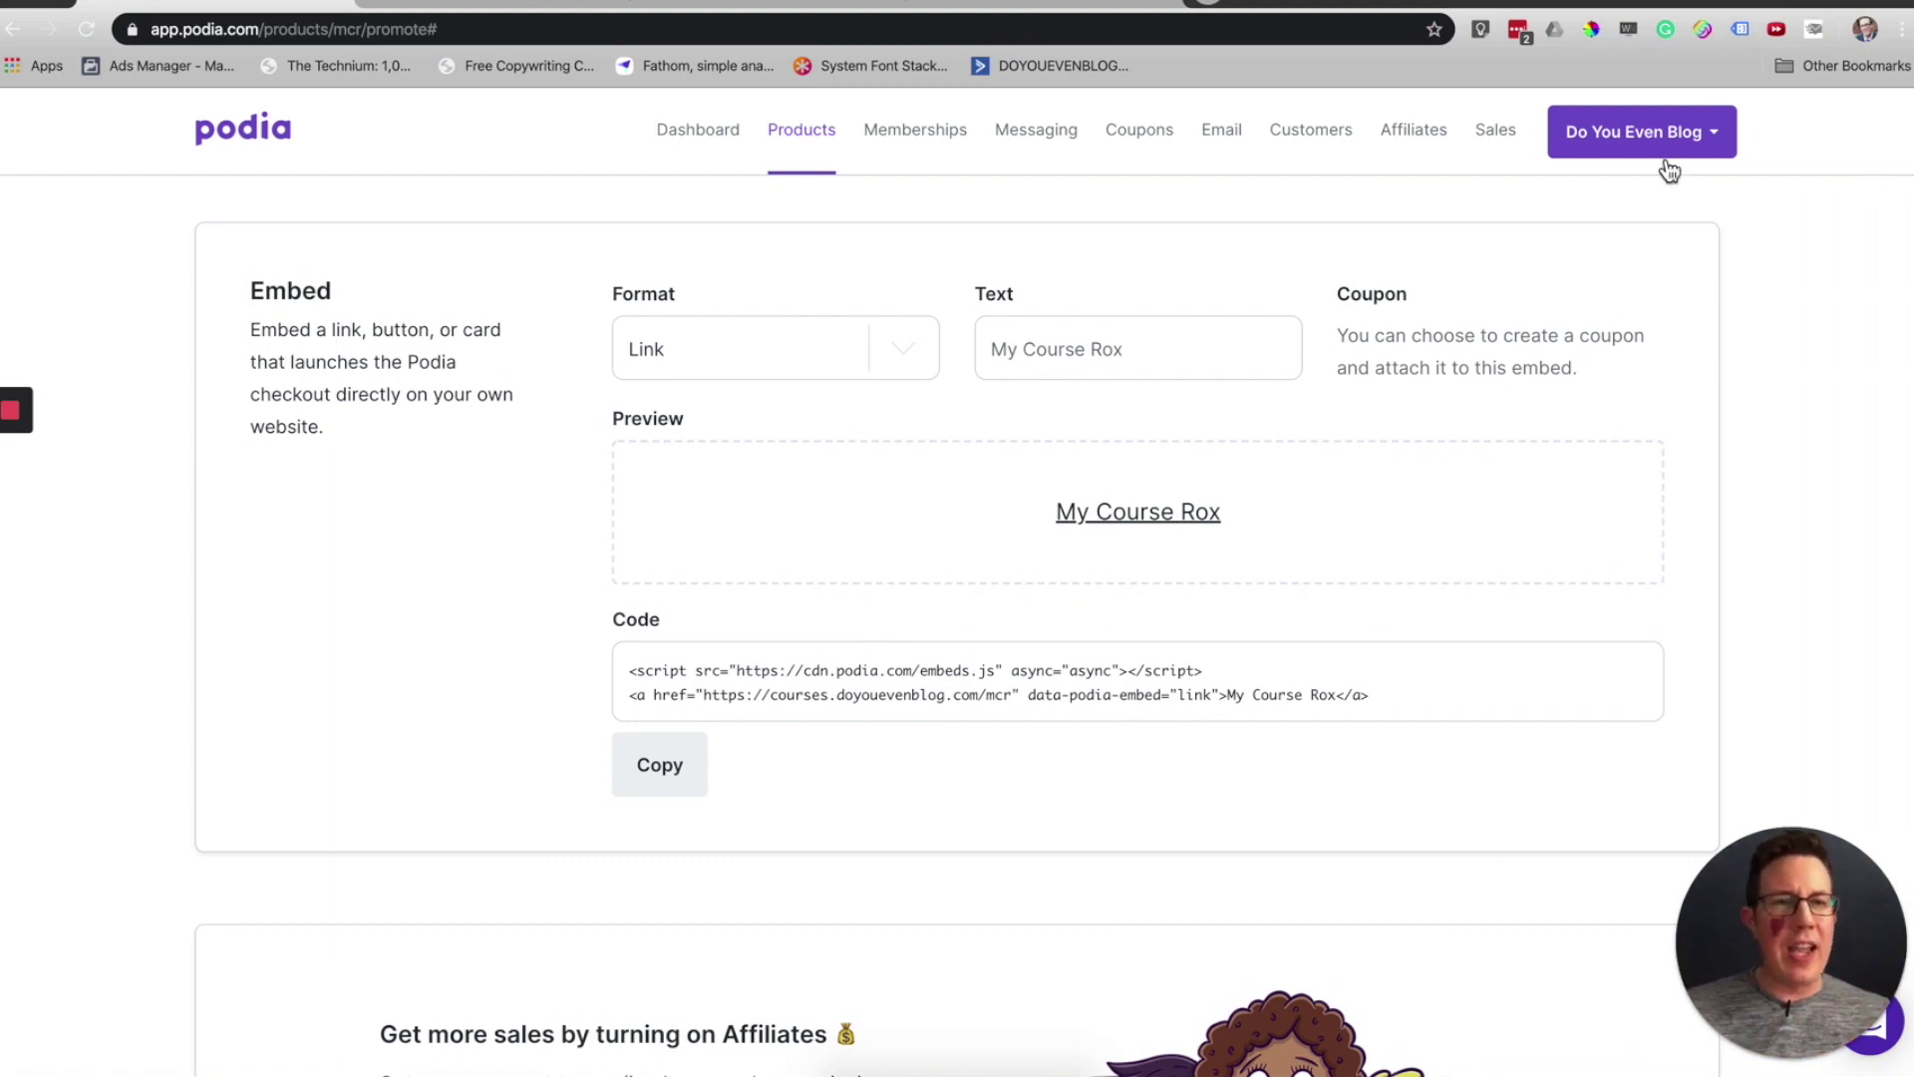
{"action": "left_click", "coordinate": [1687, 140]}
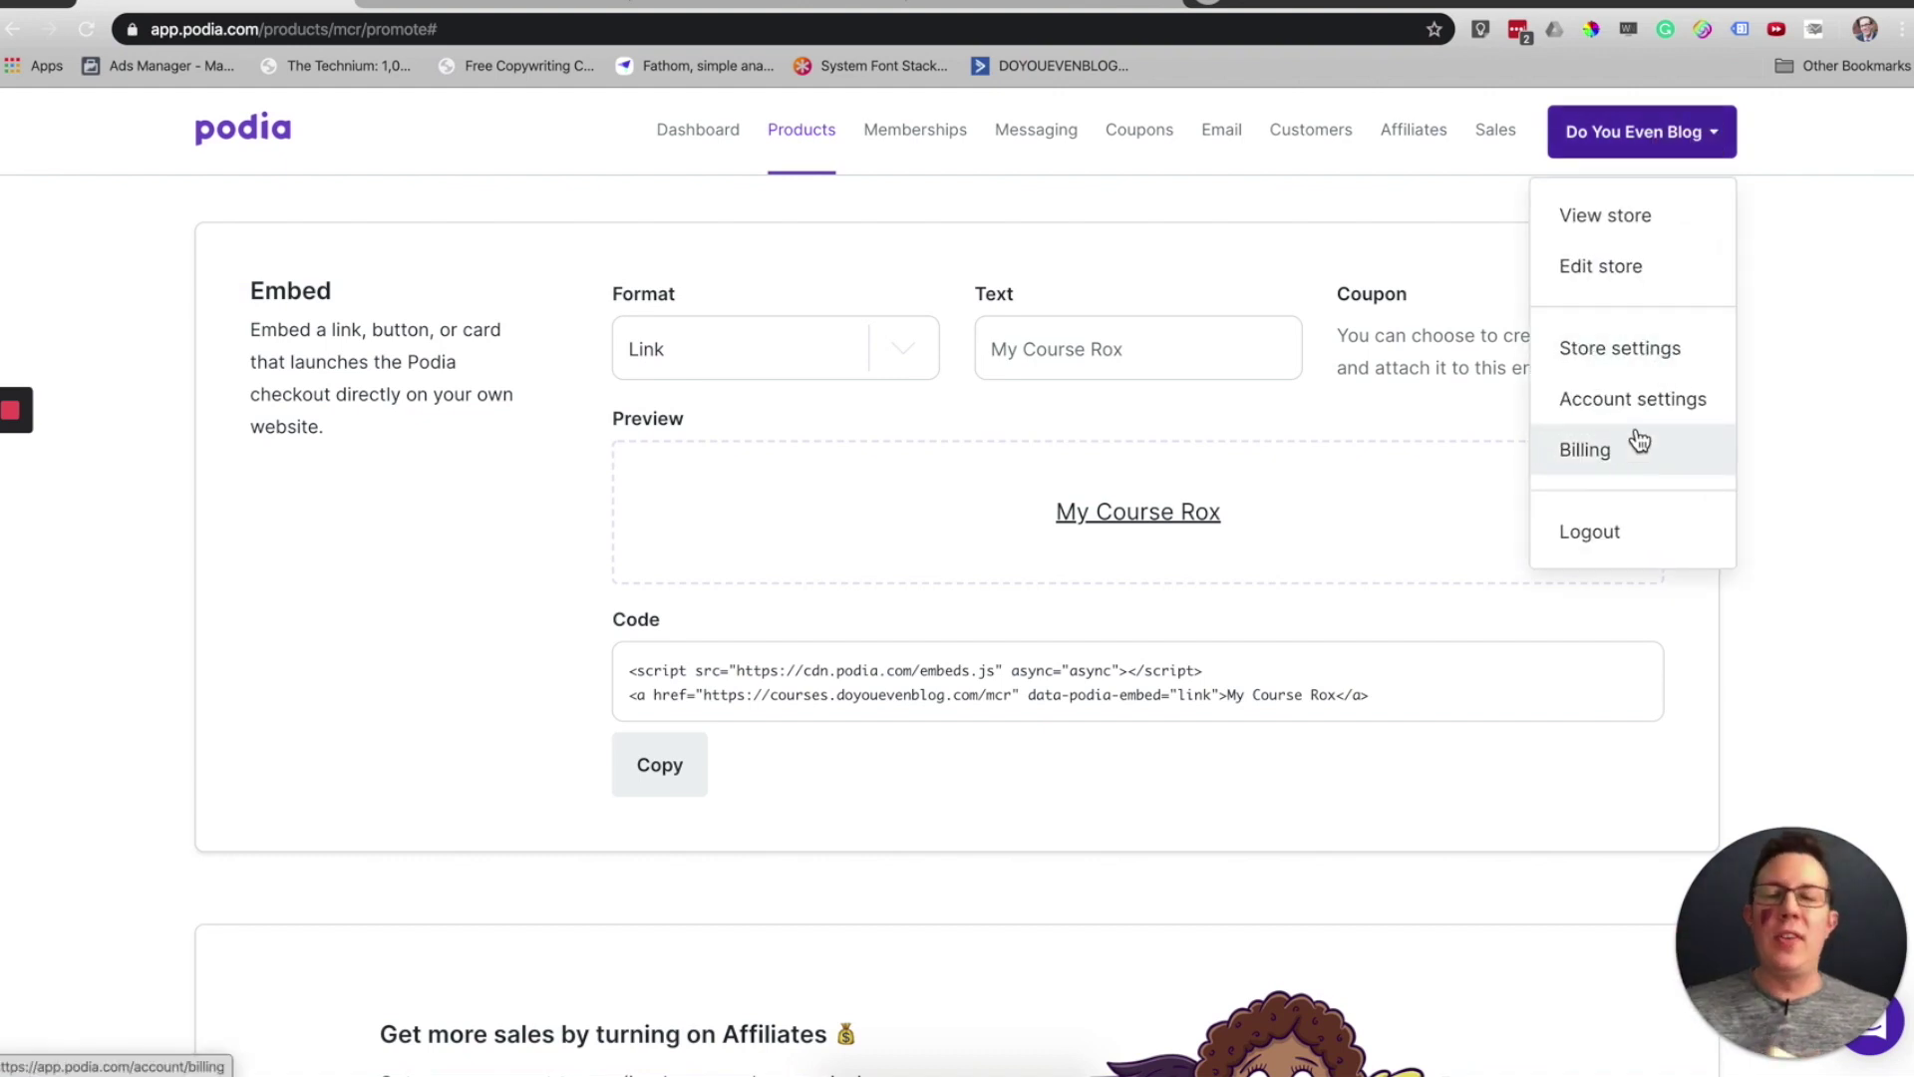
{"action": "left_click", "coordinate": [457, 578]}
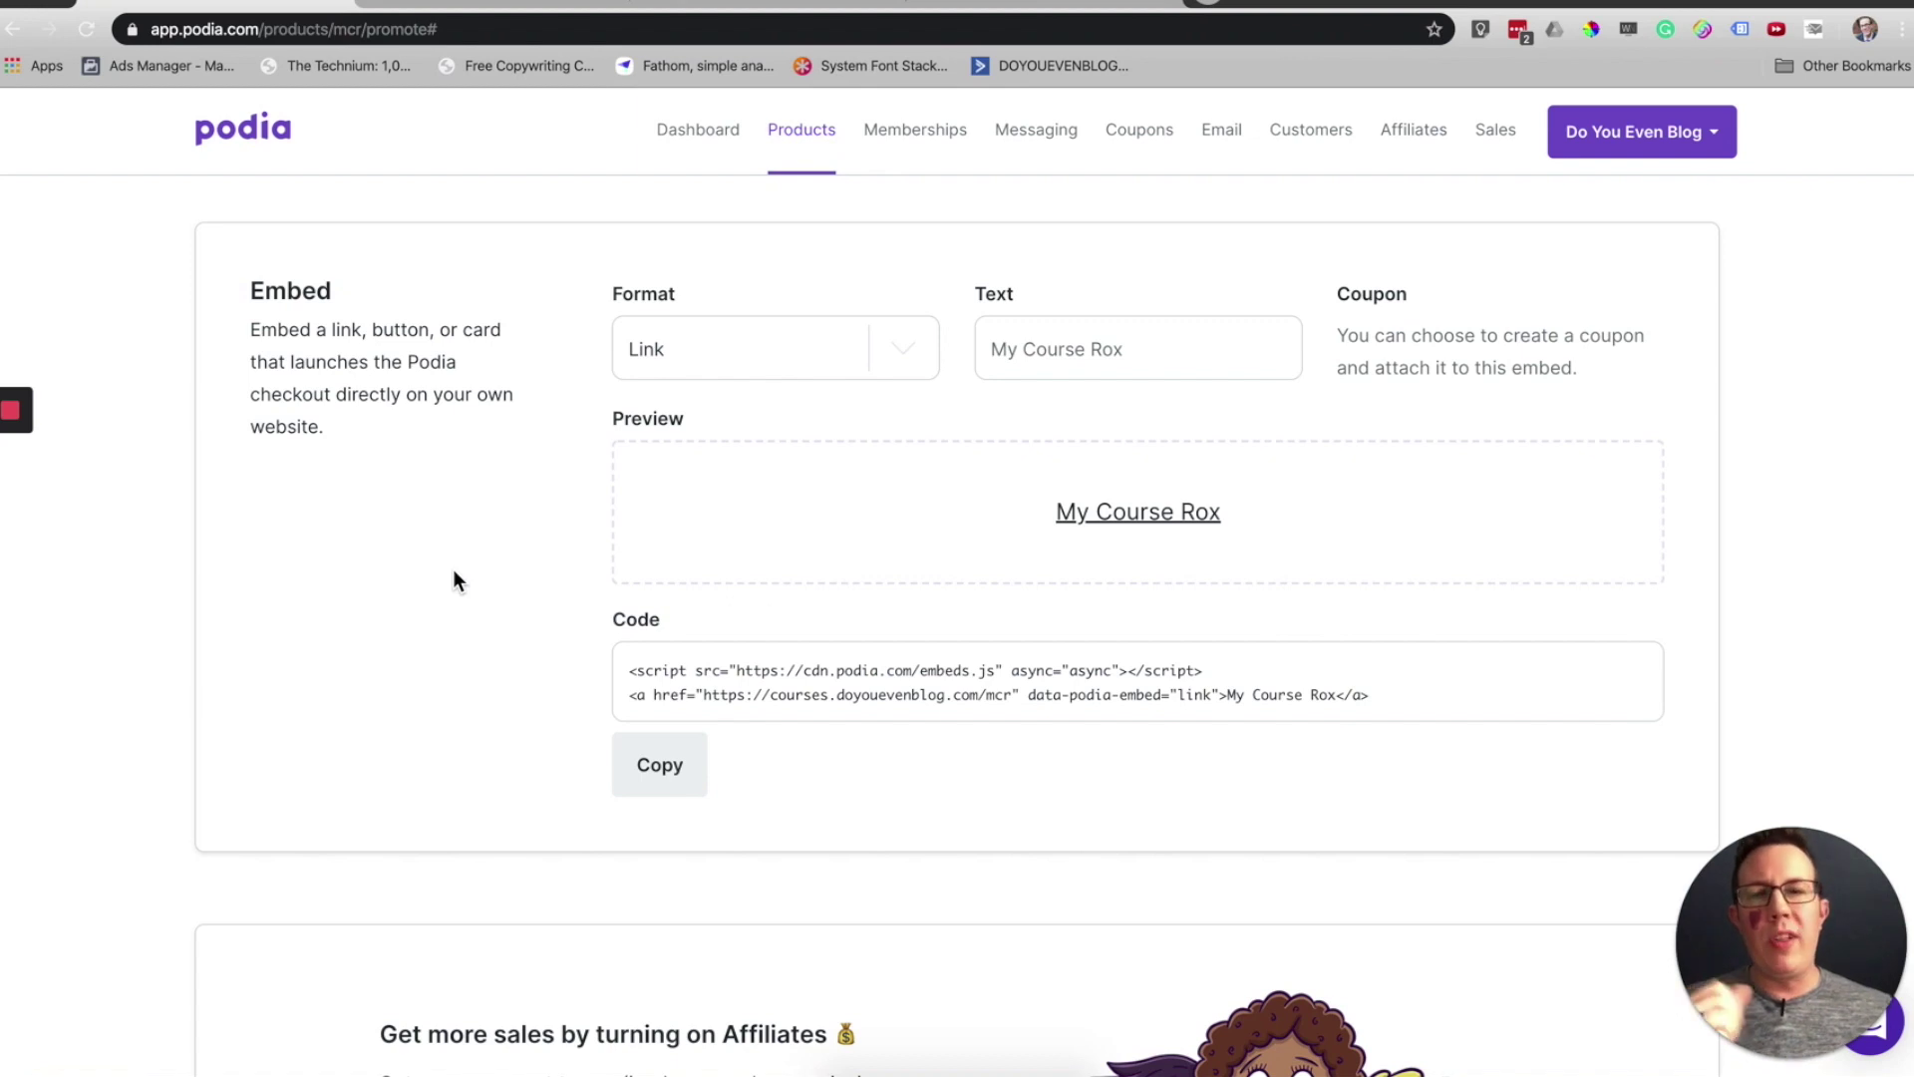
Step: Set the embed format to Card with the text "Grab it now" and review the generated embed code
{"action": "left_click", "coordinate": [748, 345]}
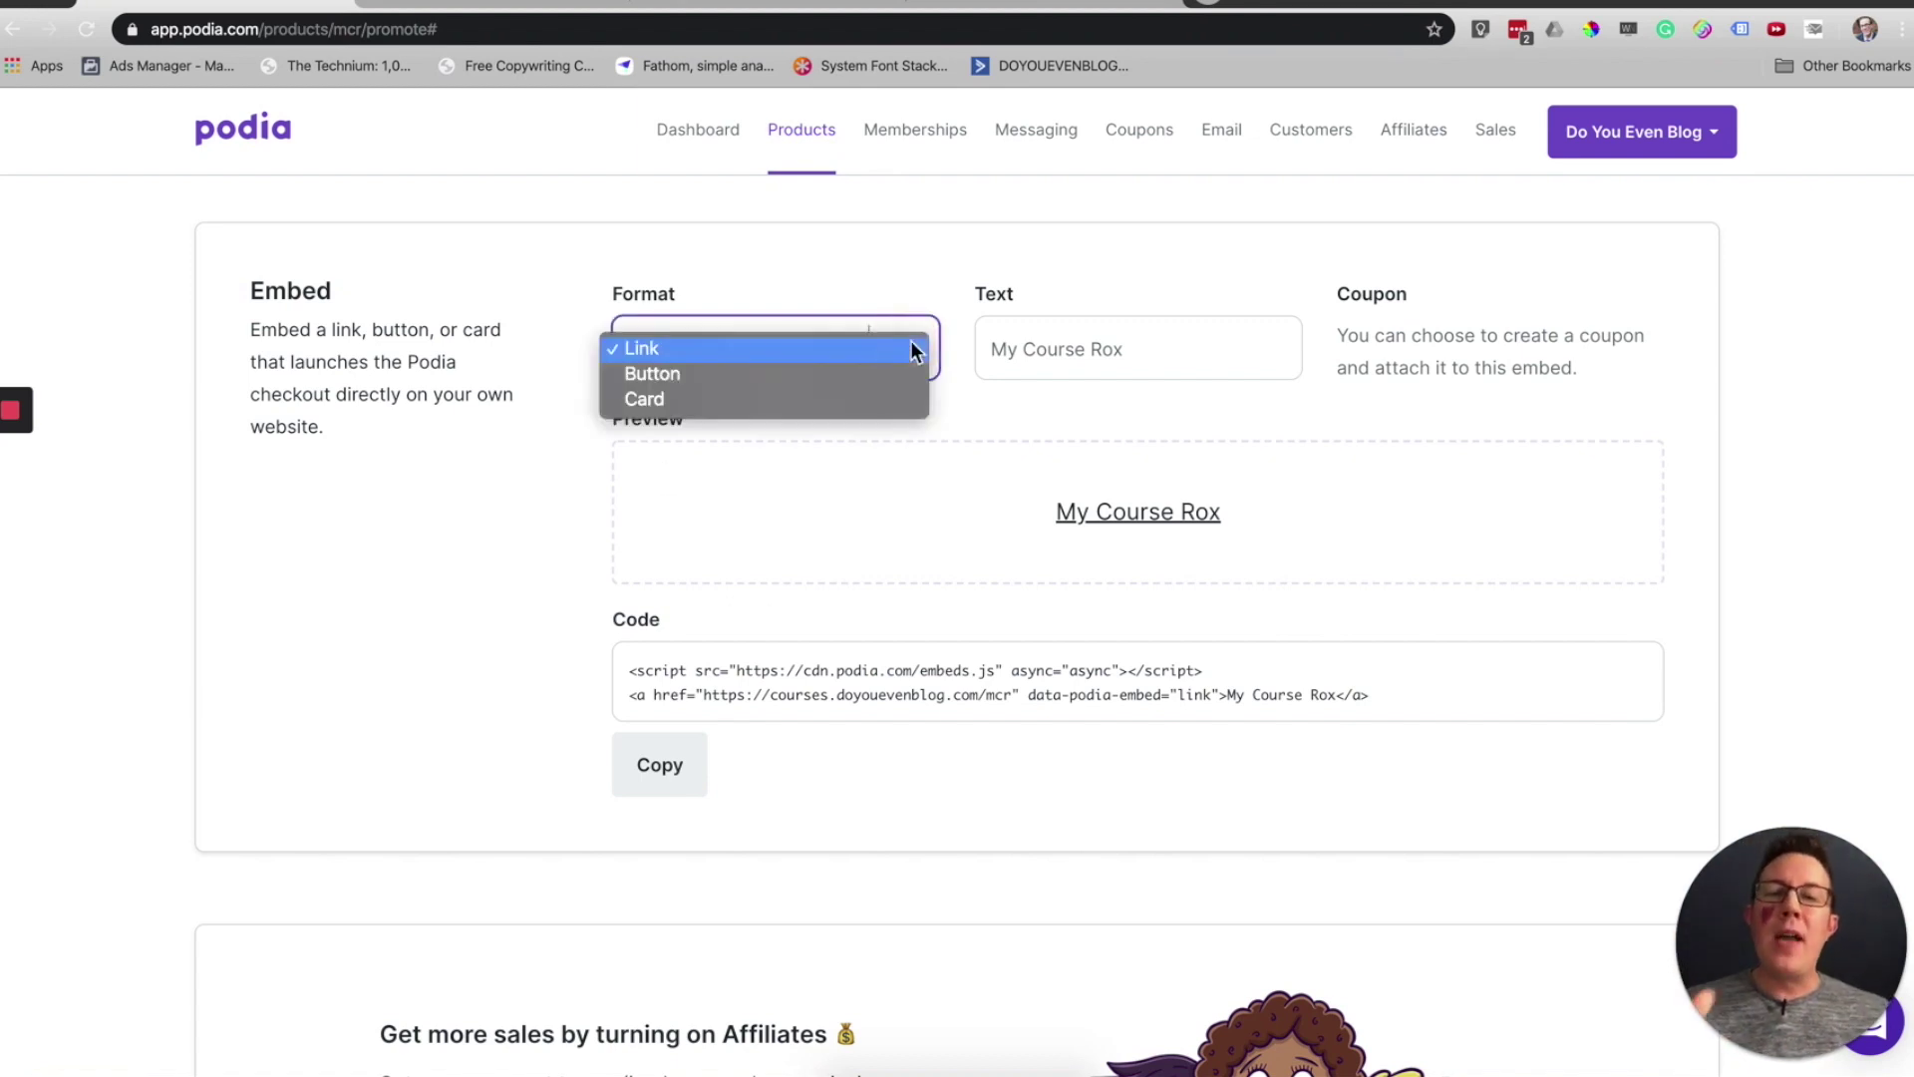
{"action": "left_click", "coordinate": [646, 398]}
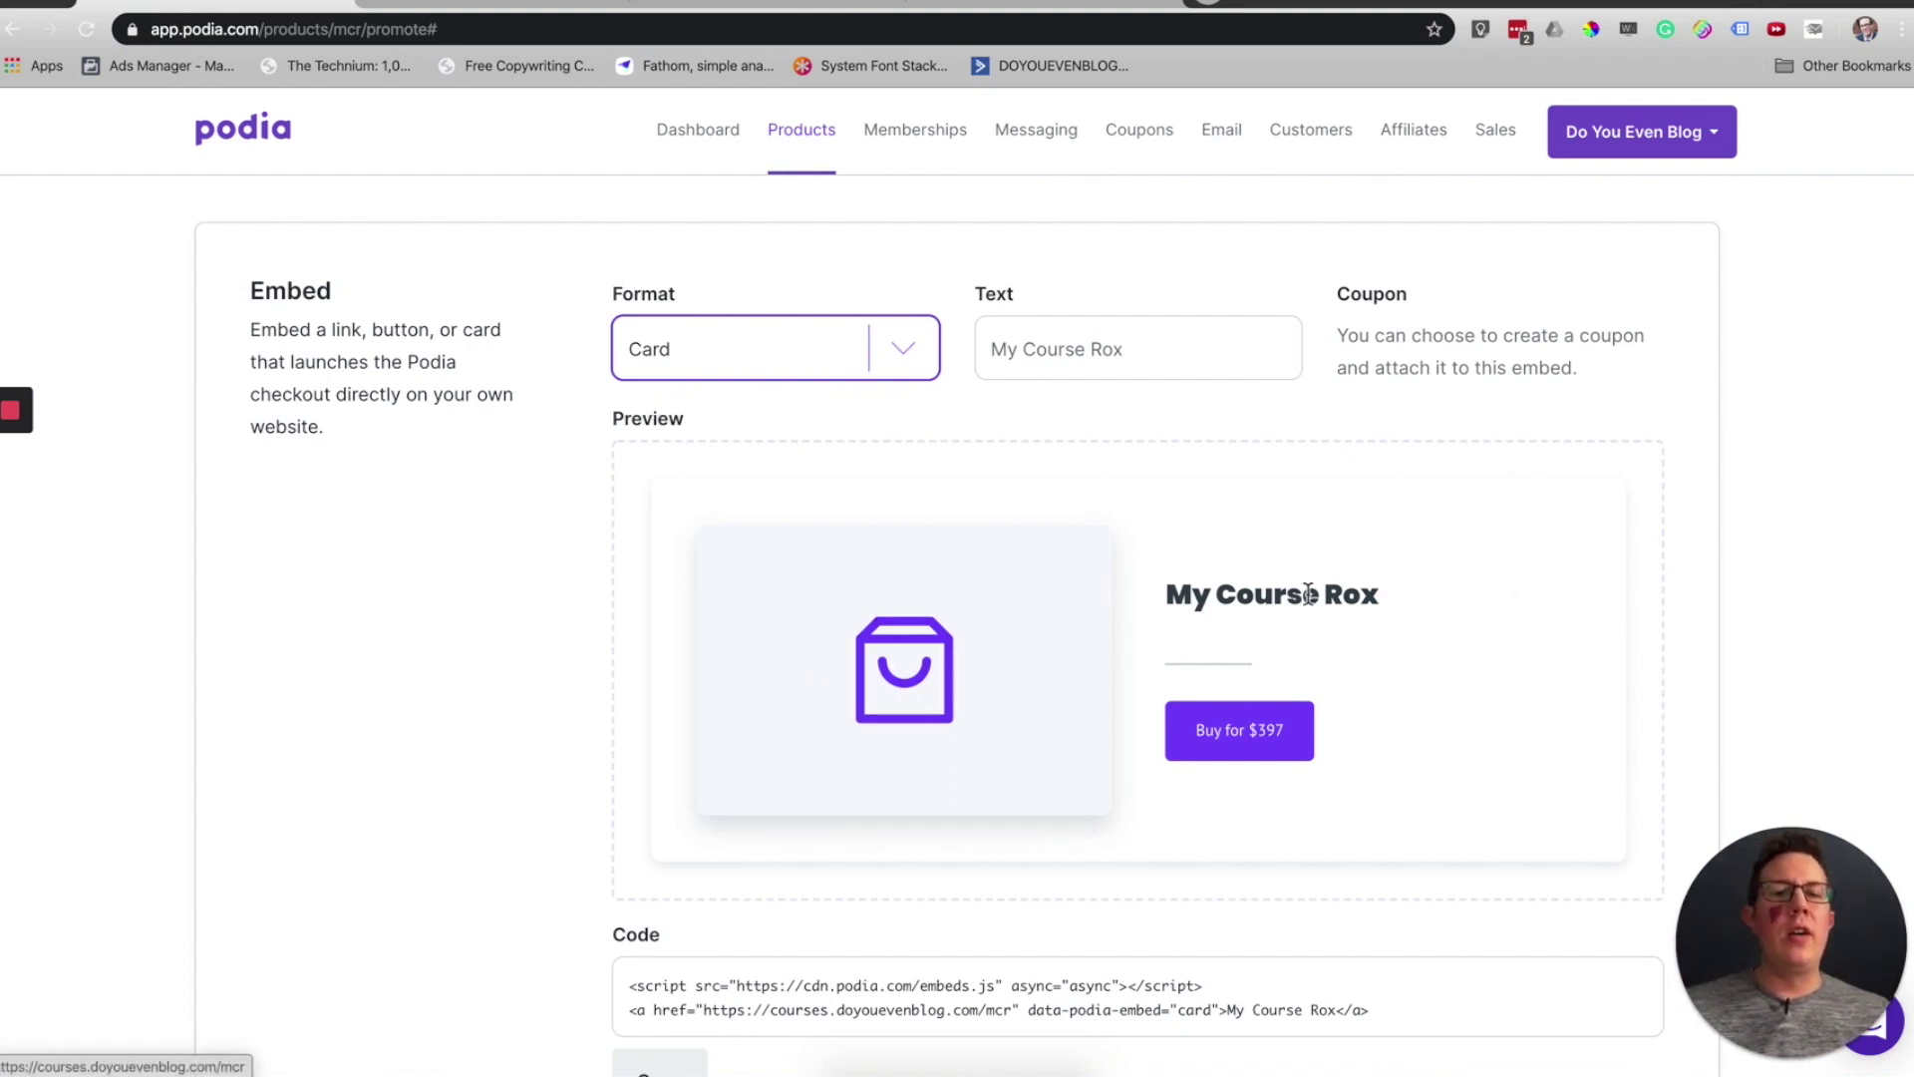
{"action": "left_click", "coordinate": [1094, 354]}
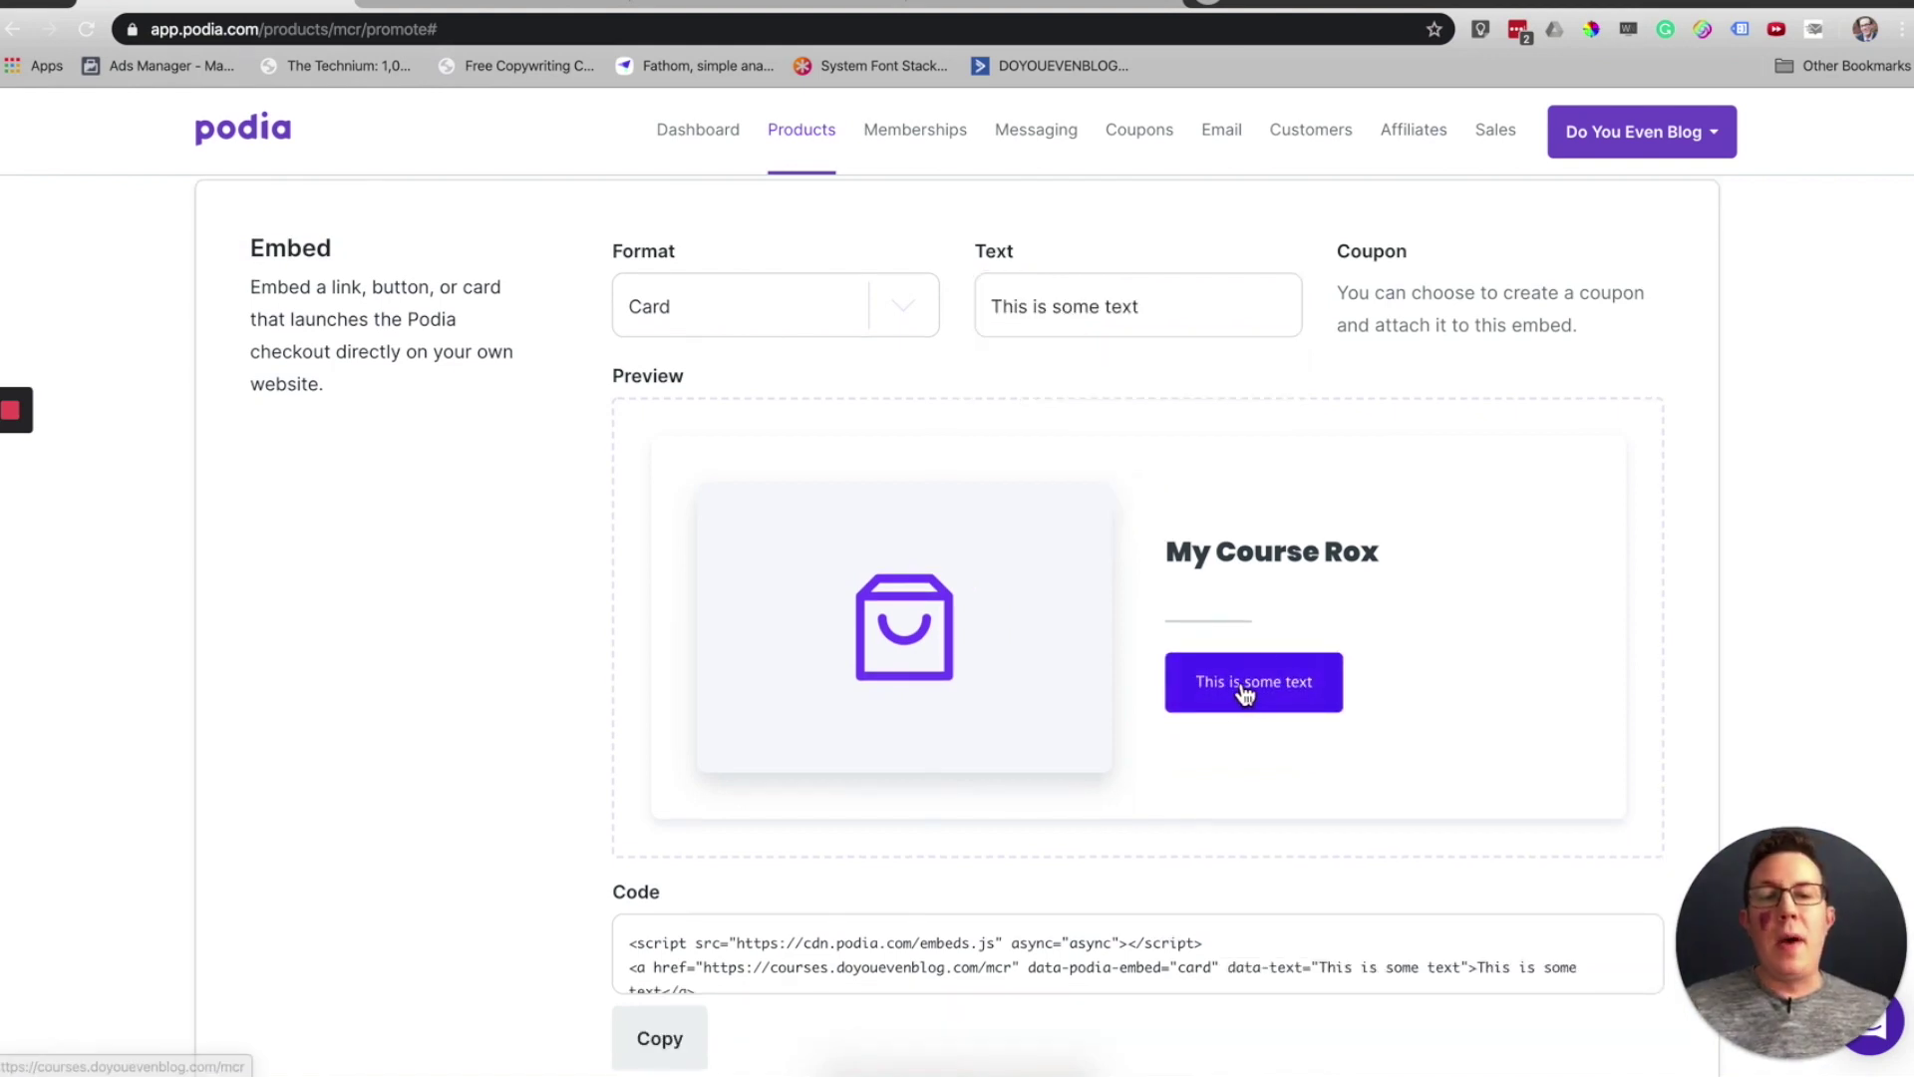
{"action": "left_click", "coordinate": [1031, 303]}
{"action": "key", "text": "super+a"}
{"action": "type", "text": "Grab it now"}
{"action": "scroll", "coordinate": [718, 794], "scroll_direction": "down", "scroll_amount": 3}
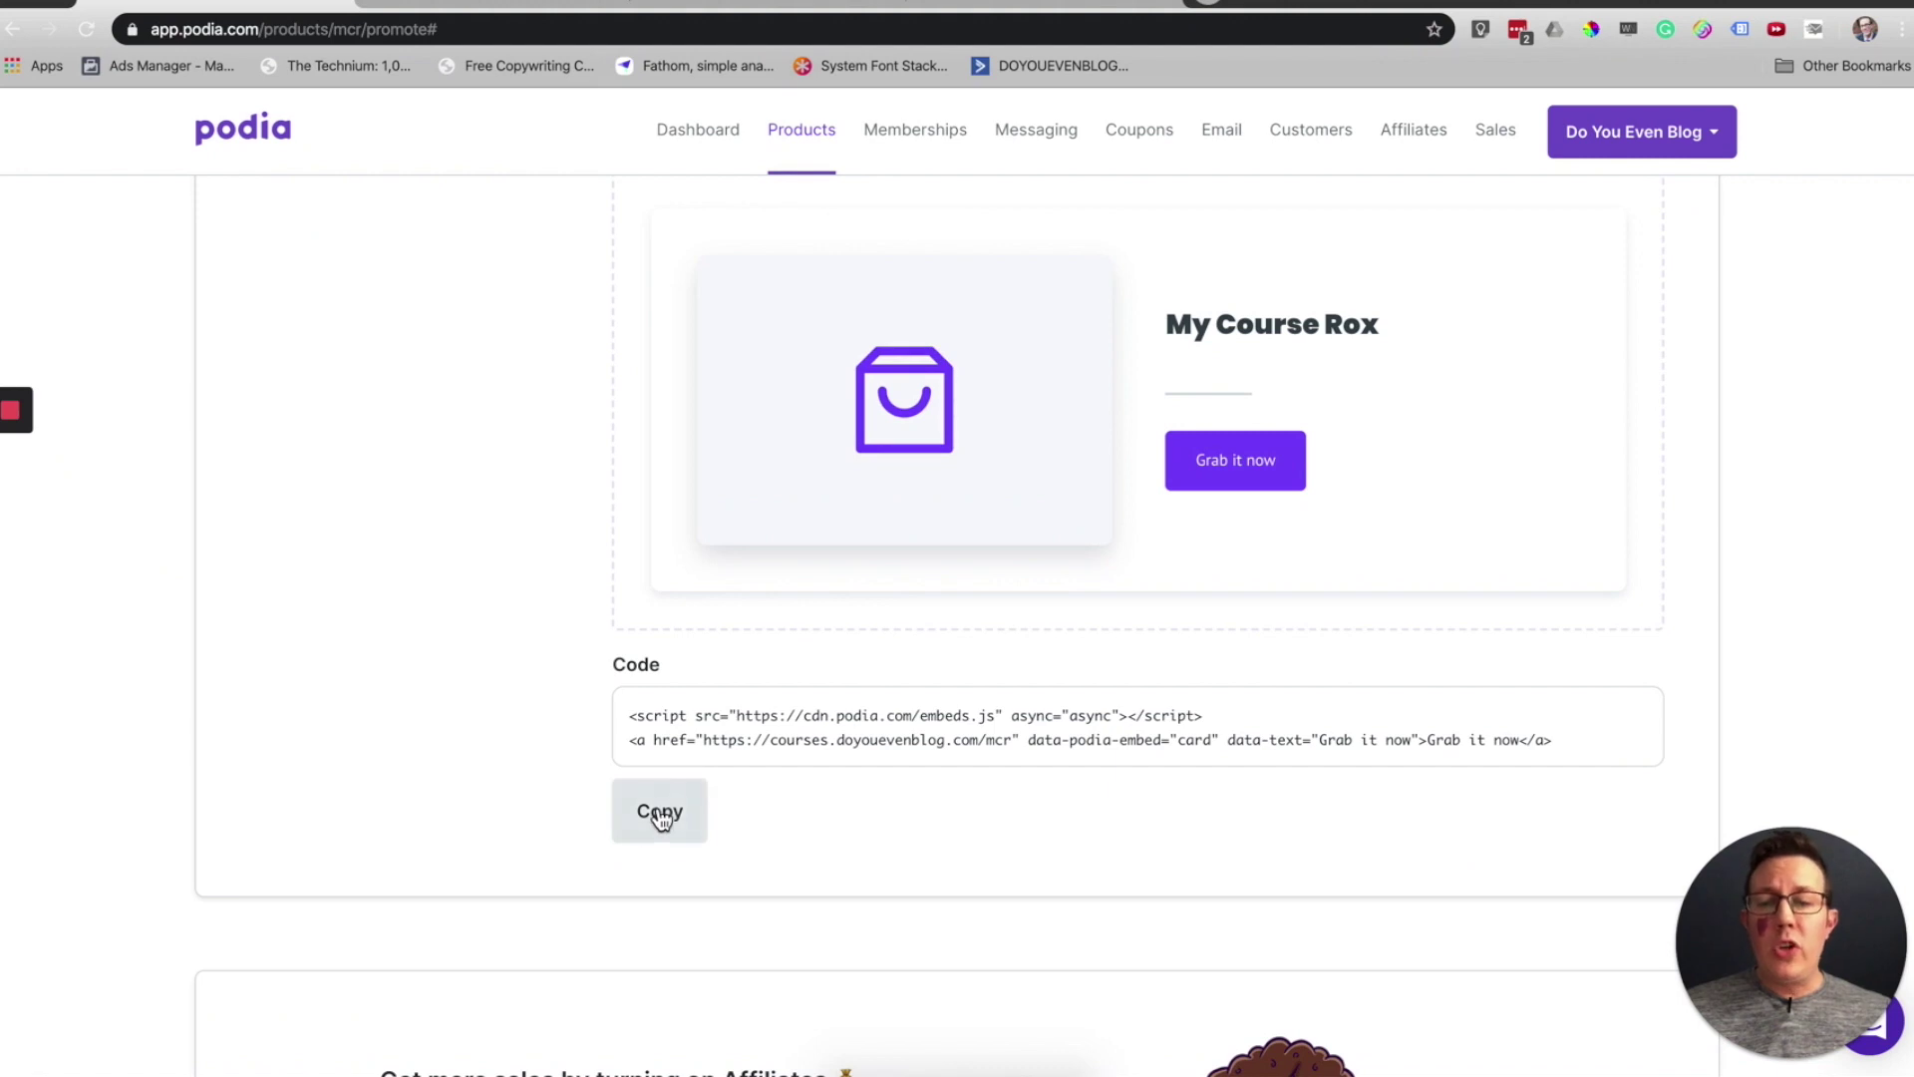
{"action": "scroll", "coordinate": [696, 803], "scroll_direction": "down", "scroll_amount": 2}
Step: Switch the embed format to Button, open its checkout form from the preview and close it again
{"action": "scroll", "coordinate": [695, 803], "scroll_direction": "up", "scroll_amount": 5}
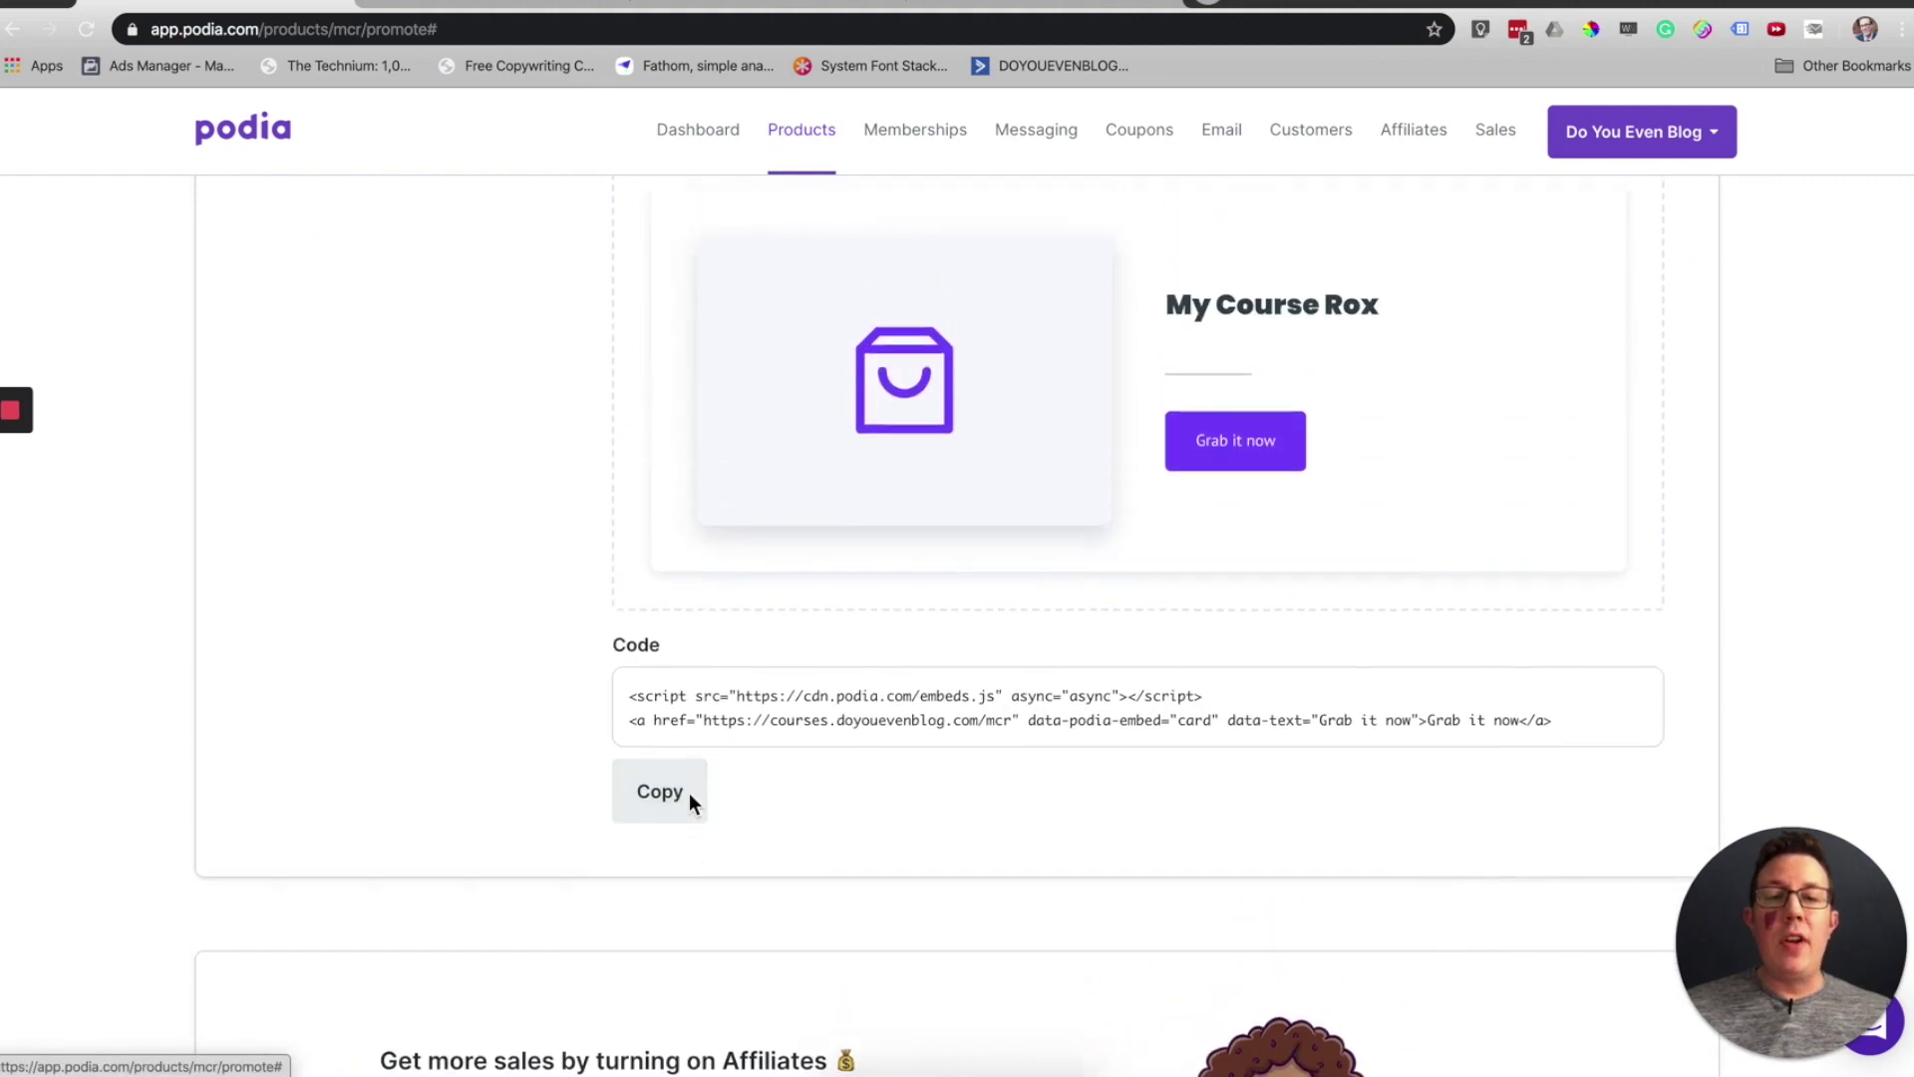
{"action": "left_click", "coordinate": [914, 373]}
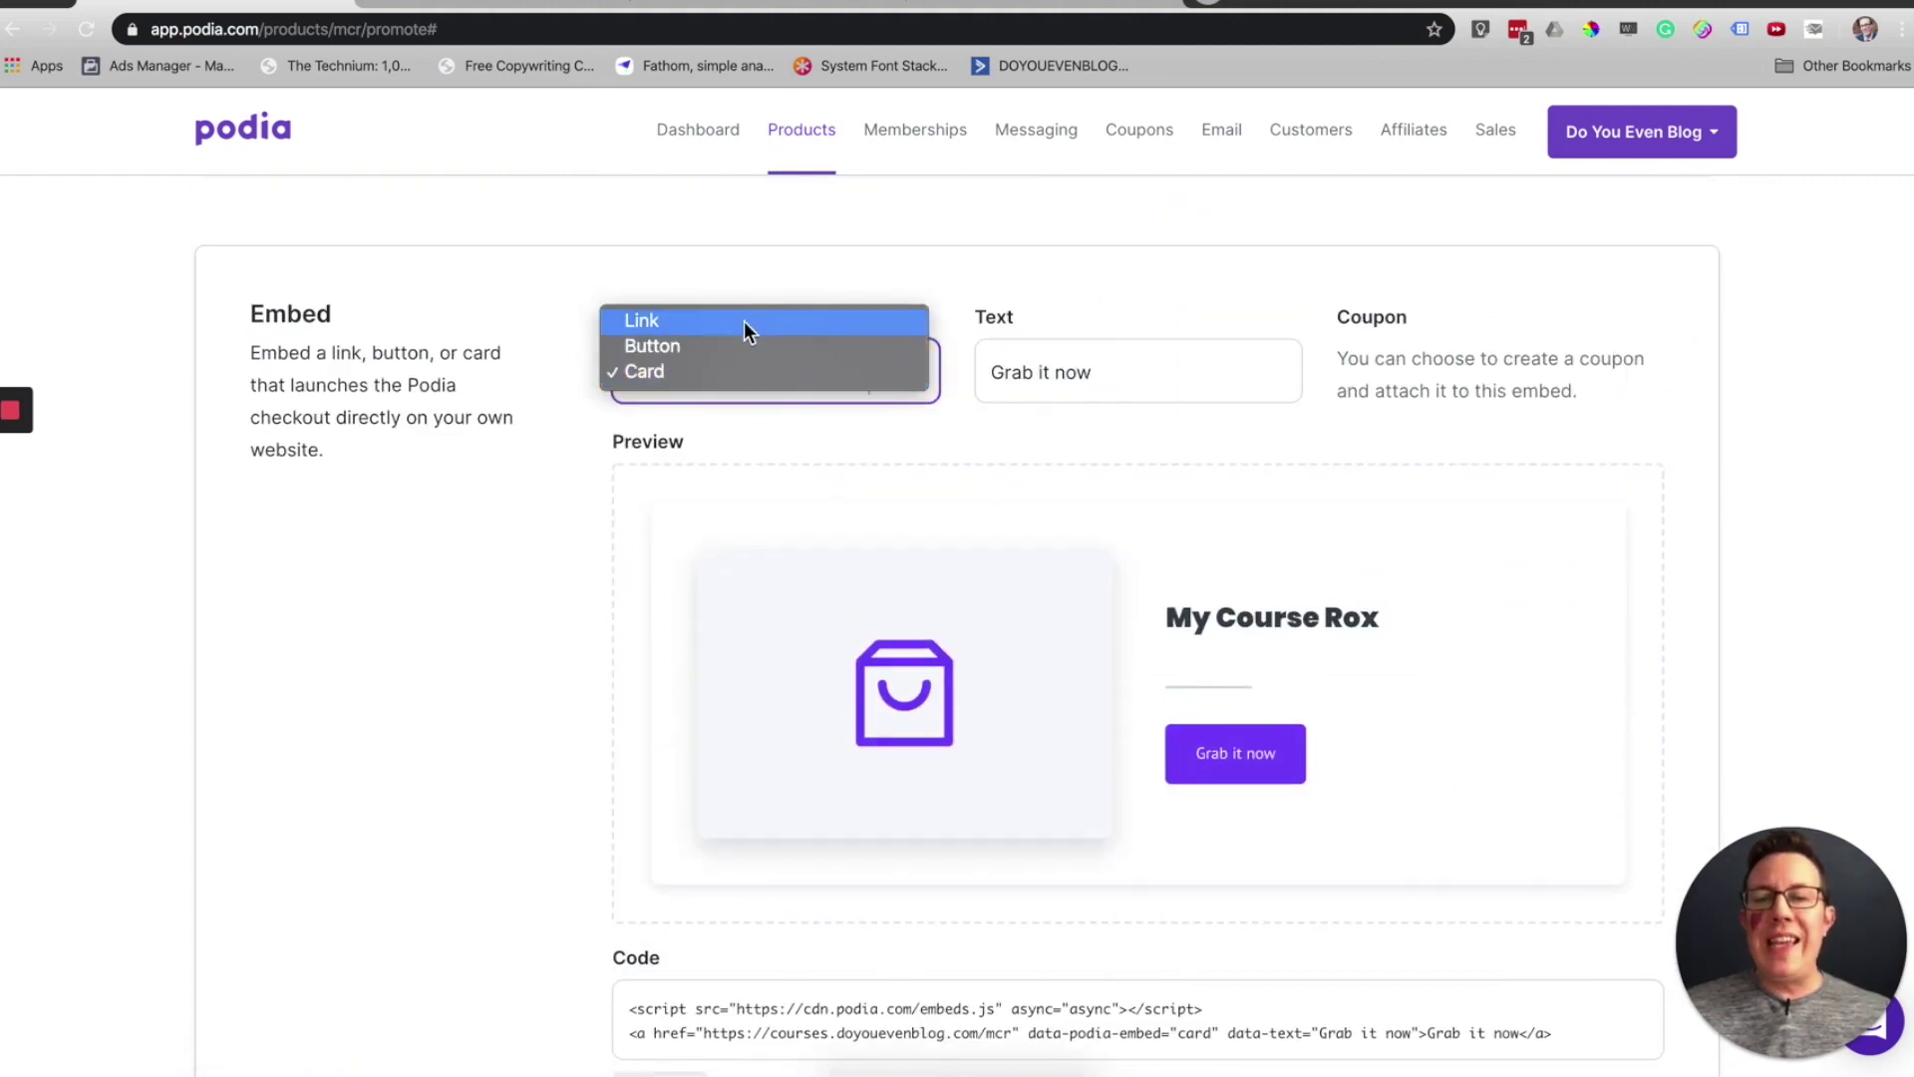
{"action": "key", "text": "Escape"}
{"action": "key", "text": "Up"}
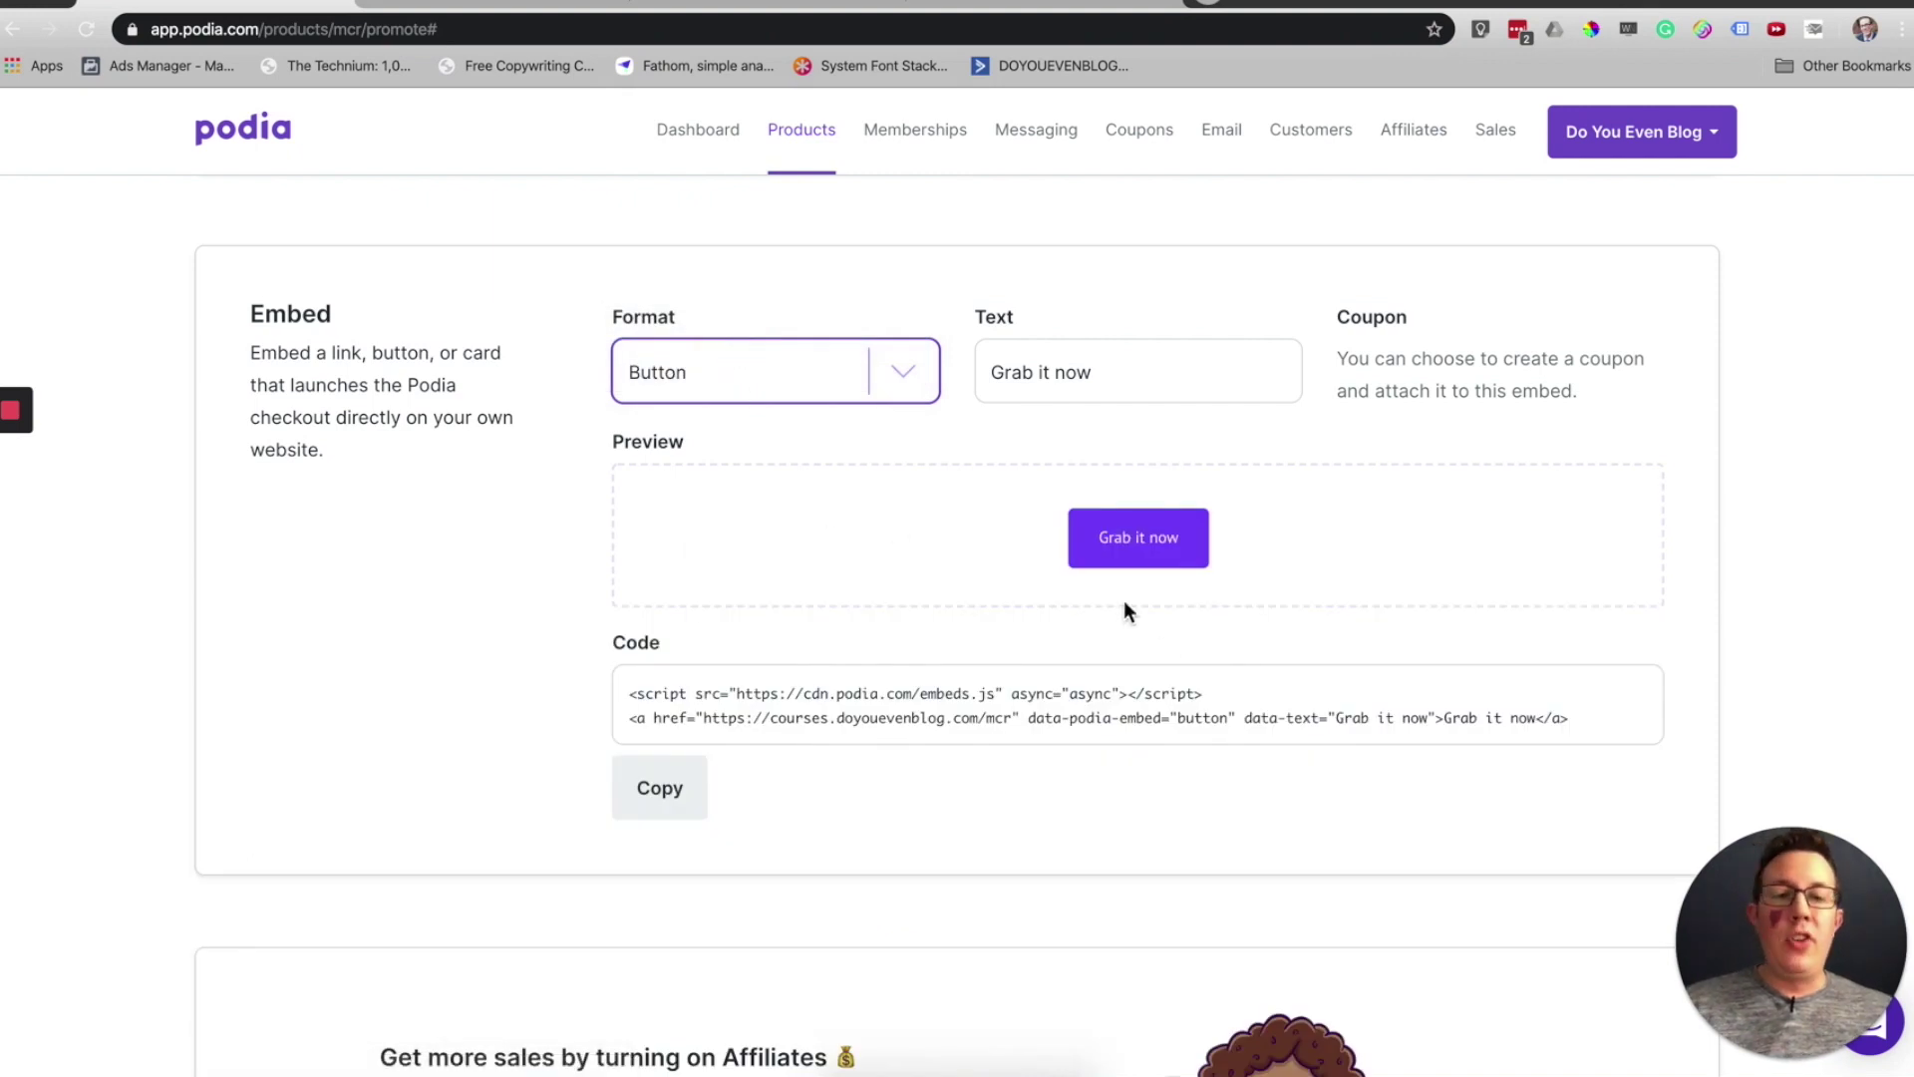
{"action": "left_click", "coordinate": [1133, 547]}
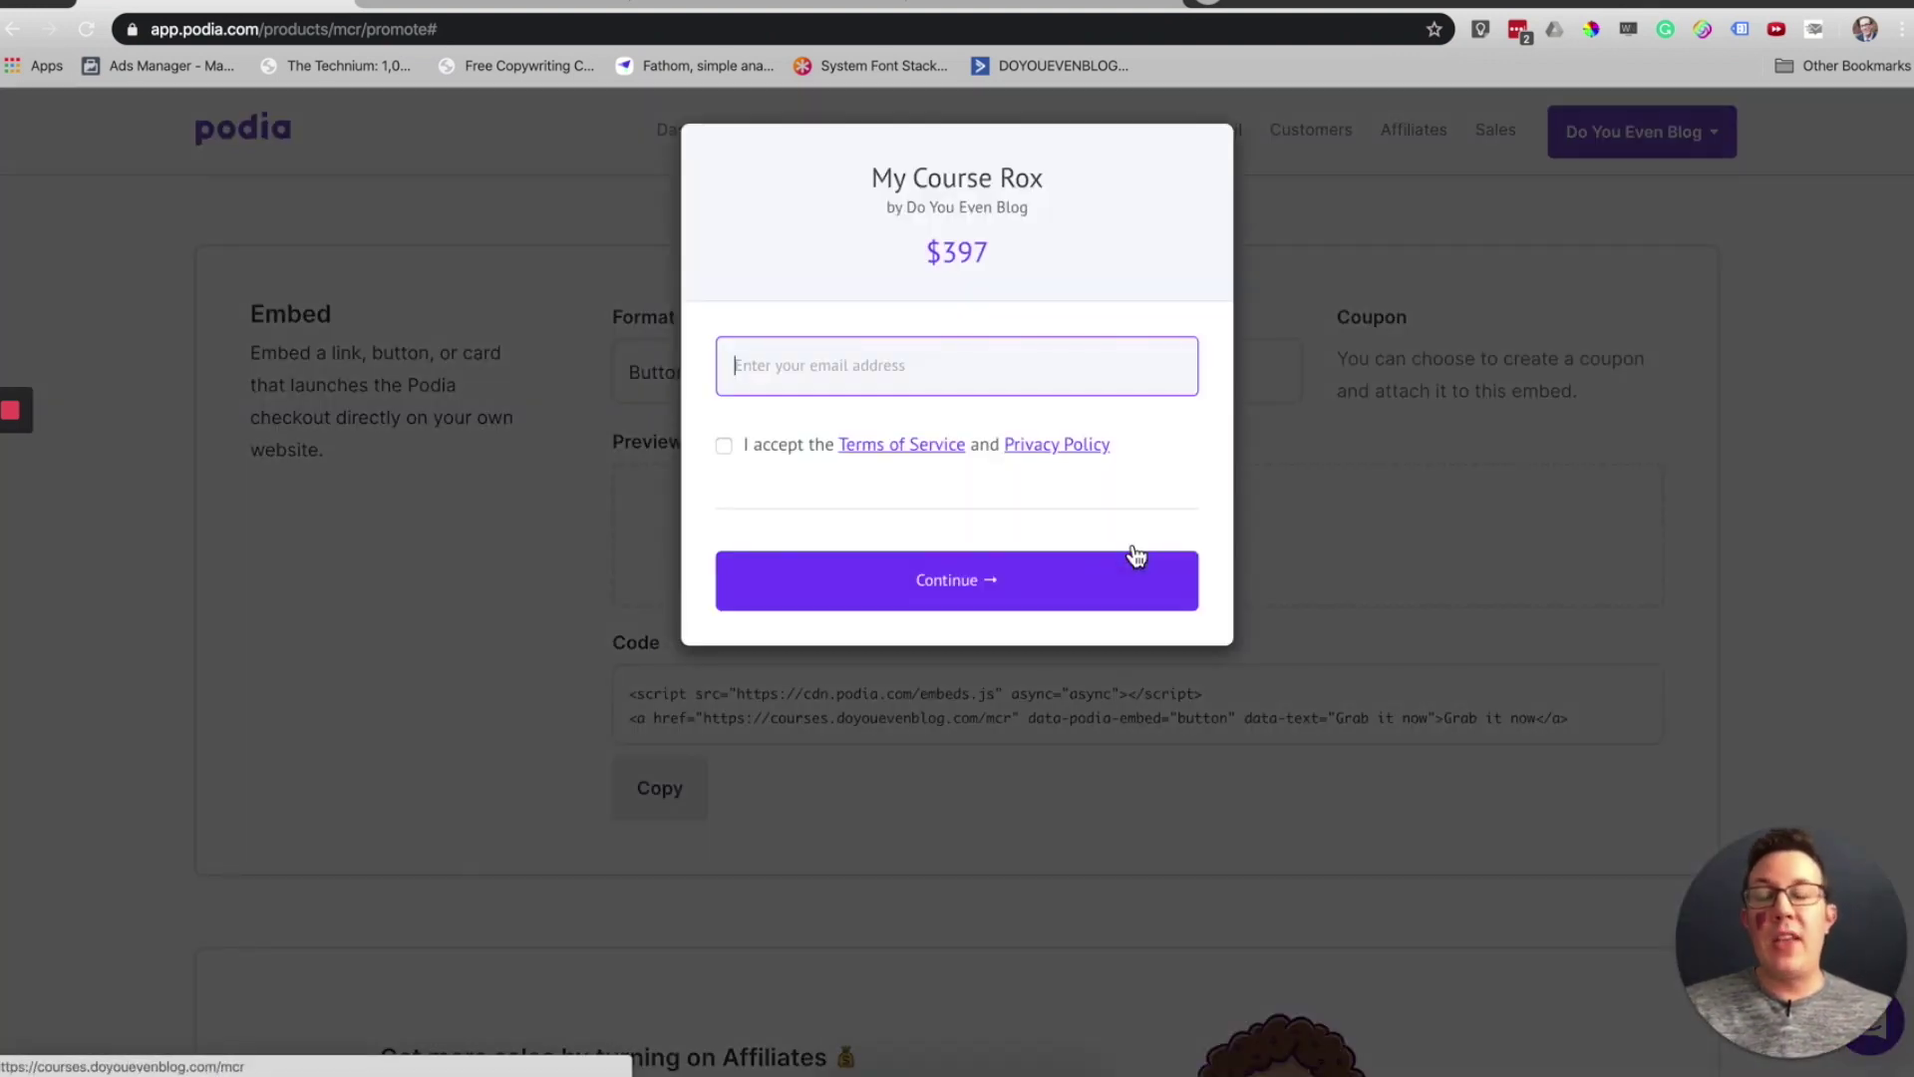
{"action": "left_click", "coordinate": [408, 693]}
Step: Open the option to turn on affiliates from the end of the course's promotion page
{"action": "scroll", "coordinate": [376, 707], "scroll_direction": "down", "scroll_amount": 5}
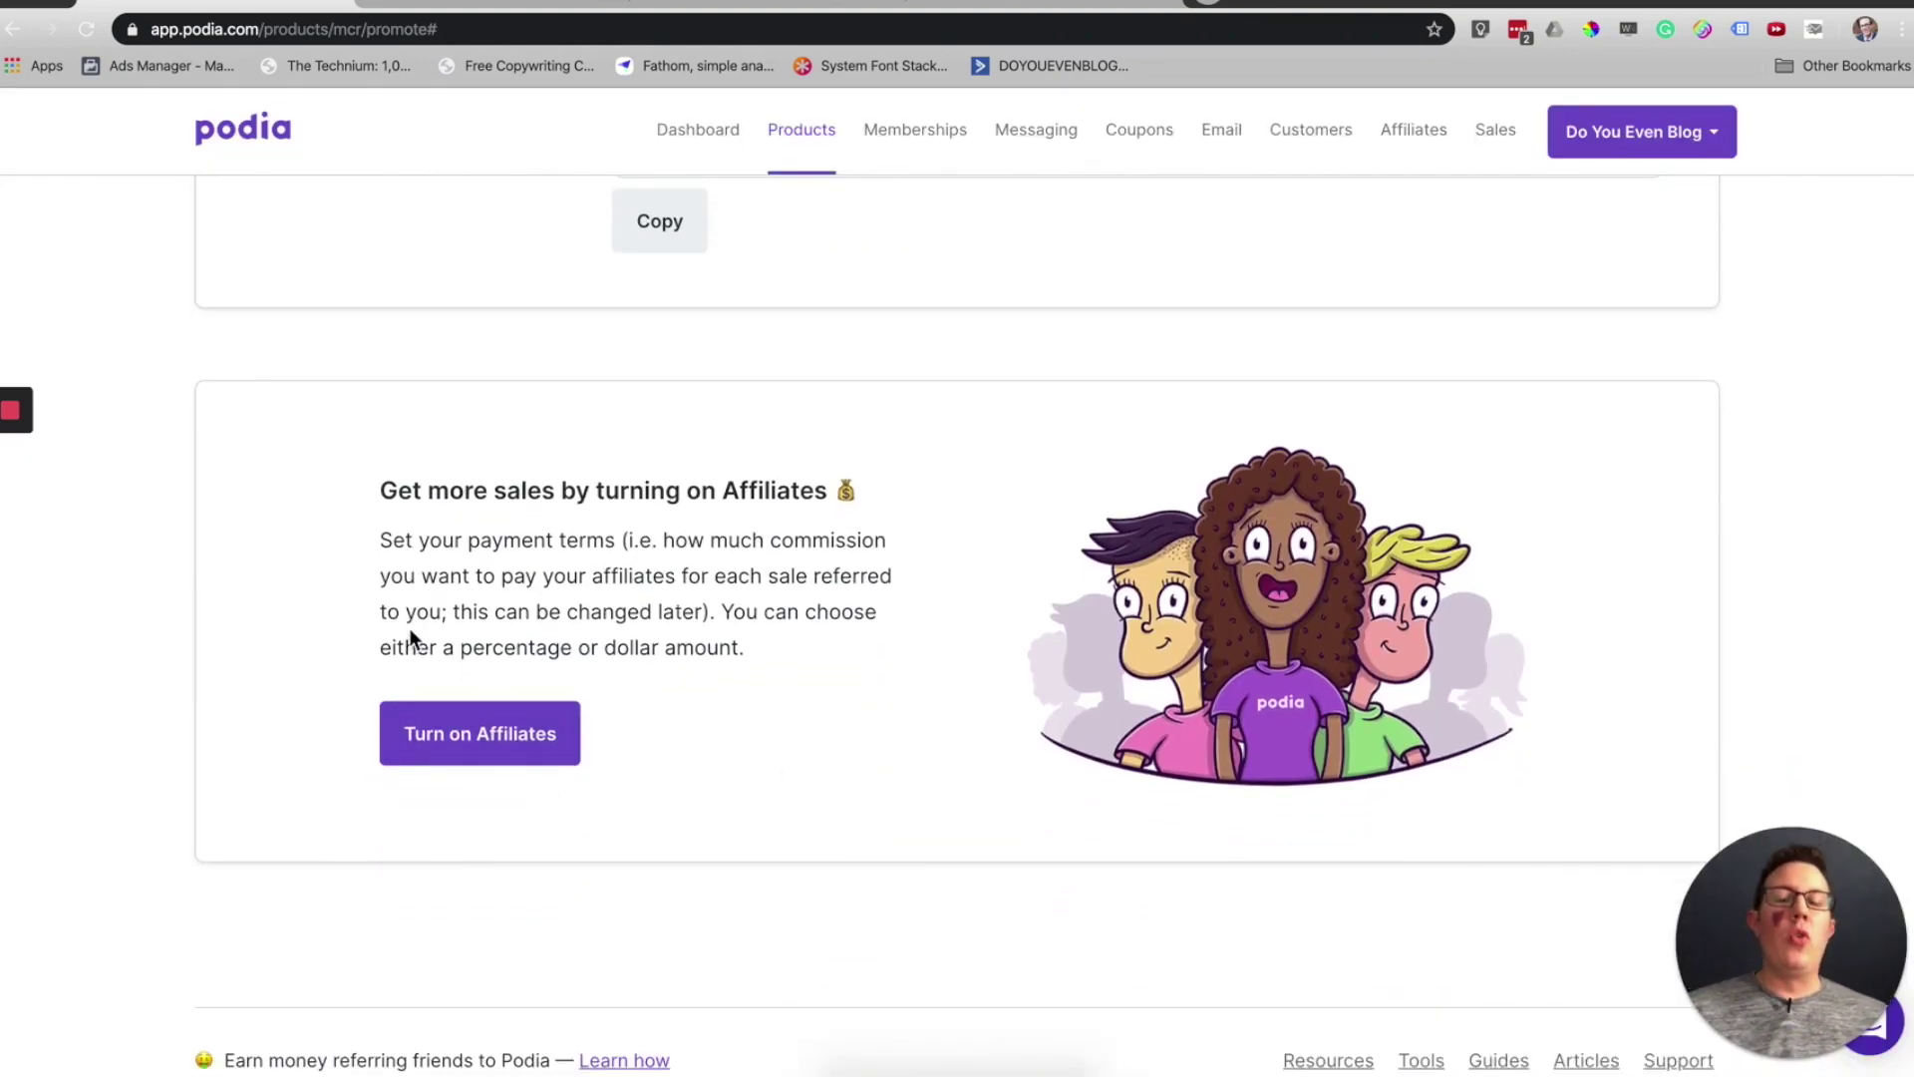
{"action": "scroll", "coordinate": [409, 638], "scroll_direction": "down", "scroll_amount": 1}
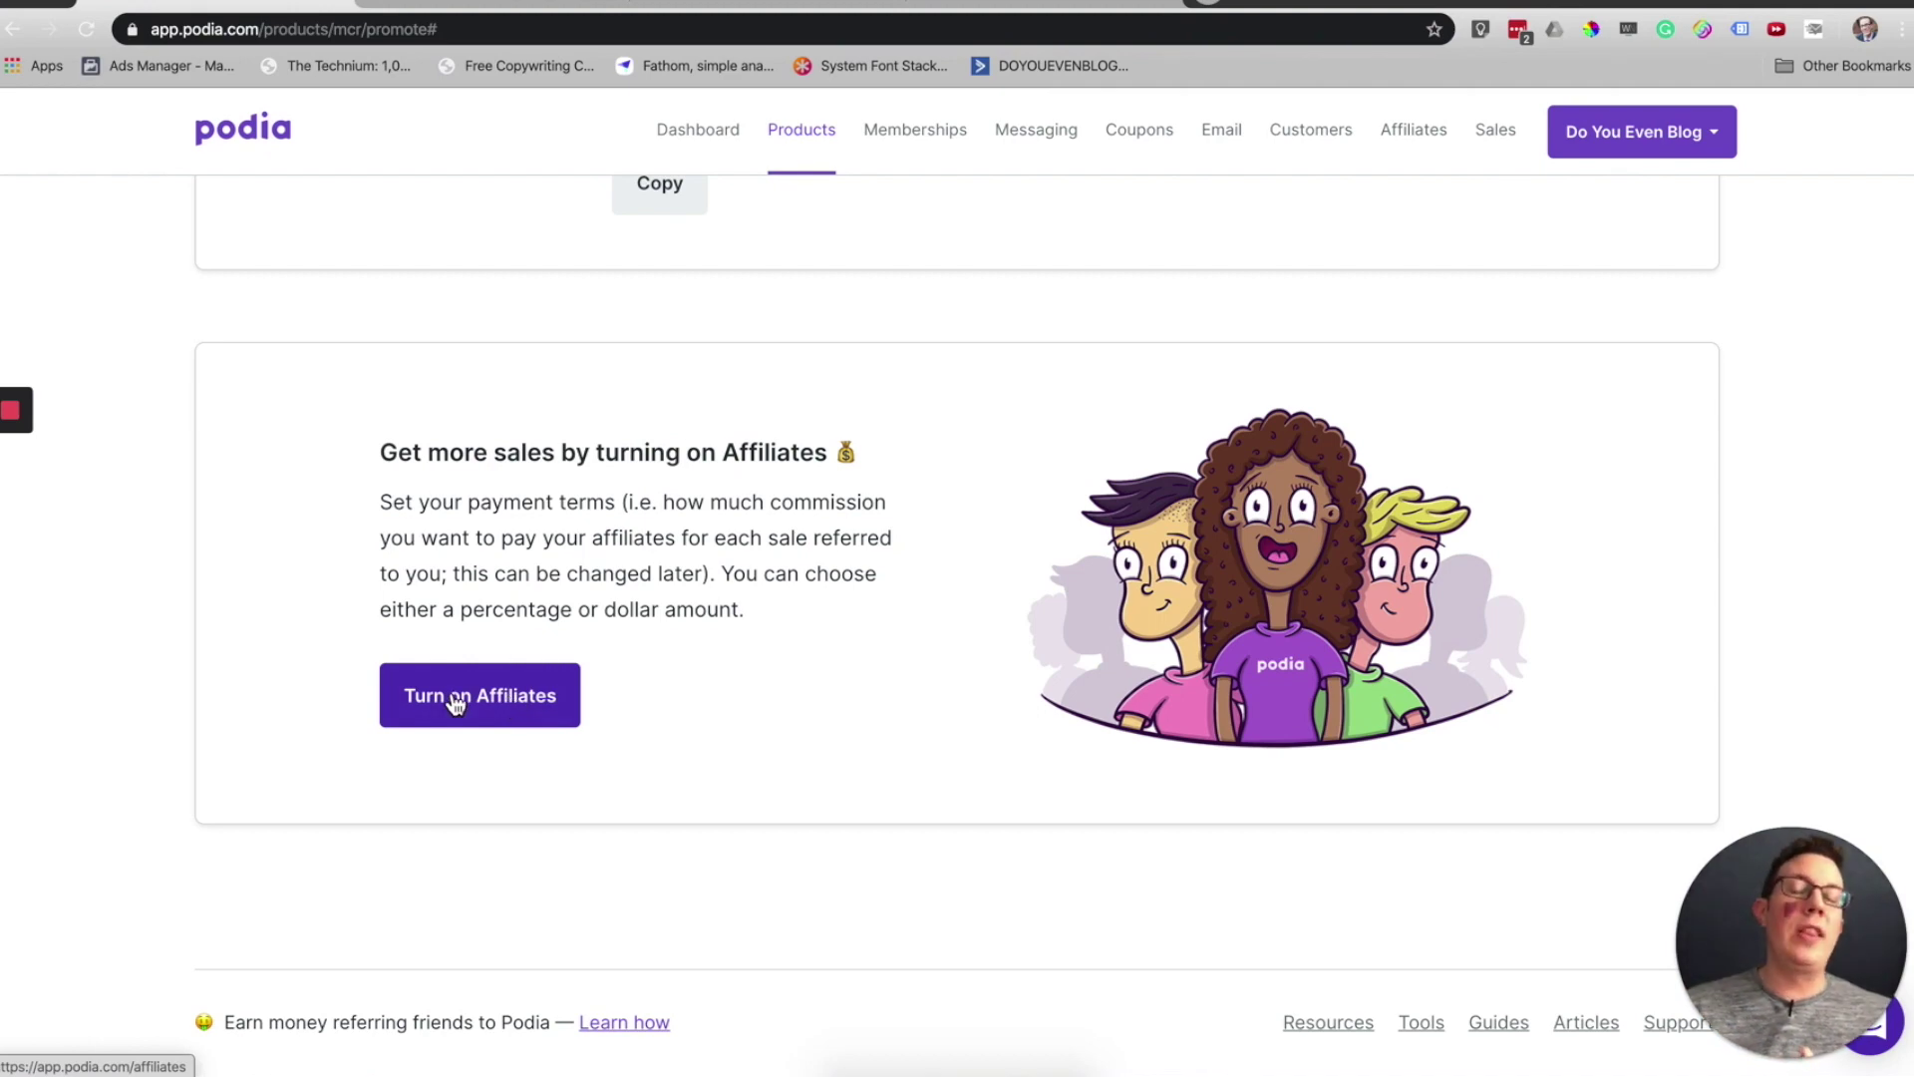
{"action": "left_click", "coordinate": [455, 702]}
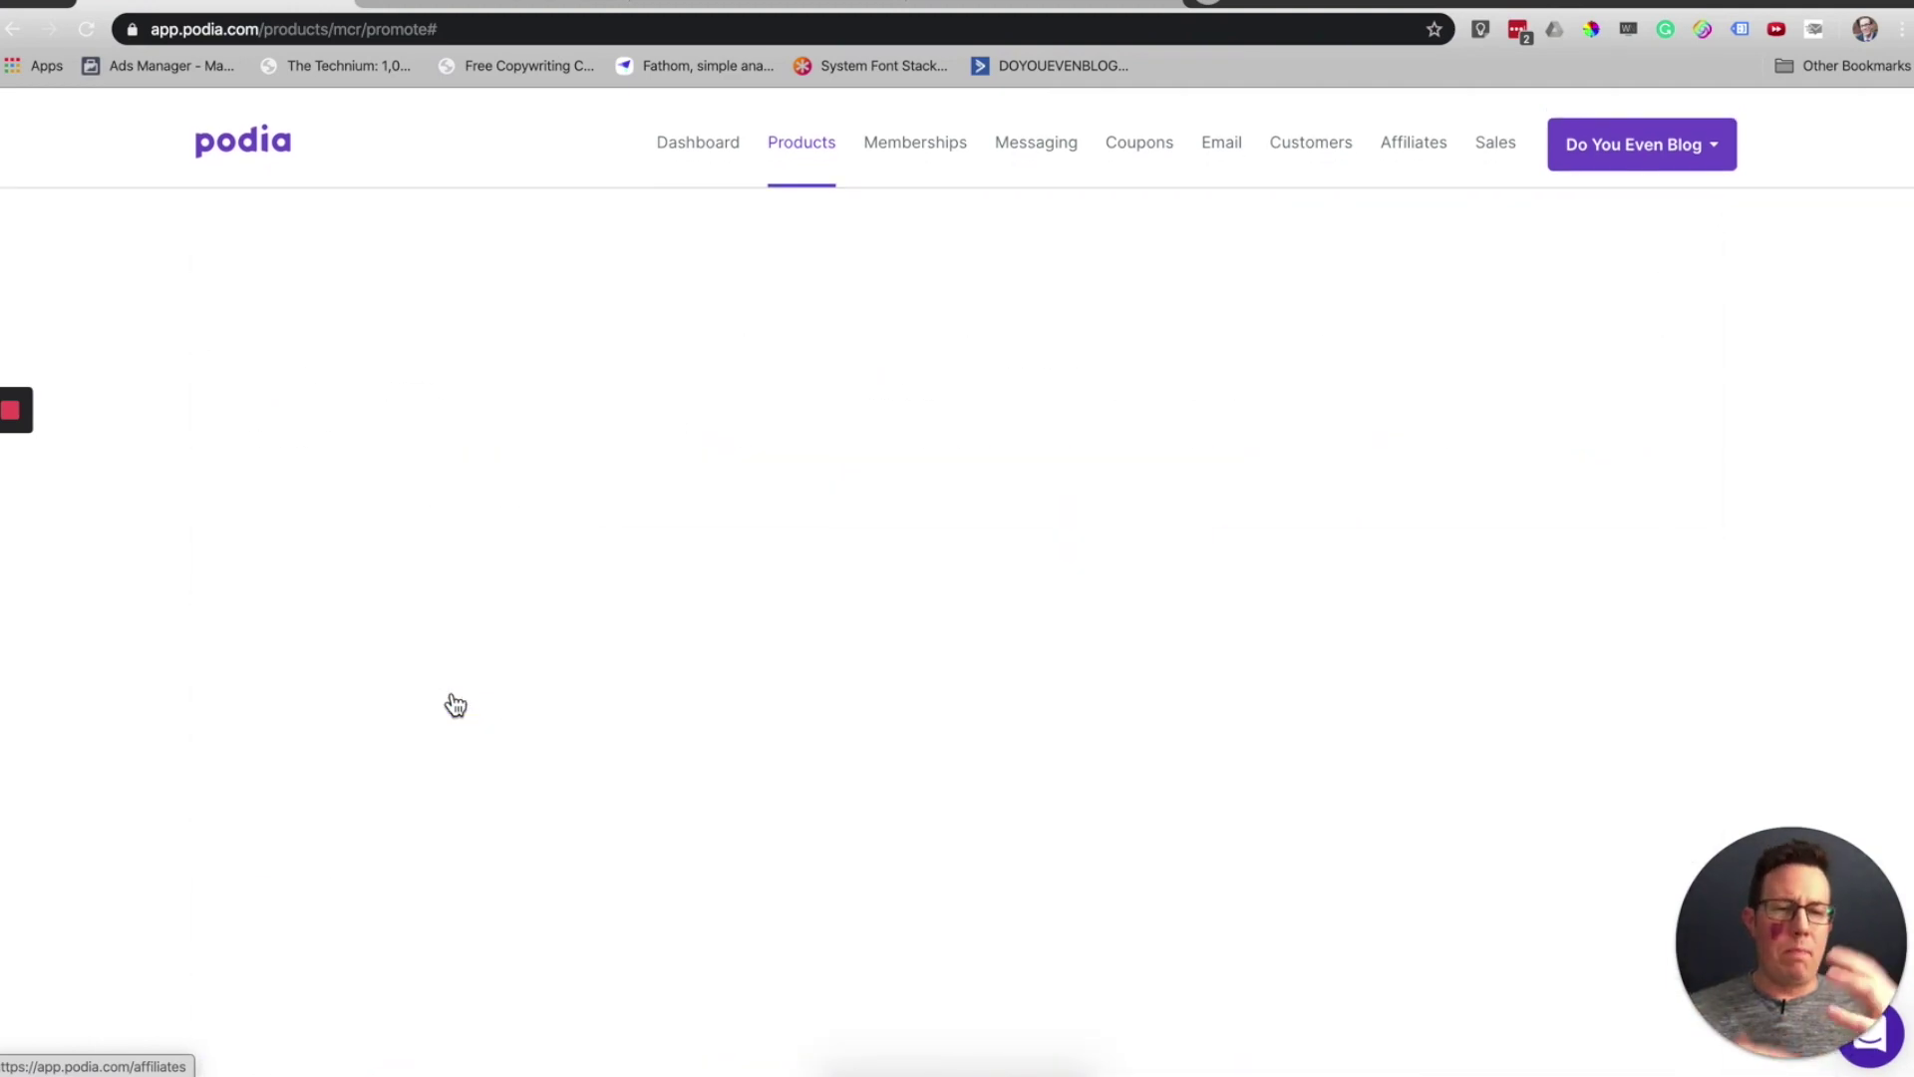
Step: Open the course's customer list and examine the options for enrolling a customer and exporting customer data
{"action": "left_click", "coordinate": [666, 450]}
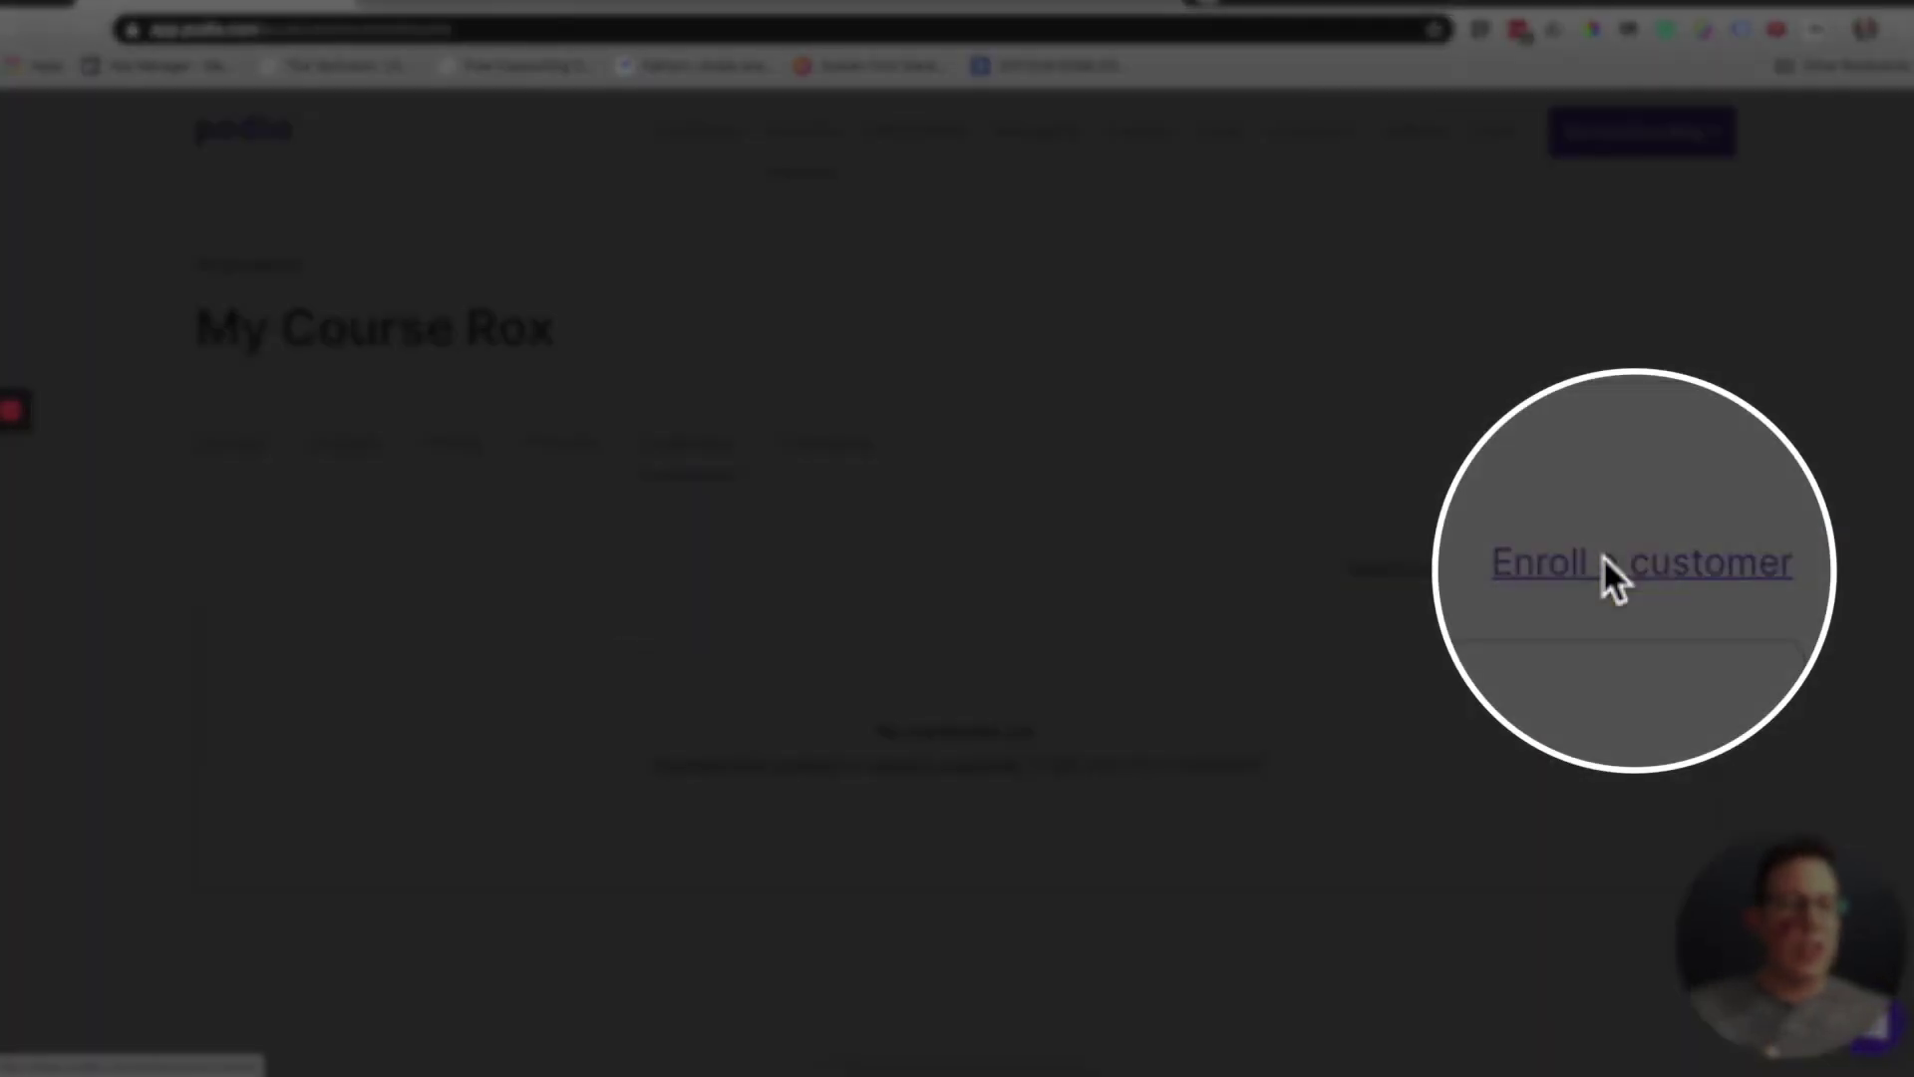
{"action": "left_click", "coordinate": [1621, 567]}
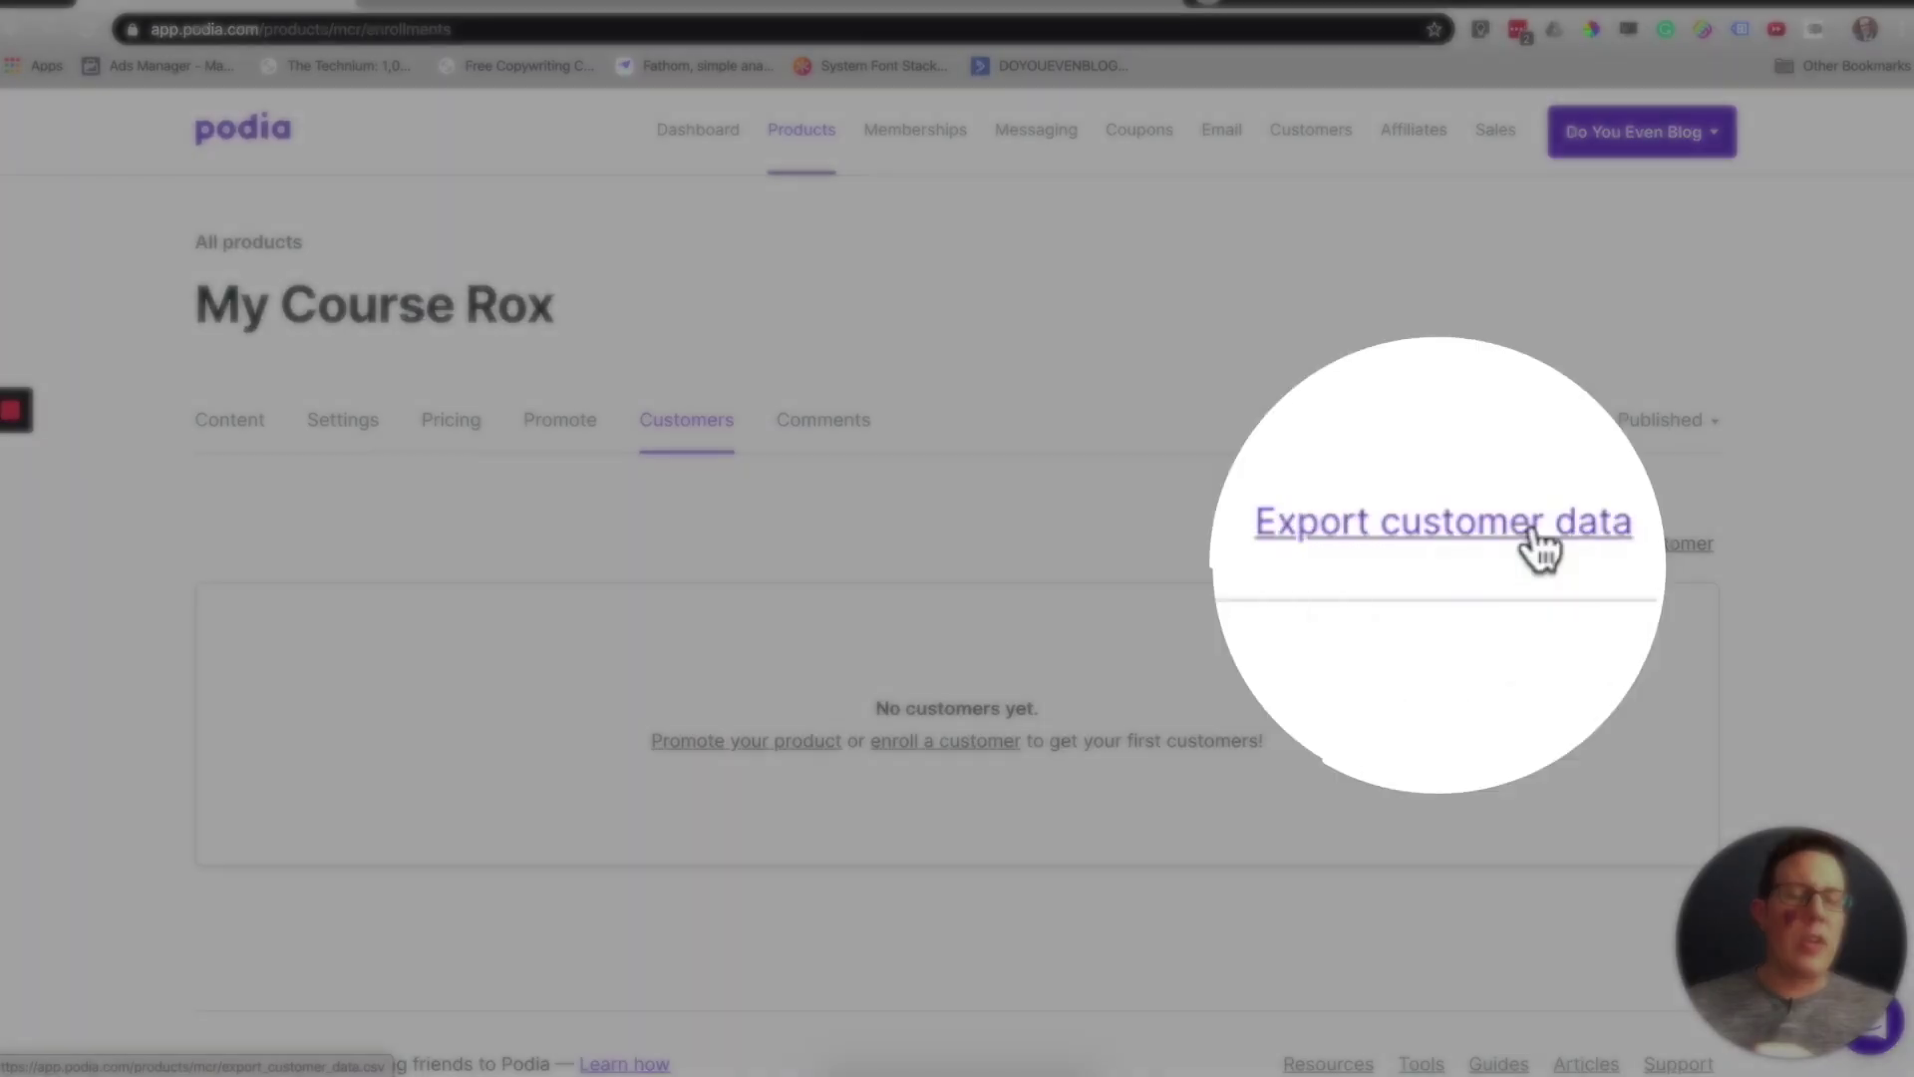
{"action": "scroll", "coordinate": [682, 602], "scroll_direction": "down", "scroll_amount": 1}
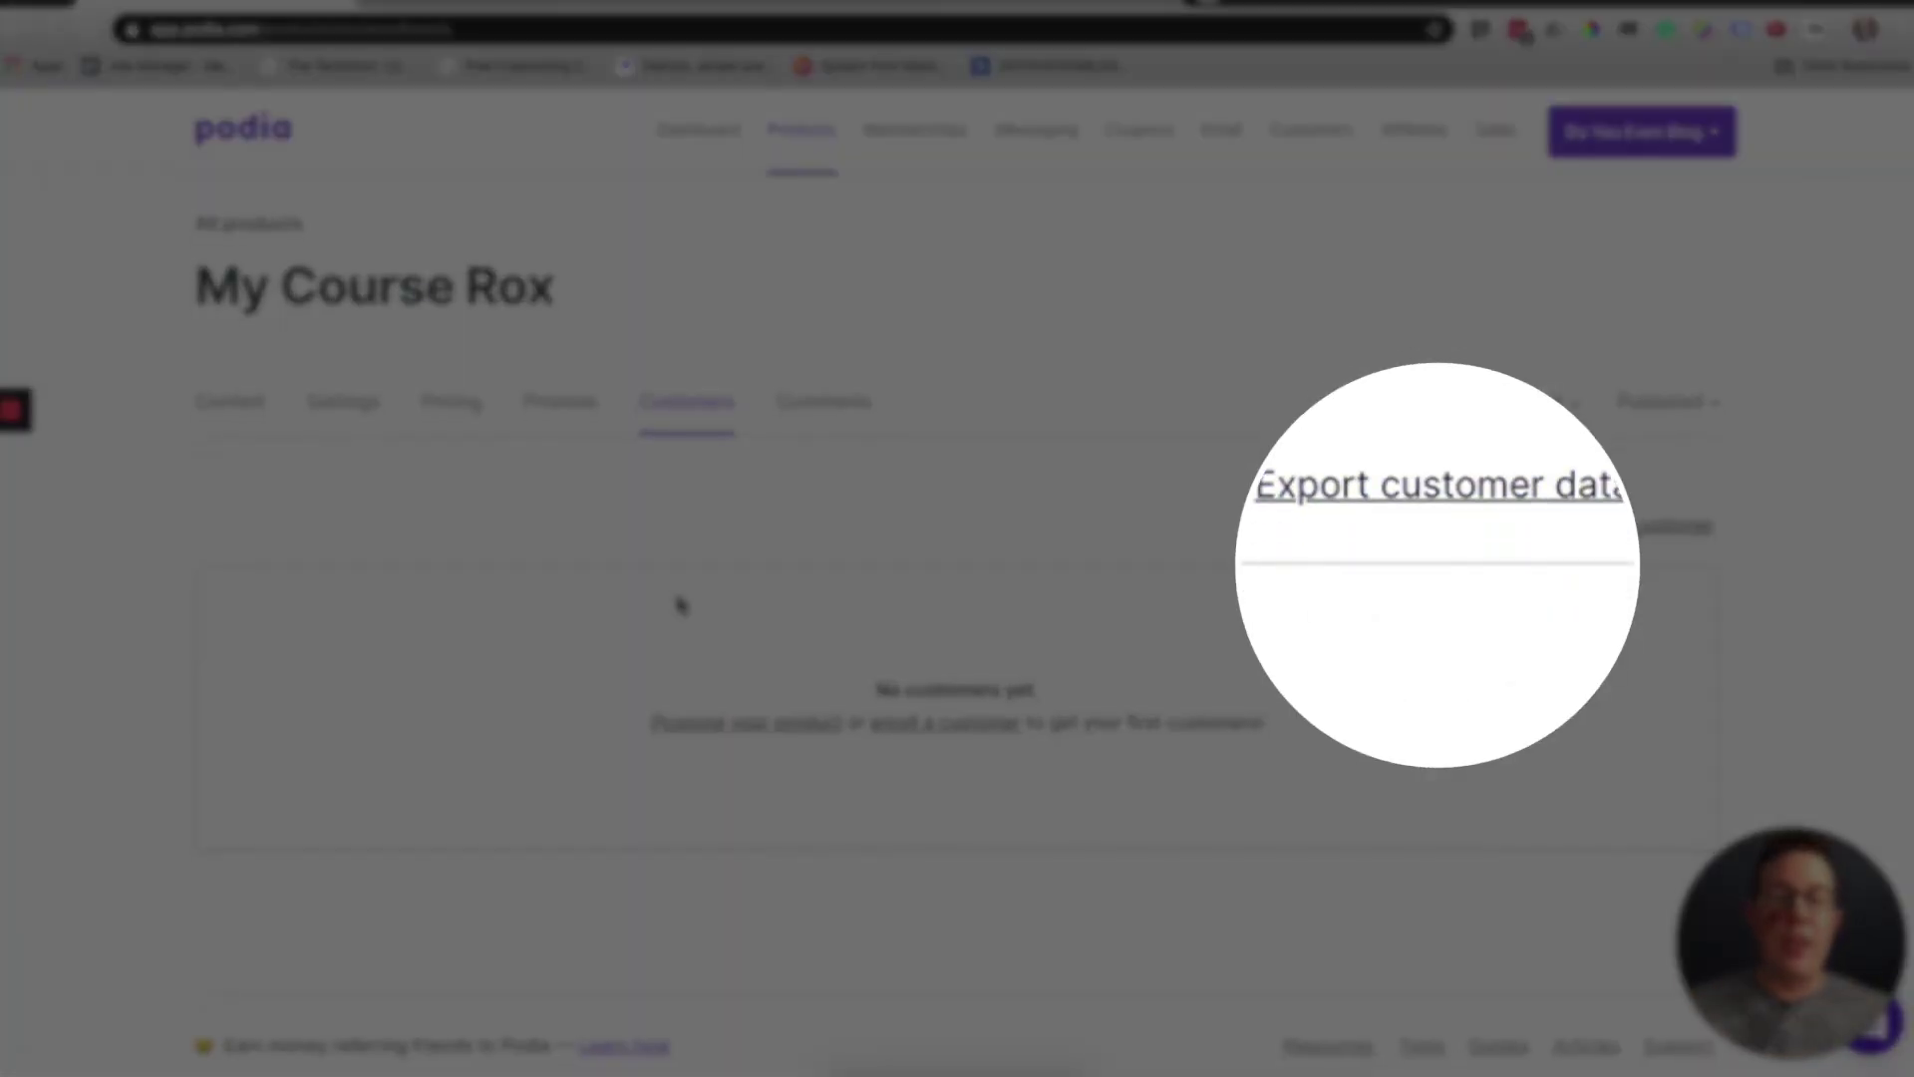
{"action": "scroll", "coordinate": [681, 602], "scroll_direction": "down", "scroll_amount": 2}
{"action": "scroll", "coordinate": [698, 596], "scroll_direction": "up", "scroll_amount": 3}
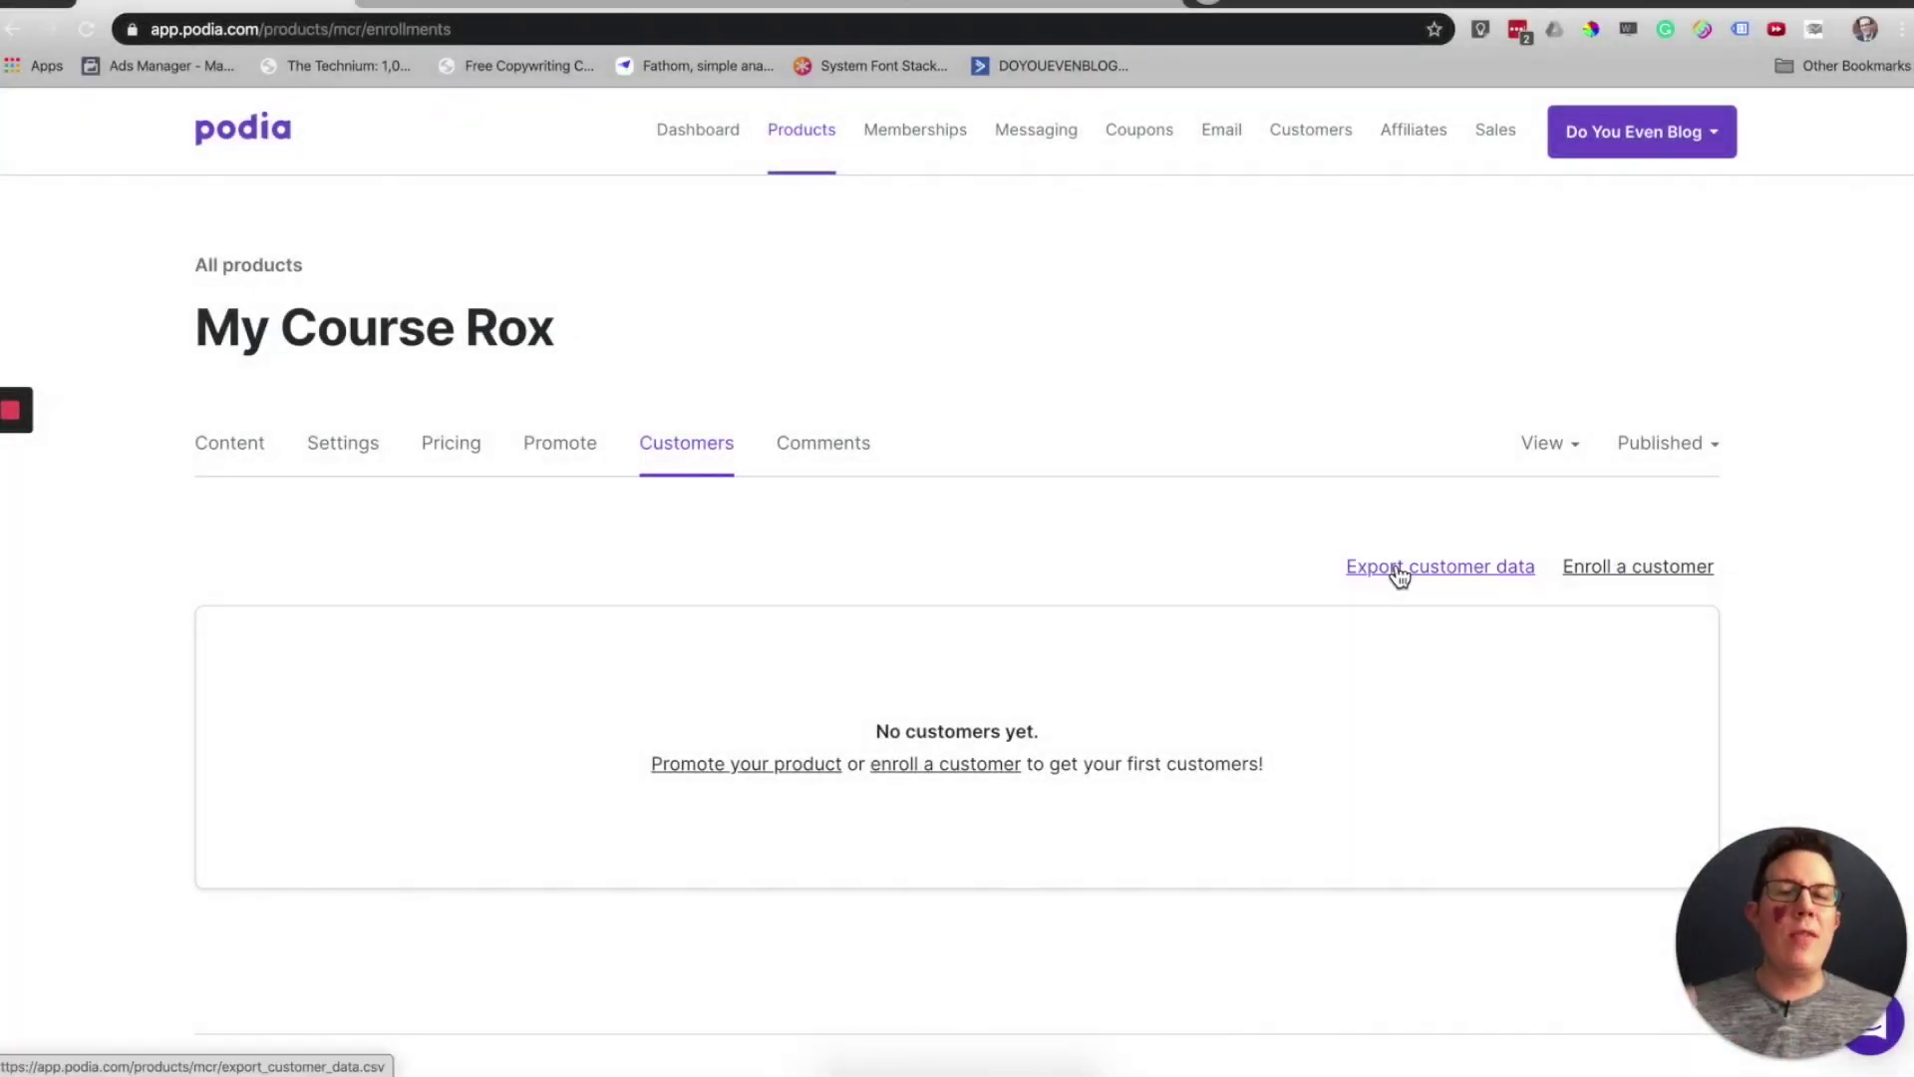
Step: Open the course's comments page and review the On, Off and Locked visibility options
{"action": "left_click", "coordinate": [823, 442]}
{"action": "scroll", "coordinate": [941, 517], "scroll_direction": "down", "scroll_amount": 2}
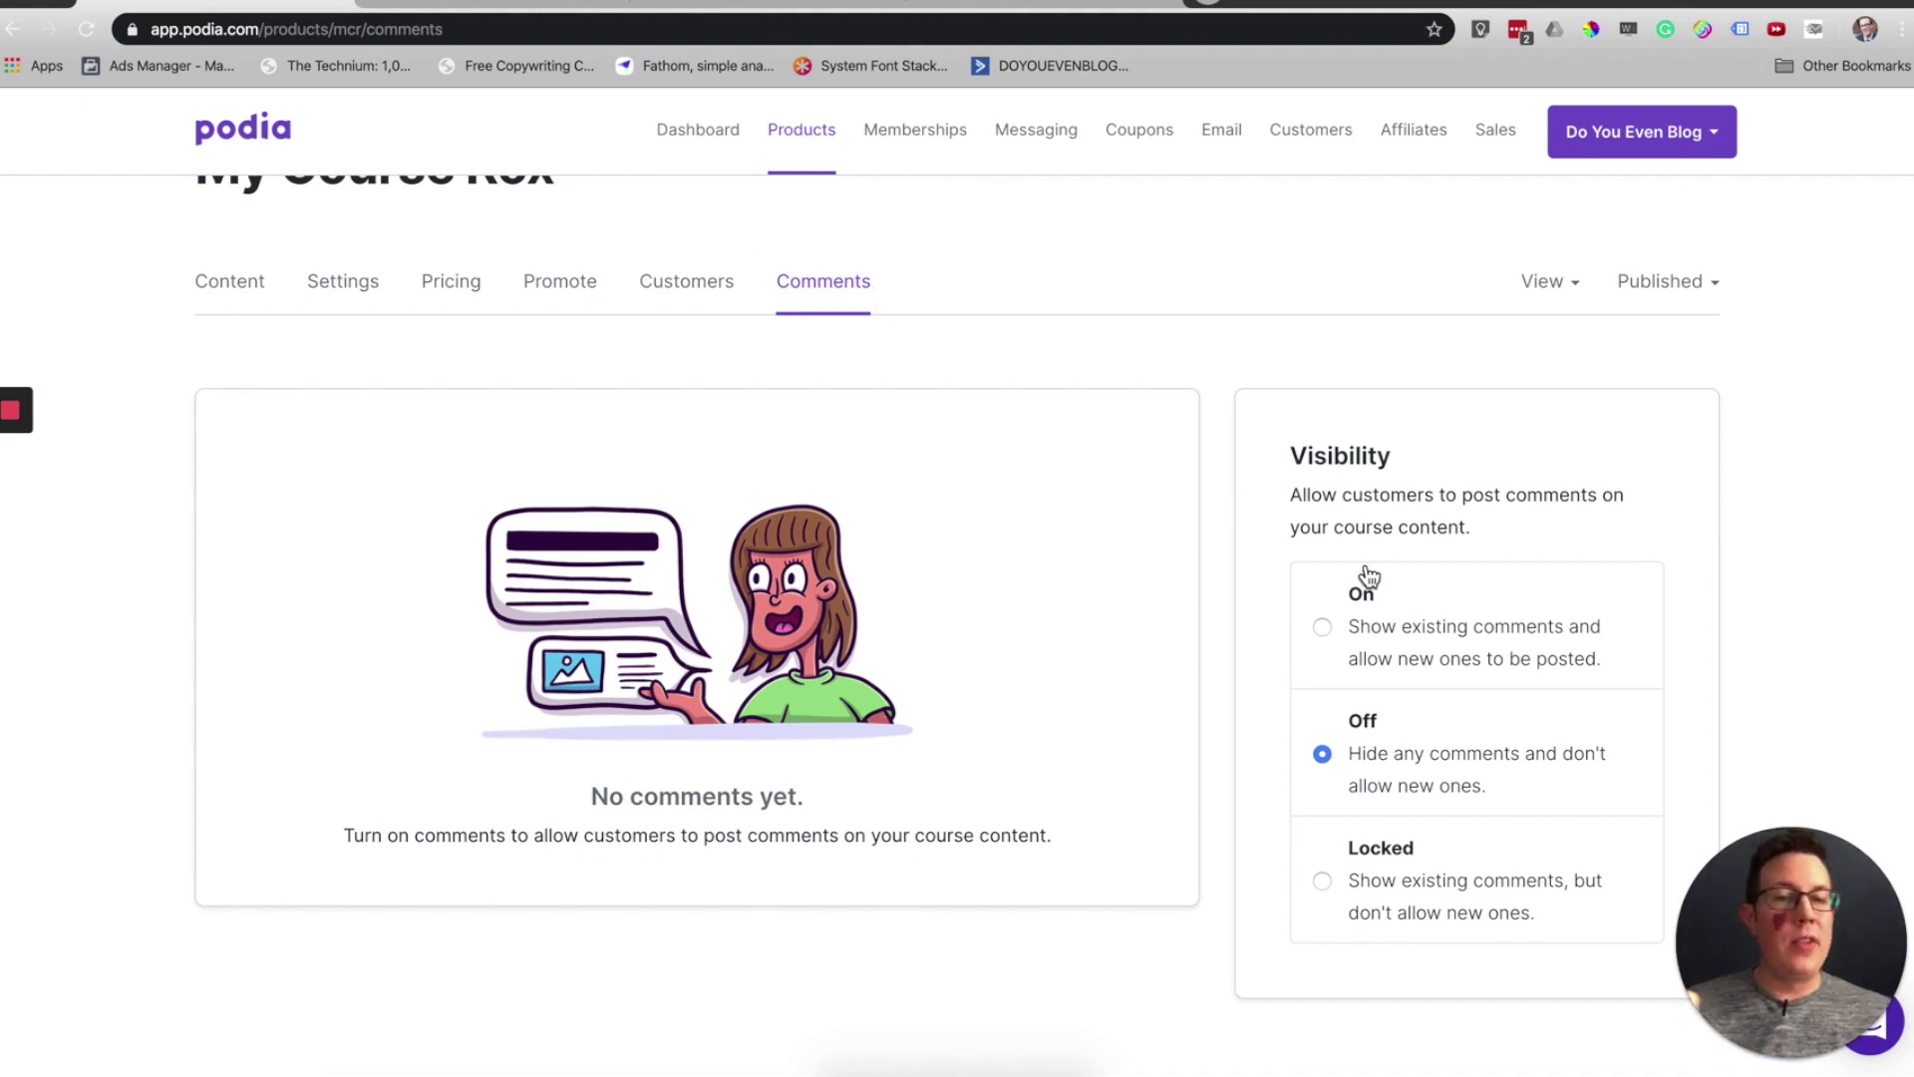
{"action": "scroll", "coordinate": [1436, 528], "scroll_direction": "down", "scroll_amount": 3}
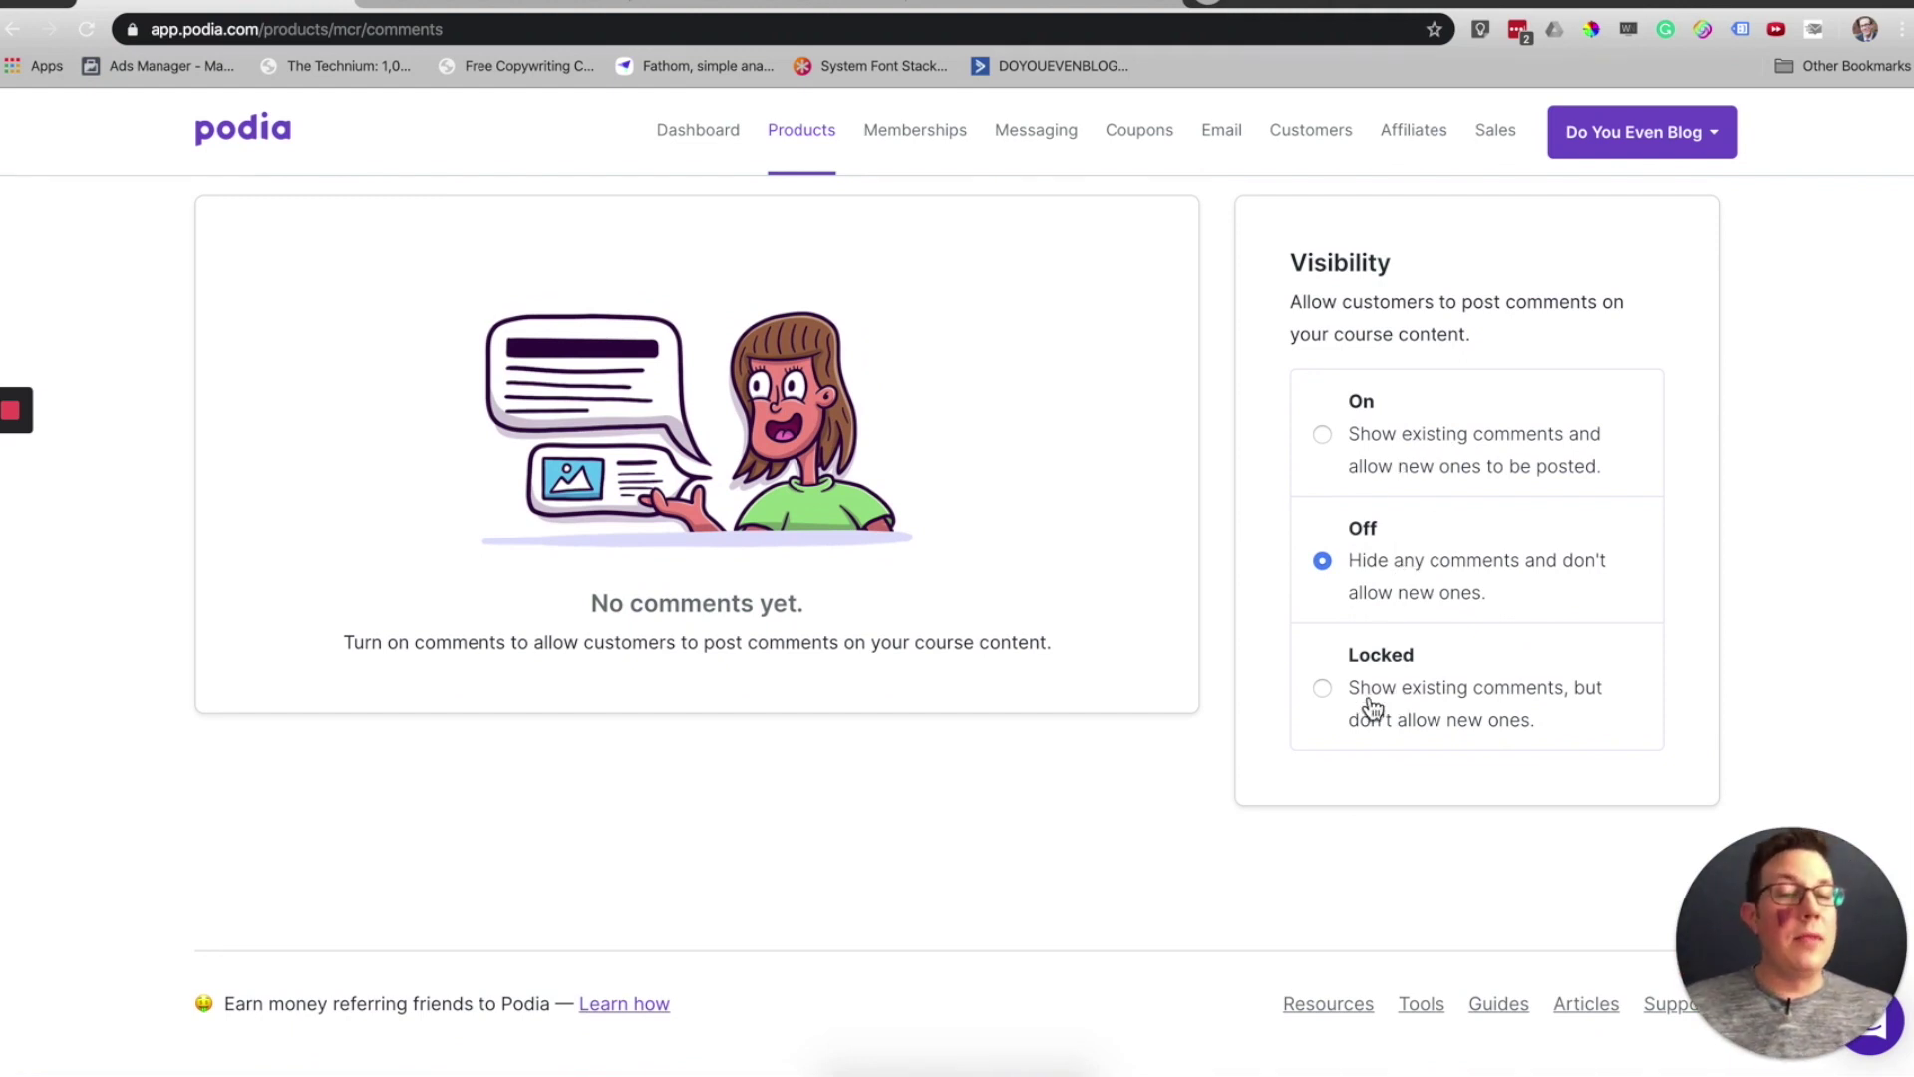
{"action": "scroll", "coordinate": [855, 530], "scroll_direction": "up", "scroll_amount": 3}
{"action": "scroll", "coordinate": [854, 530], "scroll_direction": "up", "scroll_amount": 1}
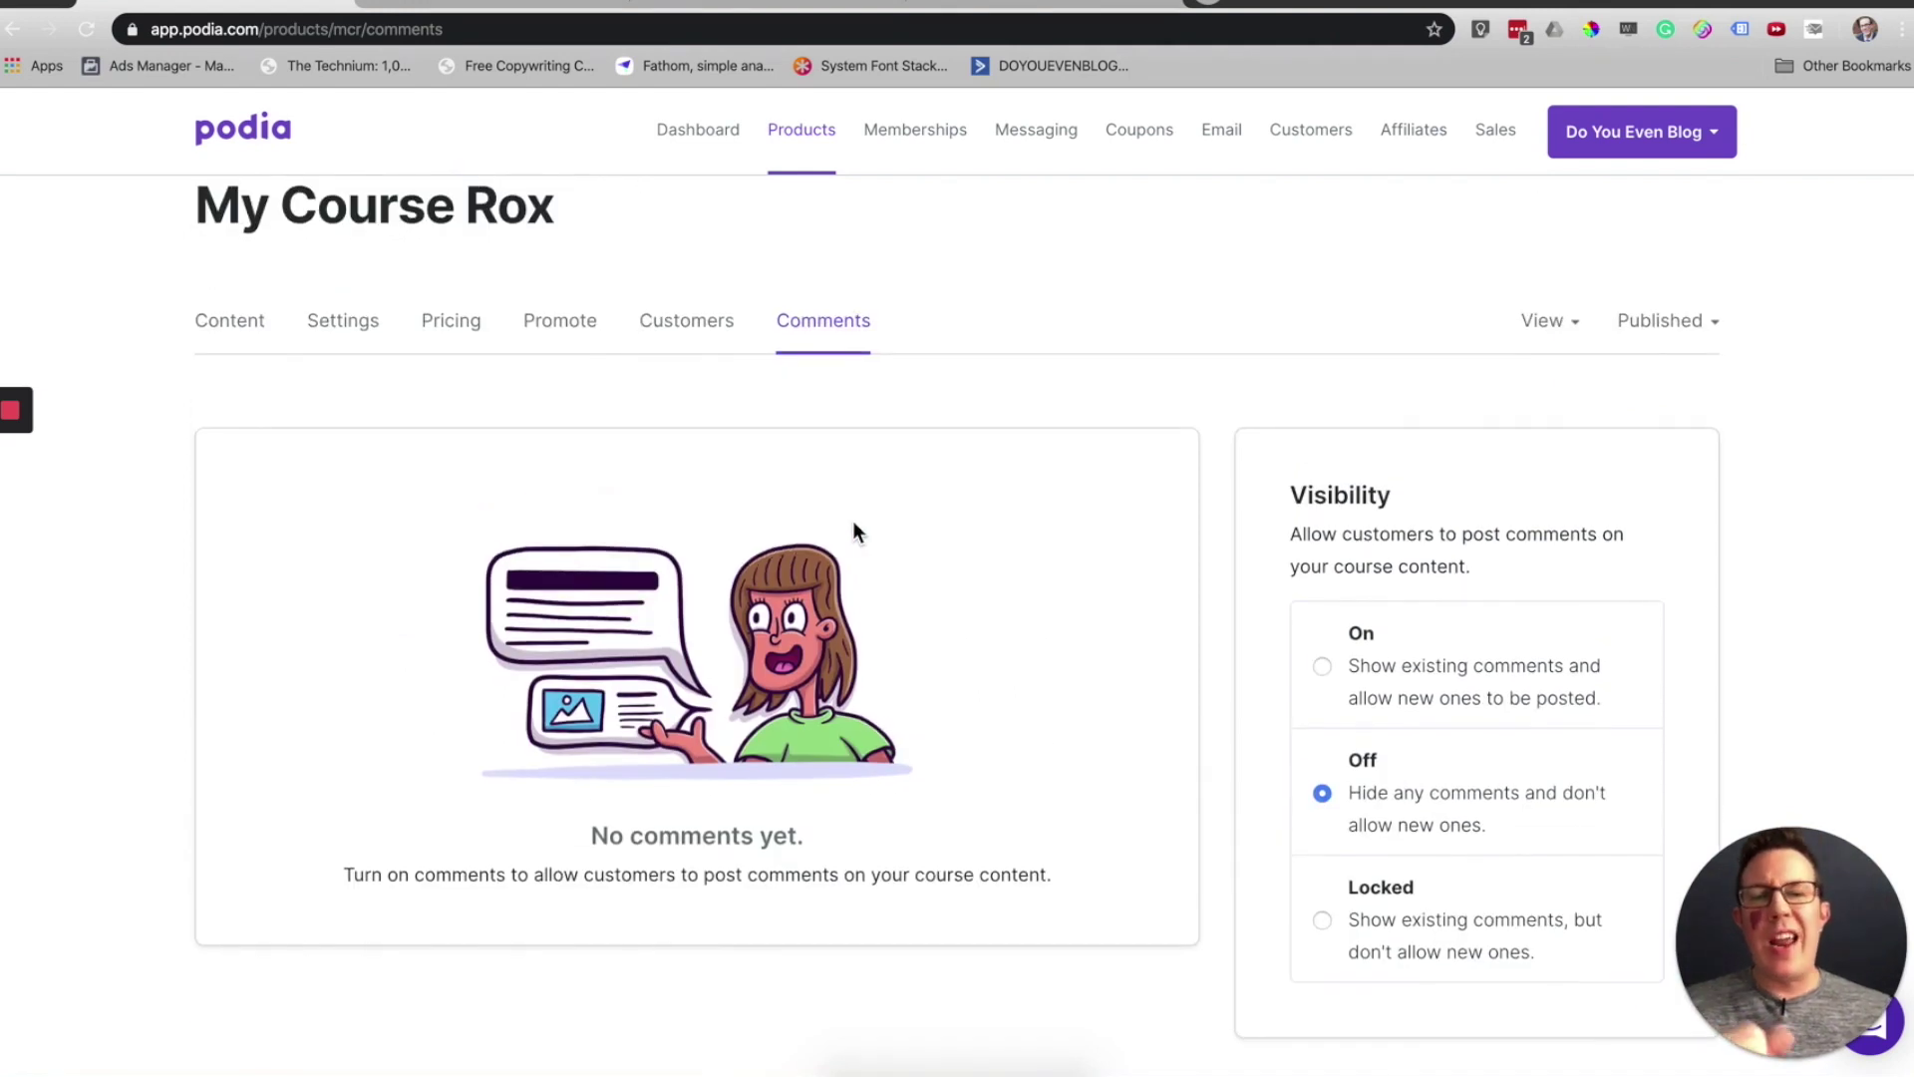
{"action": "scroll", "coordinate": [854, 528], "scroll_direction": "up", "scroll_amount": 2}
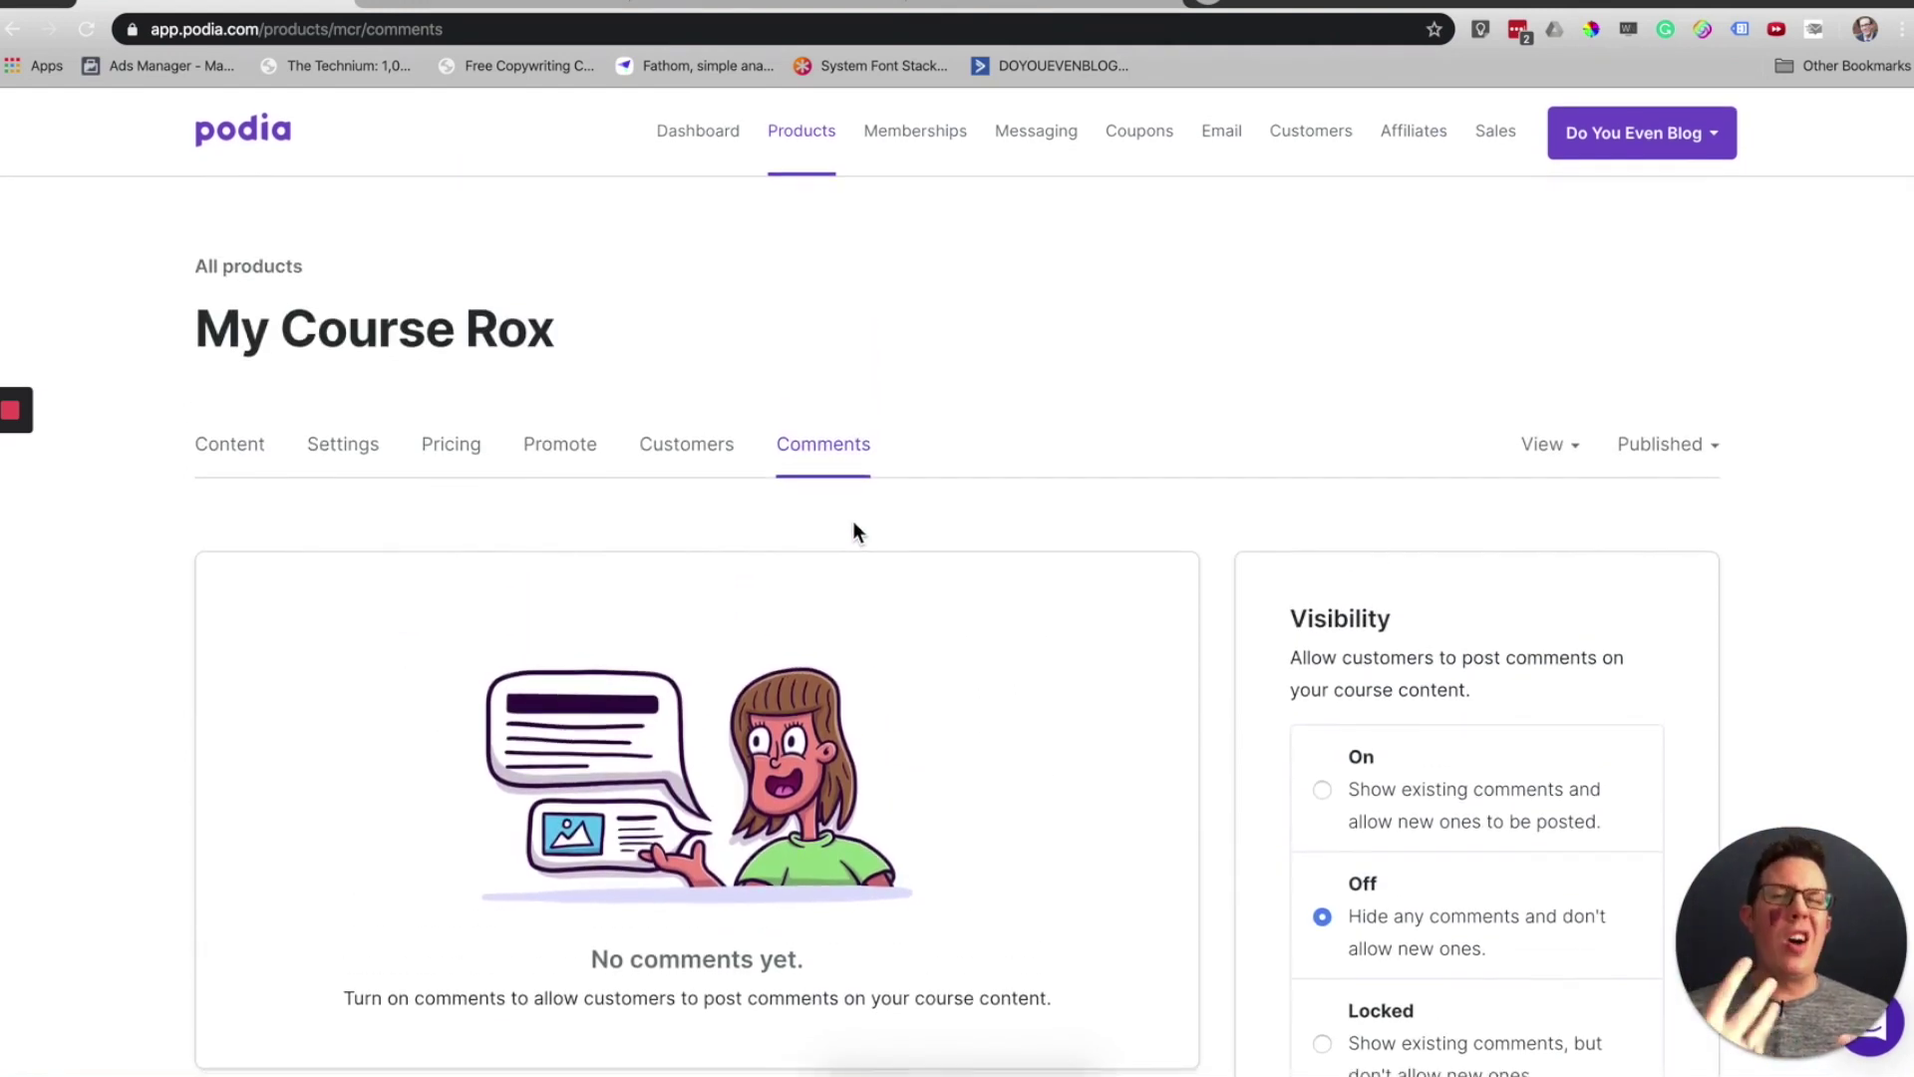
Step: Open the store's coupons page and review the list of existing coupons
{"action": "left_click", "coordinate": [1561, 441]}
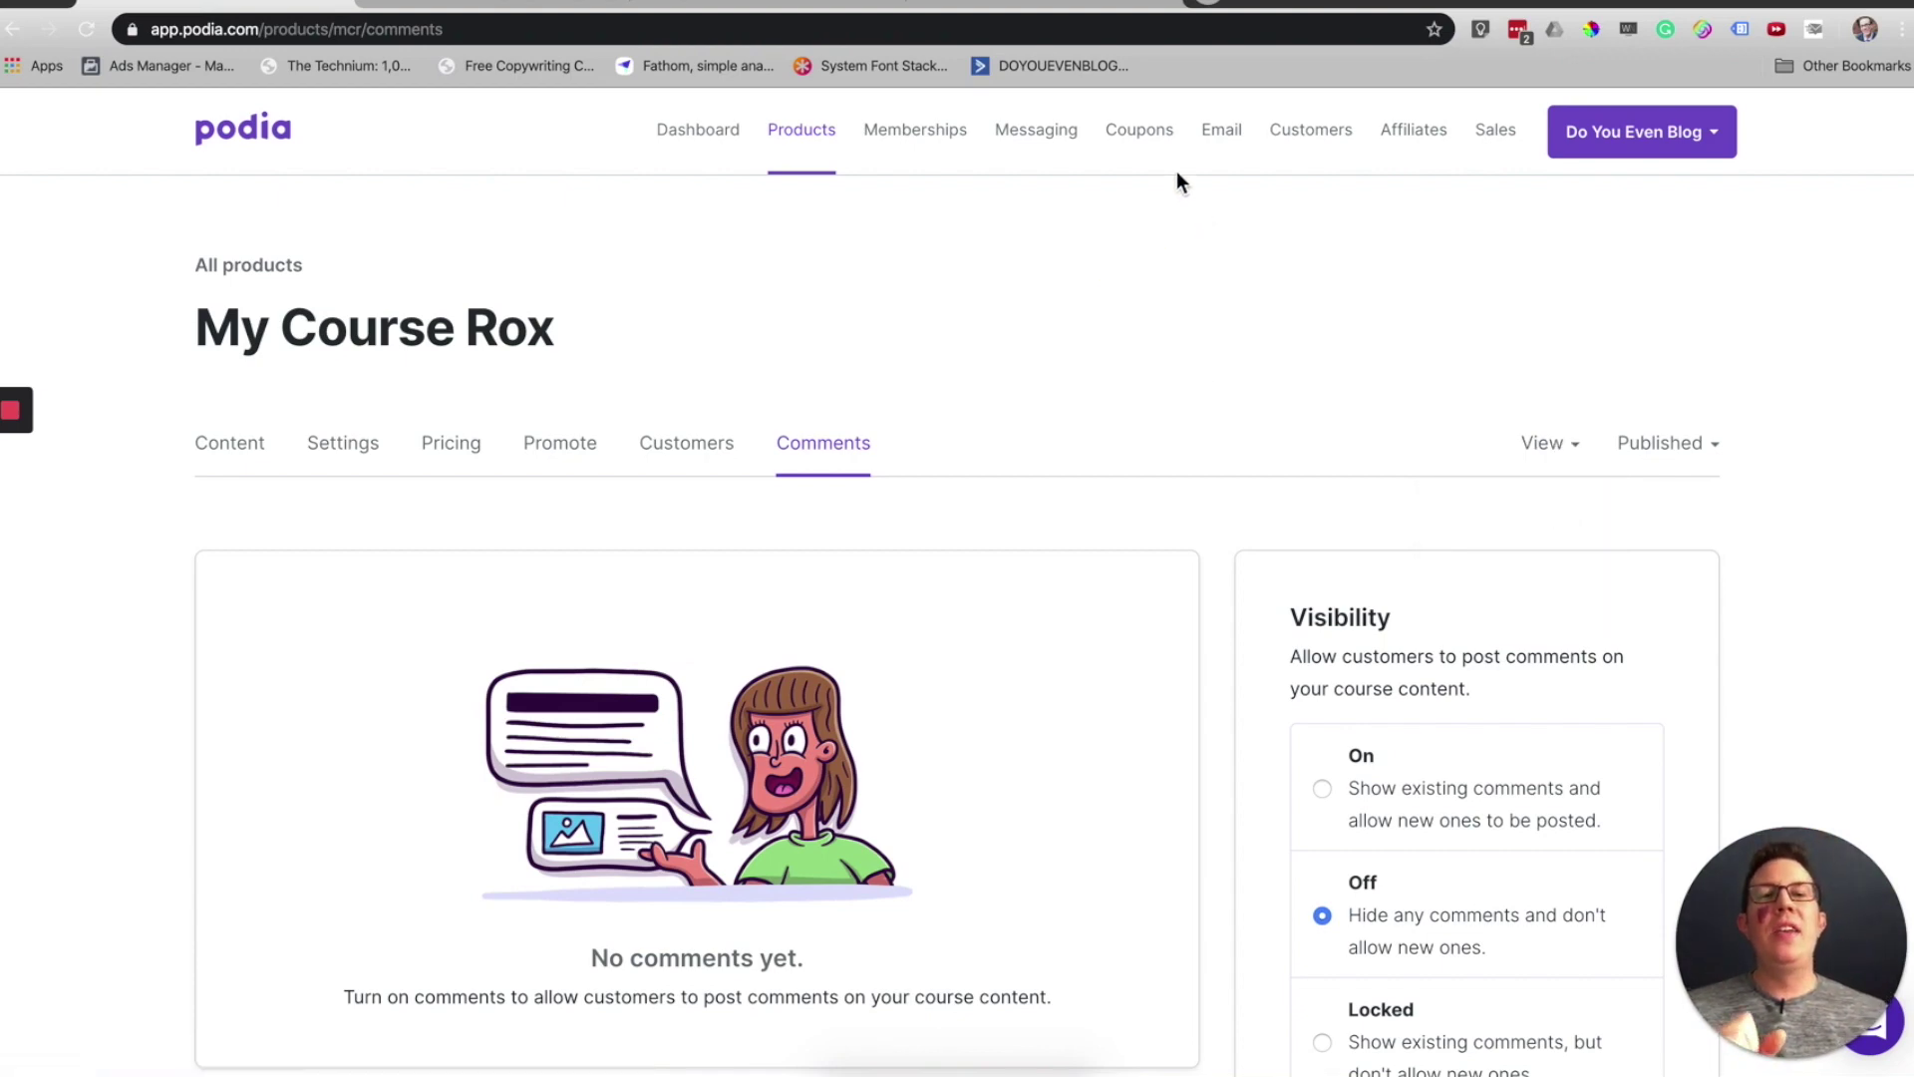
{"action": "left_click", "coordinate": [1128, 146]}
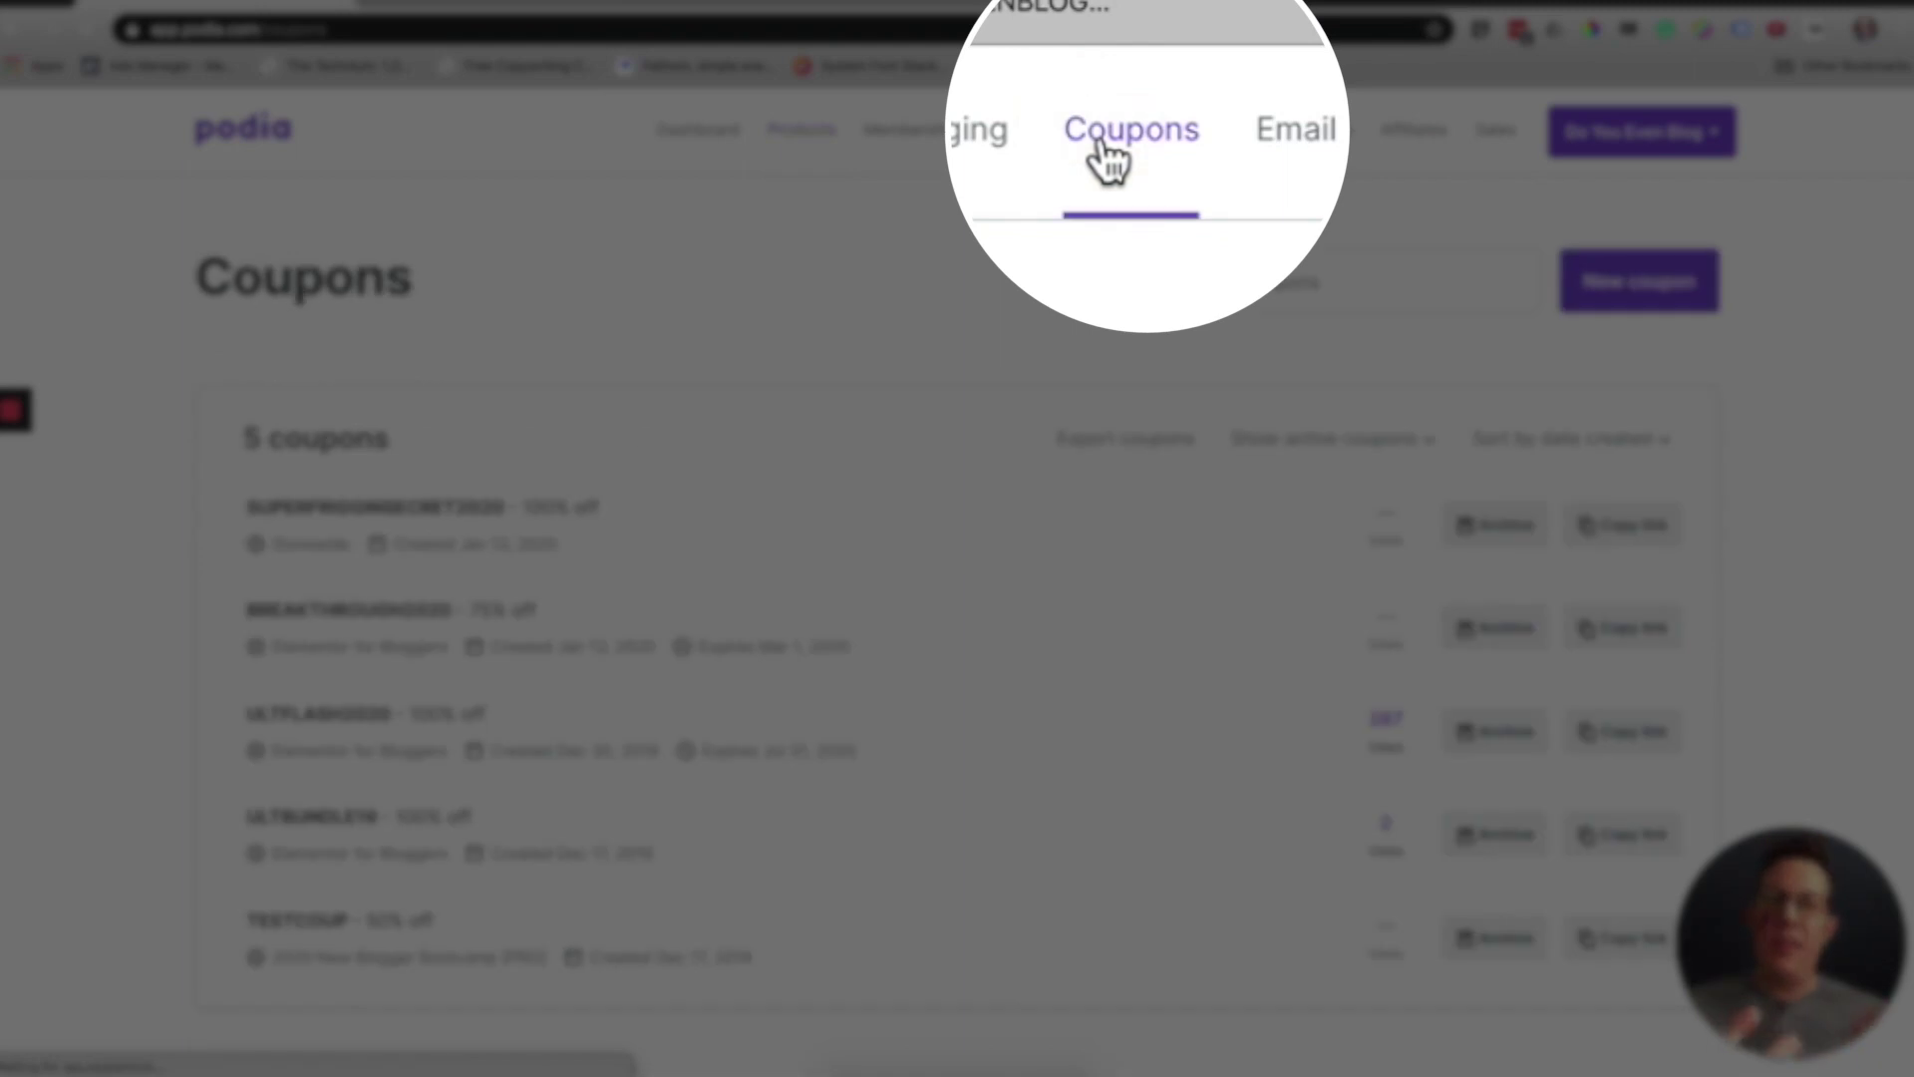
{"action": "scroll", "coordinate": [654, 239], "scroll_direction": "down", "scroll_amount": 2}
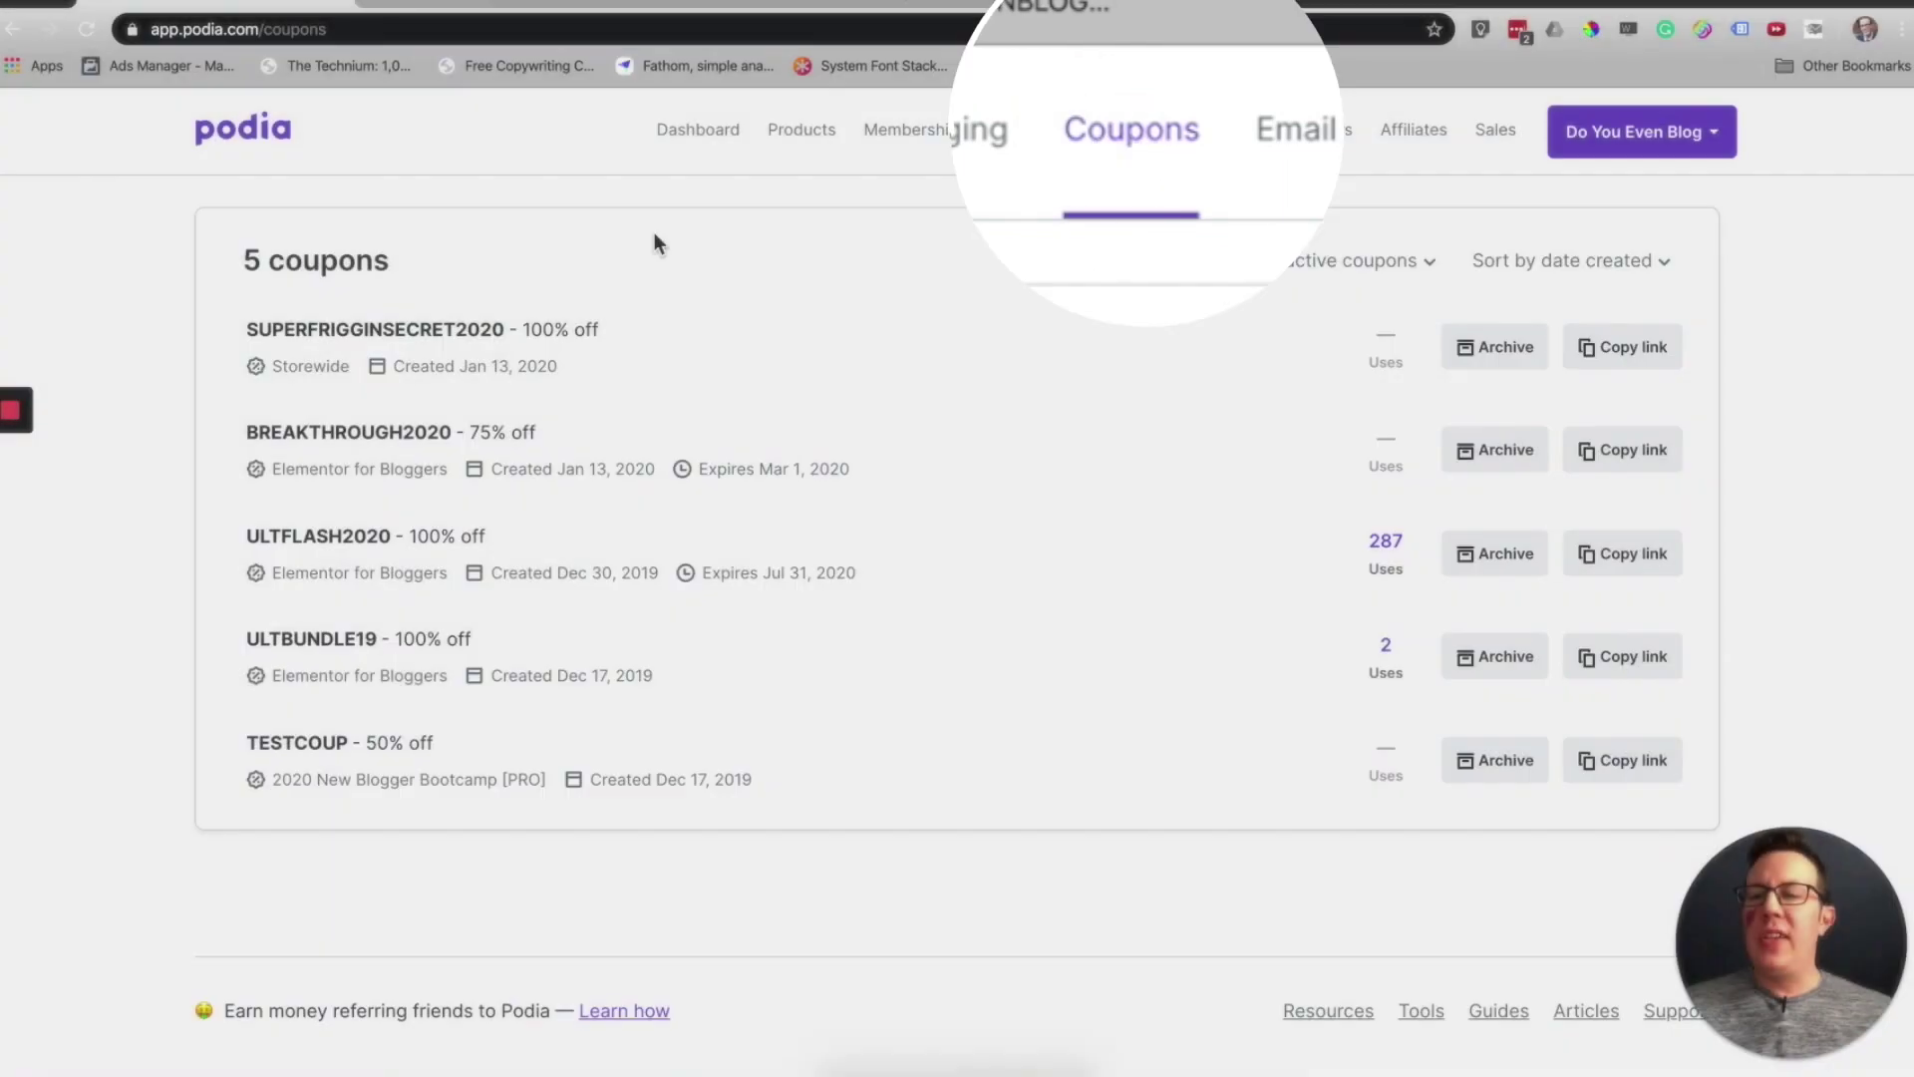
{"action": "scroll", "coordinate": [775, 552], "scroll_direction": "up", "scroll_amount": 2}
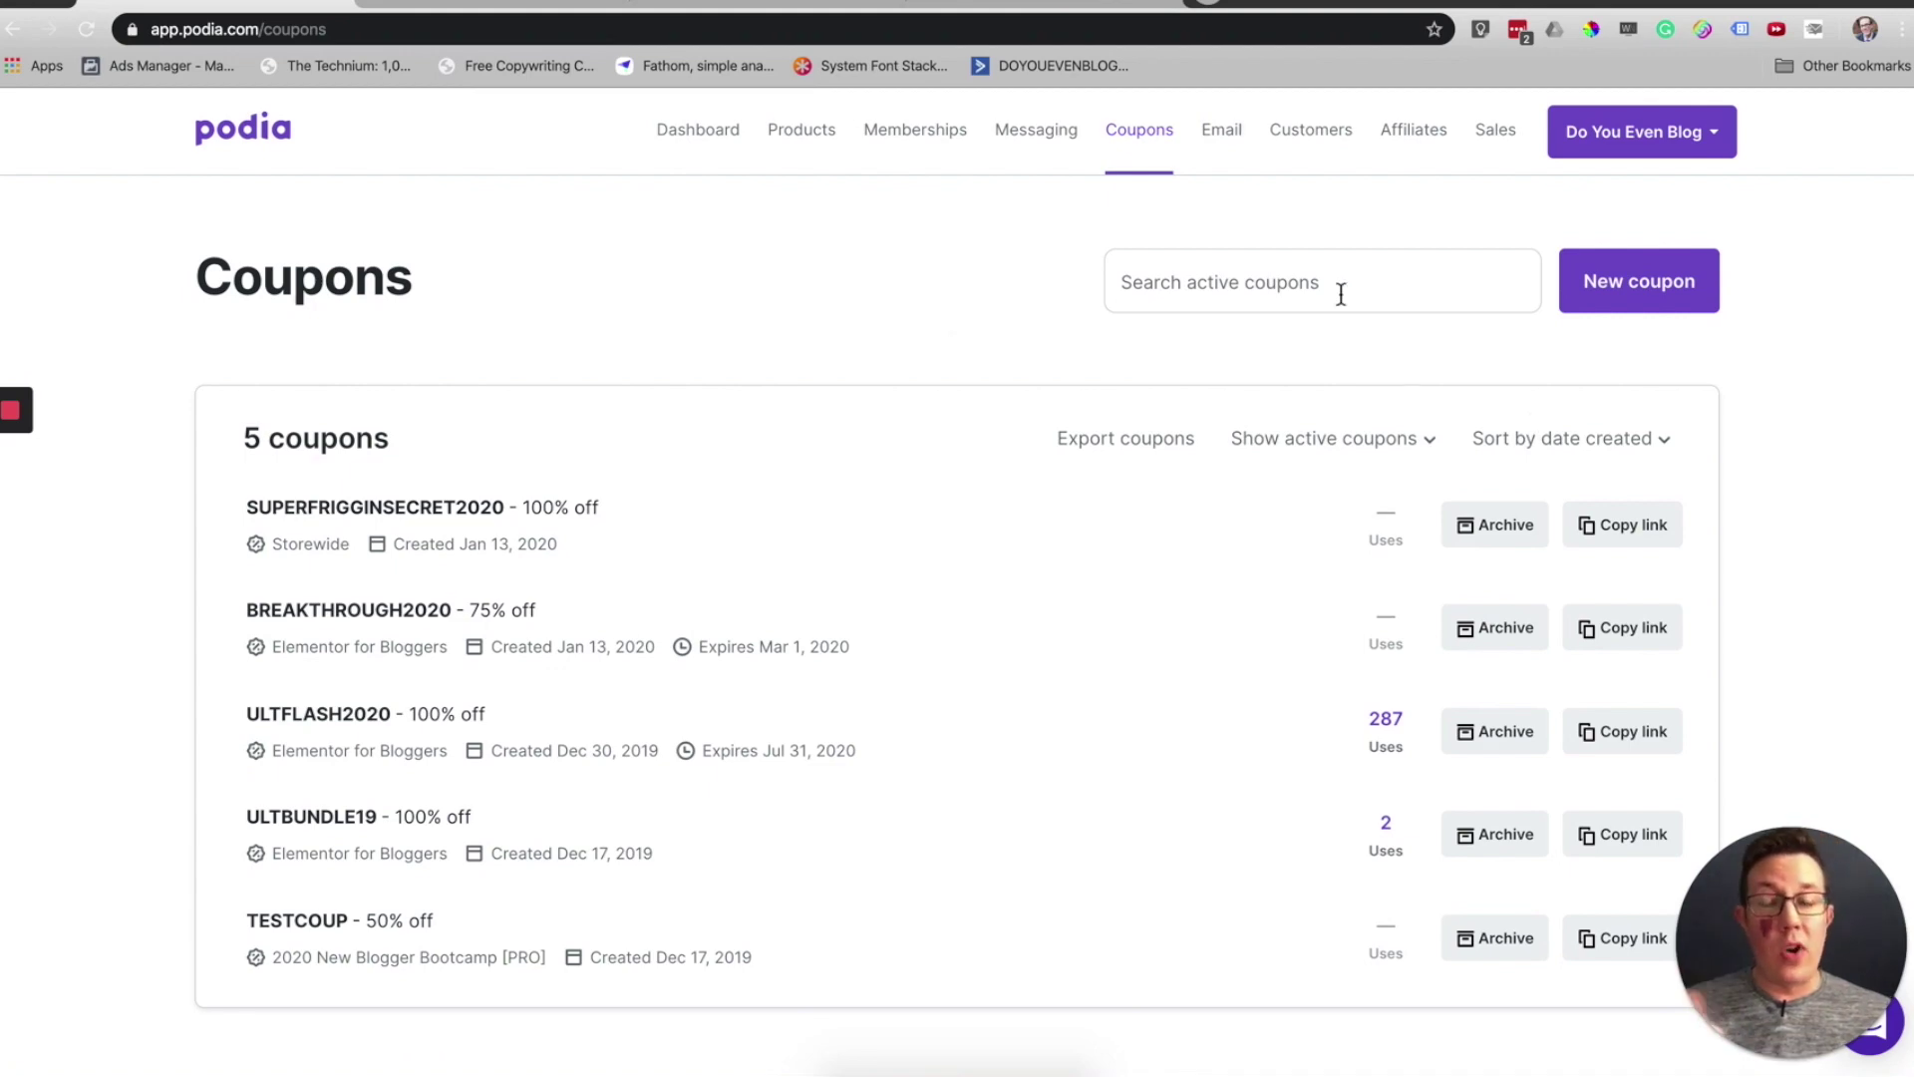
Step: Start a new coupon and give it the code SPECIALDEALSKI
{"action": "left_click", "coordinate": [1640, 279]}
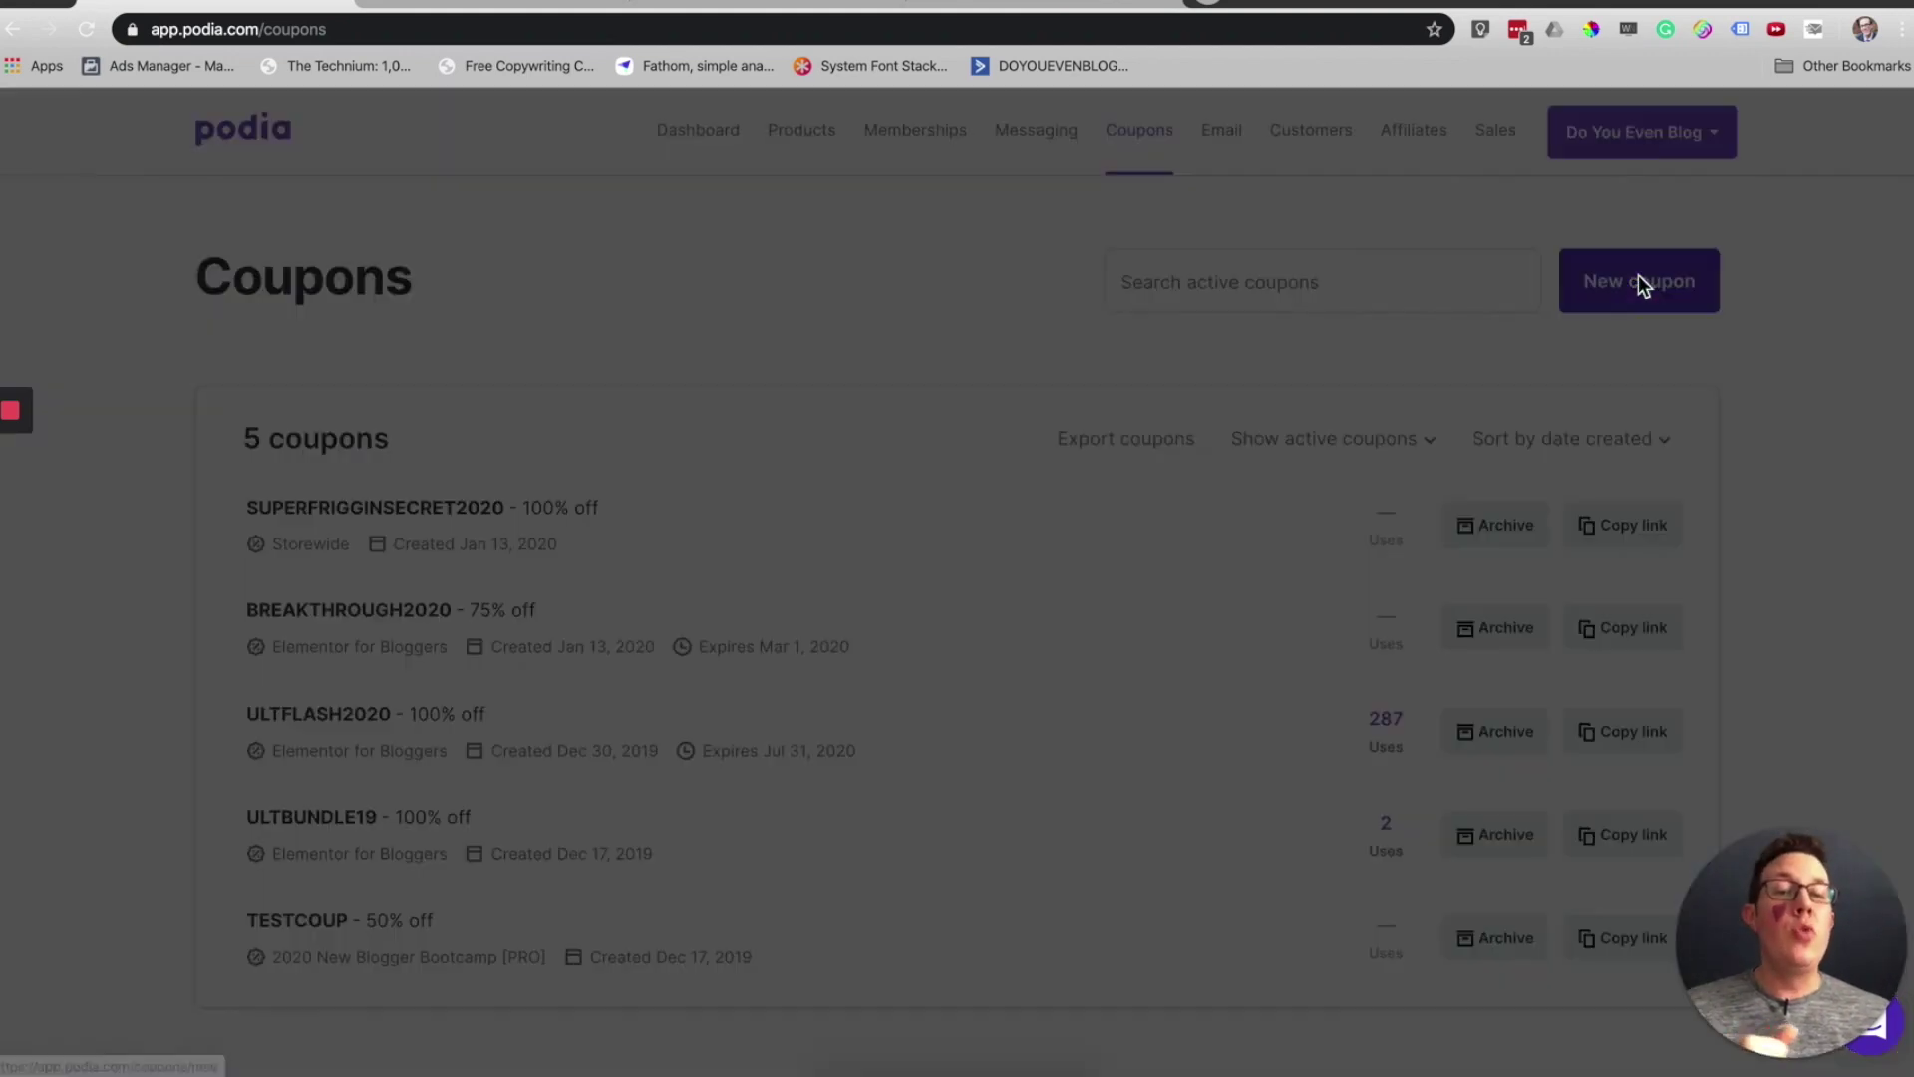
{"action": "left_click", "coordinate": [812, 337]}
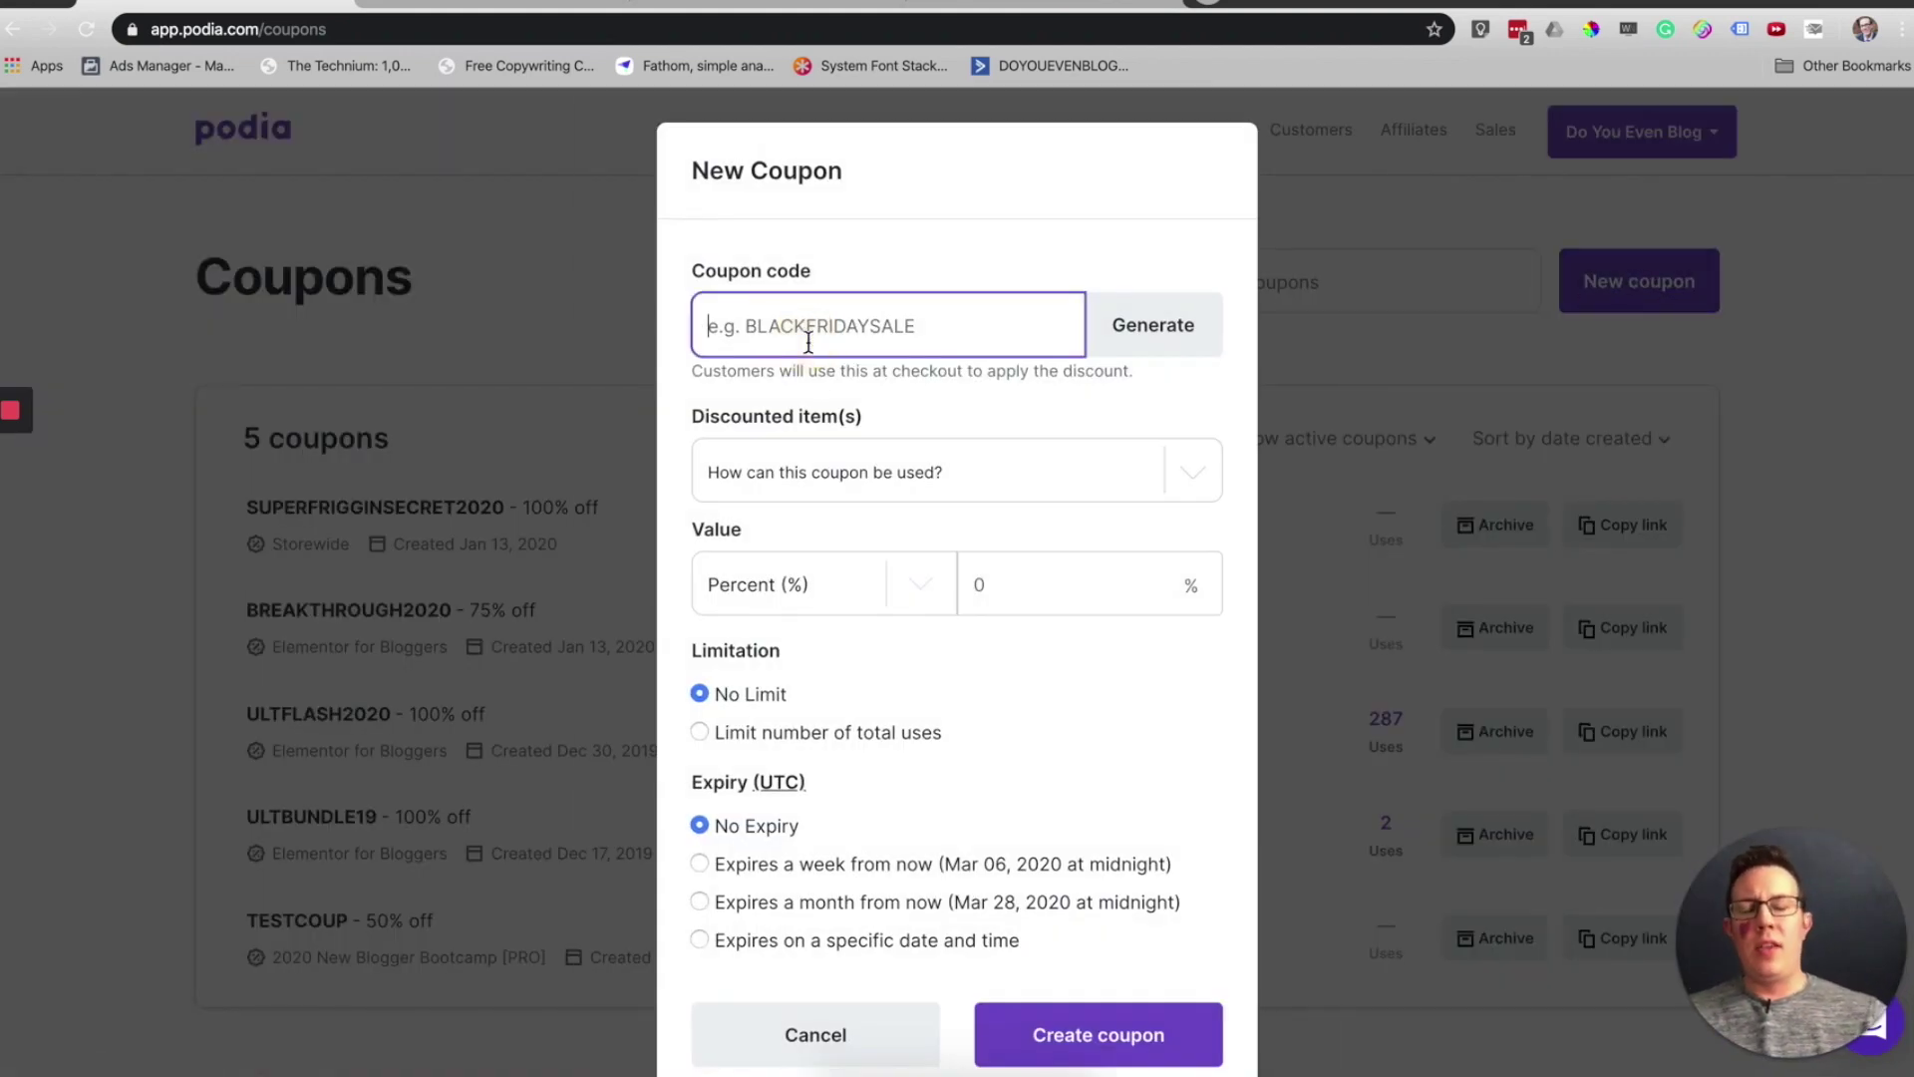
{"action": "type", "text": "SPECIAL"}
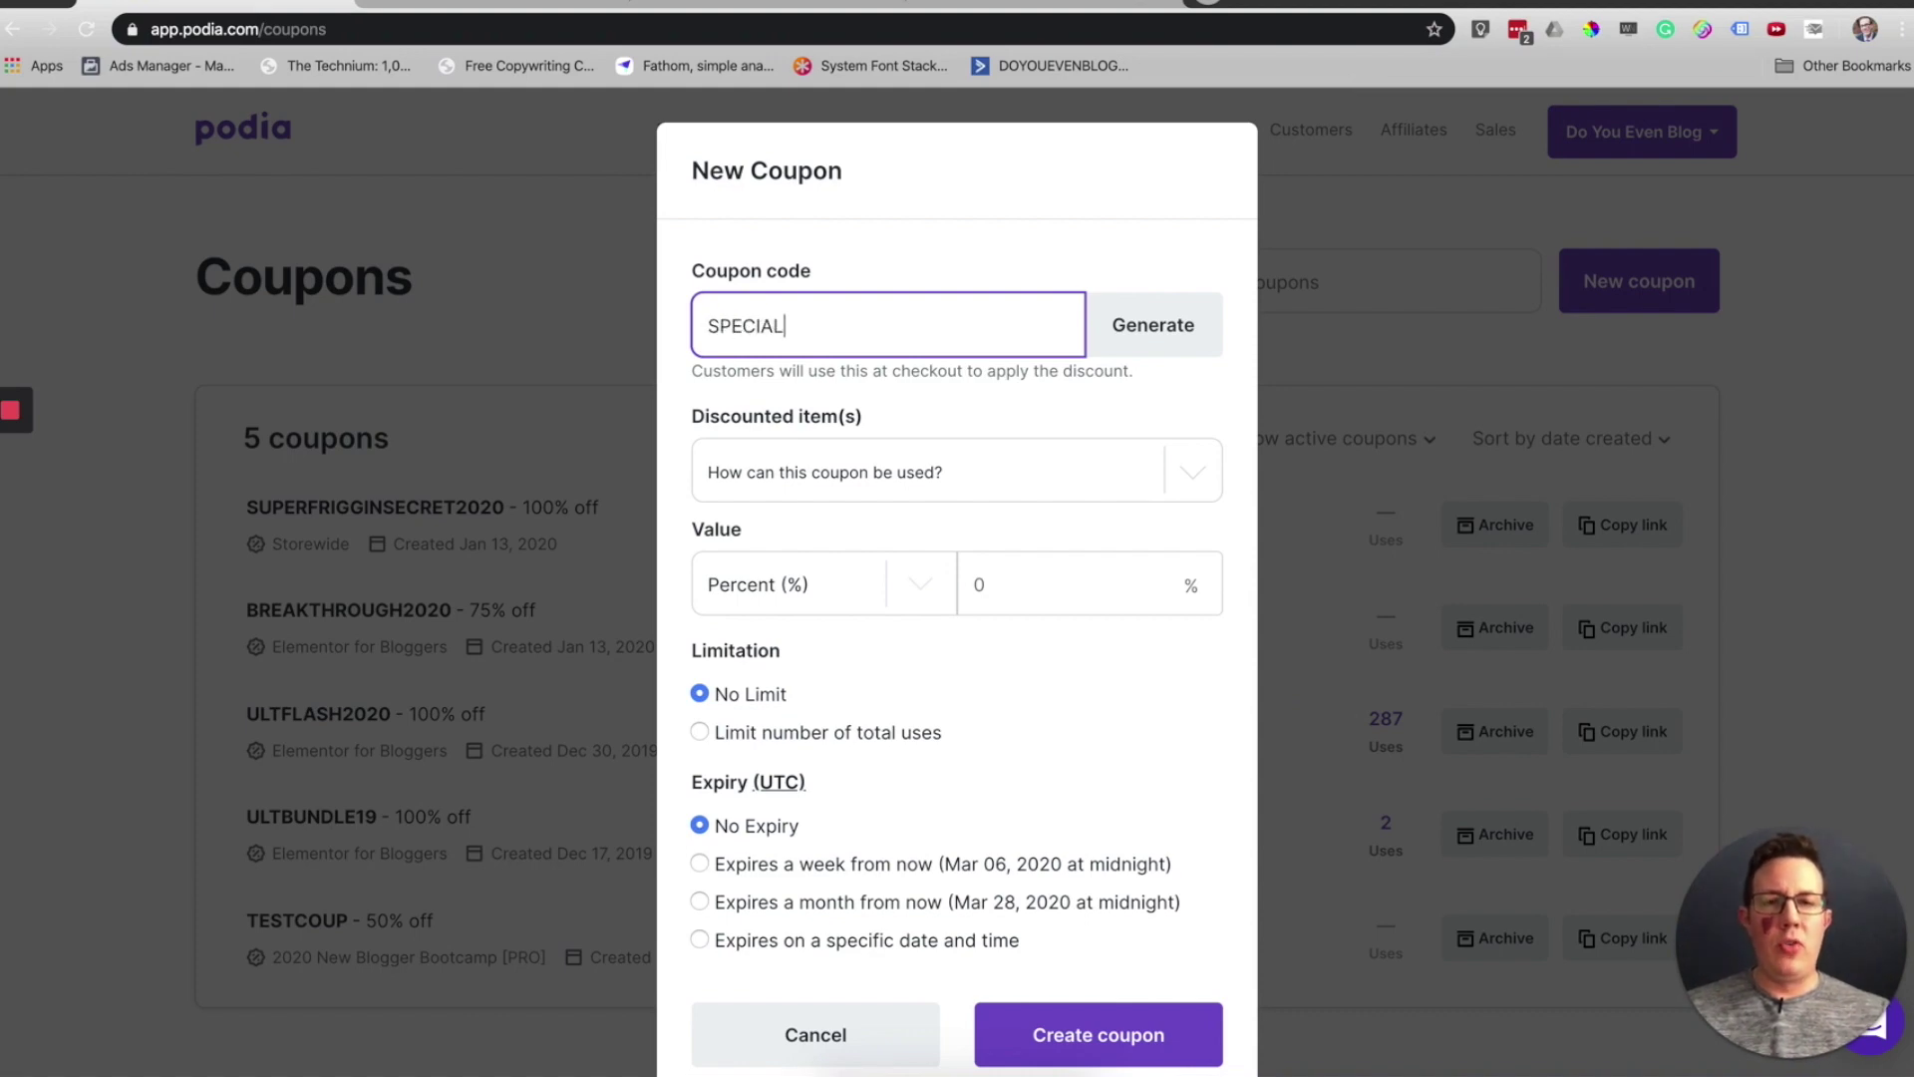
{"action": "type", "text": "DEALSKI"}
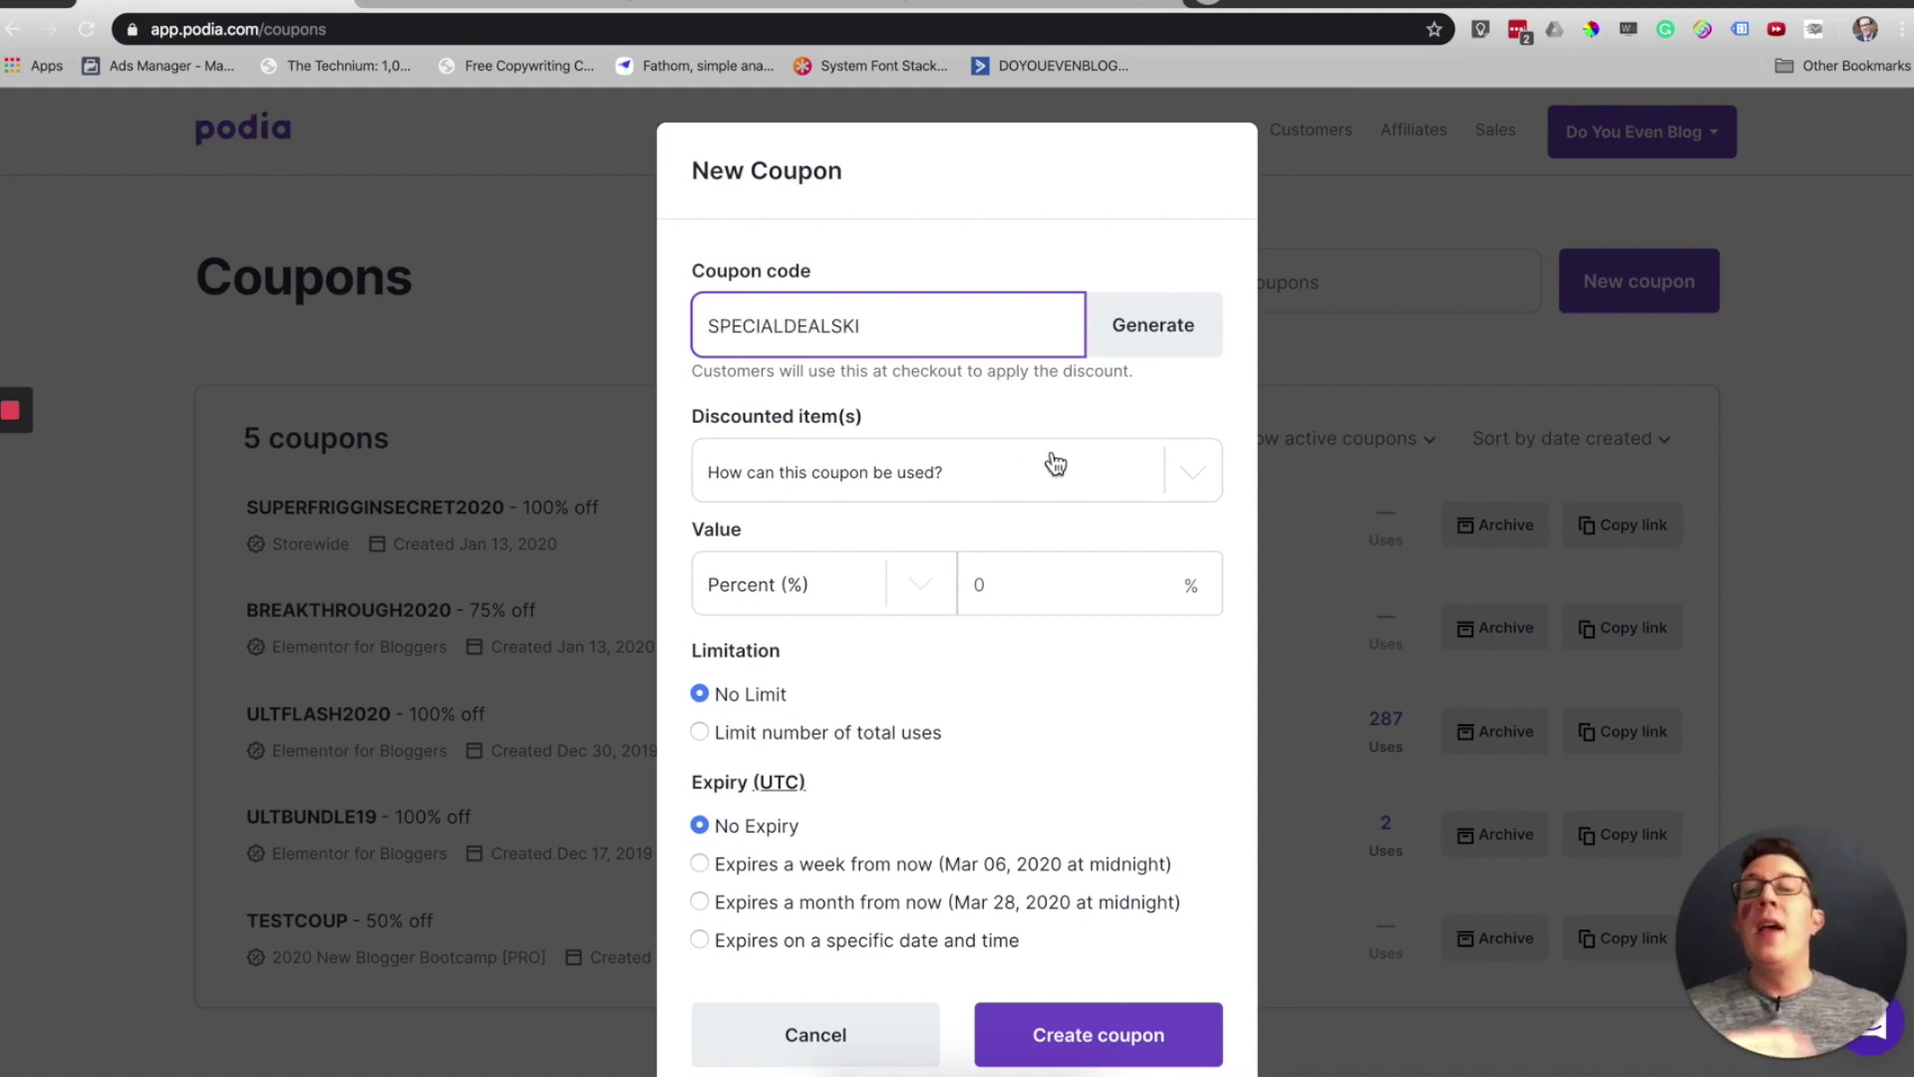
Step: Restrict the coupon to selected products and add My Course Rox as the discounted item
{"action": "left_click", "coordinate": [1189, 492]}
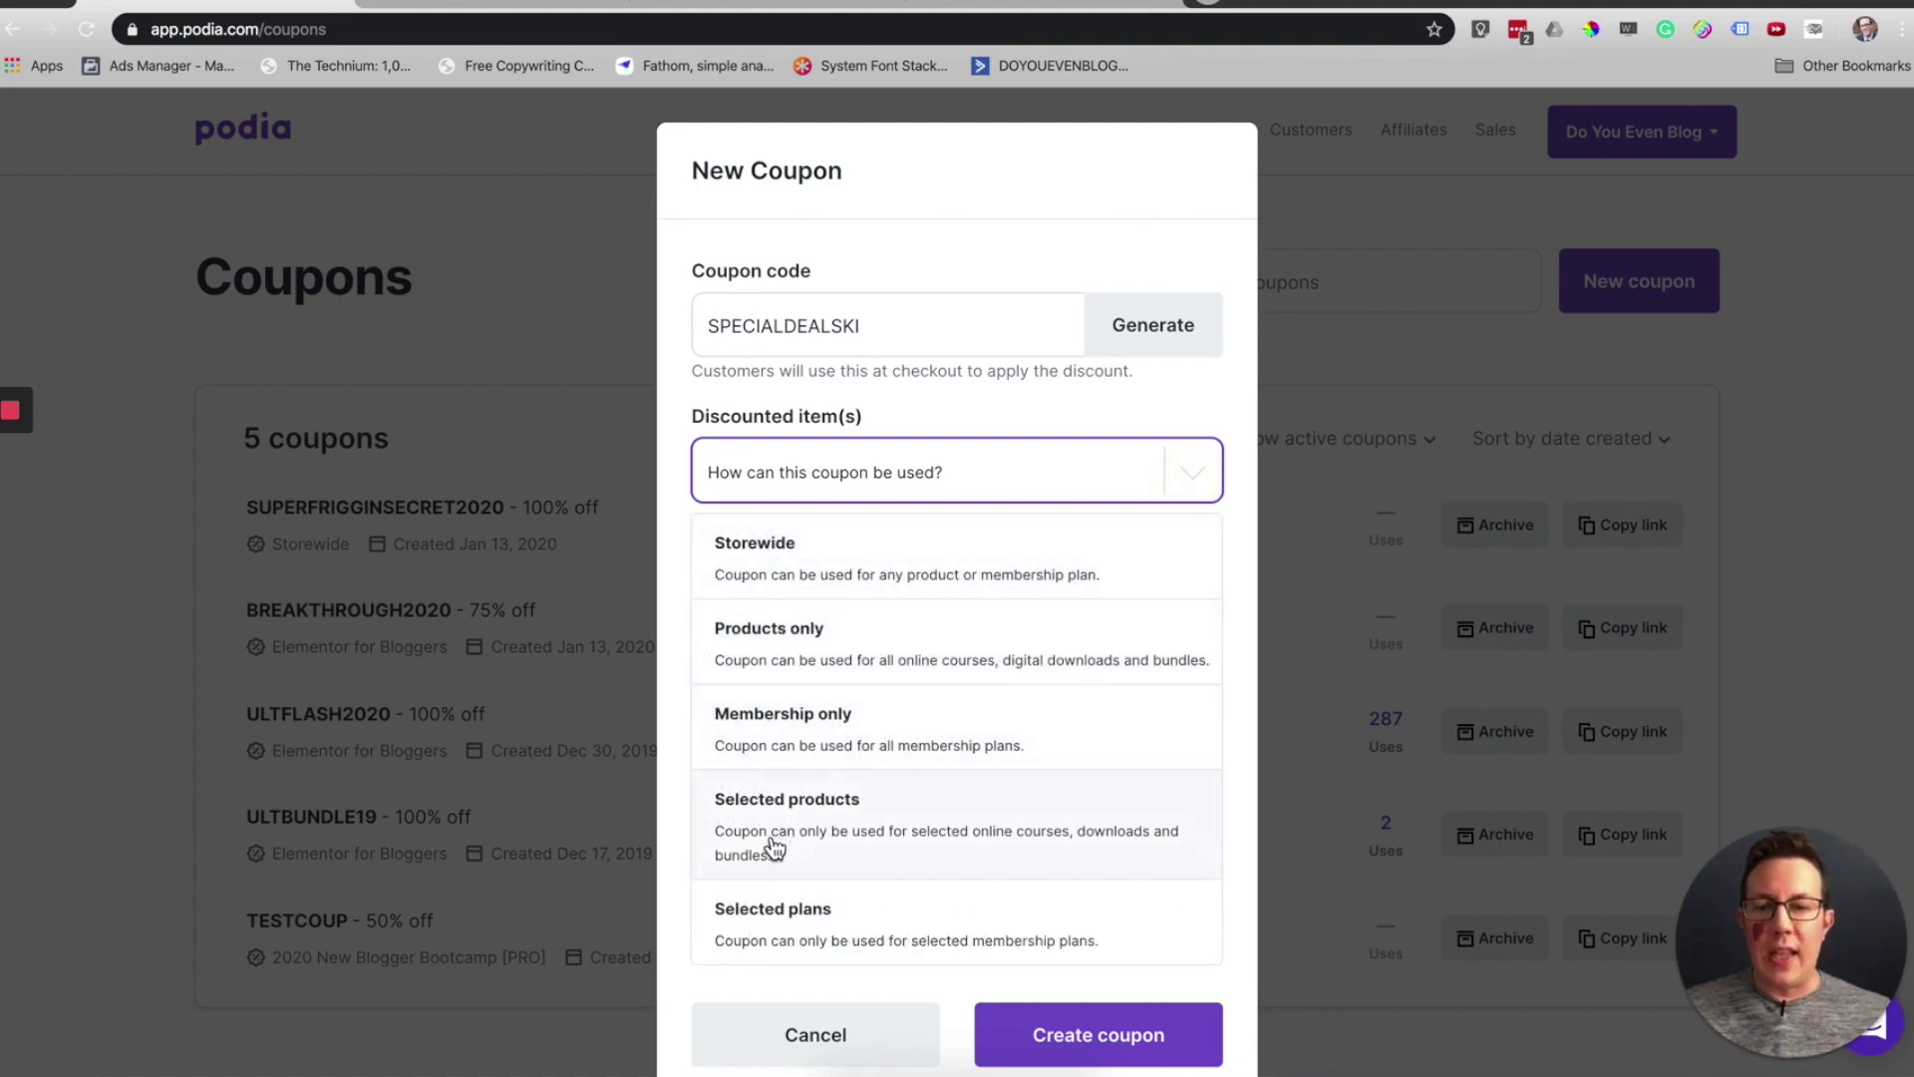
{"action": "scroll", "coordinate": [778, 842], "scroll_direction": "down", "scroll_amount": 1}
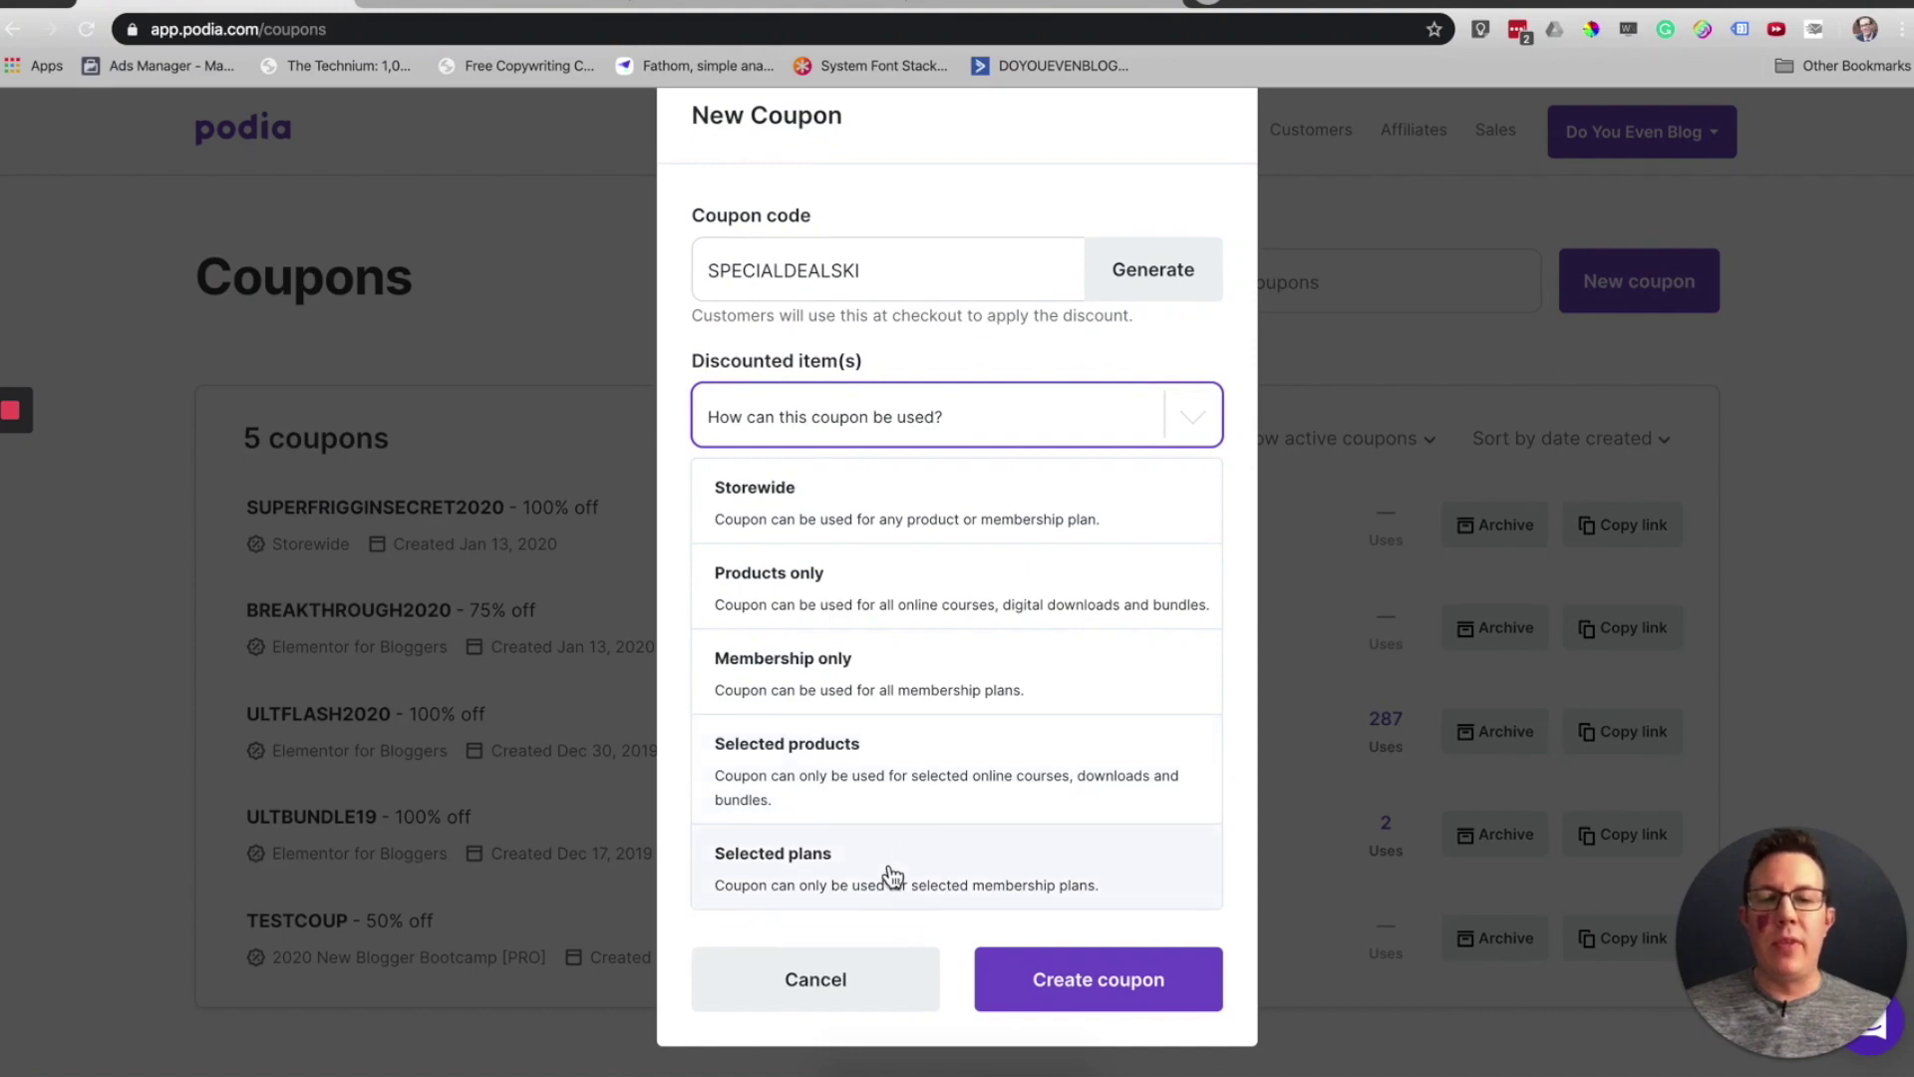
{"action": "left_click", "coordinate": [823, 751]}
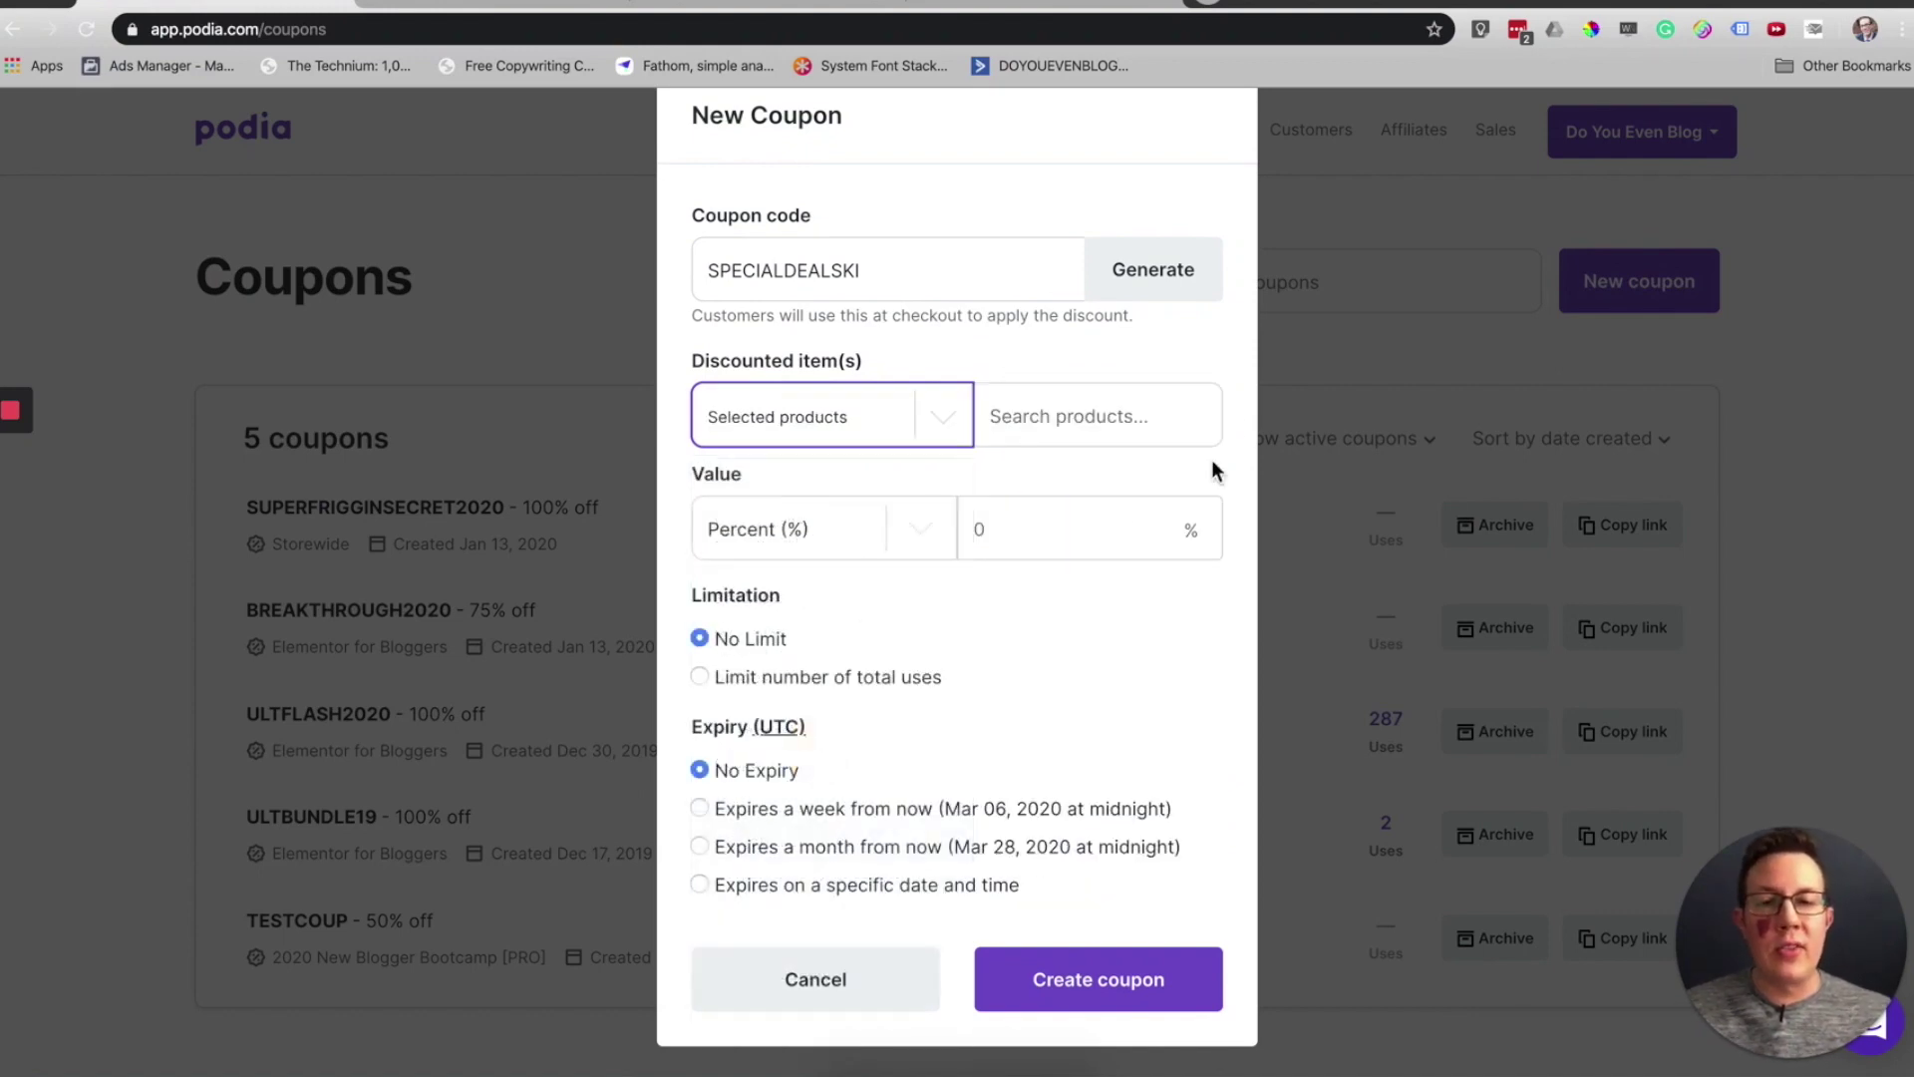
{"action": "left_click", "coordinate": [1097, 416]}
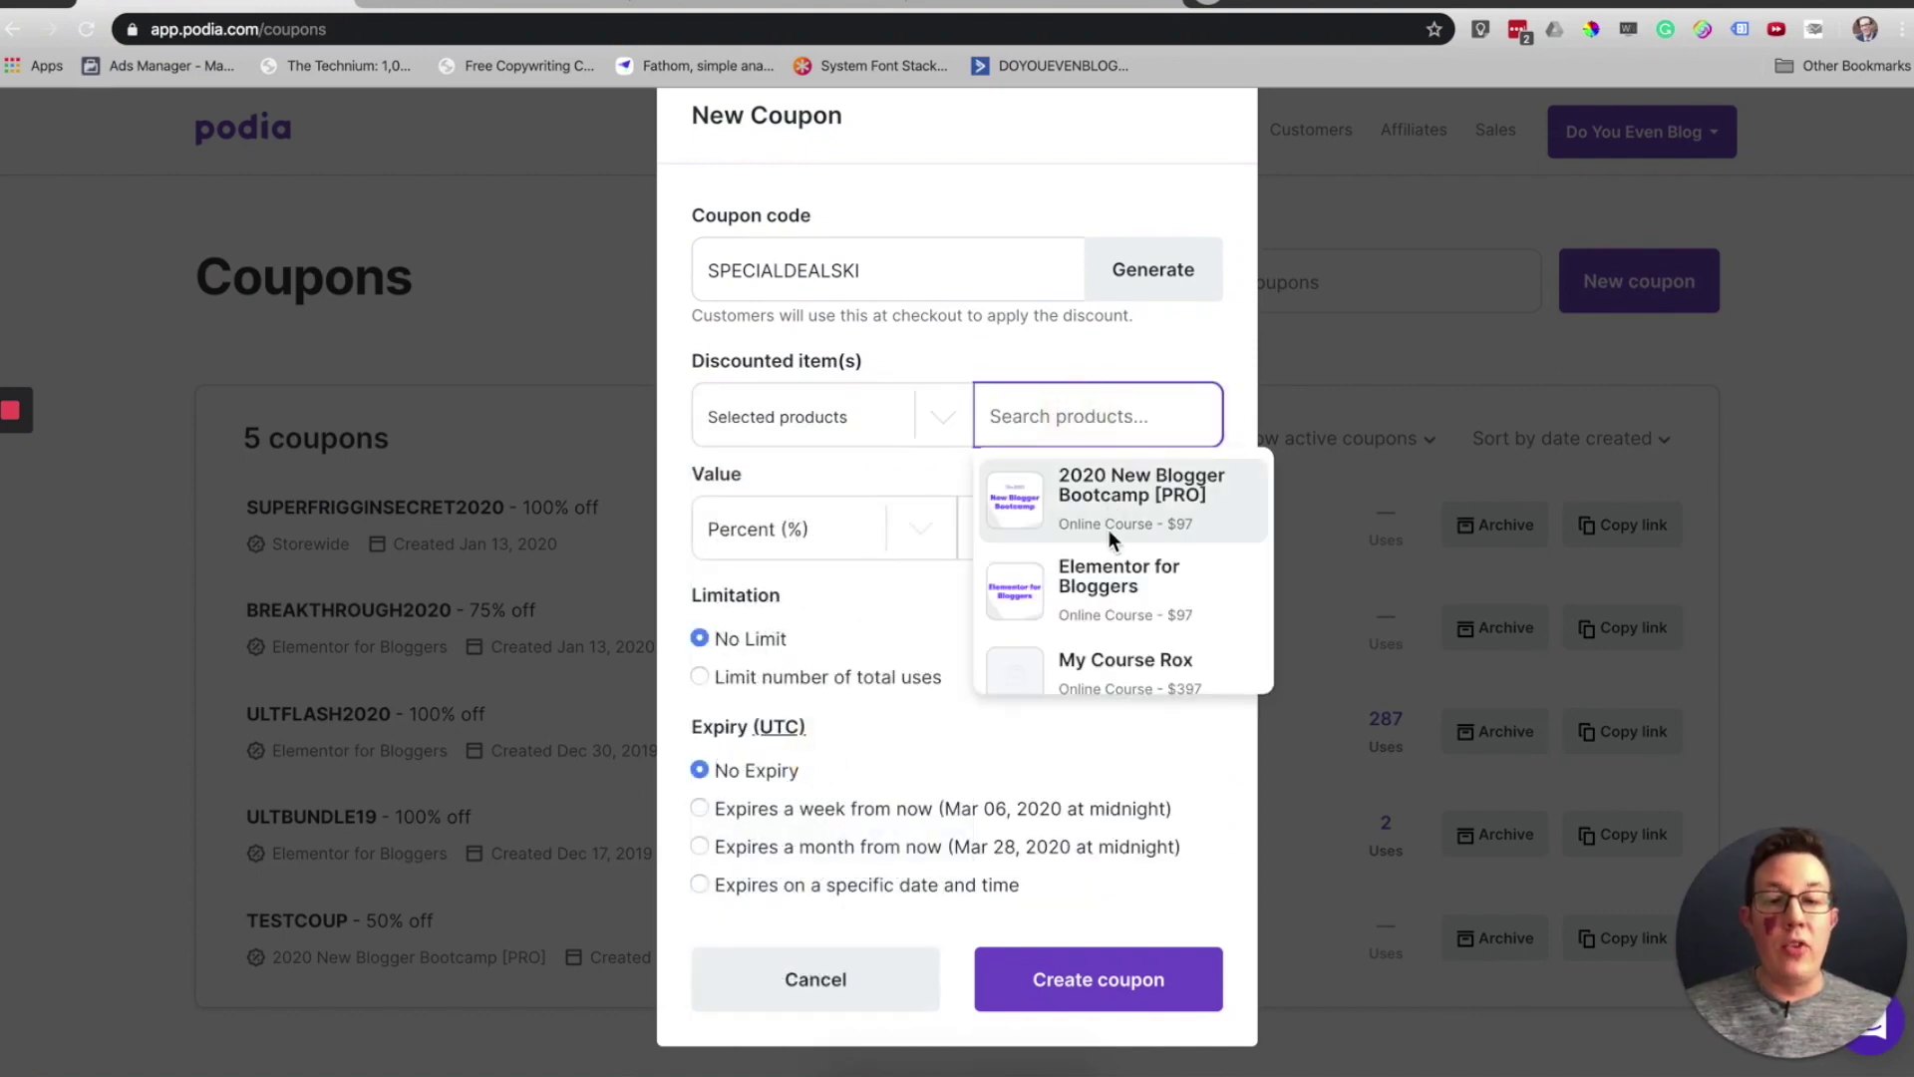
{"action": "scroll", "coordinate": [1109, 608], "scroll_direction": "down", "scroll_amount": 1}
{"action": "left_click", "coordinate": [1102, 634]}
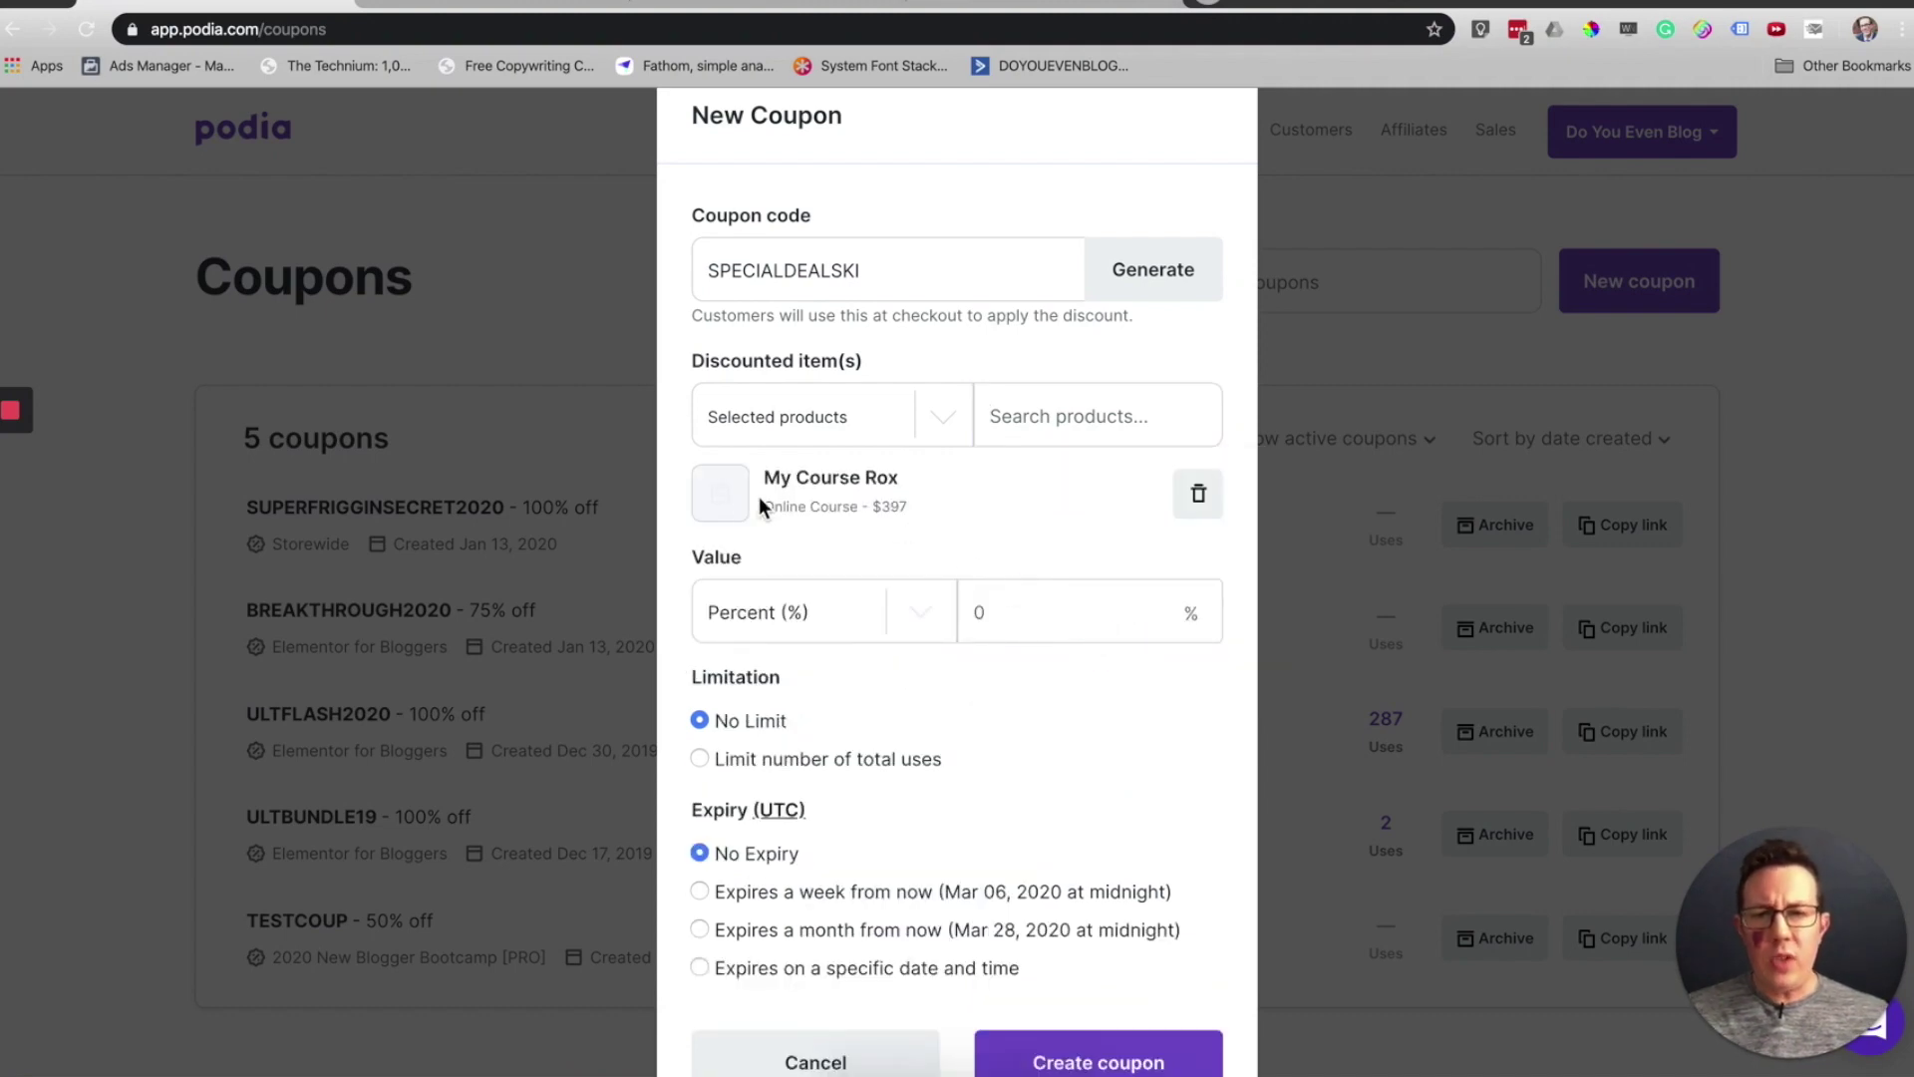
Step: Set the coupon's value to a 25 percent discount
{"action": "scroll", "coordinate": [943, 561], "scroll_direction": "down", "scroll_amount": 2}
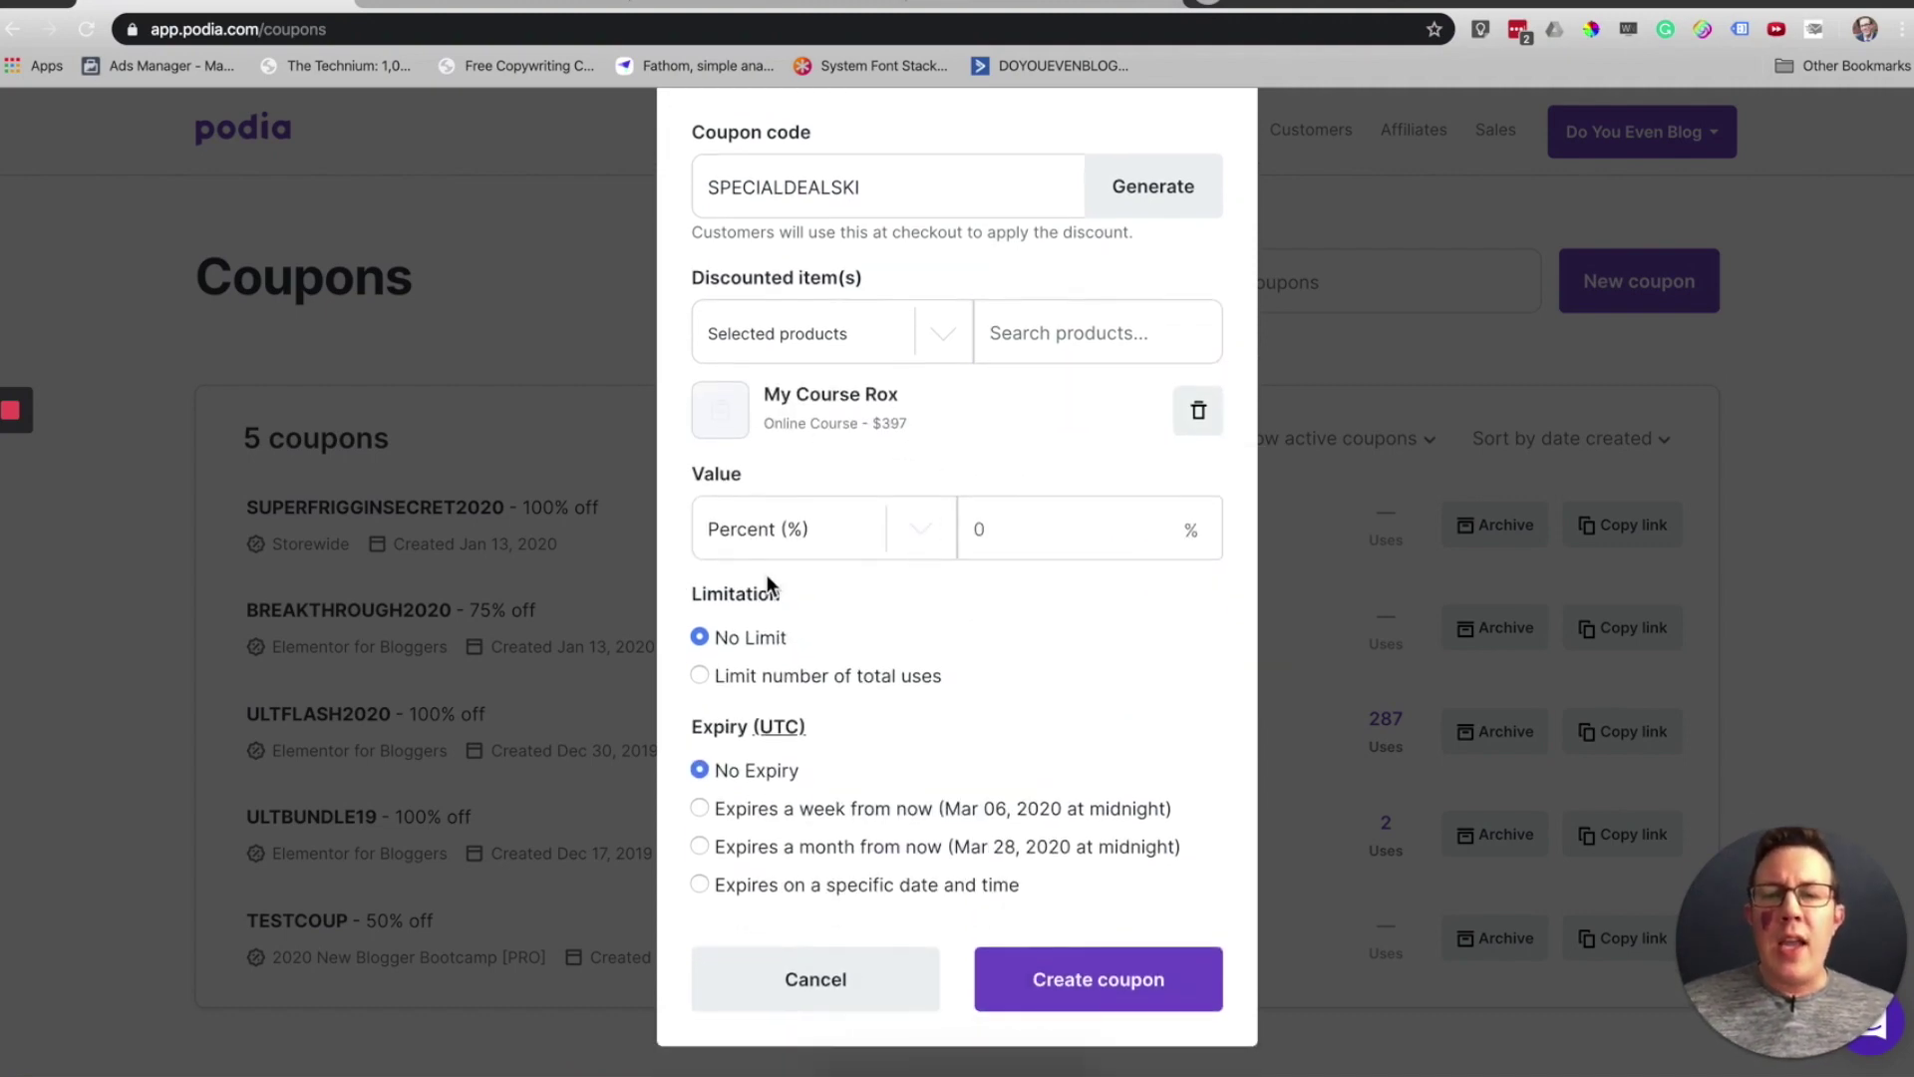
{"action": "left_click", "coordinate": [918, 530]}
{"action": "left_click", "coordinate": [1021, 534]}
{"action": "left_click", "coordinate": [1127, 520]}
{"action": "type", "text": "25"}
{"action": "key", "text": "Tab"}
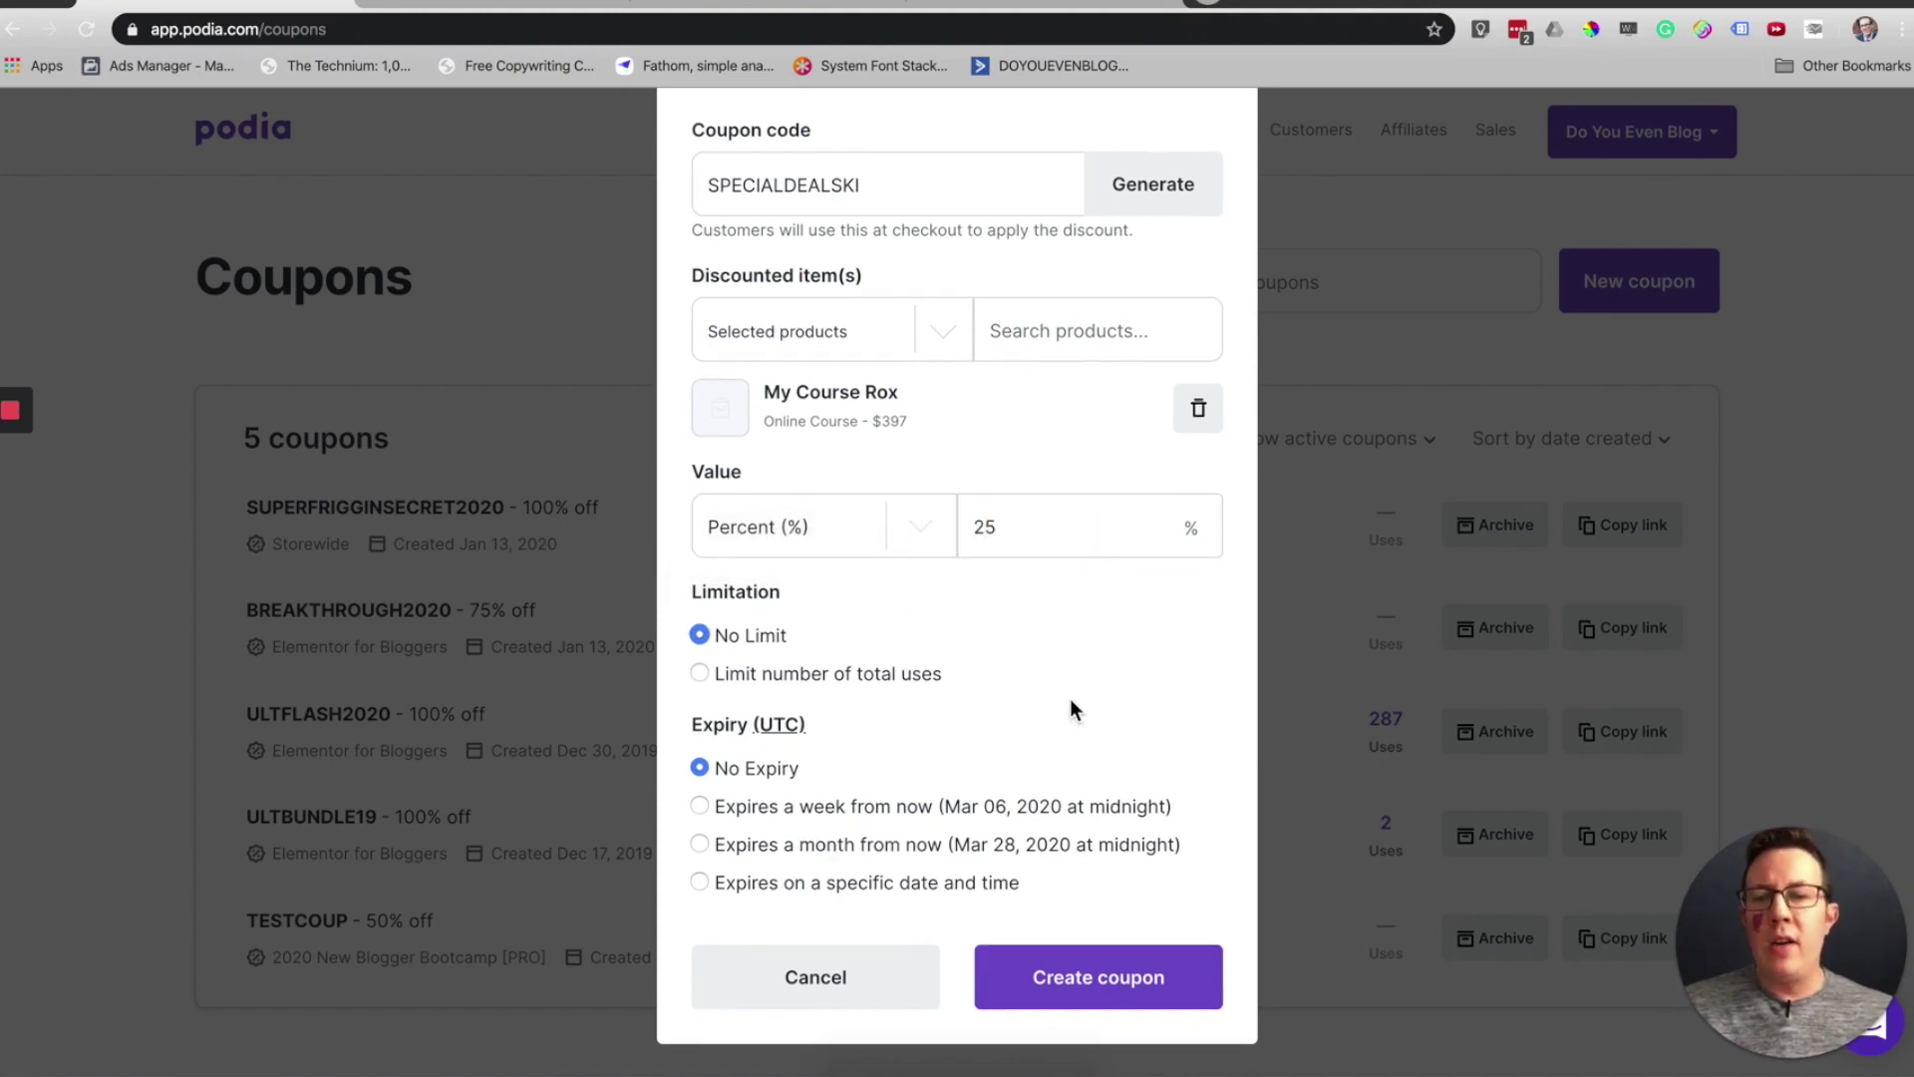
Step: Keep the coupon's uses unlimited, make it expire a month from now, and create it
{"action": "left_click", "coordinate": [859, 684]}
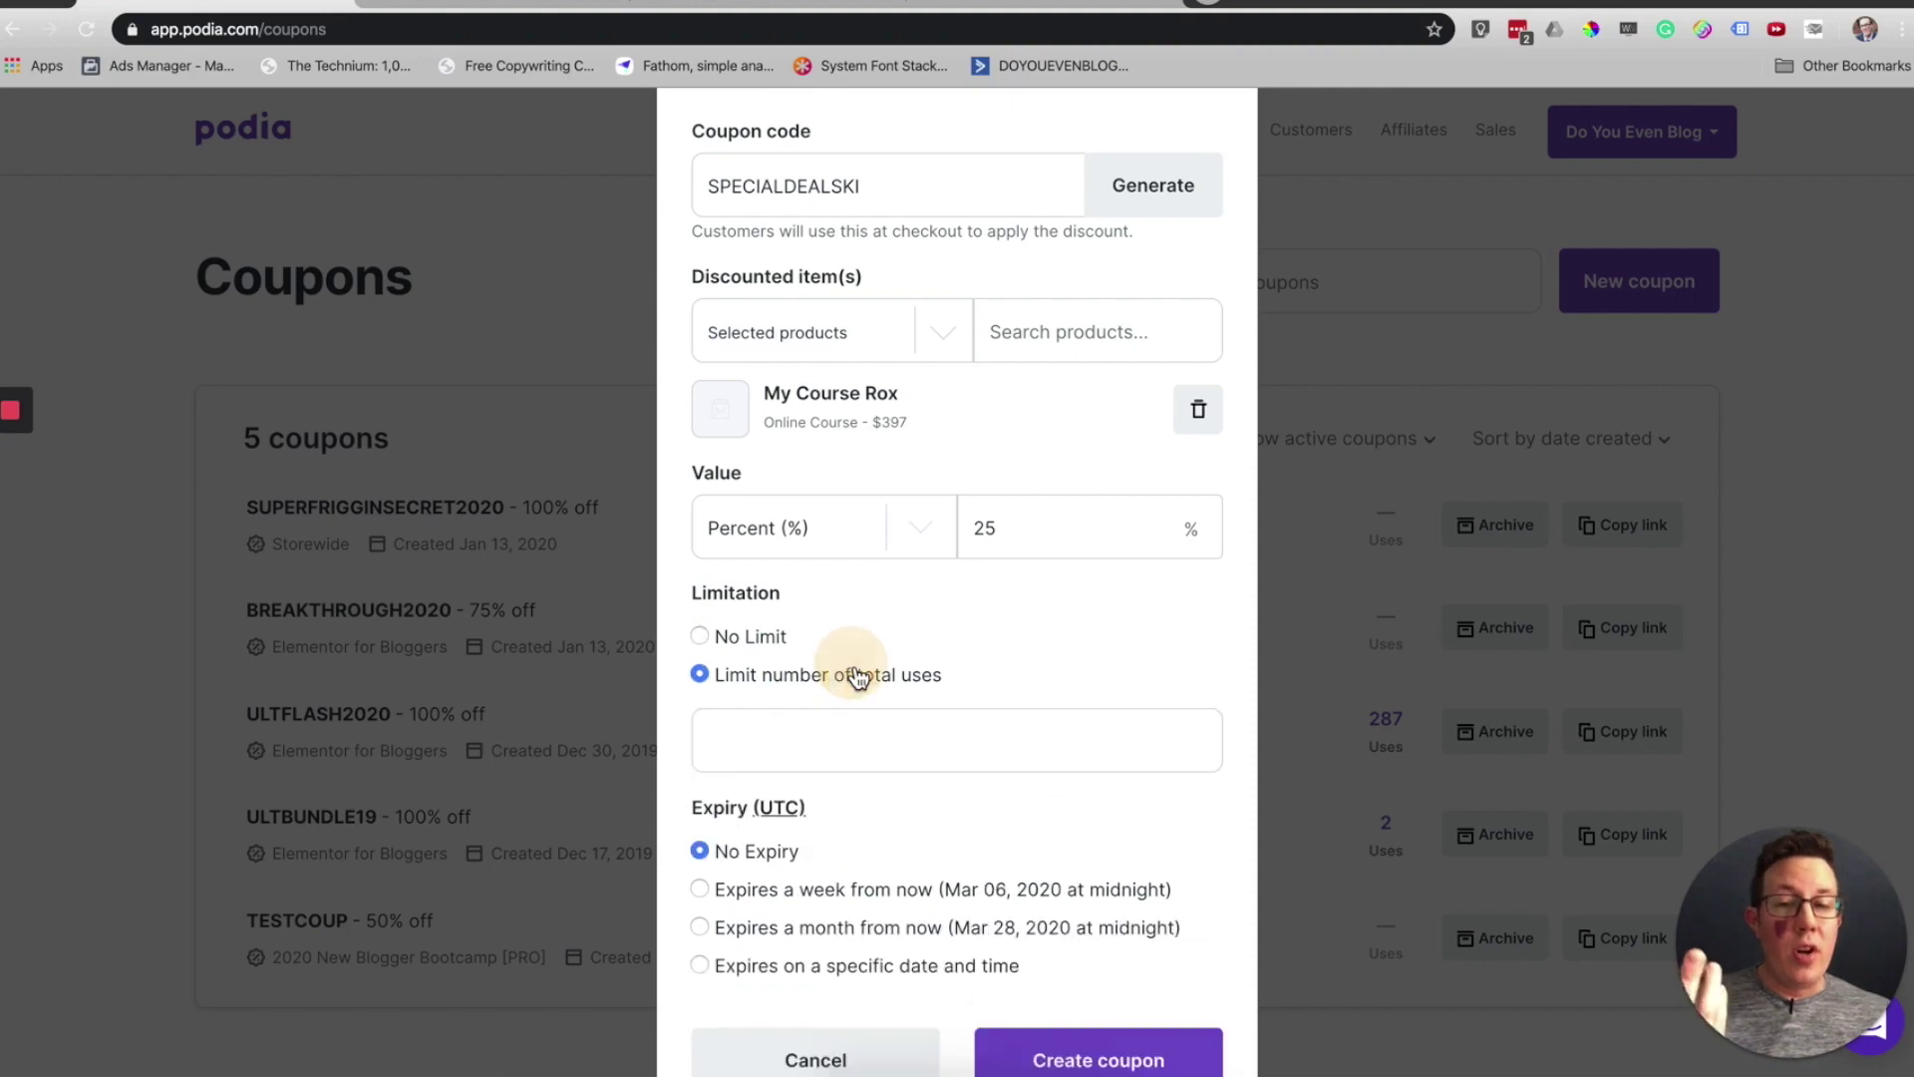
{"action": "left_click", "coordinate": [752, 635]}
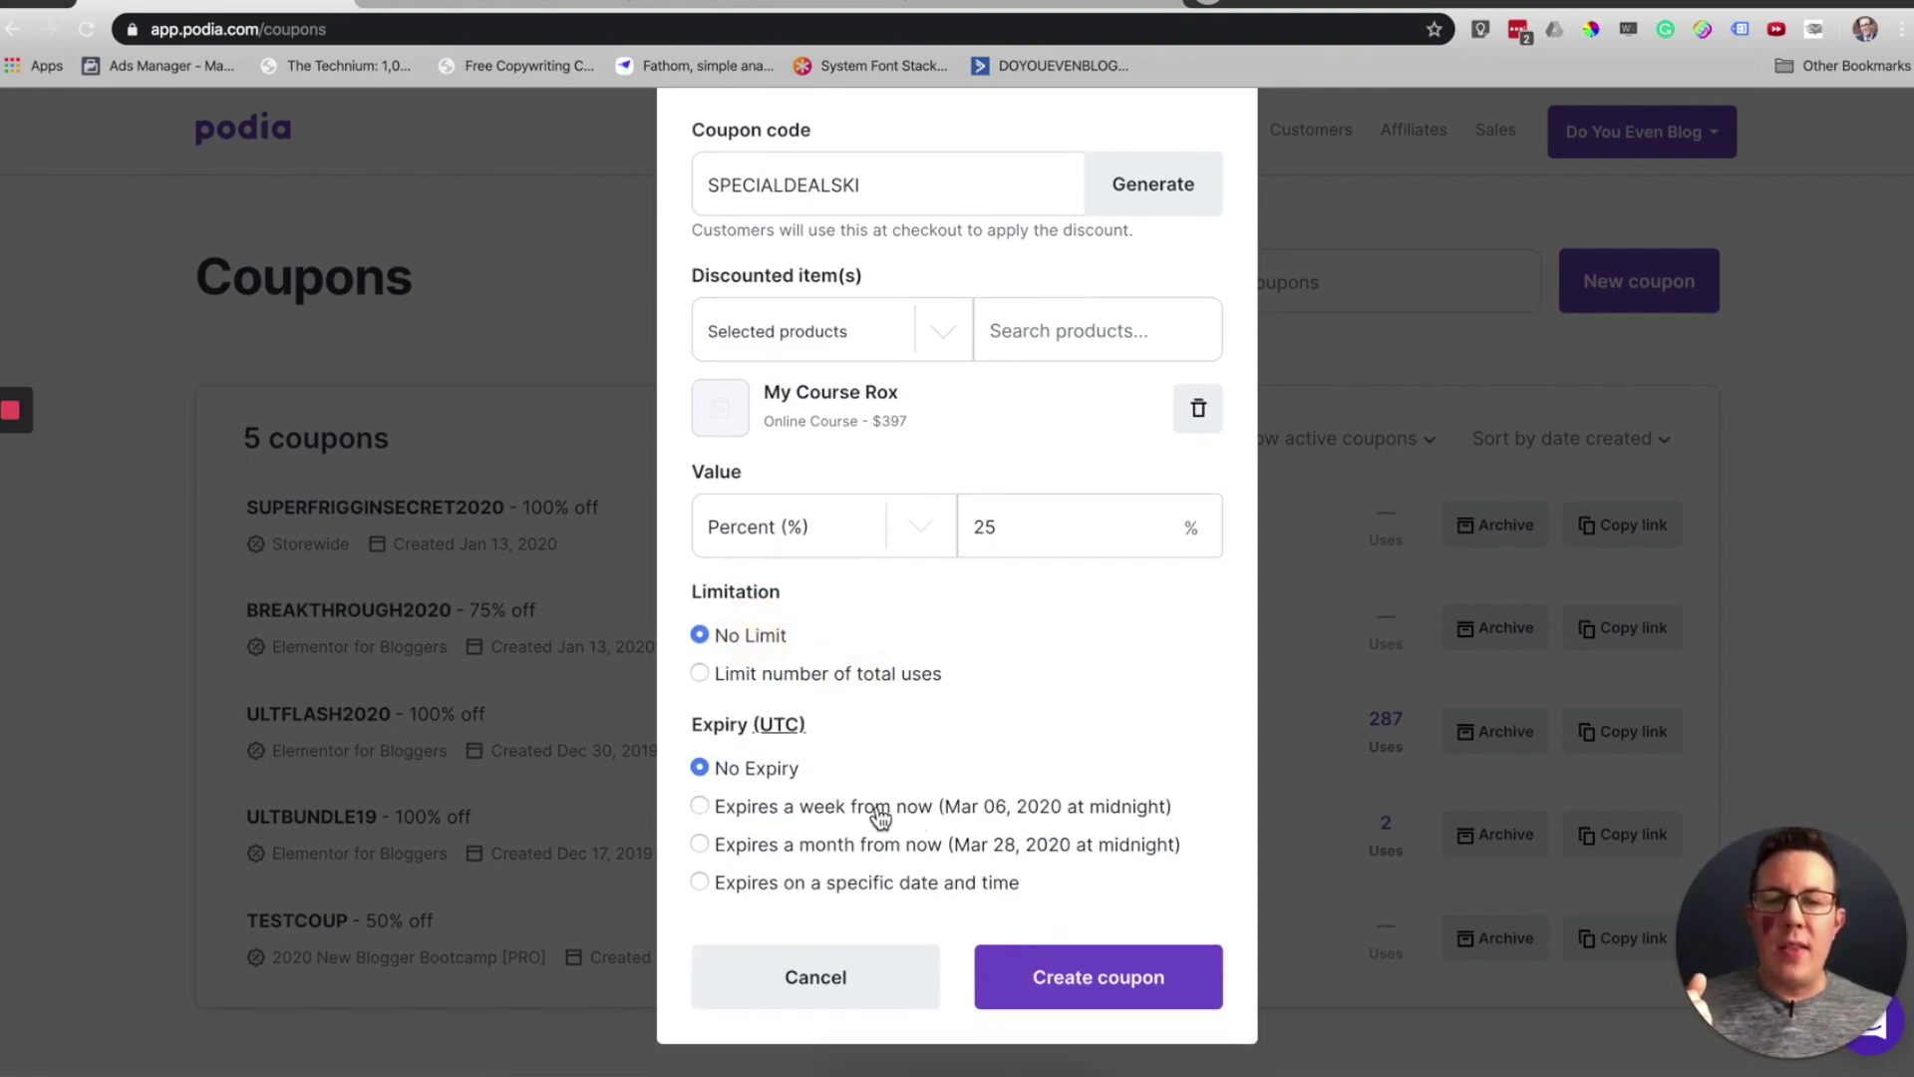
{"action": "left_click", "coordinate": [825, 854]}
{"action": "left_click", "coordinate": [827, 884]}
{"action": "scroll", "coordinate": [1049, 732], "scroll_direction": "down", "scroll_amount": 1}
{"action": "left_click_drag", "start_coordinate": [947, 791], "coordinate": [888, 792]}
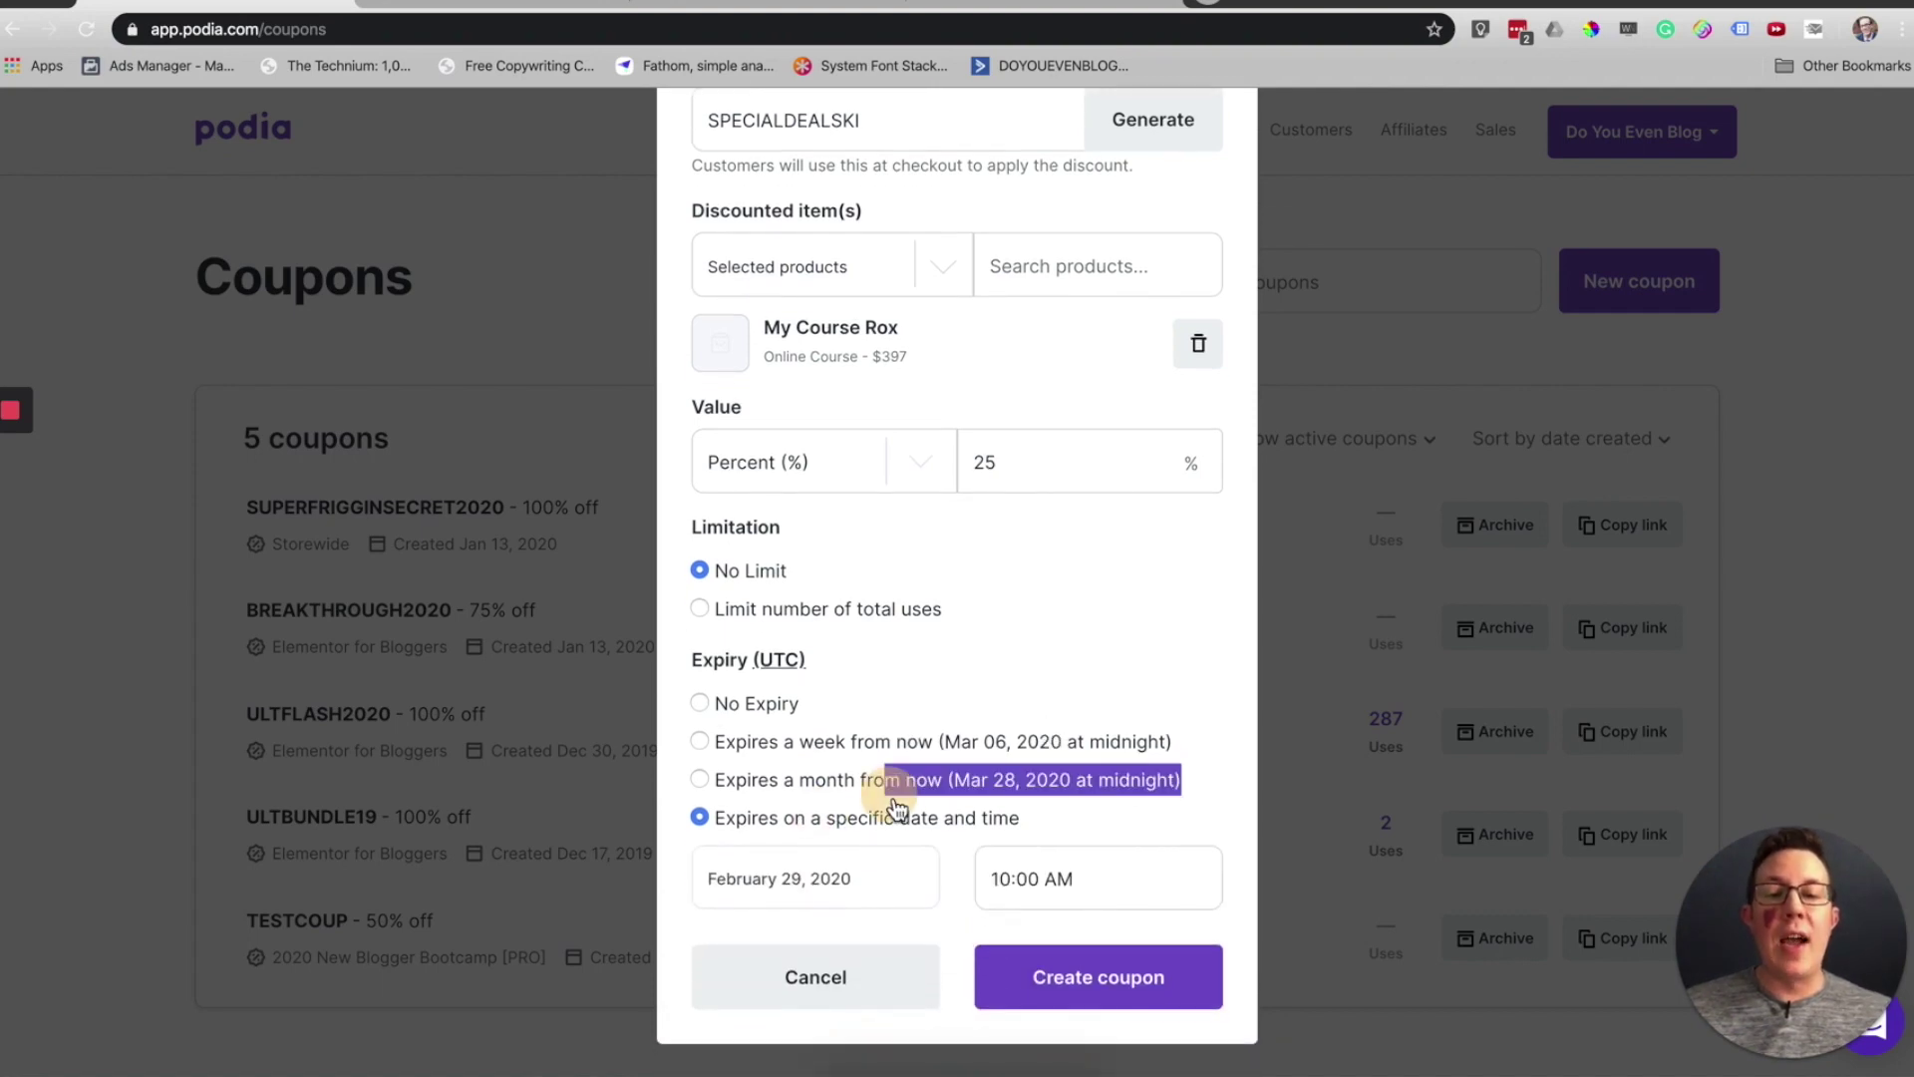
{"action": "left_click", "coordinate": [866, 777]}
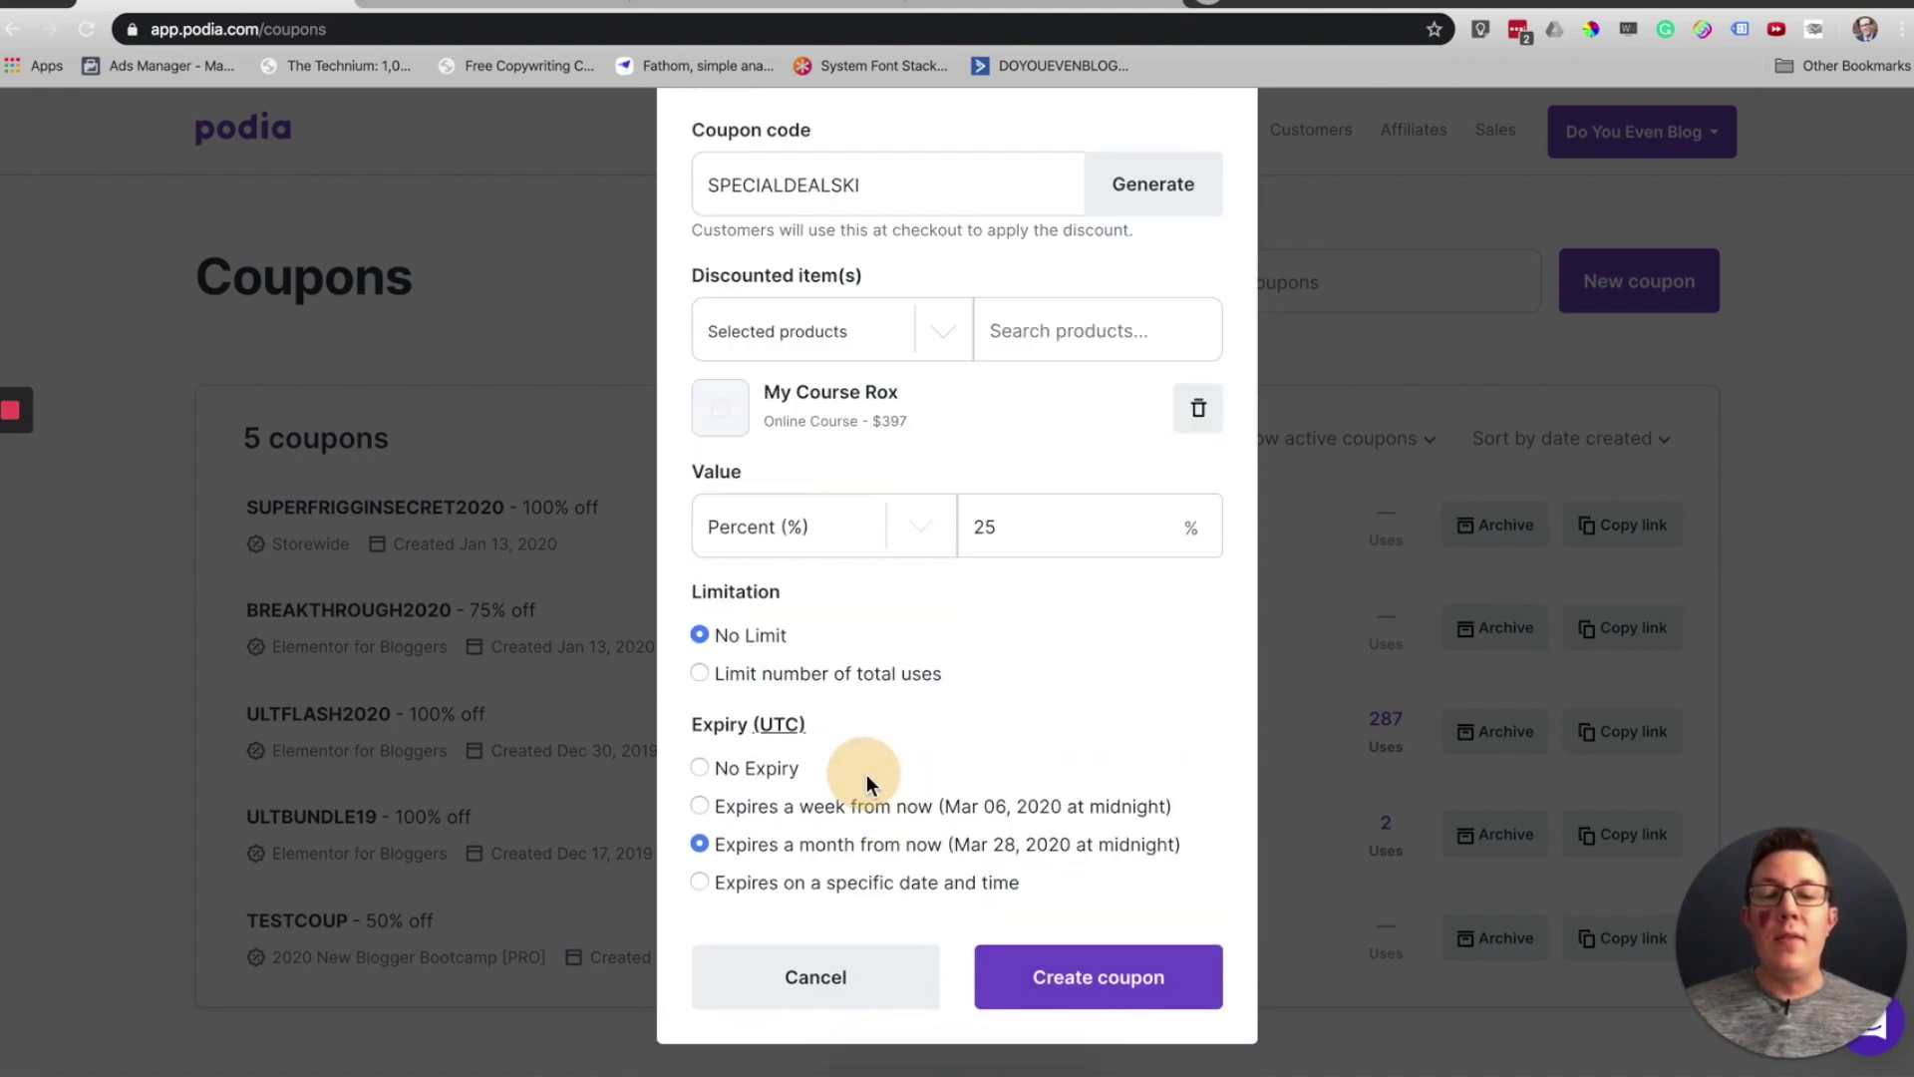
{"action": "left_click", "coordinate": [1099, 977]}
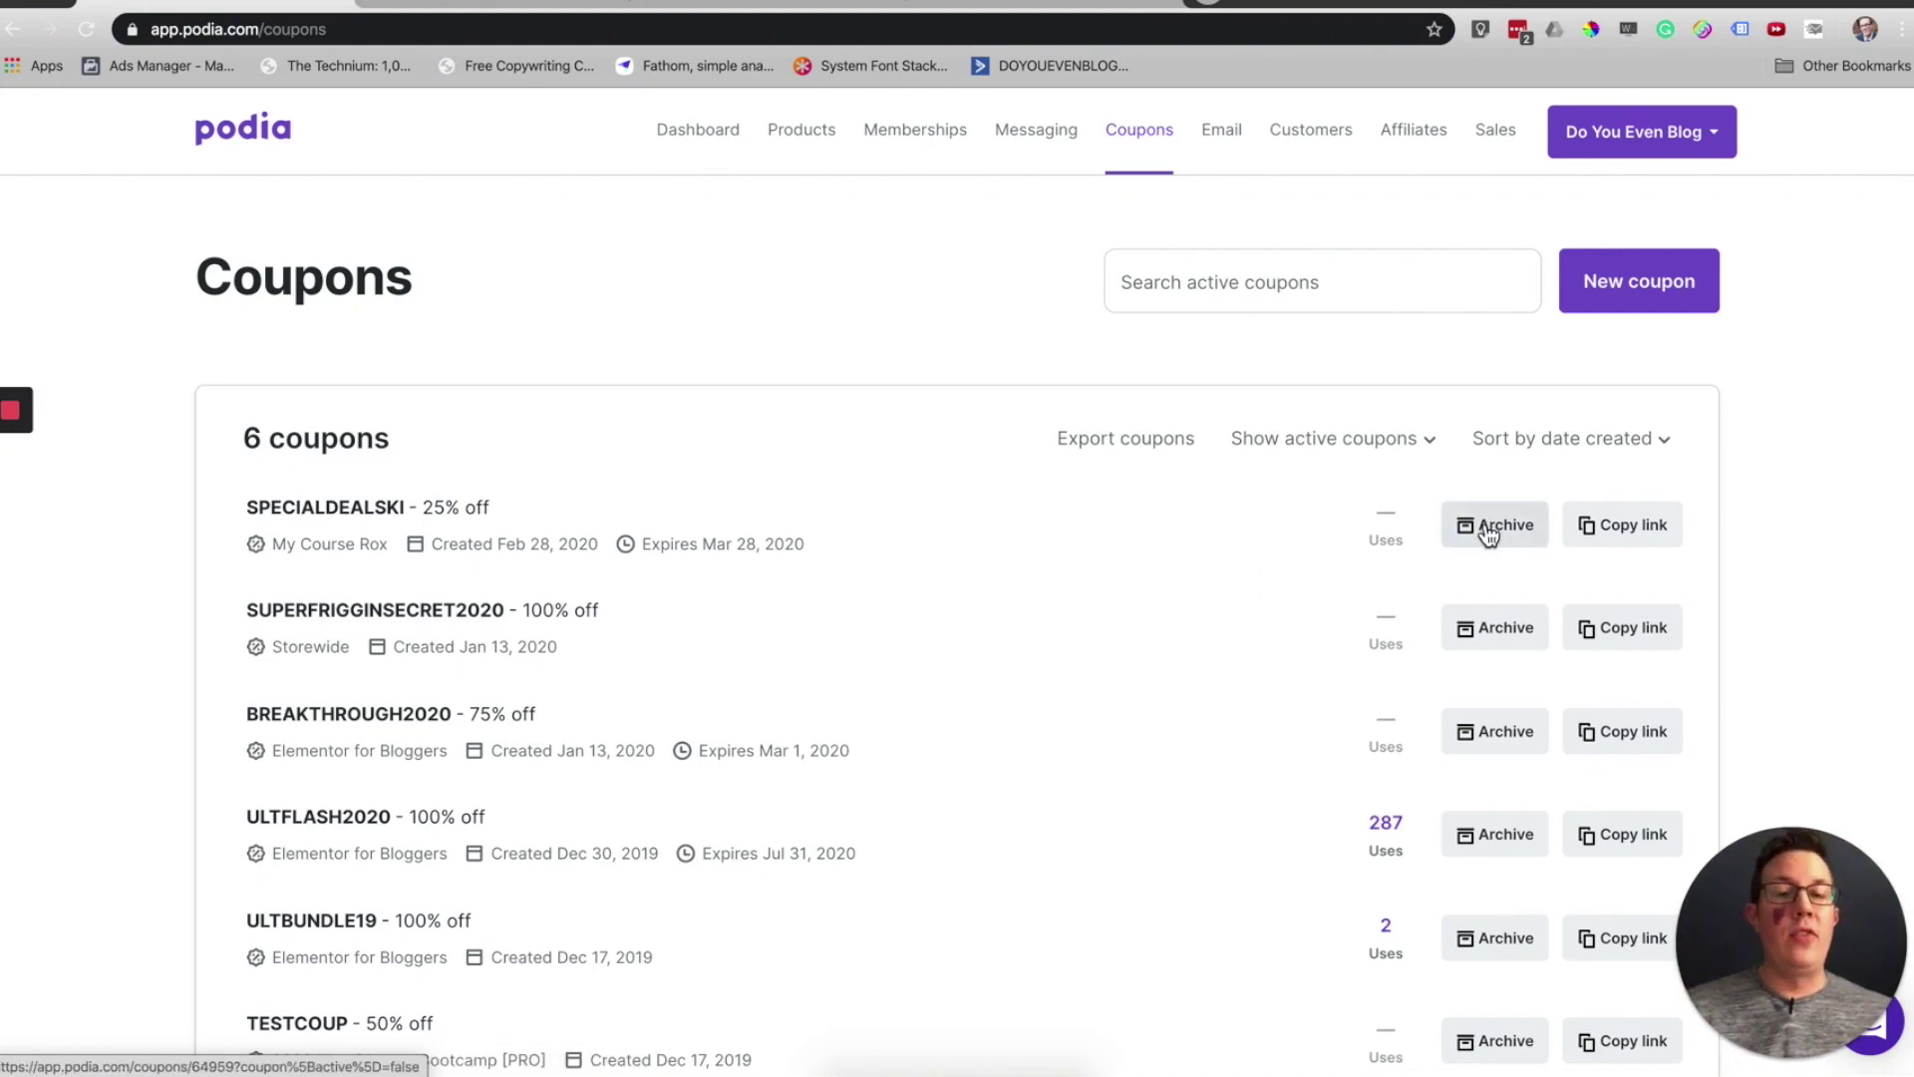
Step: Copy the SPECIALDEALSKI coupon link and open it in a new incognito window
{"action": "left_click", "coordinate": [1633, 541]}
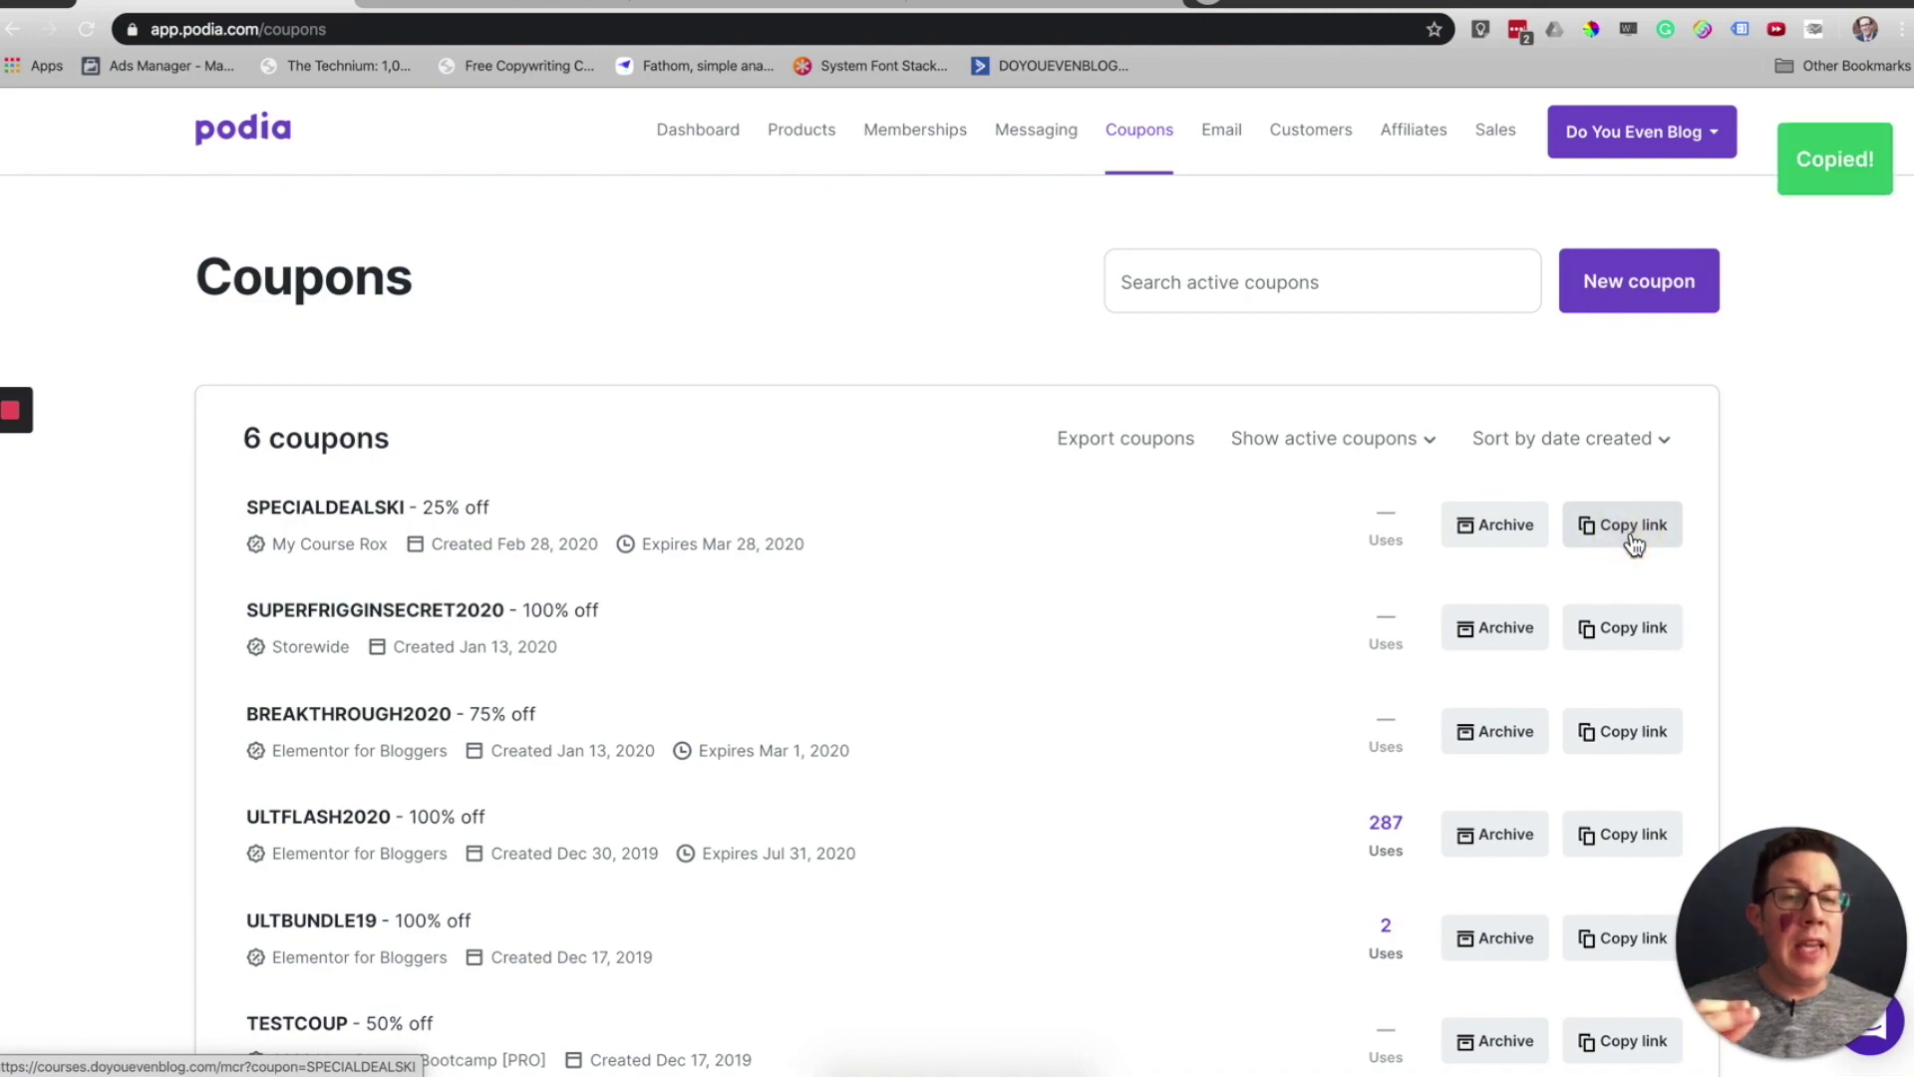
{"action": "key", "text": "super+shift+n"}
{"action": "key", "text": "super+v"}
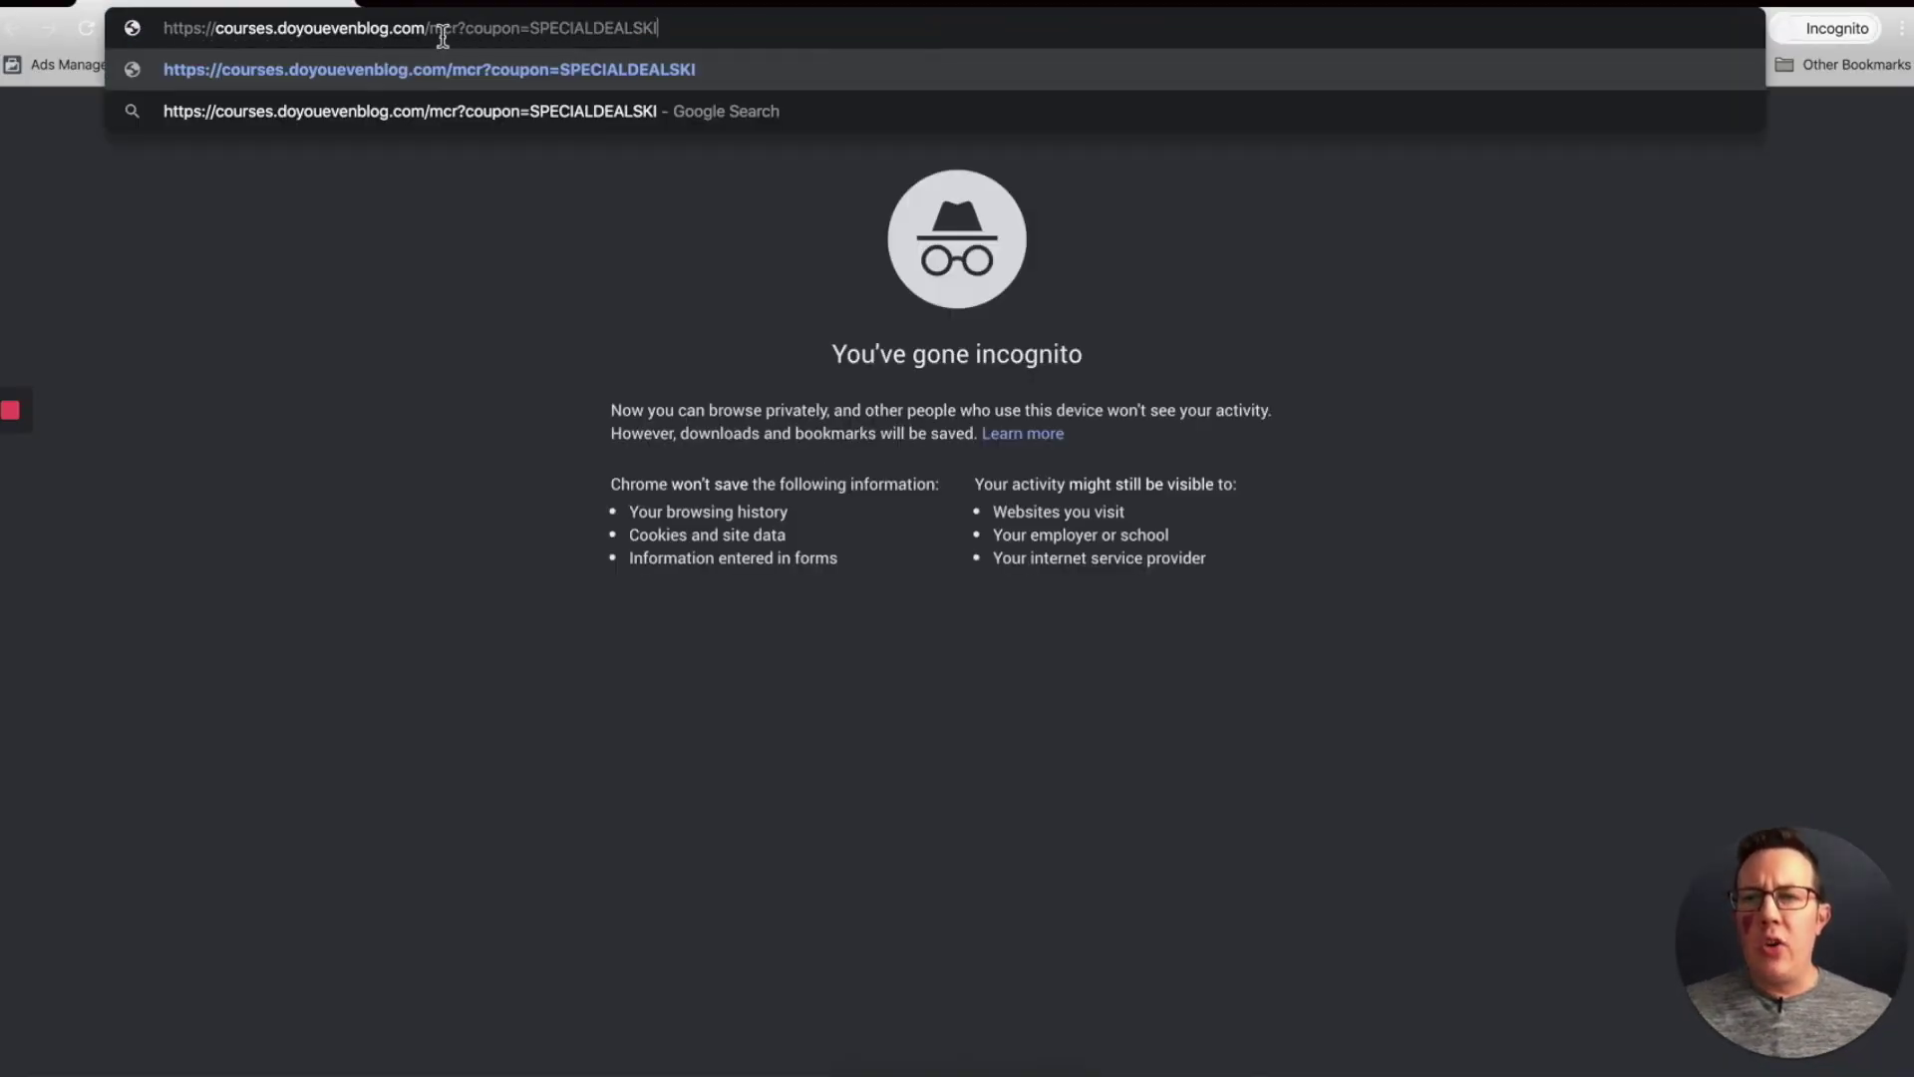
{"action": "key", "text": "Return"}
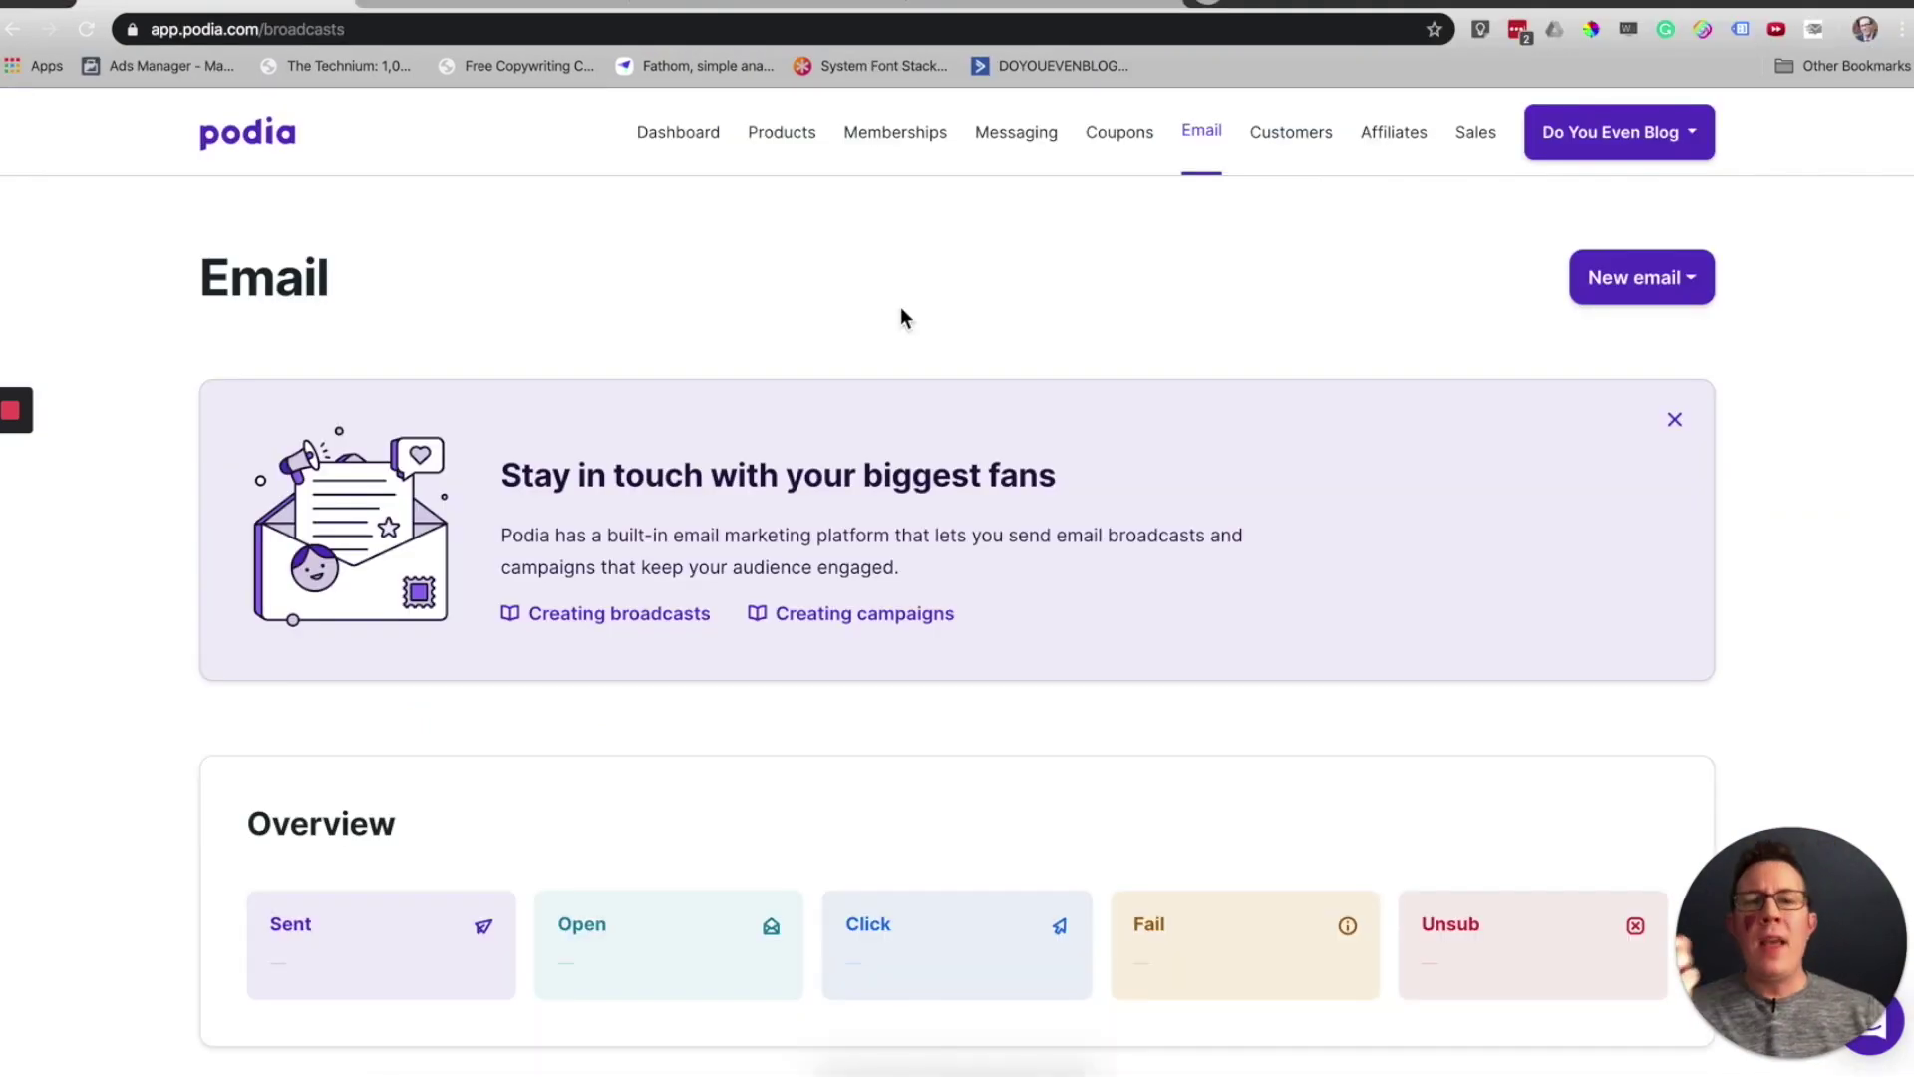
Step: Examine the email marketing page's overview and the public My Course Rox sales page with its module contents
{"action": "scroll", "coordinate": [900, 307], "scroll_direction": "down", "scroll_amount": 3}
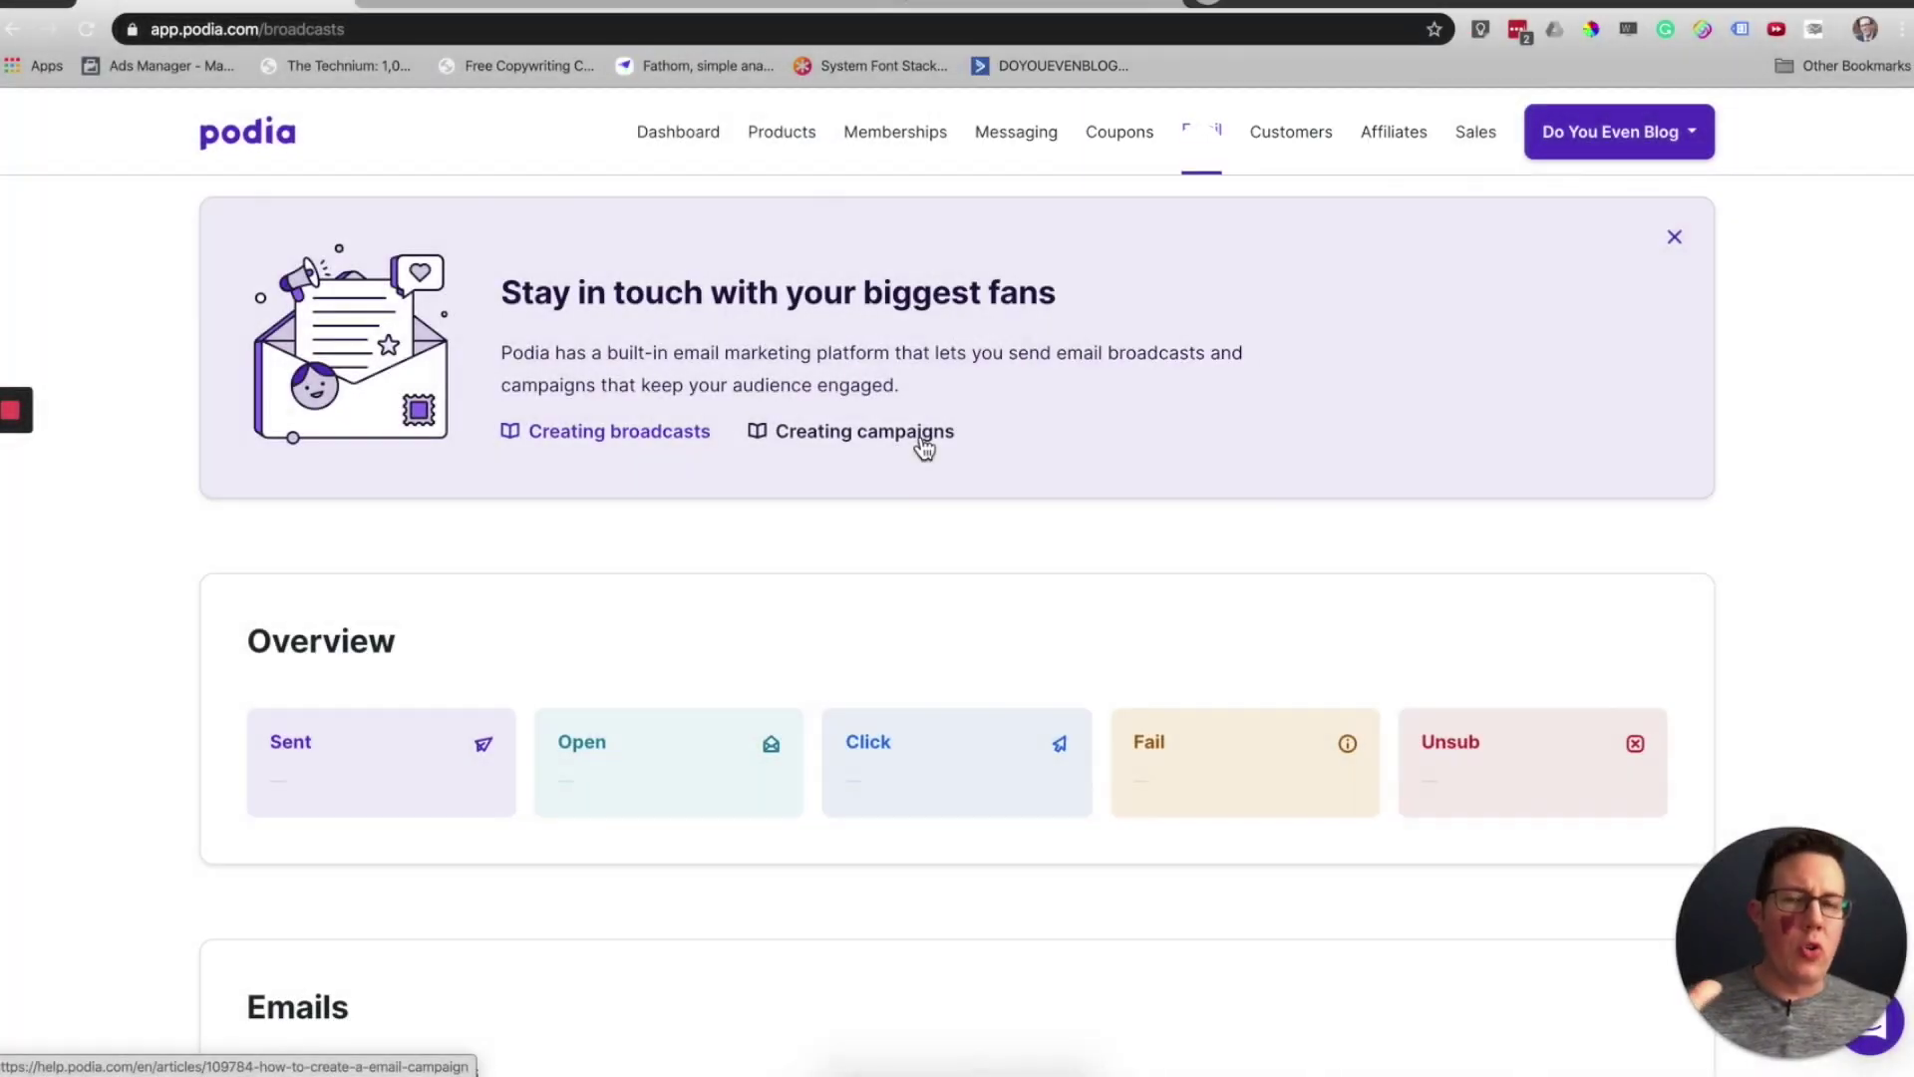
{"action": "scroll", "coordinate": [919, 435], "scroll_direction": "up", "scroll_amount": 3}
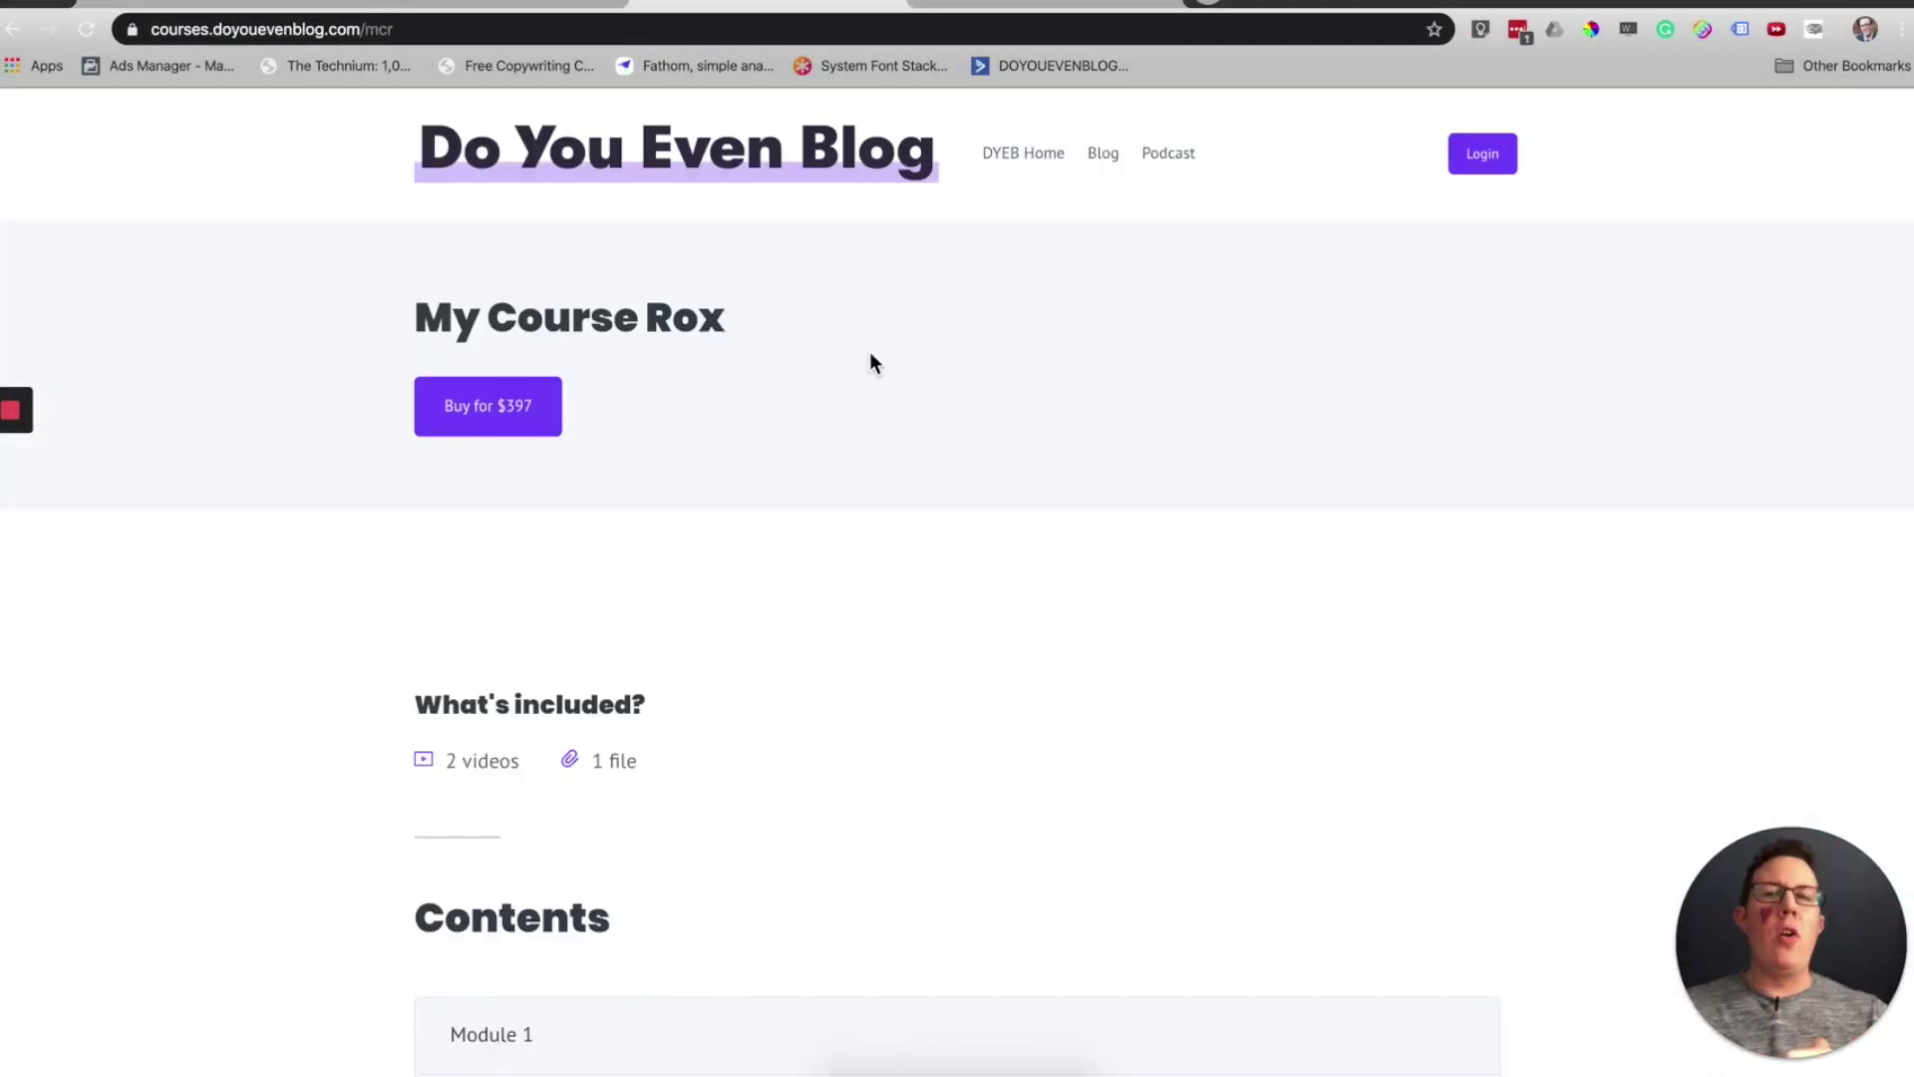
{"action": "scroll", "coordinate": [870, 352], "scroll_direction": "down", "scroll_amount": 10}
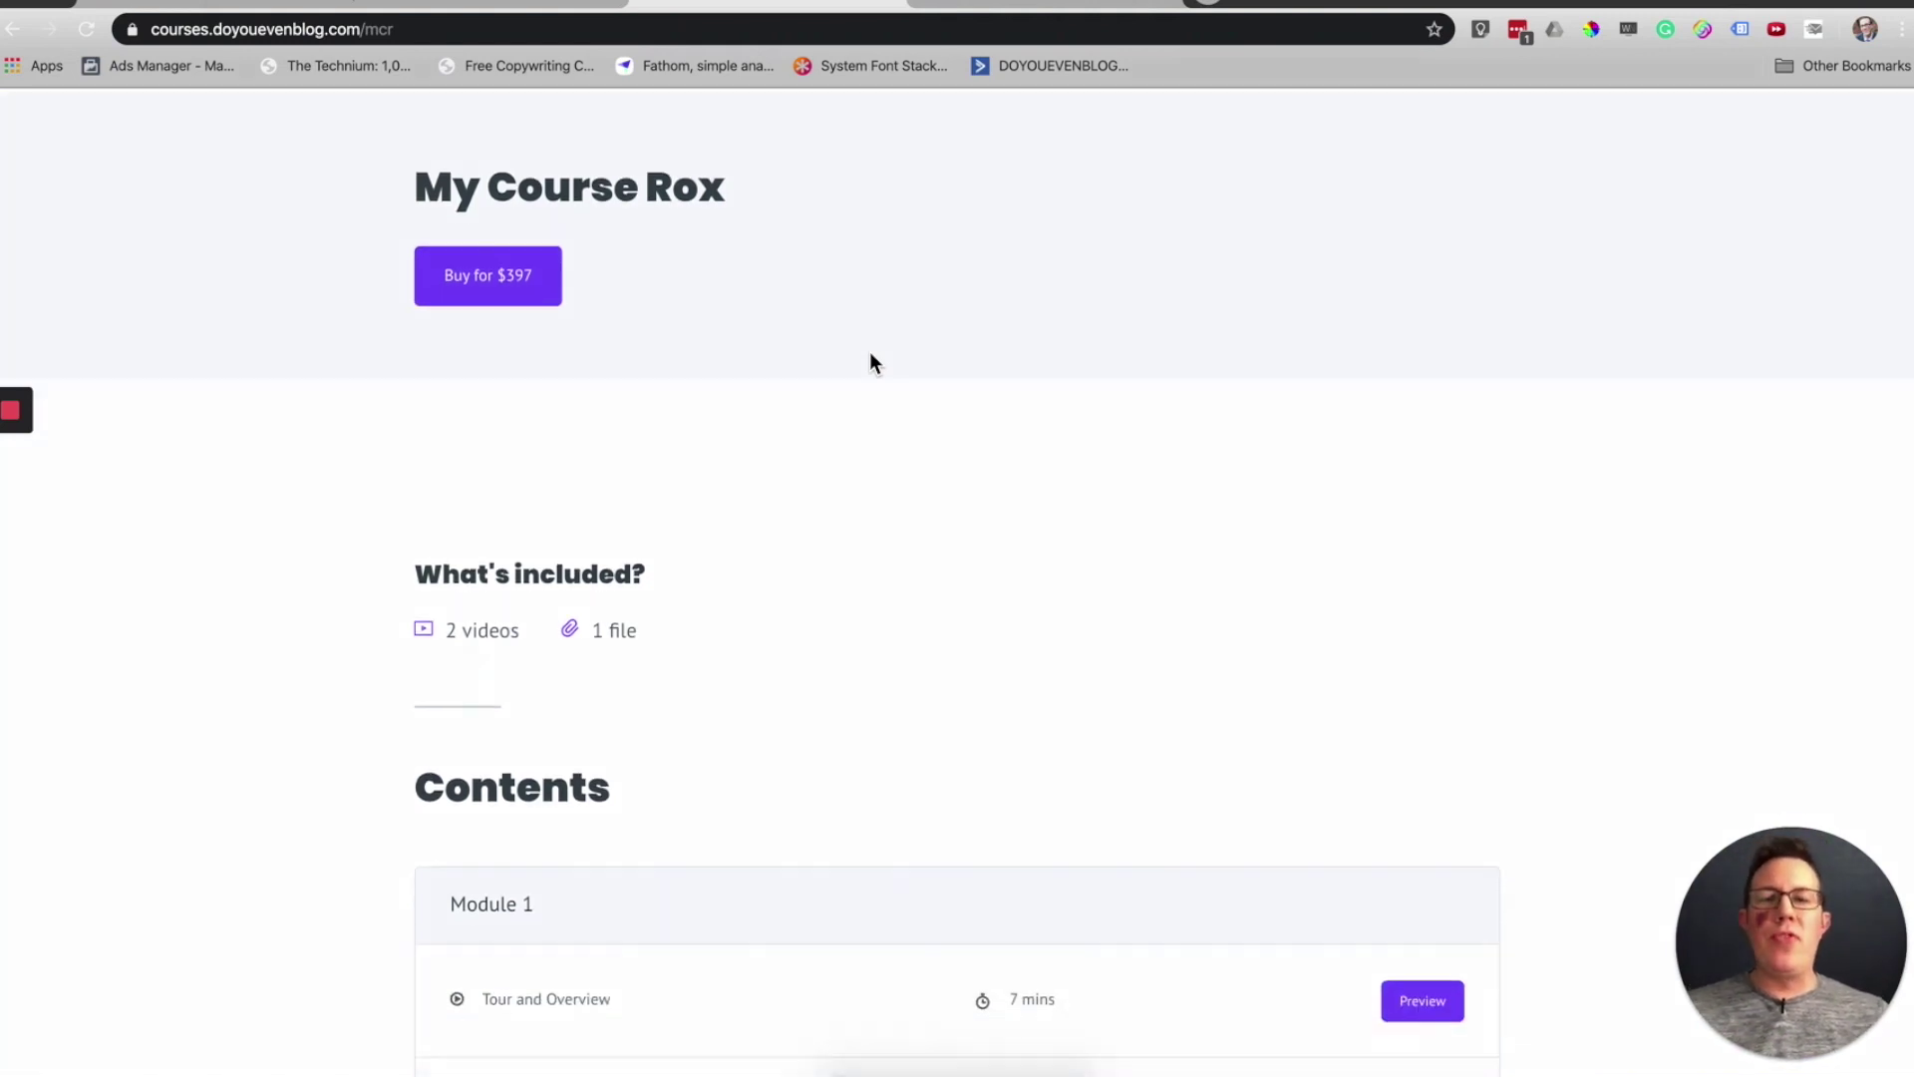
{"action": "scroll", "coordinate": [870, 361], "scroll_direction": "up", "scroll_amount": 10}
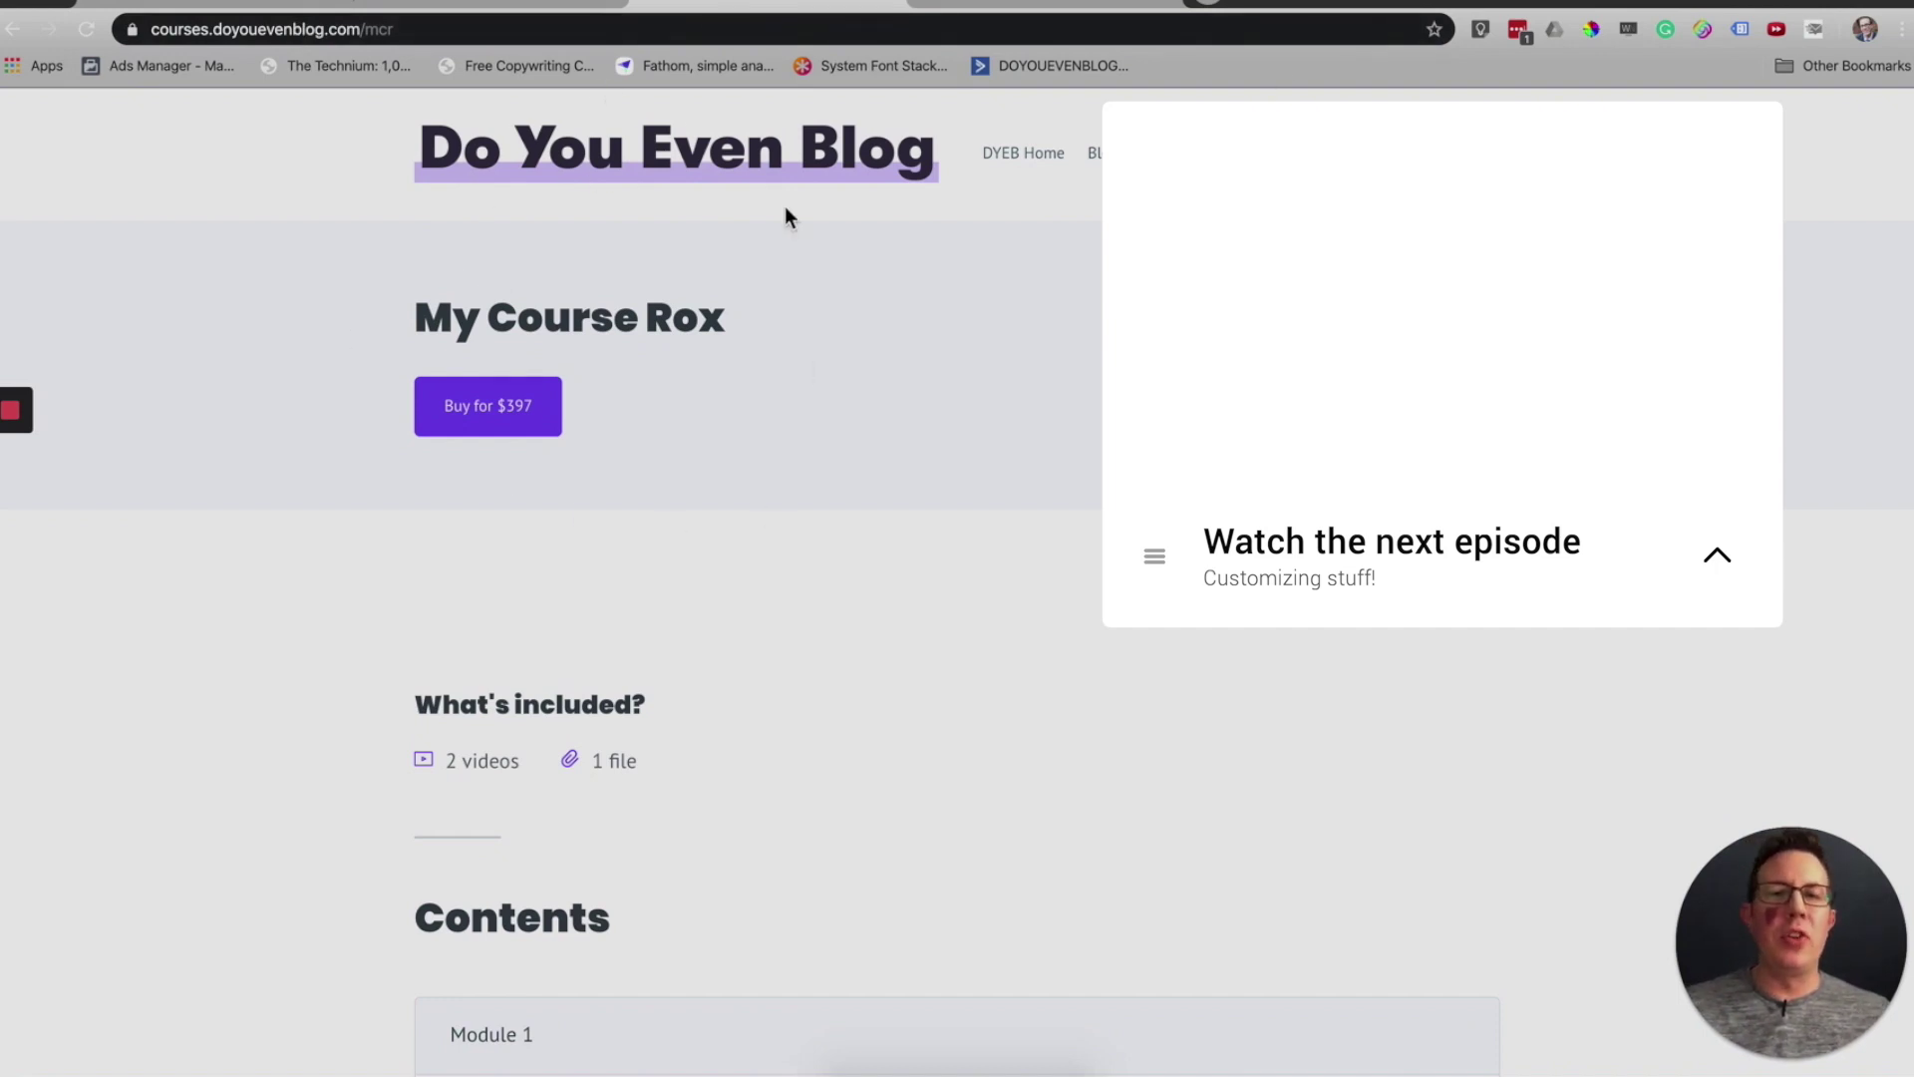
{"action": "scroll", "coordinate": [785, 213], "scroll_direction": "down", "scroll_amount": 9}
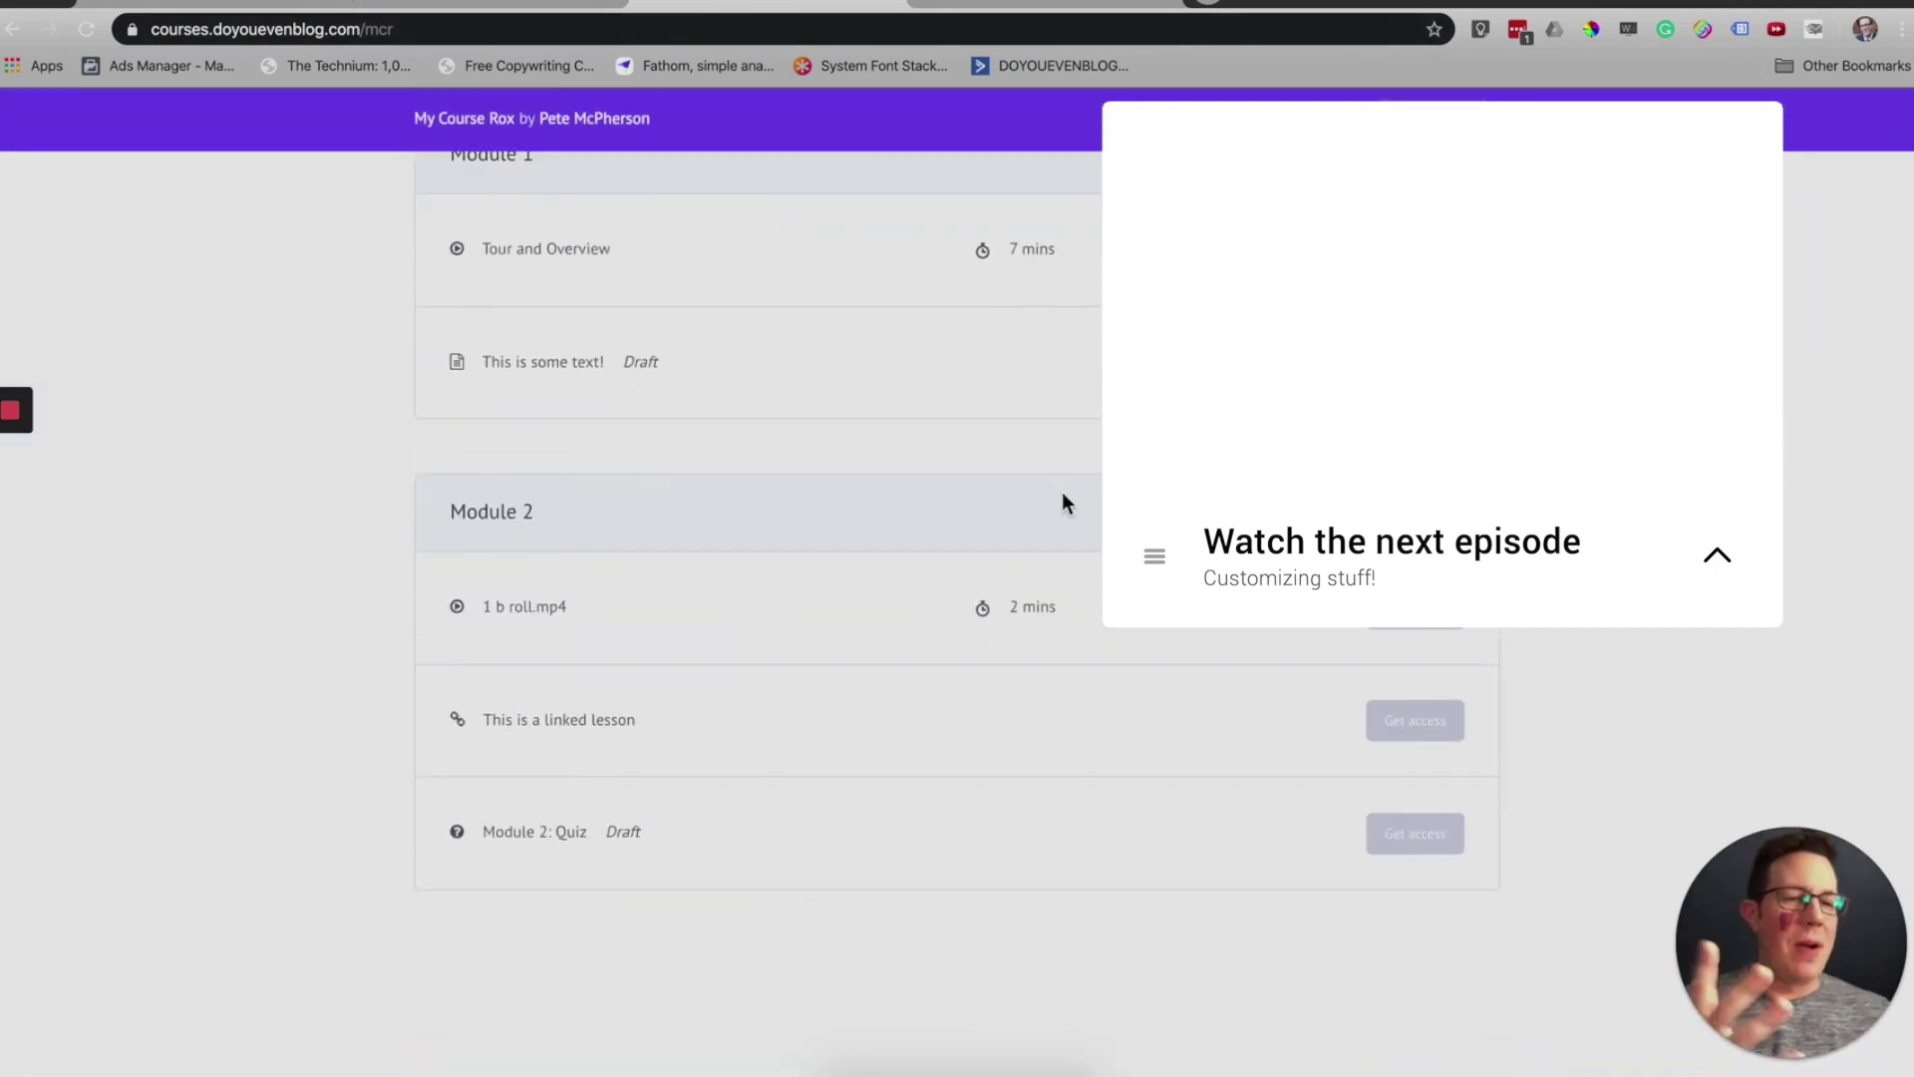
{"action": "scroll", "coordinate": [1064, 498], "scroll_direction": "up", "scroll_amount": 9}
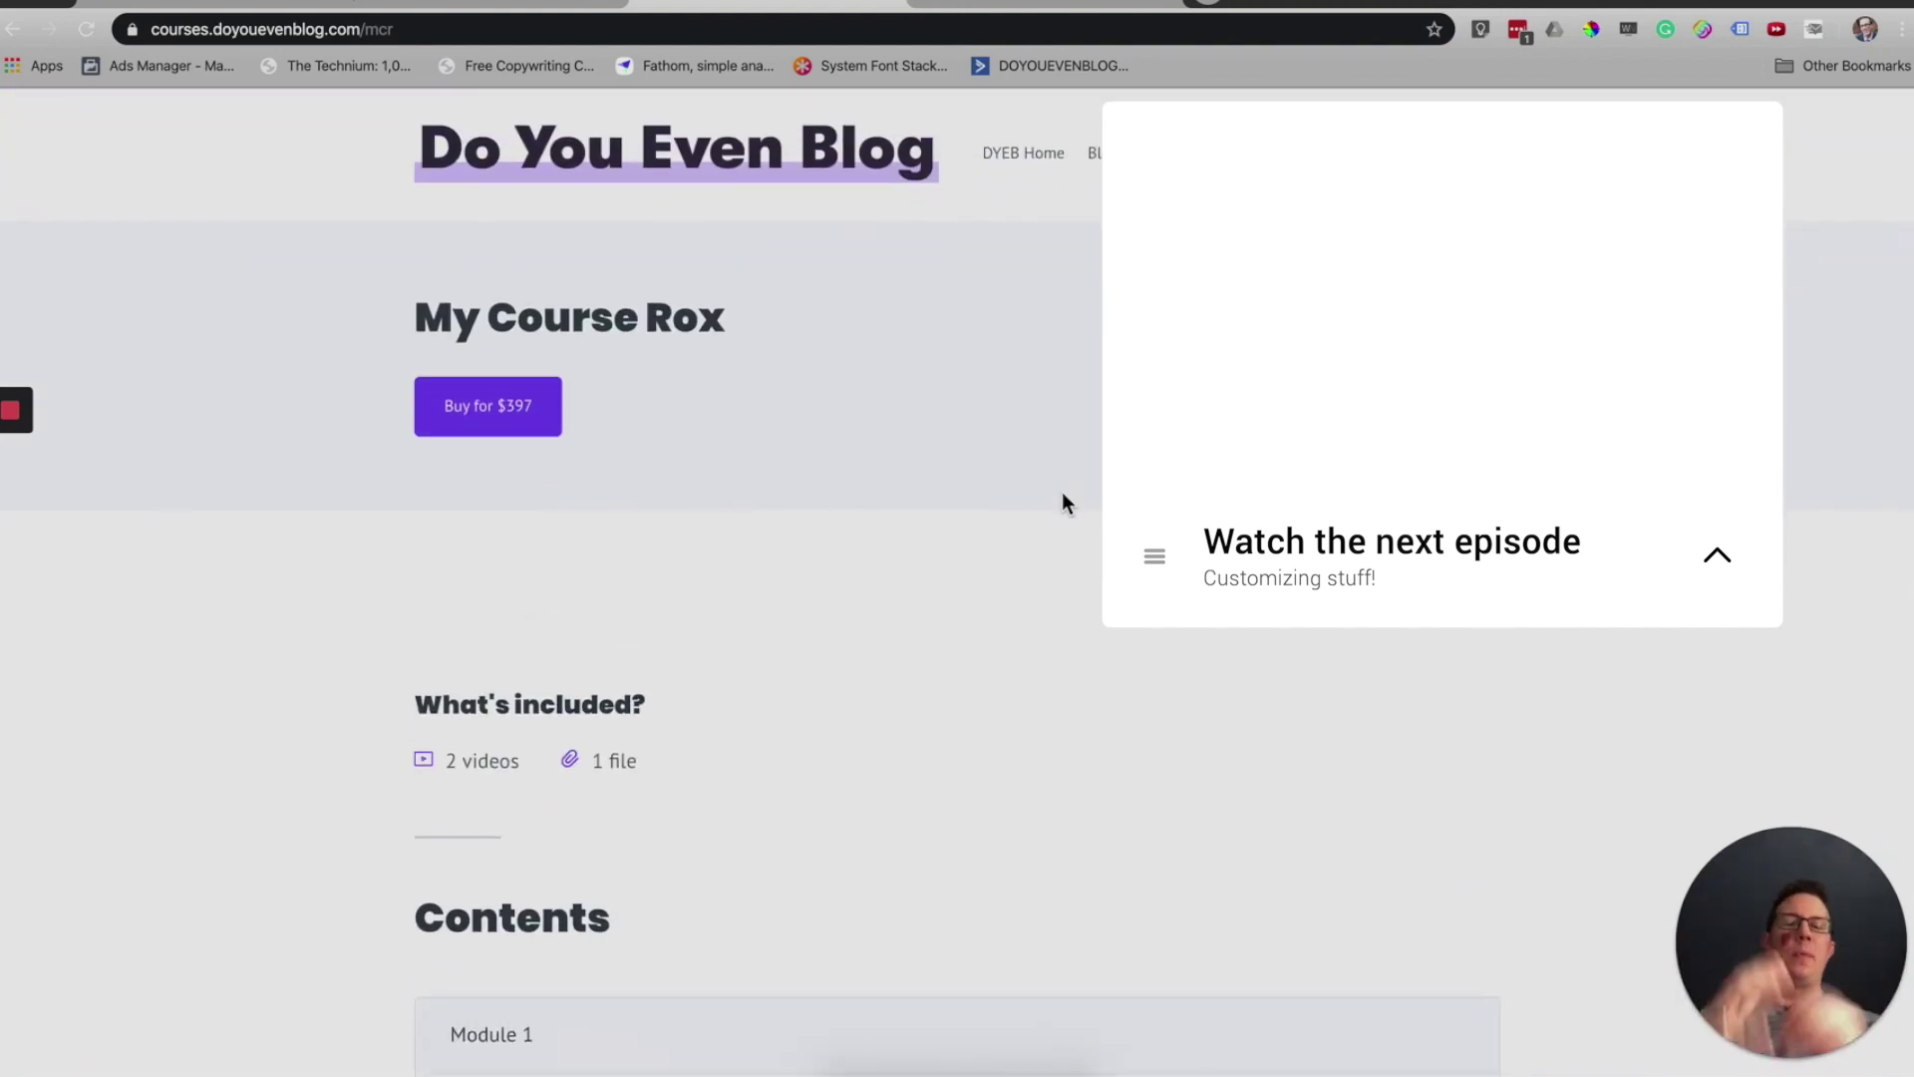